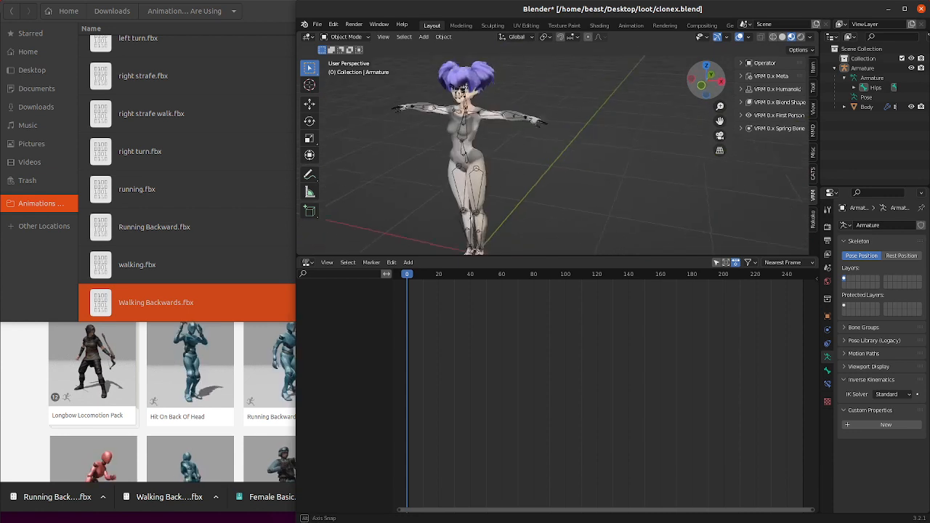
- Hide the viewport overlays and examine the purple-haired character from several angles and distances
left_click_drag(528, 112, 534, 119)
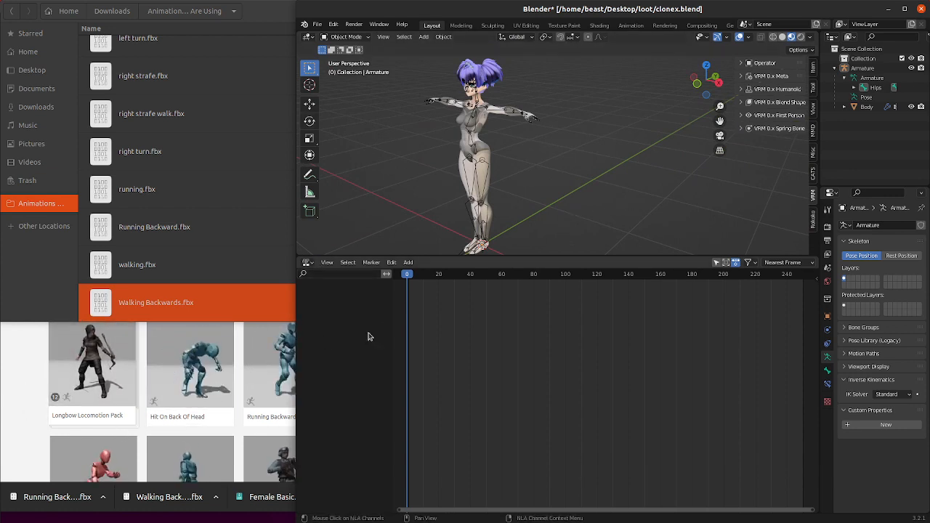
left_click_drag(716, 90, 707, 86)
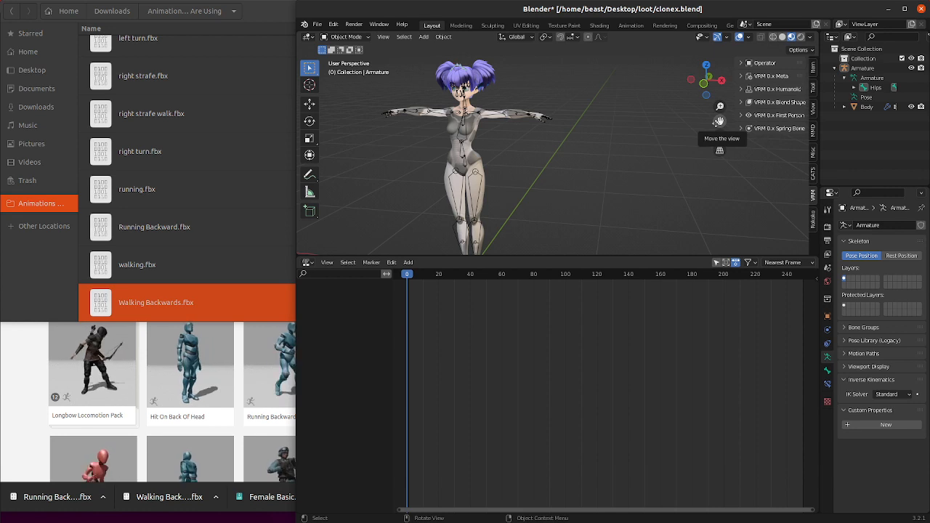
left_click(740, 37)
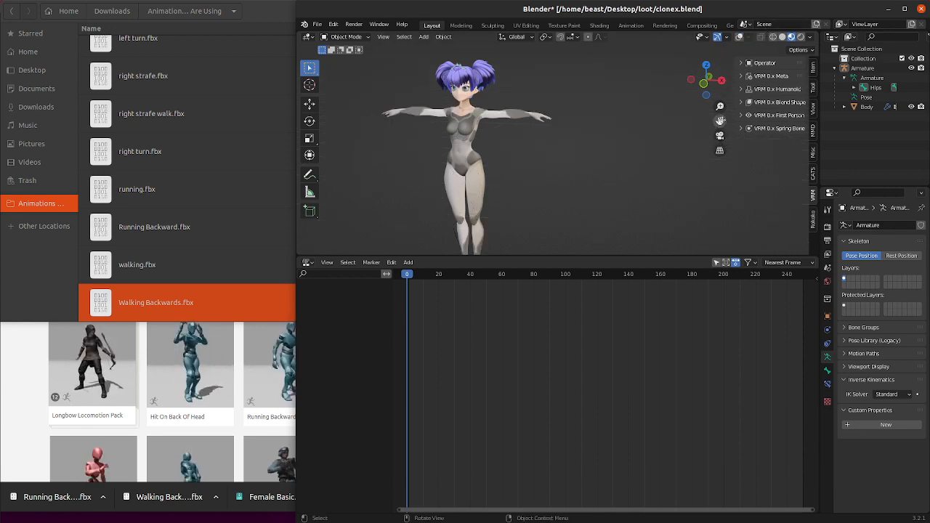
left_click_drag(720, 120, 802, 166)
scroll(580, 135, "up", 5)
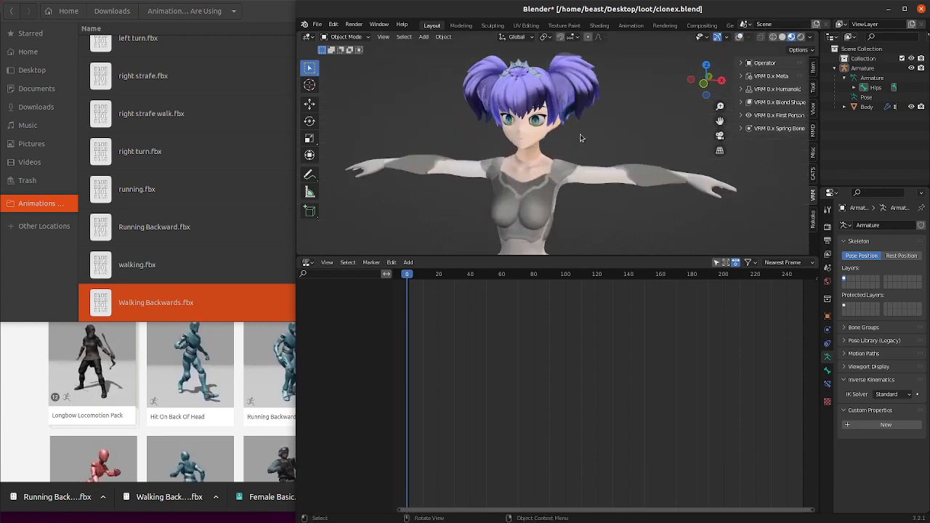
left_click_drag(718, 85, 699, 82)
scroll(600, 144, "down", 7)
scroll(588, 145, "up", 5)
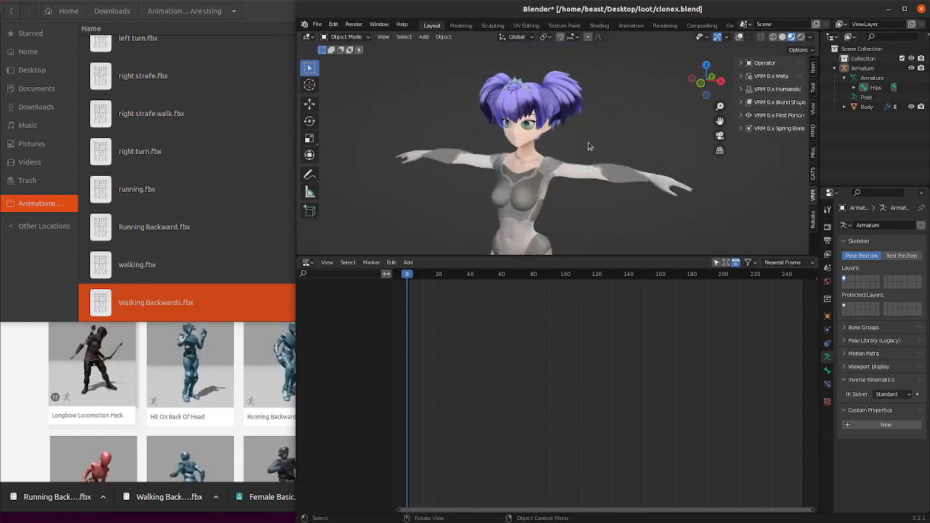
scroll(600, 129, "down", 2)
scroll(600, 129, "up", 1)
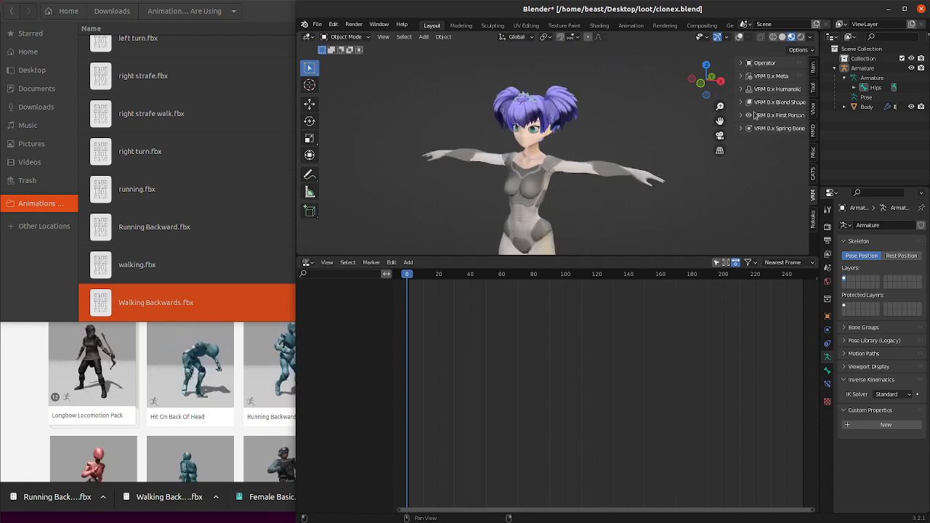
left_click_drag(712, 86, 713, 82)
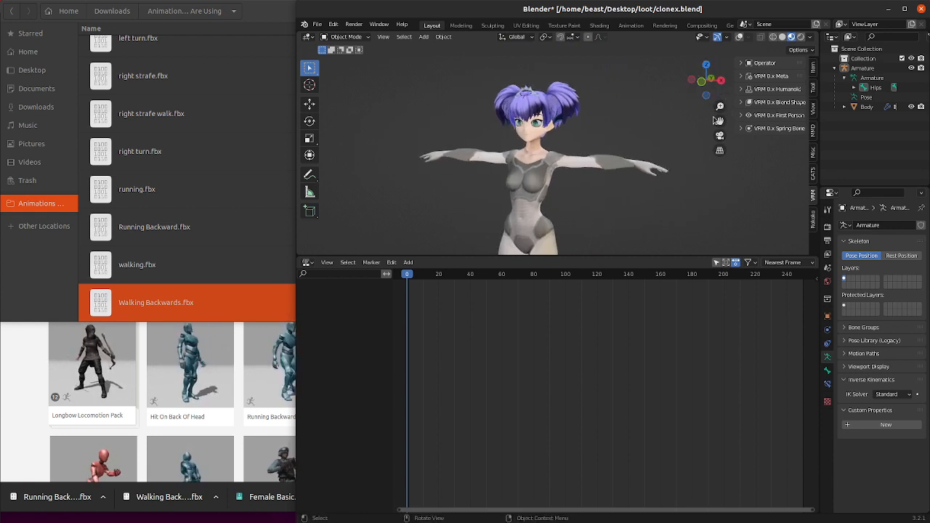
scroll(629, 130, "down", 1)
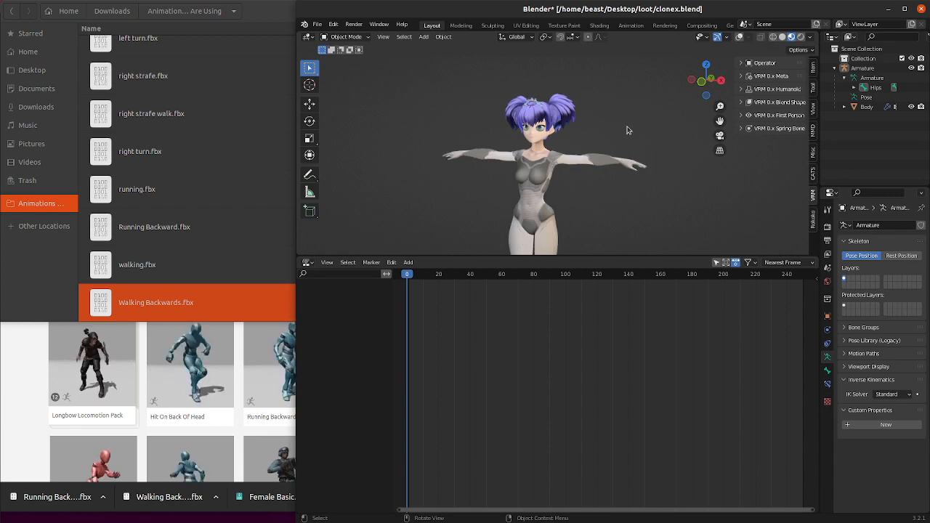
left_click_drag(715, 91, 684, 108)
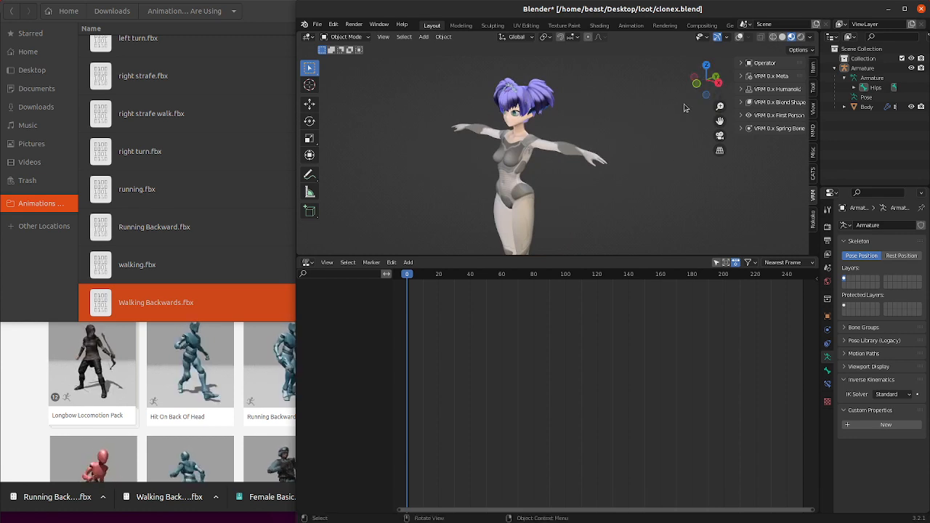
- Display the CATS tools, then select the Armature with the viewport overlays turned back on
left_click(814, 171)
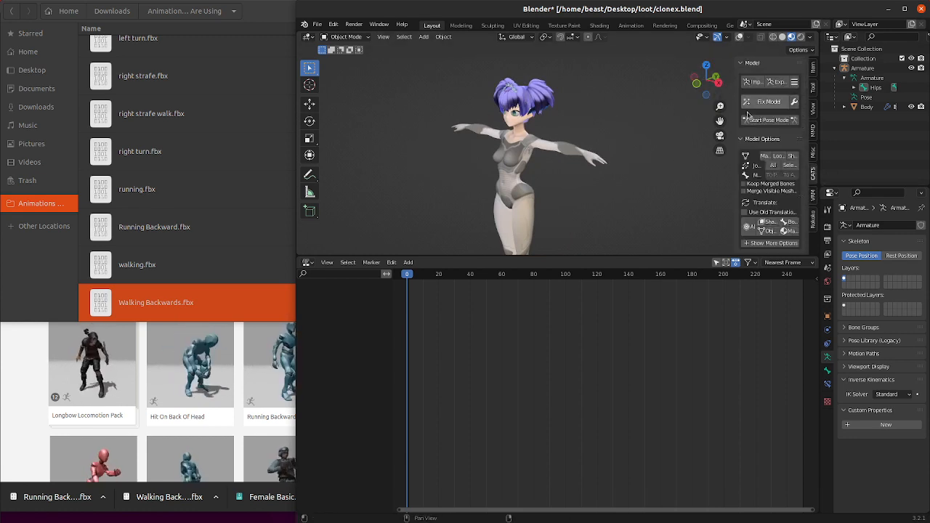
left_click(872, 70)
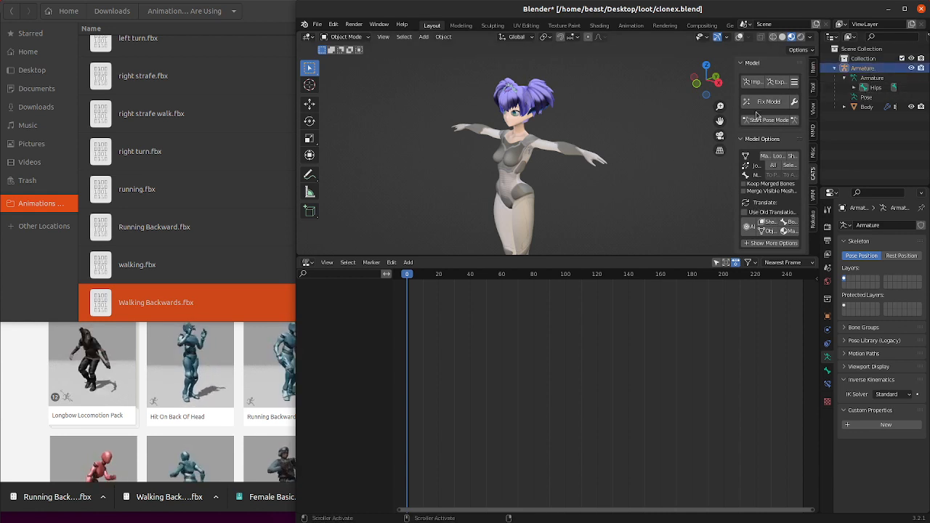
left_click(740, 38)
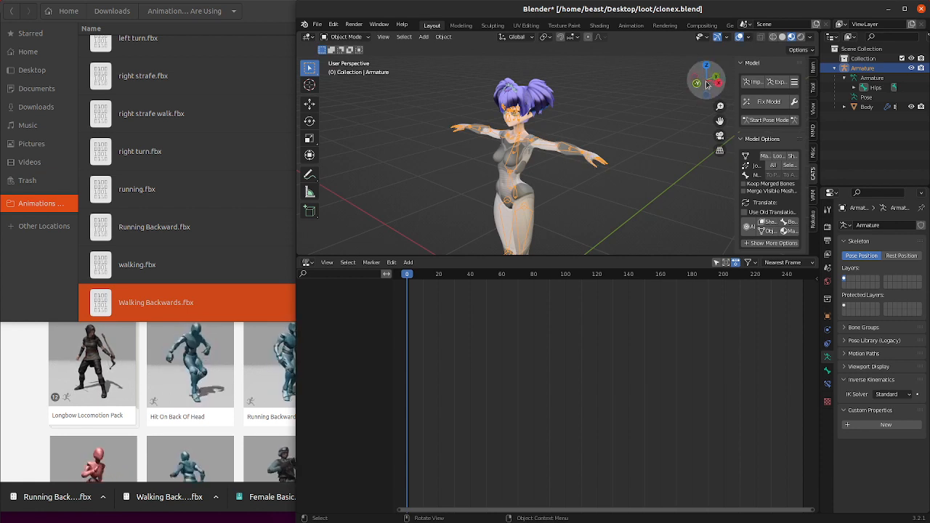
mouse_move(709, 83)
left_mouse_down()
mouse_move(719, 83)
mouse_move(689, 87)
mouse_move(714, 78)
left_mouse_up()
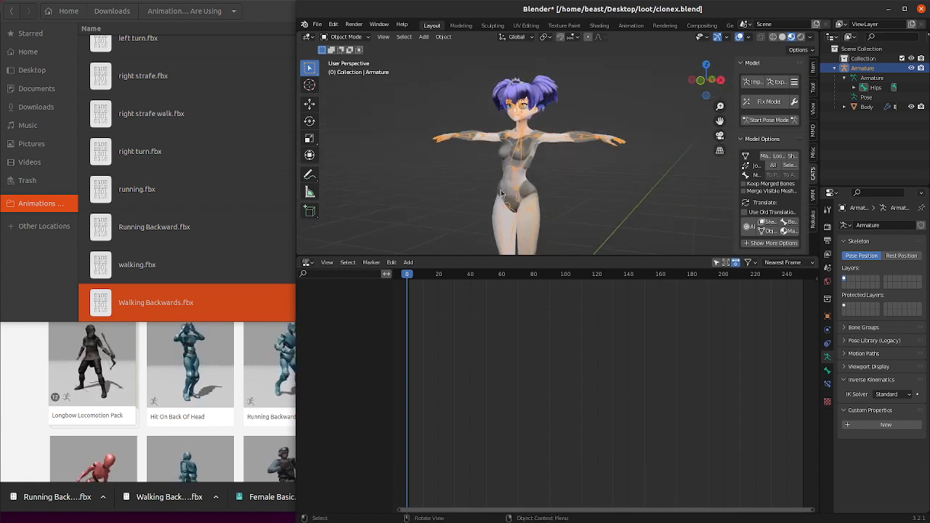
scroll(548, 220, "down", 3)
scroll(539, 227, "down", 2)
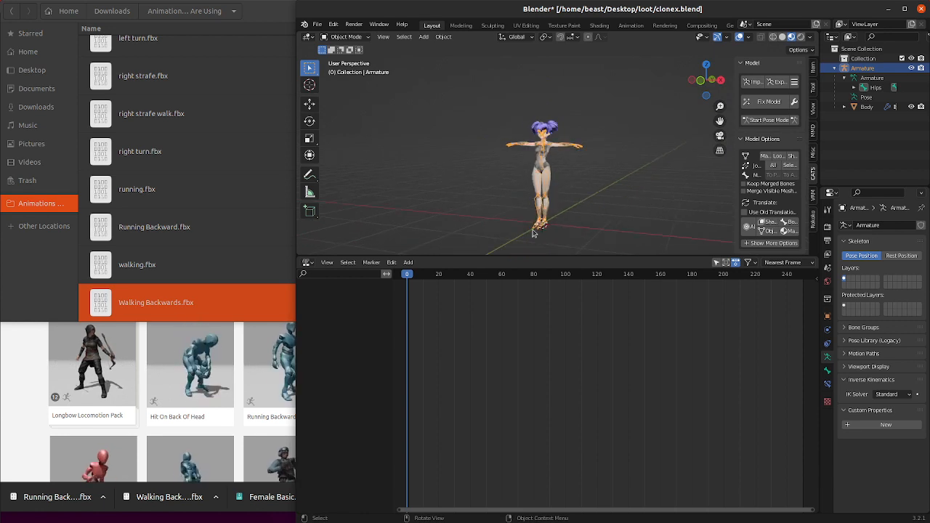
scroll(585, 174, "up", 5)
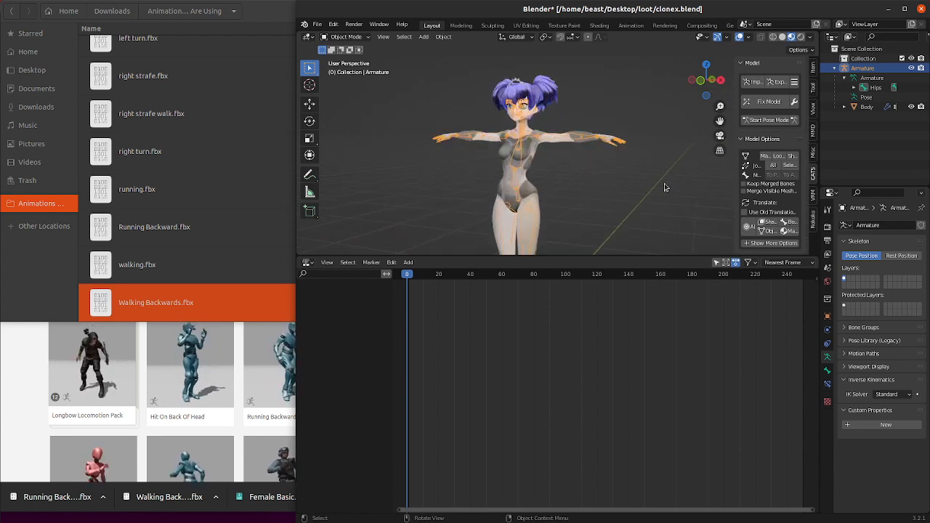
- Open the recent file clonex_philbert.blend, saving the changes to clonex.blend
left_click(317, 24)
mouse_move(346, 55)
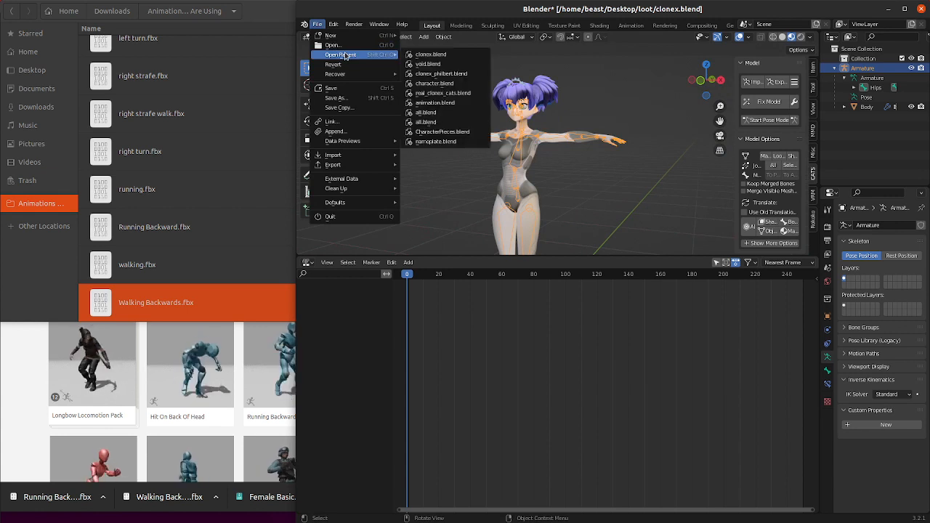
left_click(465, 76)
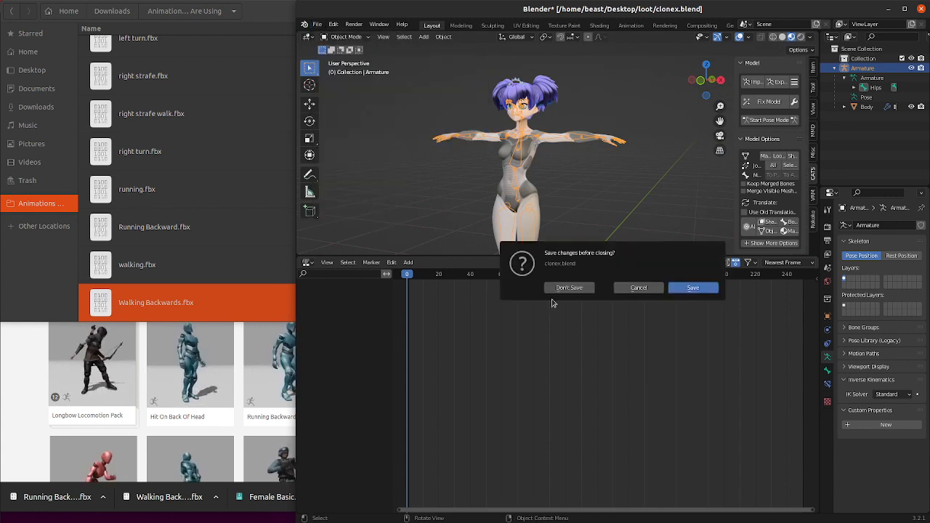
left_click(693, 288)
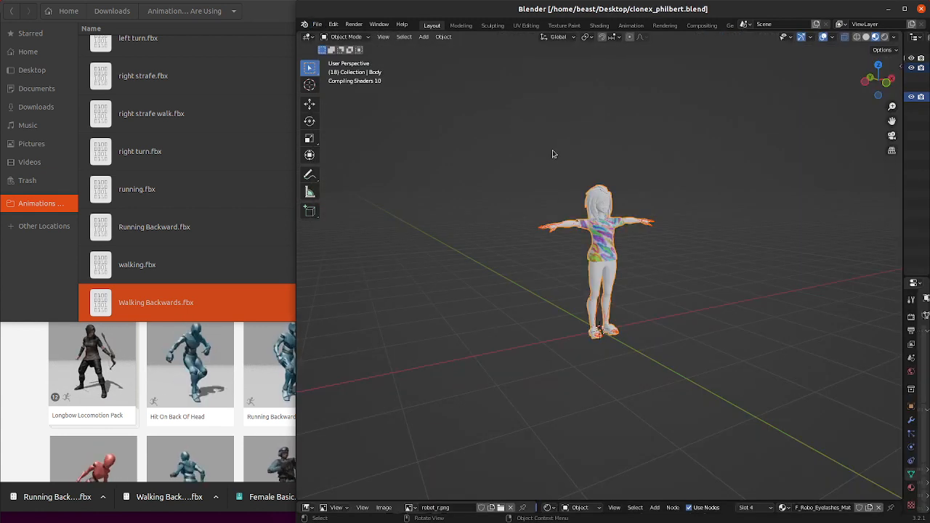
- Look over the character in the tie-dye shirt and widen the outliner and properties area
scroll(682, 195, "up", 8)
scroll(675, 222, "down", 3)
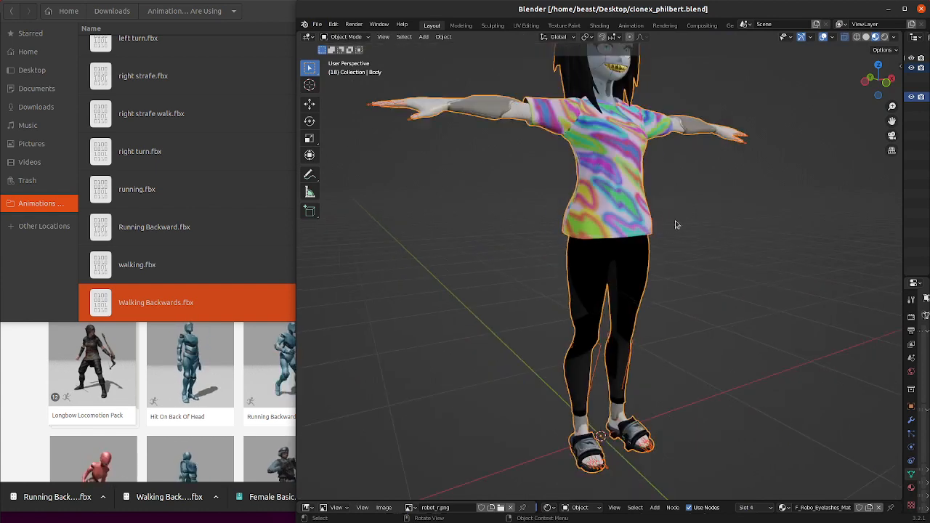
scroll(687, 229, "down", 2)
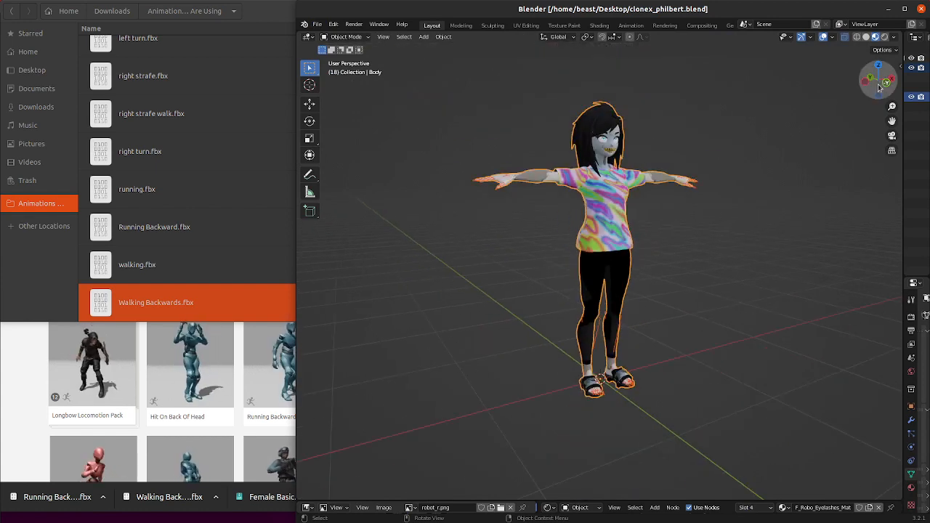
mouse_move(878, 90)
left_mouse_down()
mouse_move(890, 86)
mouse_move(881, 87)
left_mouse_up()
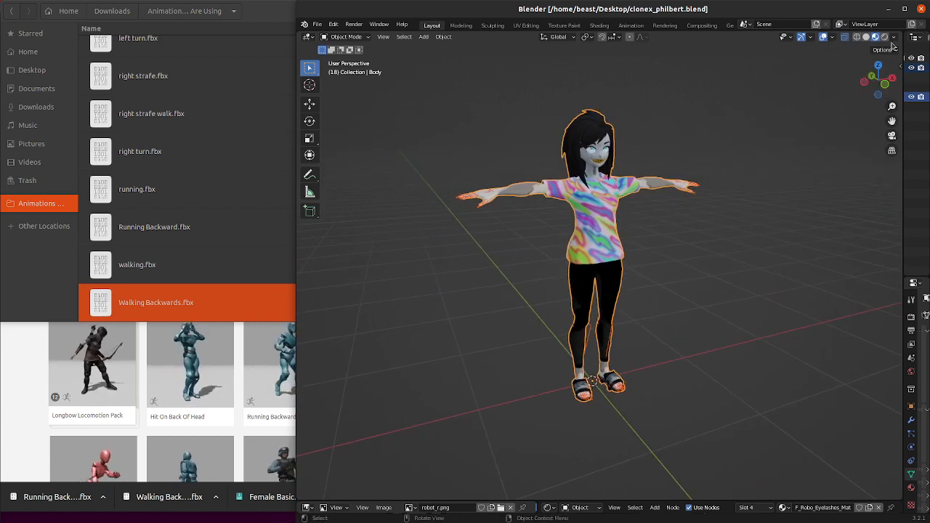
left_click_drag(902, 46, 780, 50)
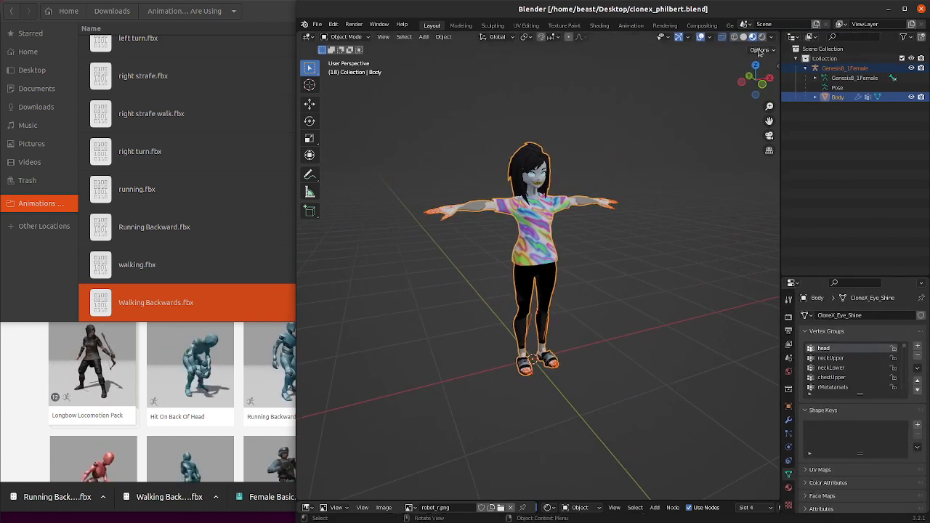
- Inspect the character's mesh in wireframe shading and clear the selection
left_click(734, 36)
scroll(547, 156, "up", 5)
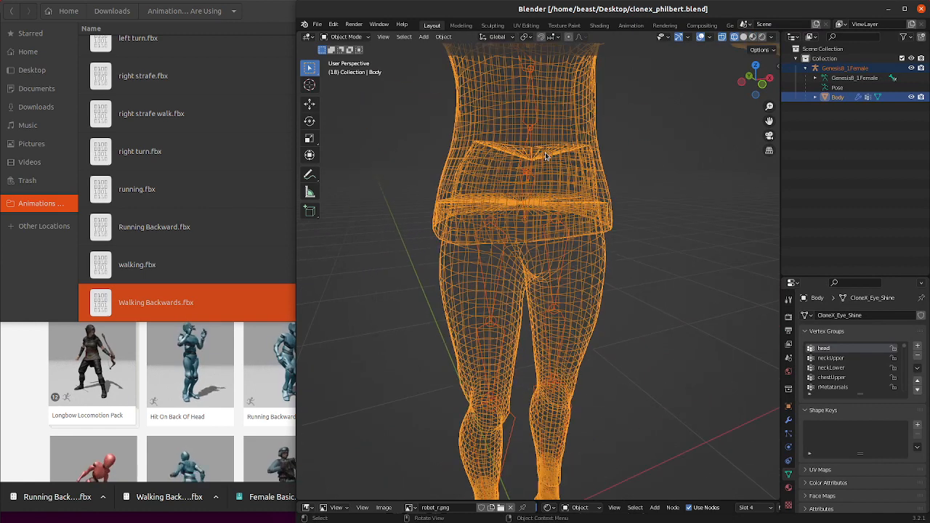
scroll(547, 156, "down", 5)
left_click(682, 126)
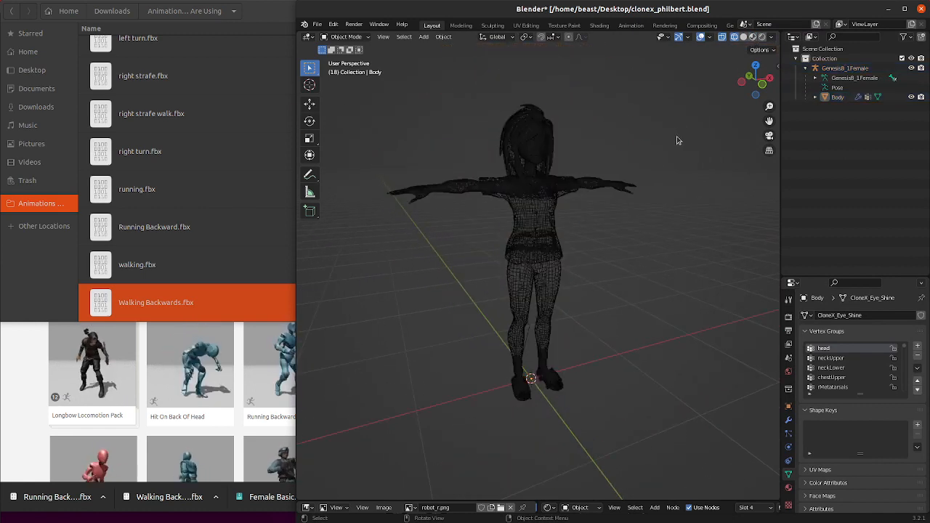
- Display the character in solid shading with X-ray enabled so the bones inside can be seen
left_click(744, 37)
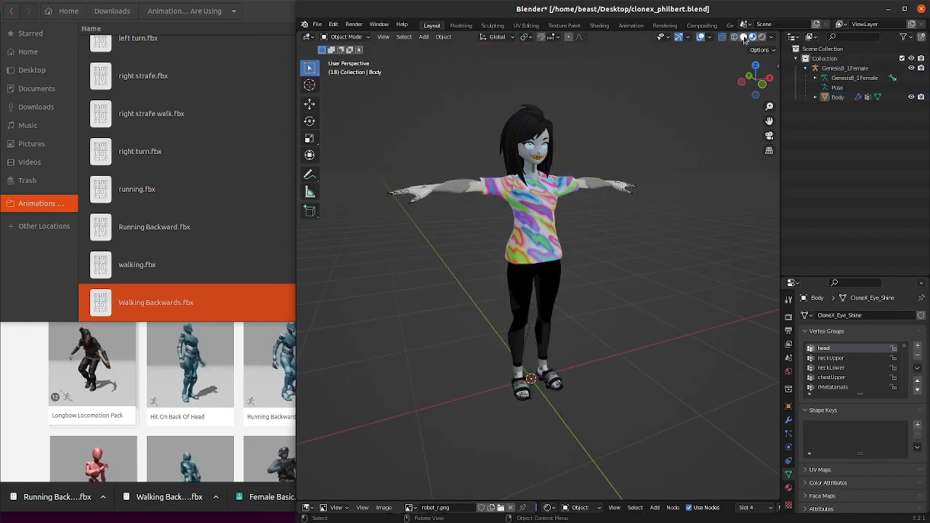
left_click(743, 37)
key("alt+z")
scroll(649, 190, "up", 2)
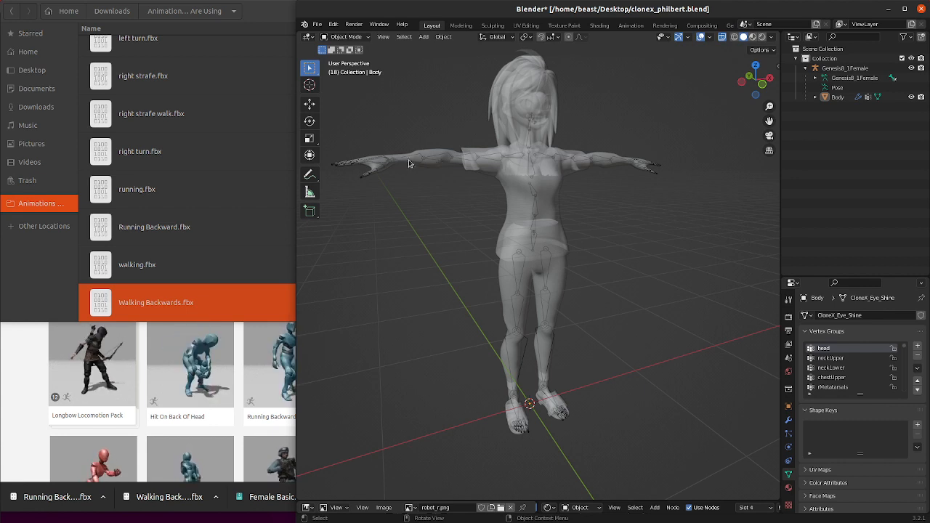
- Select the Body mesh and examine it together with the bones inside the torso
left_click(524, 305)
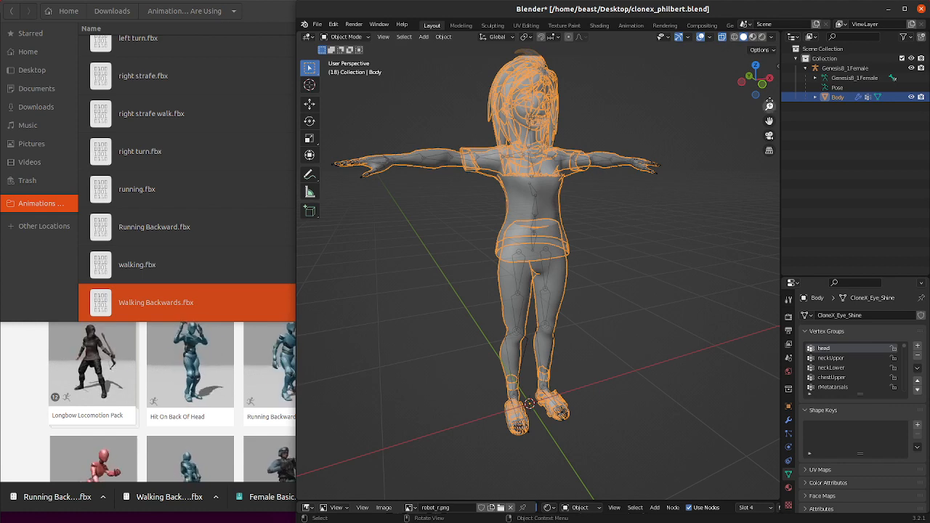
mouse_move(748, 91)
left_mouse_down()
mouse_move(731, 93)
mouse_move(723, 111)
mouse_move(734, 86)
mouse_move(747, 85)
mouse_move(734, 88)
left_mouse_up()
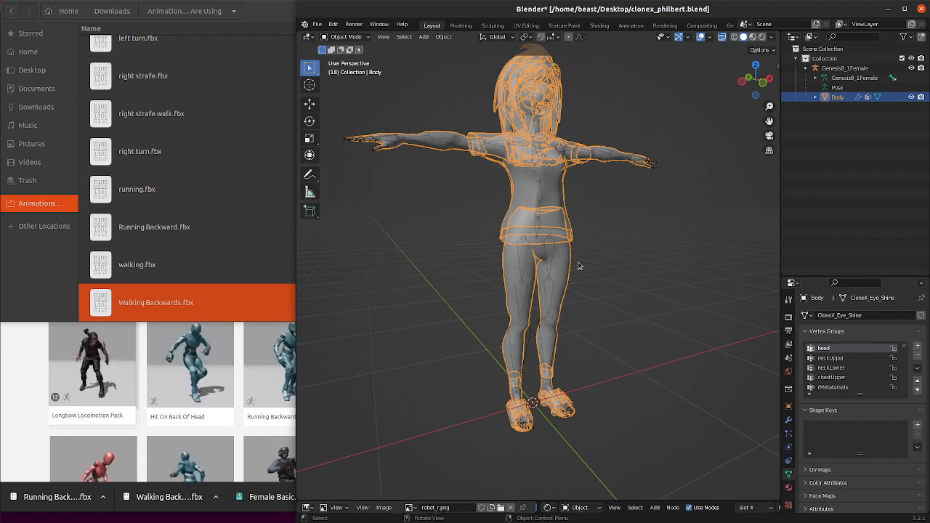
mouse_move(755, 86)
left_mouse_down()
mouse_move(731, 90)
mouse_move(760, 85)
left_mouse_up()
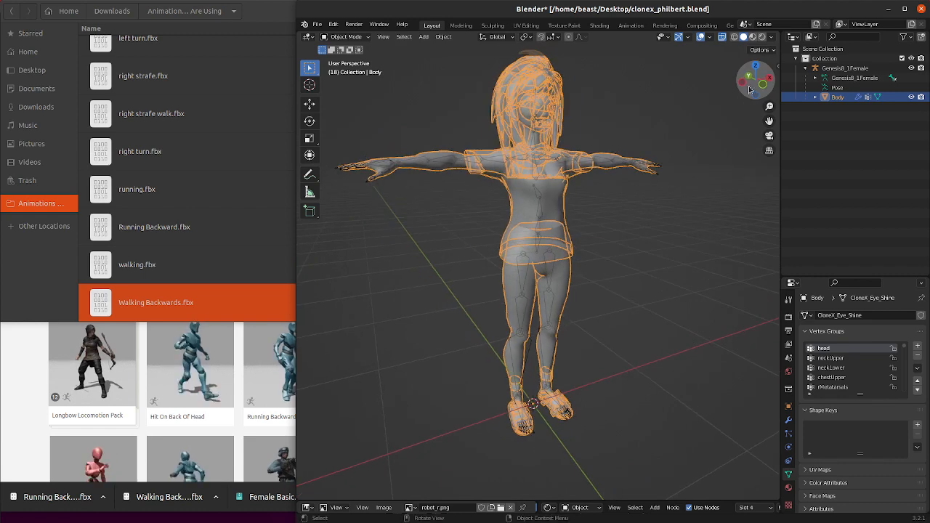
scroll(517, 209, "up", 3)
left_click_drag(769, 122, 750, 232)
scroll(562, 178, "up", 4)
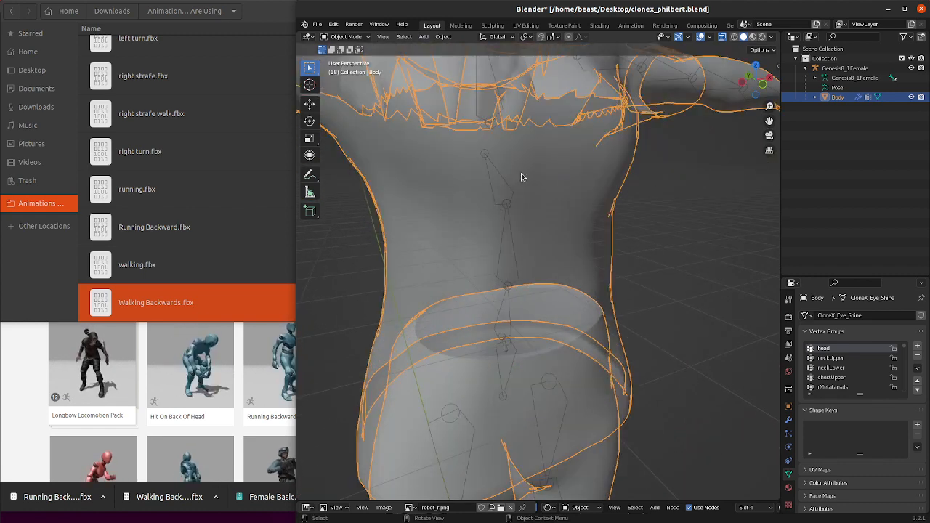
- Select the Genesis8_1Female armature and examine its bones from the spine up to the neck and head
scroll(521, 177, "down", 2)
left_click(508, 138)
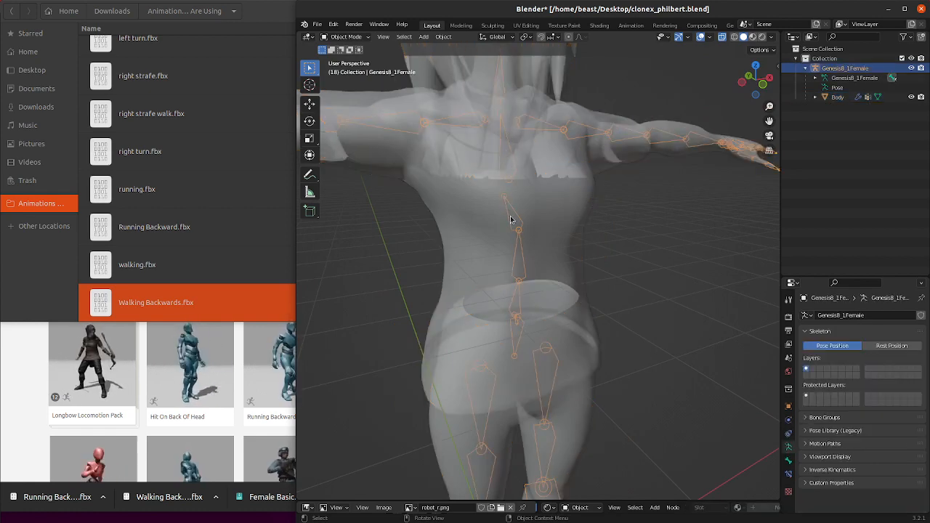
scroll(501, 169, "down", 3)
scroll(515, 280, "up", 2)
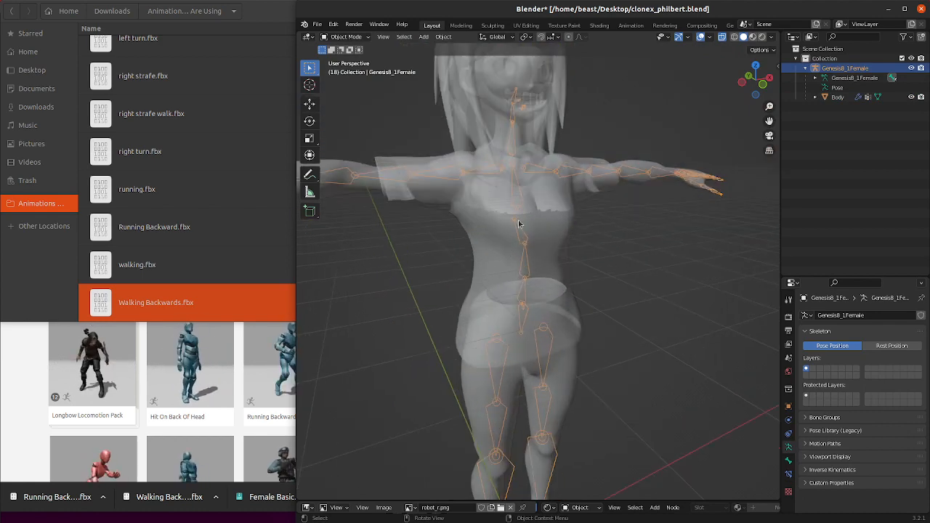
scroll(517, 212, "down", 2)
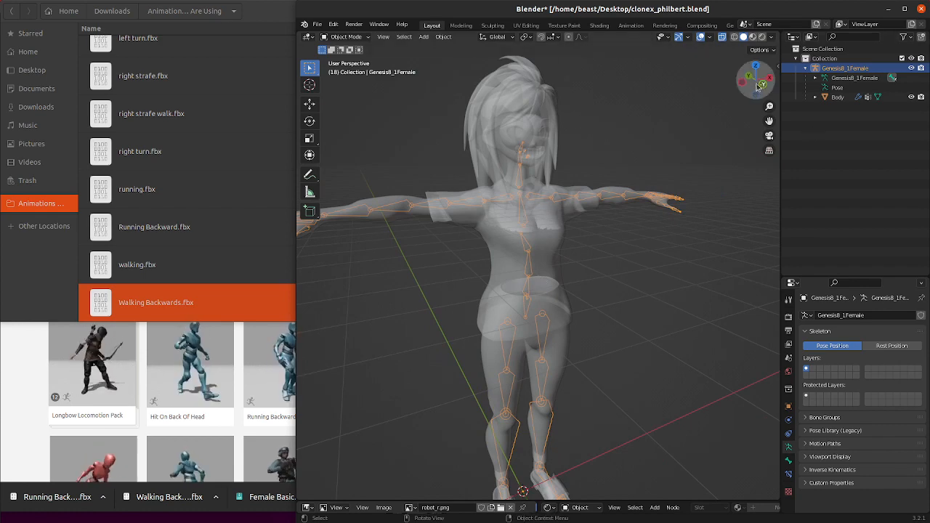
left_click_drag(759, 88, 727, 96)
scroll(667, 127, "up", 3)
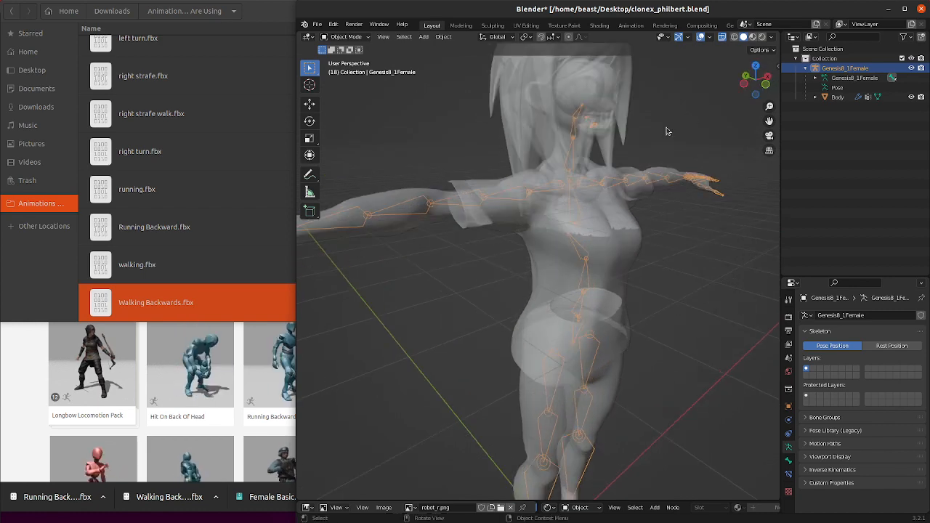
left_click_drag(770, 121, 723, 231)
scroll(637, 150, "up", 3)
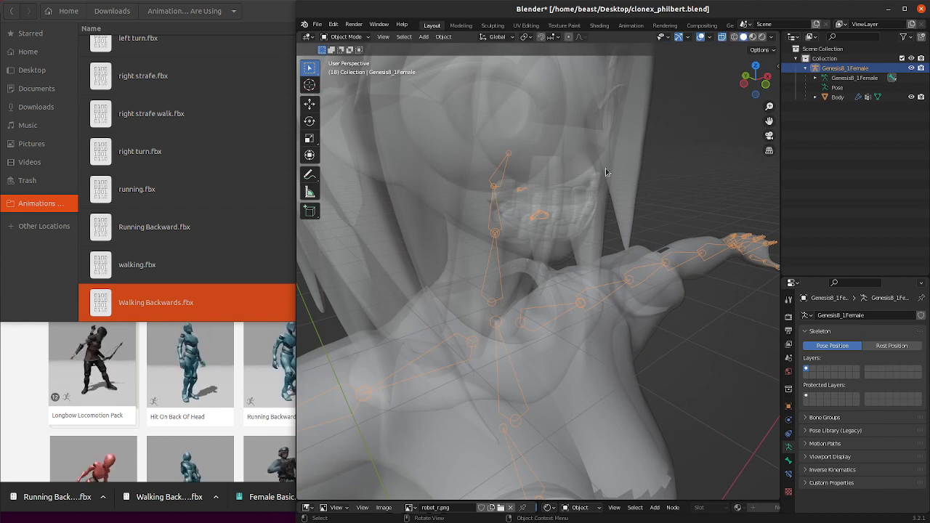
- Clear the armature selection, display the character in Material Preview shading and select its Body mesh
scroll(606, 169, "down", 2)
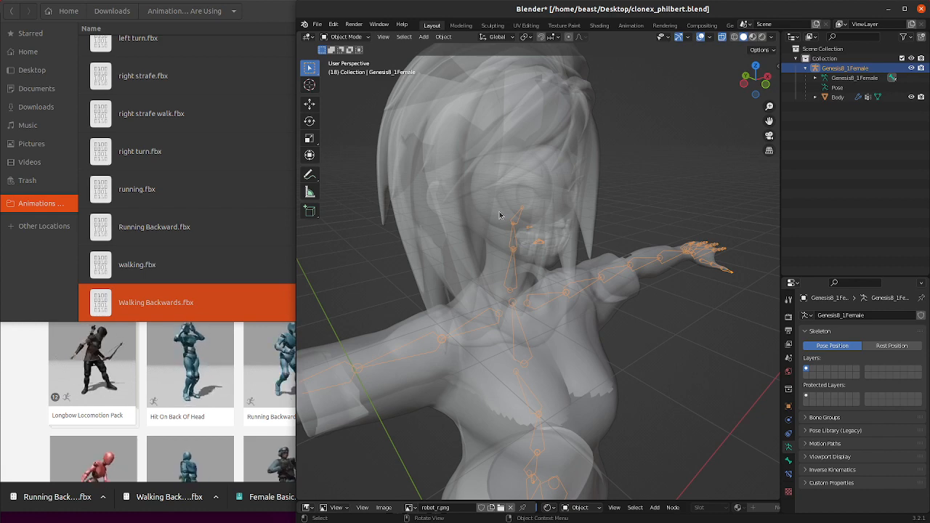
left_click(659, 163)
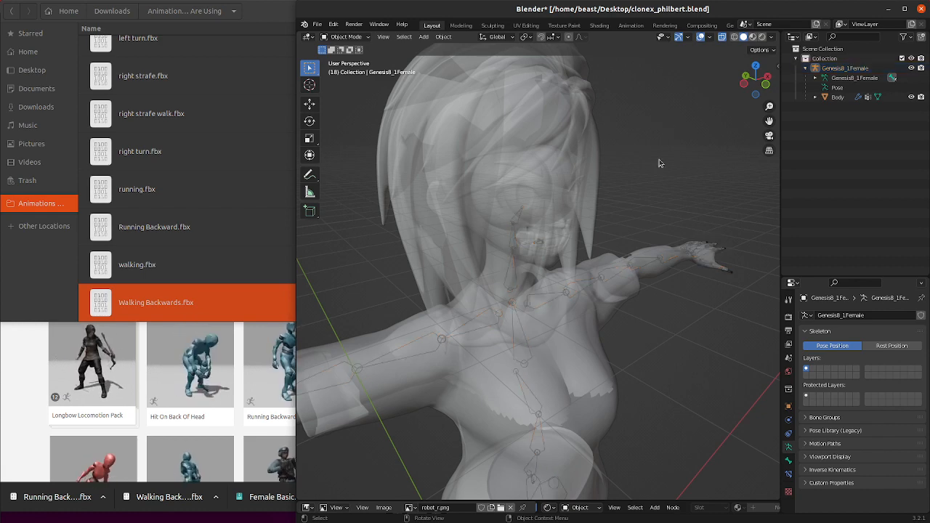
left_click(752, 37)
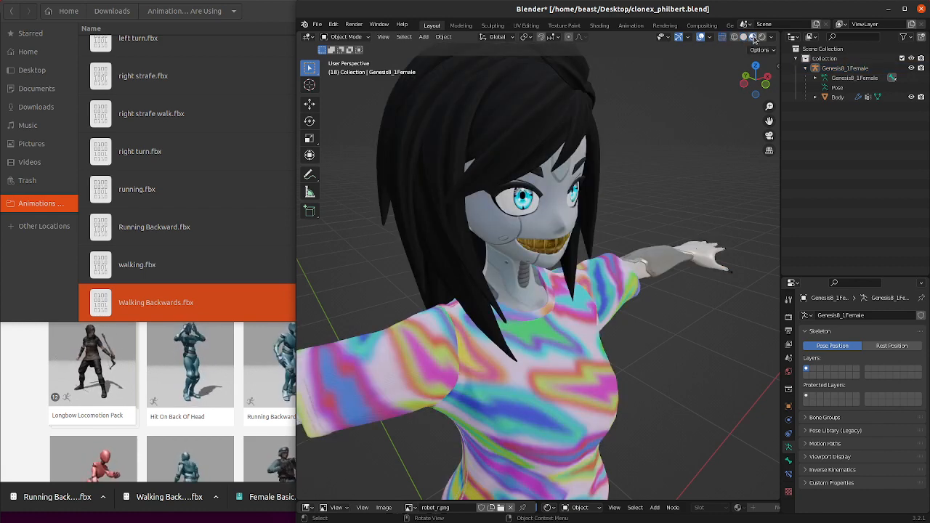
left_click(528, 220)
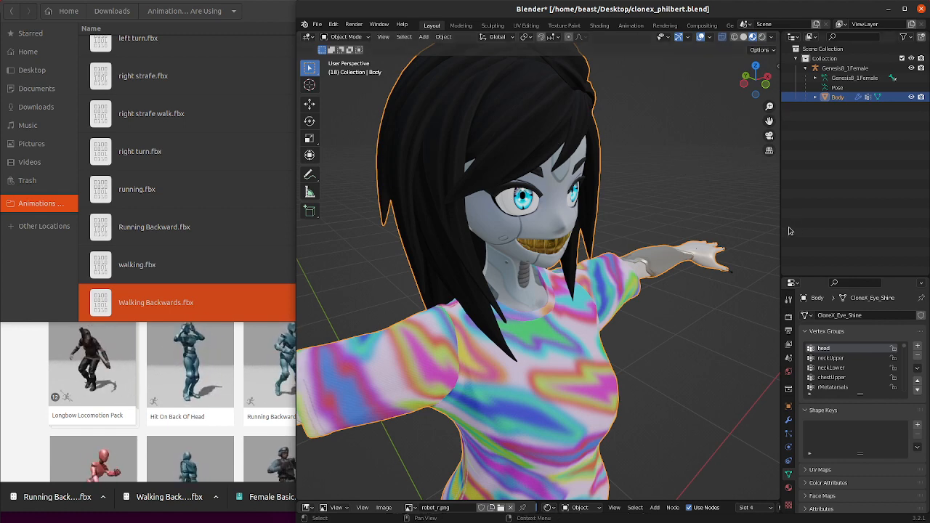
- Widen the Outliner and Properties area and examine the full textured character from head to feet
left_click_drag(781, 226, 734, 226)
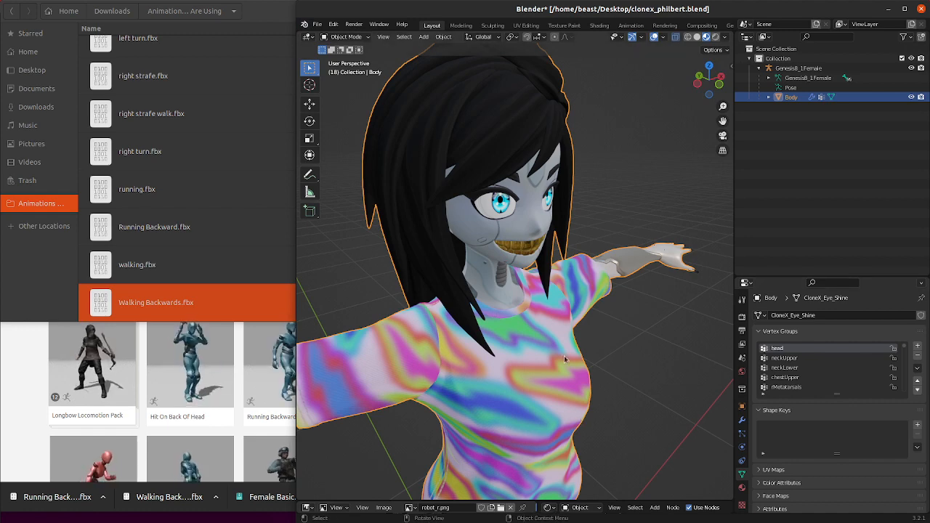
scroll(565, 359, "down", 4)
scroll(699, 253, "up", 1)
left_click_drag(711, 81, 698, 80)
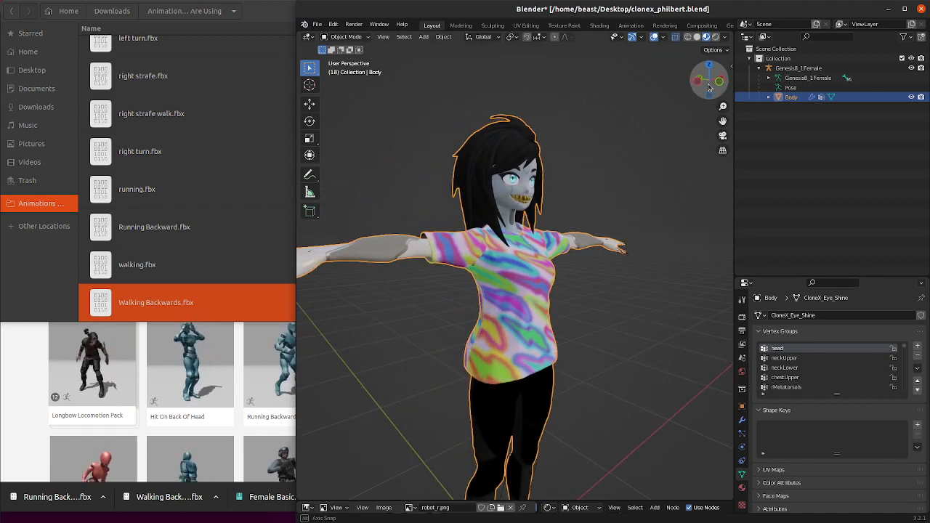
scroll(478, 289, "down", 2)
scroll(479, 312, "down", 3)
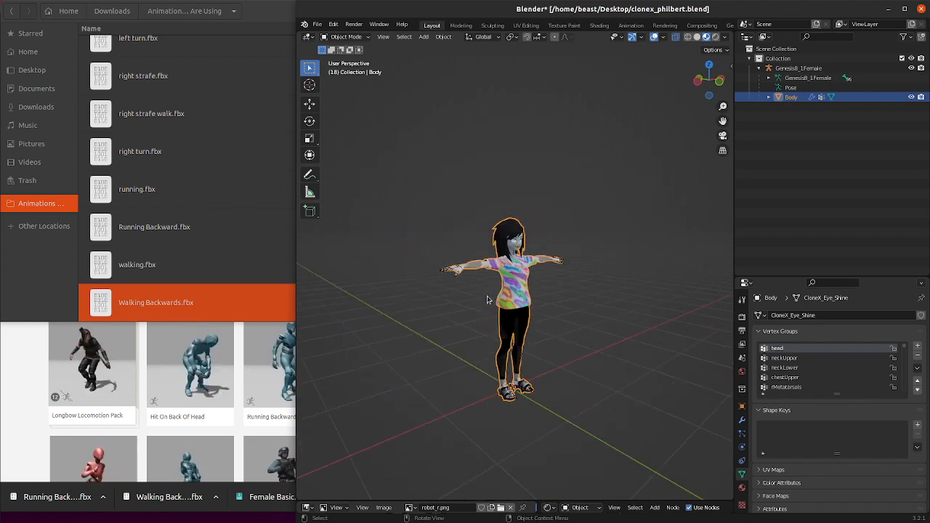
scroll(436, 292, "up", 3)
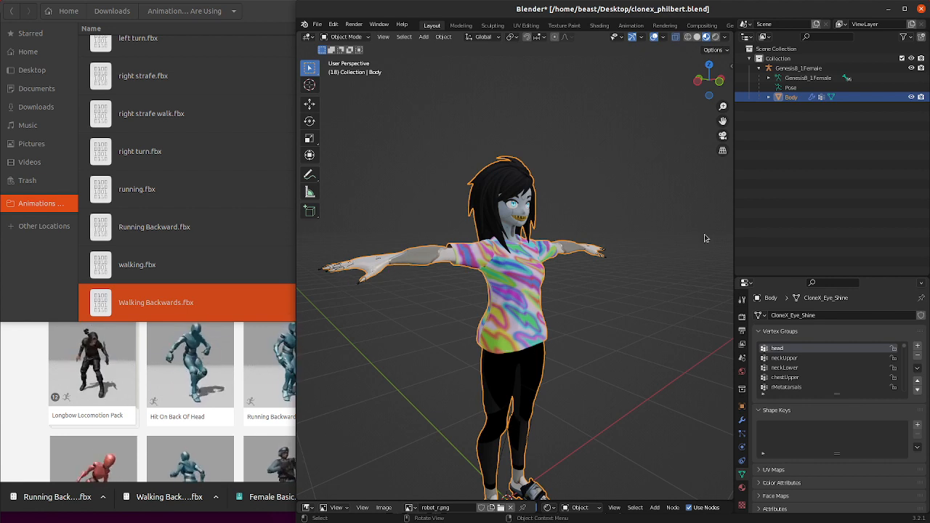
- Open the recent file void.blend without saving the changes to clonex_philbert.blend
left_click(317, 25)
mouse_move(334, 55)
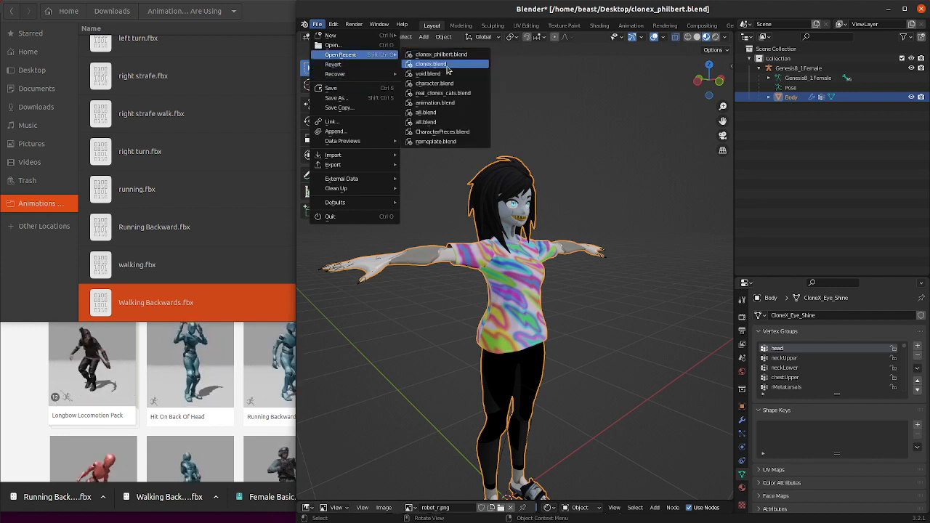
left_click(449, 67)
left_click(572, 288)
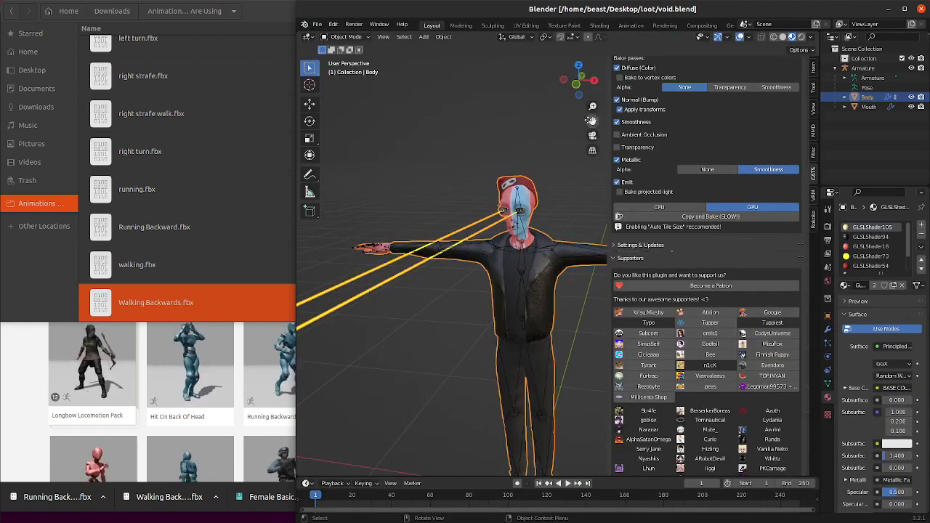
- Select the Armature of the red-capped character, examine its bones from several angles and clear the selection
mouse_move(574, 80)
left_mouse_down()
mouse_move(589, 81)
mouse_move(571, 82)
left_mouse_up()
left_click_drag(592, 121, 519, 93)
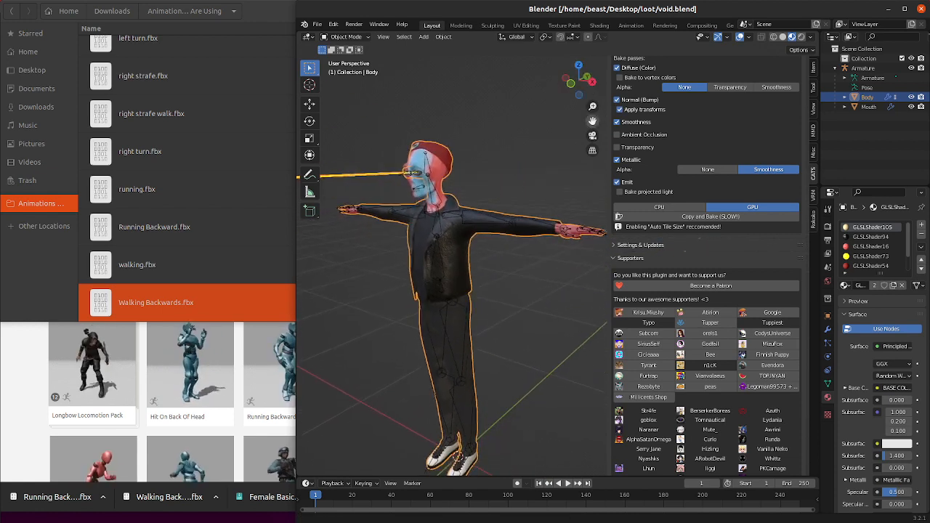
left_click(463, 390)
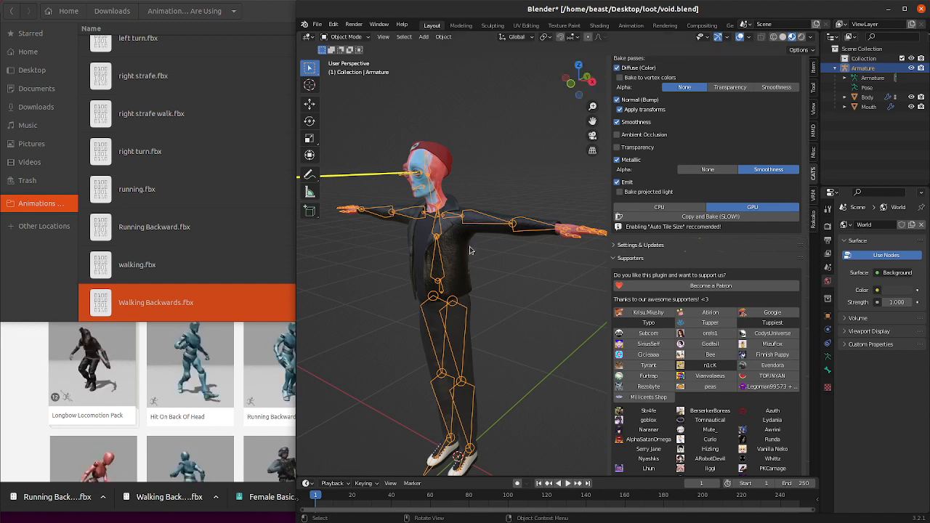
middle_click_drag(467, 301, 507, 453)
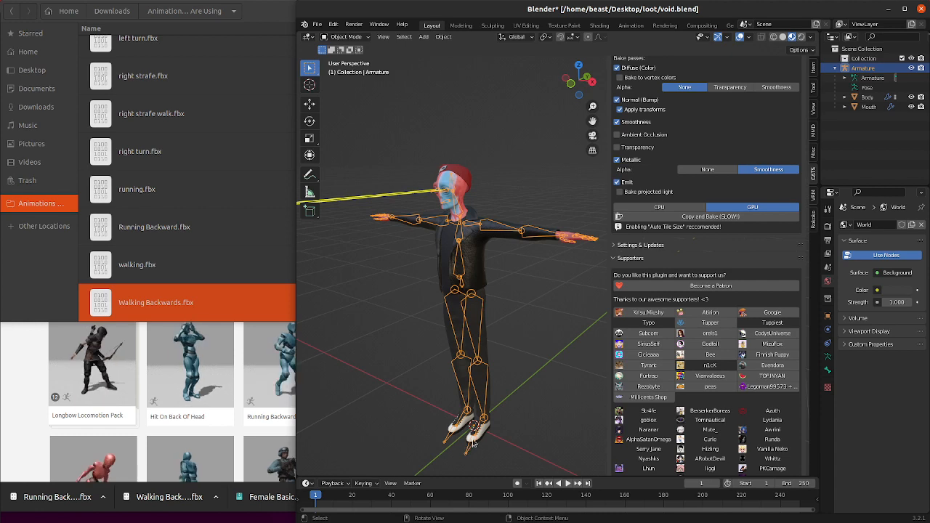
middle_click_drag(542, 320, 497, 275)
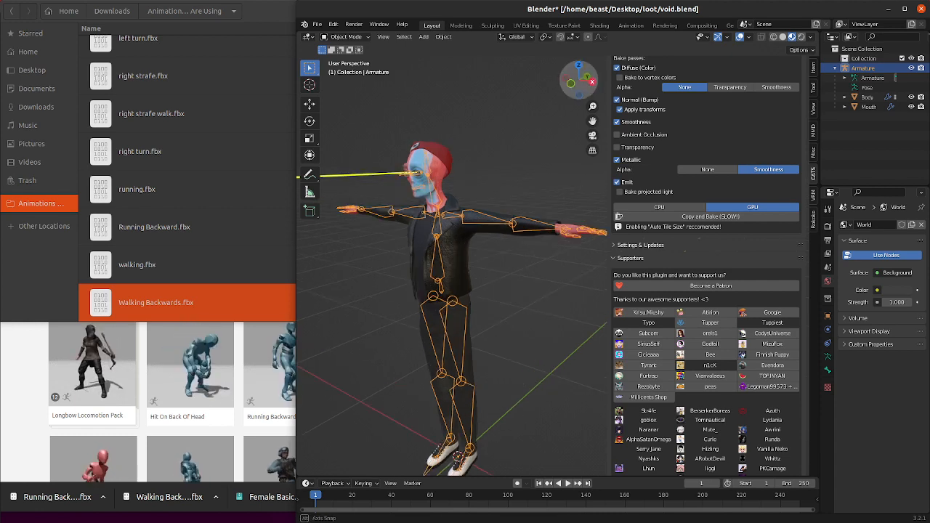
left_click_drag(578, 79, 558, 86)
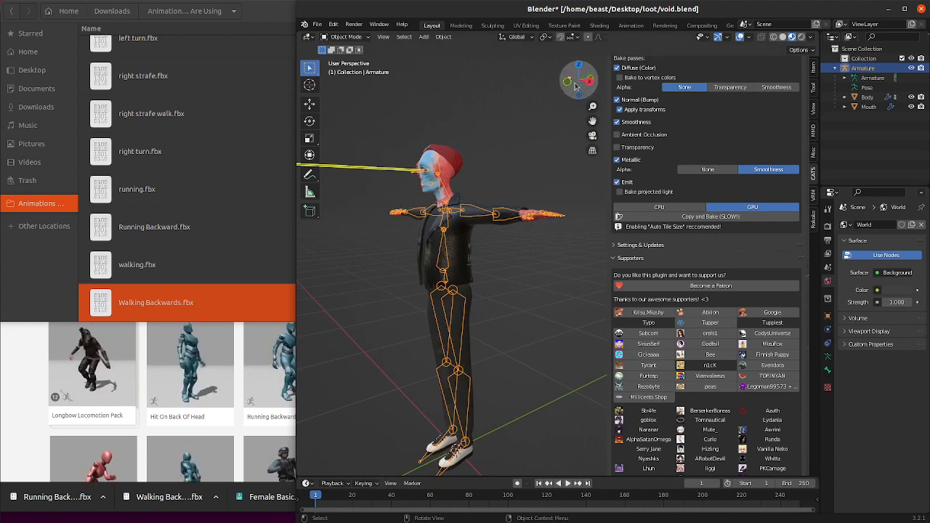
mouse_move(577, 85)
left_mouse_down()
mouse_move(587, 75)
mouse_move(574, 70)
mouse_move(584, 71)
mouse_move(579, 80)
mouse_move(587, 82)
mouse_move(573, 84)
left_mouse_up()
scroll(429, 269, "down", 1)
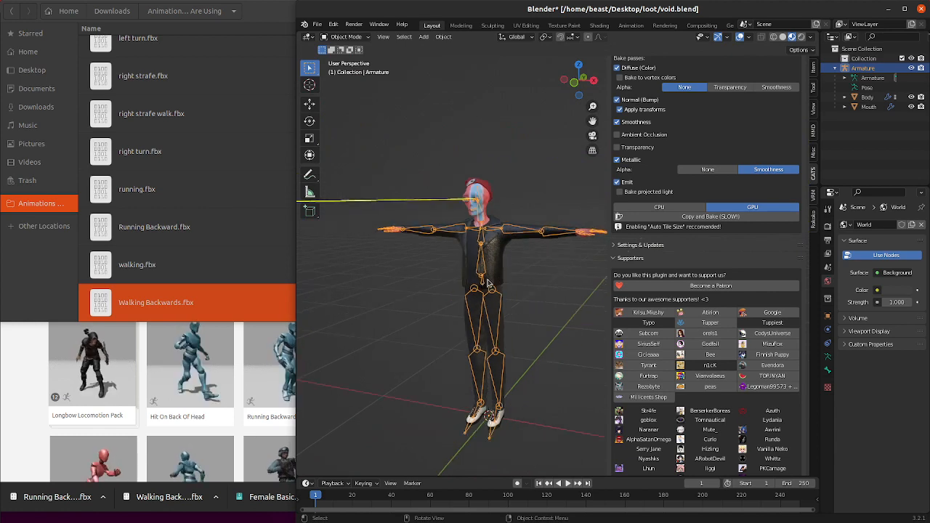
left_click(517, 120)
scroll(476, 285, "down", 1)
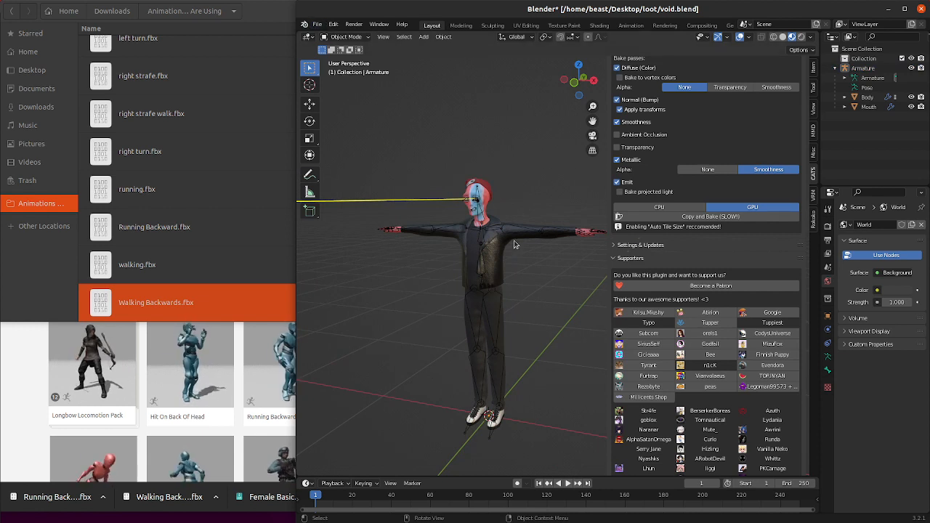
scroll(514, 245, "up", 1)
- Open the recent file clonex.blend without saving the changes to void.blend
left_click(317, 25)
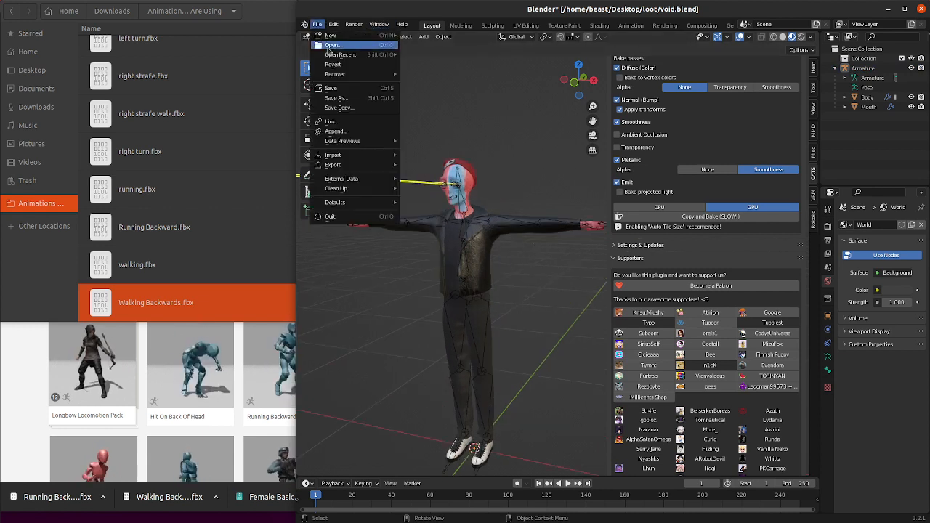
mouse_move(334, 57)
left_click(461, 74)
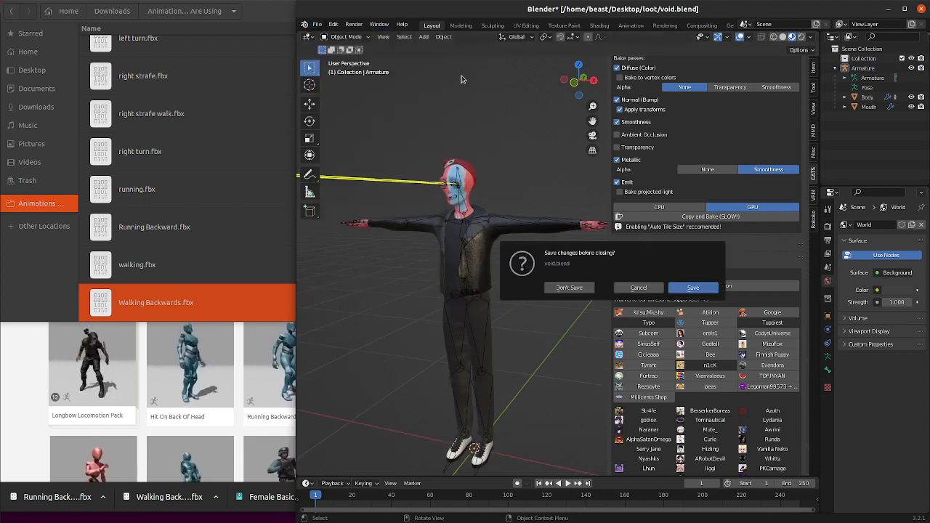
left_click(569, 288)
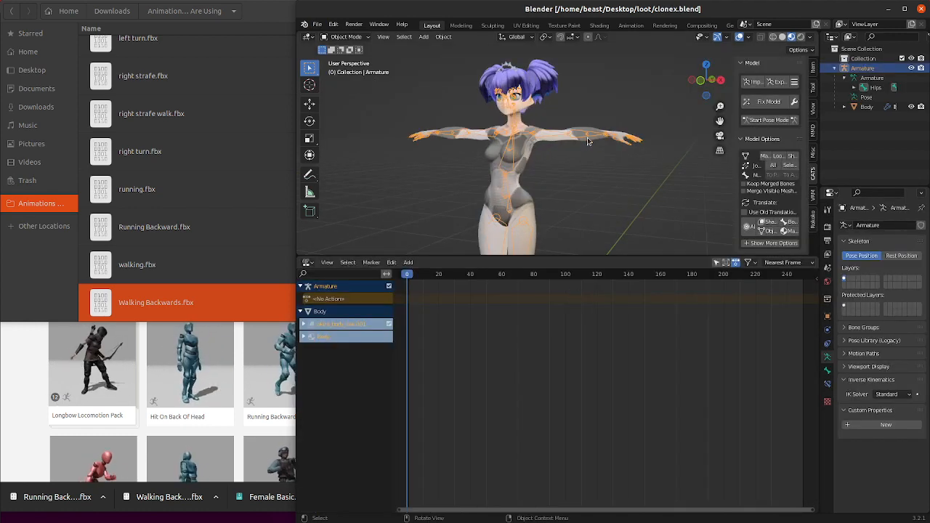
- Switch to Chromium and load clonex.rtfkt.com in a new tab
left_click(28, 382)
key("ctrl+t")
type("c")
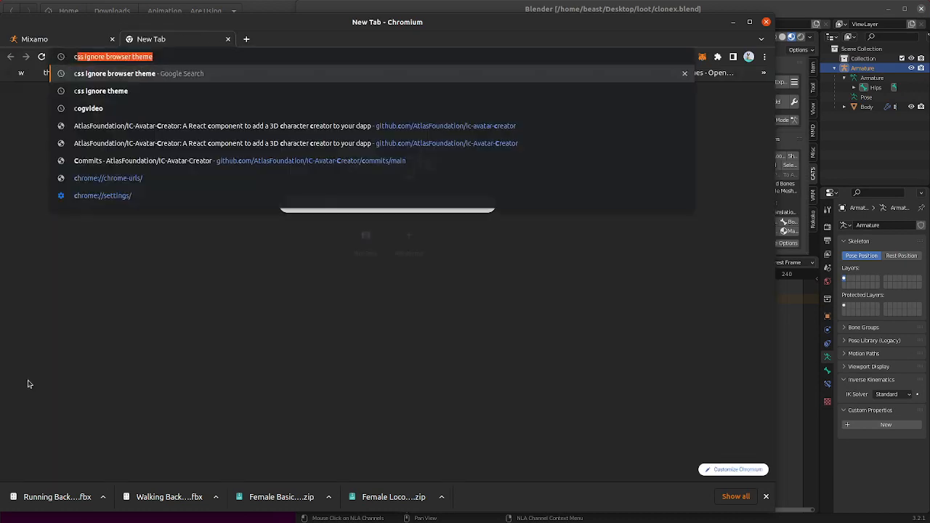
type("lonex.")
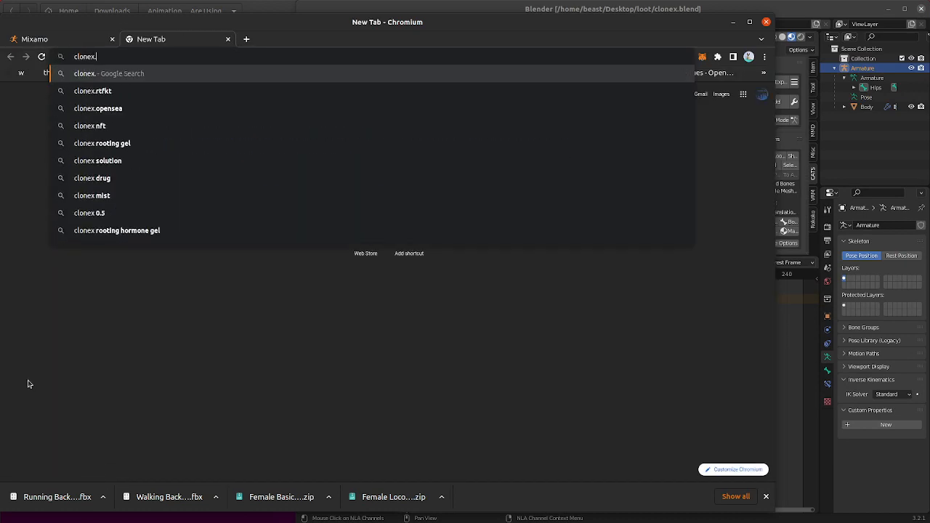
type("rtfkt.com")
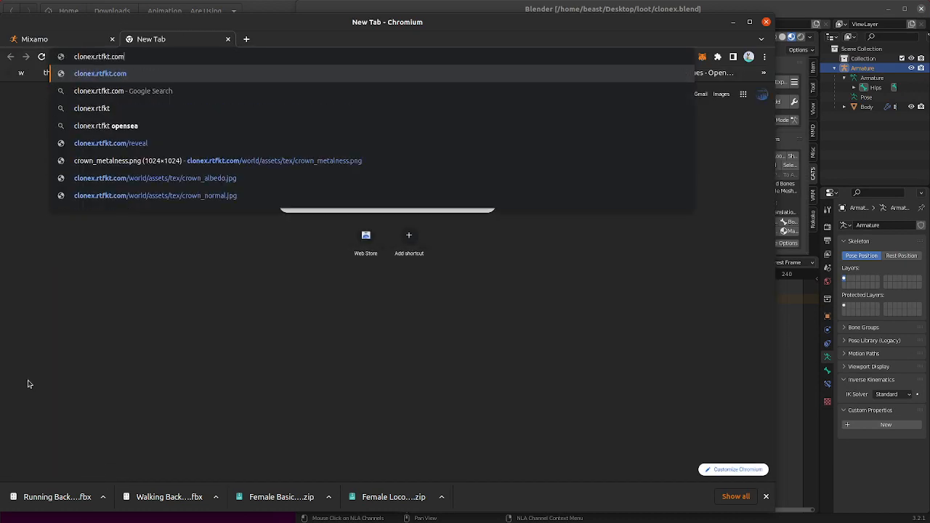
key("Return")
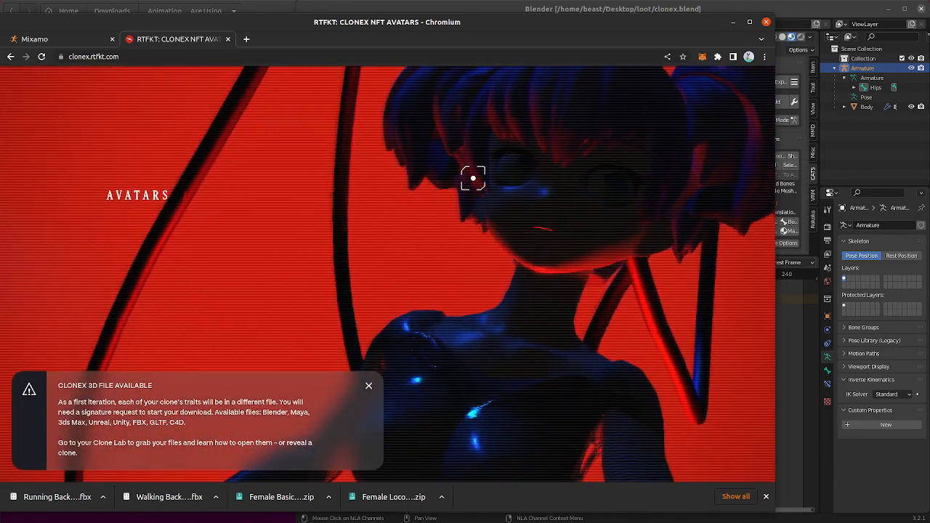
- Look through the CloneX page for its rendered 3D avatar and close the page's tab
scroll(473, 178, "down", 10)
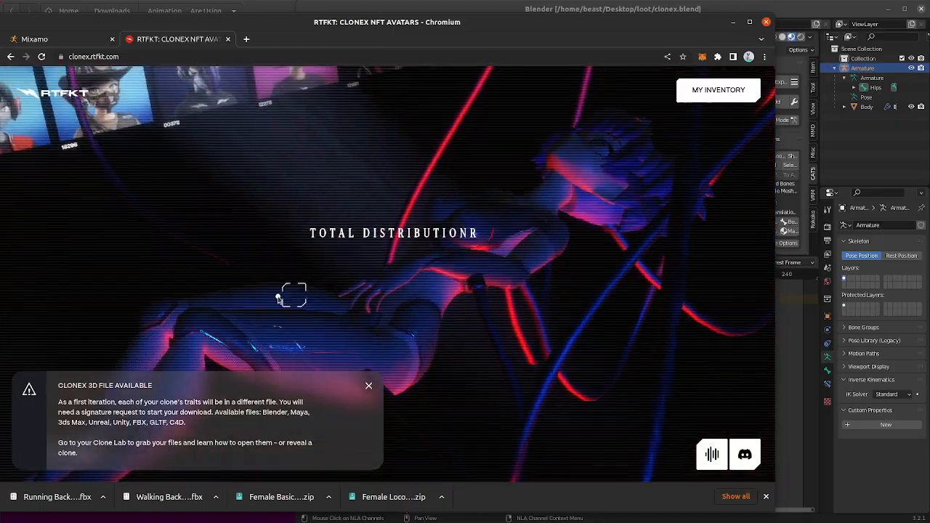
scroll(495, 234, "down", 5)
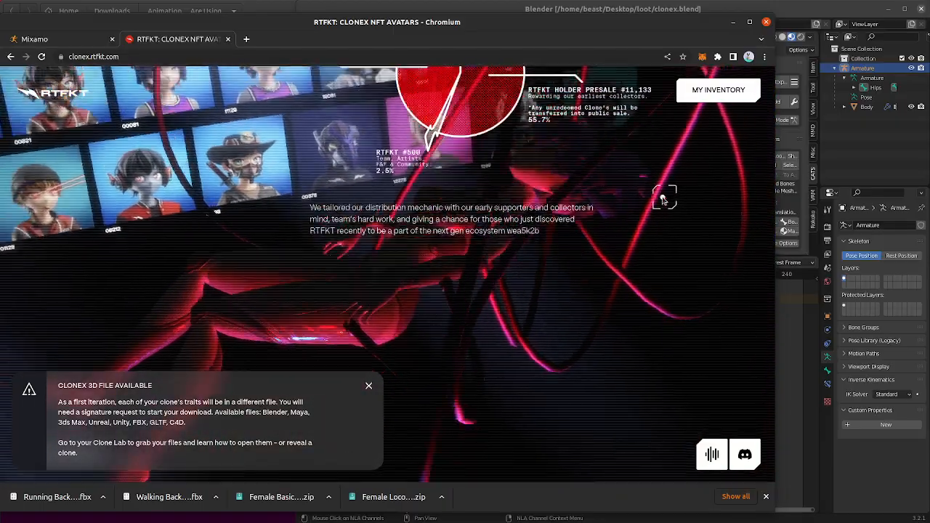
scroll(262, 286, "down", 10)
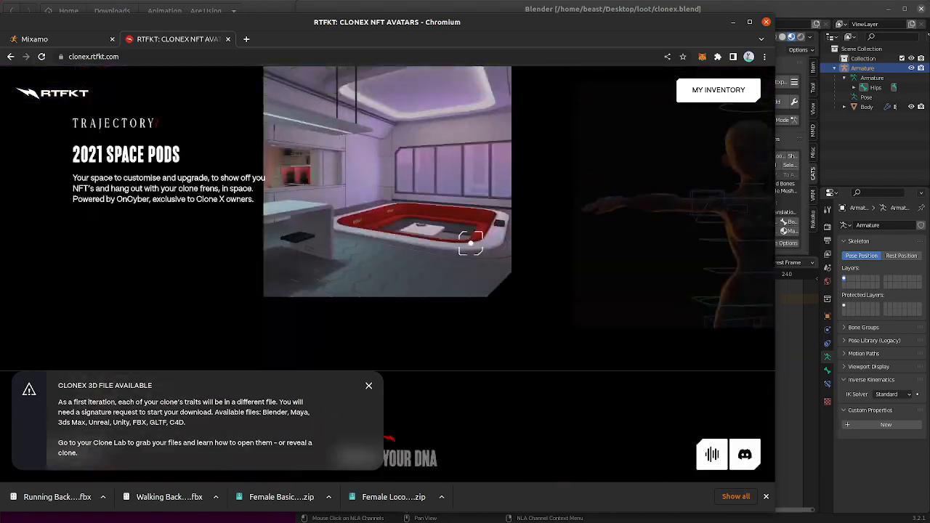
scroll(470, 243, "up", 10)
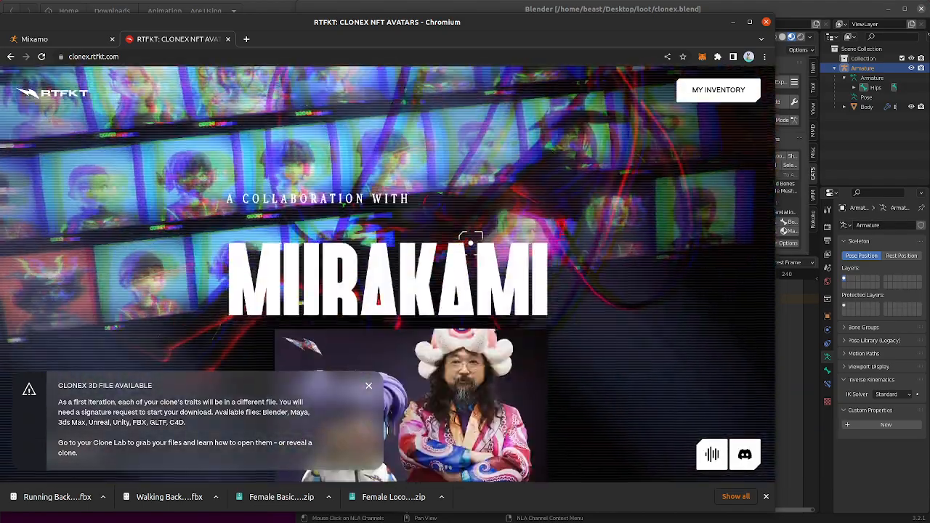
scroll(471, 244, "up", 6)
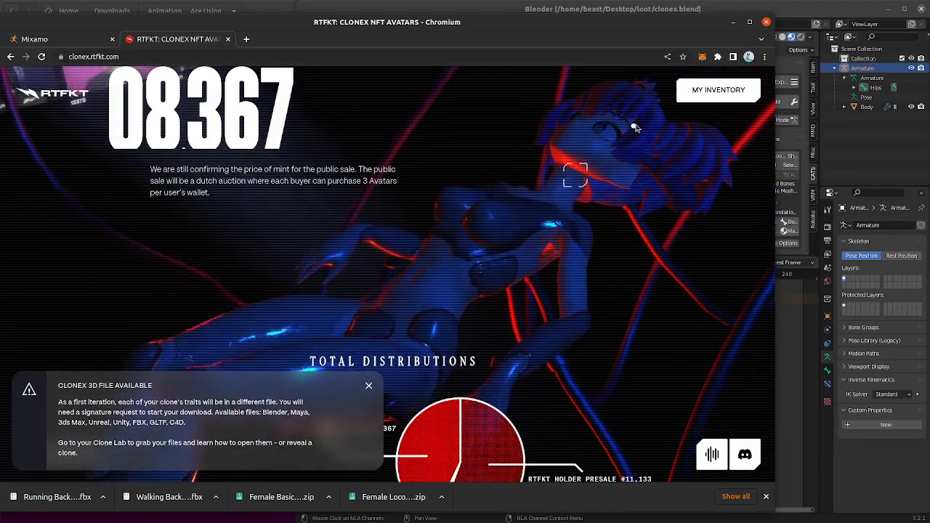
scroll(581, 181, "up", 3)
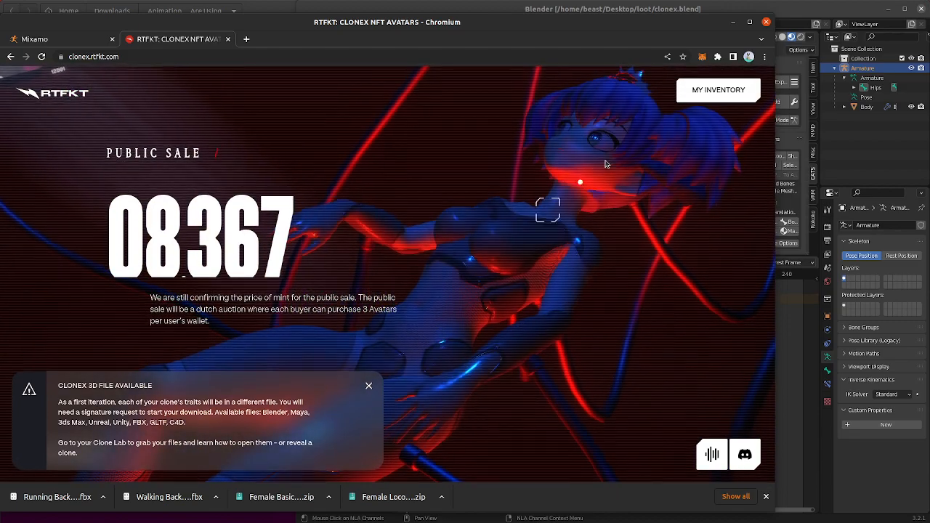
key("ctrl+w")
- Return to Blender, turn the purple-haired character towards the front and clear the armature selection
key("alt+Tab")
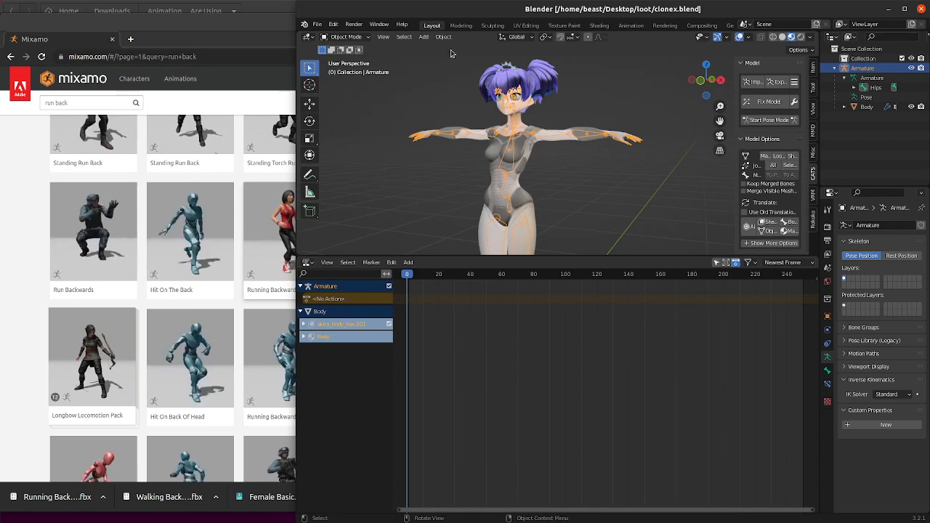
left_click_drag(717, 75, 739, 86)
left_click(607, 139)
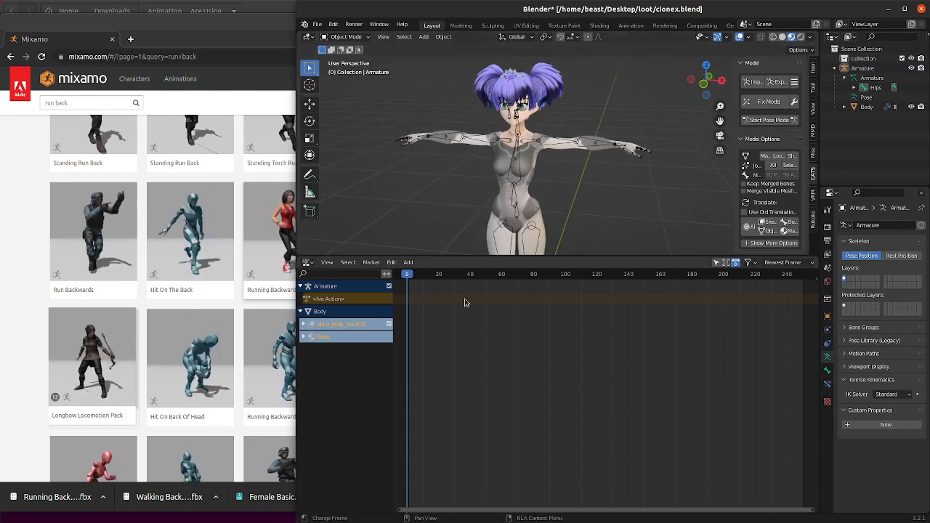
- Switch to Mixamo in Chromium and go back from the "run back" search to the earlier "backwards" results
left_click(18, 269)
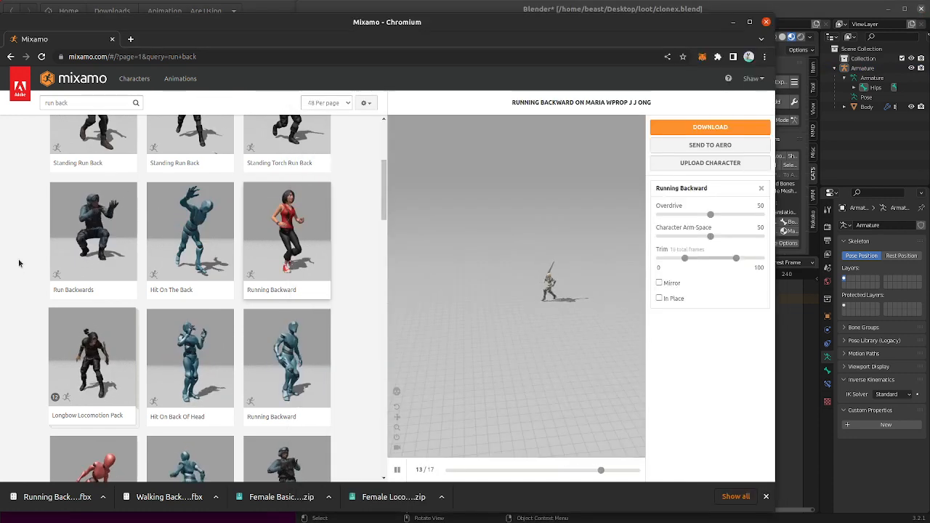
scroll(176, 236, "up", 5)
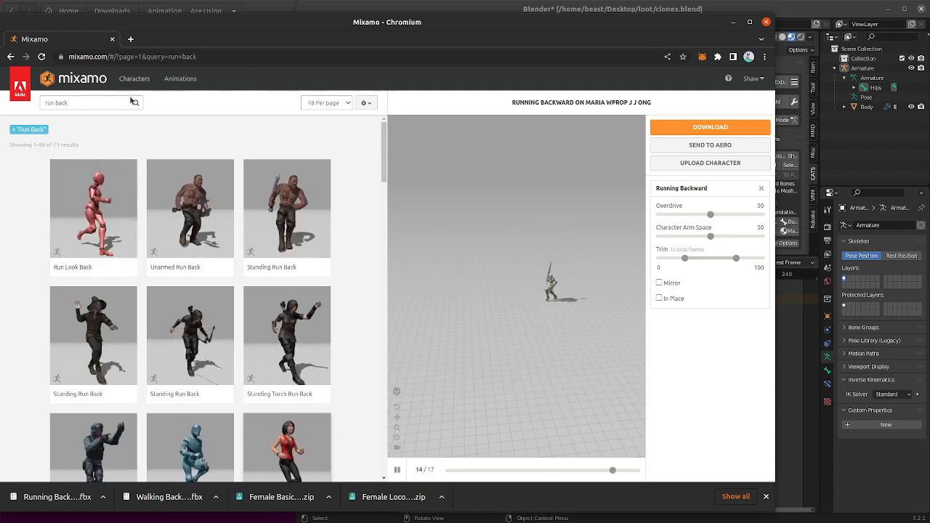
left_click(11, 57)
left_click(11, 57)
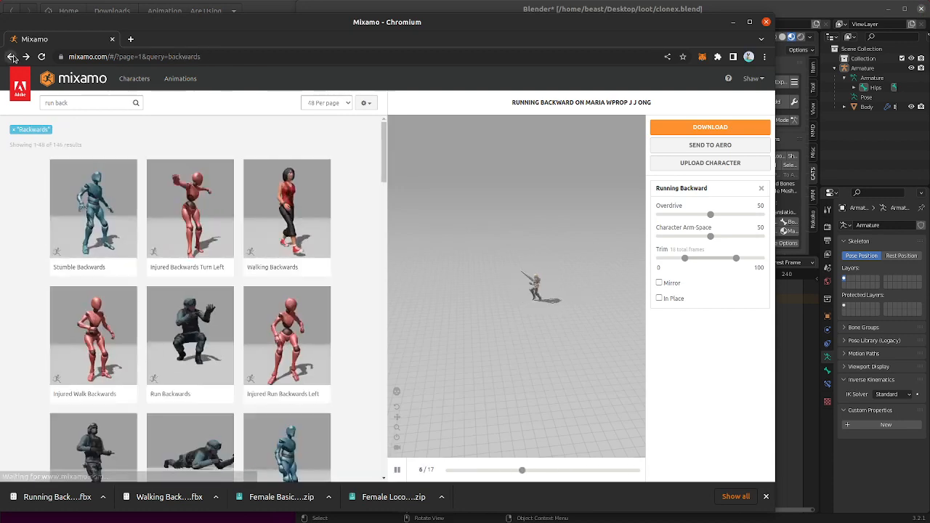
- Go back to the Mixamo locomotion results and preview the Female Locomotion Pack and the Female Basic Locomotion Pack
left_click(11, 56)
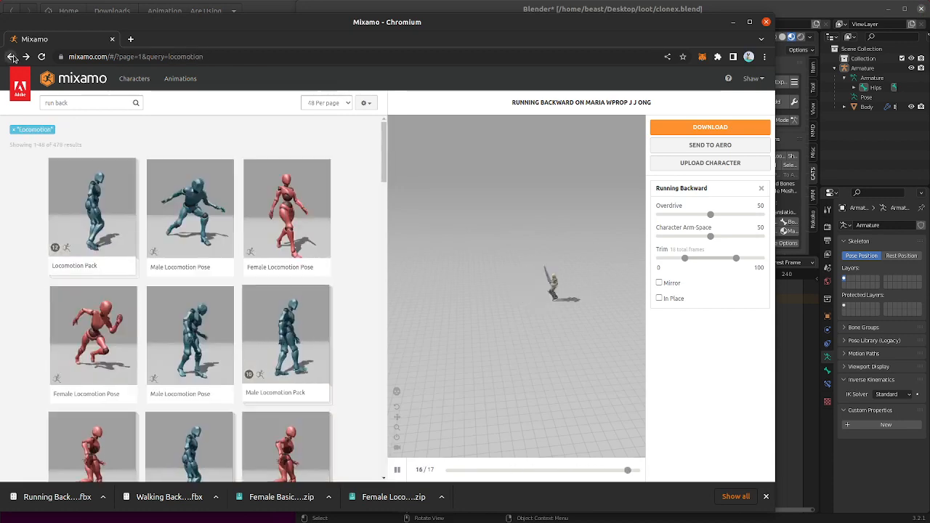
scroll(89, 371, "down", 3)
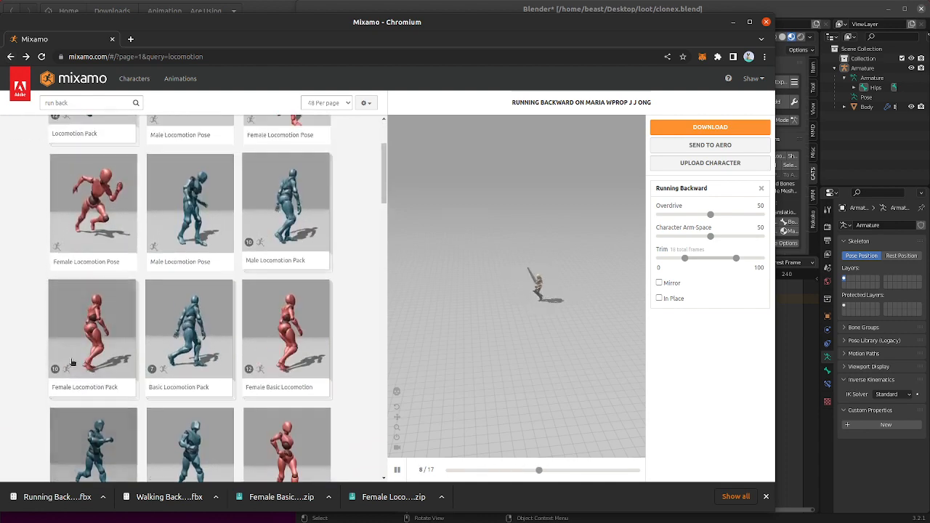
left_click(72, 358)
left_click(289, 356)
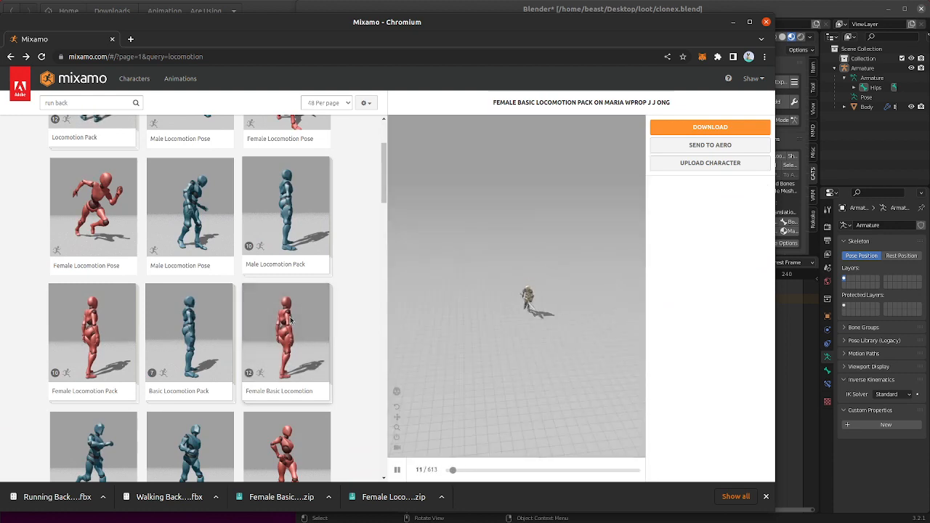
- Switch to the file manager and look through the FBX files in the Animations We Are Using folder
key("alt+Tab")
scroll(272, 153, "up", 5)
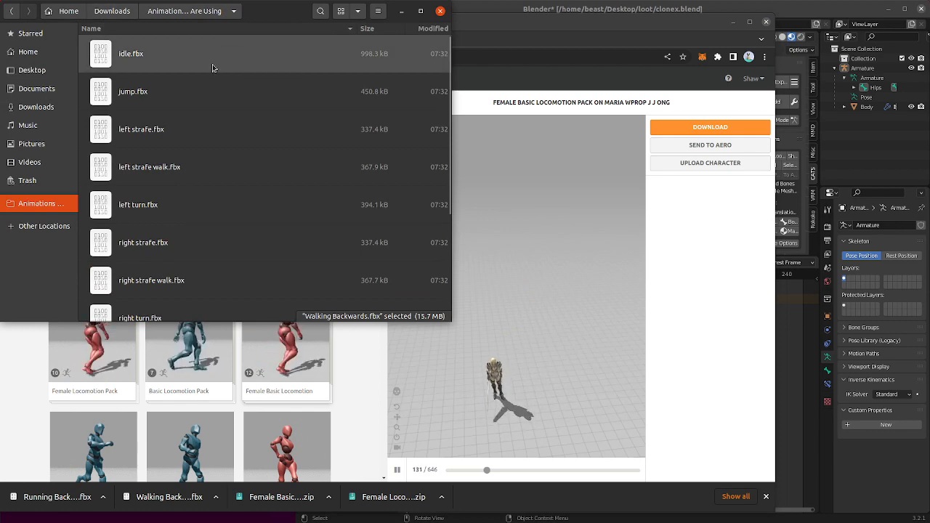
scroll(231, 211, "down", 5)
left_click(10, 204)
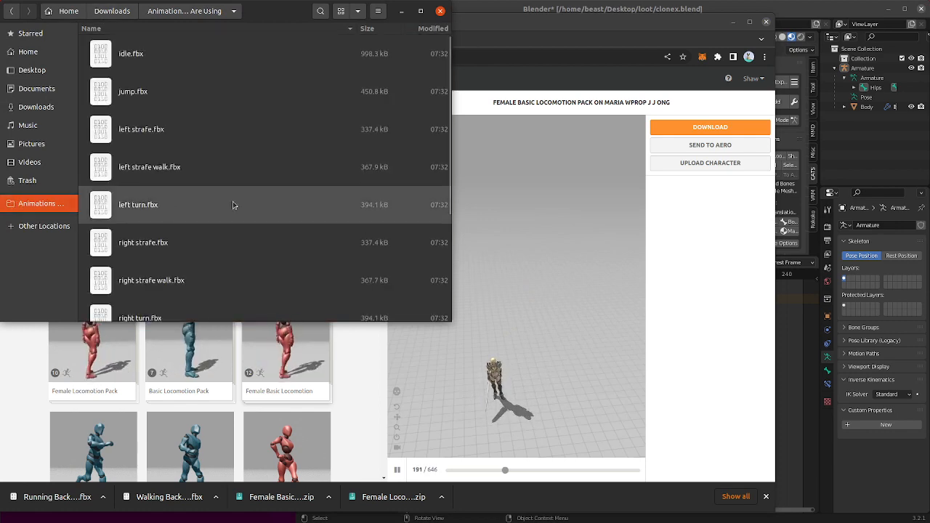
scroll(222, 95, "down", 5)
scroll(189, 177, "up", 5)
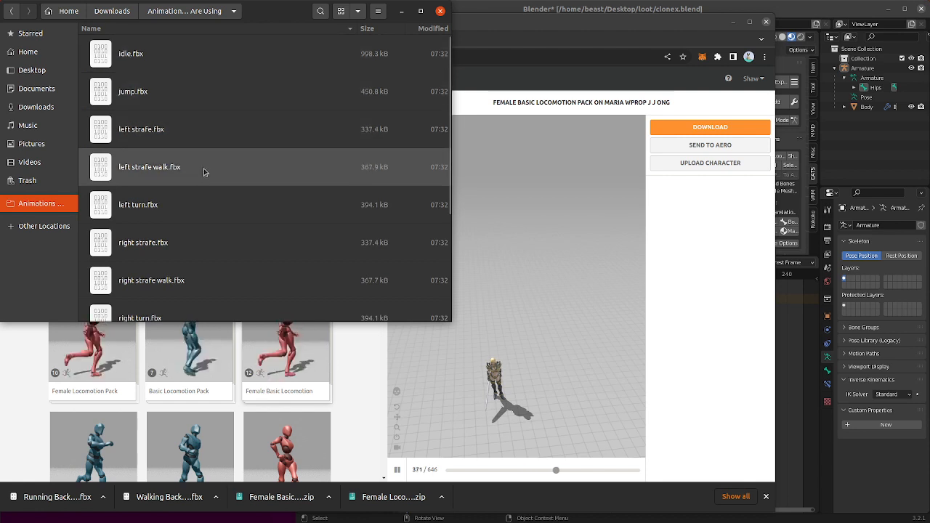
scroll(202, 168, "down", 1)
scroll(211, 191, "down", 1)
scroll(211, 195, "down", 2)
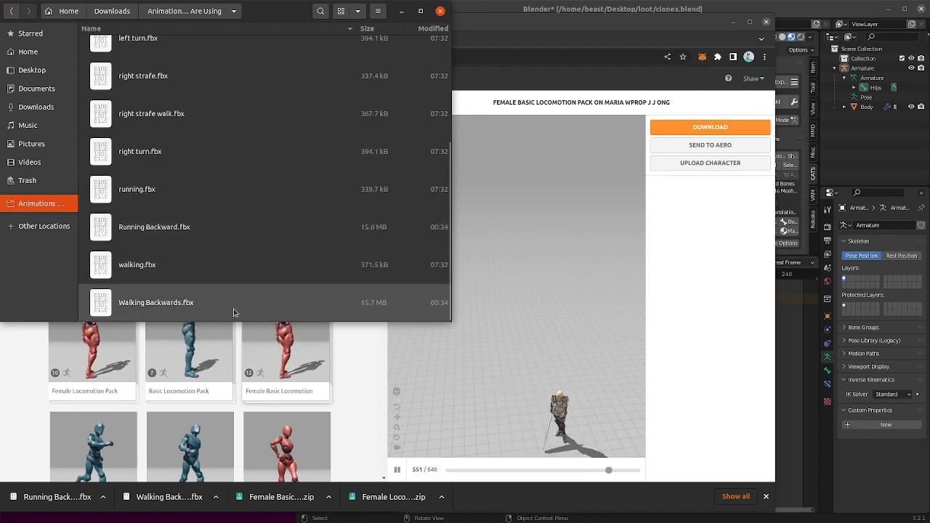
- Switch to Blender, select the purple-haired character's armature and put it in Pose Mode with the face in close view
left_click(674, 3)
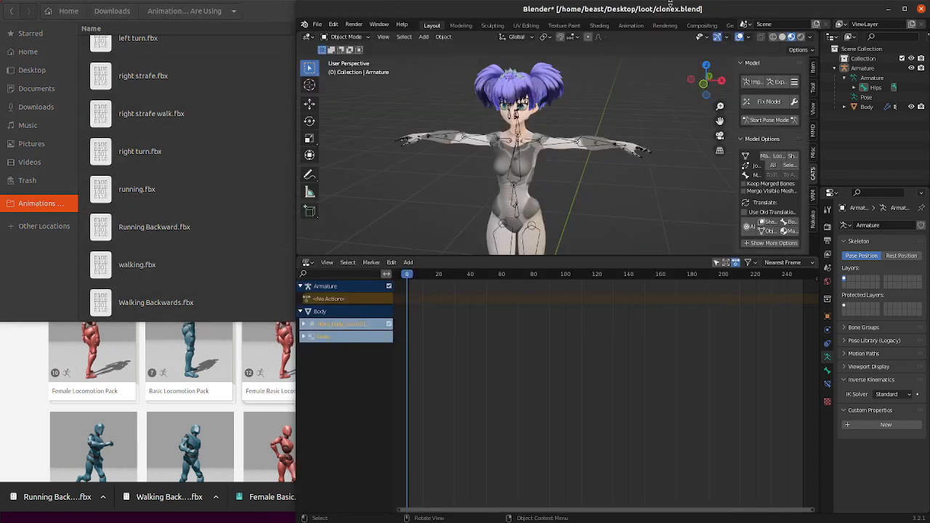
scroll(543, 91, "up", 4)
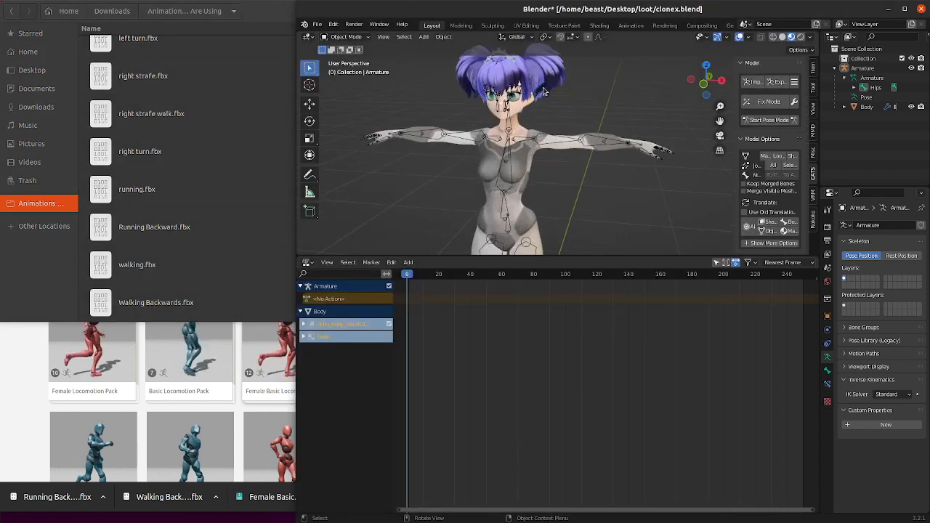
scroll(544, 90, "up", 2)
left_click_drag(720, 121, 732, 230)
left_click_drag(712, 88, 705, 75)
left_click(460, 129)
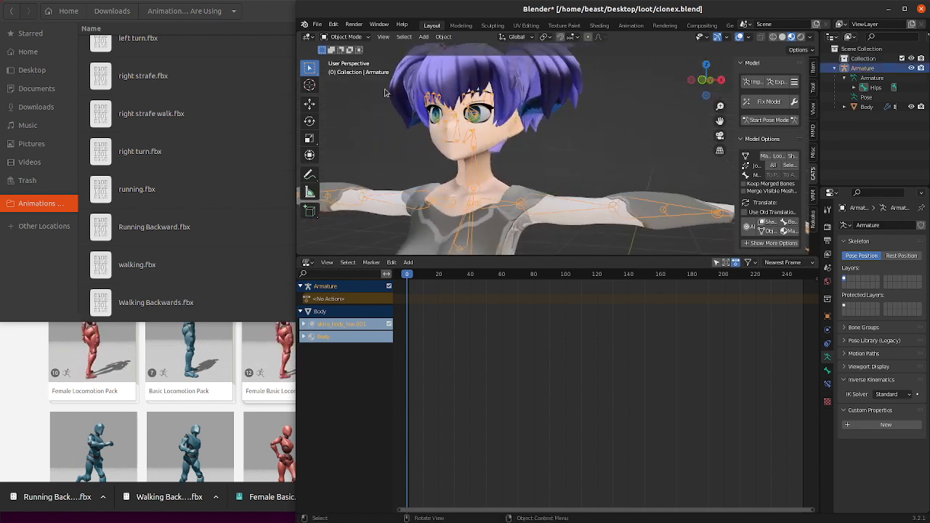
left_click(346, 36)
left_click(347, 69)
- Try moving the lip smile bone and the jaw bone on the character's face, cancelling each move
left_click(445, 136)
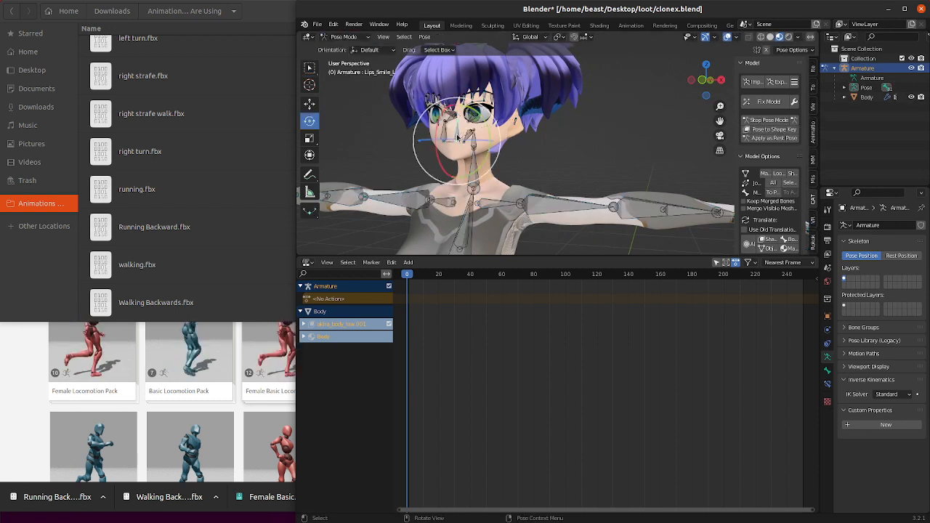
key("g")
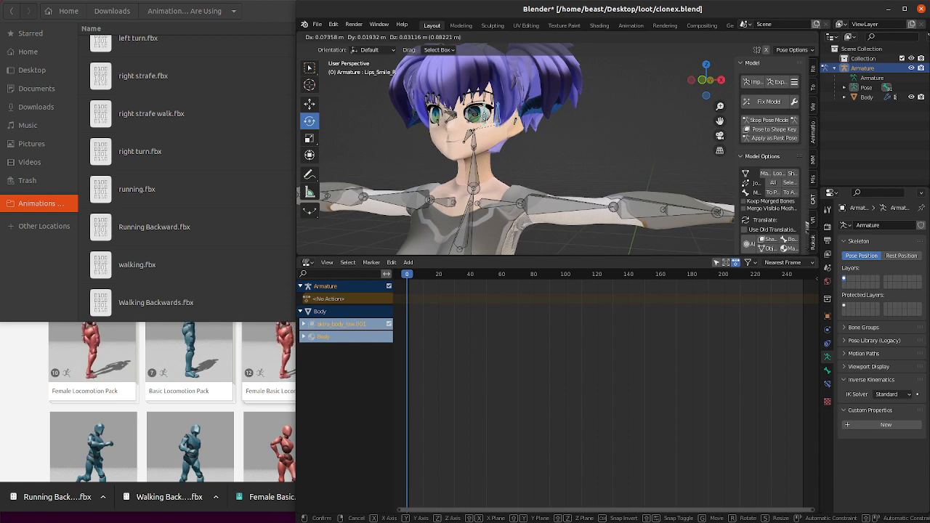
right_click(481, 123)
scroll(481, 125, "up", 1)
left_click(450, 152)
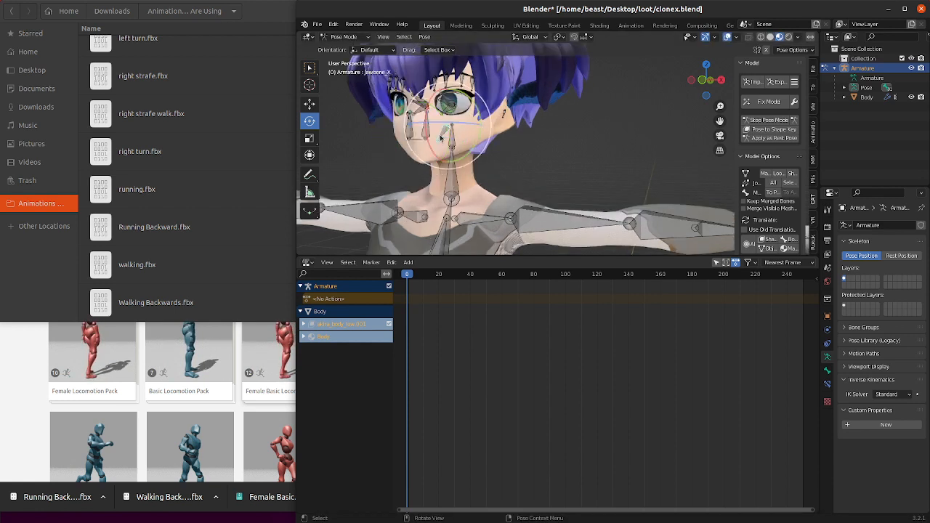
key("g")
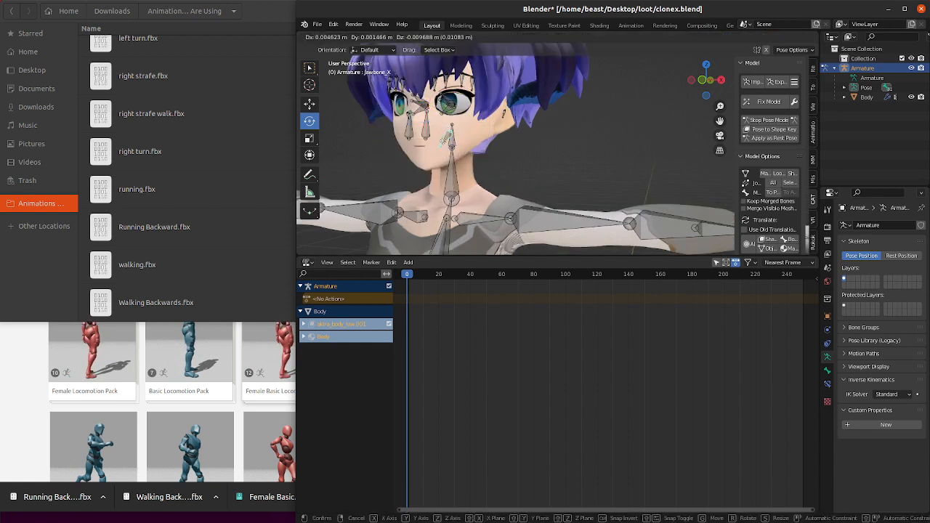
right_click(444, 144)
left_click(627, 148)
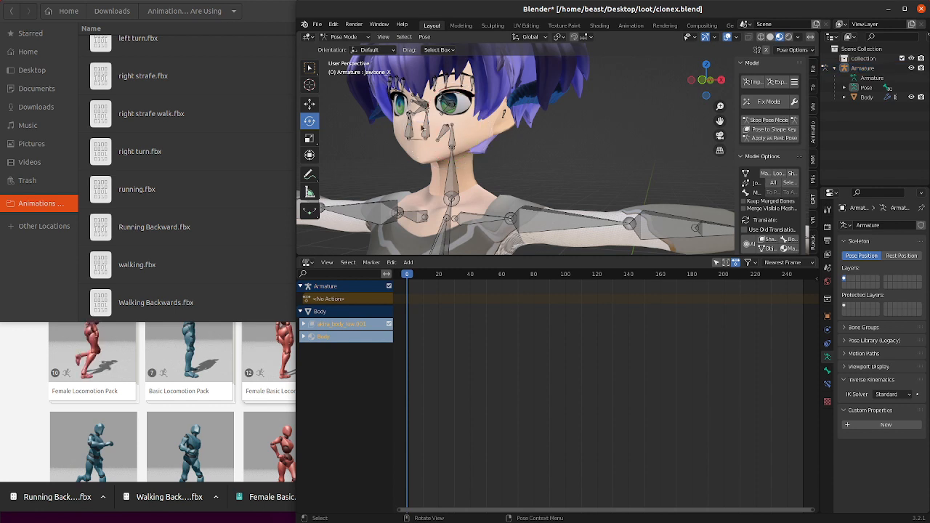
- Try moving the Eyebrow_02_L bone, cancel the move and clear the bone selection
left_click(456, 100)
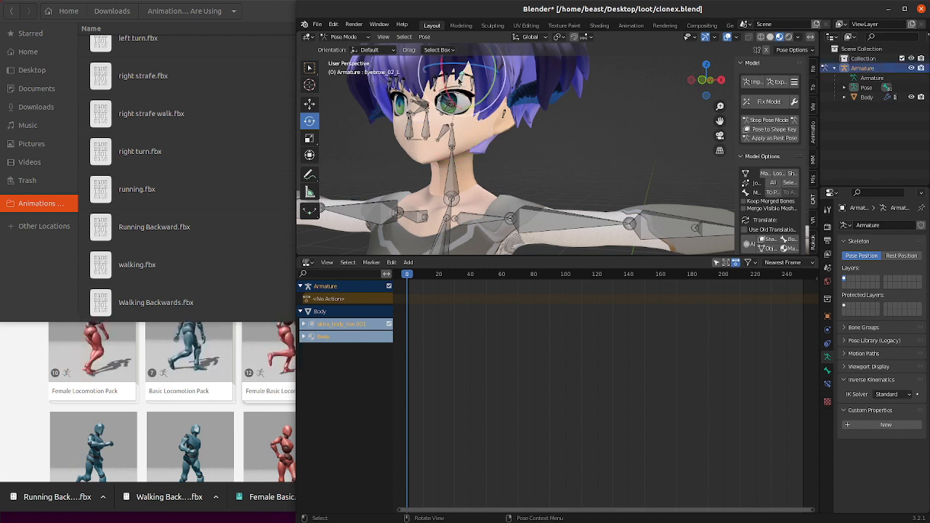
key("g")
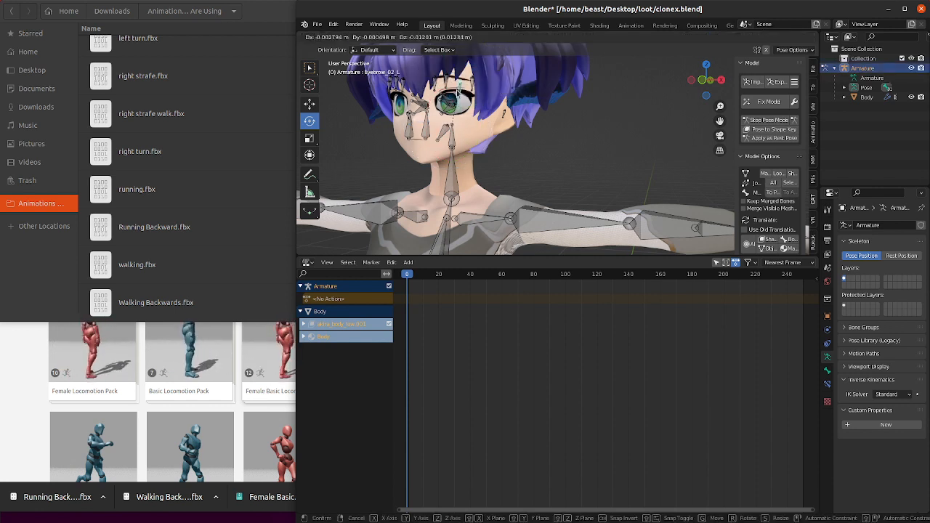
right_click(457, 99)
left_click(518, 125)
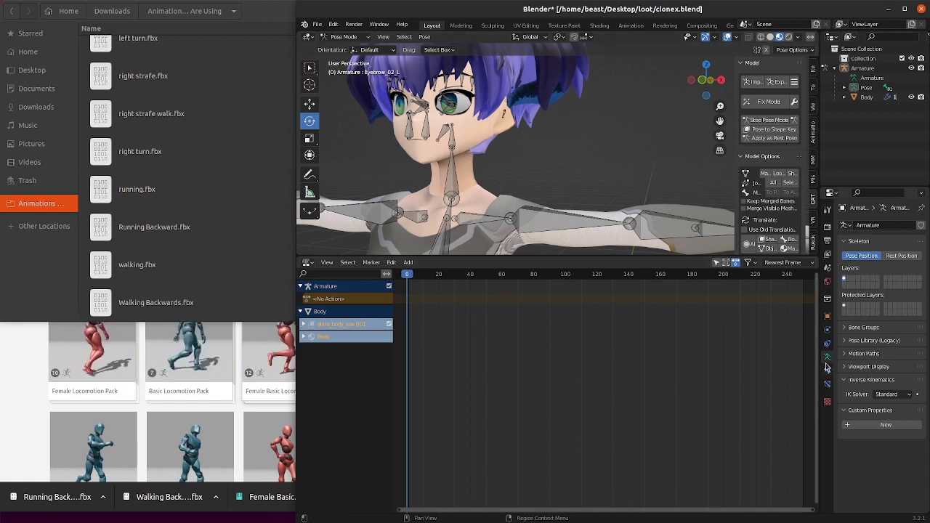
- Select the character's Body mesh and return to Object Mode
left_click(826, 317)
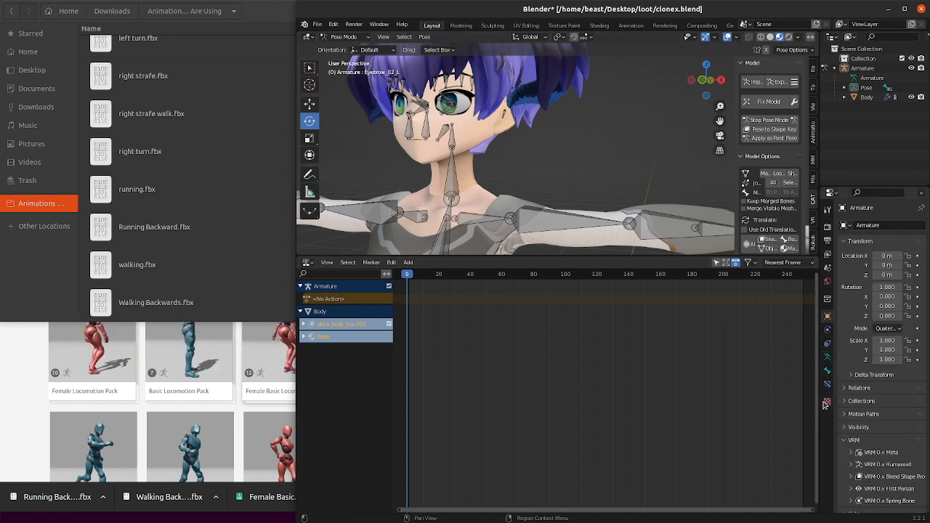
left_click(867, 97)
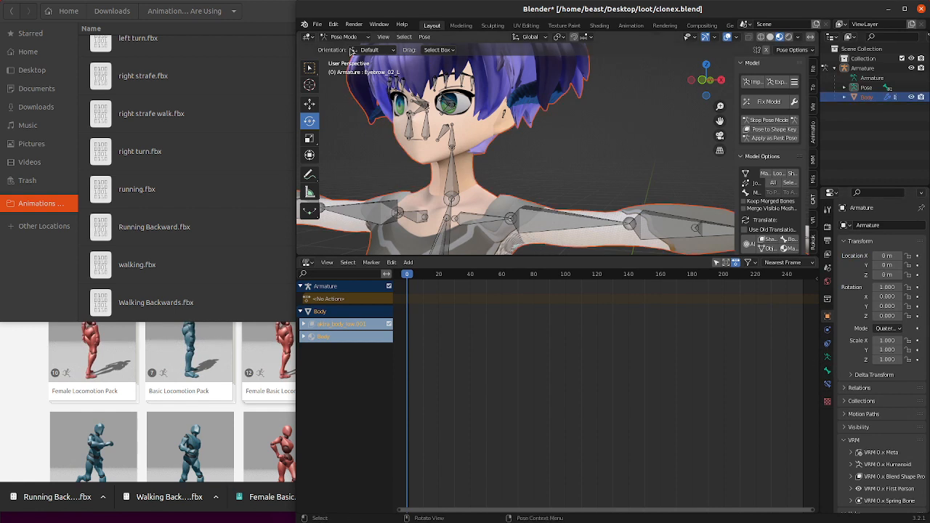
left_click(343, 36)
left_click(343, 47)
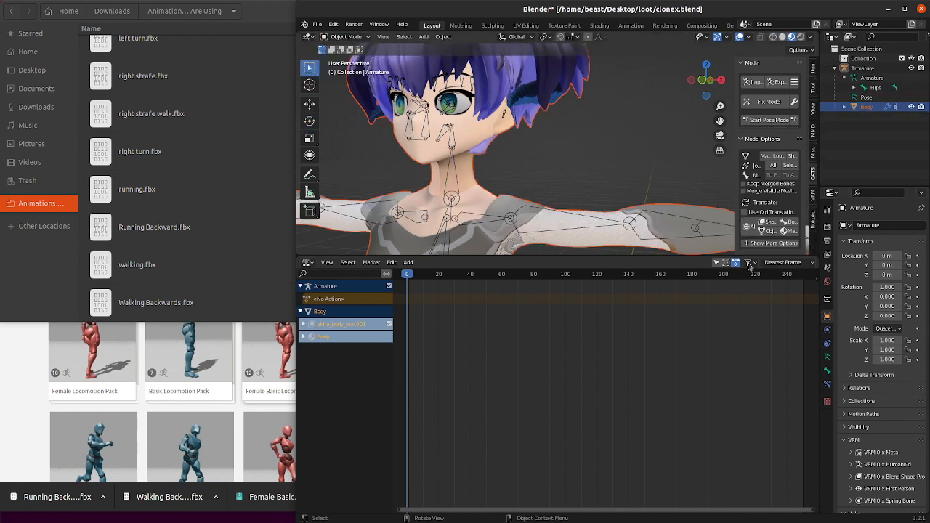
- Show the Body mesh's shape keys and set the Eyes shape key value to 0
left_click(881, 107)
left_click(828, 385)
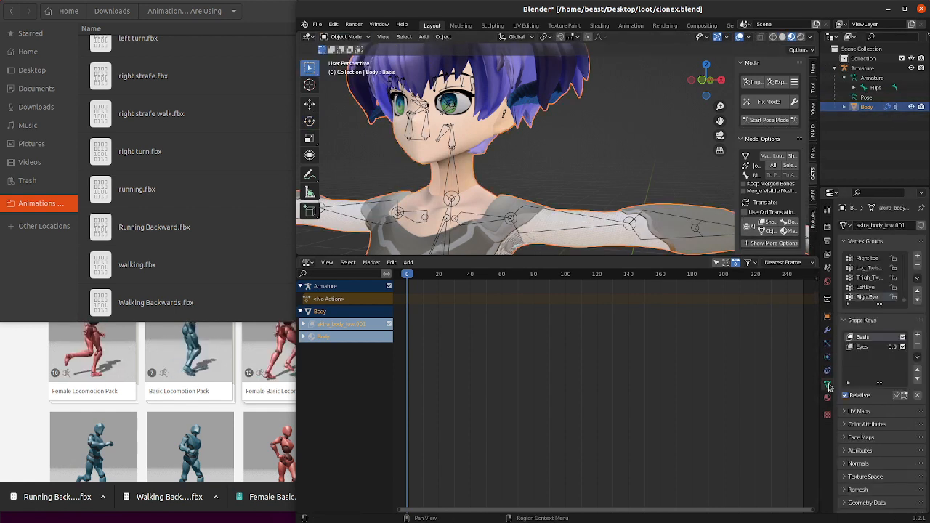
left_click(872, 347)
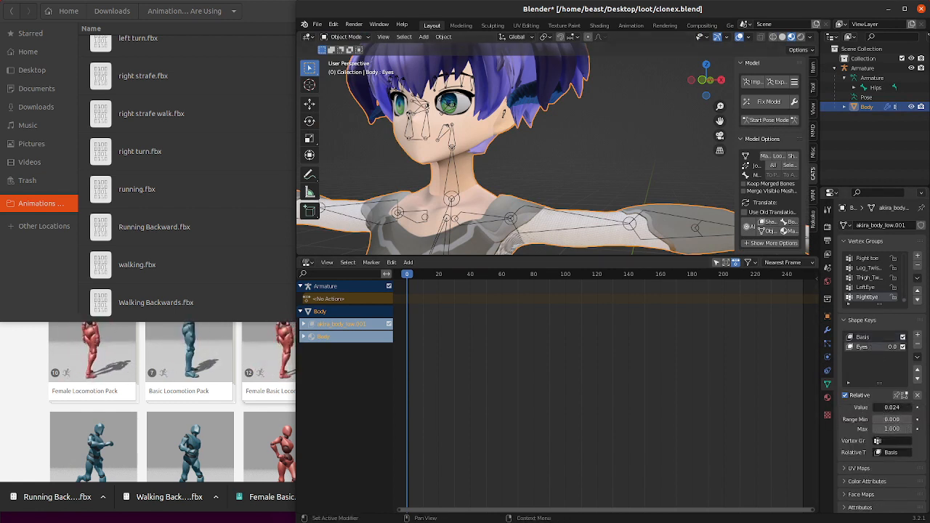
left_click_drag(891, 407, 873, 407)
- Import all FBX animations, from idle.fbx to Walking Backwards.fbx, from the Downloads folder Animations We Are Using
scroll(571, 167, "down", 6)
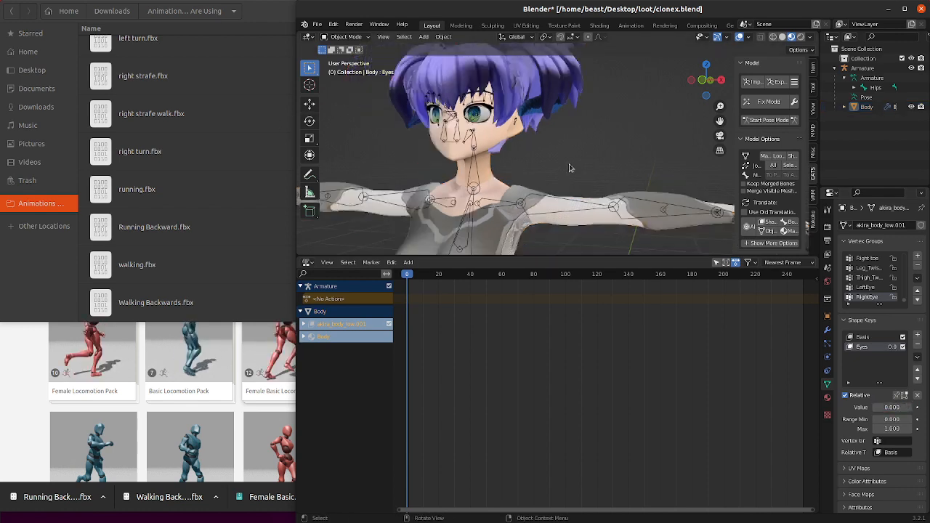
scroll(609, 177, "down", 1)
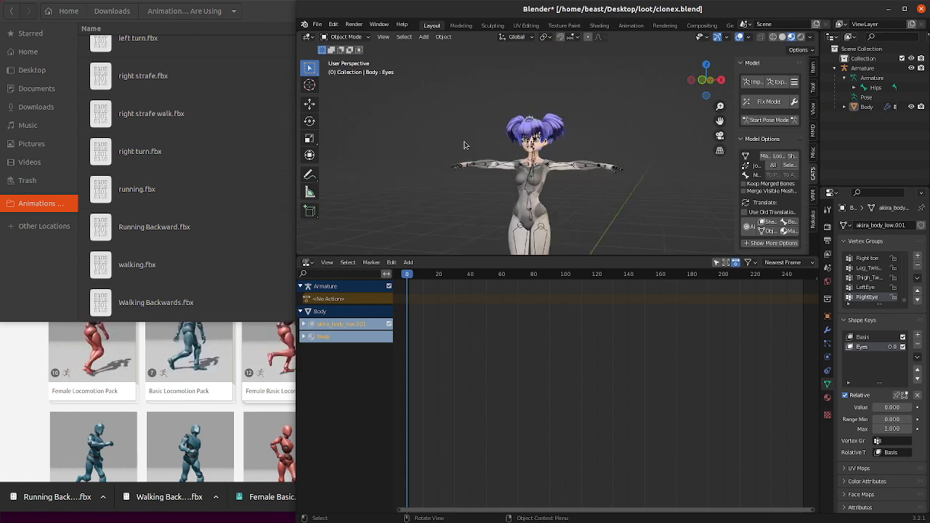
left_click_drag(721, 121, 725, 94)
left_click(316, 24)
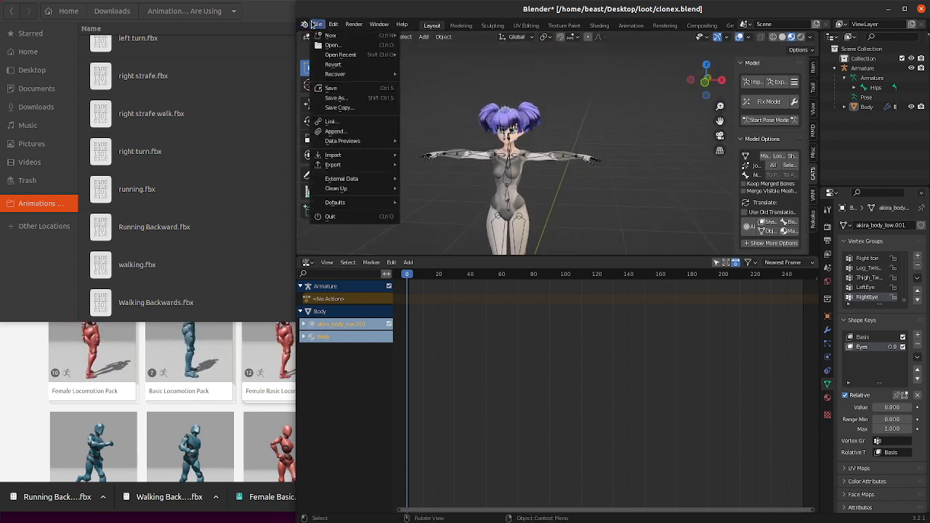
mouse_move(353, 155)
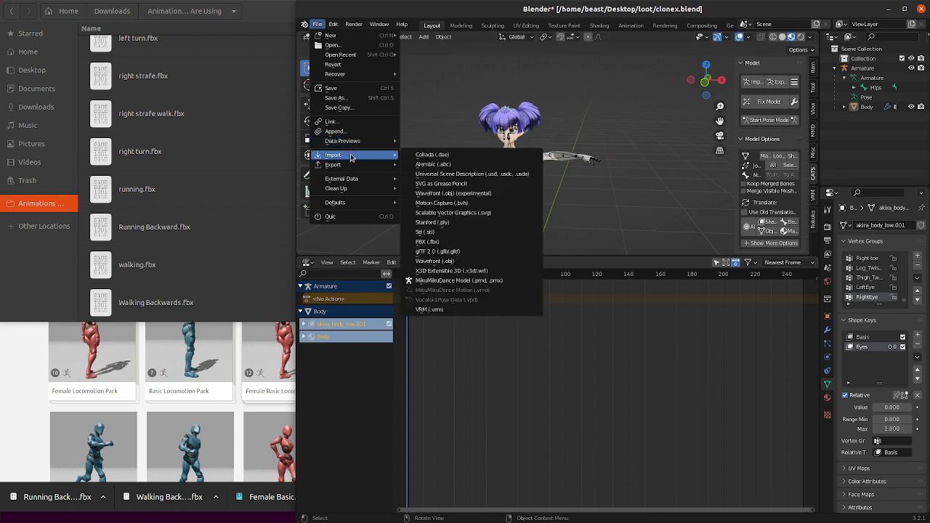
left_click(466, 242)
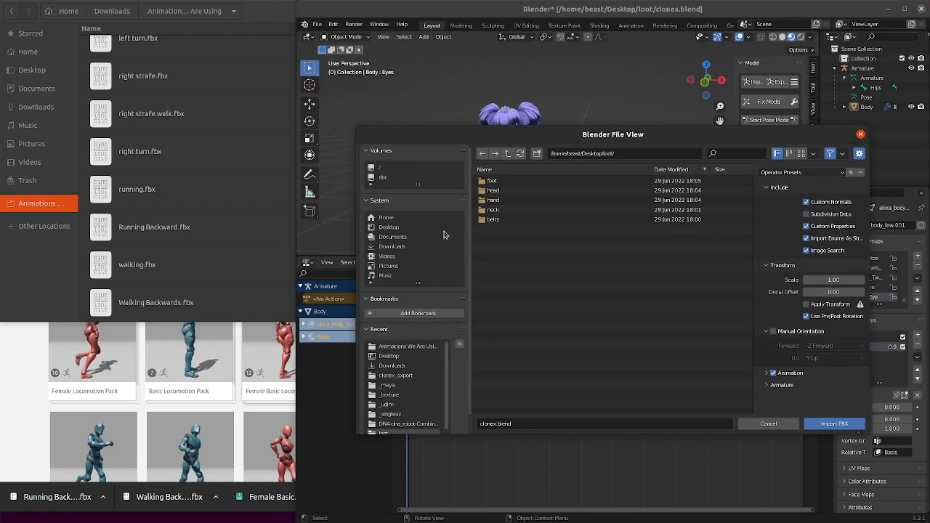
left_click(392, 246)
double_click(509, 181)
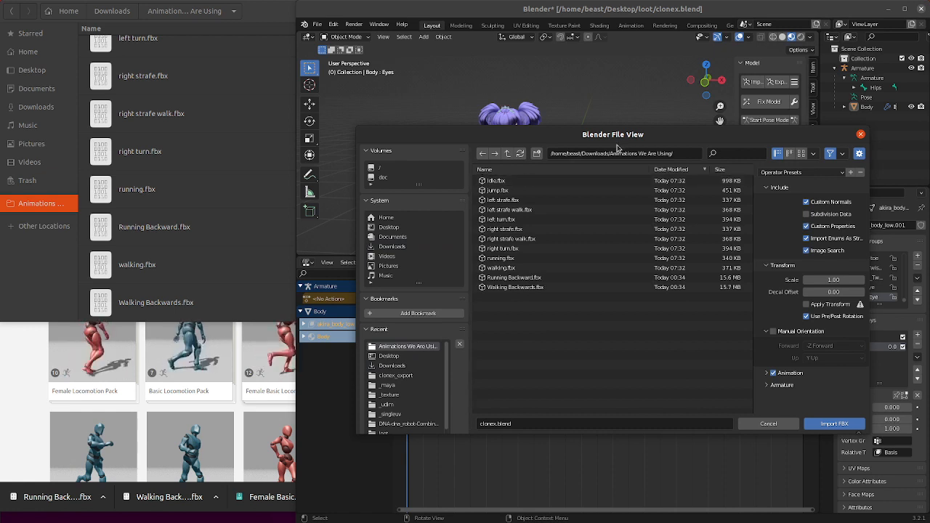
left_click(509, 181)
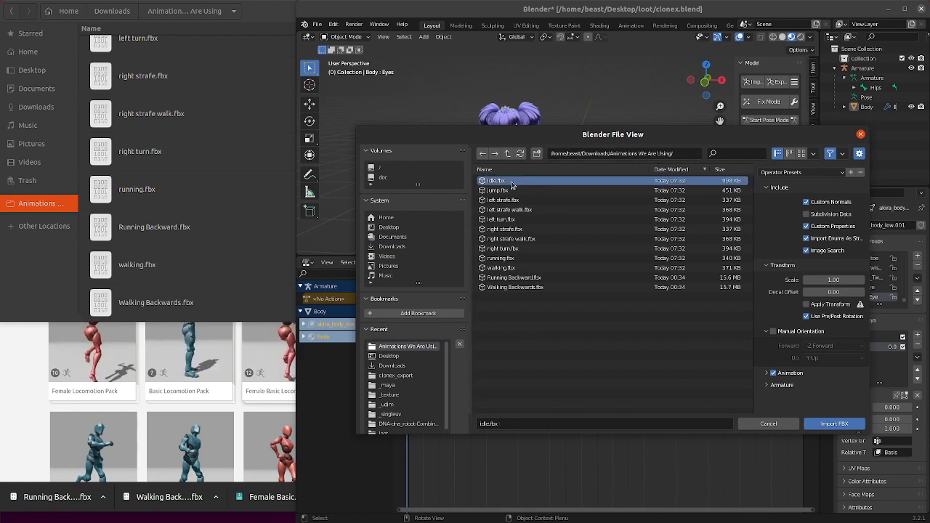
left_click(527, 287, "shift")
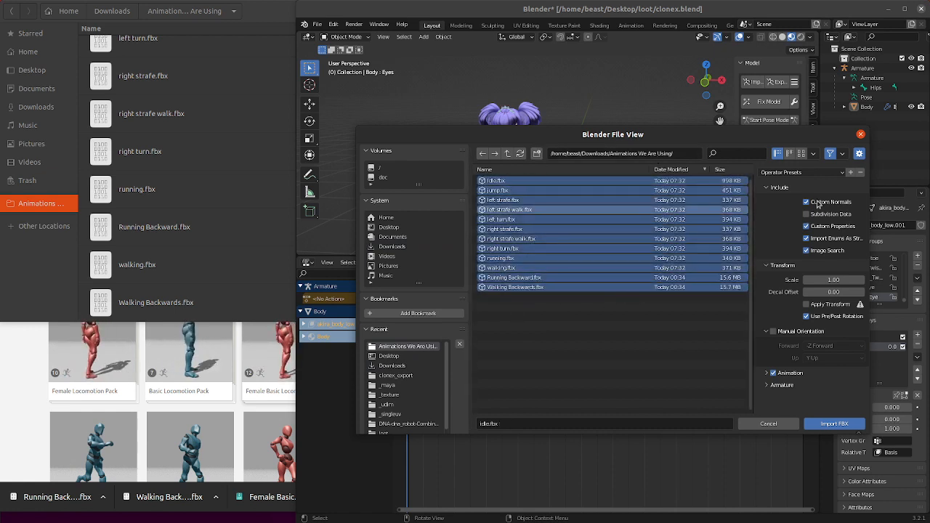
left_click(834, 423)
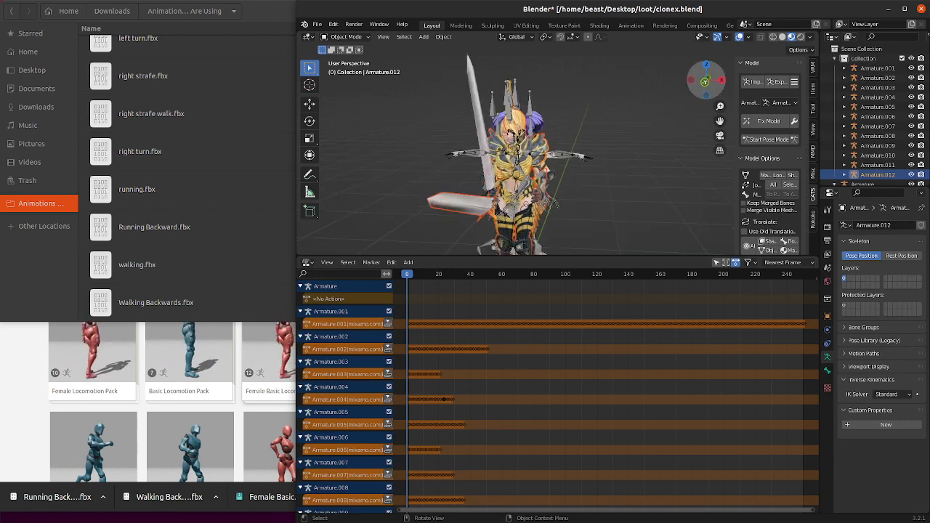
- Delete the sword meshes that came in with the imported Maria characters
left_click_drag(705, 81, 702, 93)
left_click(418, 192)
key("x")
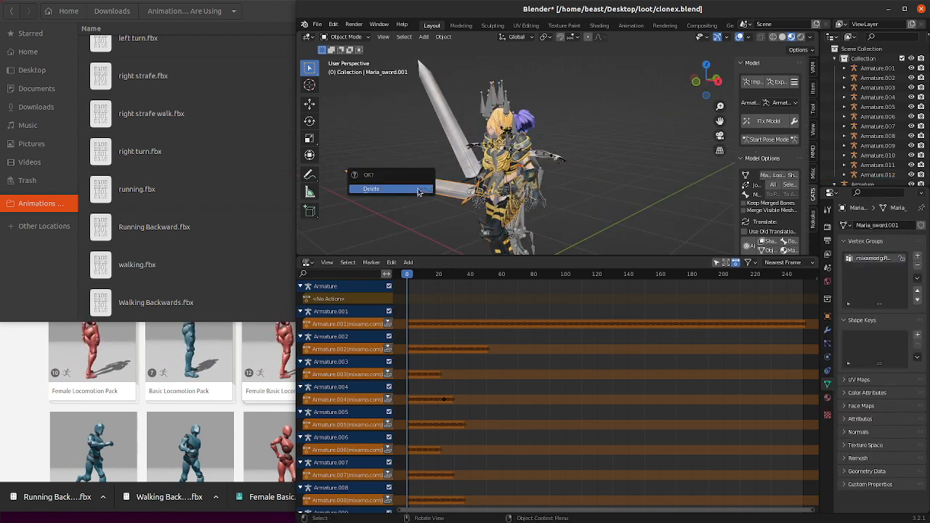
left_click(419, 191)
- Delete both imported Maria body meshes, keeping only their armatures
left_click(496, 129)
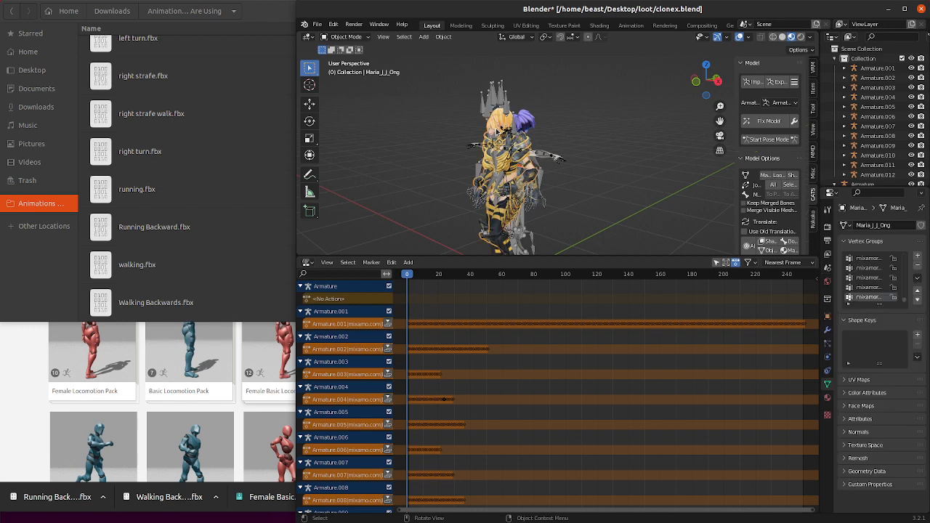
key("x")
left_click(496, 129)
left_click(496, 125)
key("x")
left_click(497, 124)
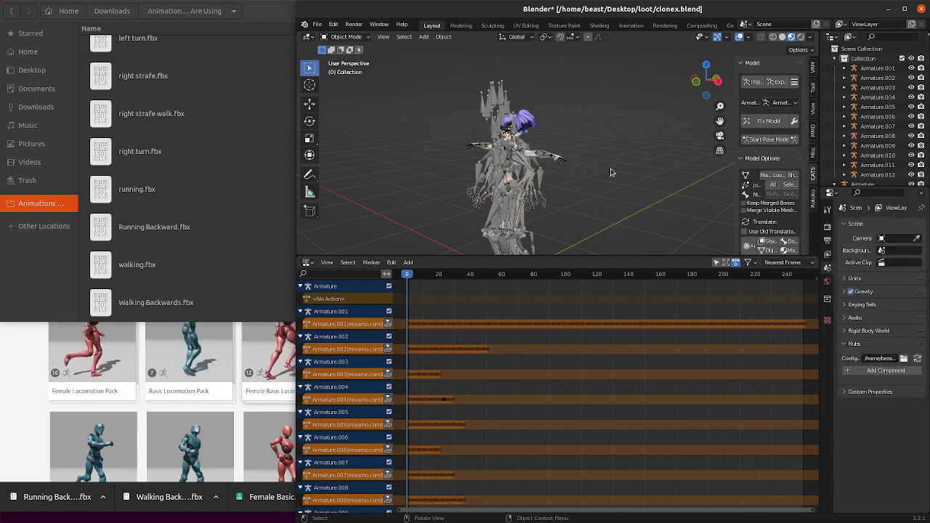
- Examine the imported armatures' actions in the NLA editor, from Armature.001 through Armature.012
scroll(542, 150, "down", 2)
scroll(542, 150, "up", 2)
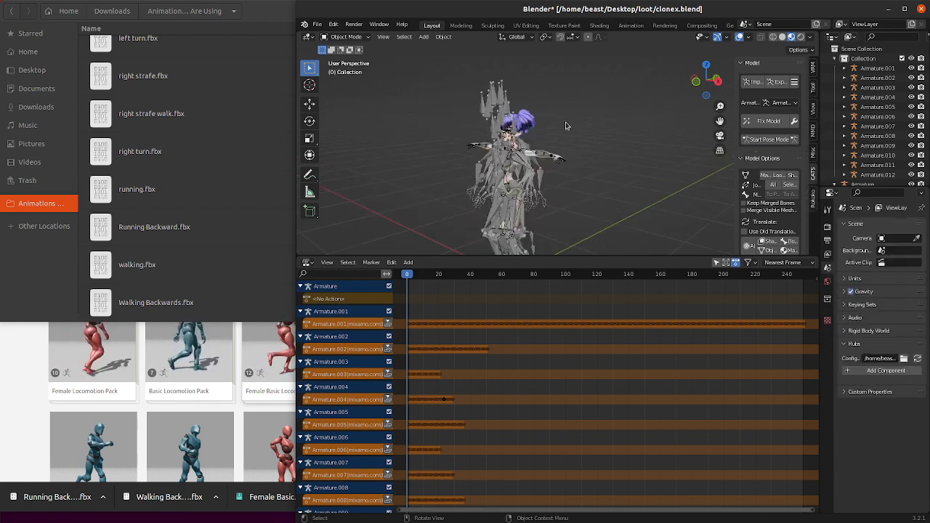
scroll(465, 149, "up", 2)
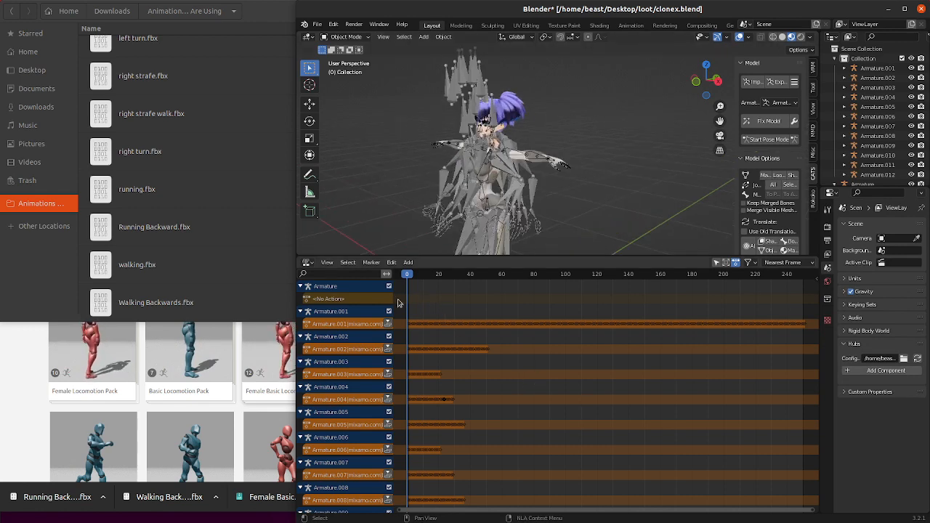
left_click_drag(420, 277, 399, 281)
scroll(367, 313, "down", 5)
scroll(459, 406, "down", 2)
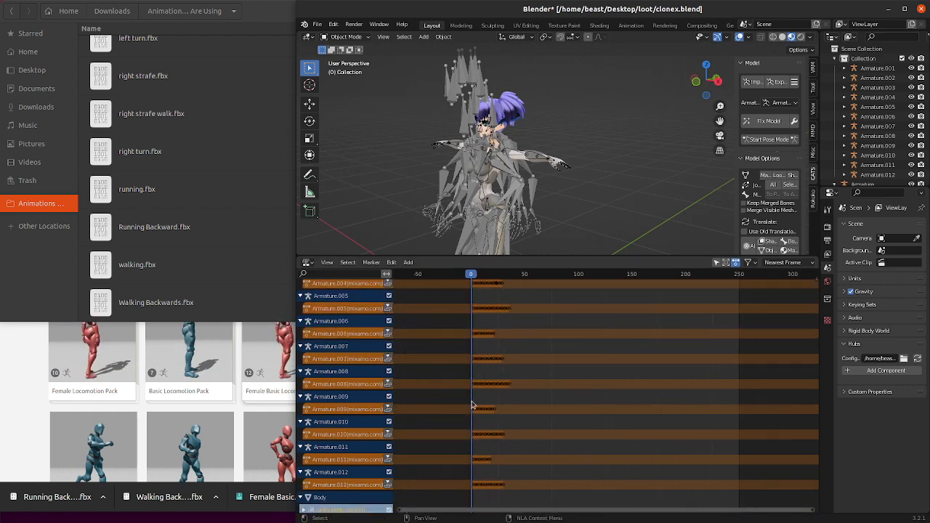
scroll(476, 349, "up", 7)
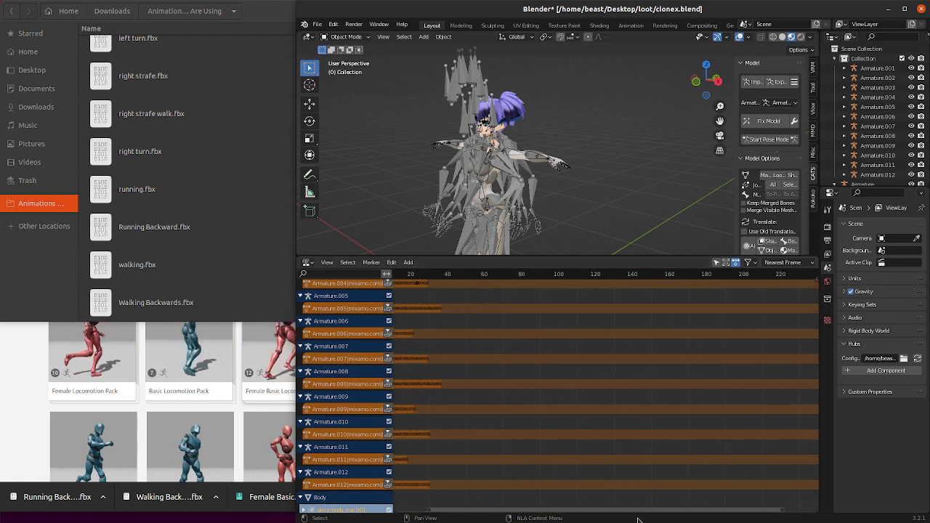
left_click_drag(638, 511, 556, 512)
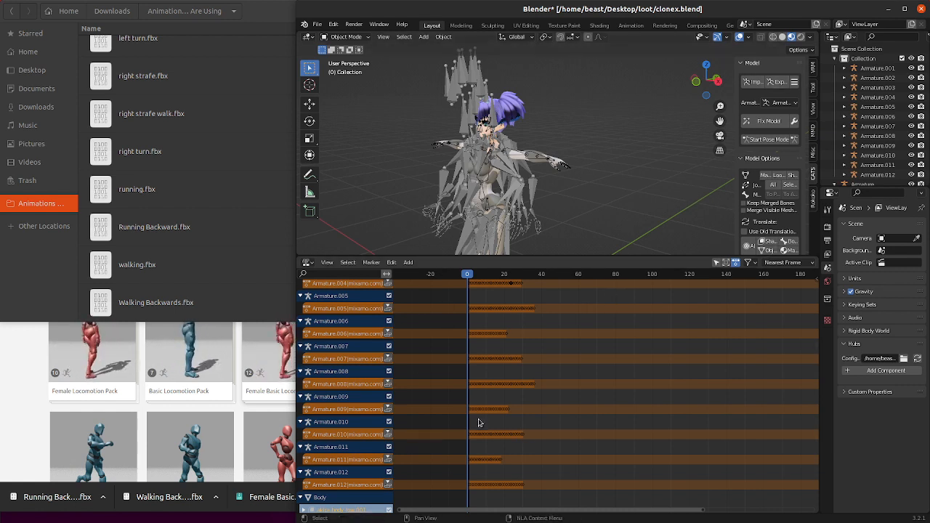
- Widen the outliner, select the character's original Armature and show the Rokoko add-on's tools
left_click(866, 69)
scroll(865, 109, "down", 3)
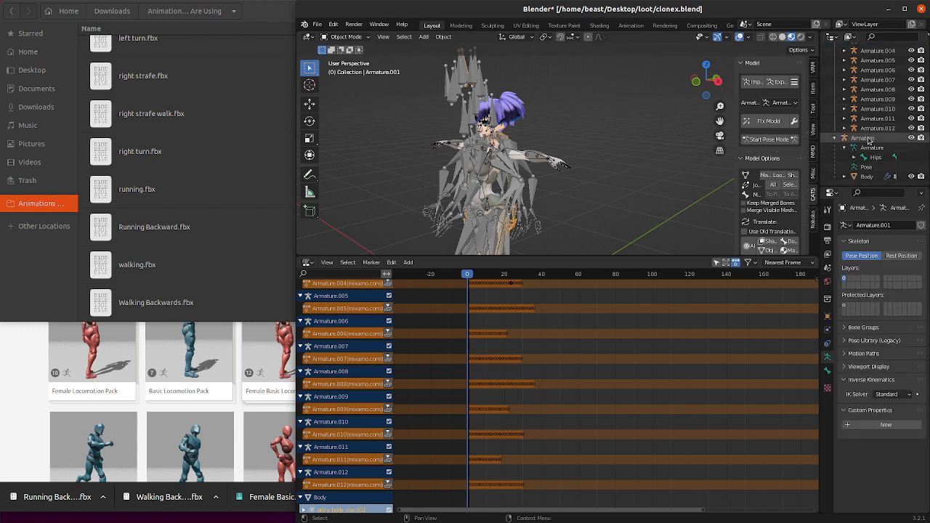
left_click(841, 138)
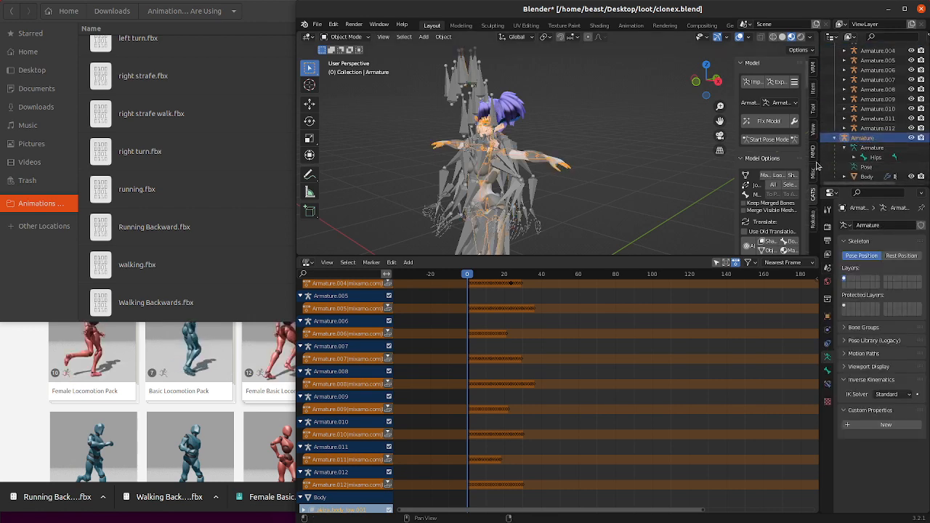
left_click_drag(820, 160, 747, 160)
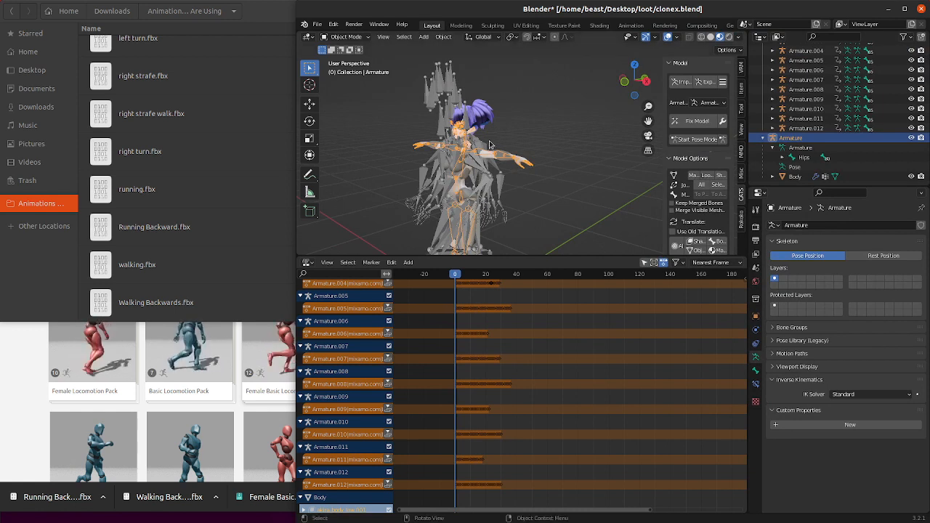
left_click(807, 127)
scroll(808, 128, "up", 3)
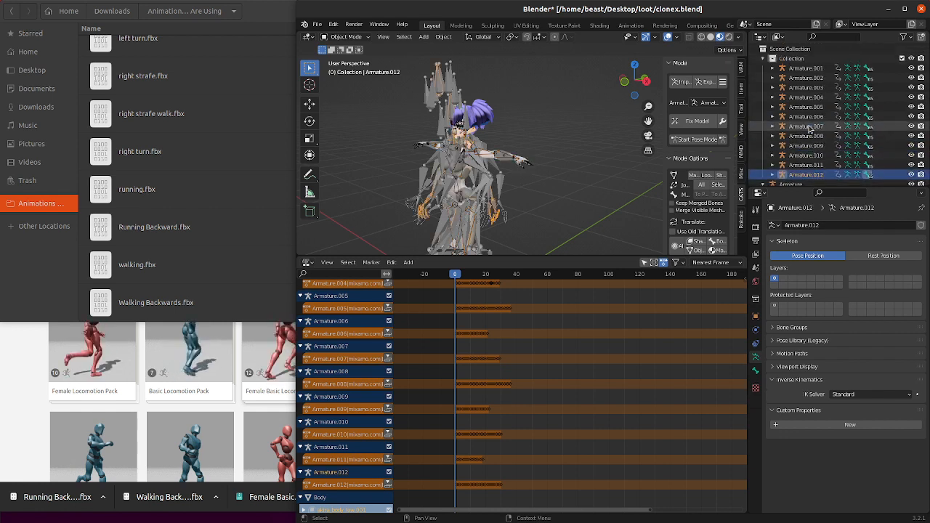
scroll(821, 109, "down", 3)
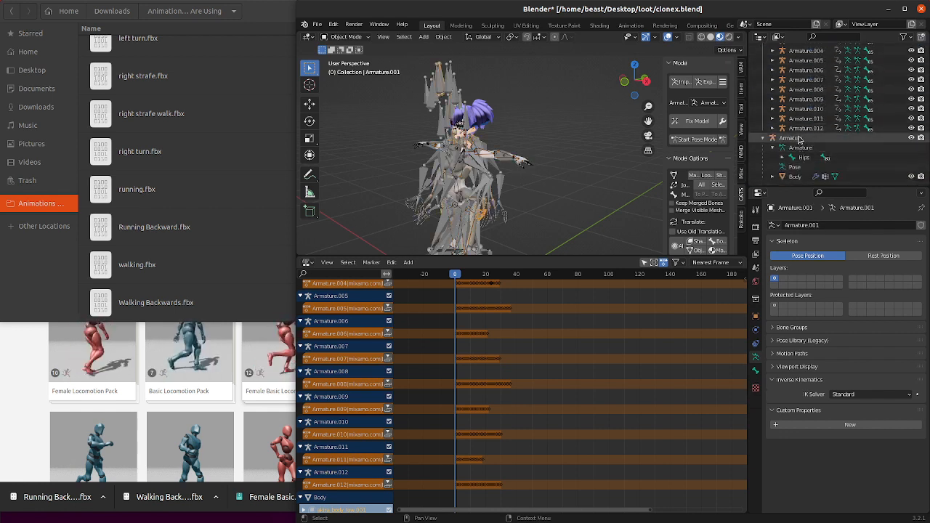
left_click(836, 138)
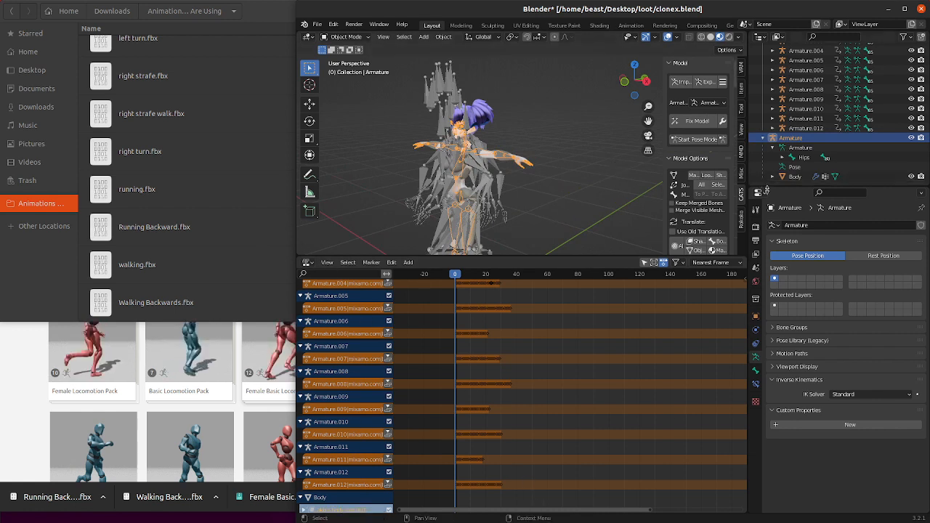
left_click(742, 217)
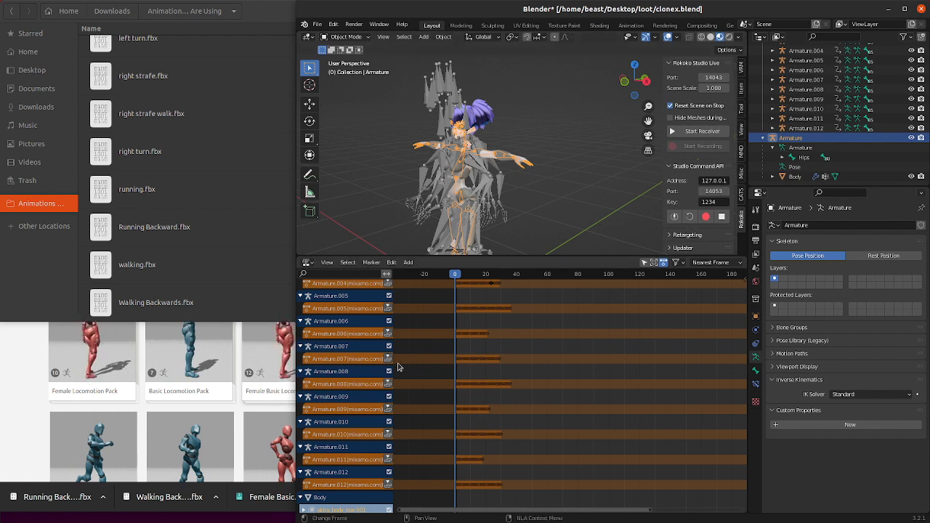
- Examine where the imported actions' keyframes start around frame 0 in the NLA editor
scroll(401, 368, "up", 10)
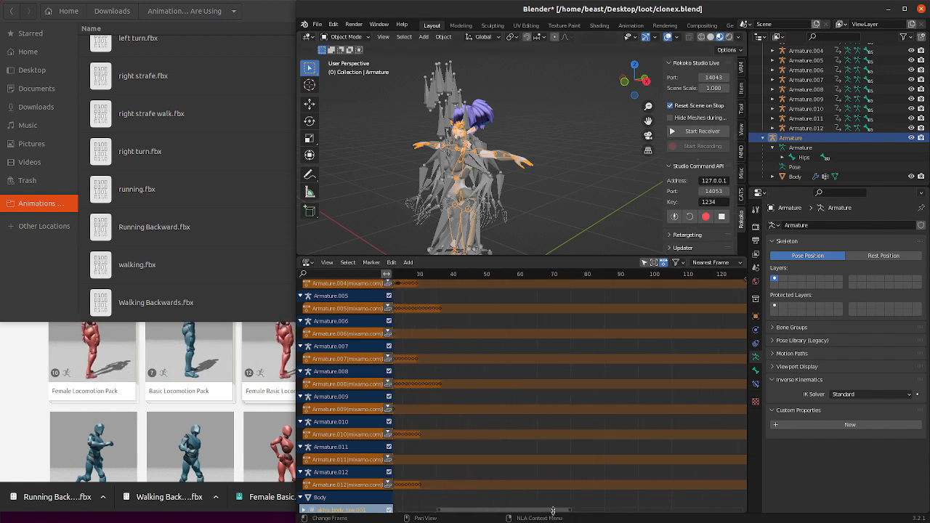
left_click_drag(549, 511, 451, 512)
scroll(407, 318, "up", 7)
scroll(407, 318, "up", 2)
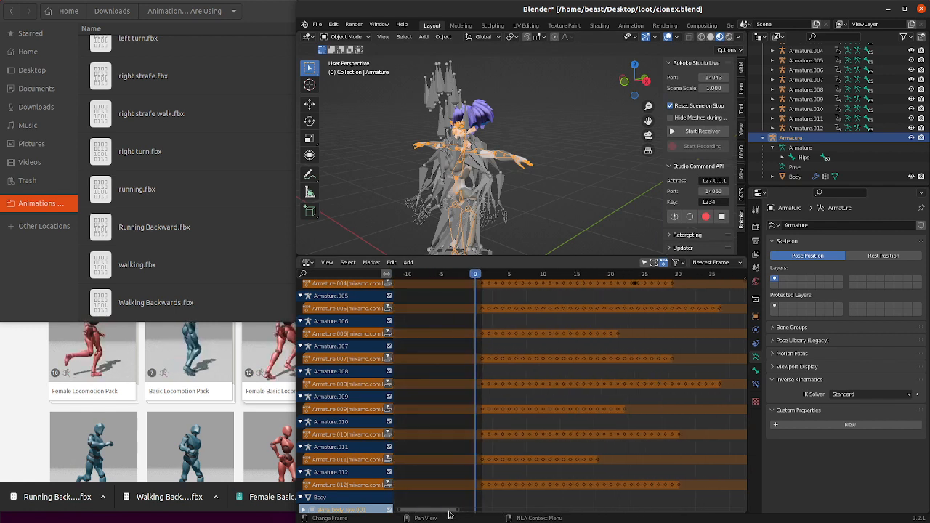
scroll(416, 320, "up", 8)
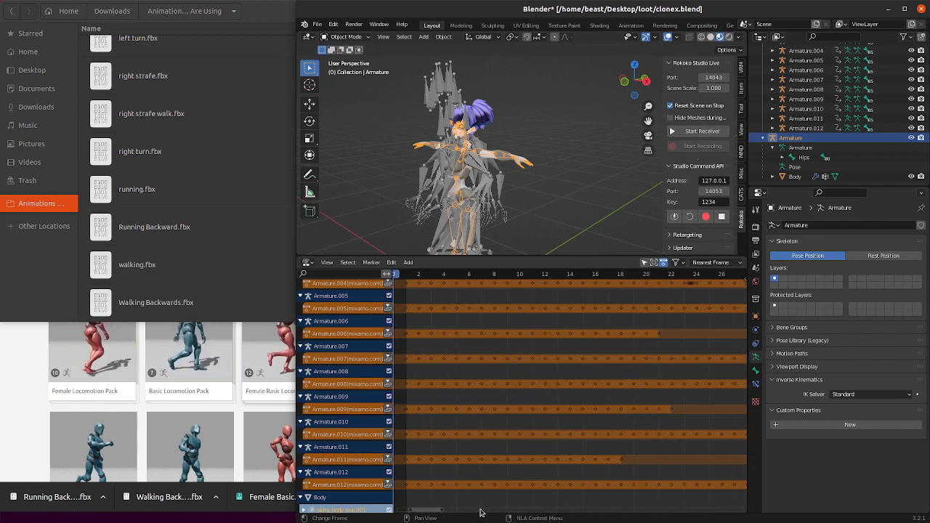
middle_click_drag(404, 282, 581, 282)
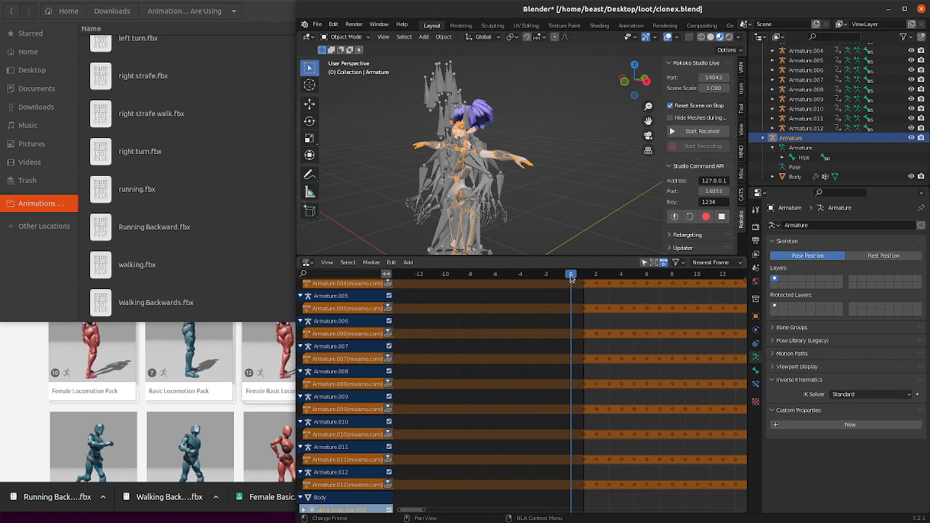
mouse_move(572, 278)
left_mouse_down()
mouse_move(593, 279)
mouse_move(570, 279)
left_mouse_up()
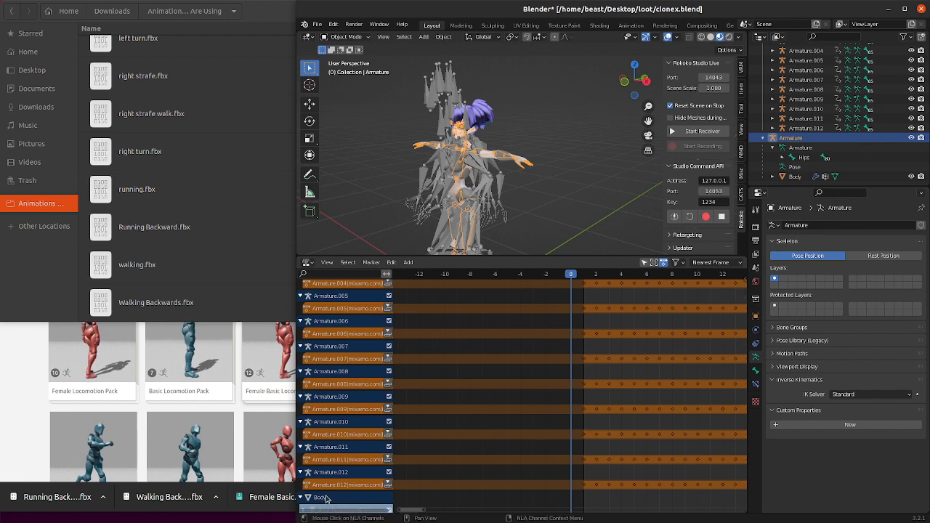
left_click_drag(561, 507, 688, 354)
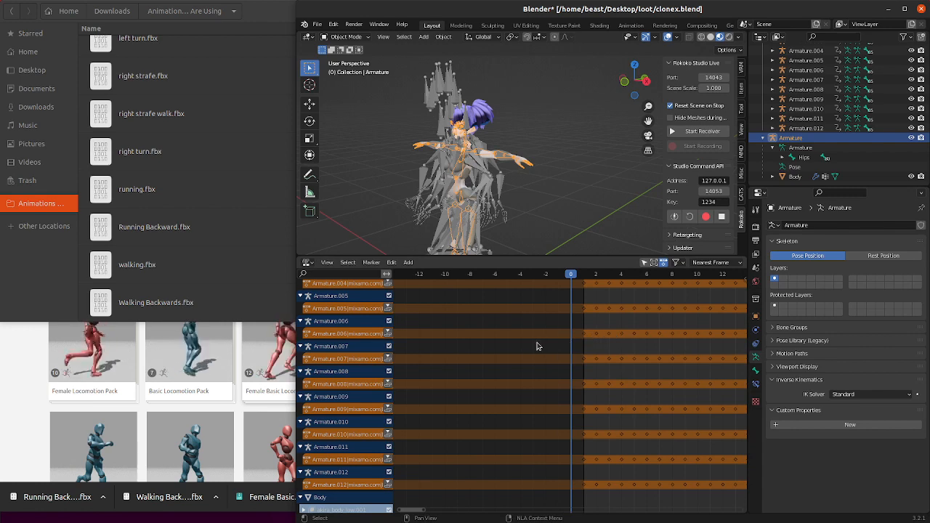
- Select Armature.001 through Armature.012 and preview their animations up to frame 5
left_click(810, 128)
scroll(812, 133, "up", 3)
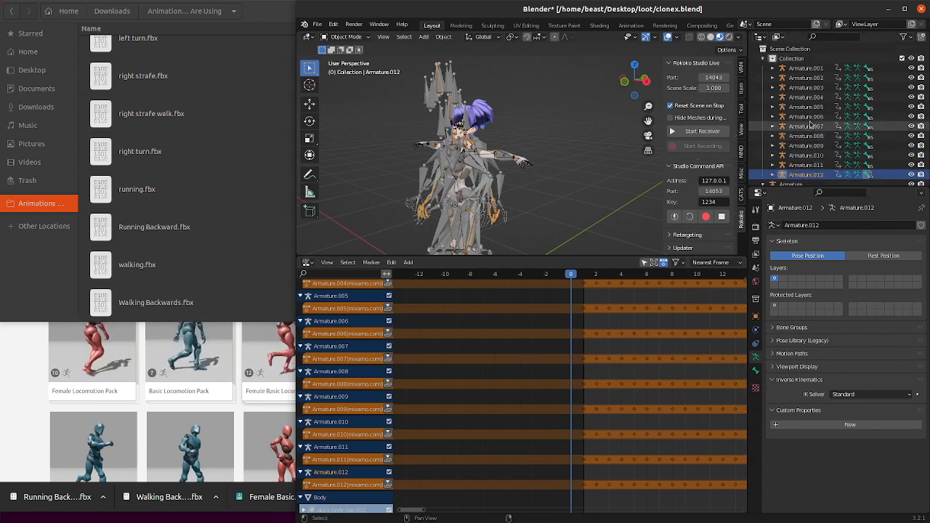
left_click(805, 67, "shift")
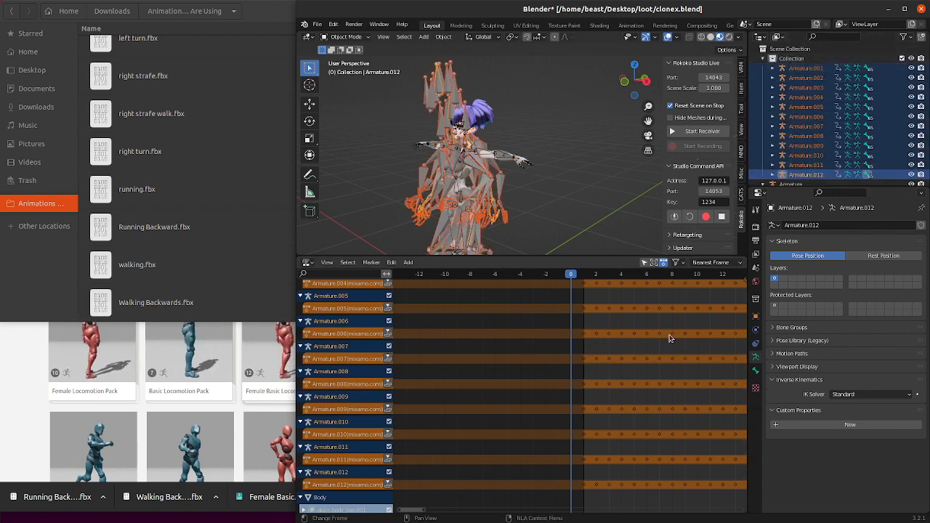
scroll(535, 382, "right", 4, "ctrl")
key("space")
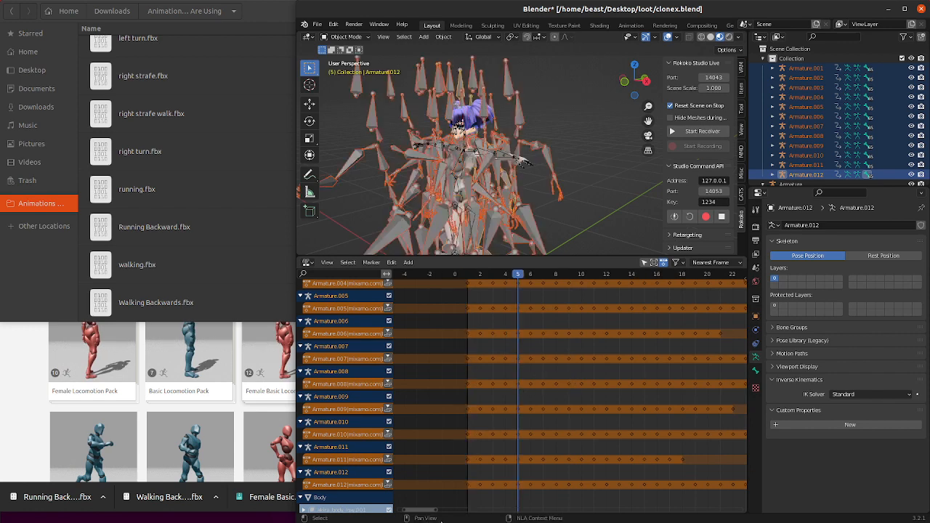
left_click_drag(431, 511, 537, 515)
scroll(698, 361, "down", 4, "ctrl")
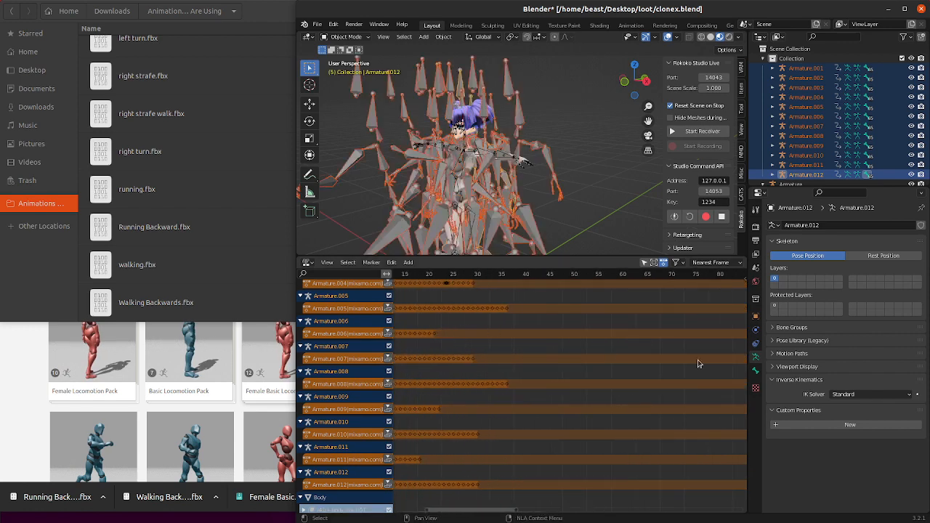
scroll(478, 347, "down", 4)
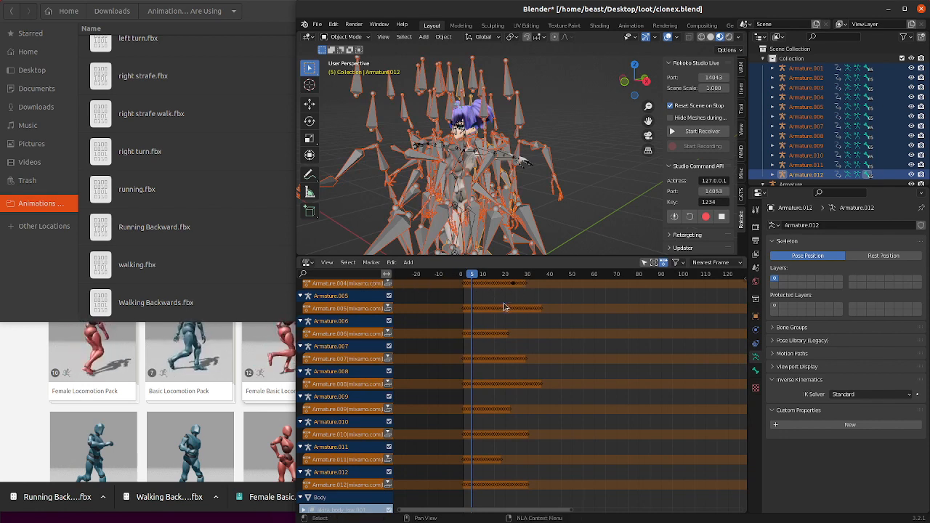
- Enlarge the NLA editor so all armature channels fit, and select only Armature.001
left_click_drag(519, 254, 536, 140)
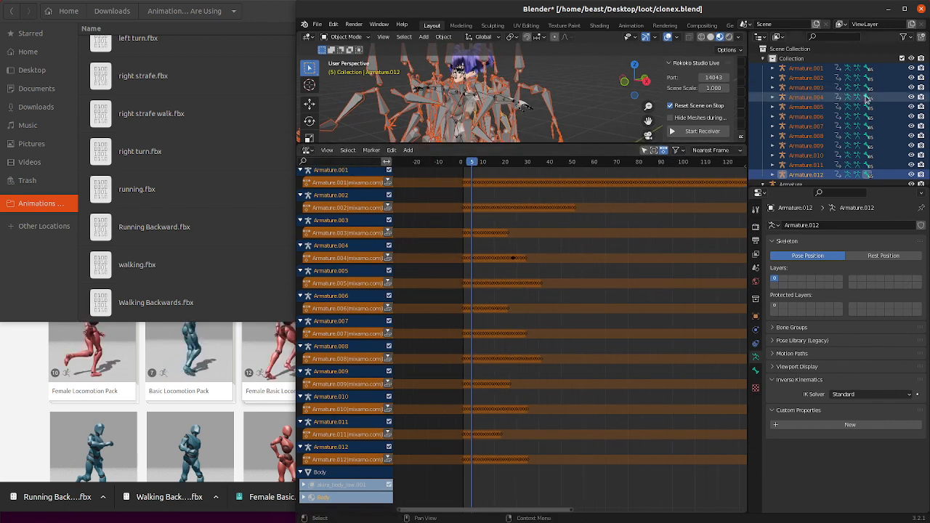
left_click(805, 67)
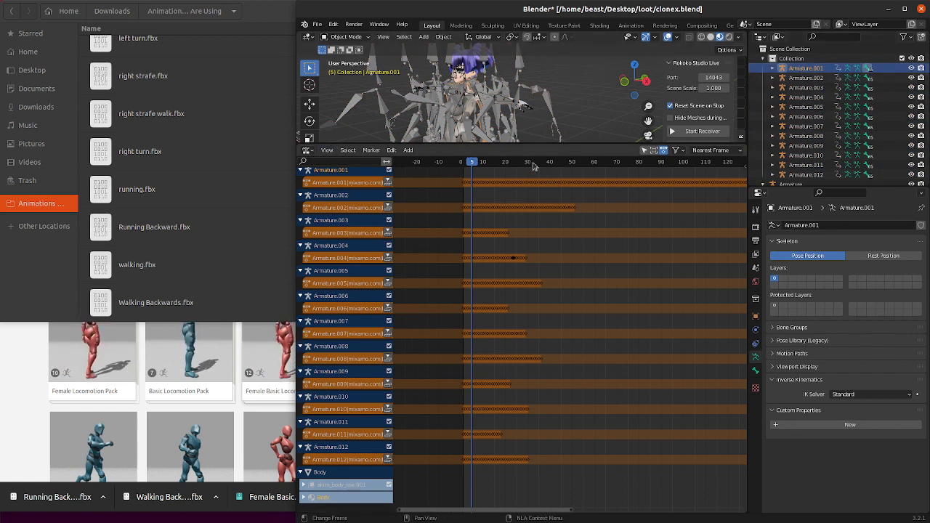
left_click(805, 185, "shift")
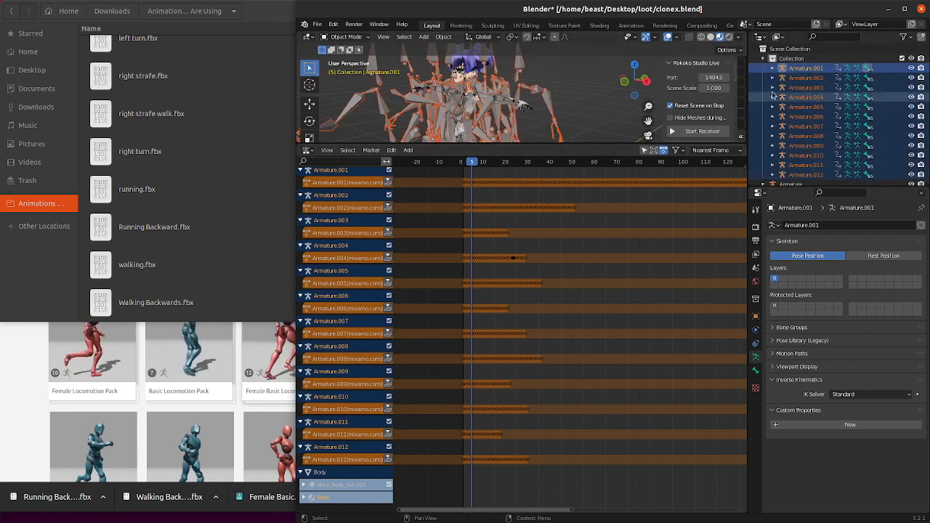
left_click(788, 68)
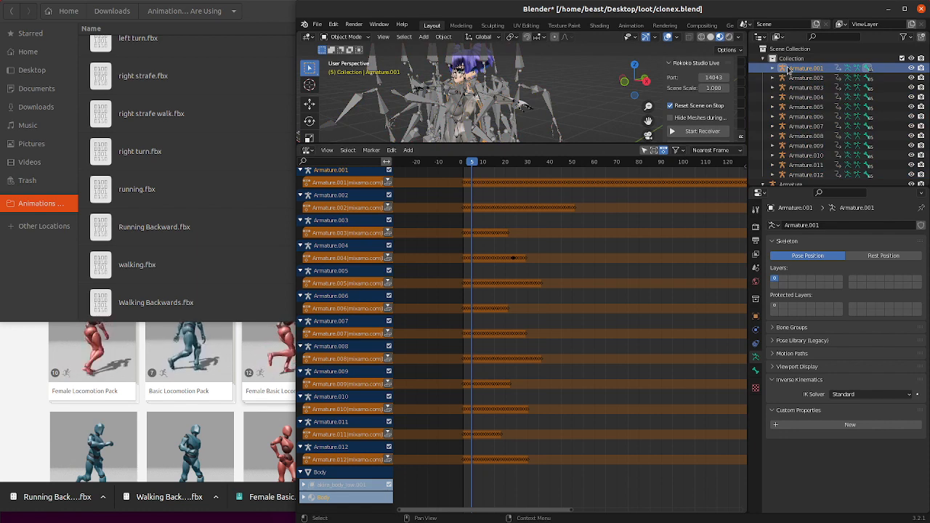
- Push down the mixamo.com actions of Armature.001 through Armature.008 into their own NLA tracks
left_click(387, 182)
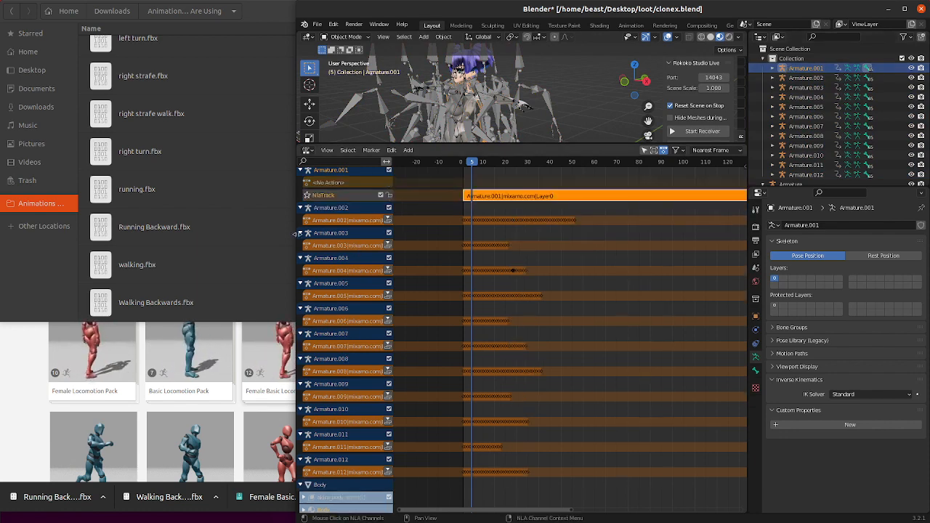
scroll(437, 188, "up", 9)
scroll(488, 214, "down", 5)
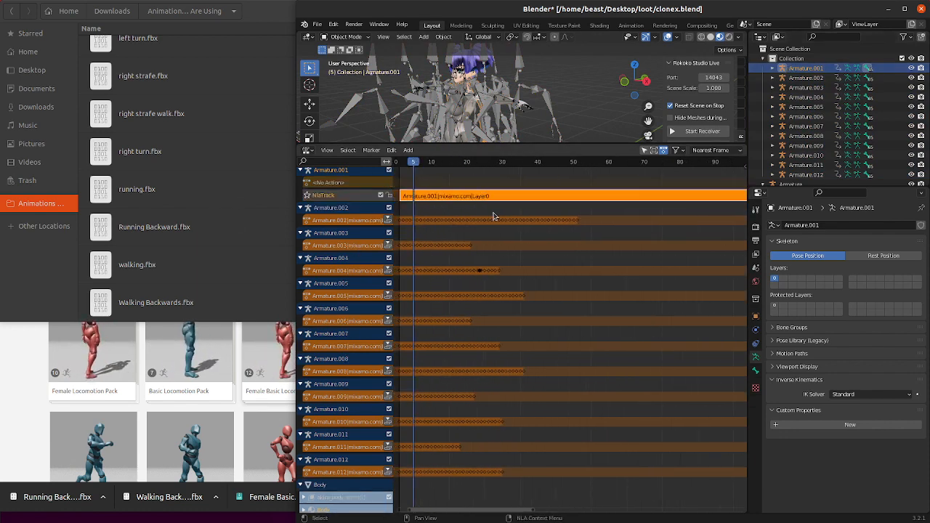
left_click(388, 220)
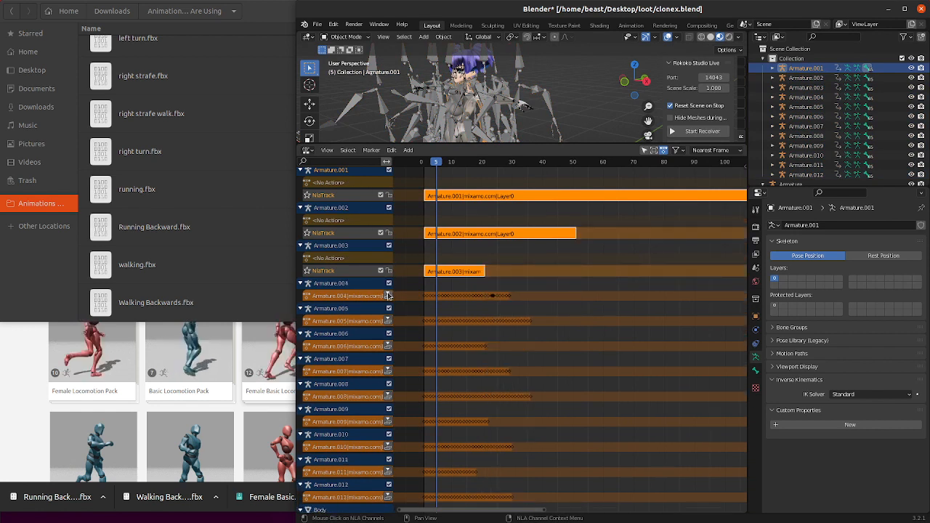
left_click(387, 296)
left_click(387, 346)
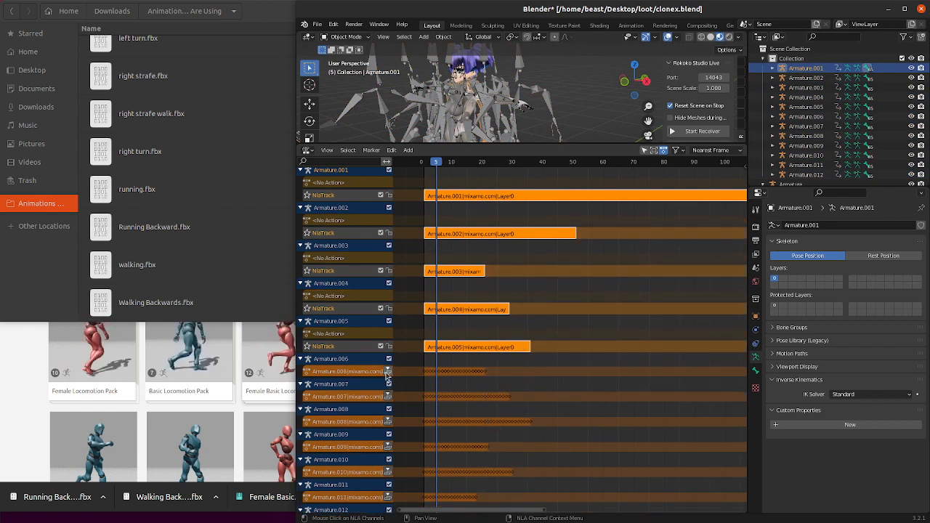
left_click(387, 371)
left_click(387, 410)
left_click(387, 447)
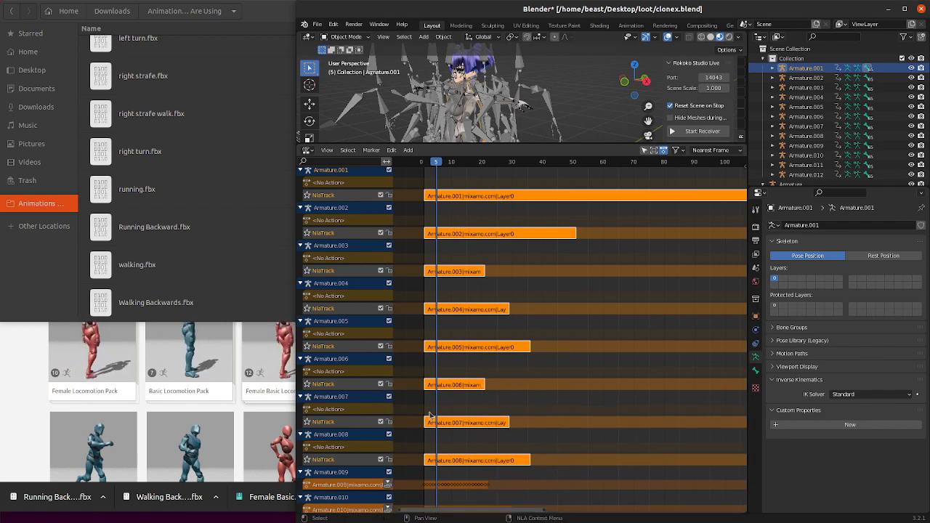
- Push down the mixamo.com actions of Armature.009 through Armature.012 into their own NLA tracks
scroll(498, 400, "down", 2)
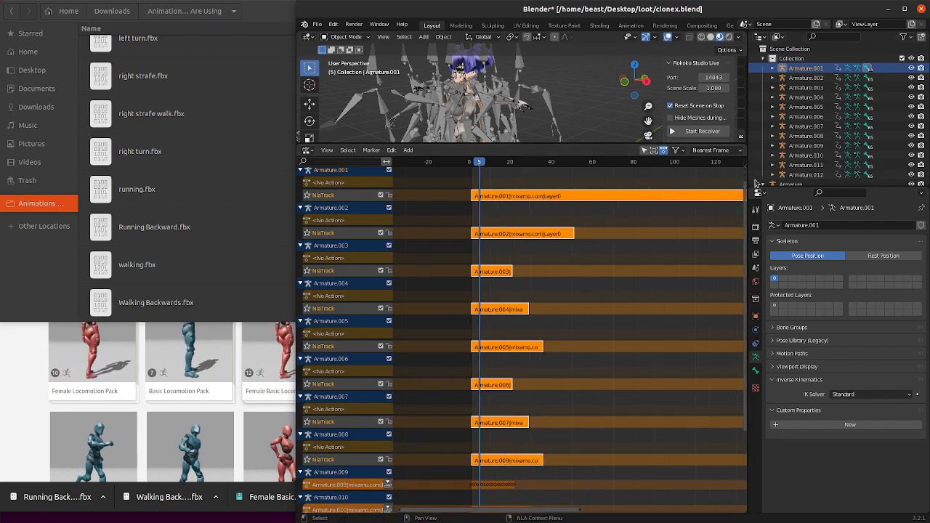
scroll(744, 199, "down", 5)
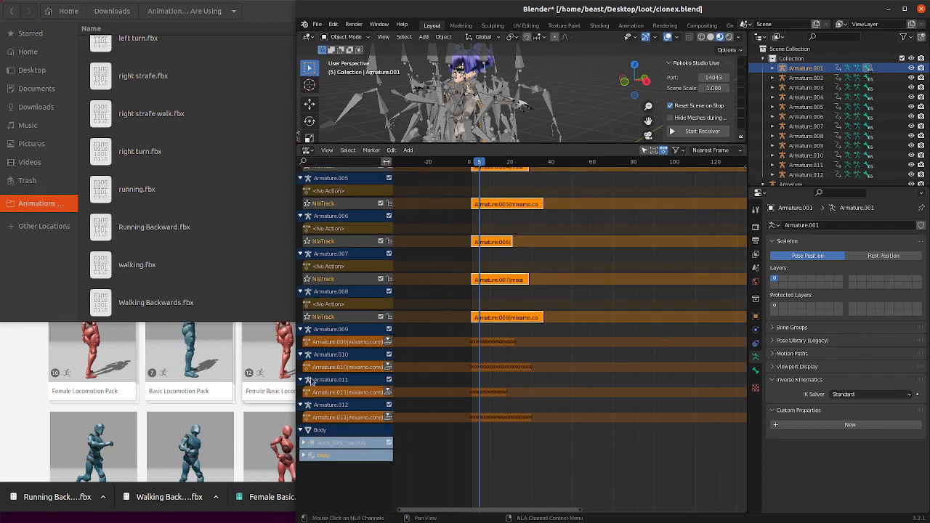
left_click(387, 342)
left_click(388, 379)
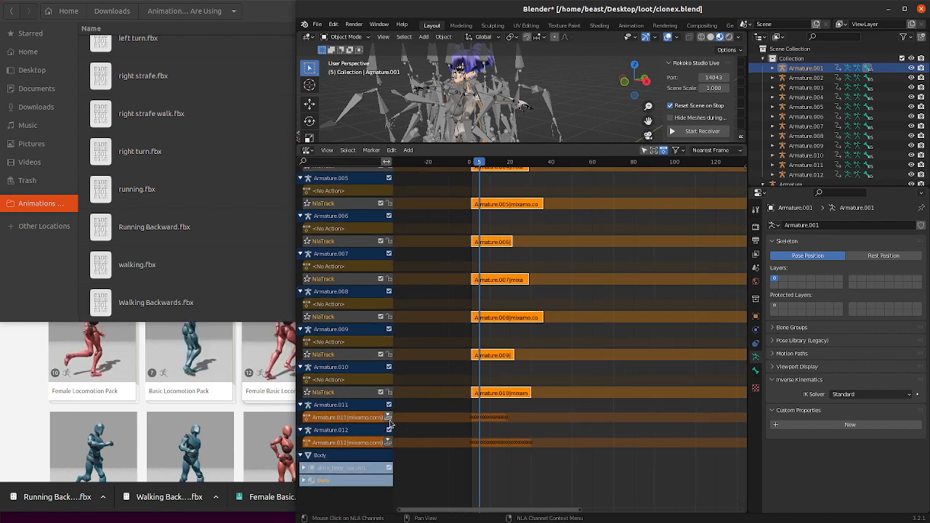
left_click(388, 417)
left_click(388, 455)
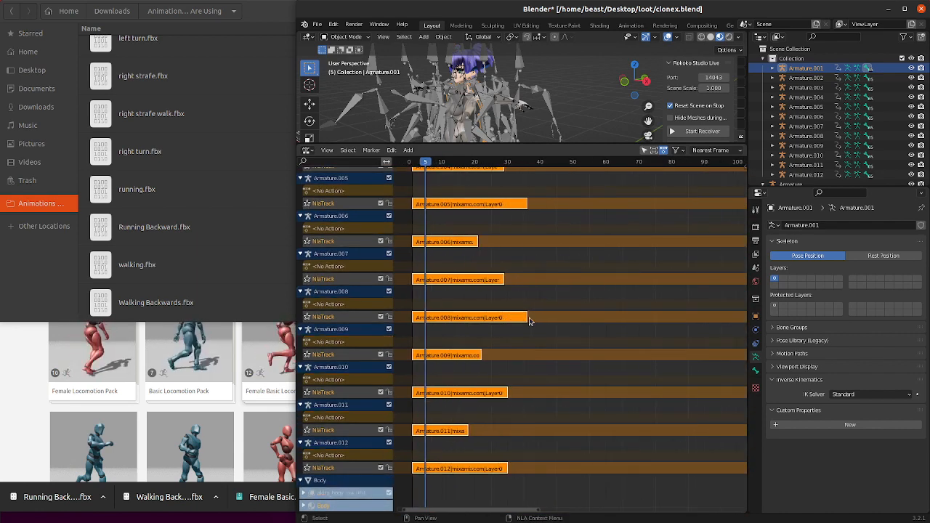
key("Home")
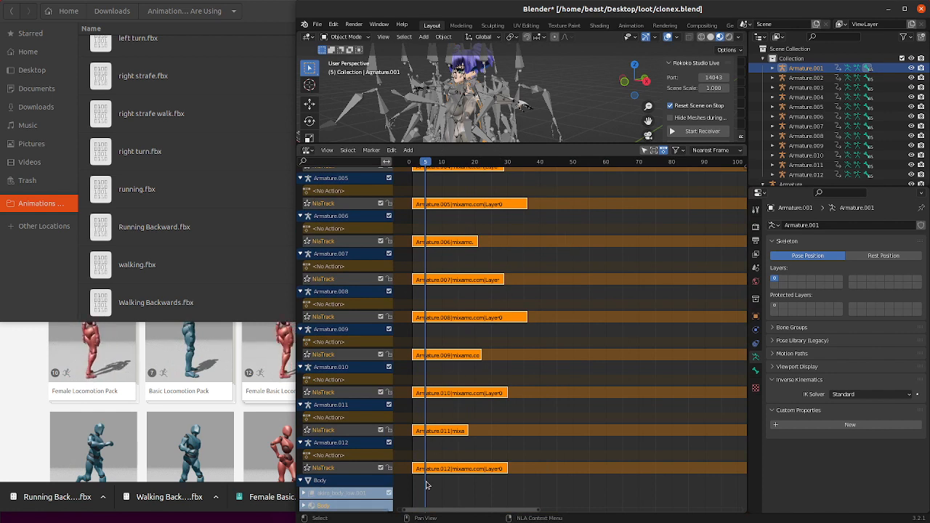
scroll(426, 485, "up", 1)
- Select the character's Armature object and enlarge the 3D viewport so the whole character and imported armatures fit
scroll(794, 159, "down", 3)
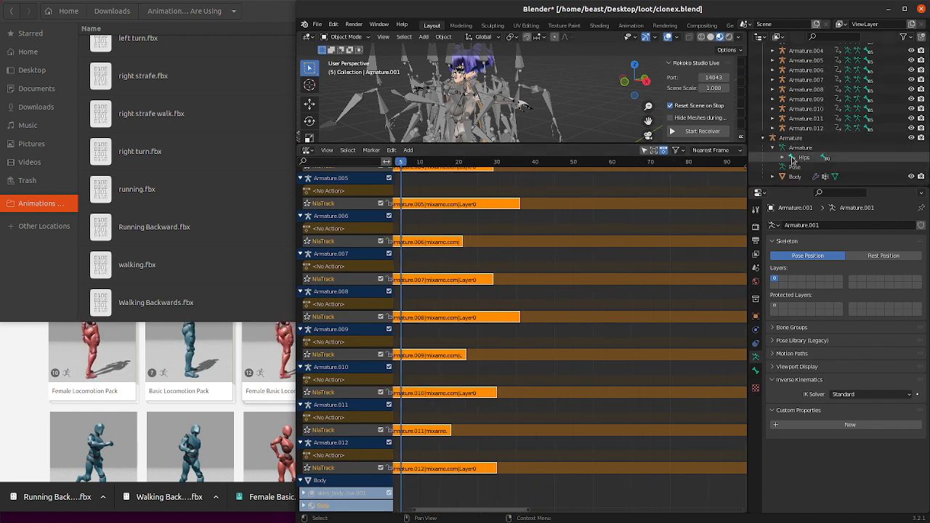
left_click(832, 139)
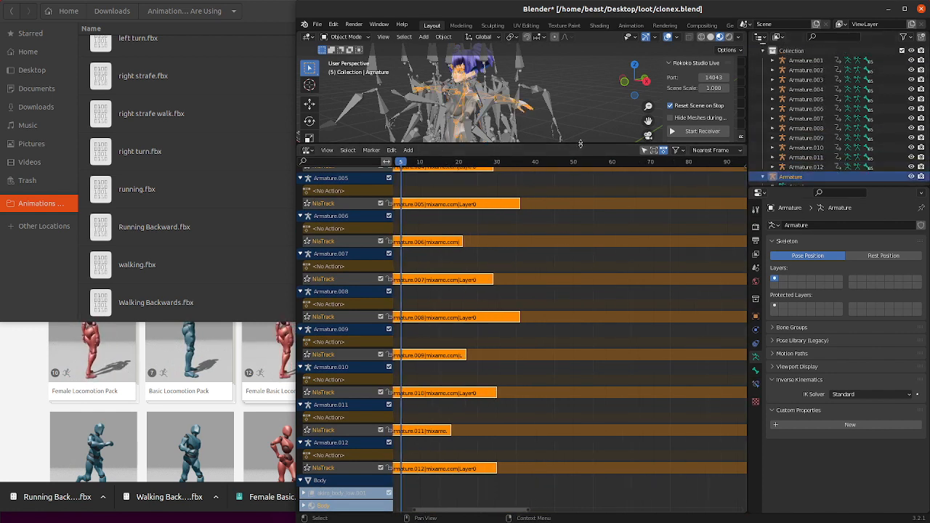
scroll(576, 122, "down", 1)
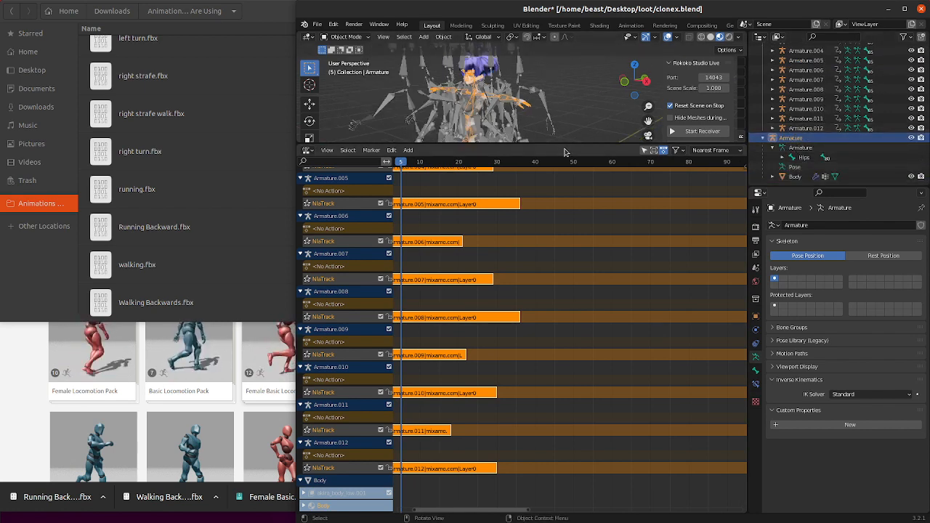
left_click_drag(595, 145, 593, 340)
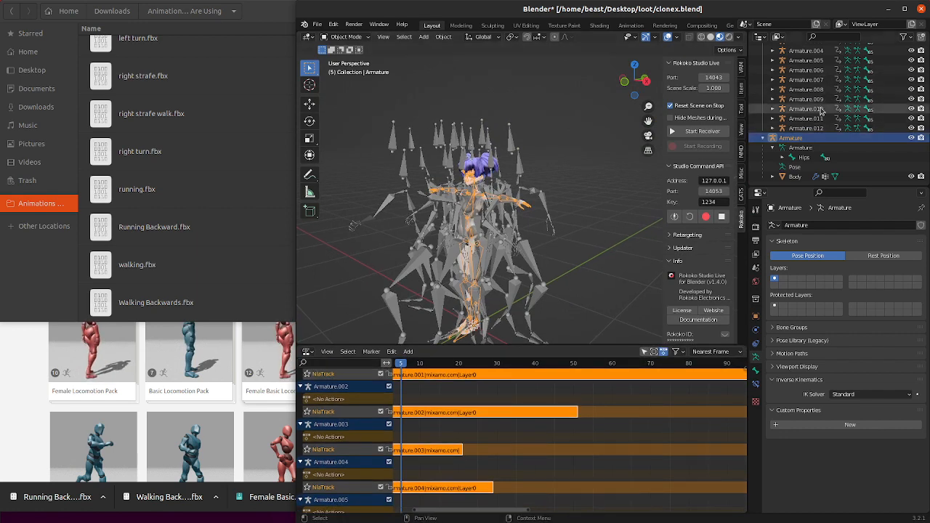
scroll(827, 88, "up", 3)
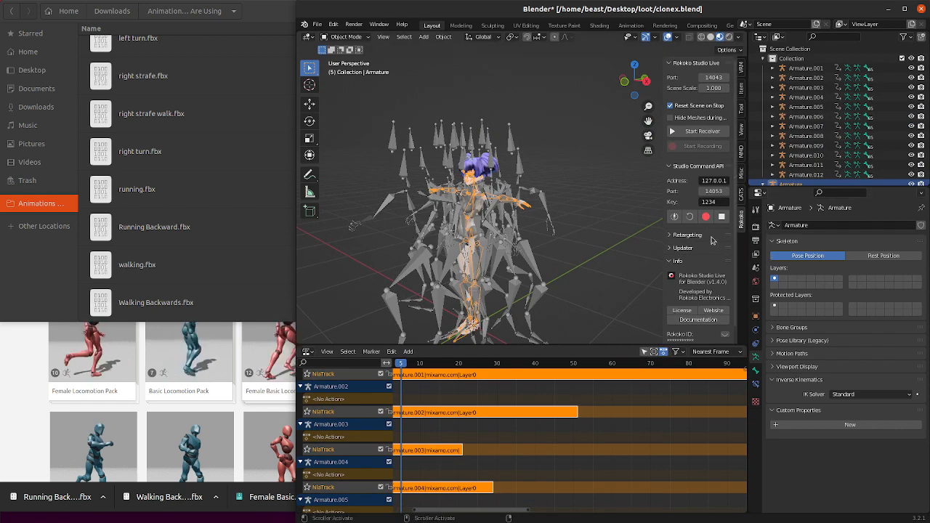
- Search the web for "blender rokoko" in the browser and read the "Getting Started: Installing the Blender plugin" article
left_click(32, 389)
key("ctrl+t")
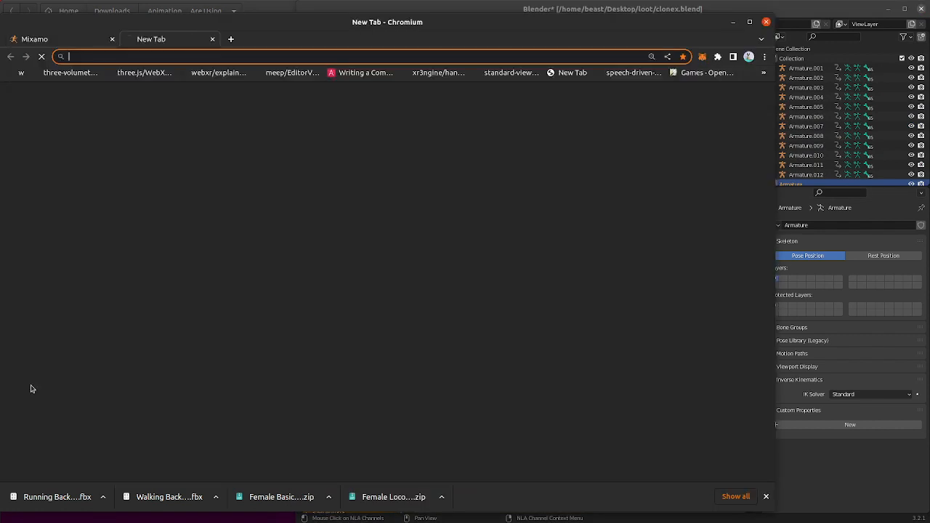
type("blender rokoko")
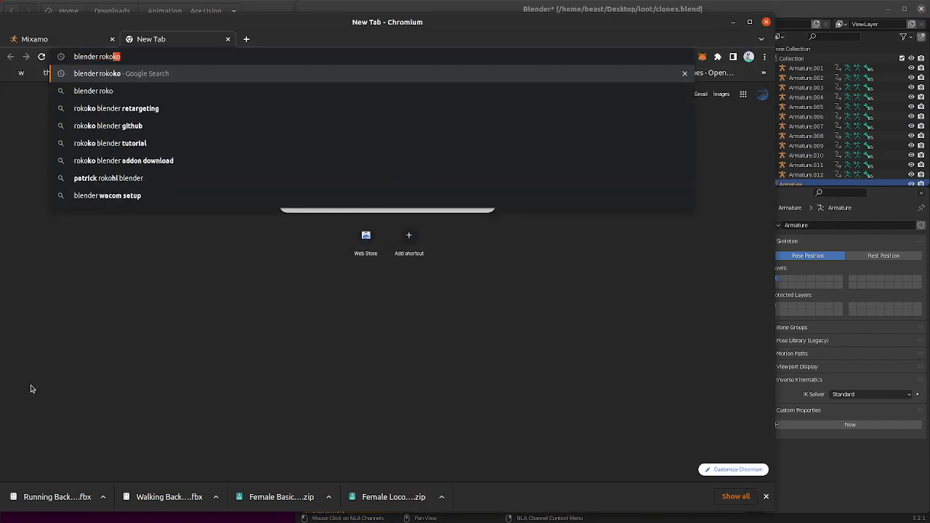
key("Return")
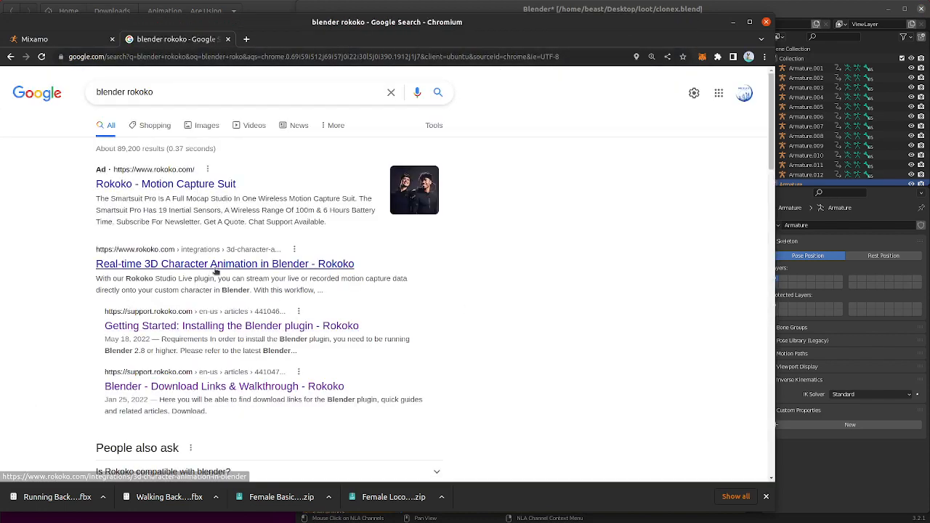
left_click(326, 328)
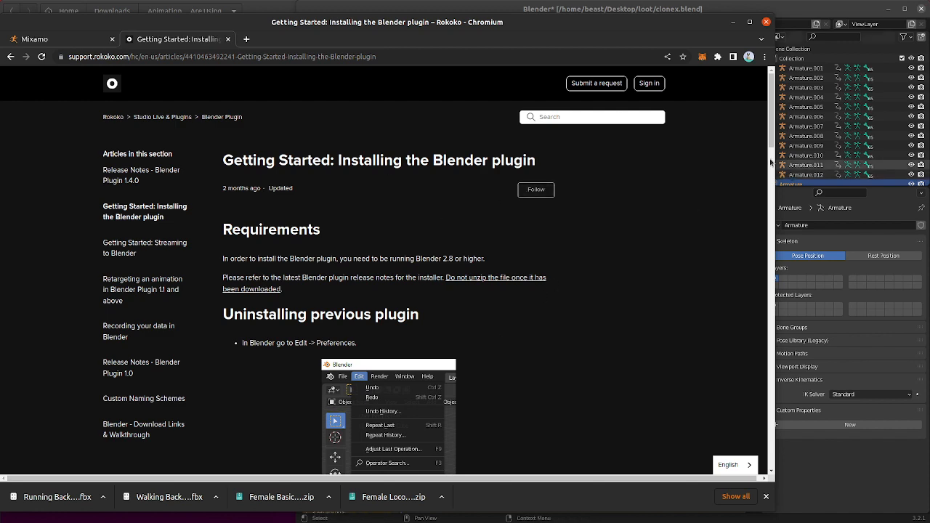
scroll(519, 276, "down", 4)
scroll(500, 250, "down", 5)
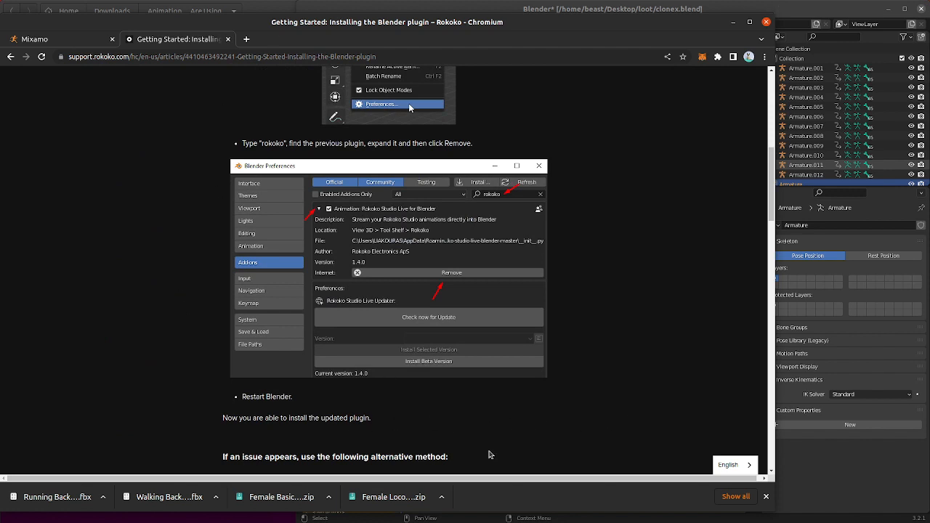
- Bring up the Mixamo page in the browser and switch back to Blender
left_click(676, 6)
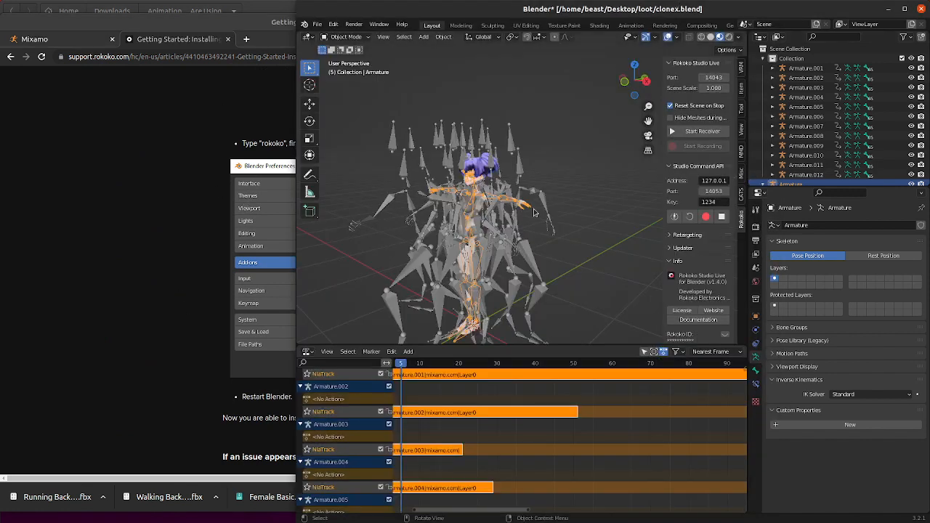
left_click(232, 28)
left_click(44, 39)
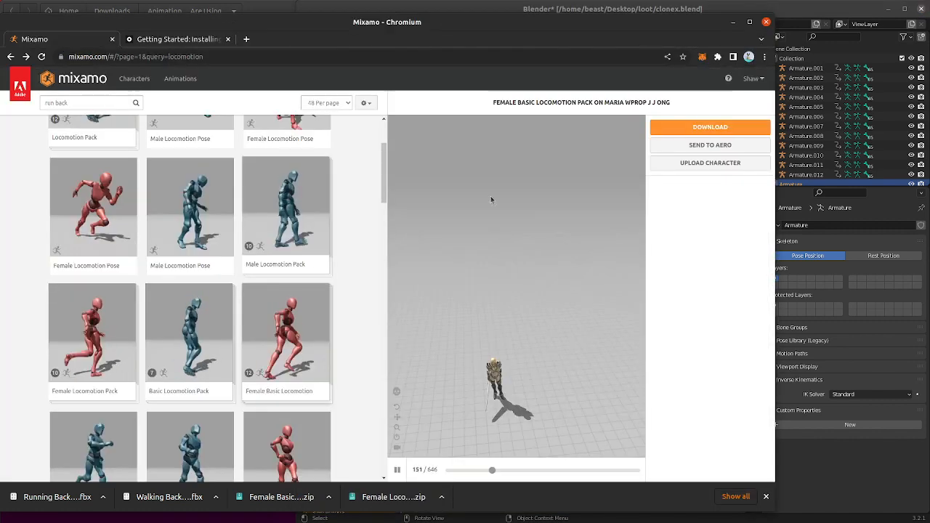
left_click(694, 5)
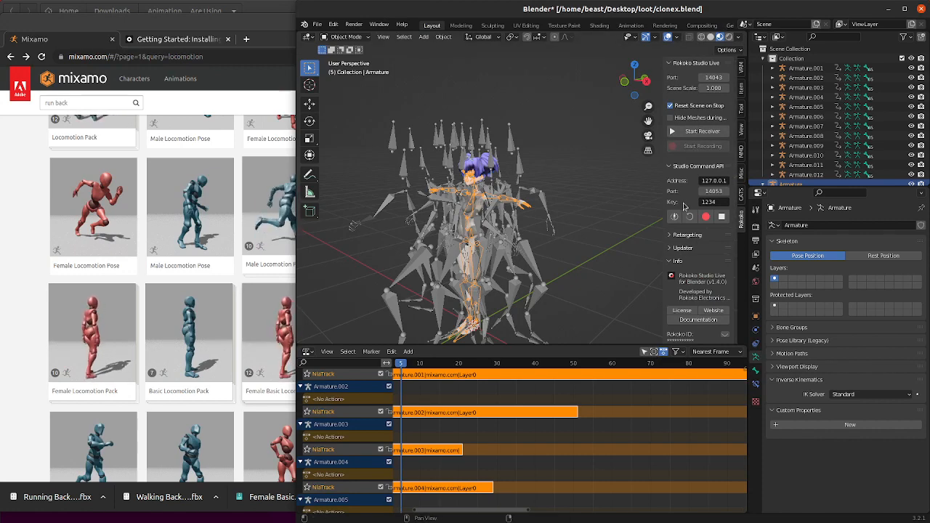
- Widen the Rokoko sidebar, collapse its Studio Command API and Rokoko Studio Live sections, and expand the Retargeting settings
left_click_drag(662, 191, 536, 276)
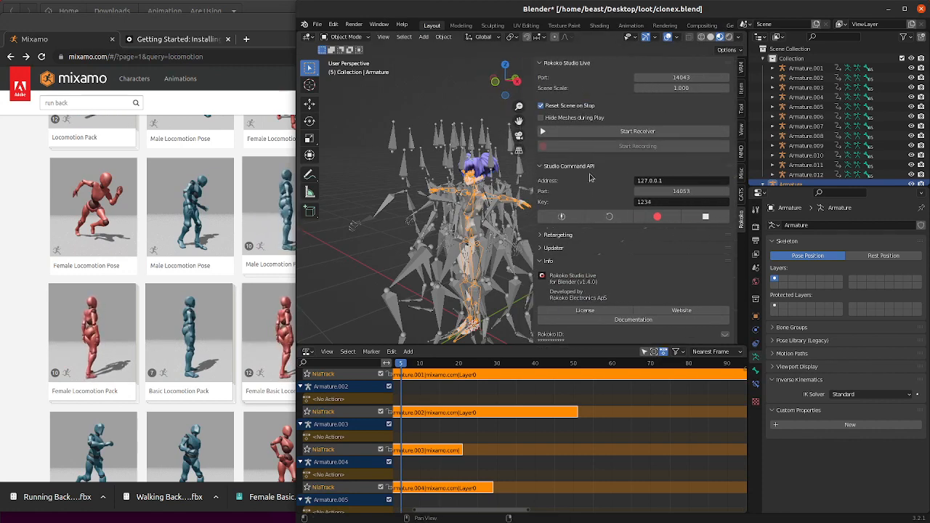
scroll(661, 281, "down", 1)
scroll(622, 174, "up", 1)
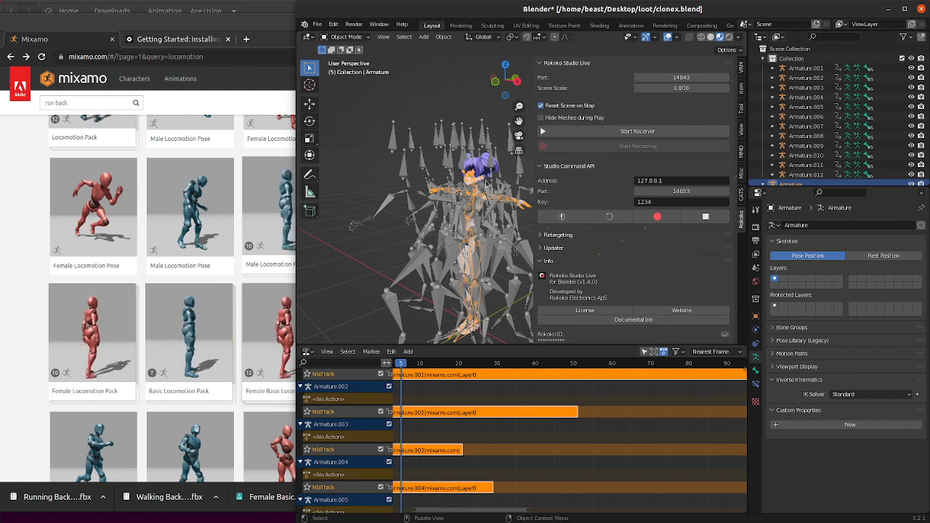
left_click(567, 169)
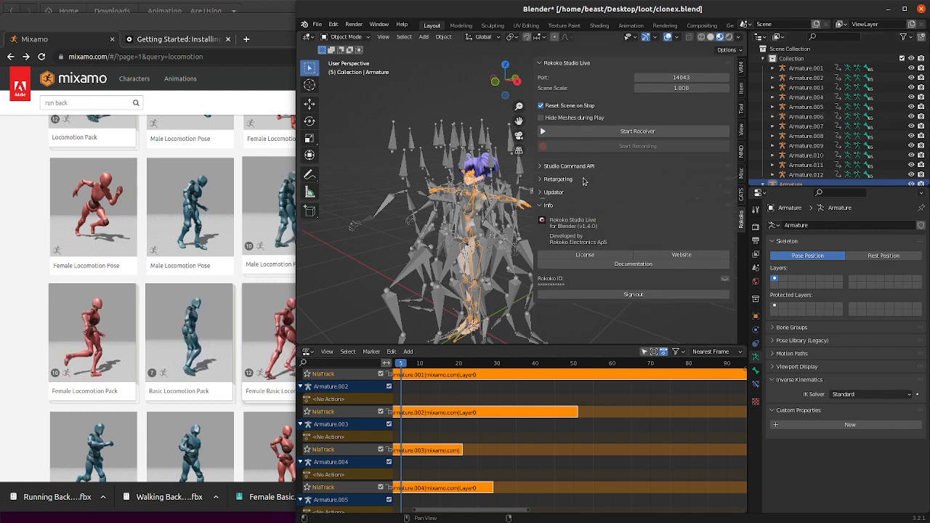
left_click(563, 63)
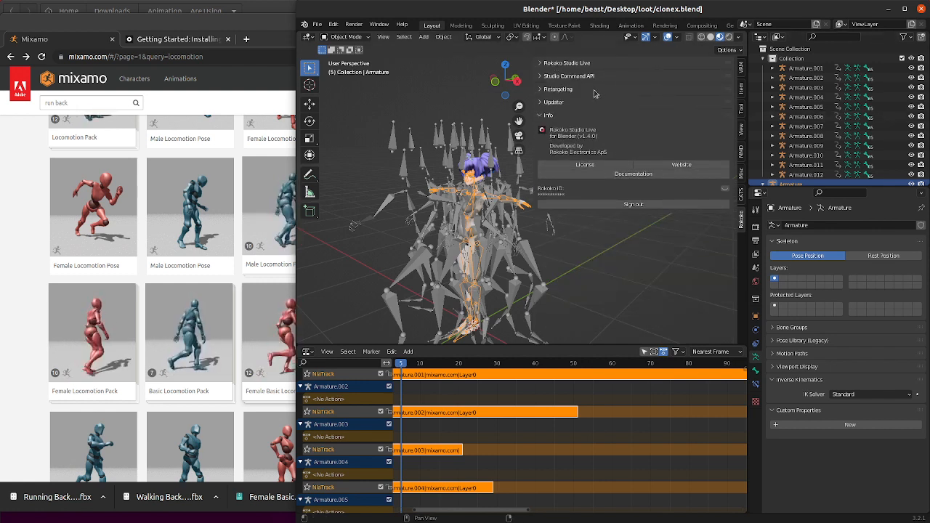
left_click(571, 89)
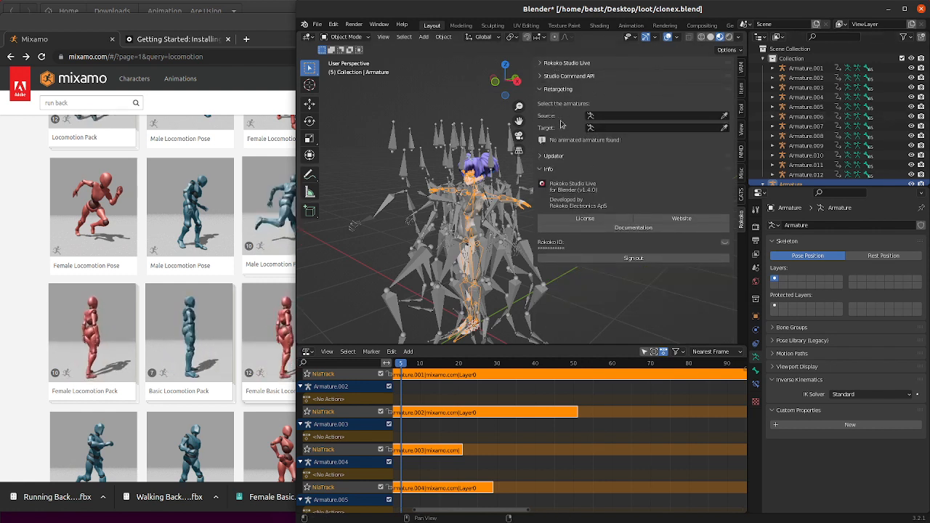
scroll(826, 167, "down", 3)
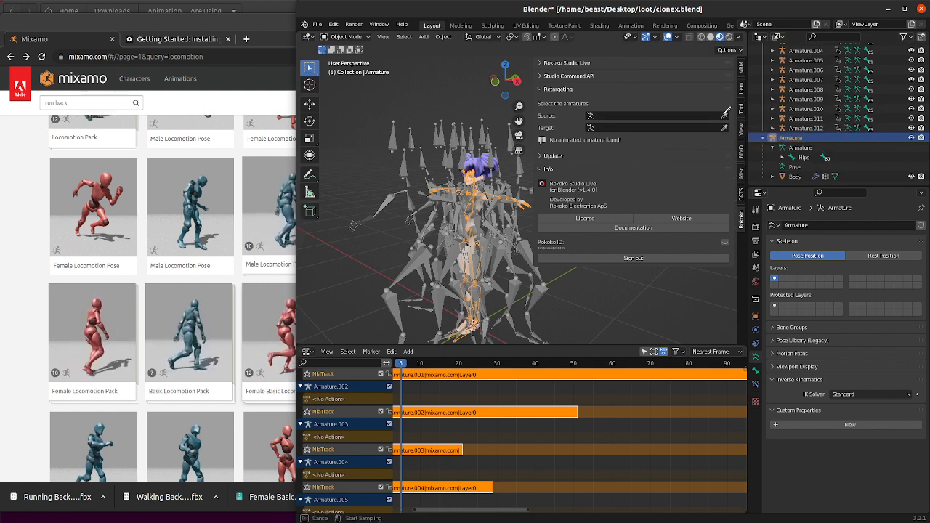
scroll(862, 111, "up", 3)
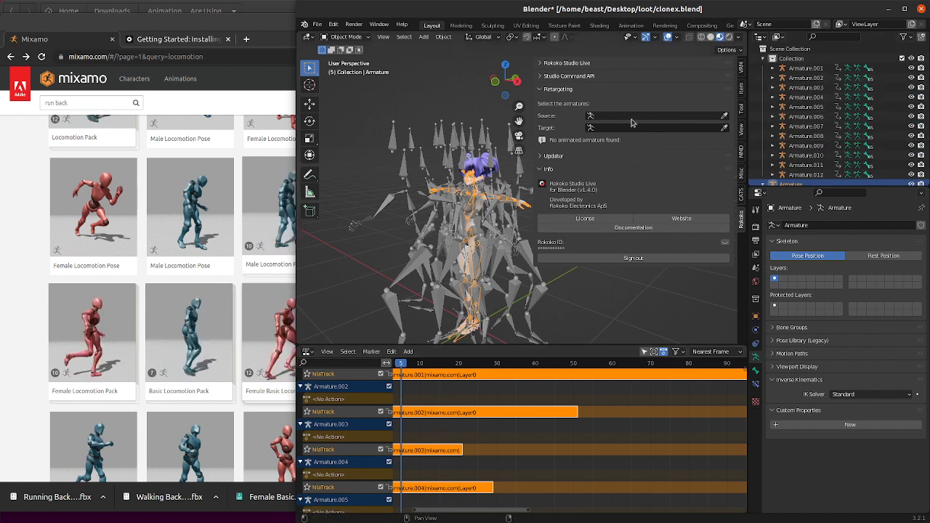
- Expand Armature.002's animation data down through its NLA track and select the Armature.002|mixamo.com strip in the outliner
left_click(797, 78)
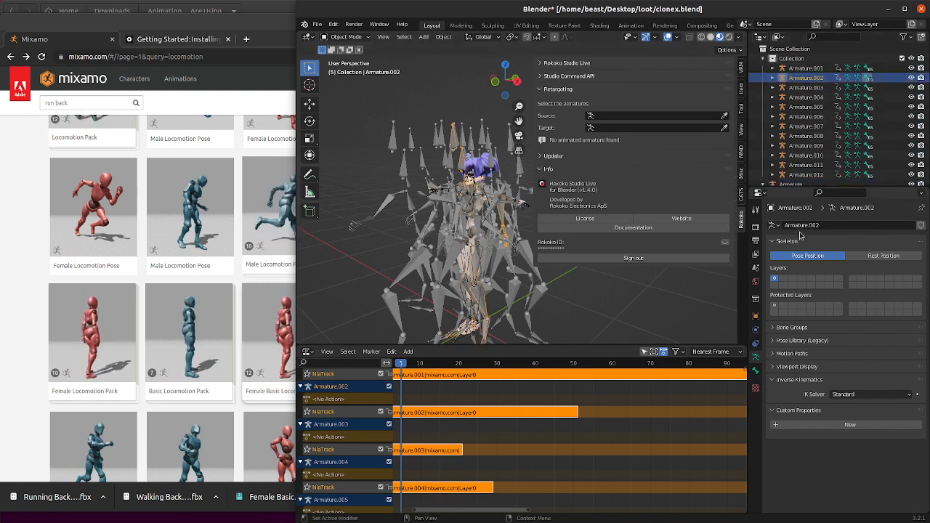
left_click(799, 68)
left_click(773, 77)
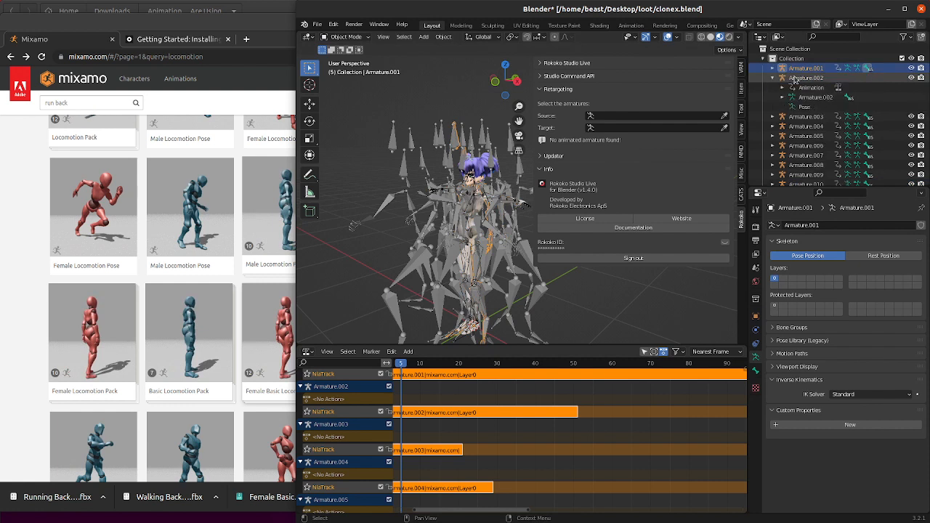
left_click(783, 87)
left_click(792, 97)
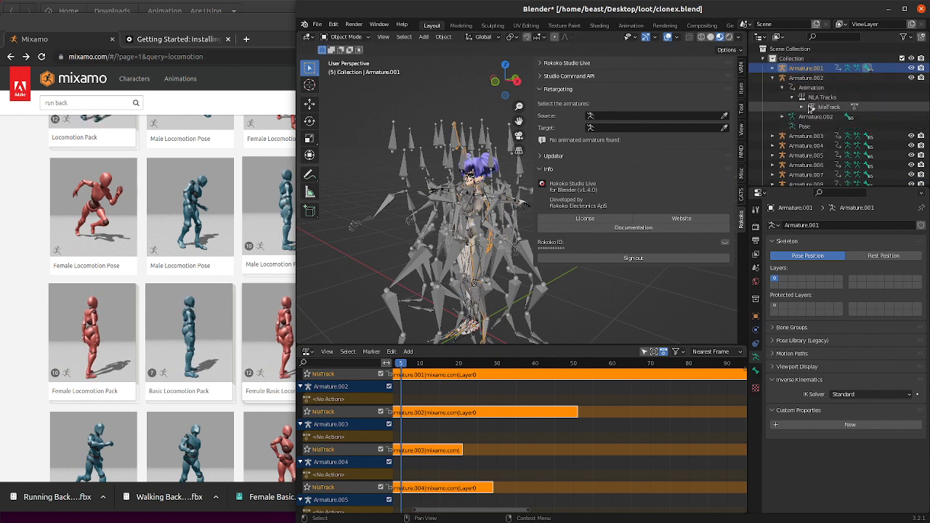
left_click(802, 107)
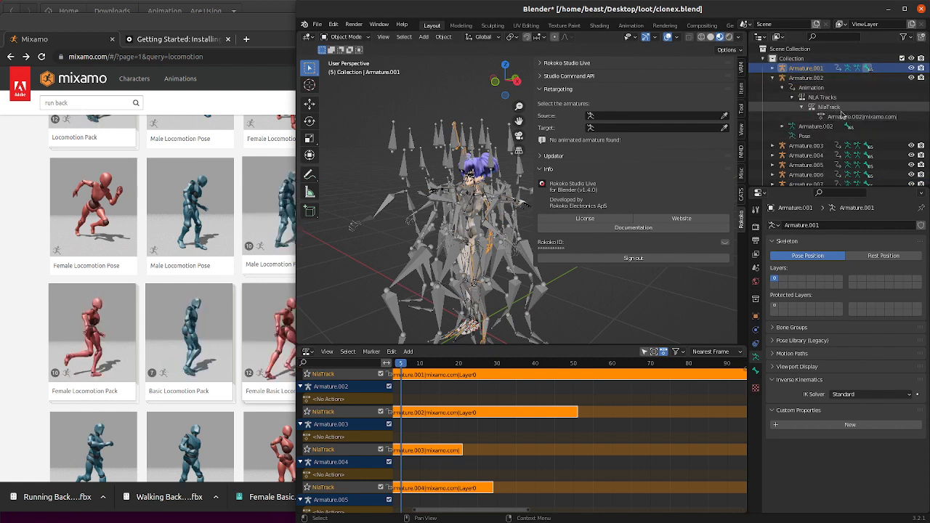
left_click(855, 117)
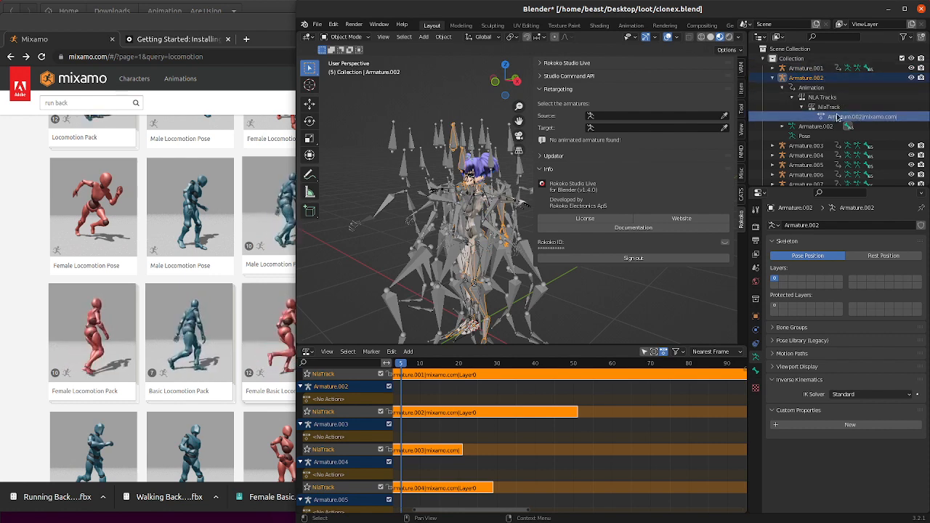
- Keep the lower area on the Nonlinear Animation editor and enlarge it upward over the 3D viewport
left_click(308, 351)
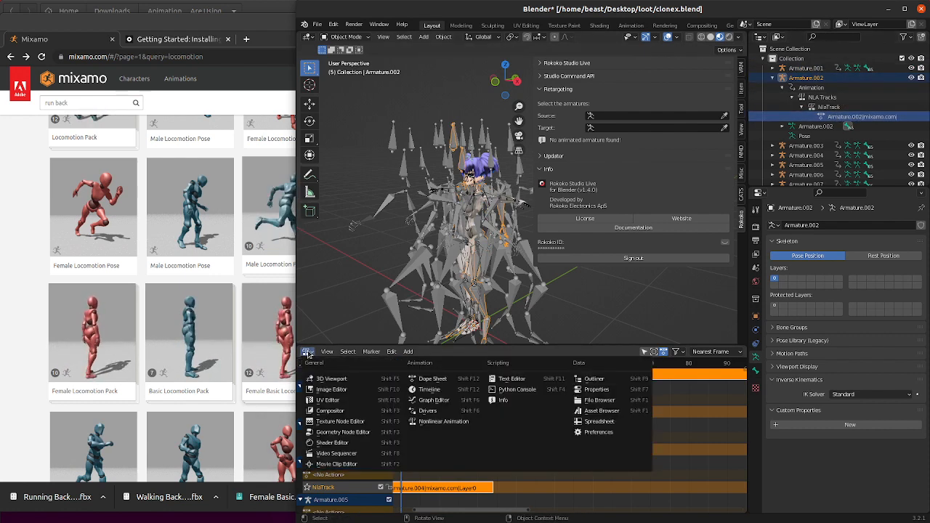
left_click(310, 353)
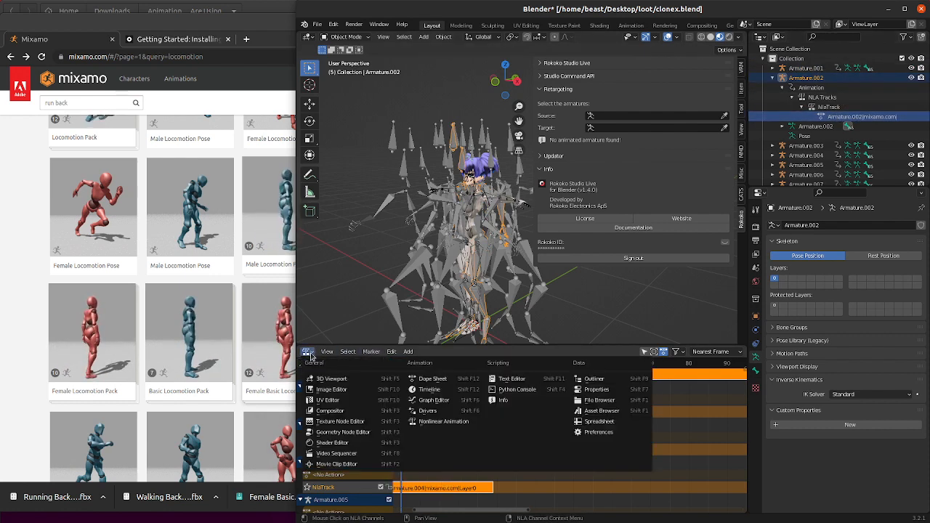
left_click(447, 423)
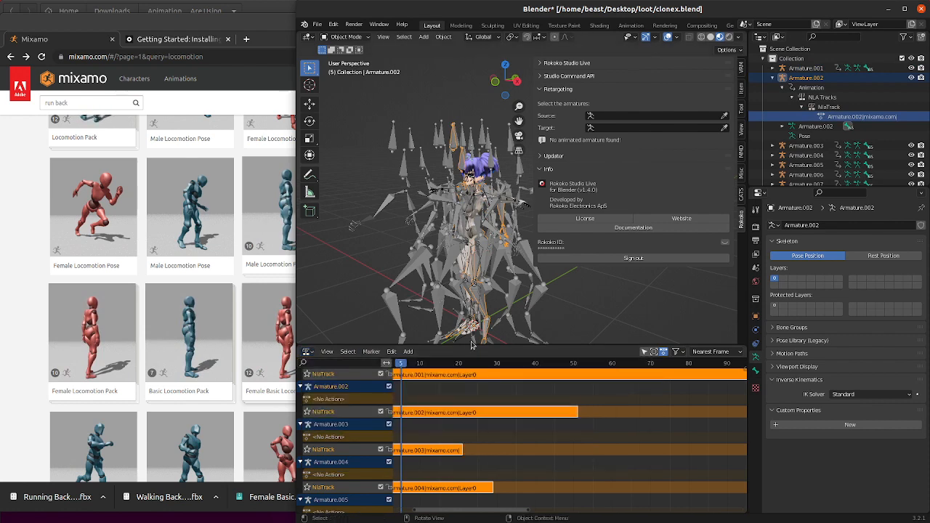
left_click_drag(473, 345, 473, 212)
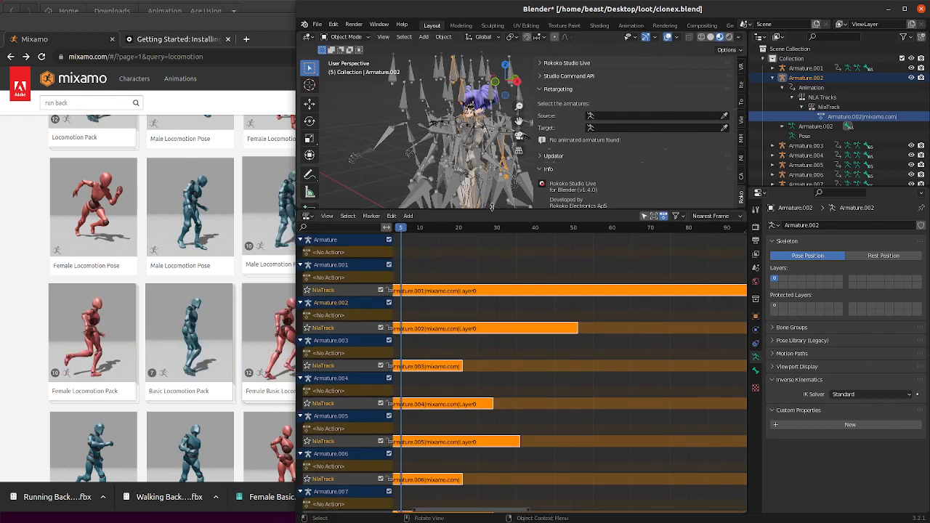
- Switch the enlarged editor to the Dope Sheet in Action Editor mode
left_click(308, 216)
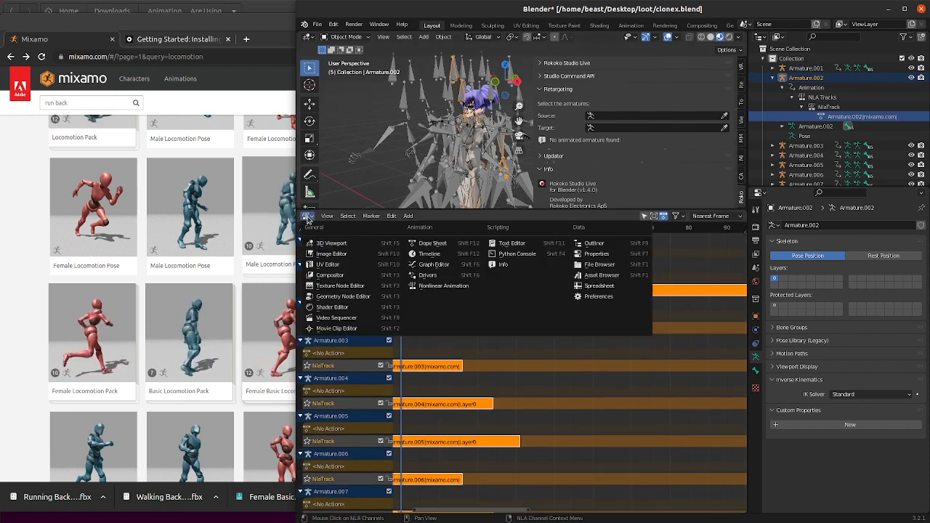
left_click(450, 255)
left_click(333, 216)
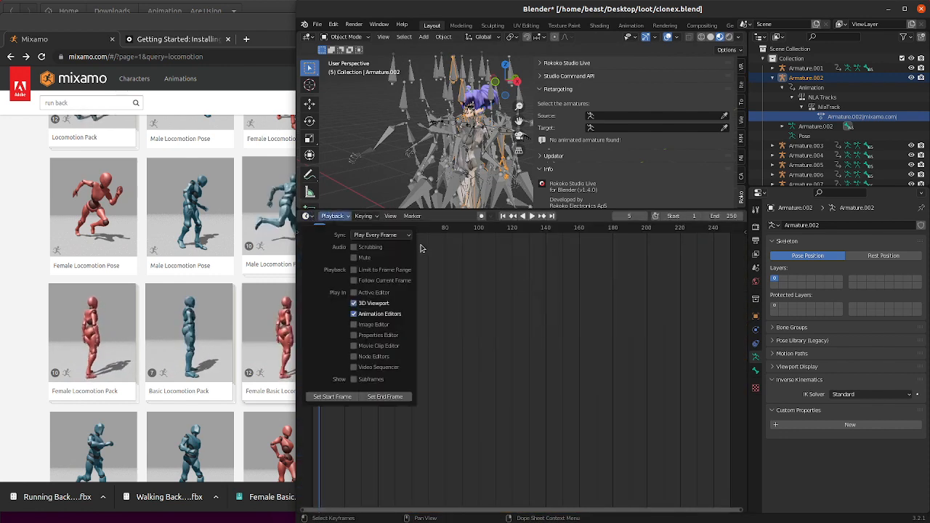
left_click(308, 216)
left_click(433, 244)
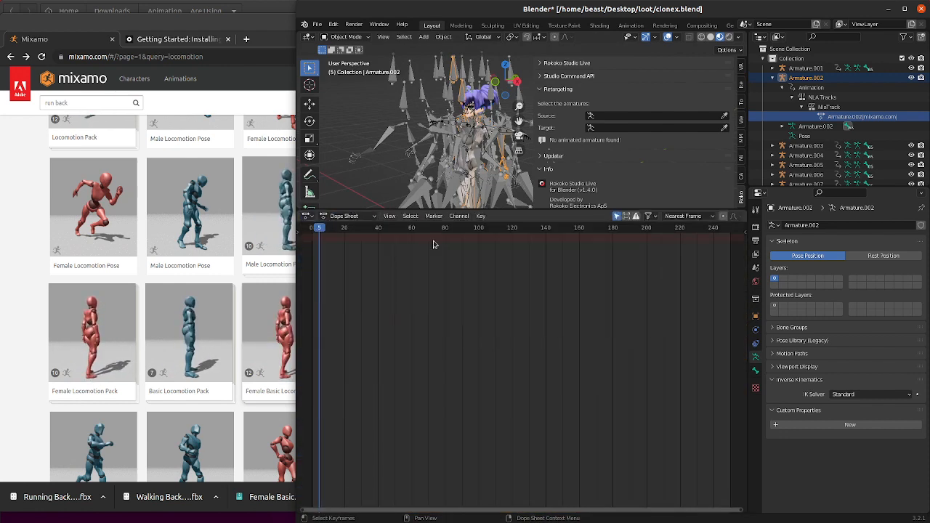
left_click(349, 216)
left_click(348, 238)
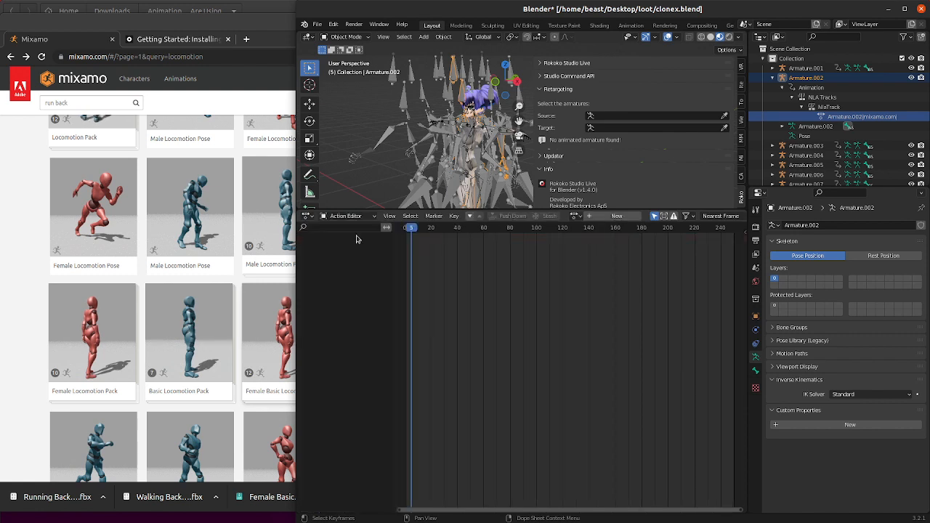
- Select Armature.001, check the Action Editor's action selector, and look through the armatures in the outliner
left_click(811, 69)
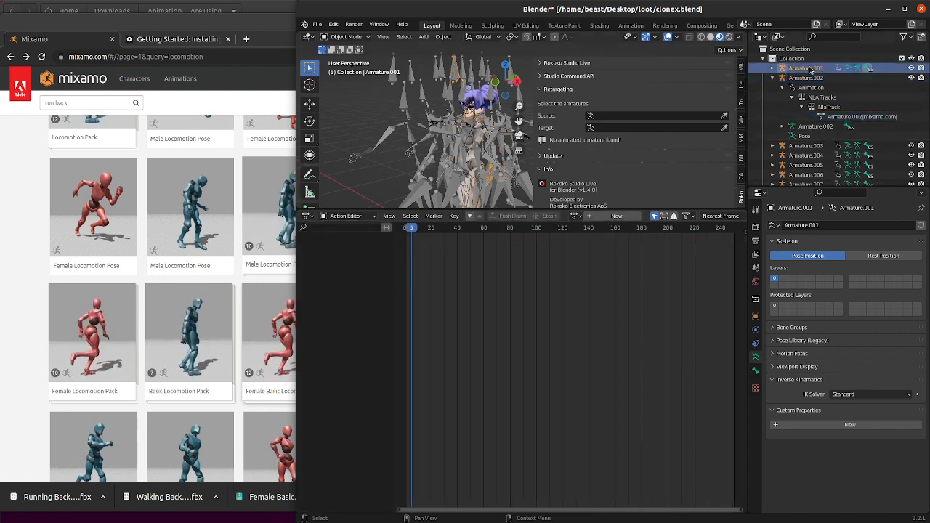
left_click(575, 216)
left_click(575, 217)
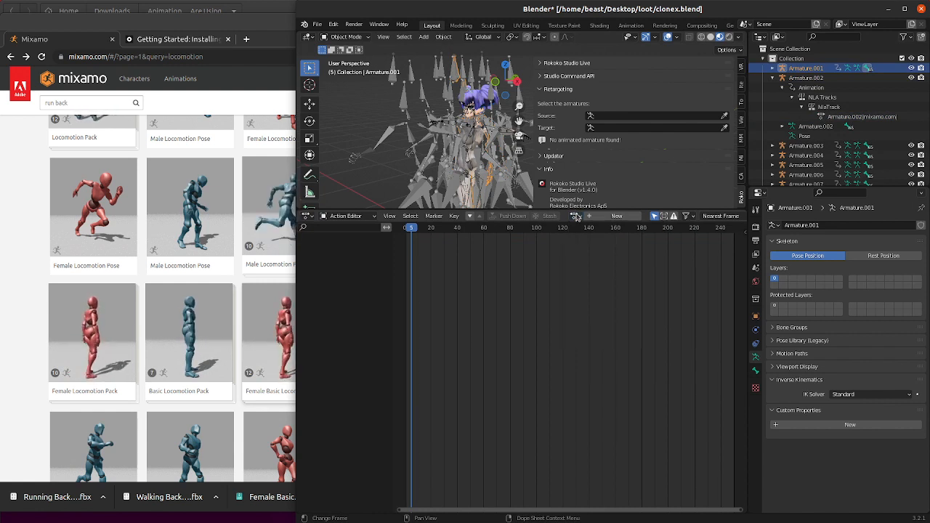
scroll(818, 98, "down", 5)
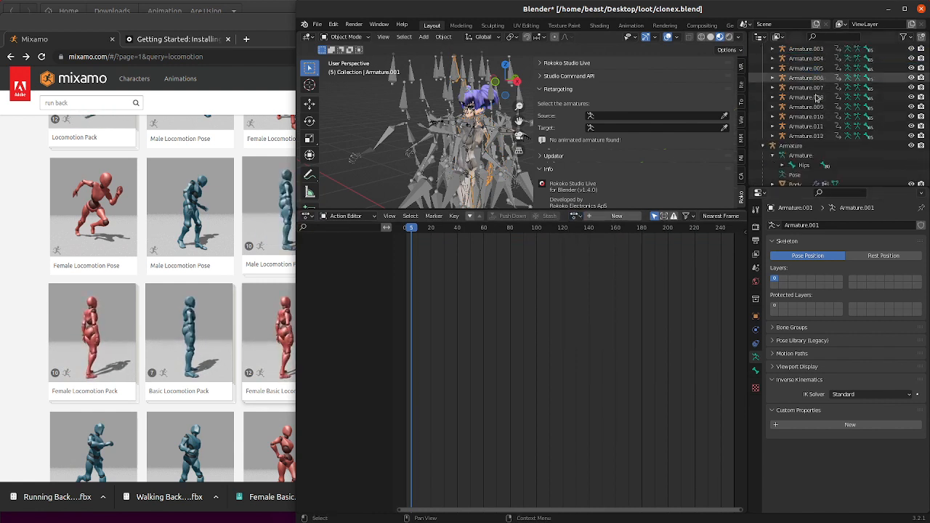
scroll(816, 99, "up", 5)
scroll(816, 98, "up", 1)
- Expand Armature.001's animation data down to its NLA strip, widen the outliner to read its full name, and select the strip
left_click(772, 69)
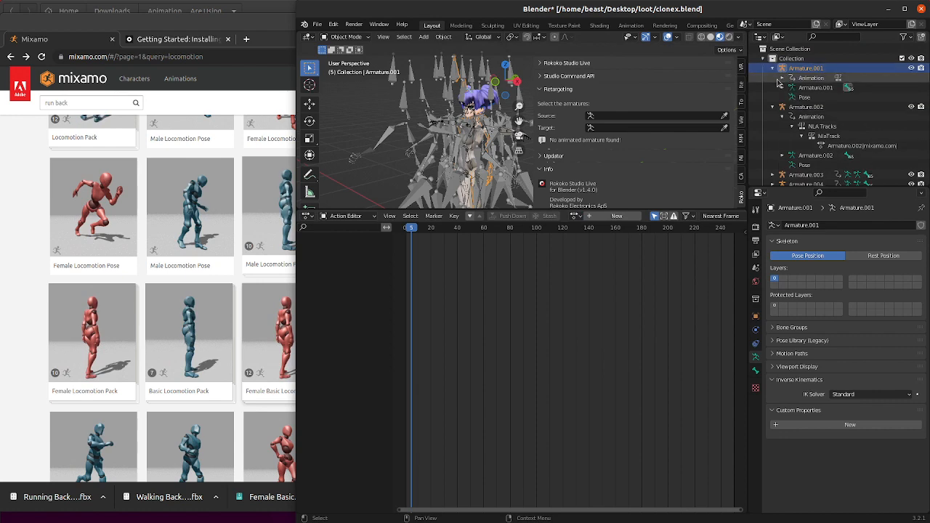
left_click(783, 78)
left_click(792, 87)
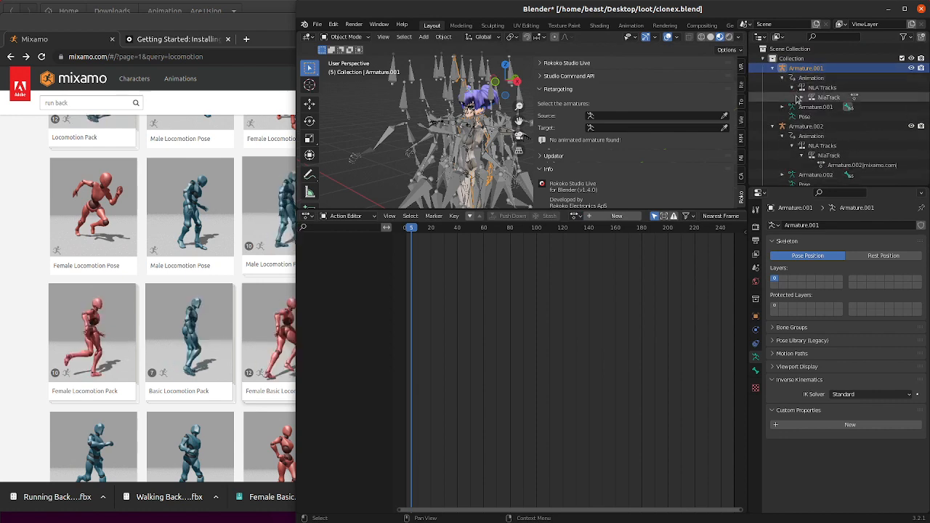
left_click(801, 97)
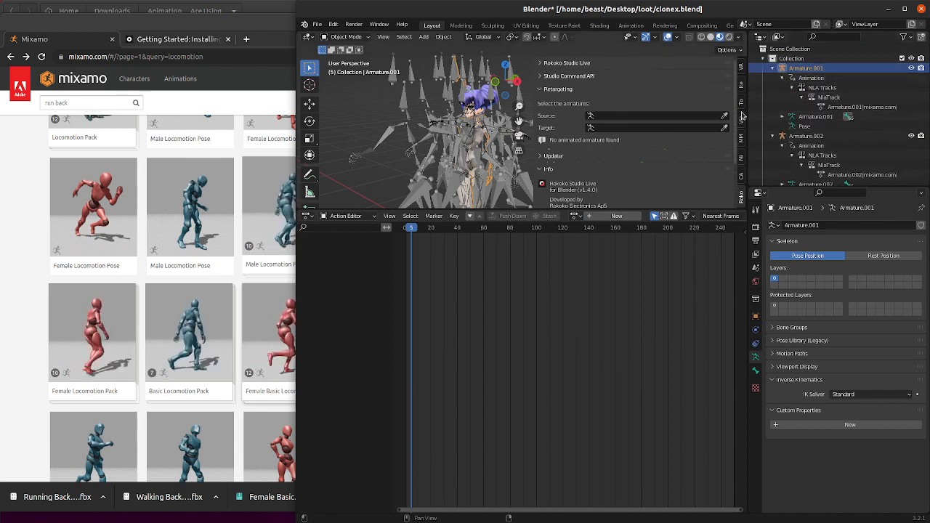
left_click_drag(747, 110, 539, 110)
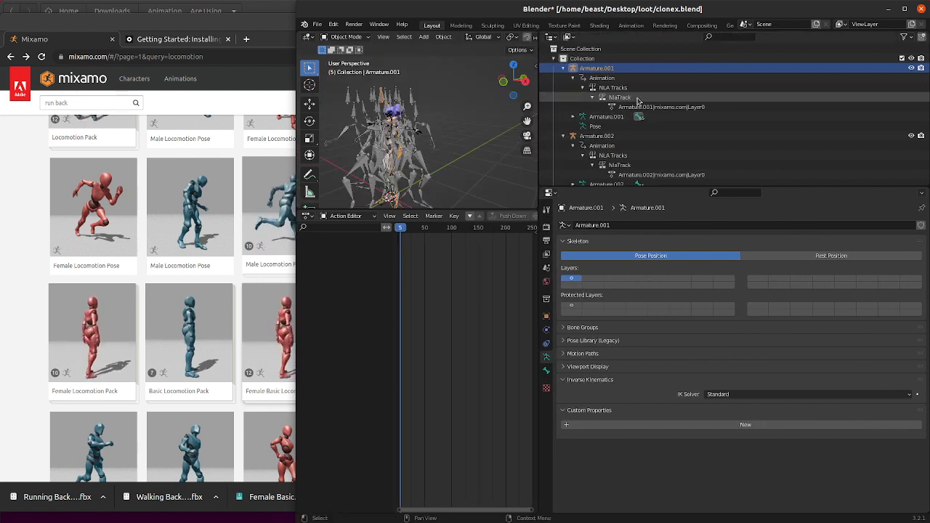
left_click(659, 108)
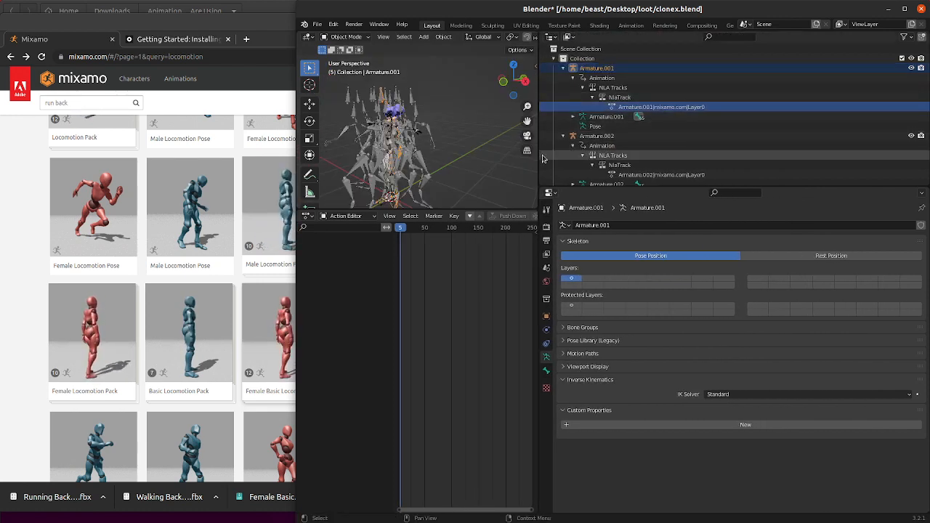
- Narrow the outliner again, select Armature.002's NLA strip, and expand its armature data to inspect the mixamorig:Hips bones
left_click_drag(539, 155, 657, 145)
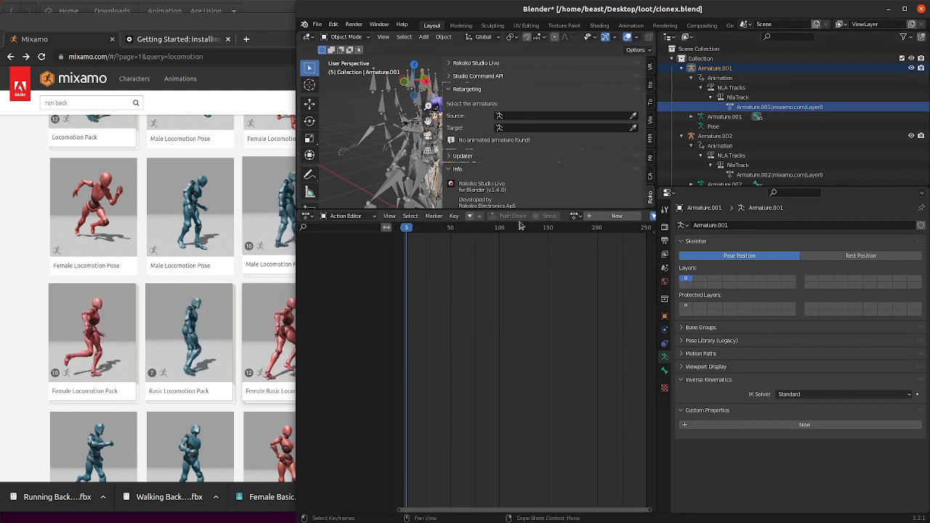
left_click(762, 175)
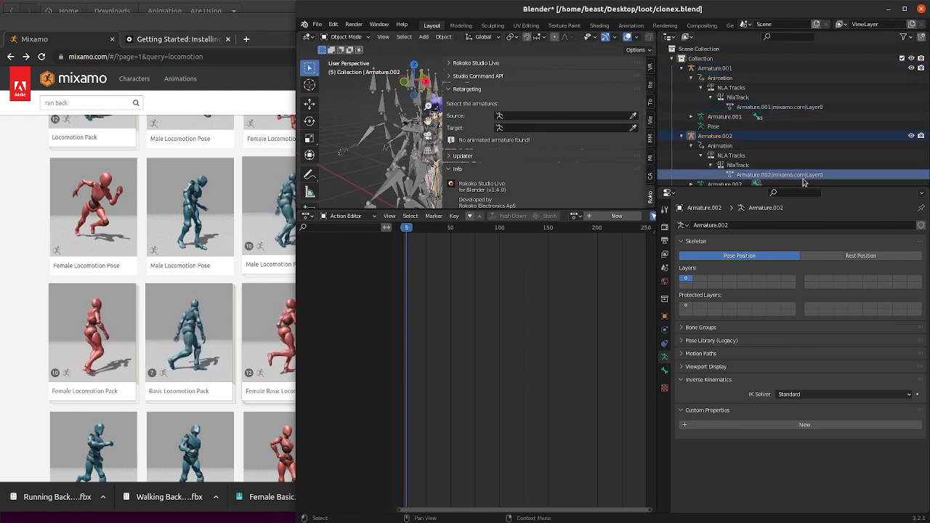
scroll(783, 176, "down", 2)
scroll(784, 176, "down", 2)
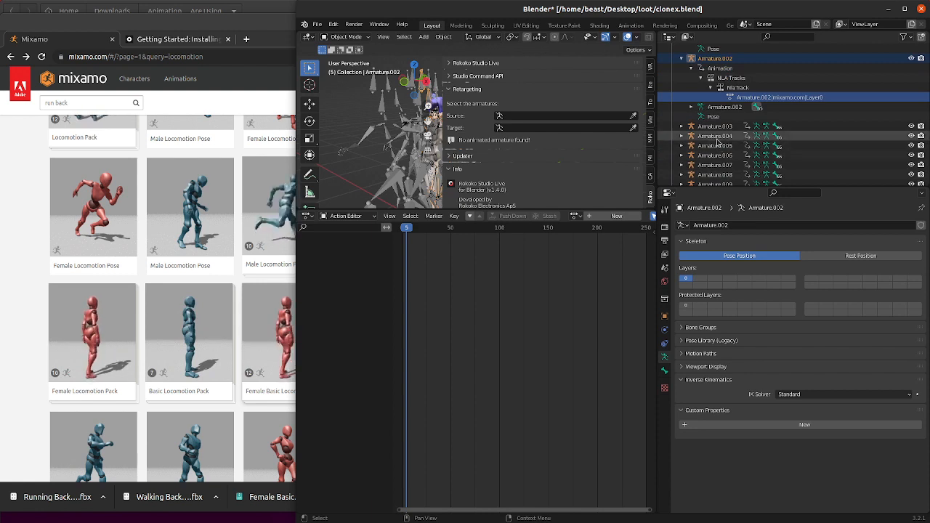
left_click(692, 108)
left_click(702, 117)
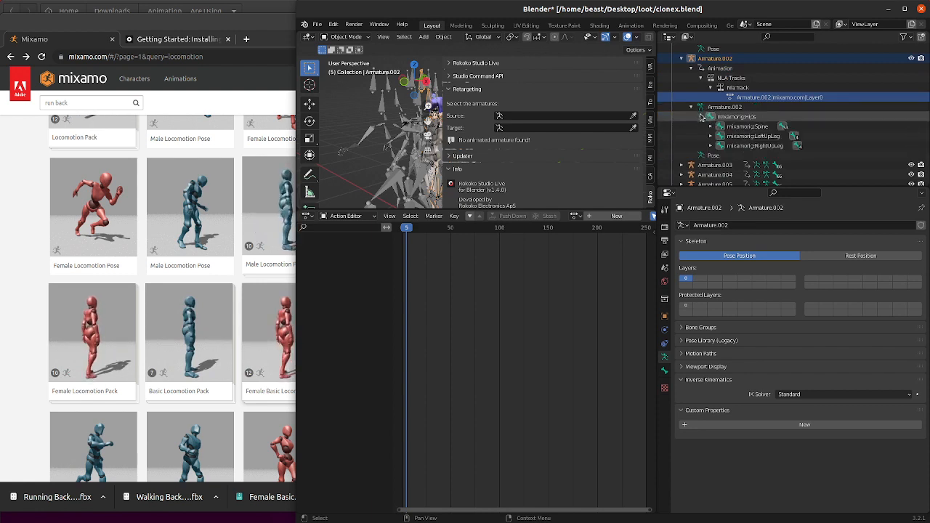
scroll(733, 94, "up", 4)
- Collapse the expanded armatures and delete Armature.001 through Armature.012 together with their hierarchies
left_click(682, 68)
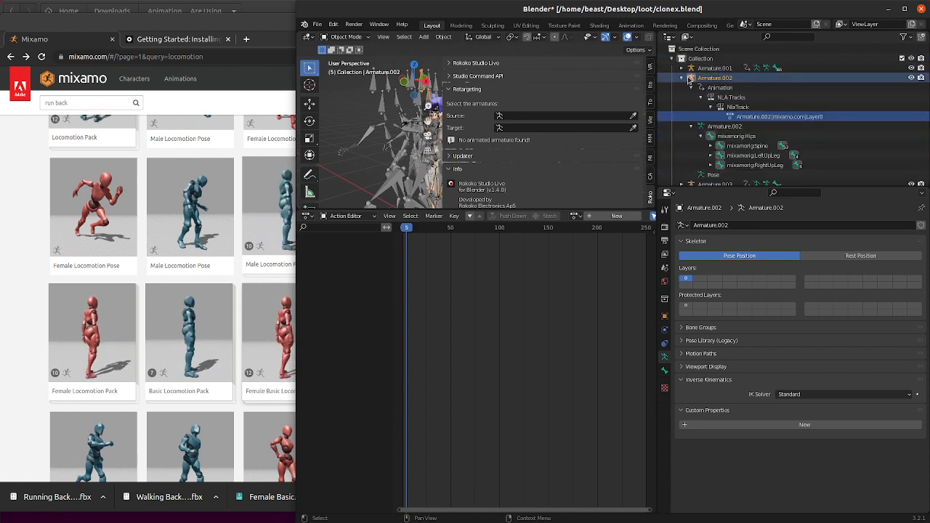
left_click(682, 78)
left_click(715, 67)
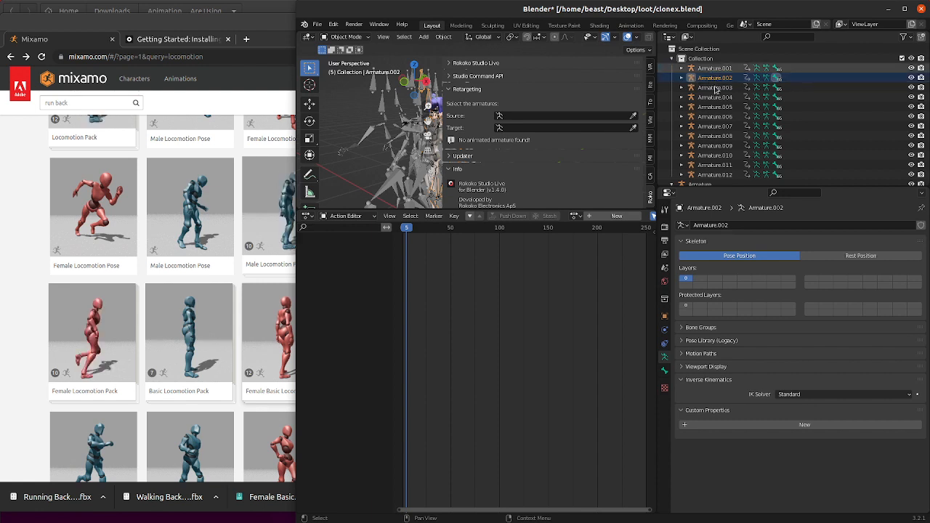
left_click(720, 175, "shift")
right_click(728, 188)
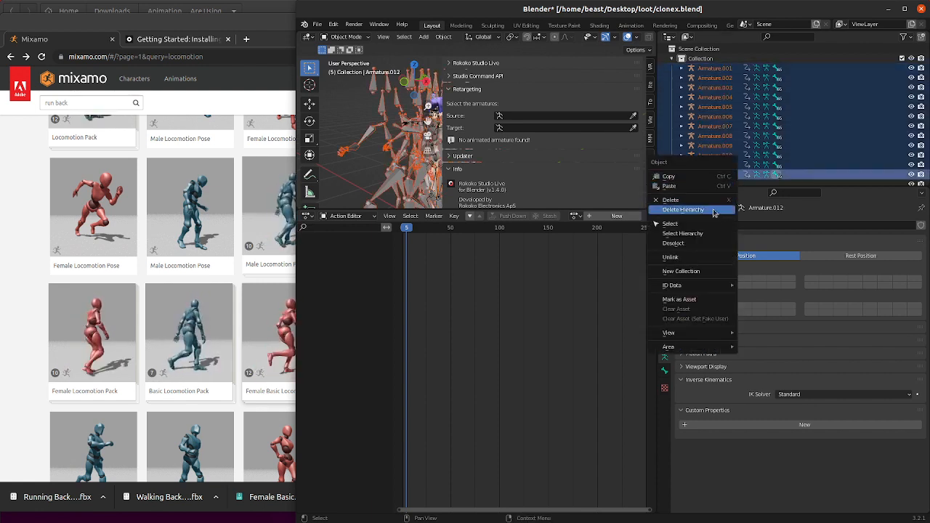
left_click(697, 210)
- Purge all recursive unused data-blocks from the file
left_click(317, 24)
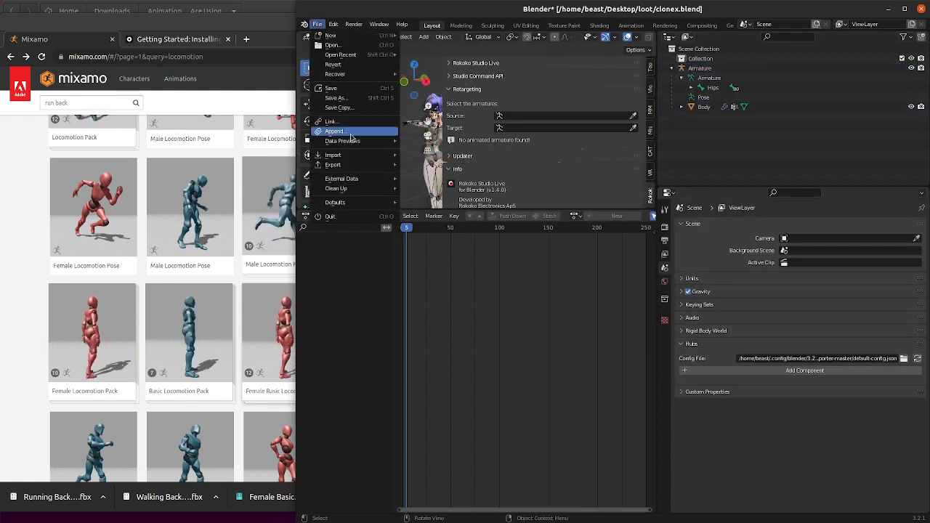
mouse_move(357, 179)
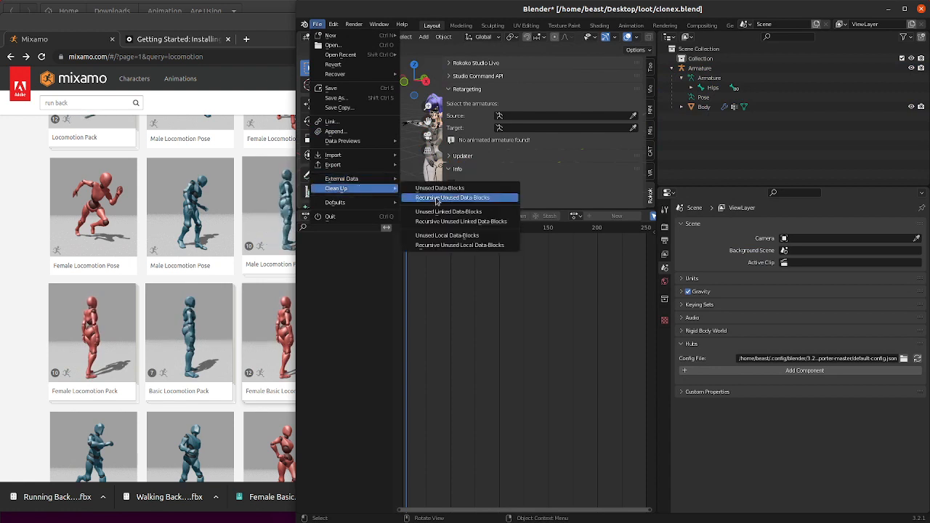
left_click(443, 197)
- Import one Mixamo animation from its FBX file
left_click(318, 24)
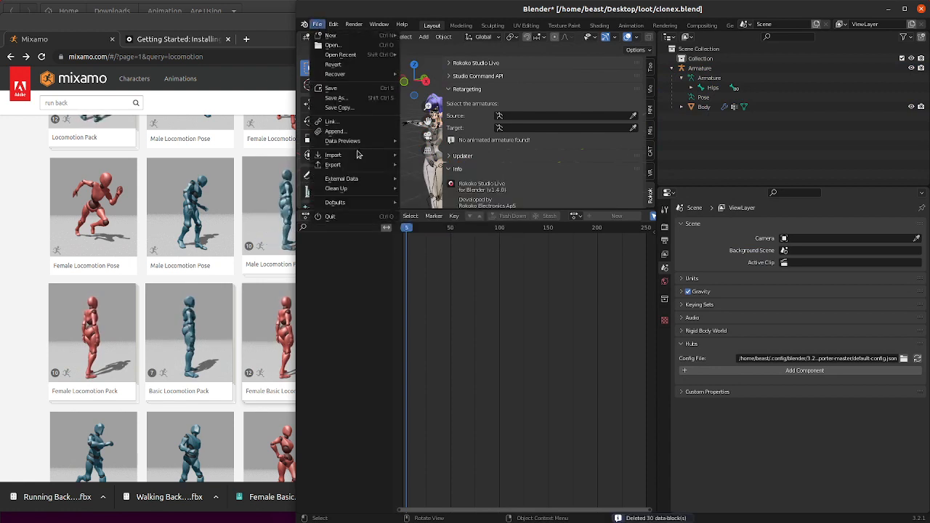
mouse_move(366, 154)
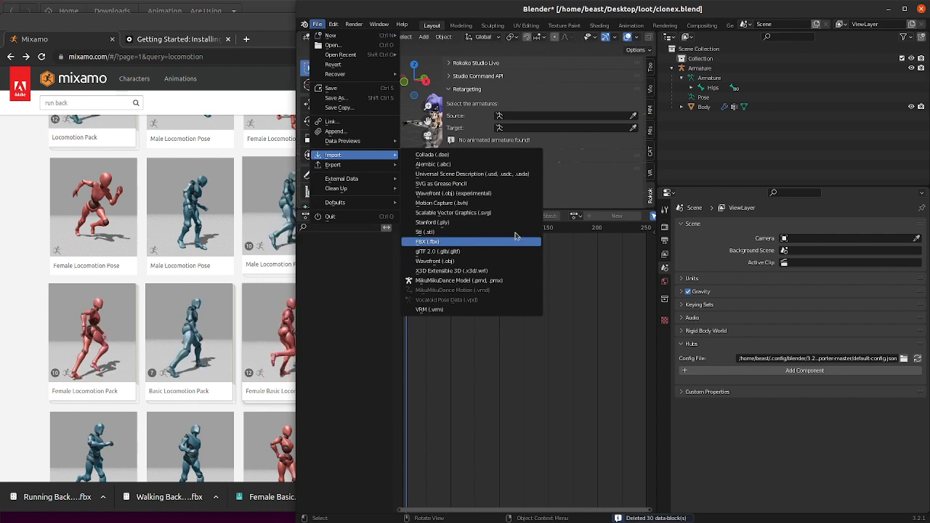
left_click(515, 240)
double_click(552, 181)
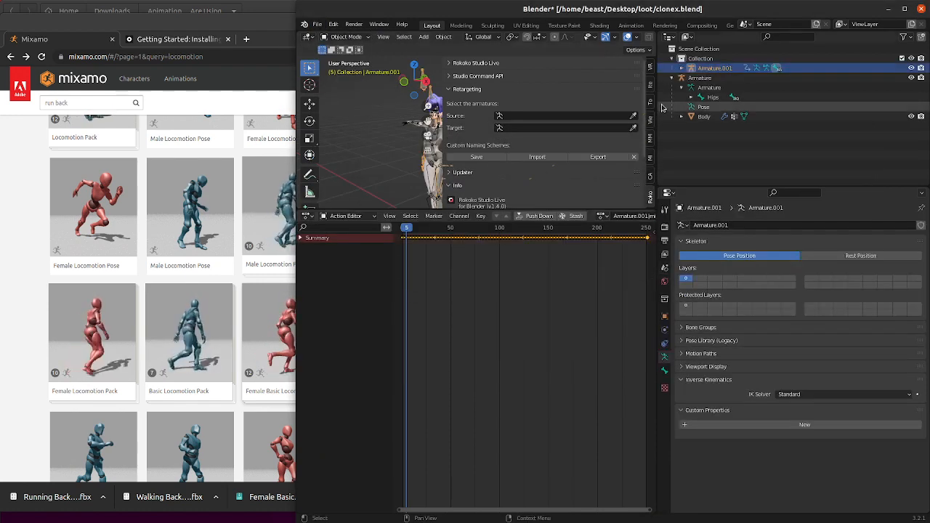
- Narrow the outliner and the Rokoko sidebar, expand Armature.001, and enlarge the 3D viewport by shrinking the Action Editor
left_click_drag(658, 108, 700, 108)
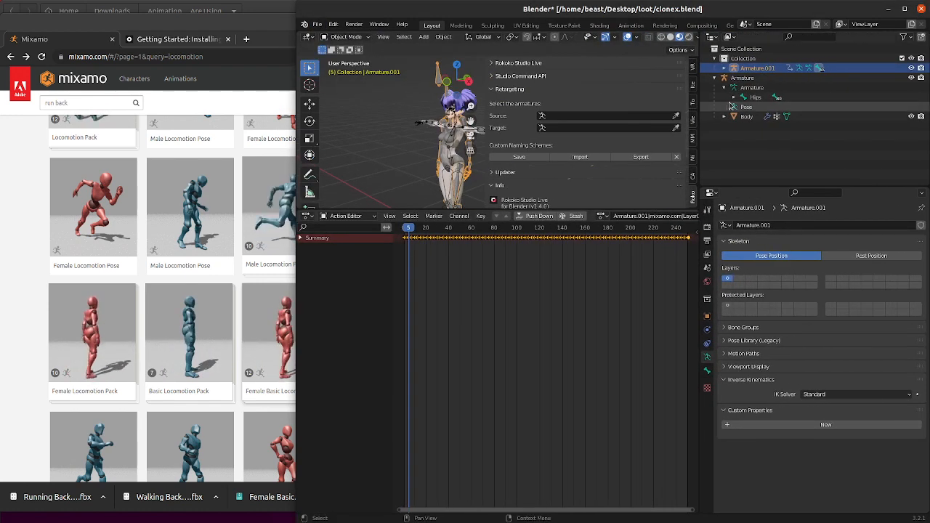
left_click(724, 67)
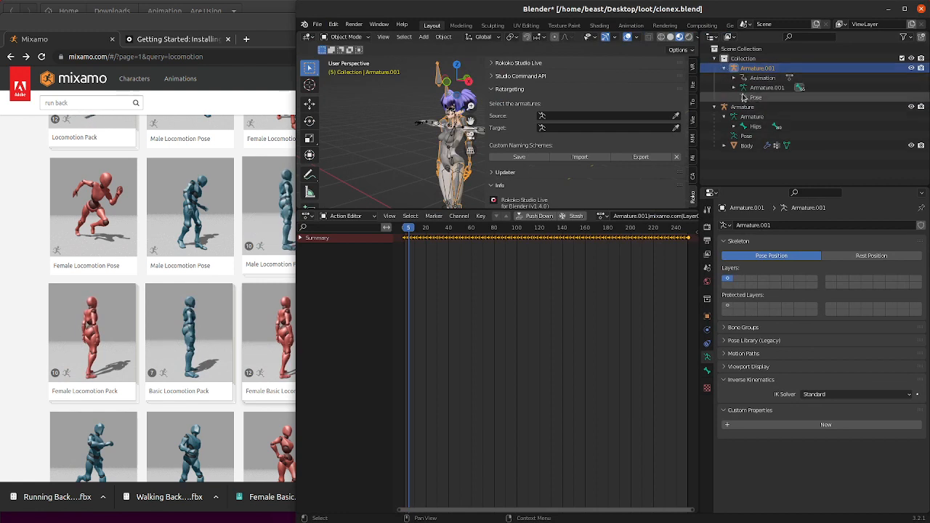
left_click_drag(487, 75, 638, 79)
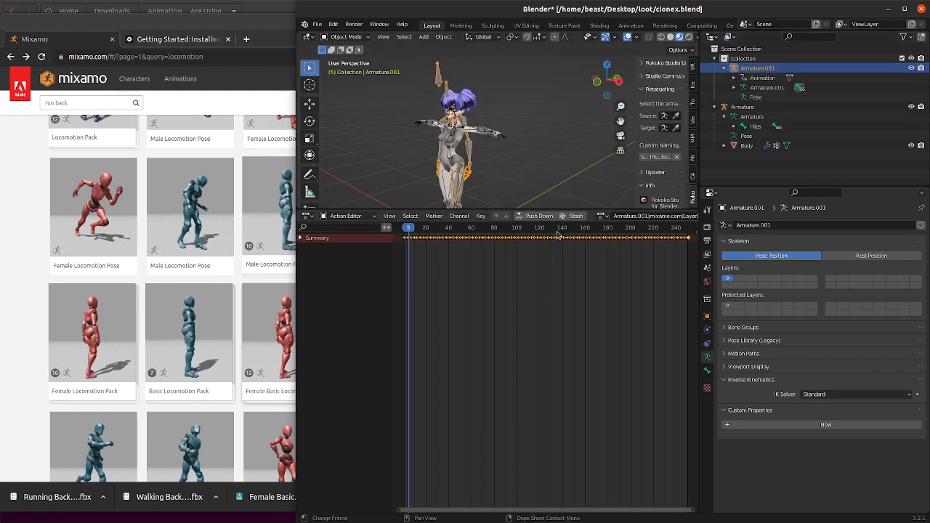
left_click_drag(558, 208, 558, 366)
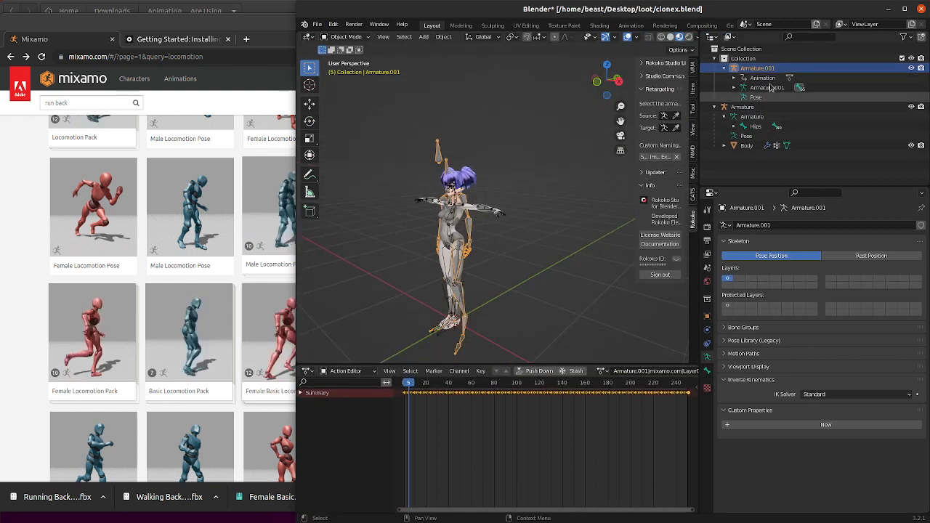
- Expand Armature.001's animation data and rename its action to idle
left_click(735, 78)
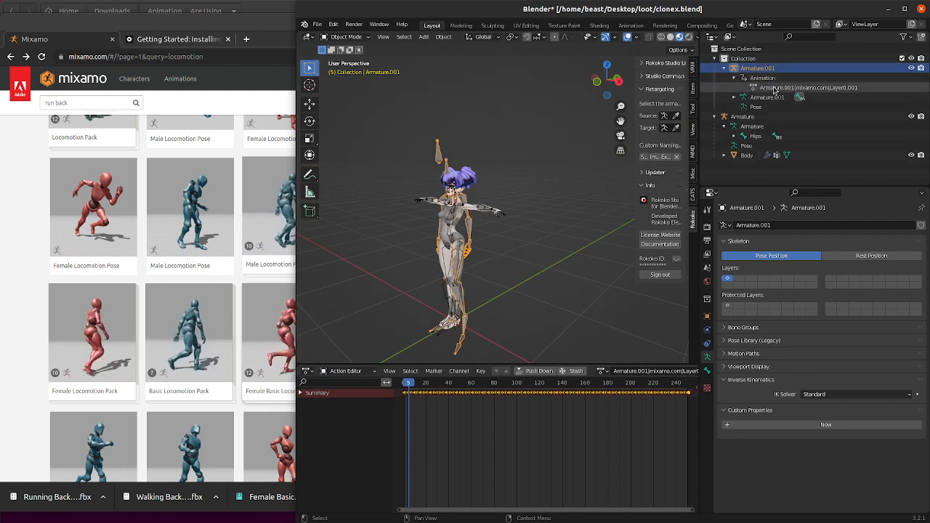
double_click(832, 87)
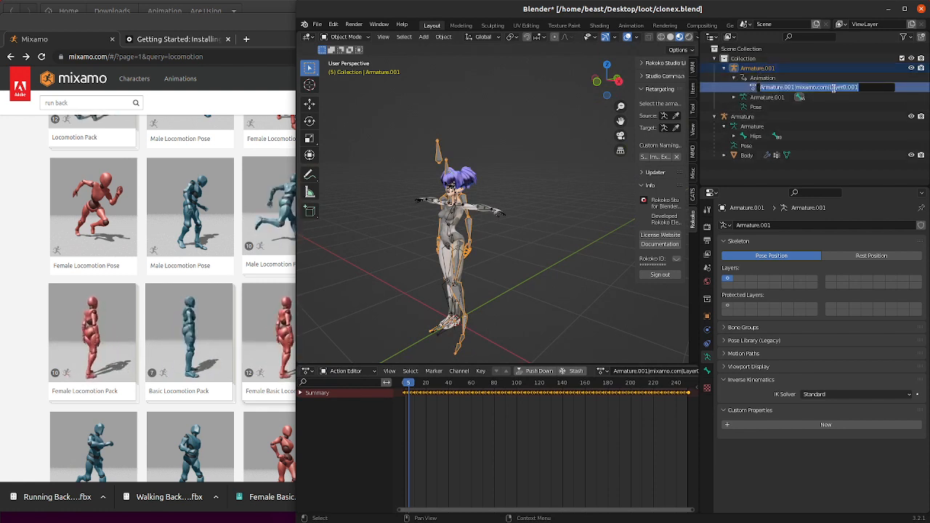
key("Return")
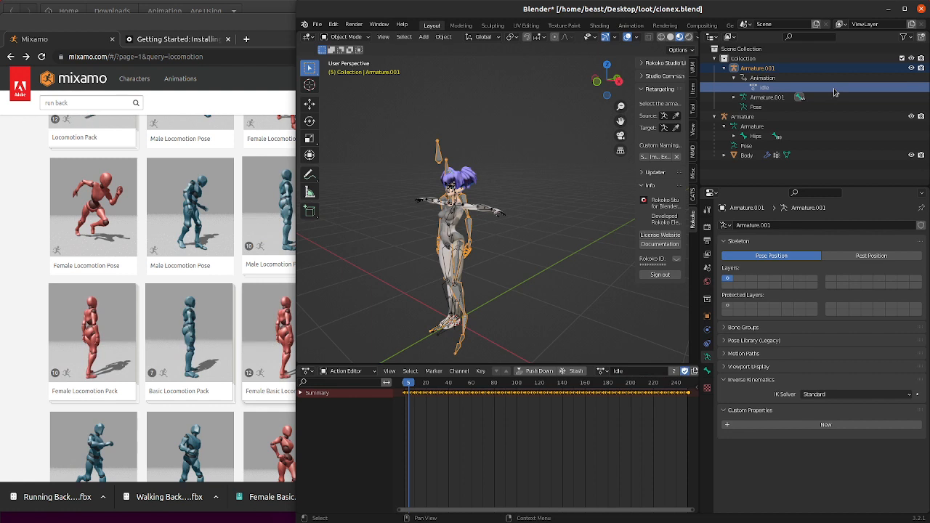
- Push the idle action down to an NLA track, expand that track in the outliner, and scrub through its playback
left_click(539, 372)
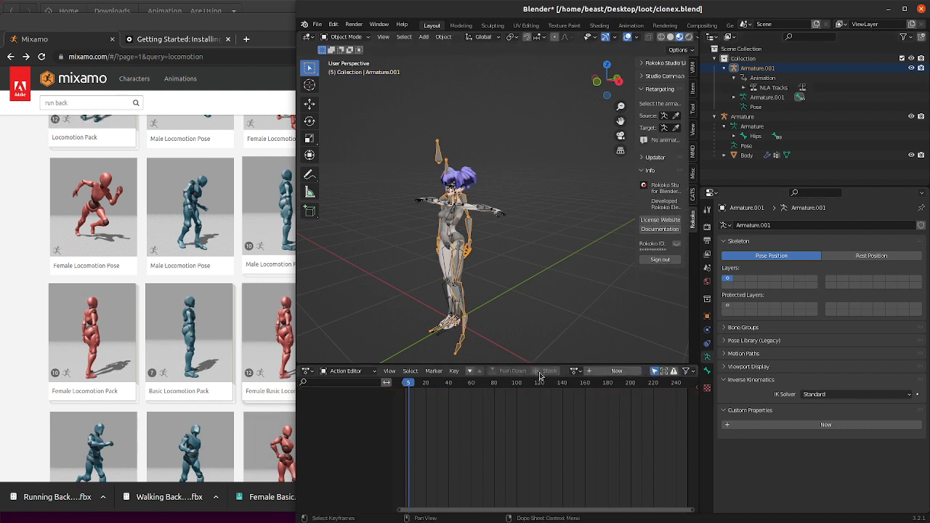
left_click(743, 87)
left_click(753, 97)
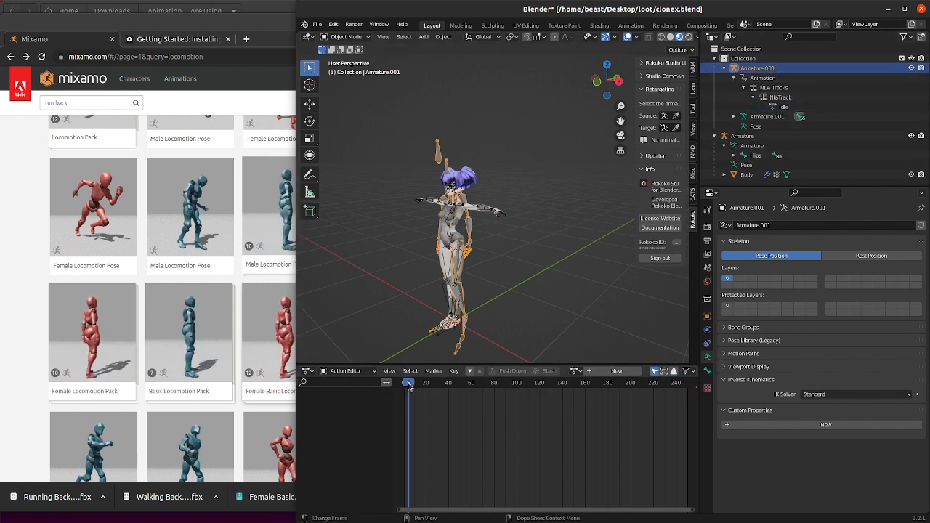
left_click_drag(409, 386, 609, 393)
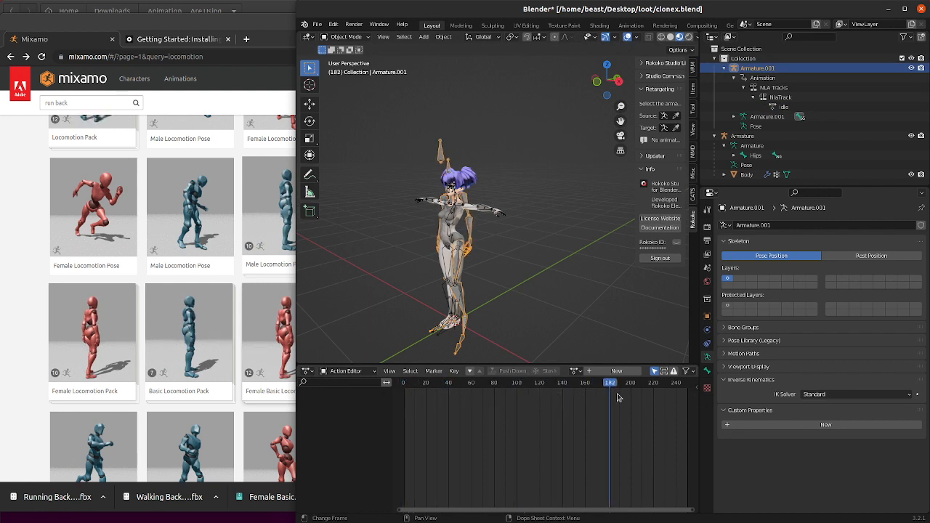
key("shift+Left")
- Check the stored actions in the Action Editor, and list the actions in the outliner's Blender File display mode
left_click(574, 370)
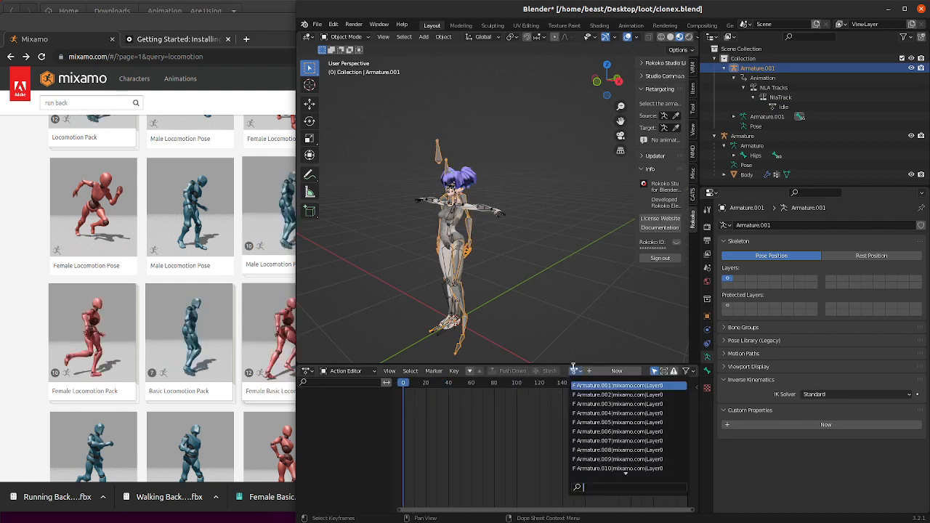
scroll(594, 425, "up", 12)
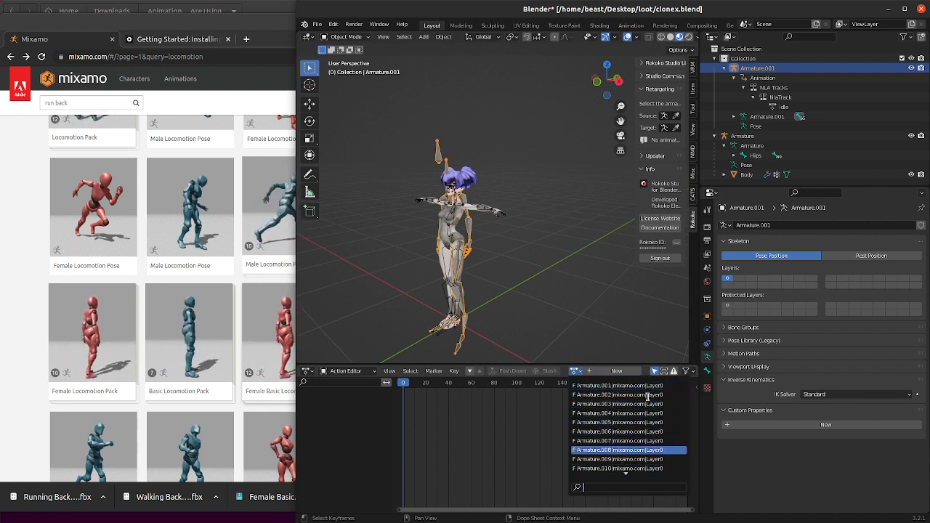
scroll(608, 465, "down", 3)
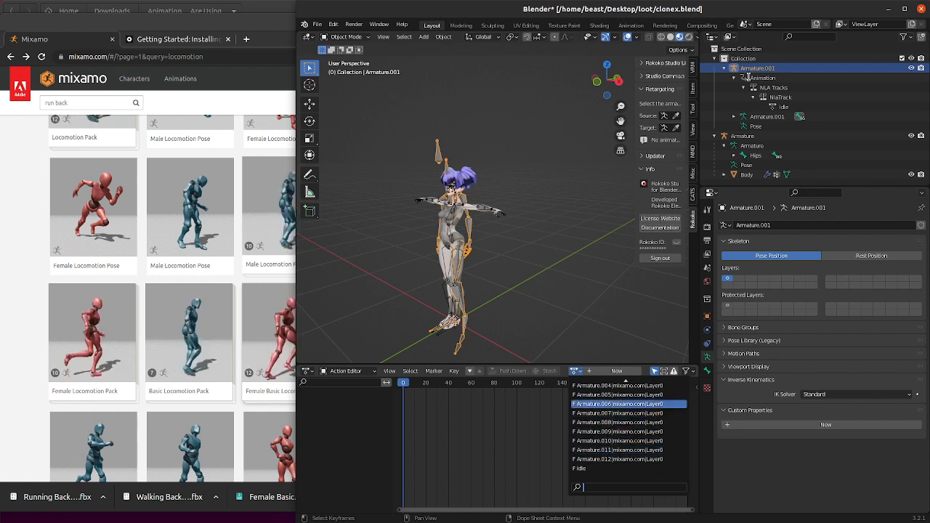
left_click(731, 37)
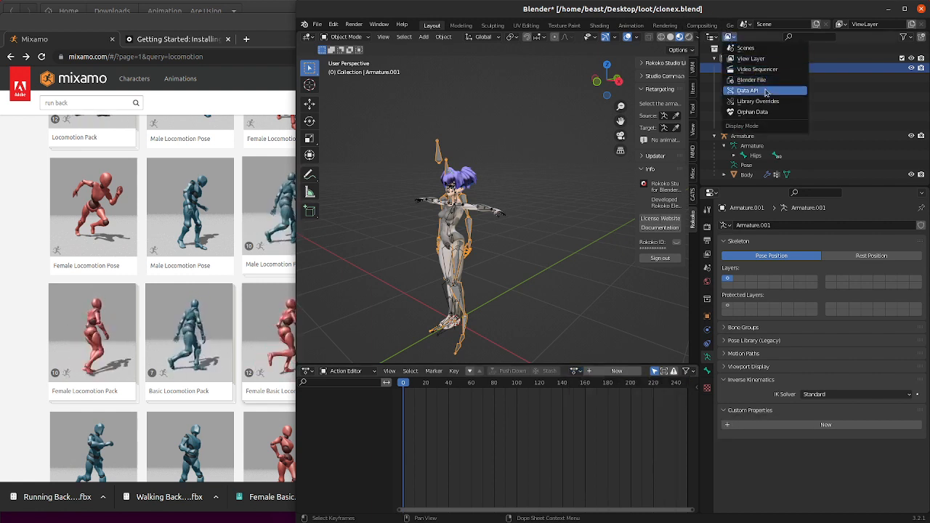
left_click(768, 87)
left_click(714, 58)
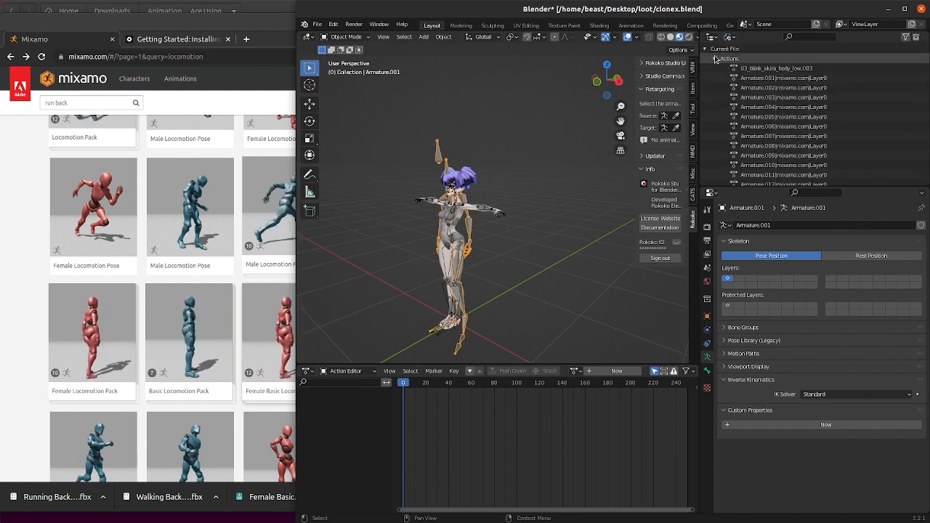
- Delete the leftover Armature.001 to Armature.012 mixamo.com Layer0 actions and the Shader NodetreeAction from the file
left_click(773, 77)
scroll(785, 109, "down", 4)
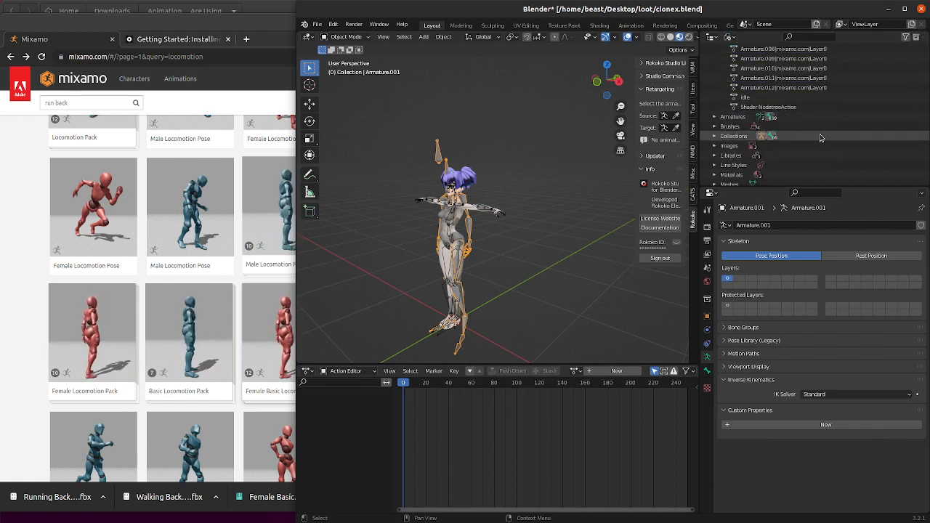
left_click(789, 127, "shift")
scroll(789, 131, "up", 4)
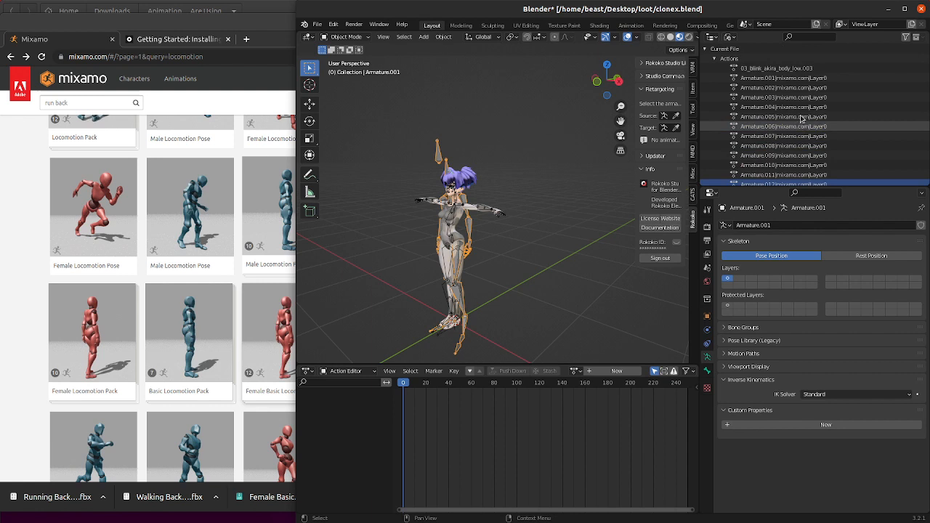
right_click(775, 86)
left_click(756, 101)
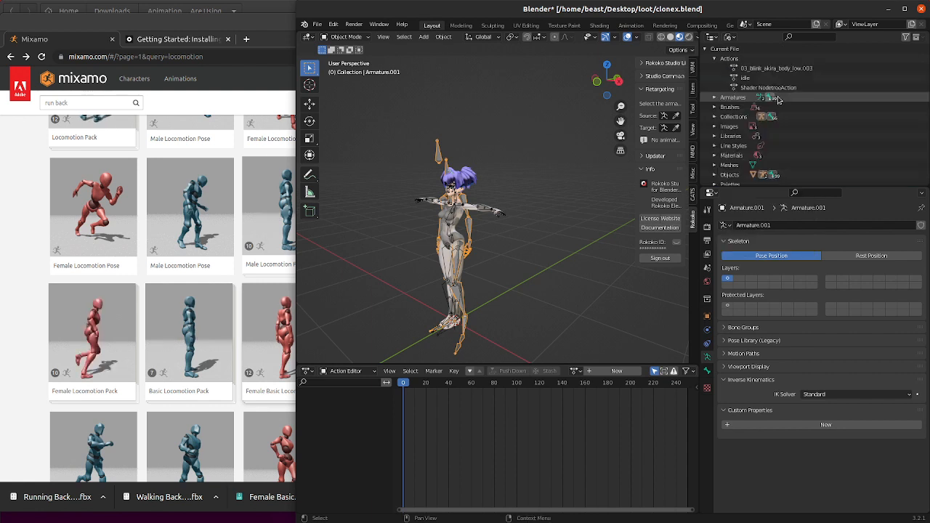
right_click(813, 88)
left_click(813, 88)
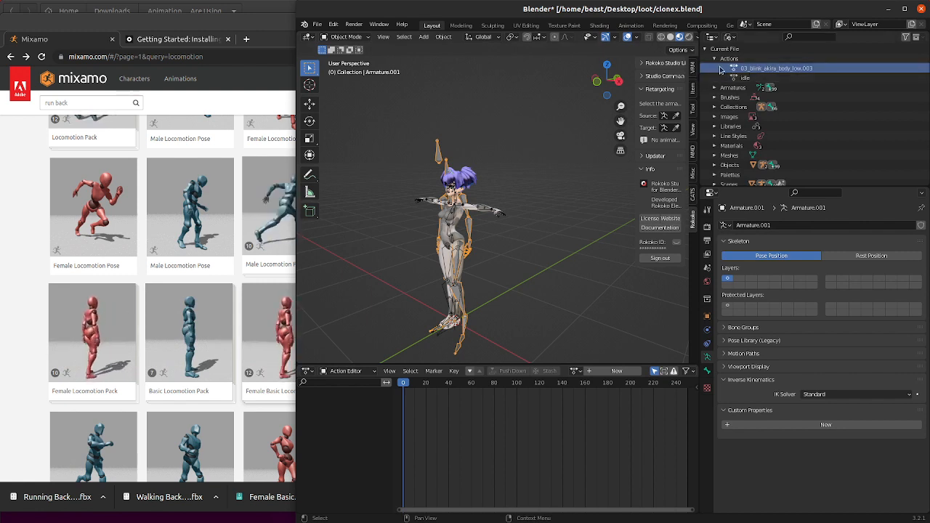
- Rename the 03_blink_akira_body_low.003 action to blink, and return the outliner to View Layer display mode
double_click(759, 68)
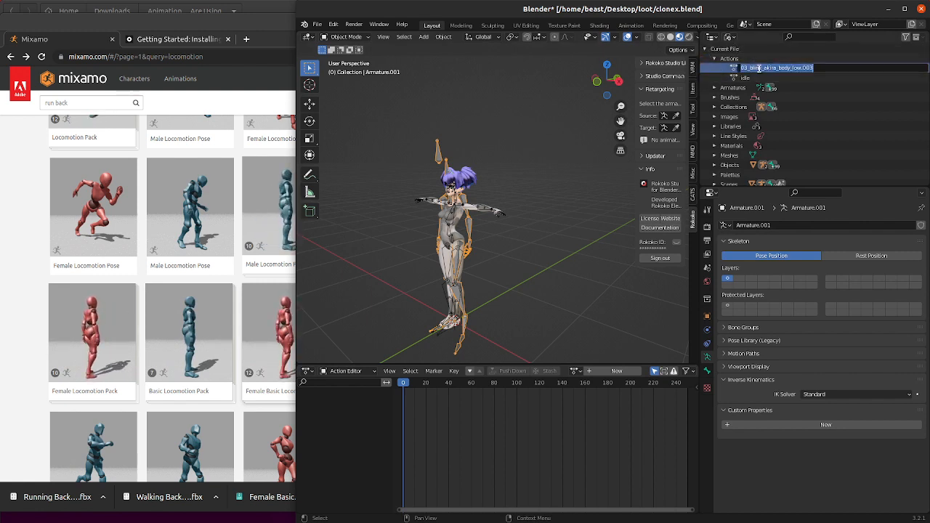
key("Return")
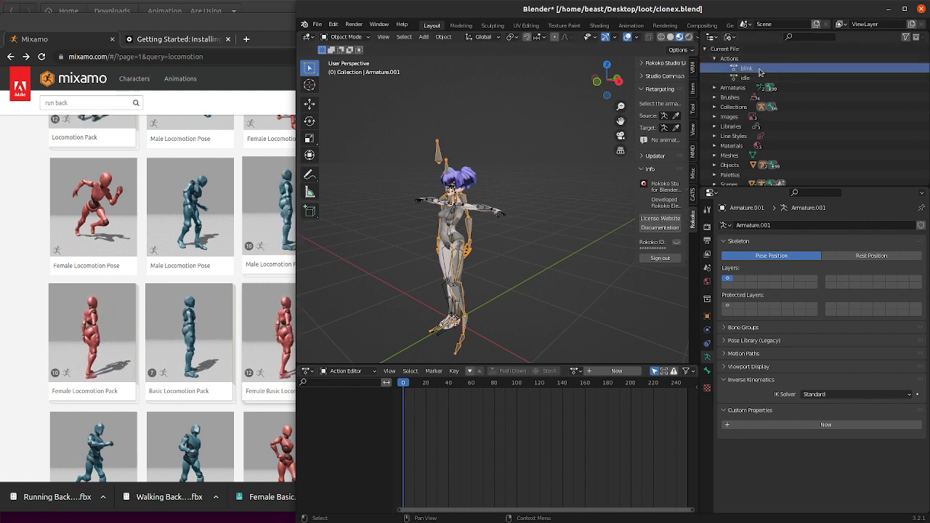
left_click(730, 36)
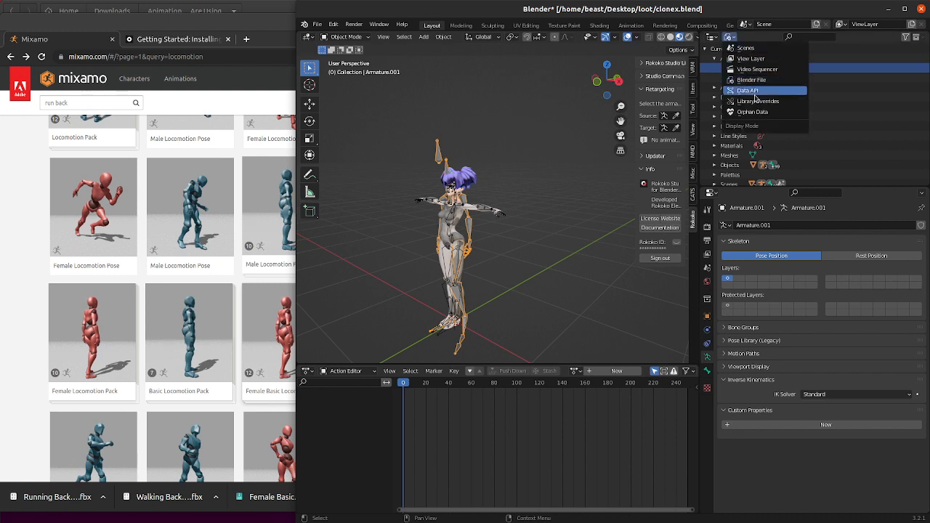
left_click(750, 59)
left_click(807, 107)
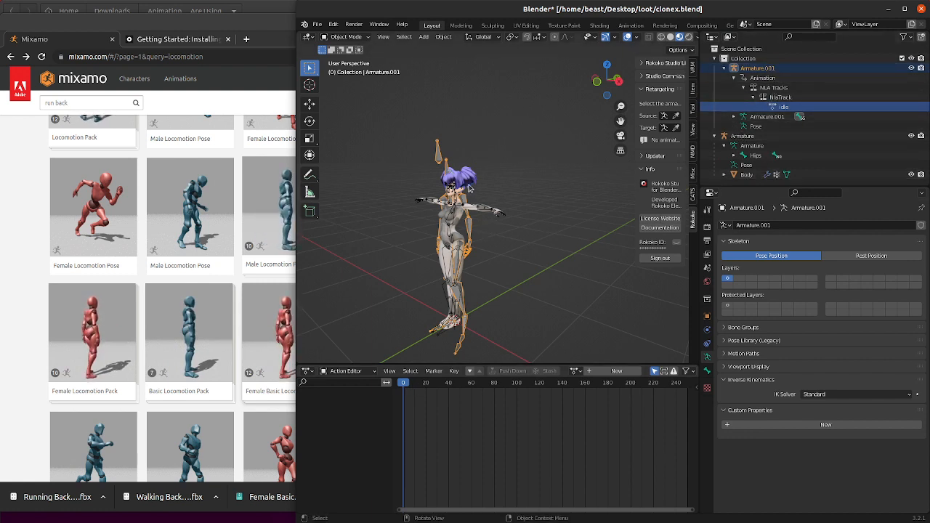
- Rename the imported Armature.001 object to Source, and widen the Rokoko sidebar
double_click(798, 68)
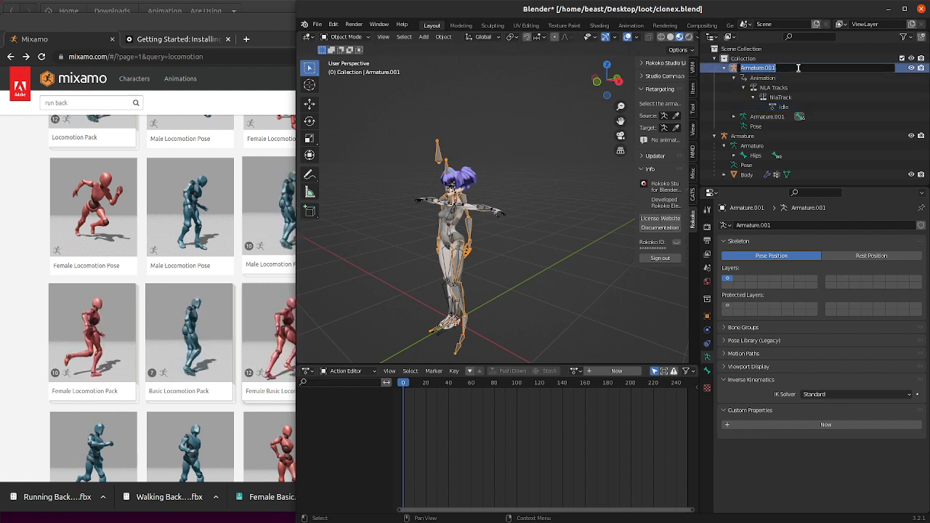
type("Dle")
key("BackSpace")
key("BackSpace")
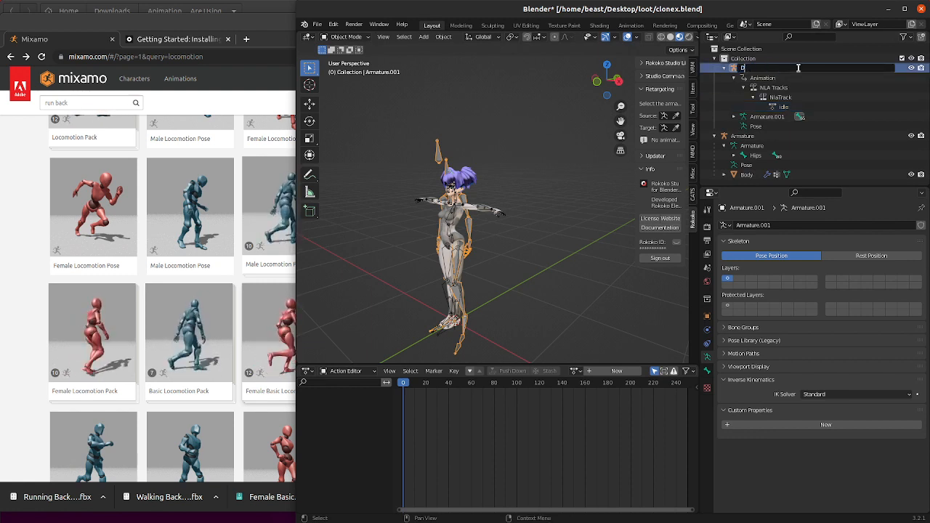
key("BackSpace")
type("Source")
key("Return")
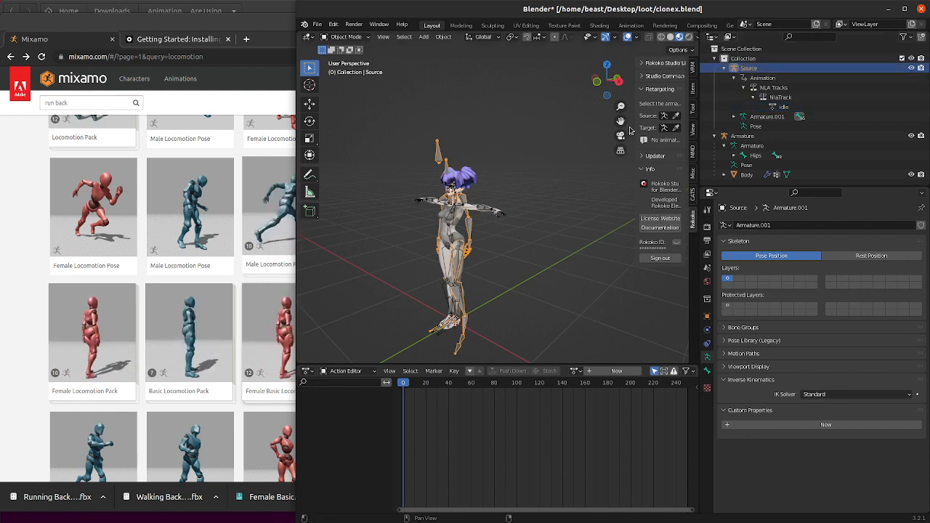
left_click_drag(634, 125, 551, 125)
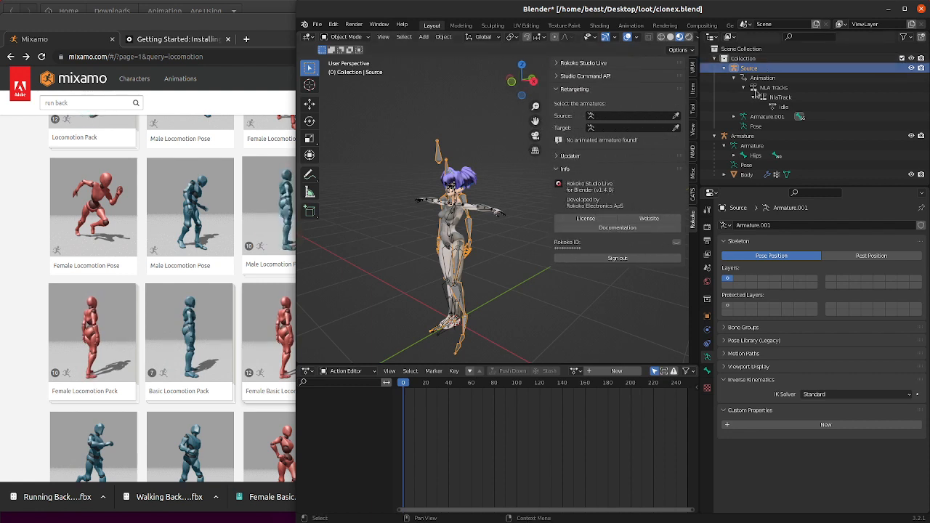
- Switch the Action Editor to Dope Sheet mode and advance the animation five frames in a near-front view
left_click(308, 371)
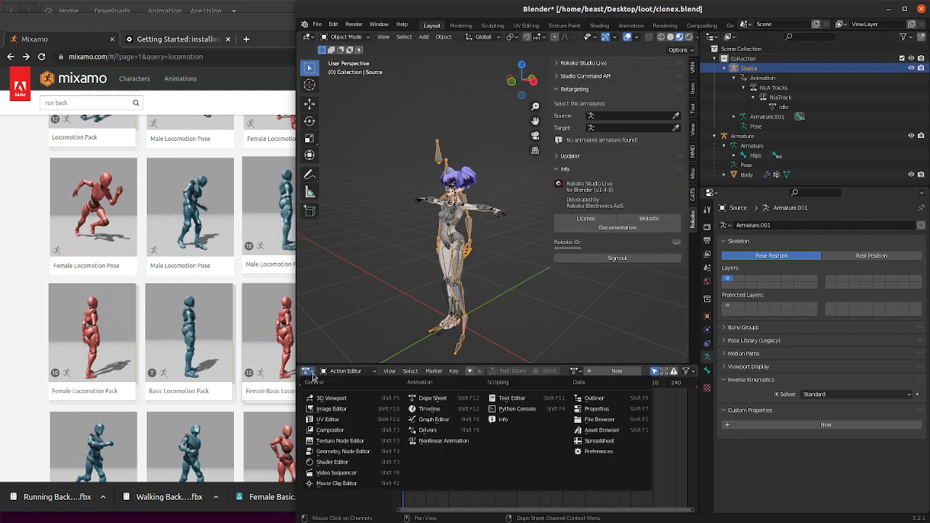
left_click(341, 372)
left_click(351, 383)
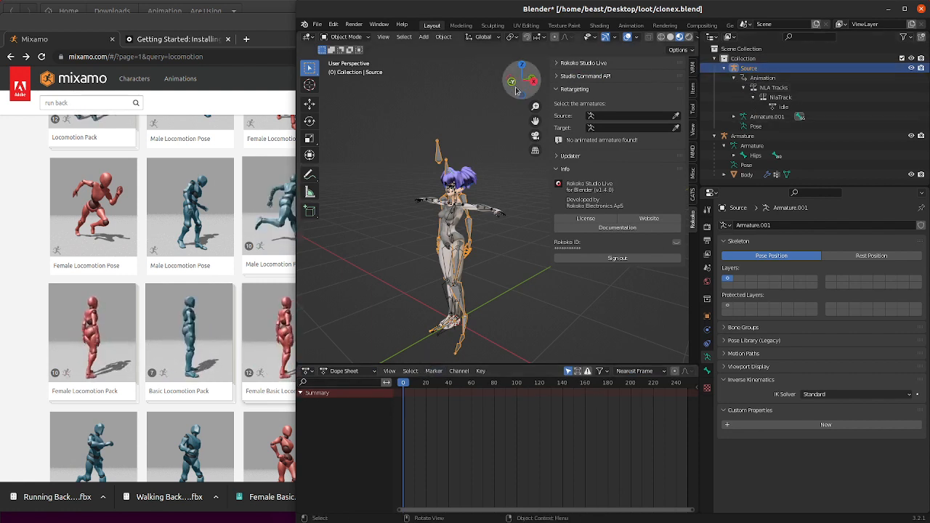
left_click_drag(517, 87, 520, 95)
key("Right")
key("Right")
key("Right")
key("Right")
key("Right")
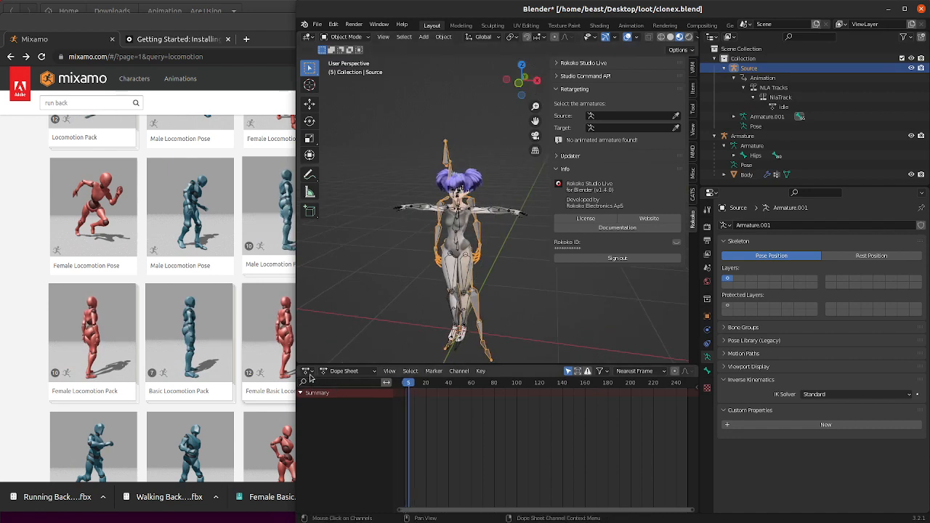
- Return to Action Editor mode, assign the idle action to the Source armature, and scrub to about frame 150
left_click(344, 372)
left_click(349, 393)
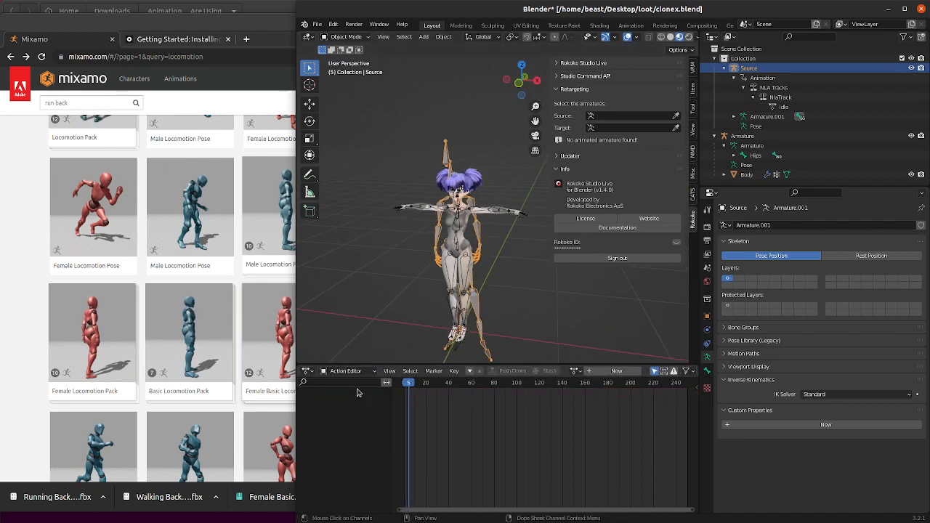
left_click(574, 371)
left_click(581, 385)
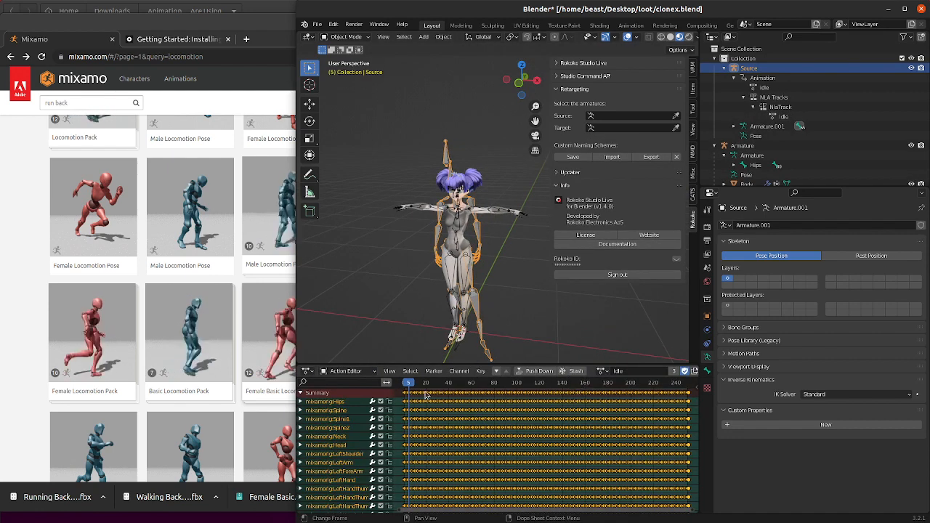
left_click_drag(407, 386, 649, 386)
left_click_drag(509, 386, 574, 390)
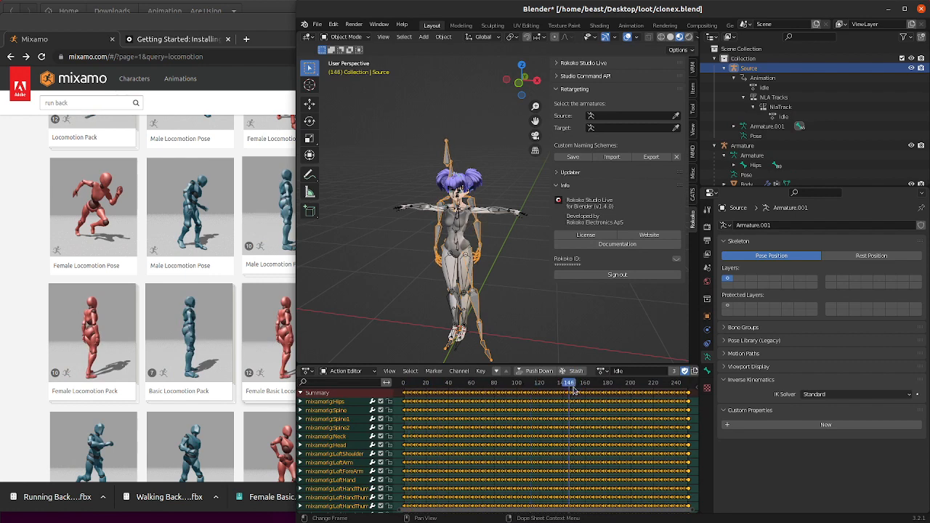
- Expand the mixamorig:Hips channels, enlarge the Action Editor upward, and select the hips' X Location channel
left_click(300, 402)
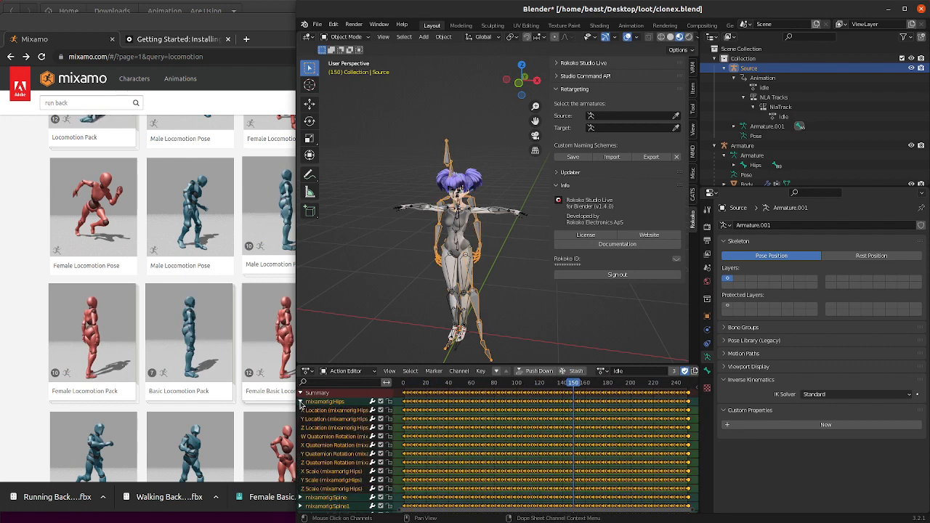
left_click(334, 471)
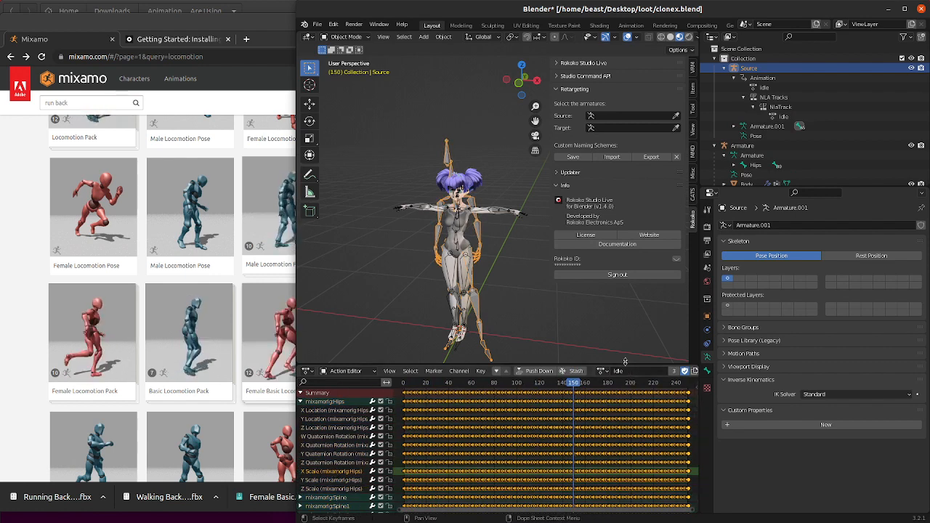
left_click_drag(625, 364, 618, 275)
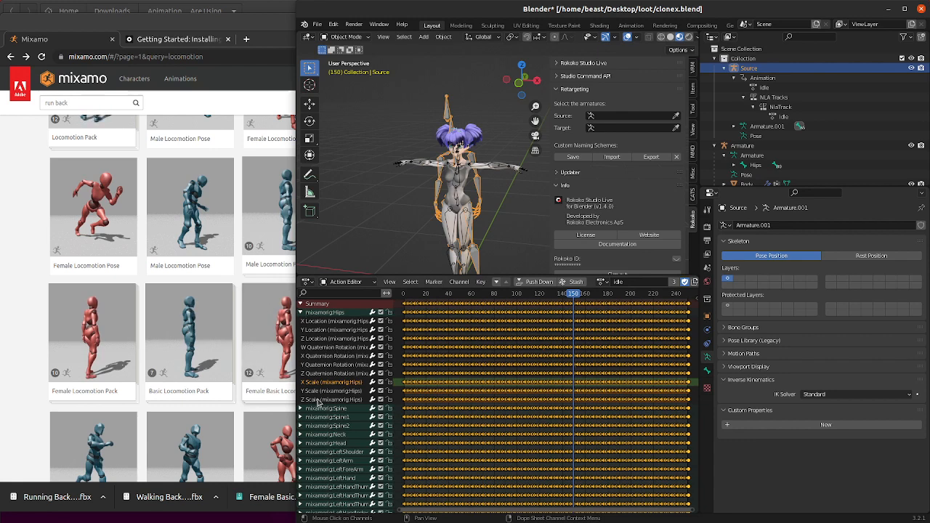
left_click(336, 321)
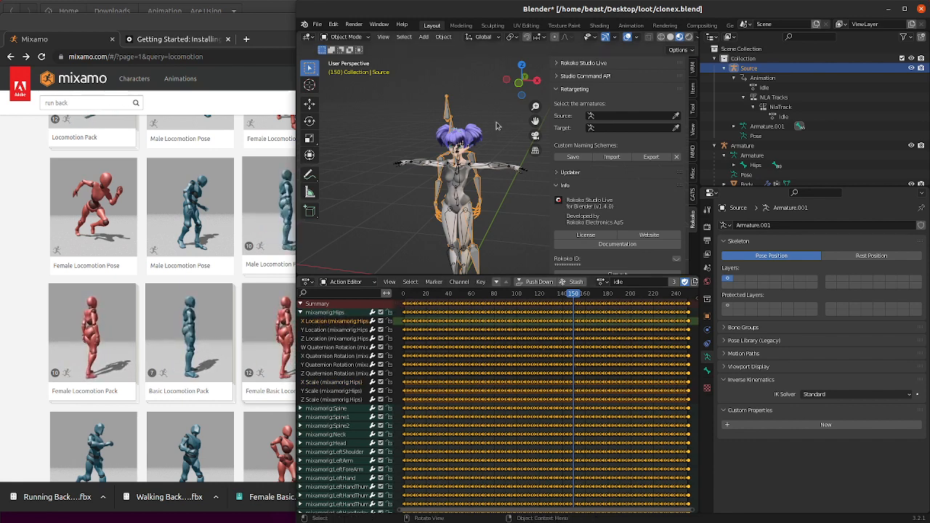
- Examine the hips' X Scale and X Location channels and the expanded mixamorig:Spine channels against the armature
scroll(486, 197, "down", 3)
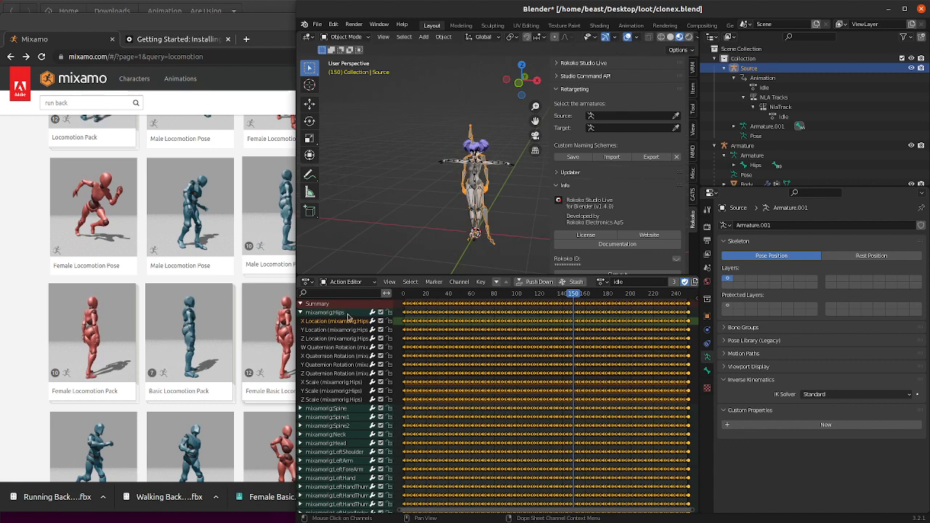
scroll(471, 193, "up", 4)
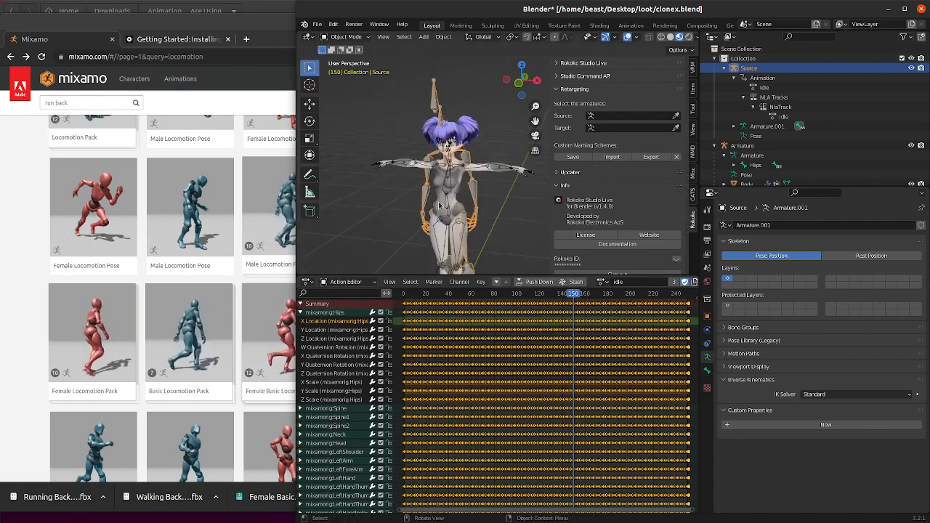
scroll(480, 178, "down", 1)
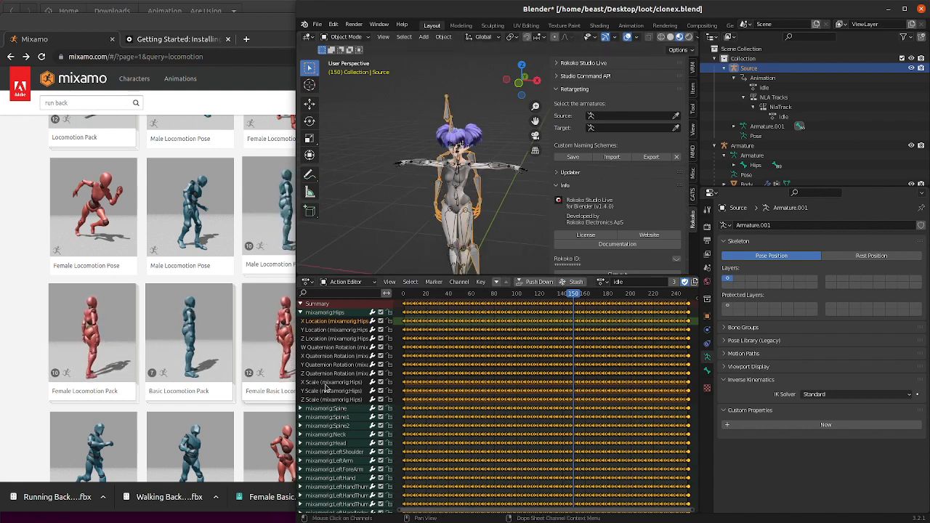
left_click(326, 384)
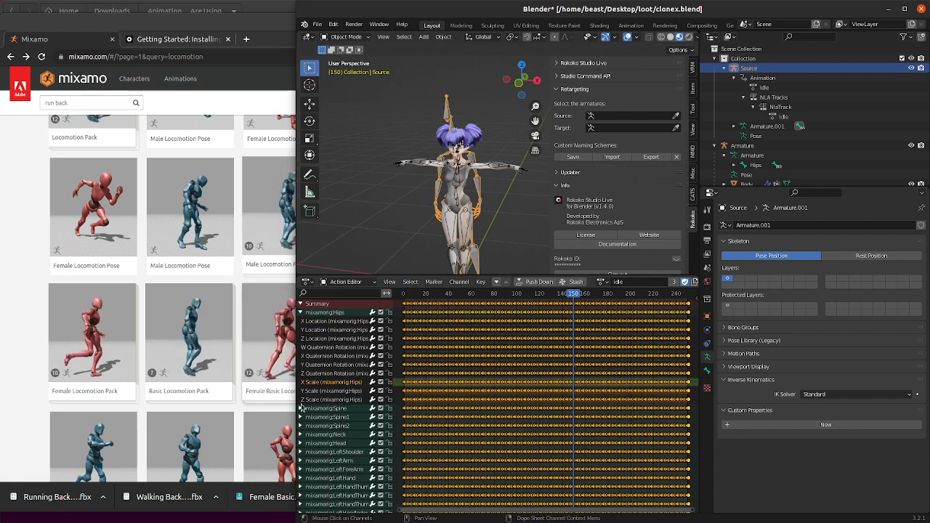
left_click(300, 408)
left_click(330, 321)
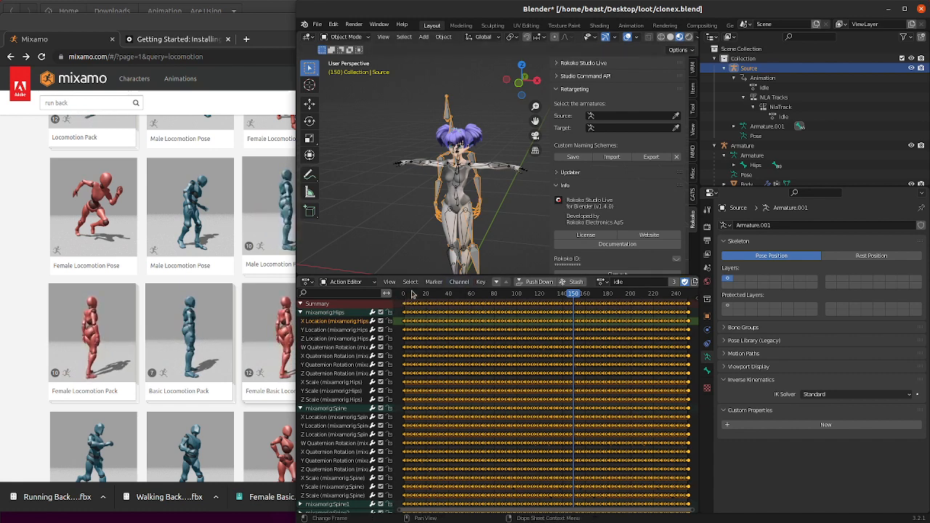
- Scrub the idle action to about frame 229 and return it to frame 0 to compare the armature's poses
left_click_drag(412, 293, 663, 293)
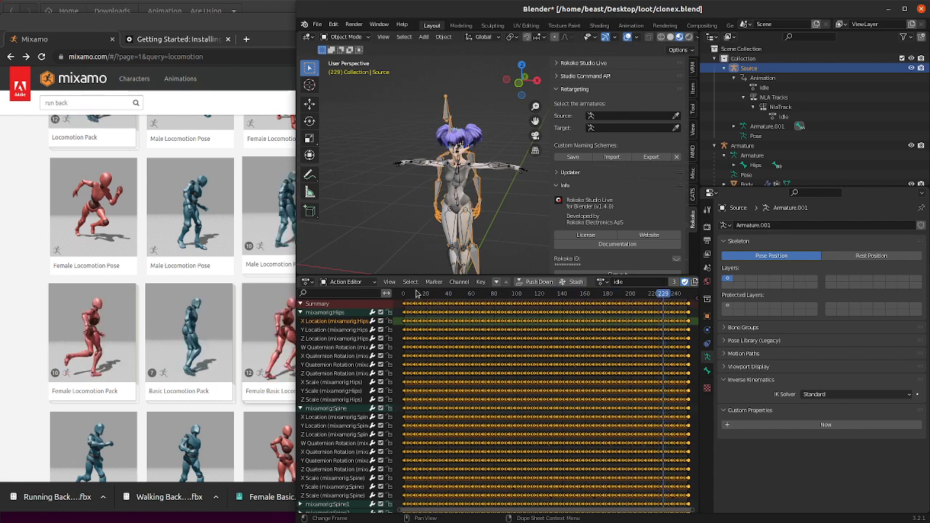
left_click(416, 294)
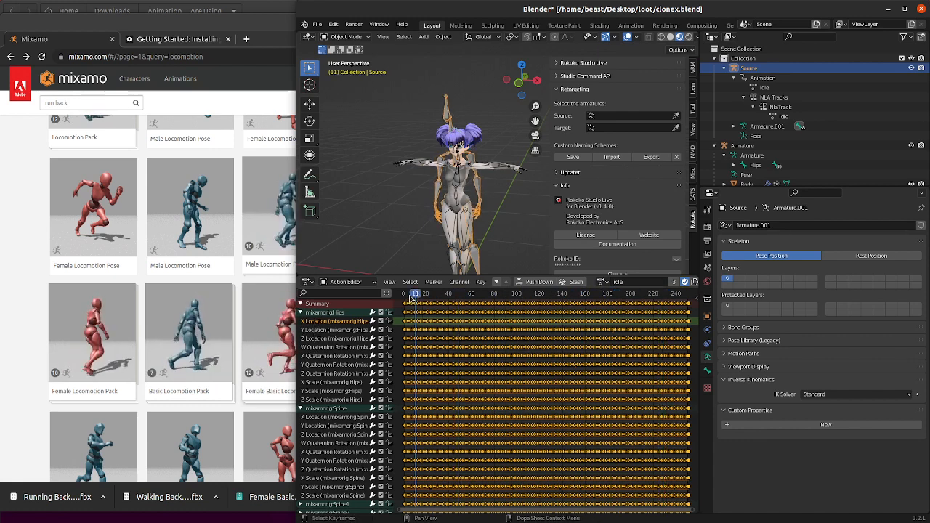
left_click_drag(411, 293, 403, 293)
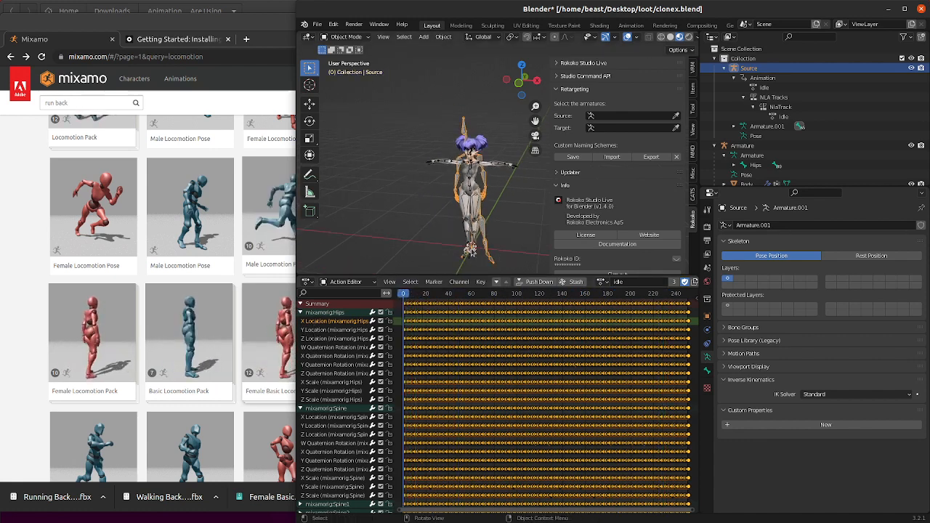
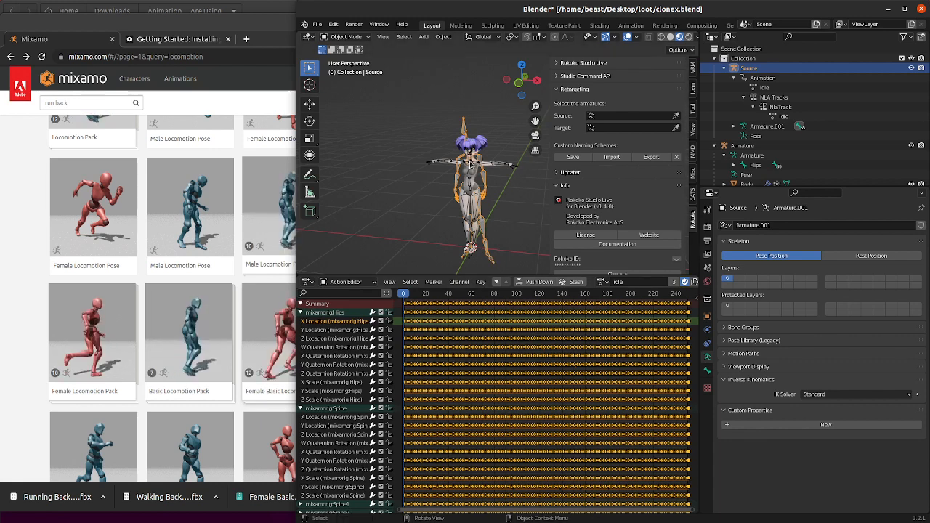
scroll(519, 175, "down", 3)
scroll(497, 176, "up", 2)
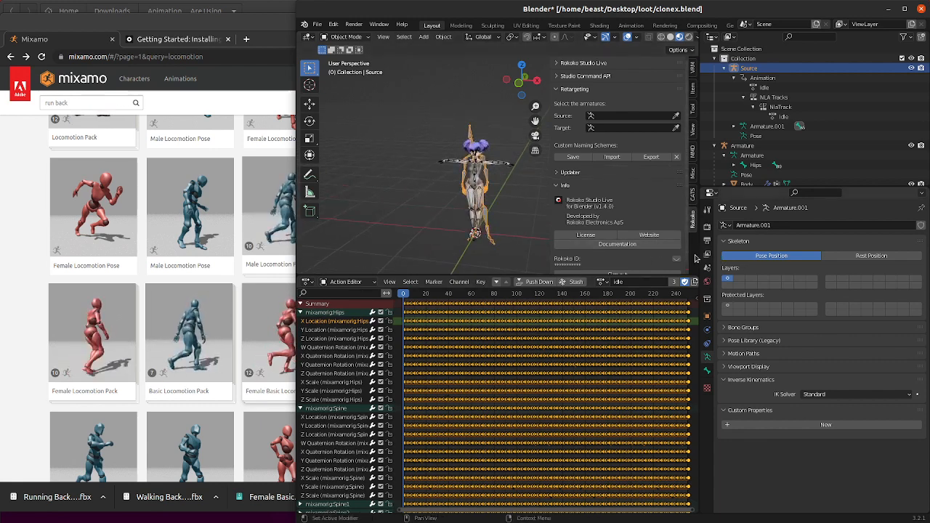
- Inspect the mixamorig:Hips X Scale, location and W Quaternion Rotation channels against the armature
left_click(338, 383)
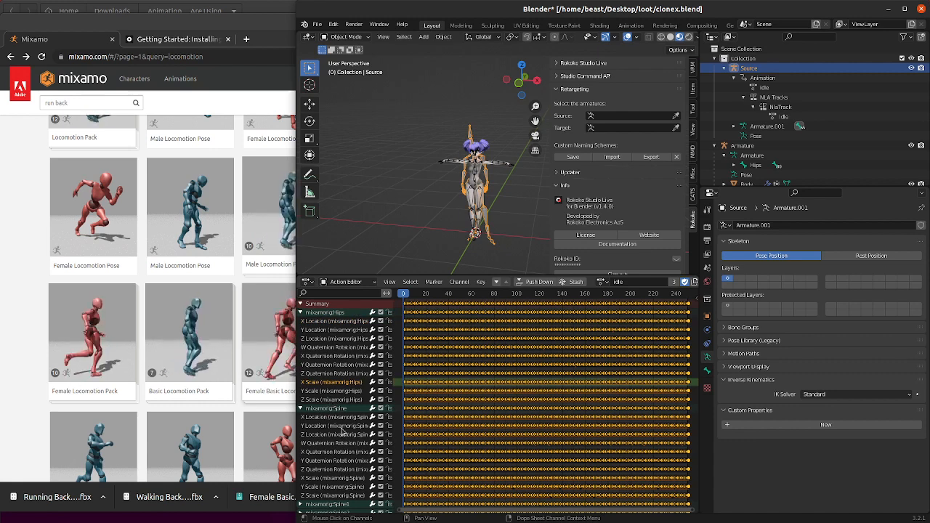
left_click(335, 321)
left_click(339, 347, "shift")
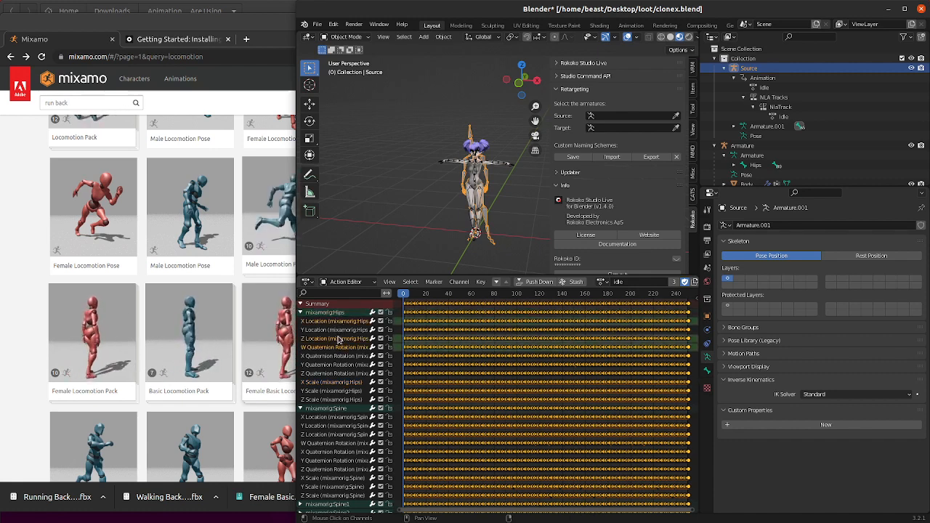
left_click(339, 331)
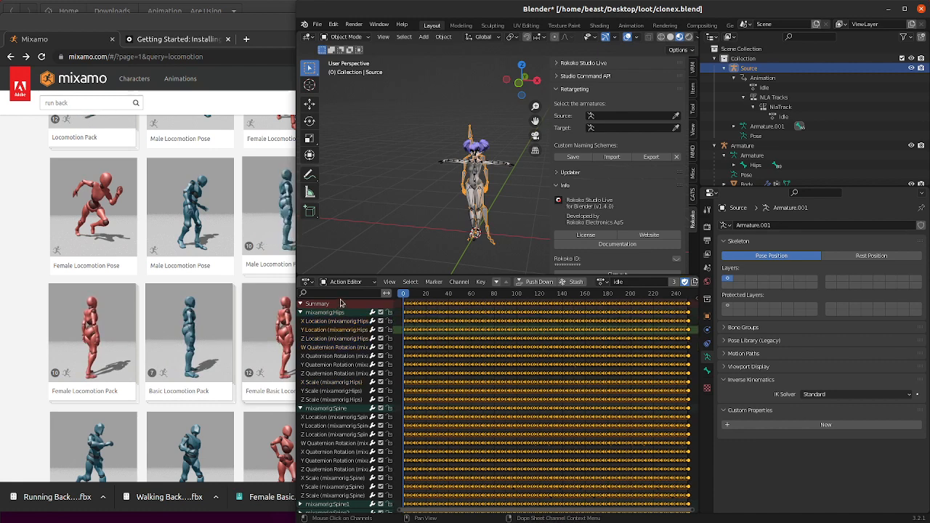
scroll(479, 193, "up", 2)
scroll(478, 193, "up", 2)
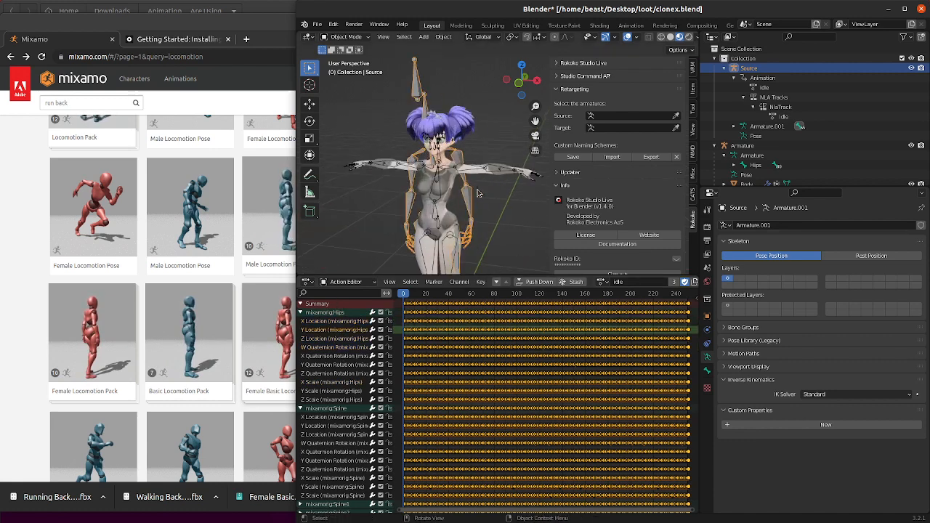
scroll(465, 194, "down", 2)
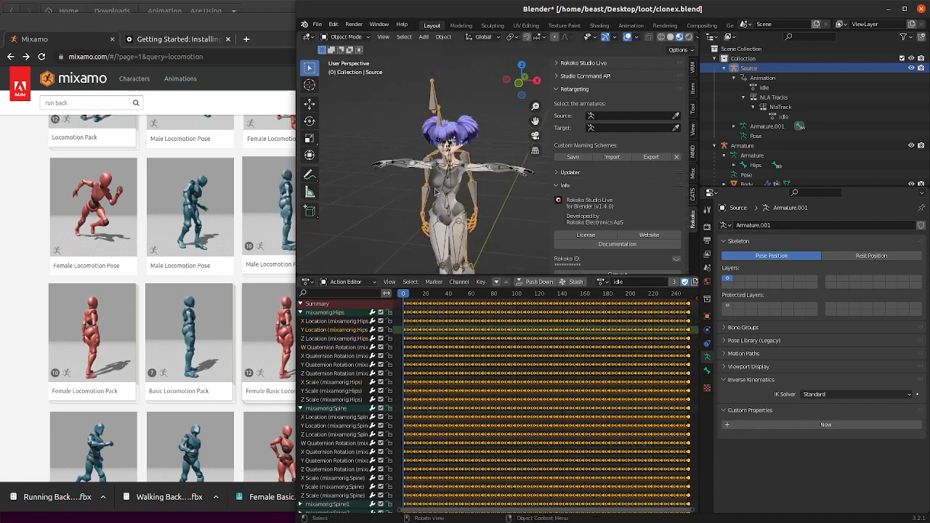
- Delete the X, Y and Z Scale channels of mixamorig:Hips from the idle action
left_click(349, 381)
left_click(334, 399, "shift")
left_click(356, 393, "shift")
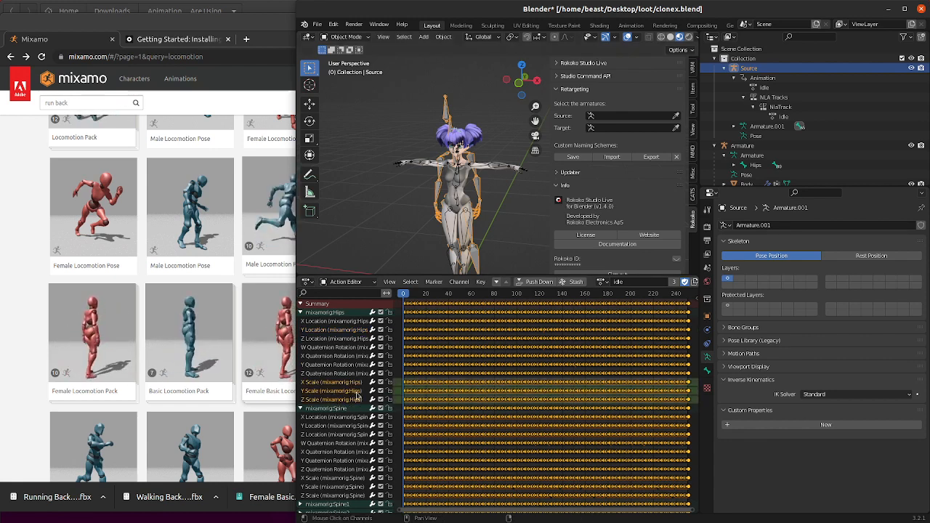
scroll(472, 179, "up", 1)
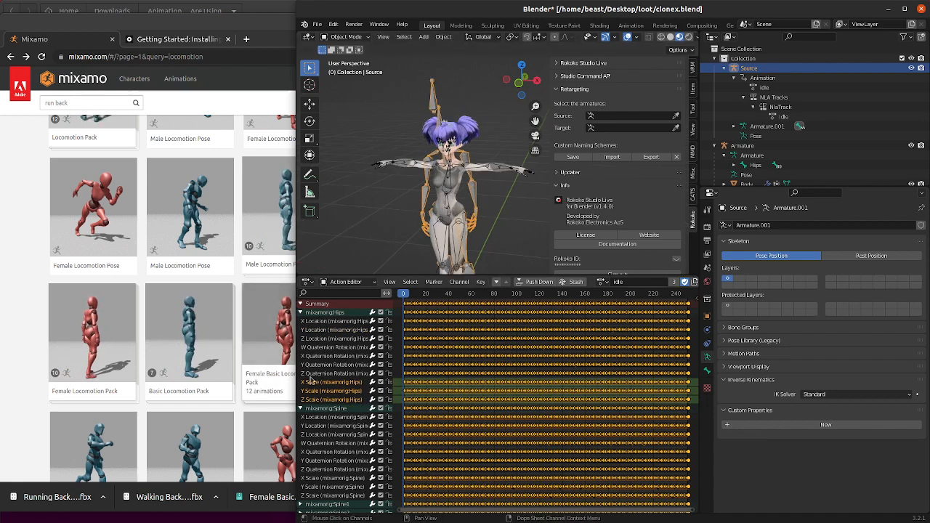
key("x")
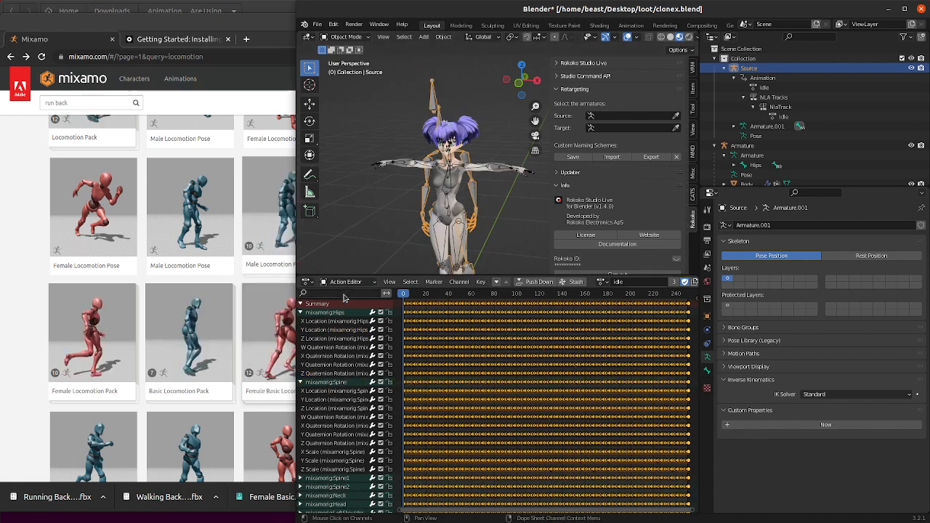
- Filter the idle action's channels by "scale", expand mixamorig:Spine1 and bring the full keyframe range into view
scroll(346, 455, "down", 10)
scroll(345, 454, "up", 10)
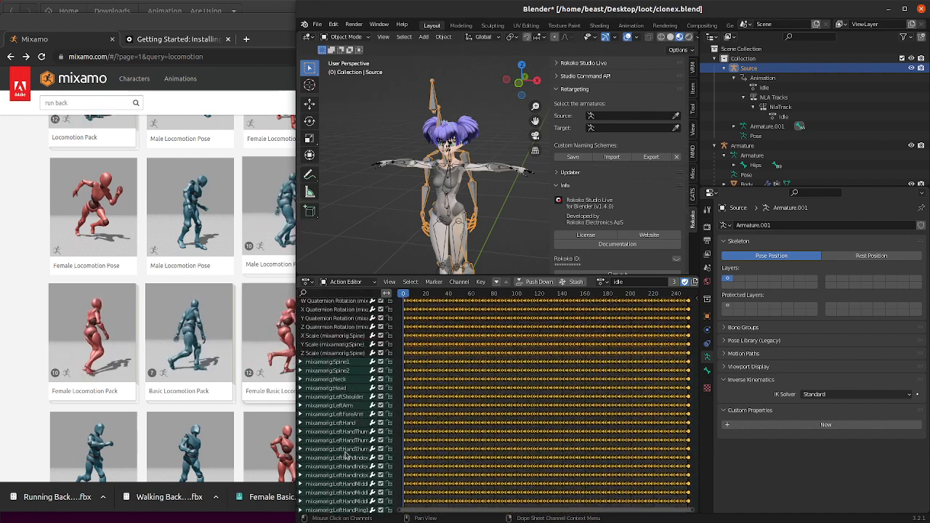
type("scale")
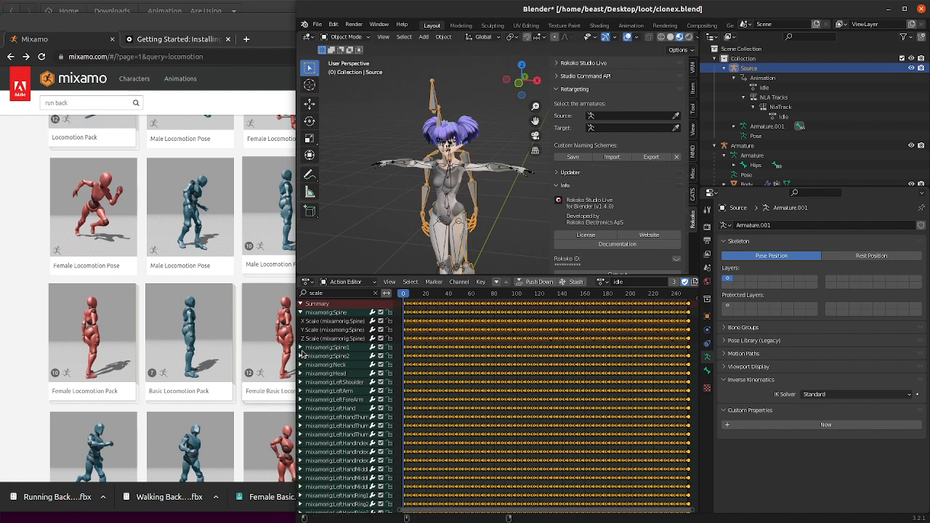
left_click(301, 349)
left_click(399, 348)
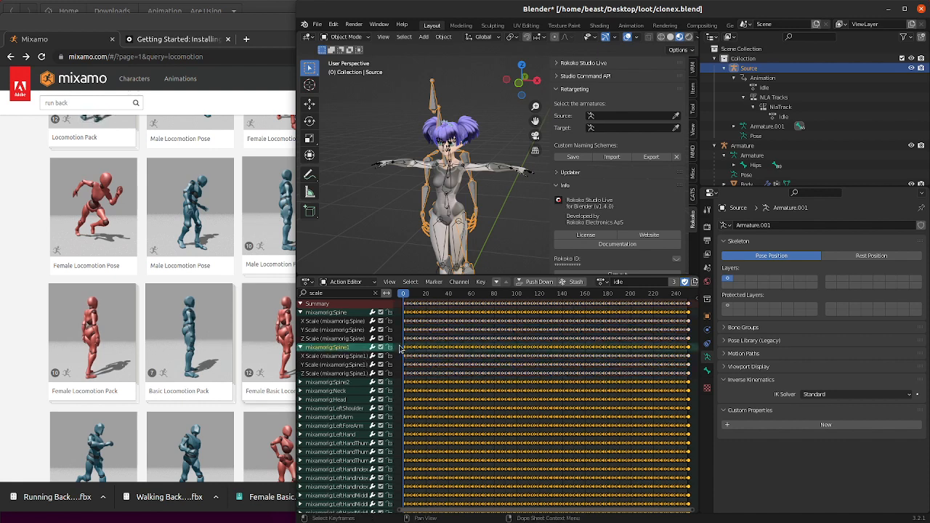
scroll(461, 385, "down", 6)
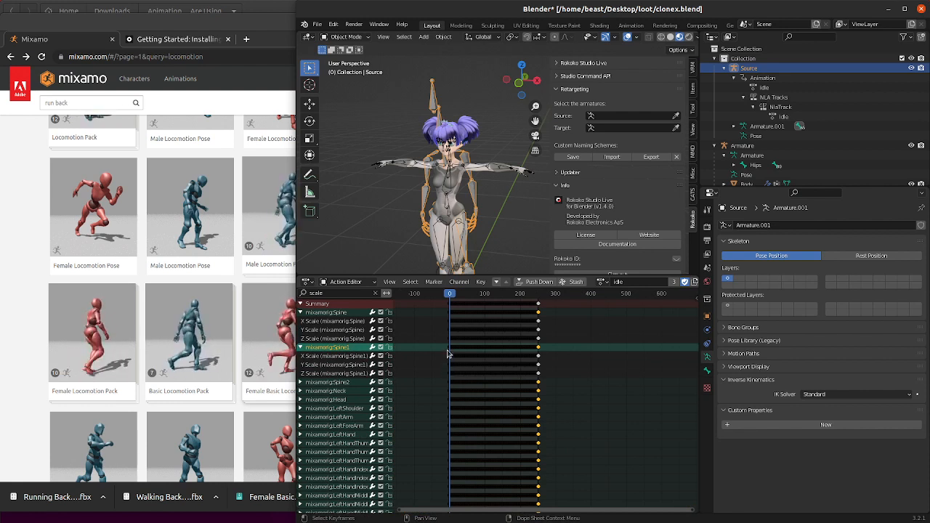
- Delete the scale keyframes of the listed channel groups from mixamorig:Spine down through the visible left-hand bones
left_click(346, 322)
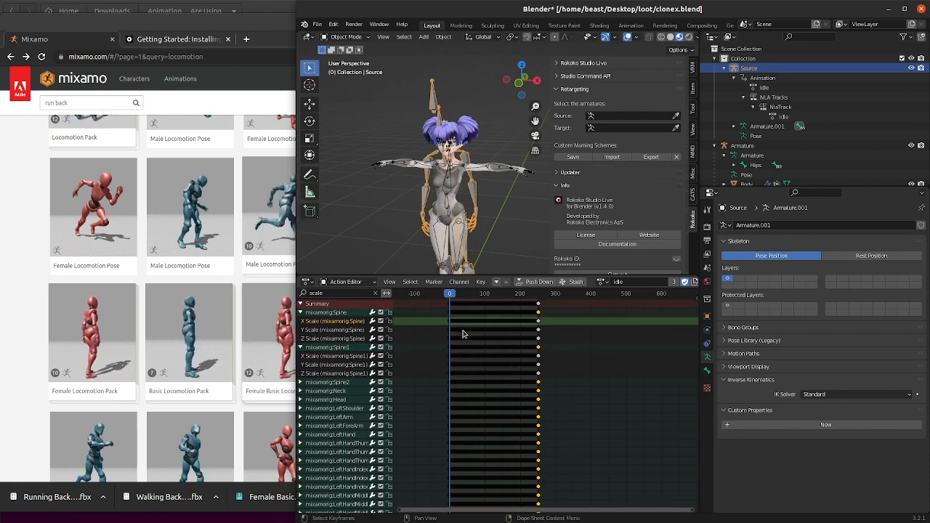
left_click_drag(443, 313, 565, 507)
key("x")
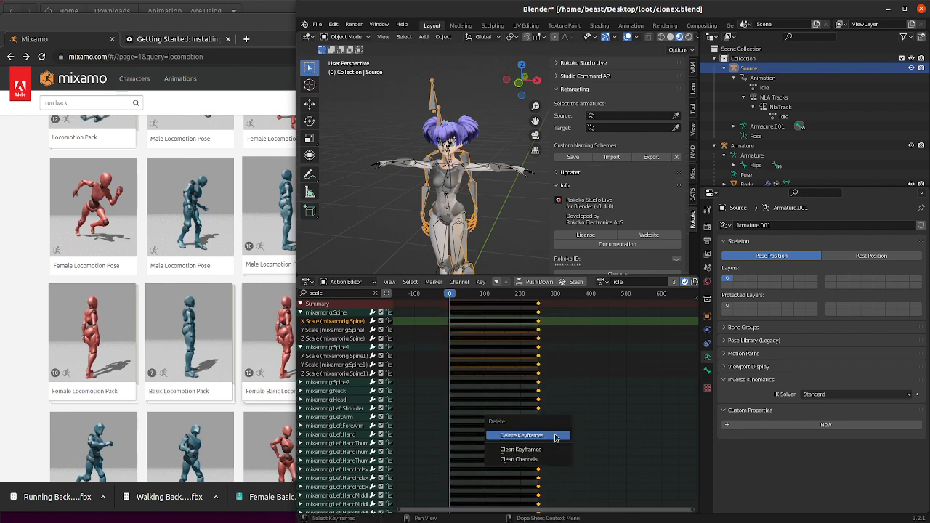
left_click(555, 436)
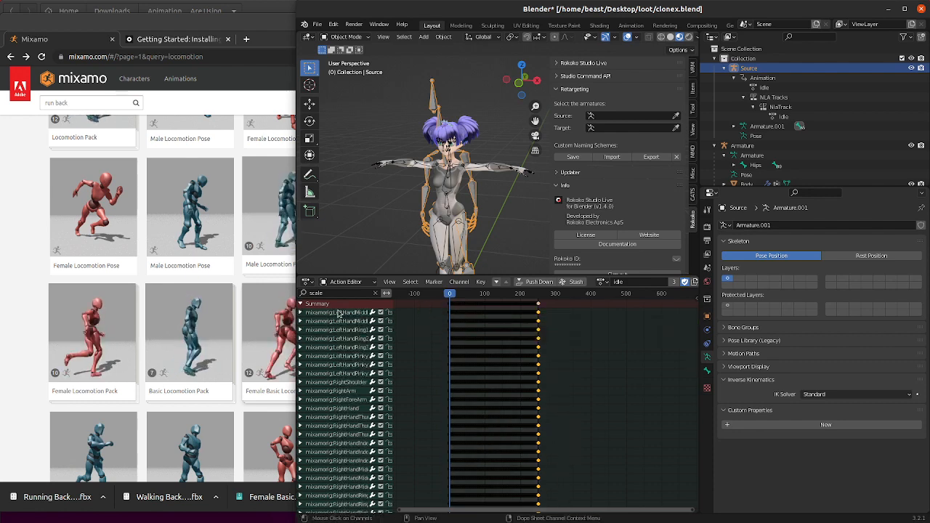
- Clear the channel filter, filter by "scale" again, and enlarge the Action Editor upward to show all remaining groups
left_click(375, 293)
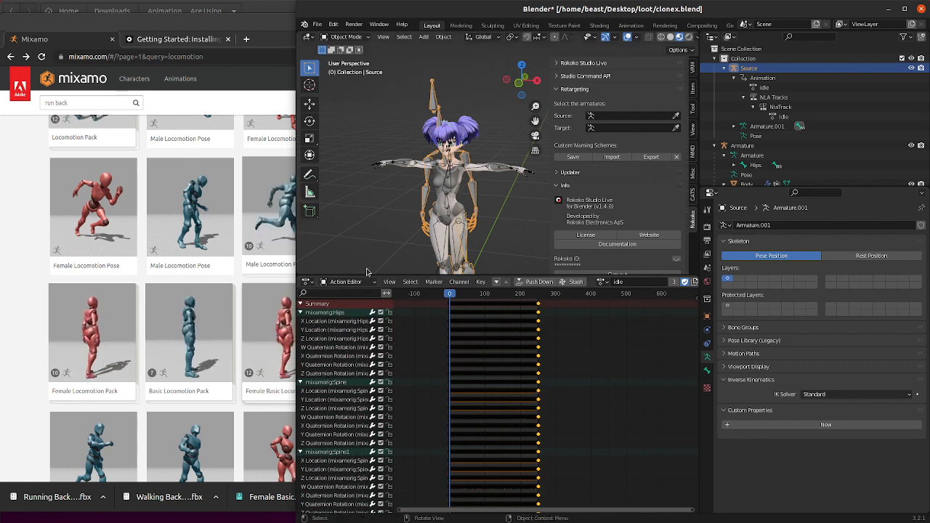
type("scale")
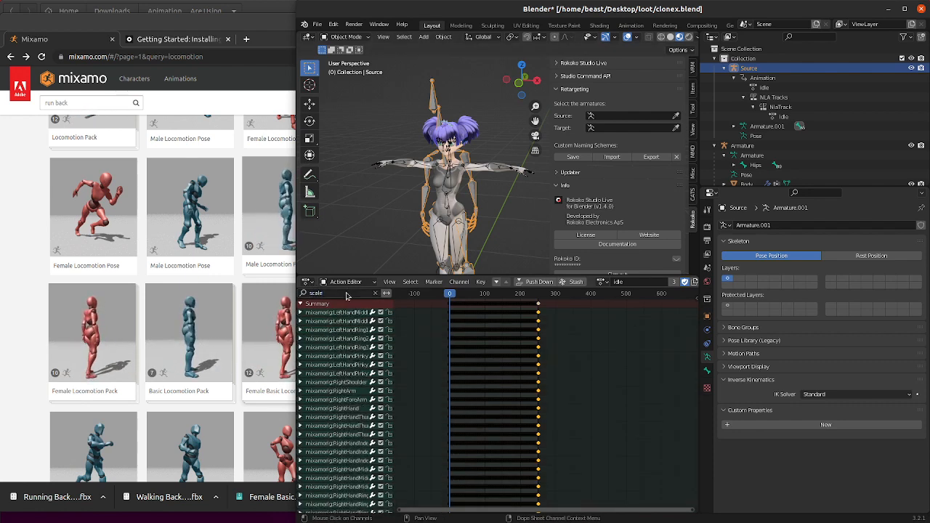
left_click(364, 320)
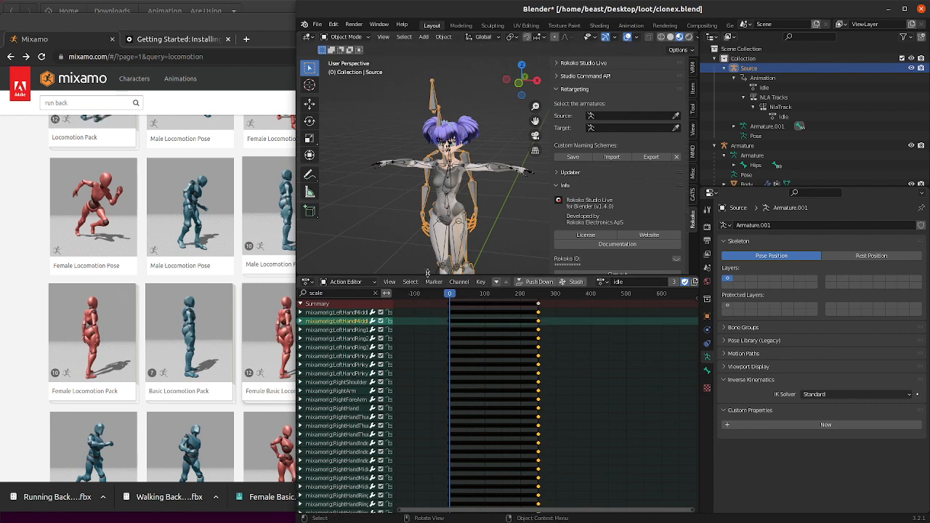
left_click_drag(427, 273, 428, 128)
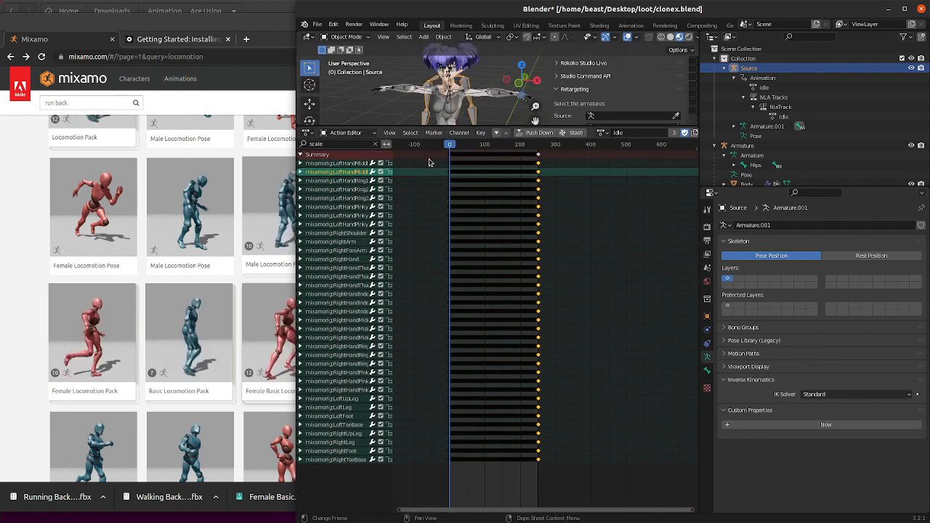
- Try to delete the scale keyframes from the remaining hand, arm and leg channel groups, and undo the deletion
left_click(431, 162)
key("b")
left_click_drag(431, 162, 566, 467)
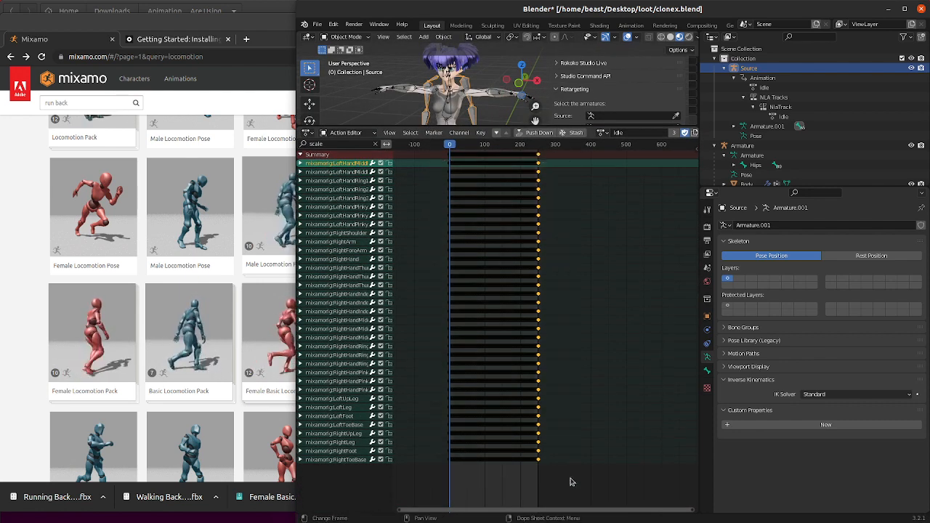
key("x")
left_click(570, 482)
key("ctrl+z")
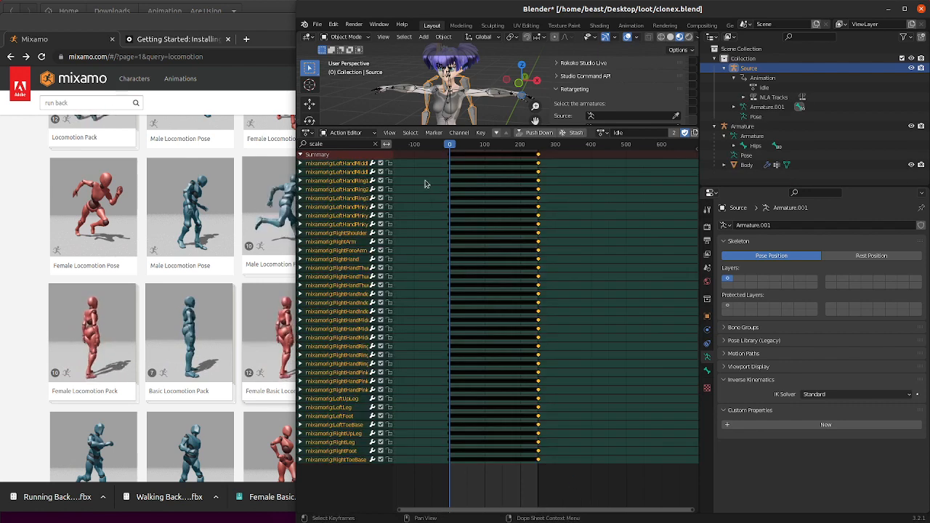
- Box-select all remaining scale keyframes, from the left-hand groups to mixamorig:RightToeBase, and delete them
left_click(429, 181)
key("b")
left_click_drag(438, 165, 619, 485)
key("x")
left_click(574, 476)
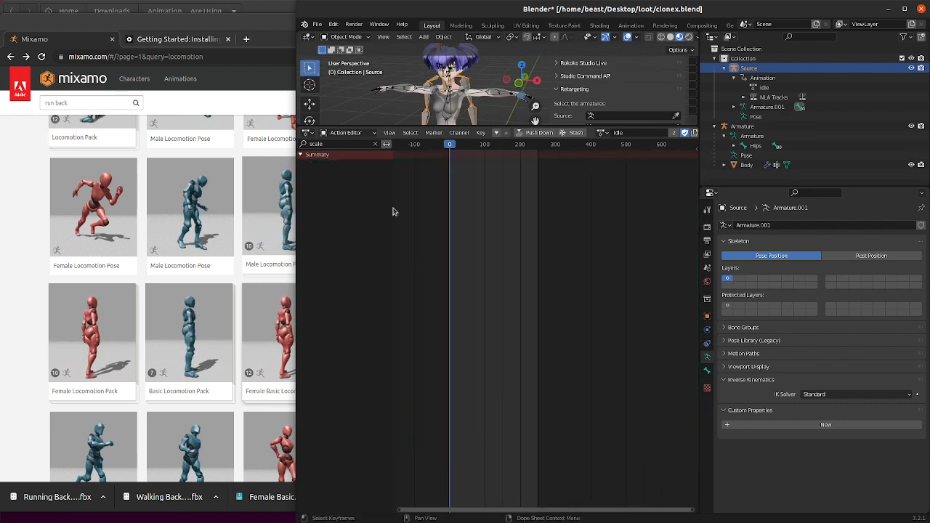
- Replace the channel filter with "location"
left_click(376, 145)
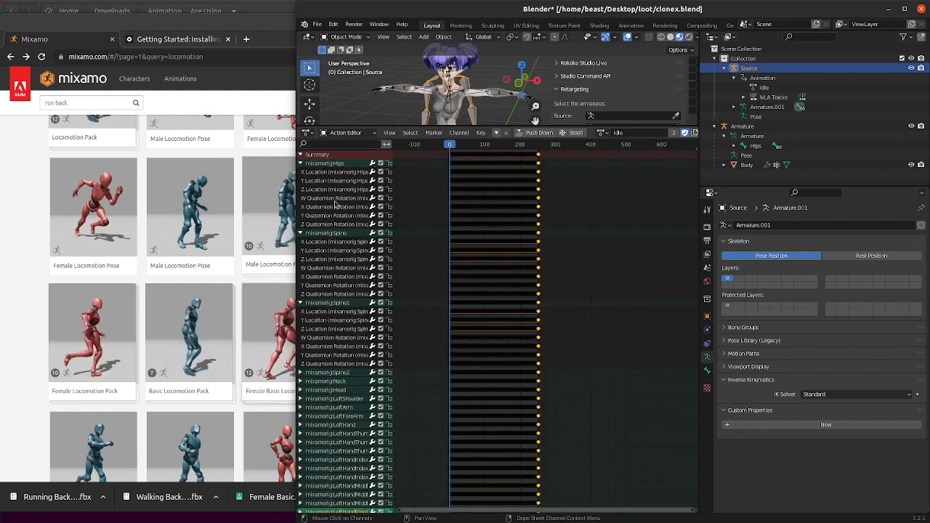
left_click(338, 142)
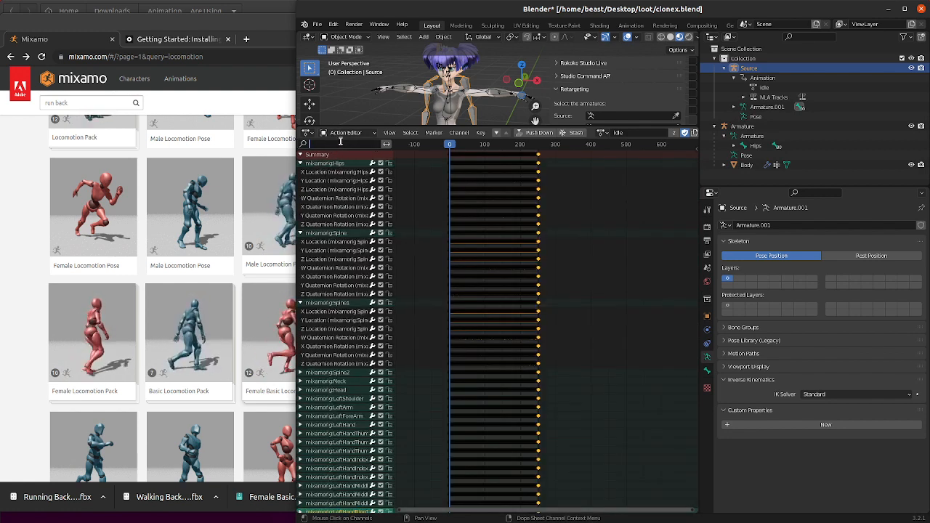
type("location")
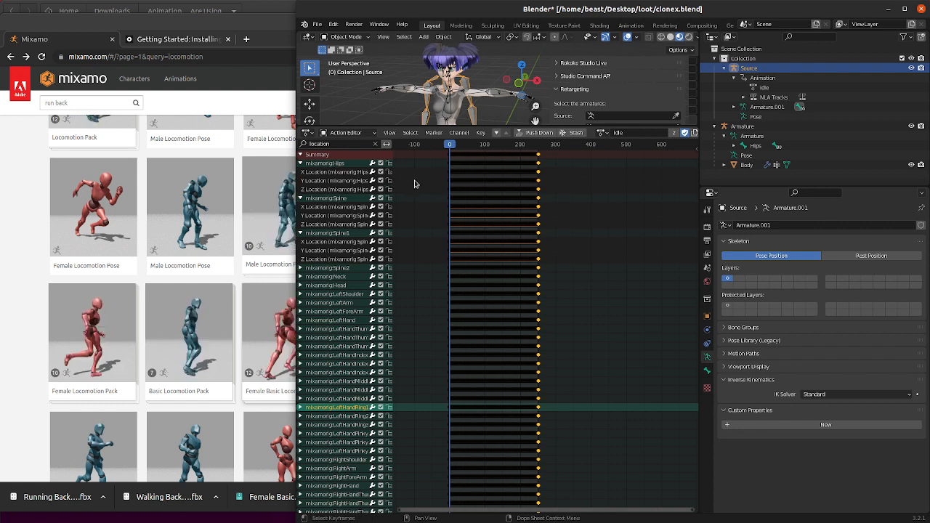
key("b")
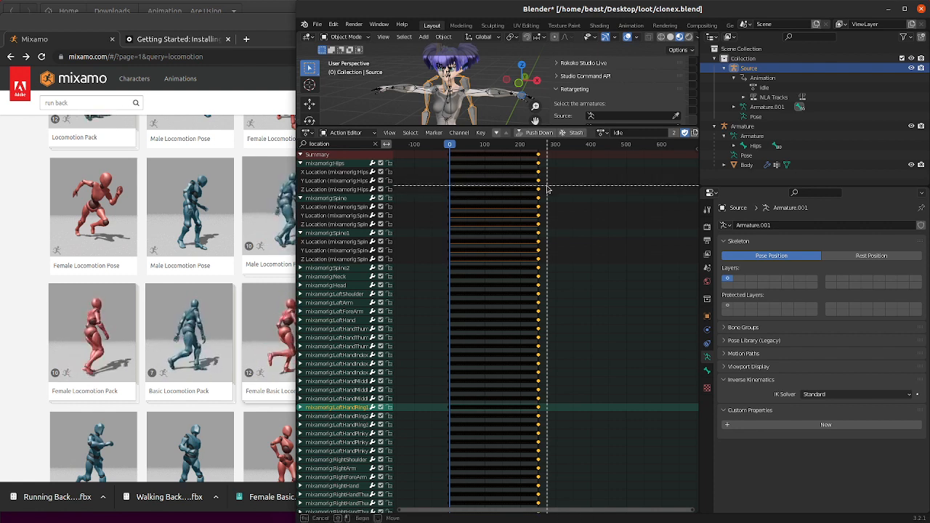
key("Escape")
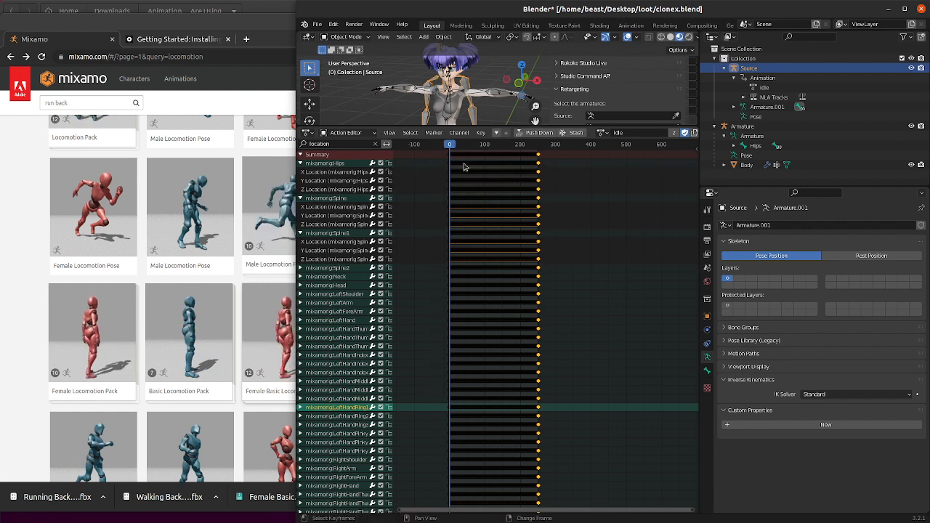
key("b")
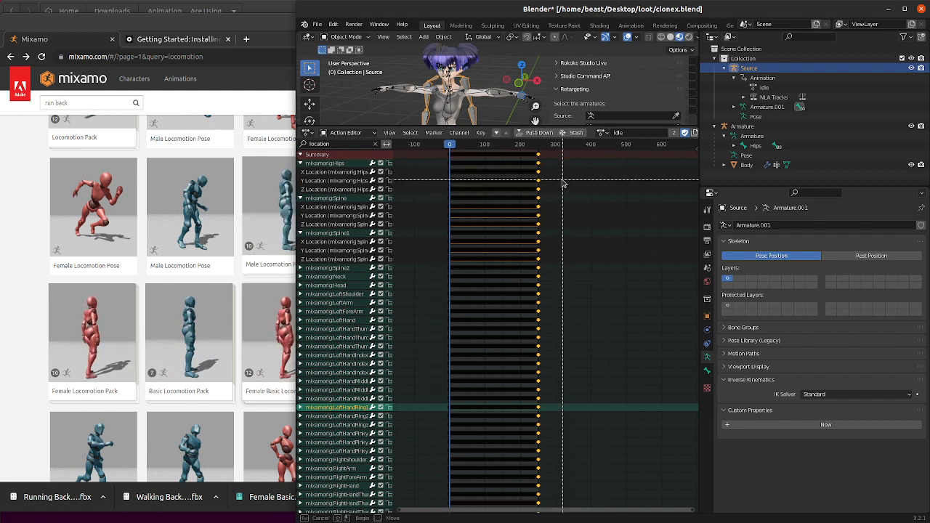
left_click_drag(521, 173, 415, 157)
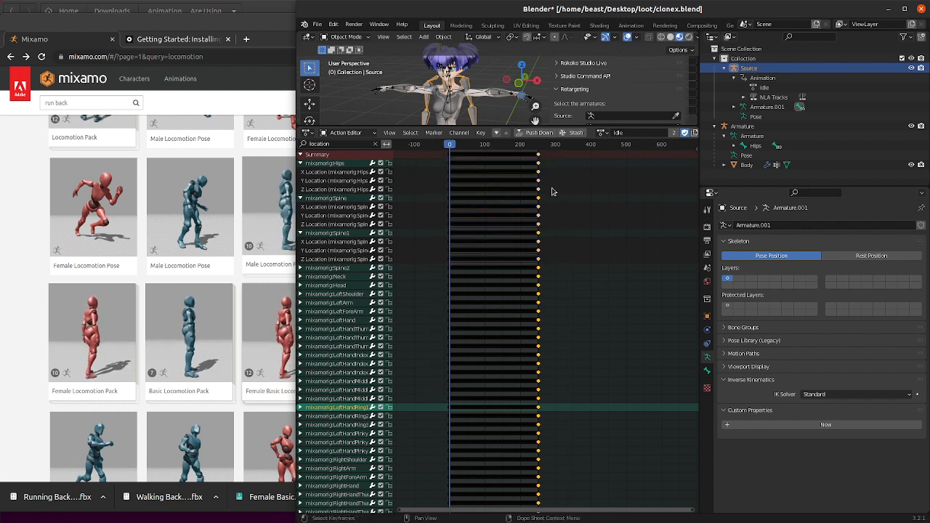
key("b")
left_click_drag(557, 192, 417, 144, "shift")
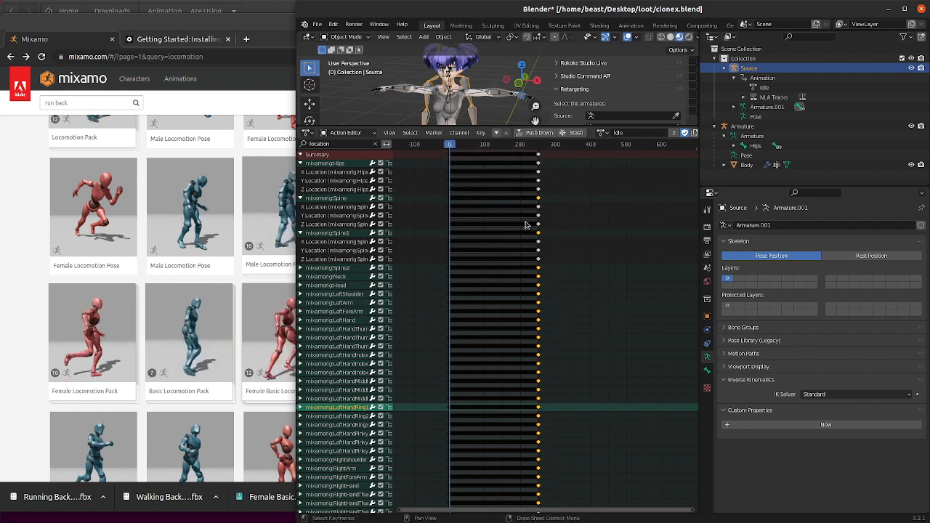
right_click(591, 305)
key("Escape")
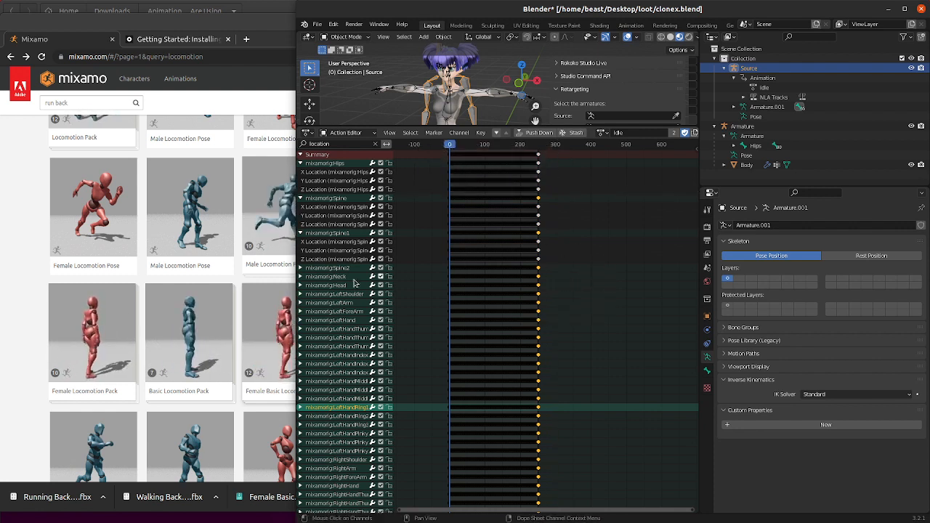
- Box-select the location keyframes of mixamorig:Spine2 and all channel groups below it, and delete them
left_click(329, 268)
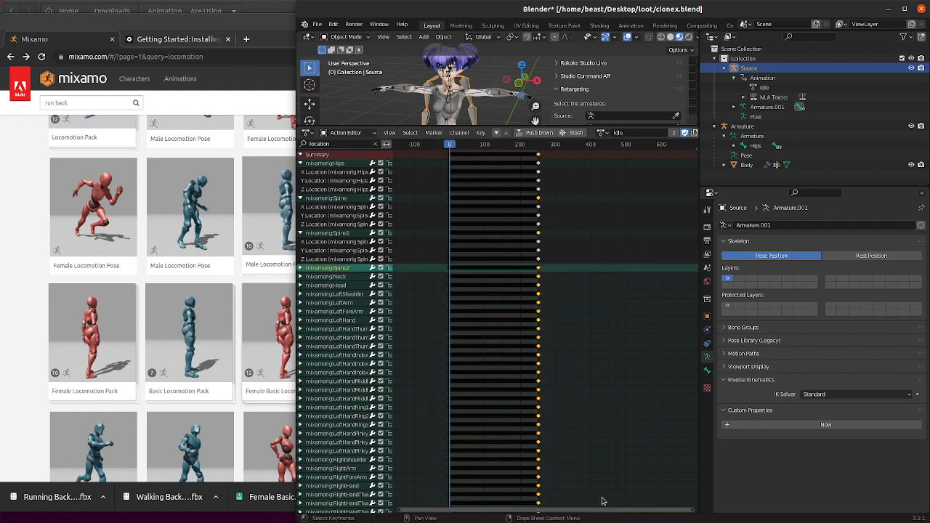
key("x")
left_click(592, 387)
left_click_drag(623, 458, 429, 266)
key("x")
left_click(429, 269)
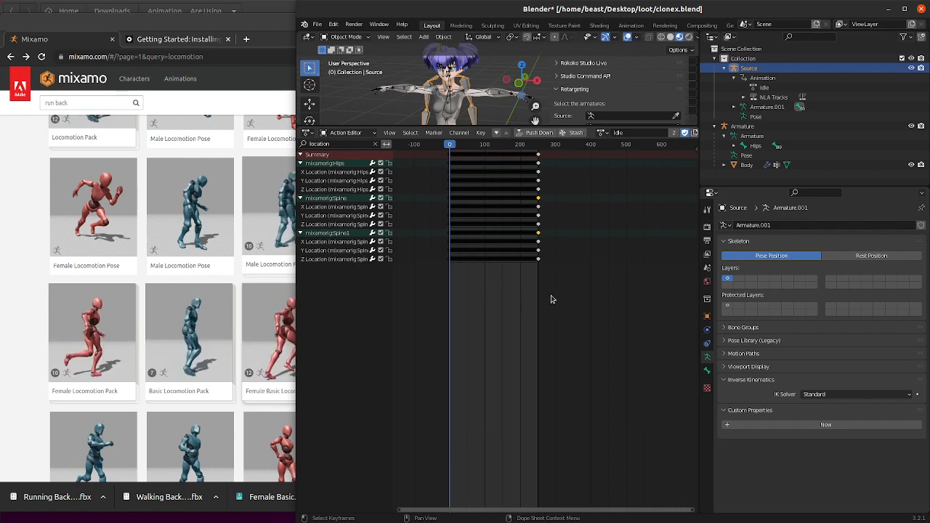
- Delete the mixamorig:Spine and mixamorig:Spine1 location keyframes, keeping those of mixamorig:Hips, and clear the channel filter
left_click_drag(586, 306, 430, 209)
key("x")
left_click(430, 210)
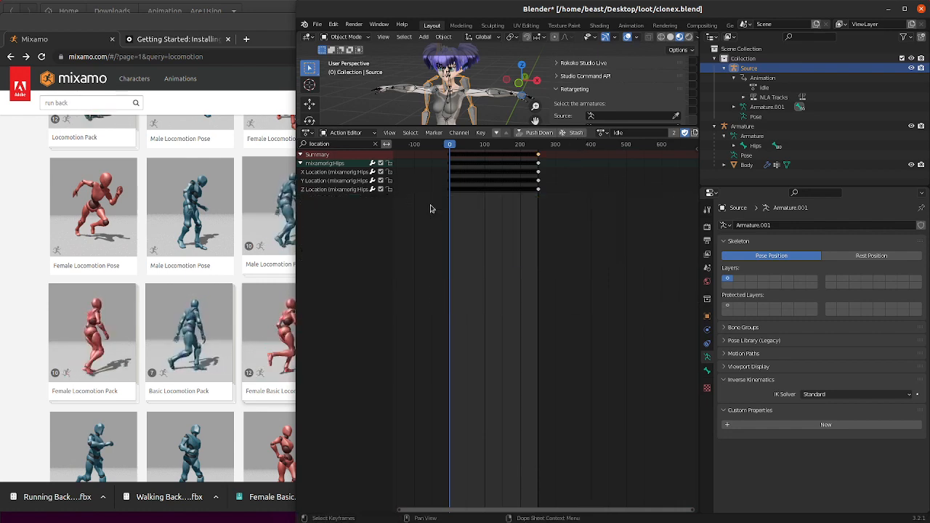
left_click(375, 144)
- Enlarge the 3D viewport, play the cleaned idle animation to check it, and return to frame 0
scroll(432, 98, "down", 2)
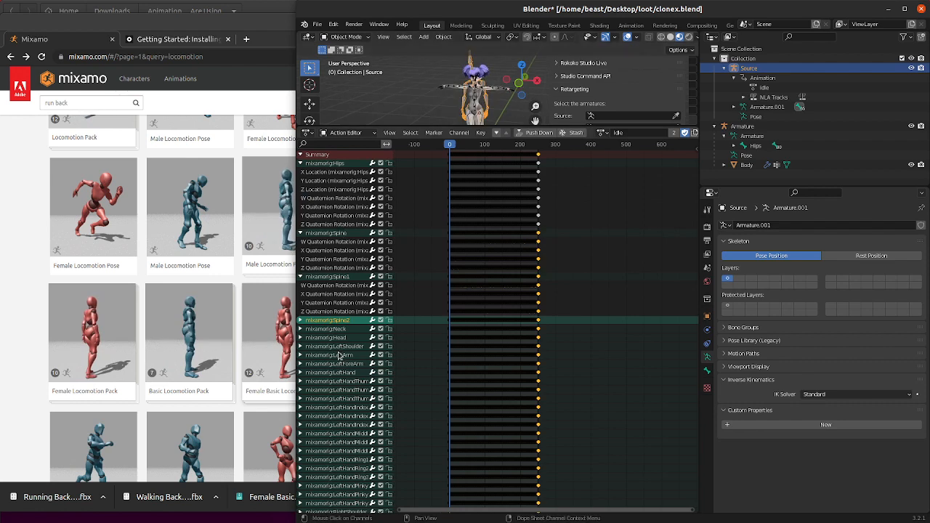
scroll(332, 298, "down", 2)
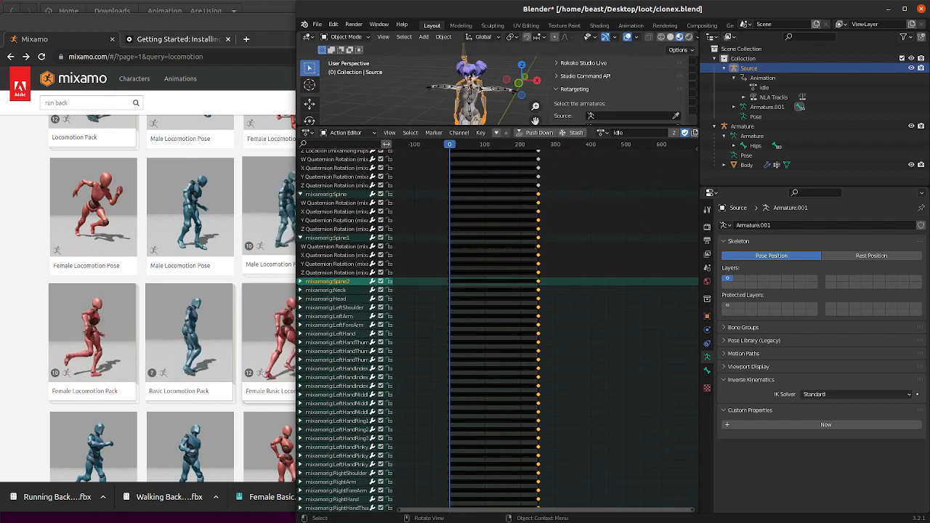
left_click(453, 144)
left_click_drag(468, 144, 446, 143)
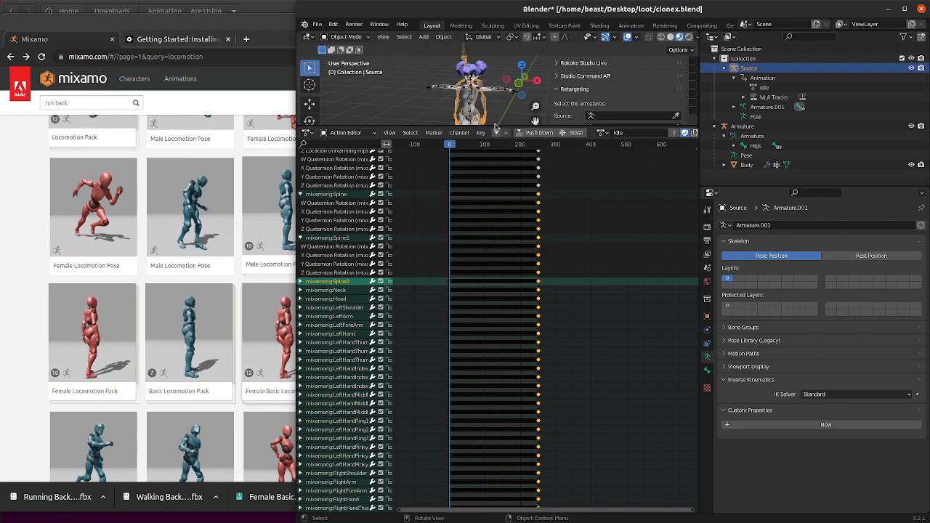
left_click_drag(495, 127, 465, 357)
key("space")
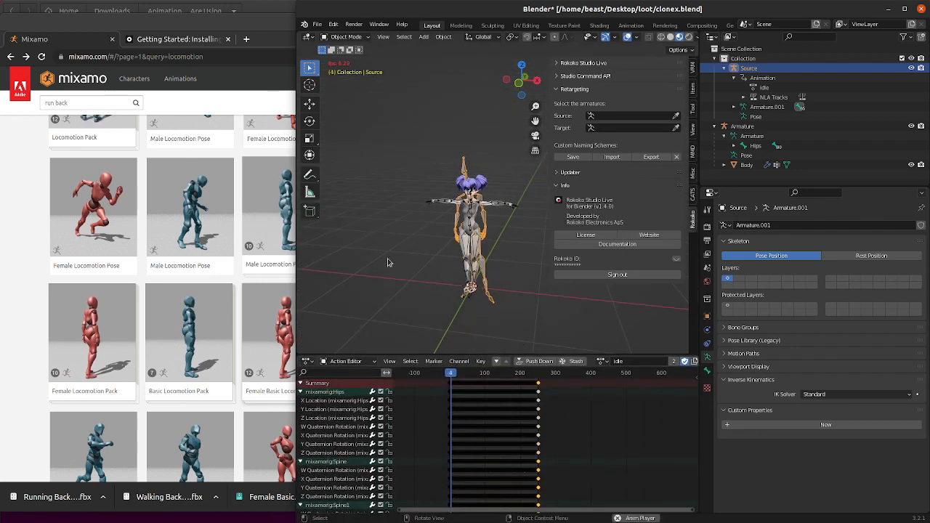
scroll(387, 263, "up", 3)
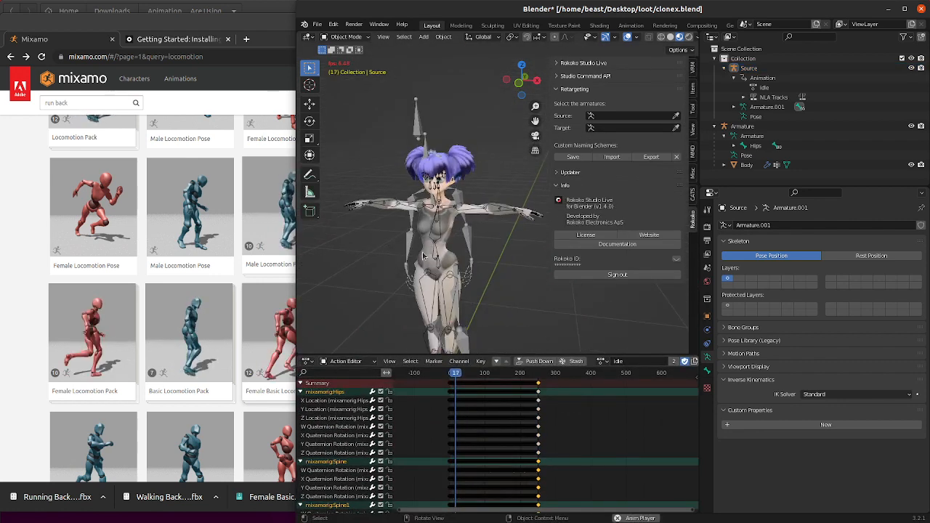
scroll(424, 256, "down", 2)
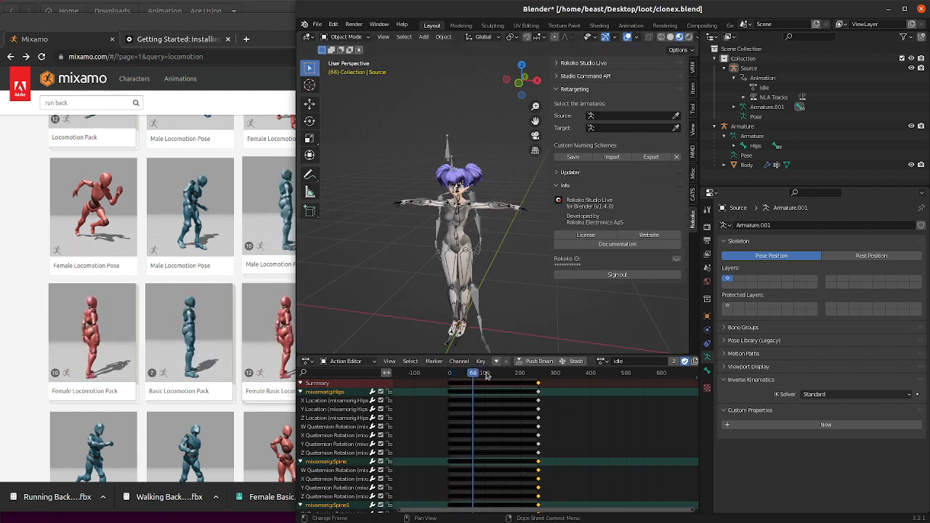
left_click_drag(486, 375, 444, 414)
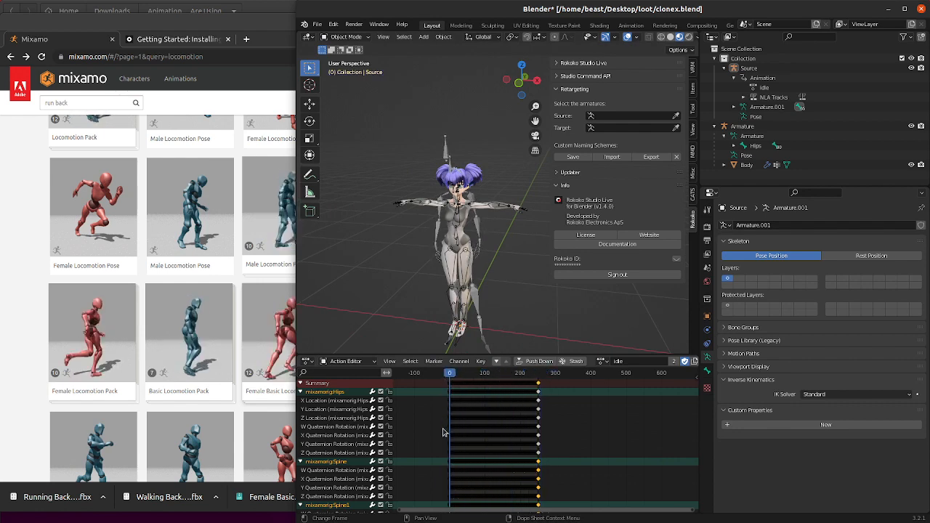
- Select all keyframes of the idle action and shift them by -1 frame so the action starts at frame 0
scroll(438, 418, "up", 15)
left_click_drag(623, 512, 433, 513)
scroll(430, 430, "up", 16)
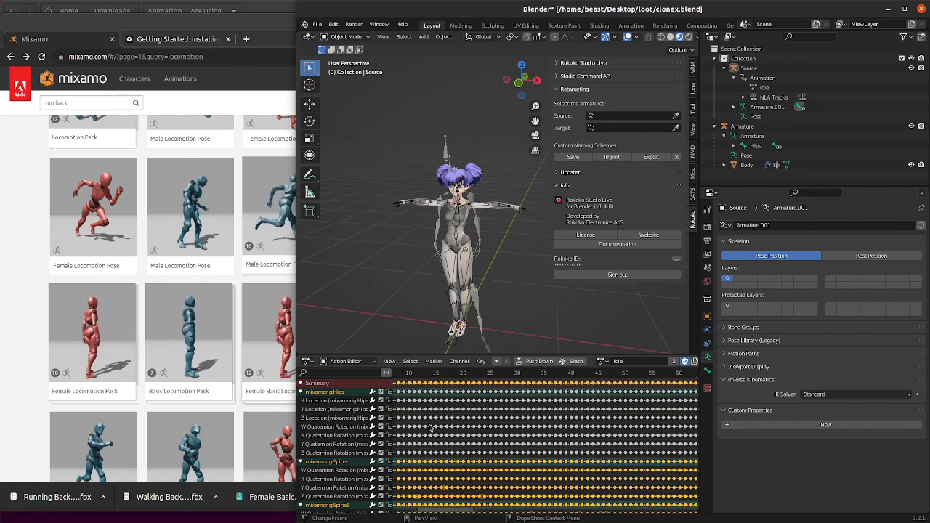
left_click_drag(449, 513, 418, 511)
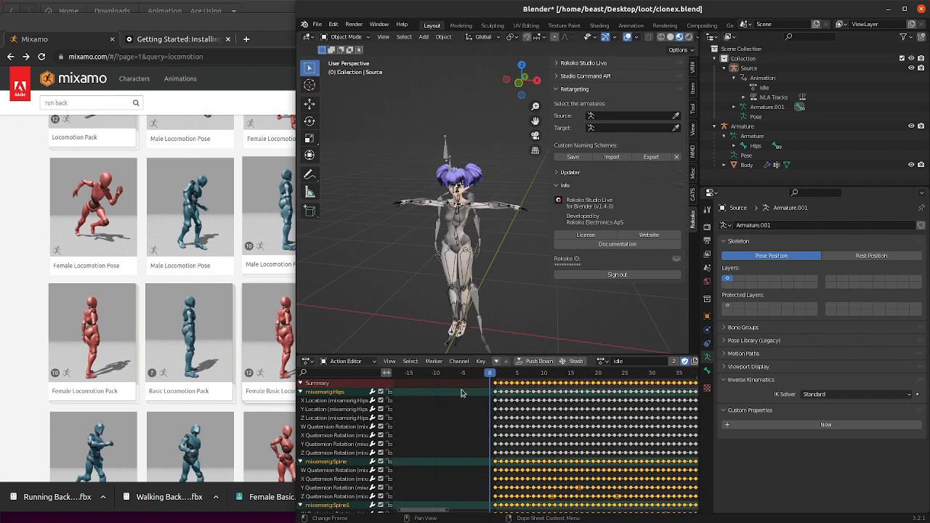
scroll(460, 392, "up", 5)
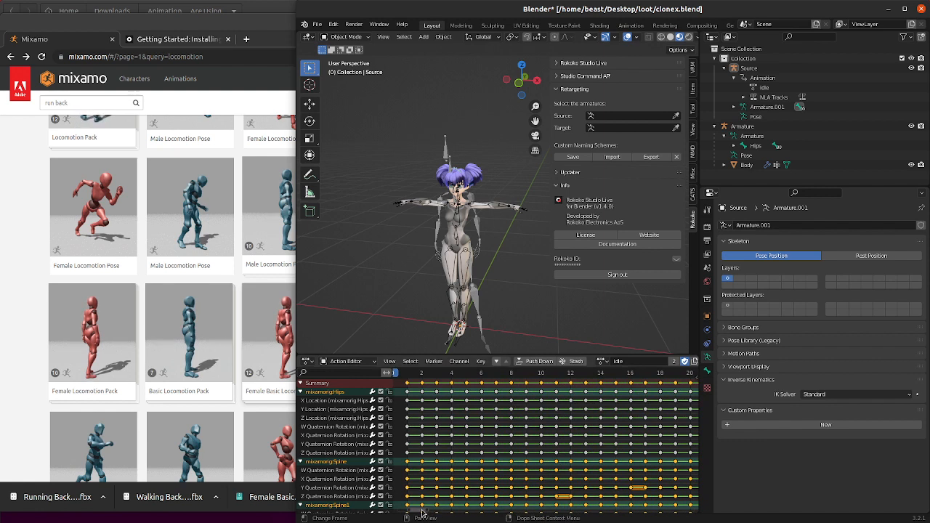
left_click_drag(423, 513, 412, 517)
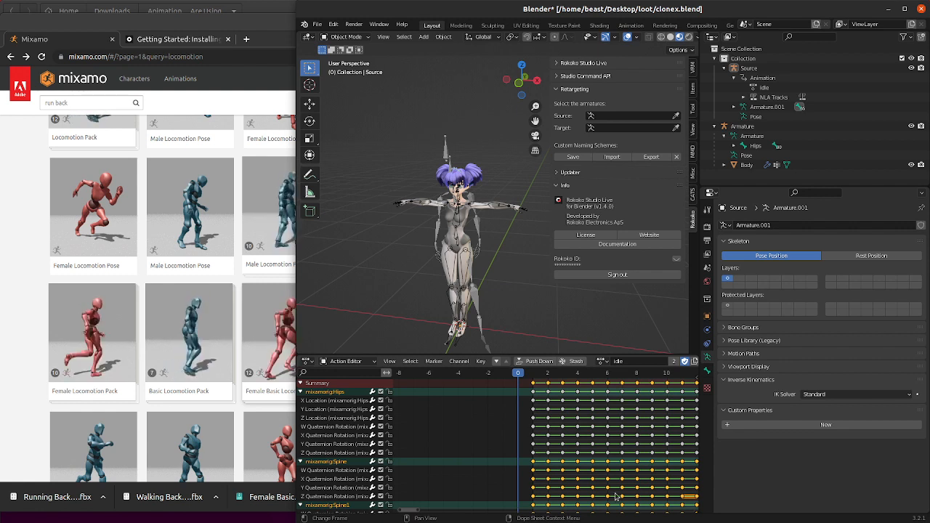
left_click(476, 393)
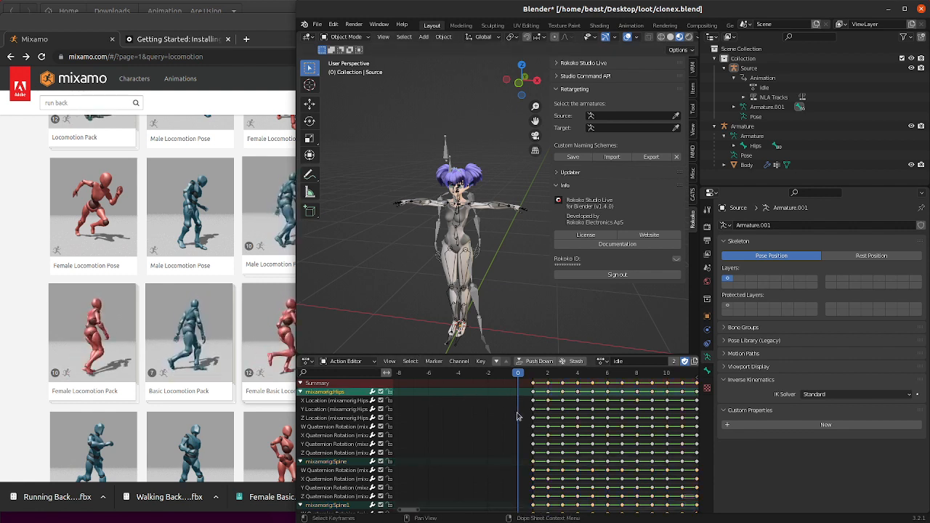
key("a")
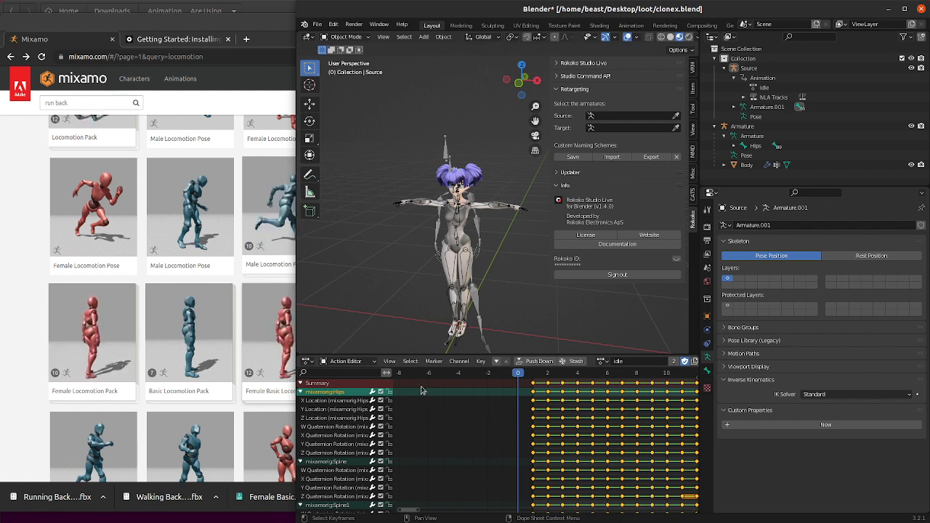
key("g")
type("x")
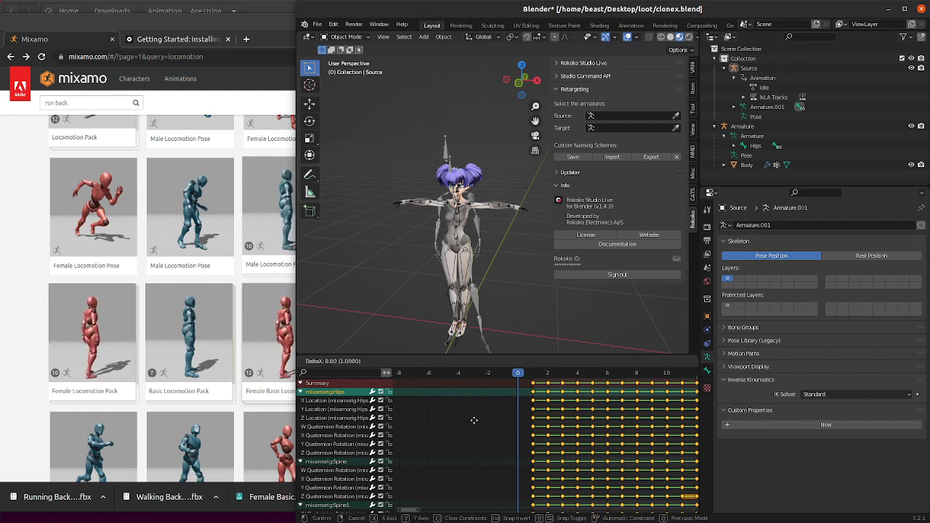
type("-1")
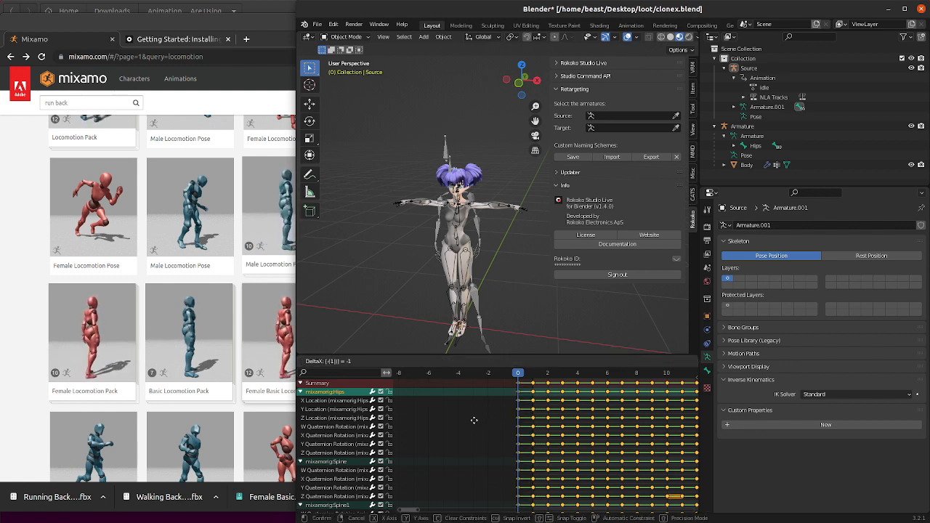
key("Return")
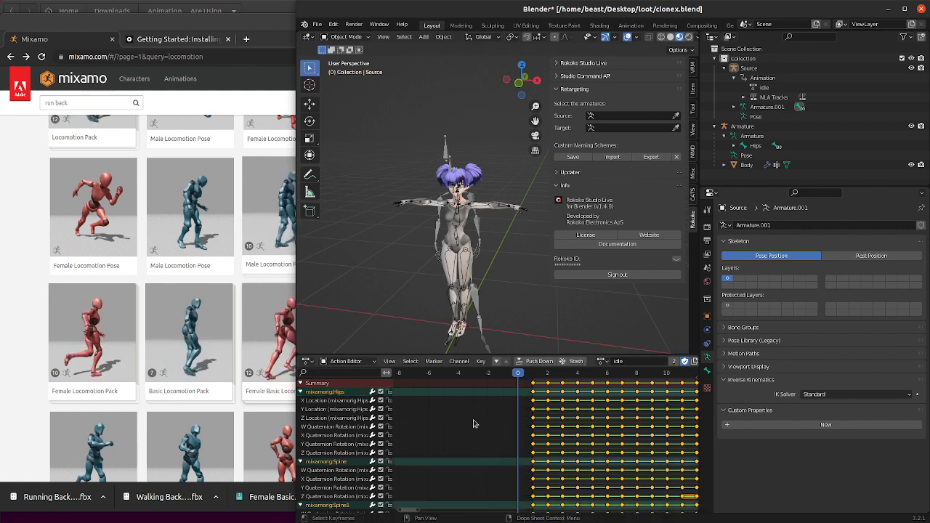
key("g")
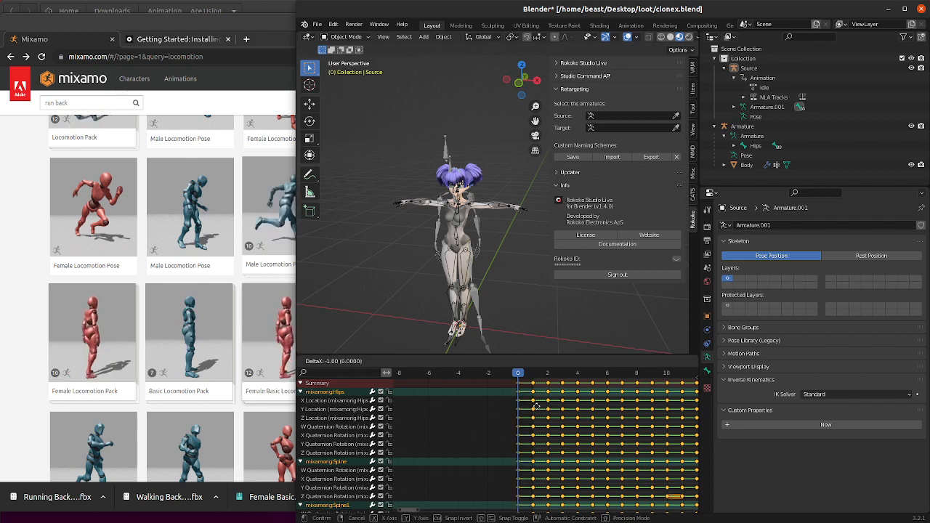
left_click(536, 410)
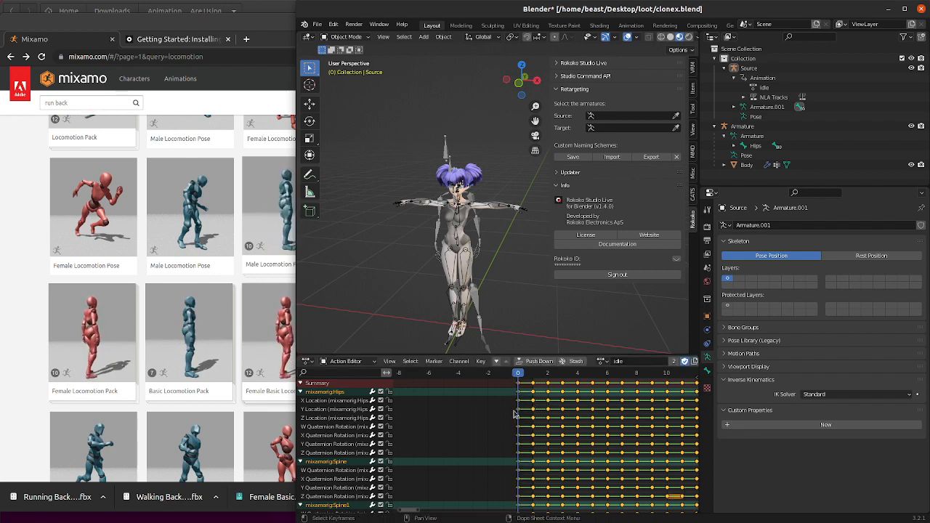
- Examine where the shifted idle keyframes end and move the playhead to frame 251
scroll(517, 424, "down", 15)
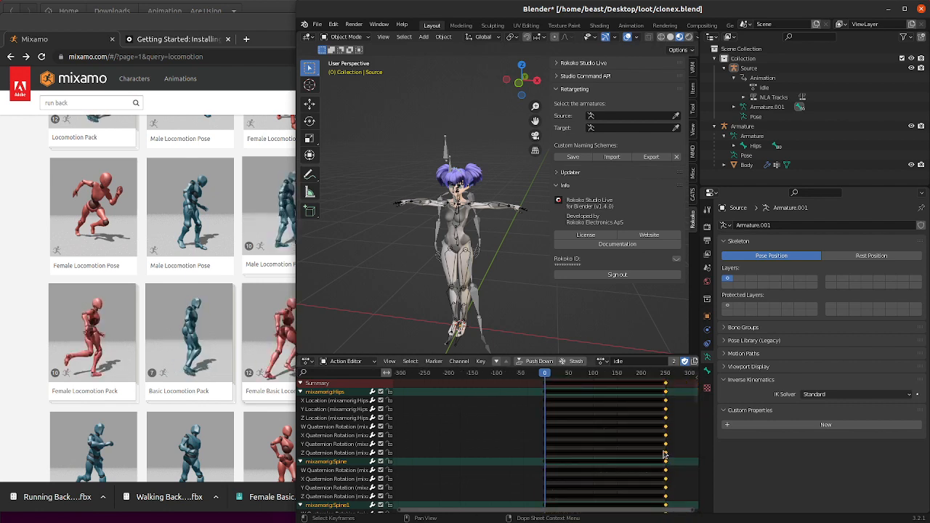
scroll(675, 424, "up", 5)
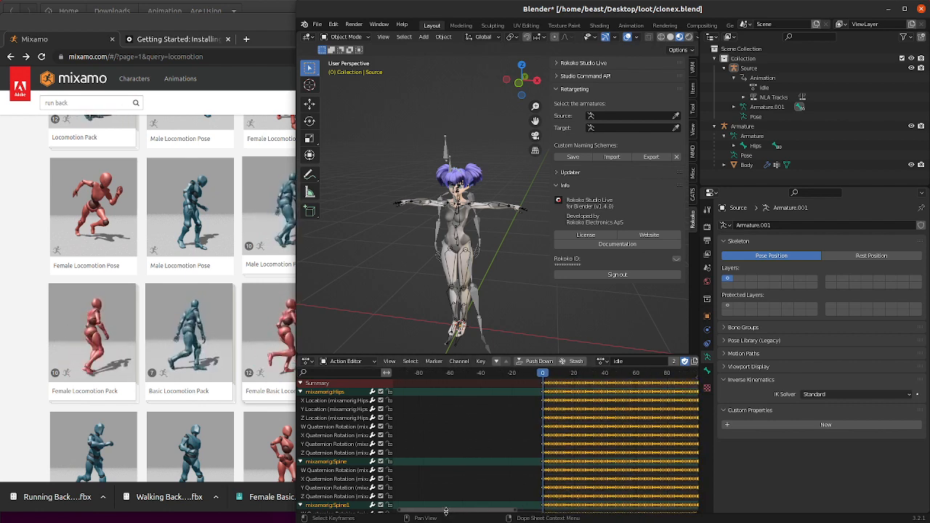
left_click_drag(443, 511, 649, 508)
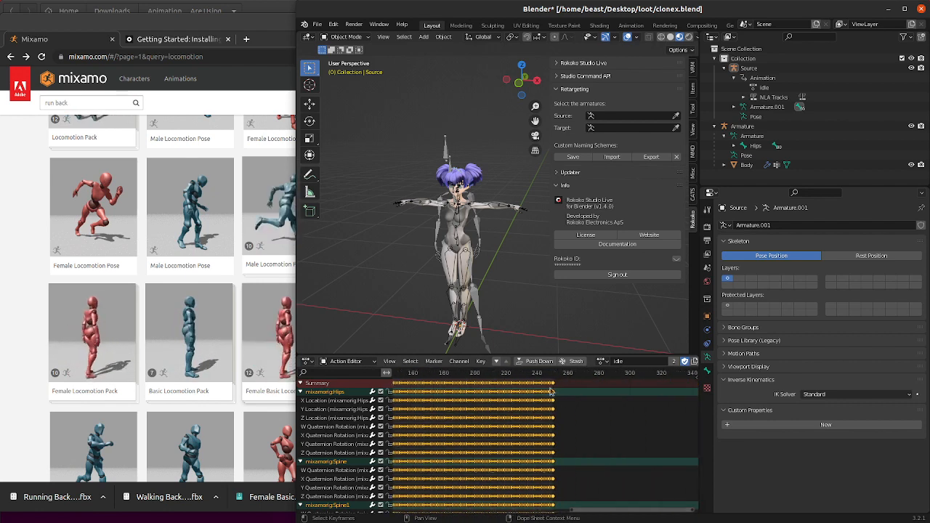
scroll(566, 405, "up", 11, "ctrl")
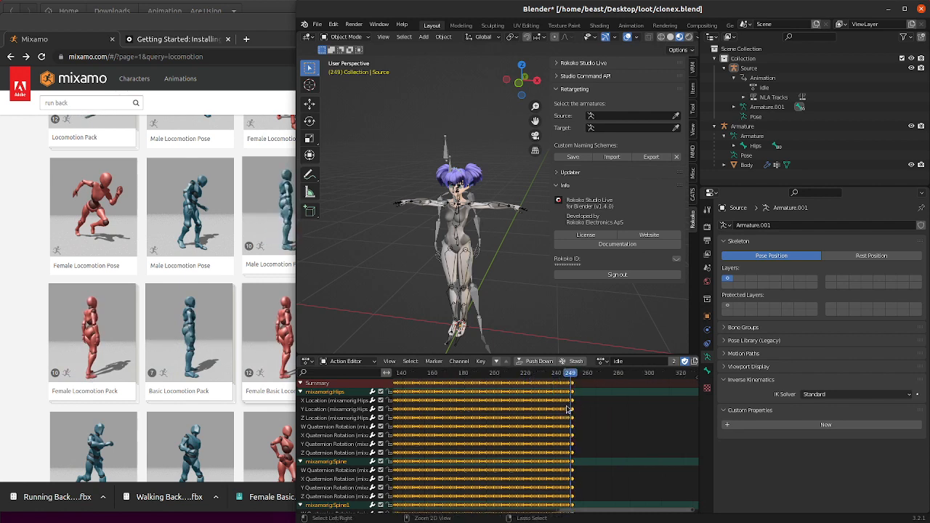
left_click_drag(435, 511, 542, 510)
left_click_drag(630, 375, 619, 381)
scroll(524, 429, "down", 8)
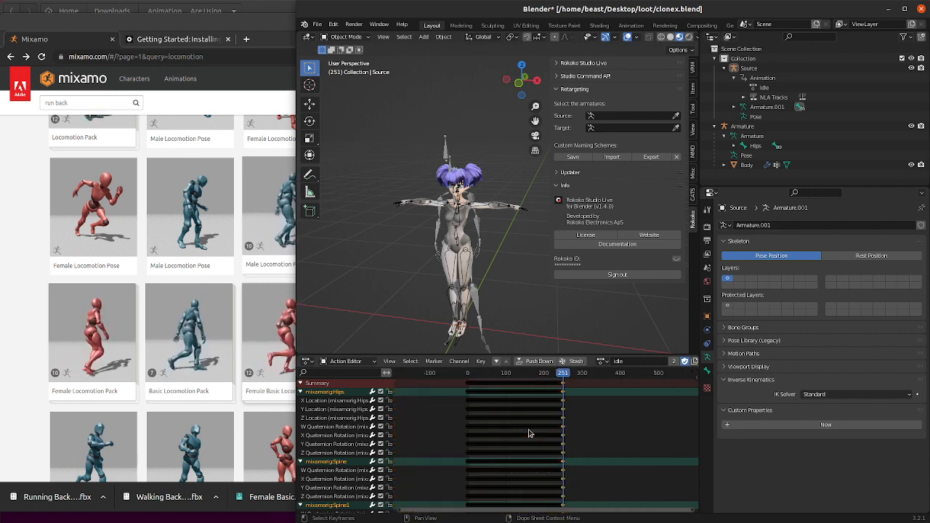
- Play the shifted idle animation and return the playhead to frame 0
left_click(483, 376)
key("space")
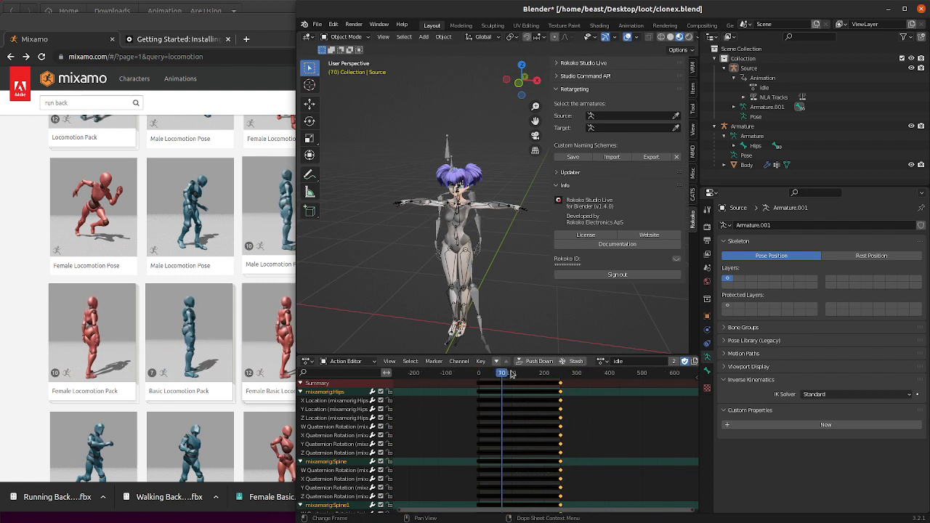
left_click(479, 375)
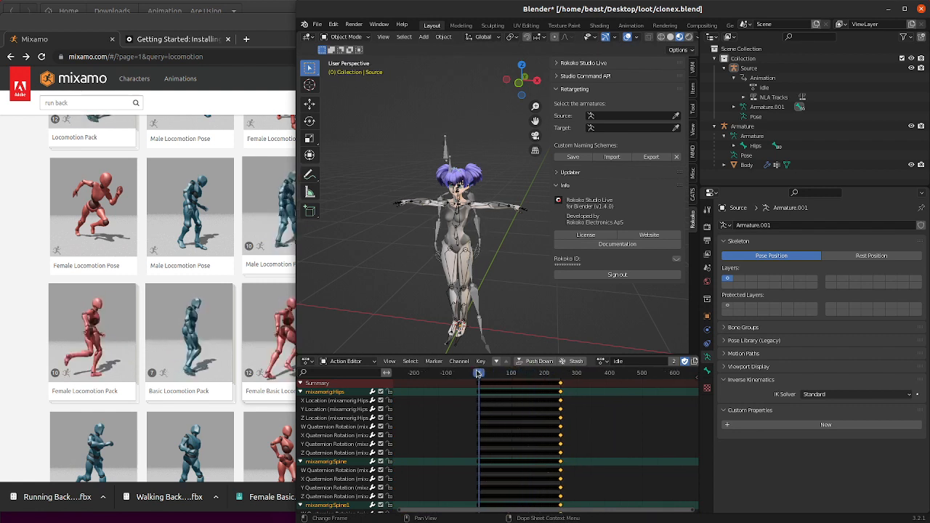
- Select the Source armature
left_click(781, 70)
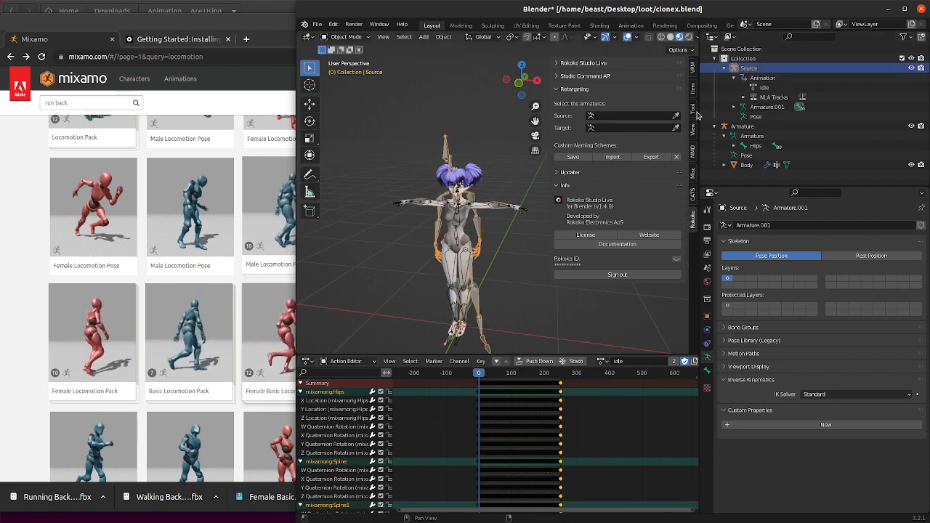
- Set Source as the retargeting source and Armature as the target, and build the bone list
left_click(752, 67)
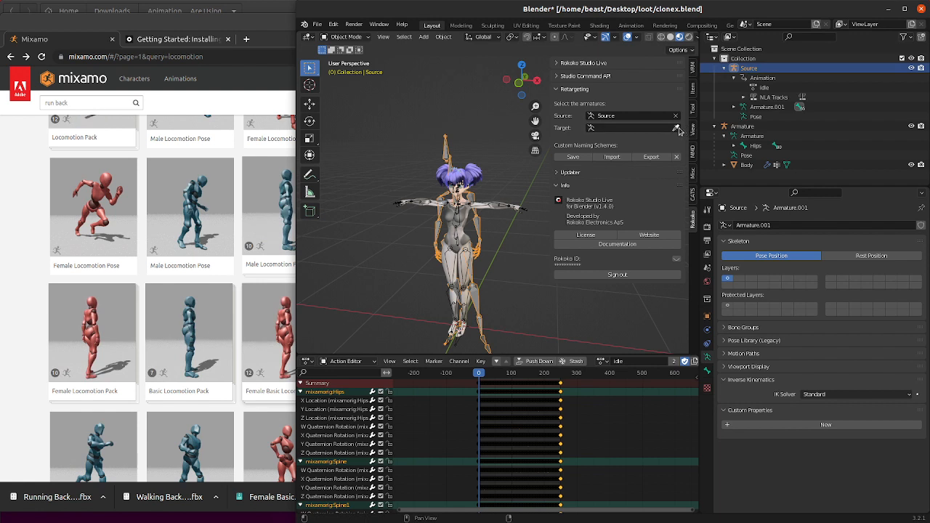
left_click(741, 122)
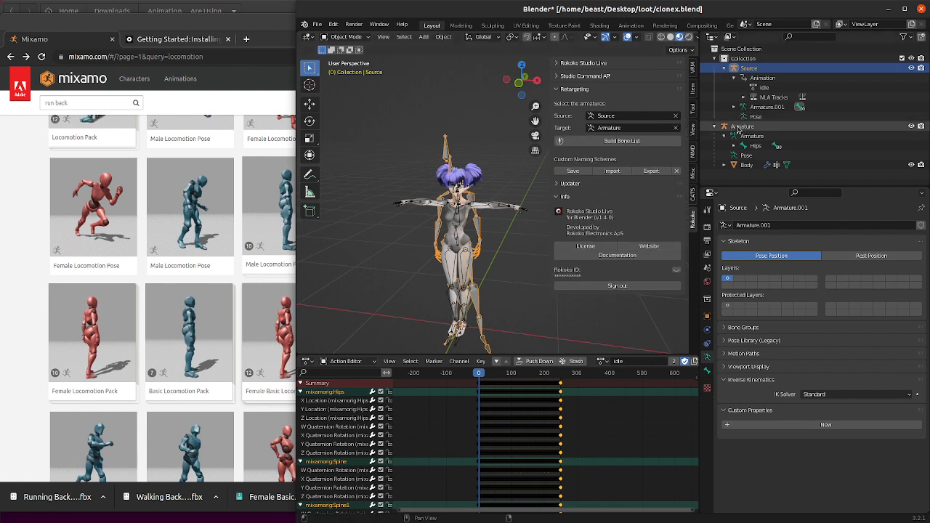
left_click(636, 144)
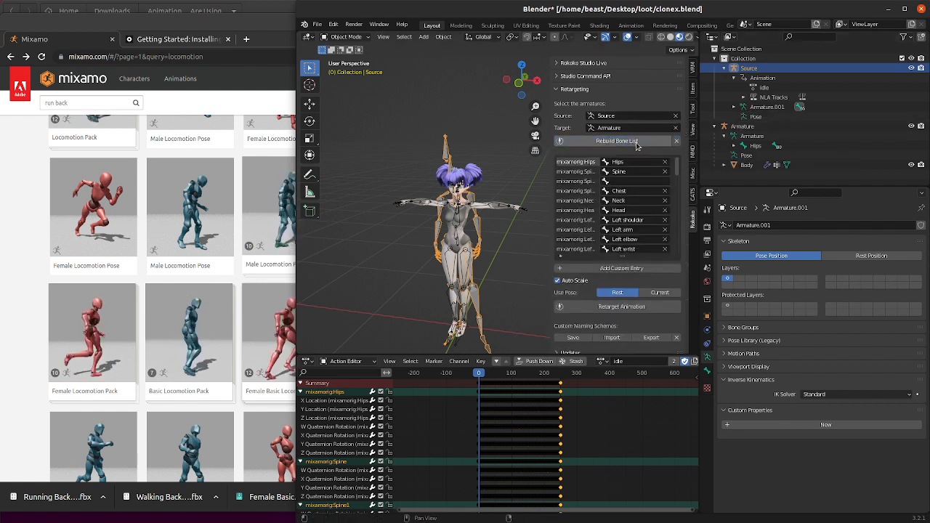
- Inspect the bone list's Spine1 mapping against the target armature's bone hierarchy from Hips down to the bones under Chest
left_click_drag(550, 194, 392, 197)
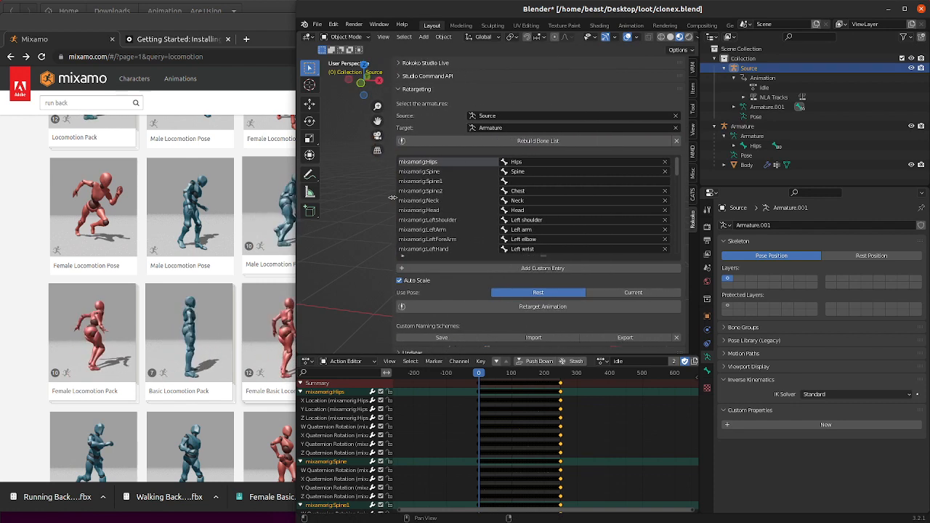
left_click(522, 180)
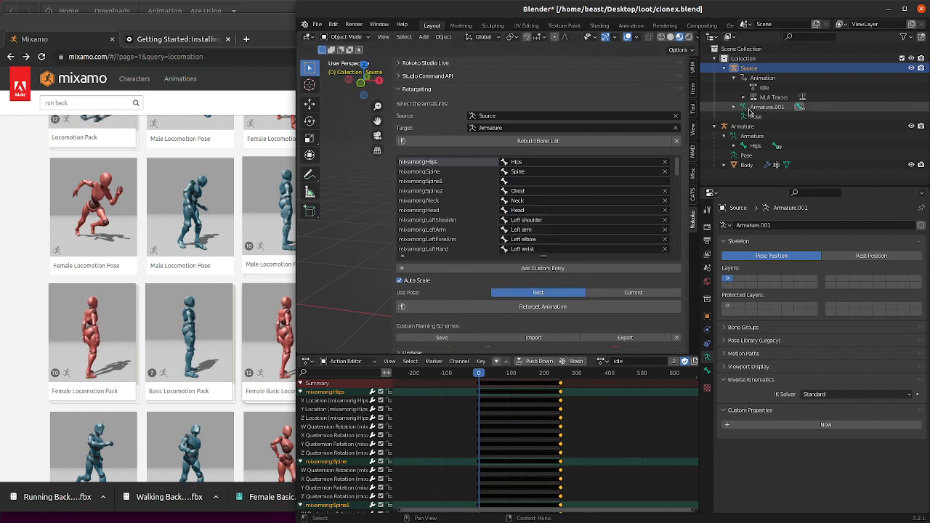
left_click(743, 156)
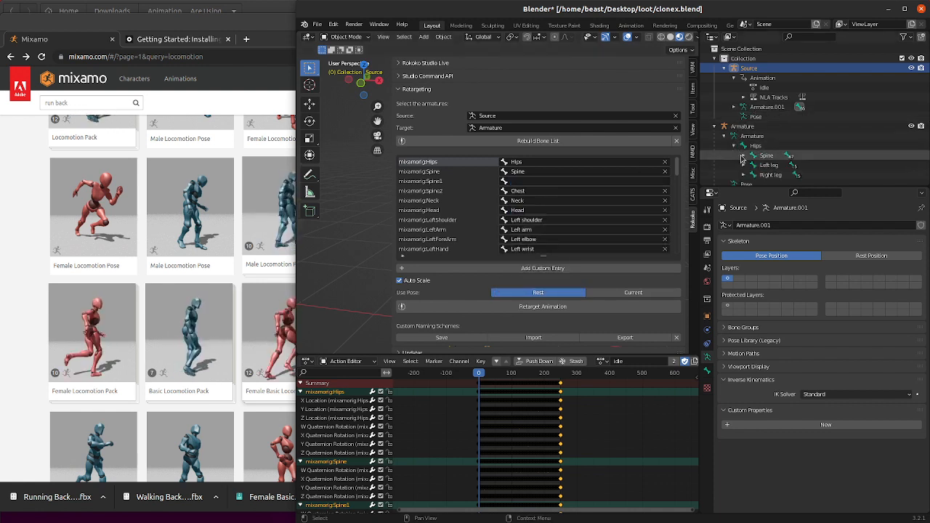
left_click(752, 166)
scroll(756, 166, "down", 2)
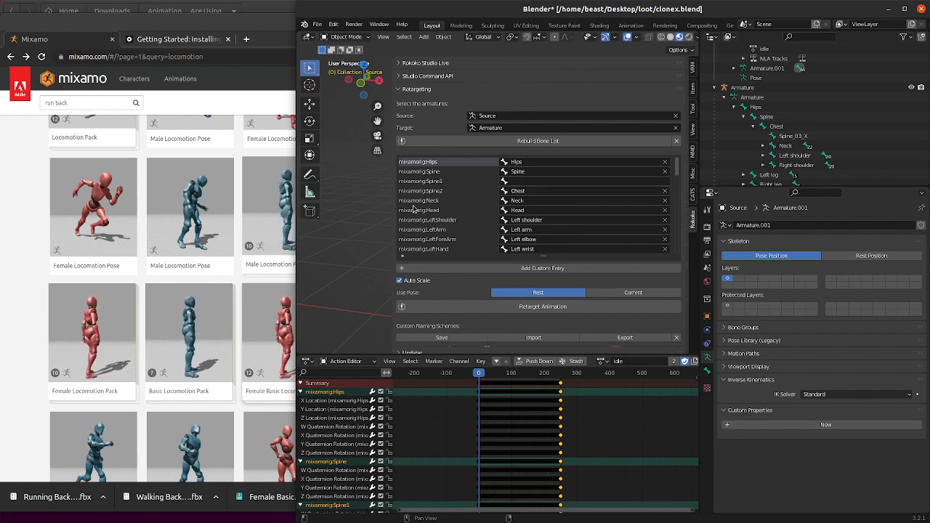
- Clear the existing left thumb mappings in the bone list and map mixamorig:LeftHandThumb1 to Thumb1_L
scroll(470, 202, "down", 3)
scroll(465, 229, "down", 2)
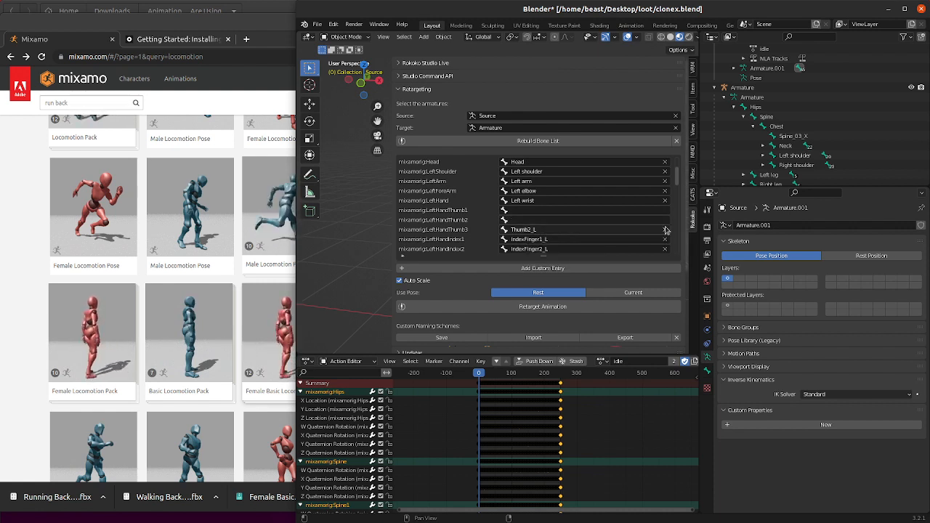
left_click(547, 210)
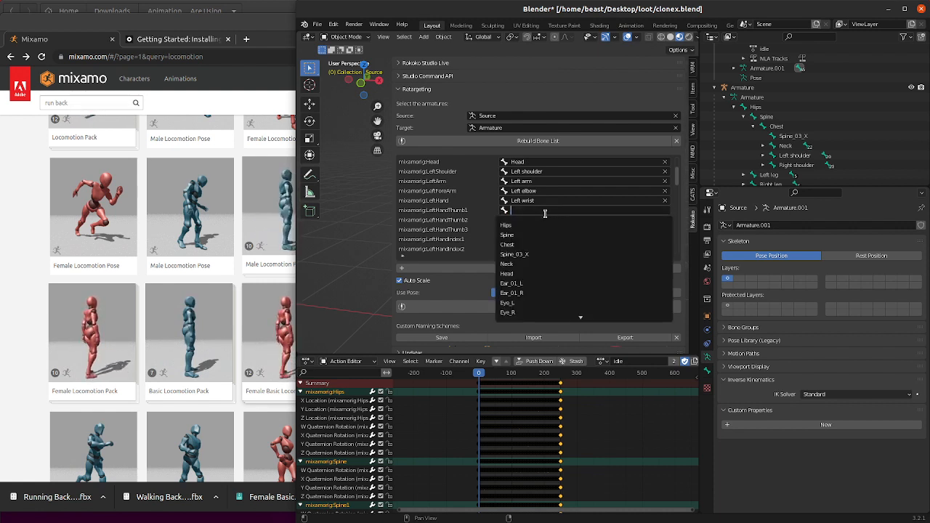
type("thumb")
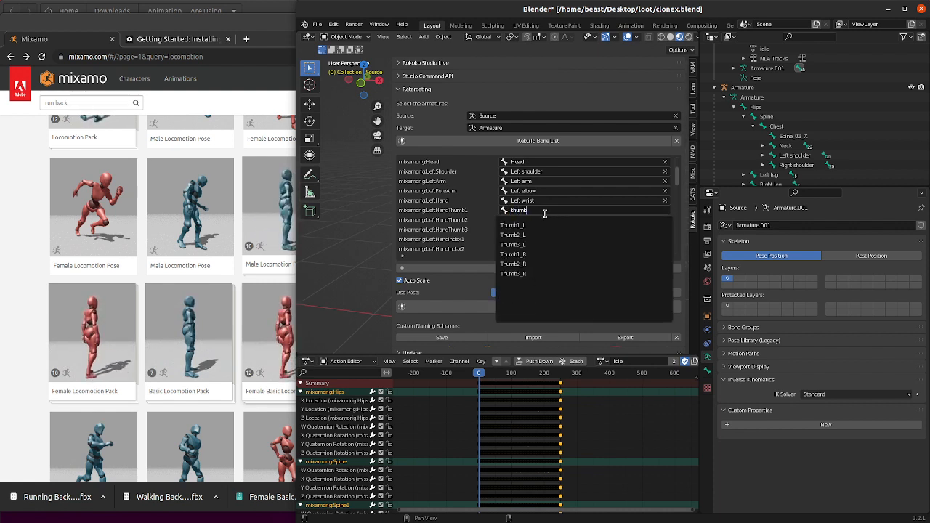
left_click(542, 226)
- Map mixamorig:LeftHandThumb2 to the Thumb2_L bone
left_click(541, 219)
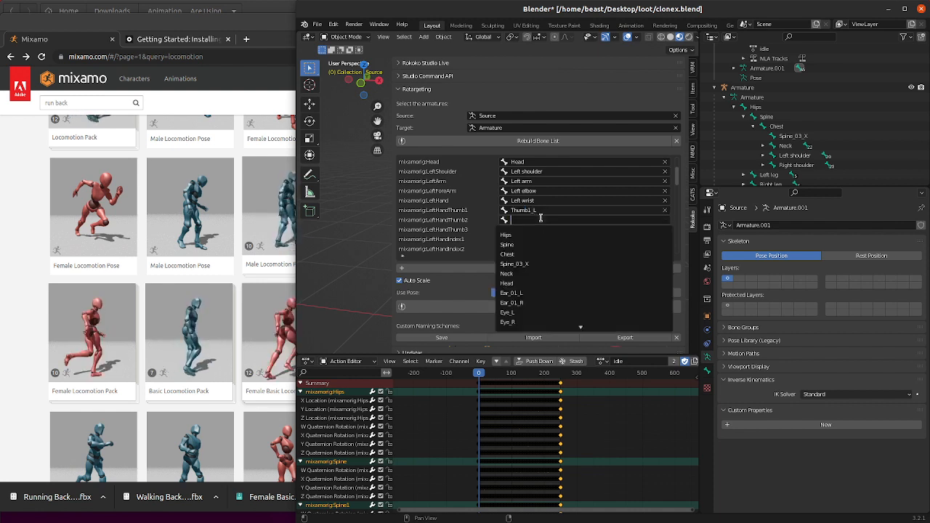
type("thumb2")
key("Up")
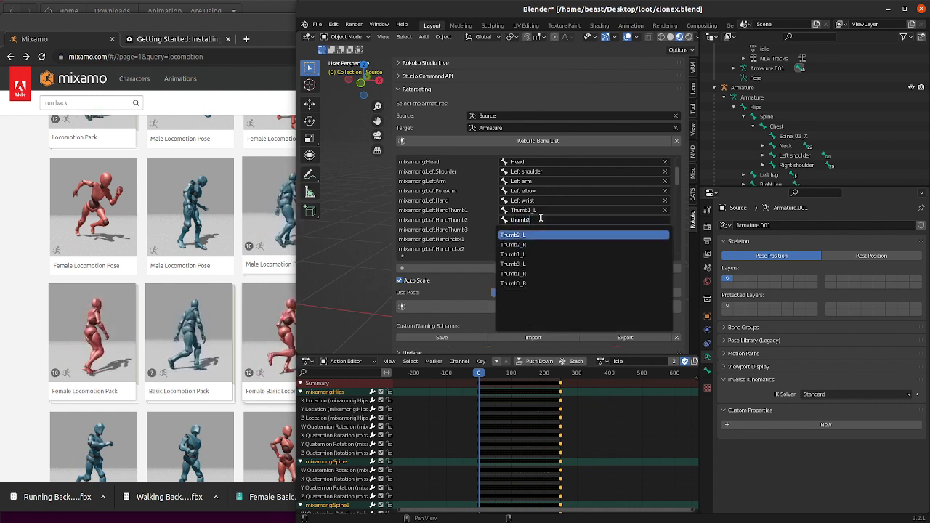
key("Return")
- Map mixamorig:LeftHandThumb3 to the Thumb3_L bone
left_click(548, 230)
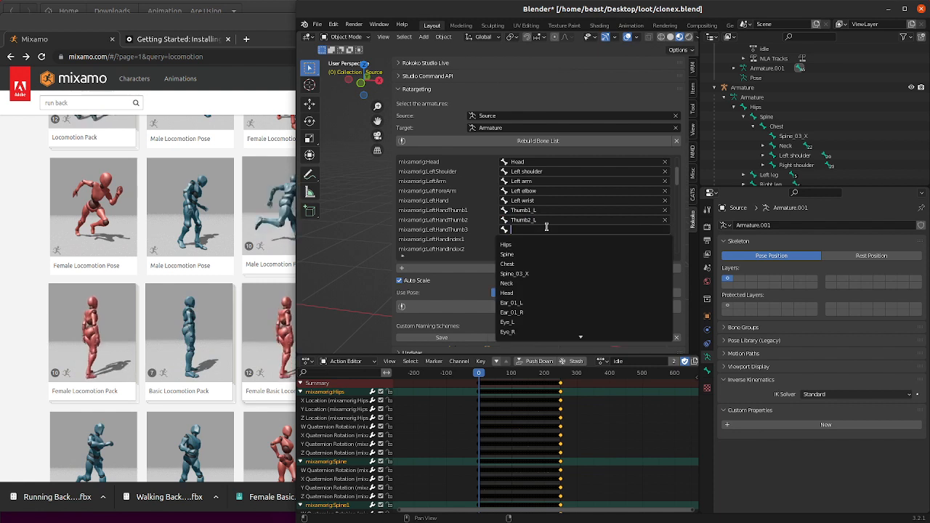
type("thumb")
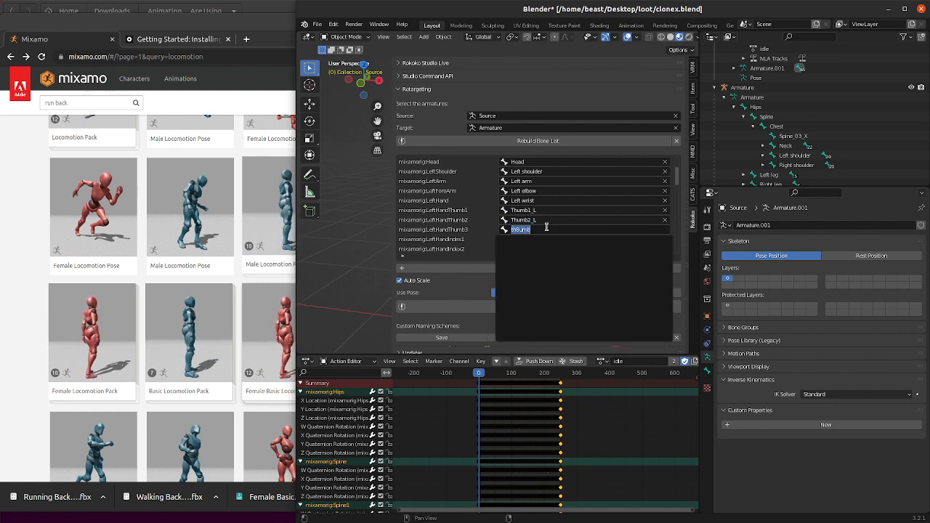
type("thumb")
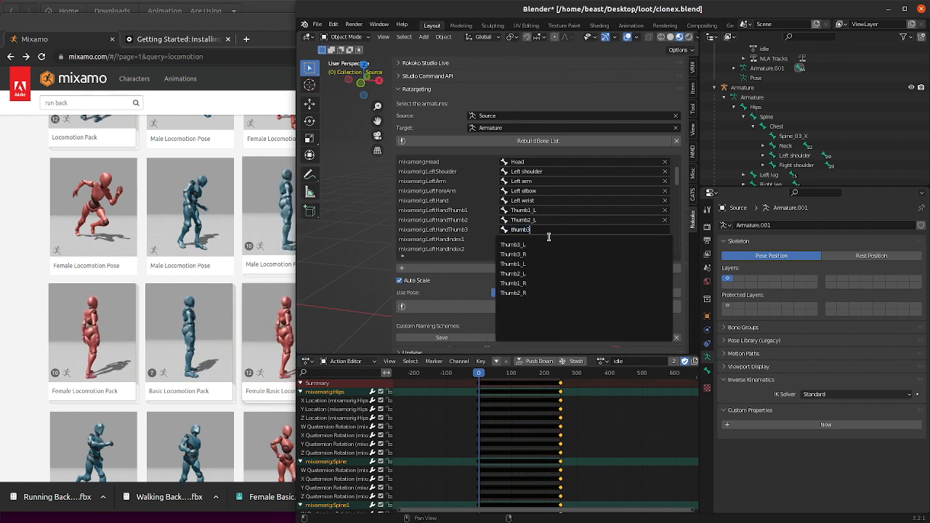
type("3")
key("Return")
- Clear the existing right thumb mappings in the bone list and map mixamorig:RightHandThumb1 to Thumb1_R
scroll(487, 201, "down", 5)
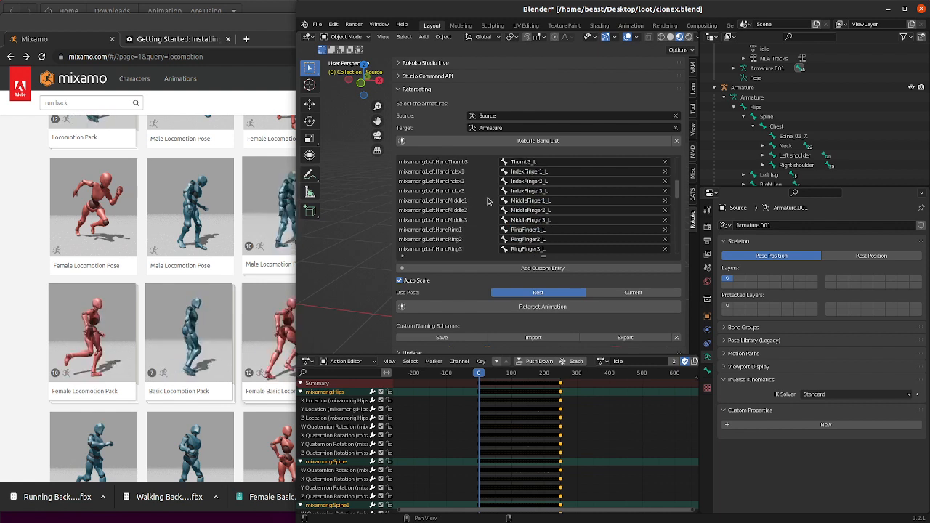
scroll(488, 201, "down", 5)
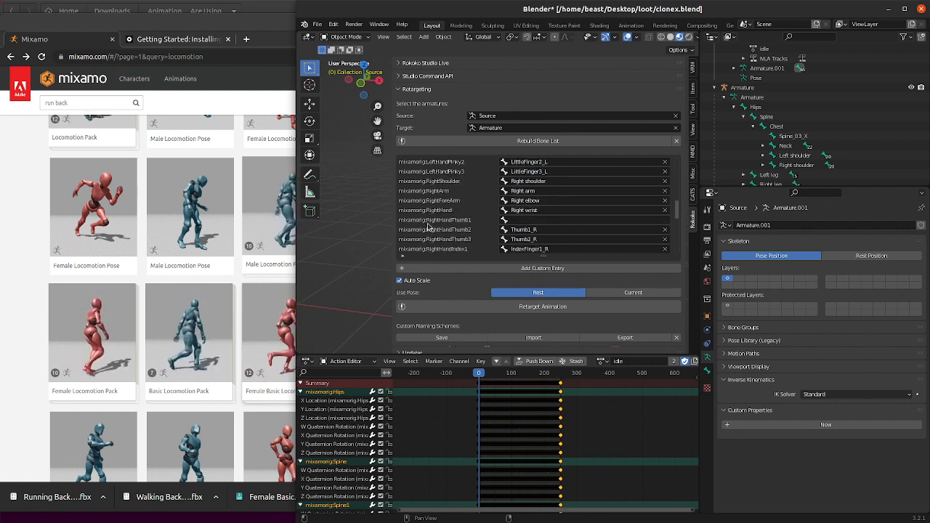
scroll(436, 221, "down", 1)
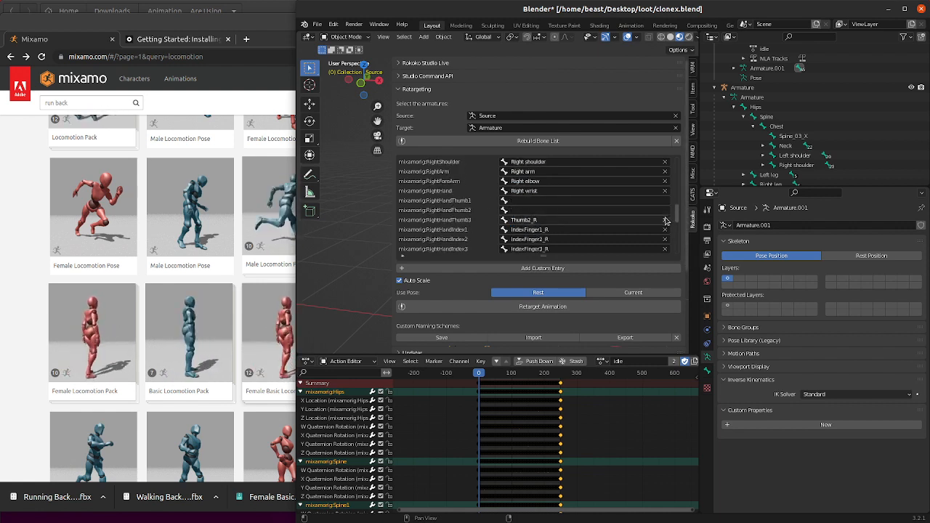
left_click(540, 202)
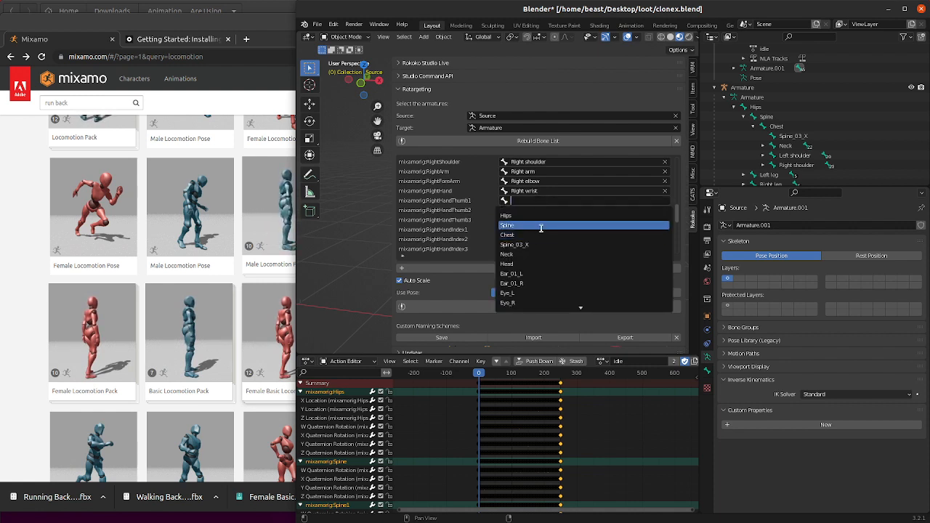
type("thumb")
key("Down")
key("Down")
key("Down")
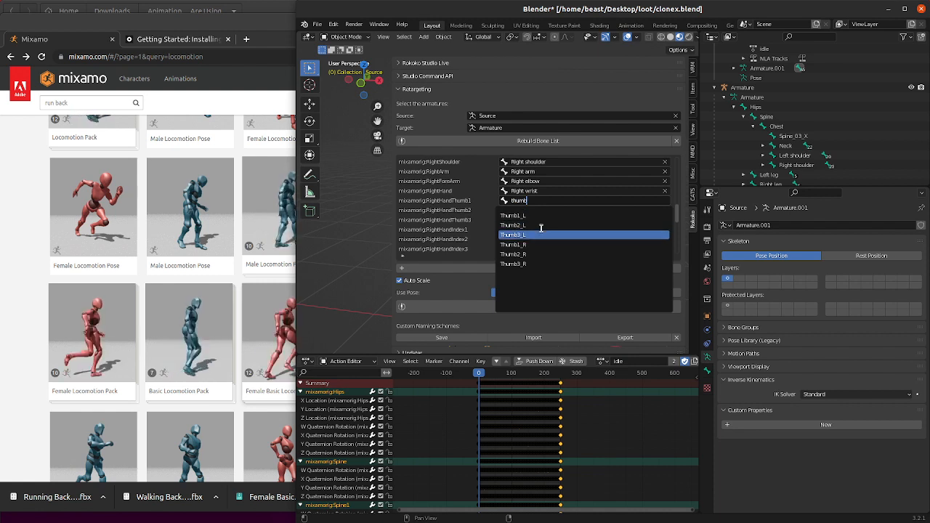
key("Return")
- Map mixamorig:RightHandThumb2 to the Thumb2_R bone
left_click(546, 210)
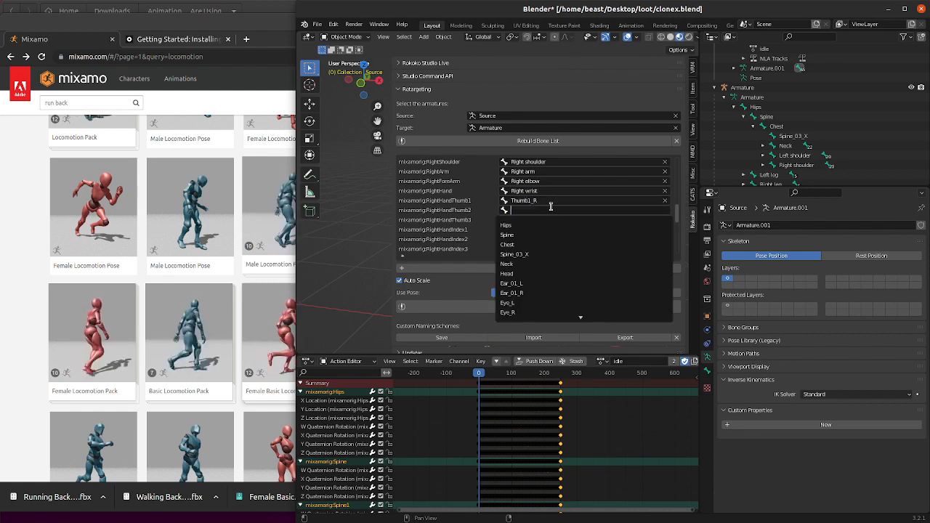
type("thumb1")
key("Down")
key("Down")
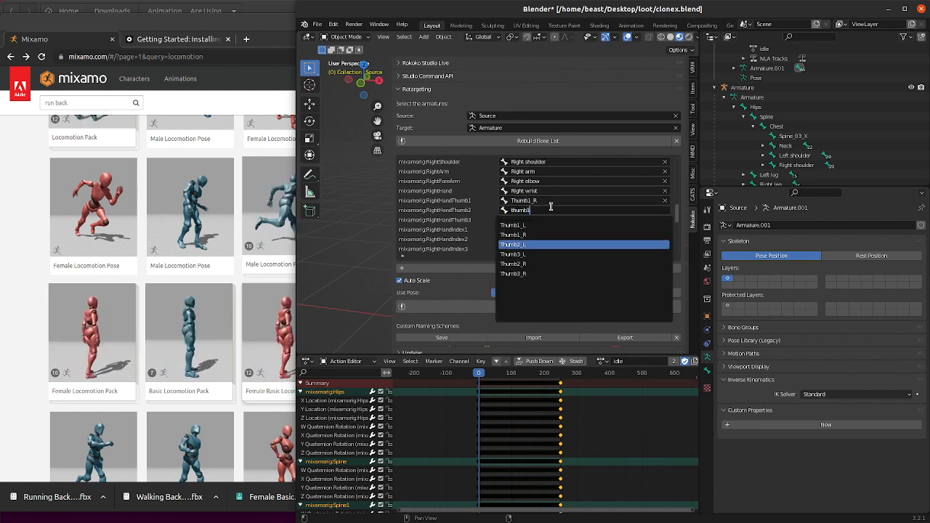
key("Down")
key("Down")
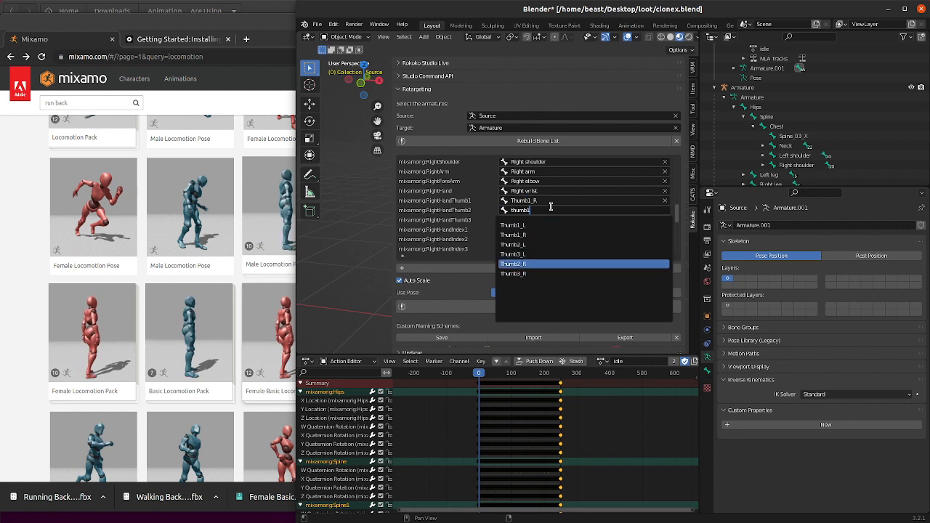
key("Return")
- Map mixamorig:RightHandThumb3 to the Thumb3_R bone
left_click(547, 219)
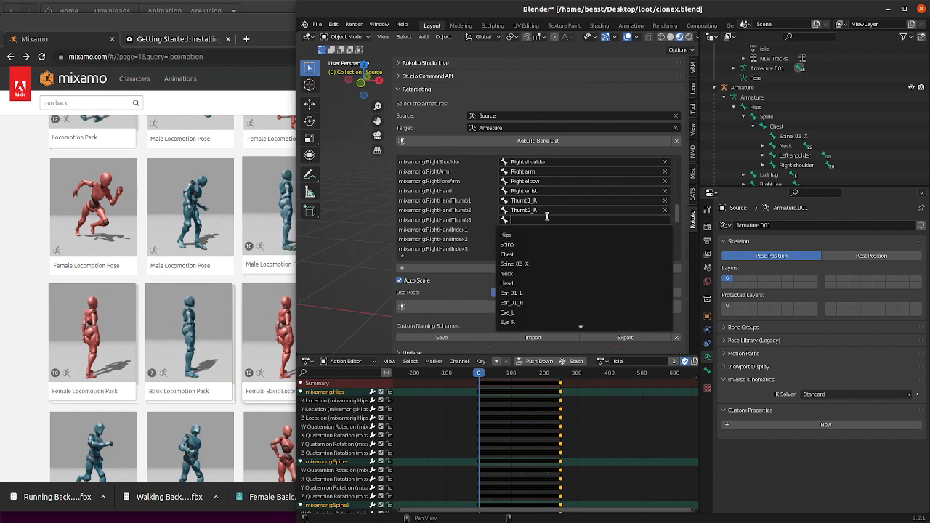
type("thumb")
key("Down")
key("Down")
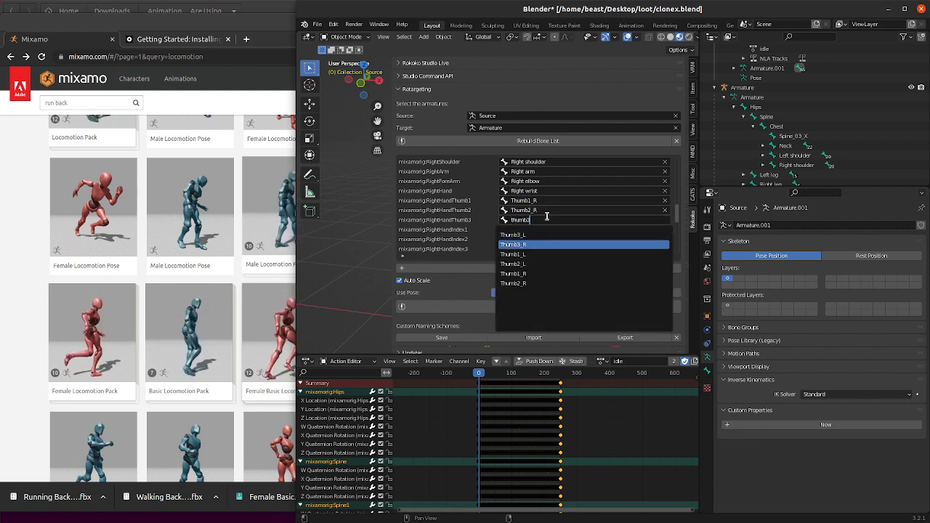
key("Return")
- Check the remaining finger and leg mappings and retarget the animation with Auto Scale and the Rest pose
scroll(546, 218, "down", 4)
scroll(549, 220, "down", 13)
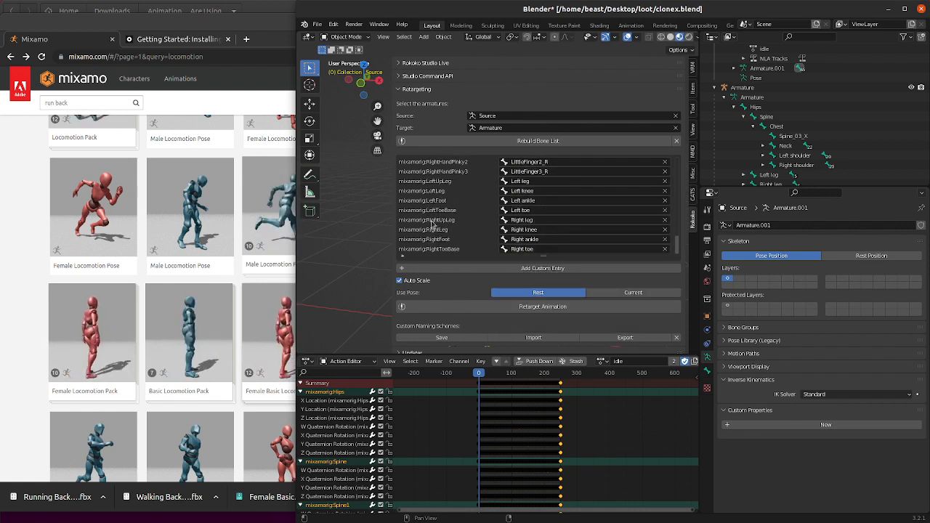
scroll(449, 261, "down", 1)
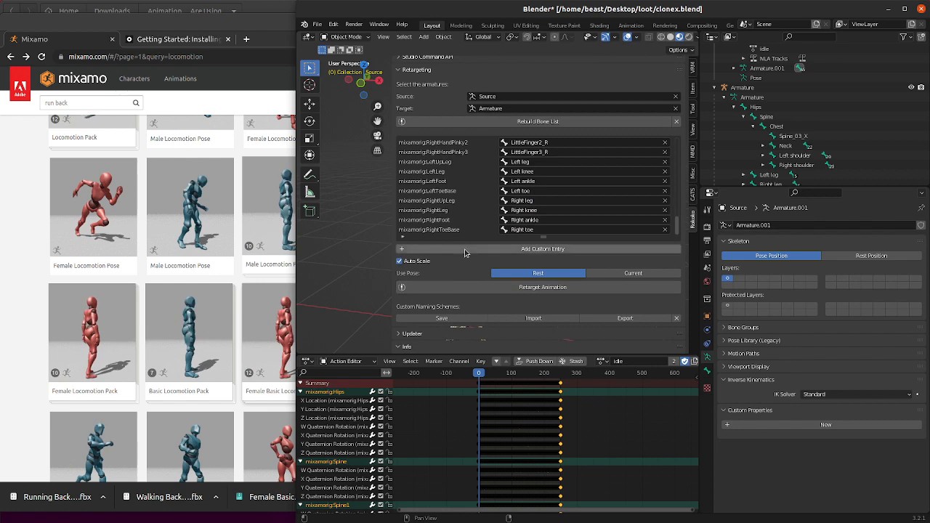
scroll(462, 260, "down", 3)
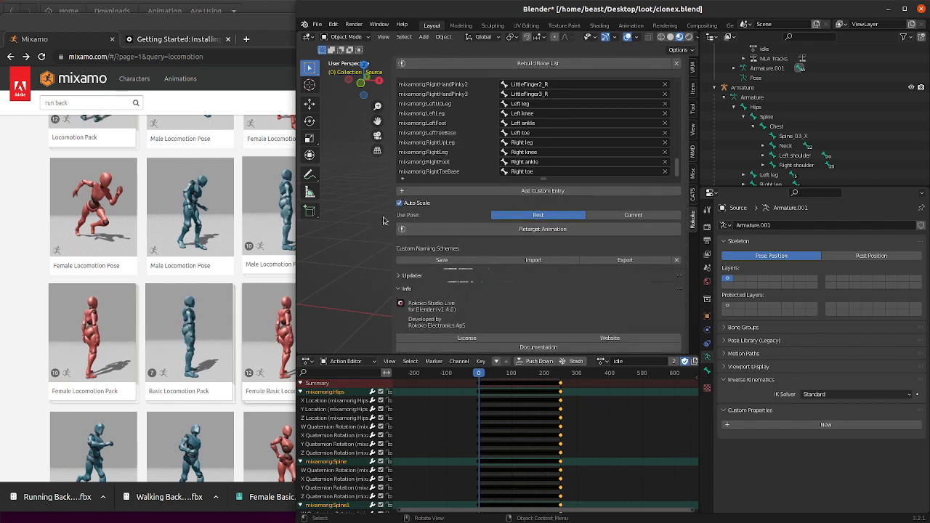
left_click_drag(392, 220, 507, 219)
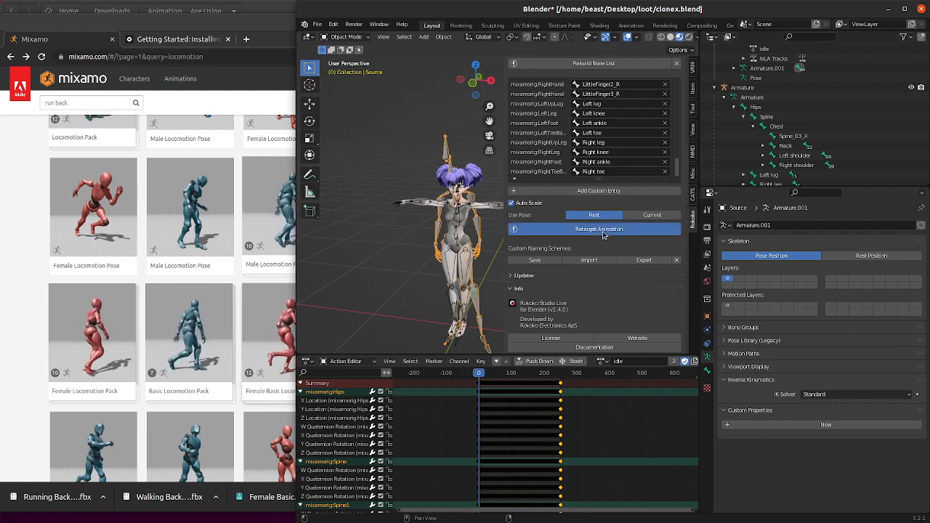
left_click(601, 231)
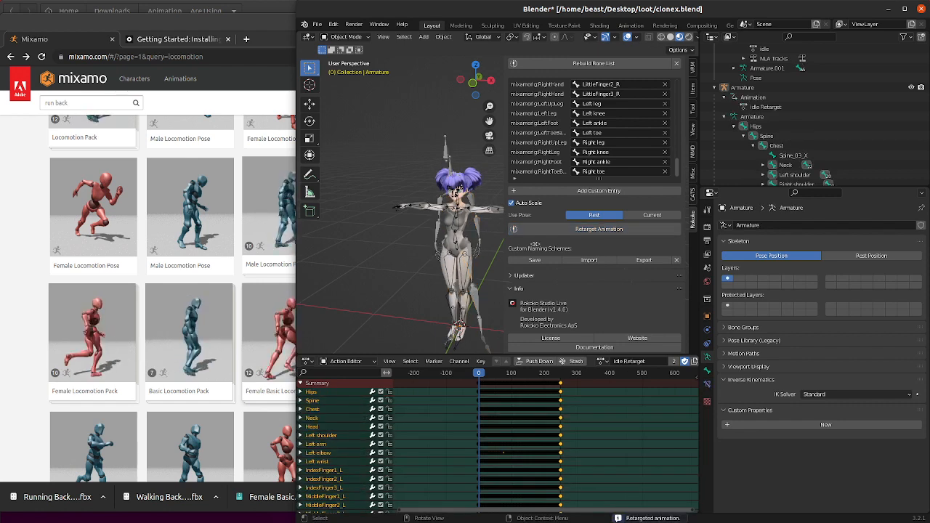
- Select the target Armature and play its retargeted idle animation from frame 0
left_click(778, 87)
scroll(779, 89, "up", 2)
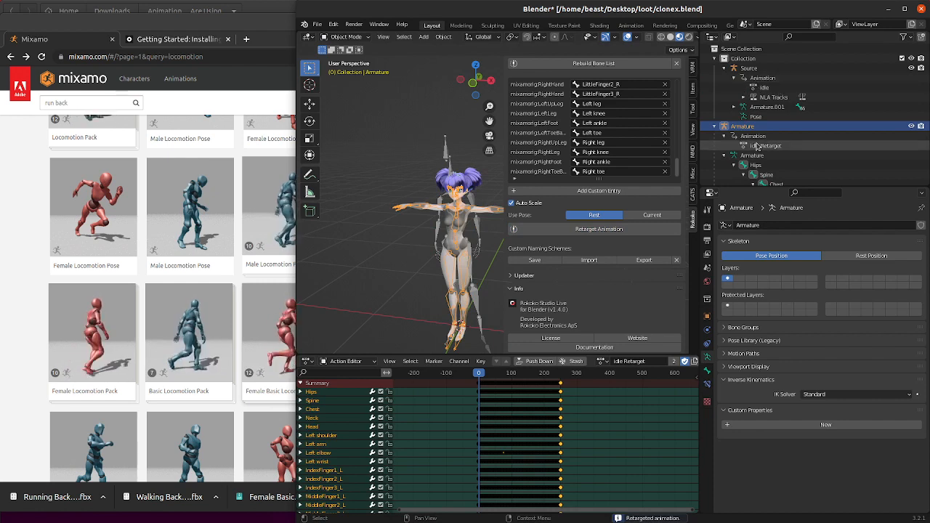
left_click(756, 69)
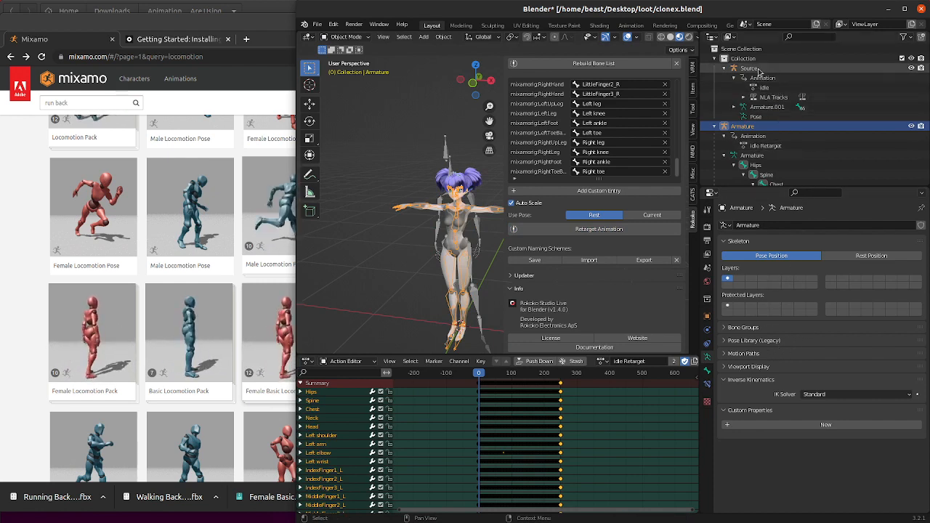
left_click(762, 126)
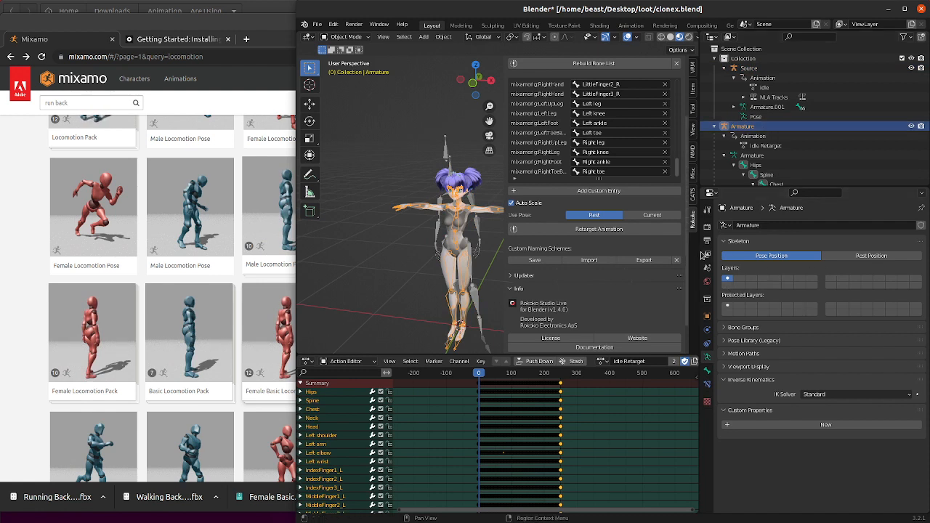
mouse_move(482, 373)
left_mouse_down()
mouse_move(544, 373)
mouse_move(479, 374)
left_mouse_up()
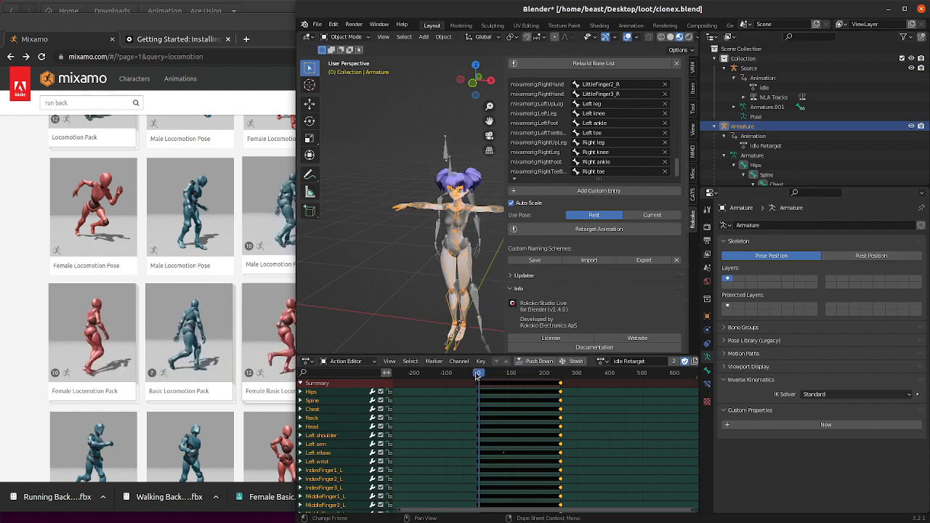
key("space")
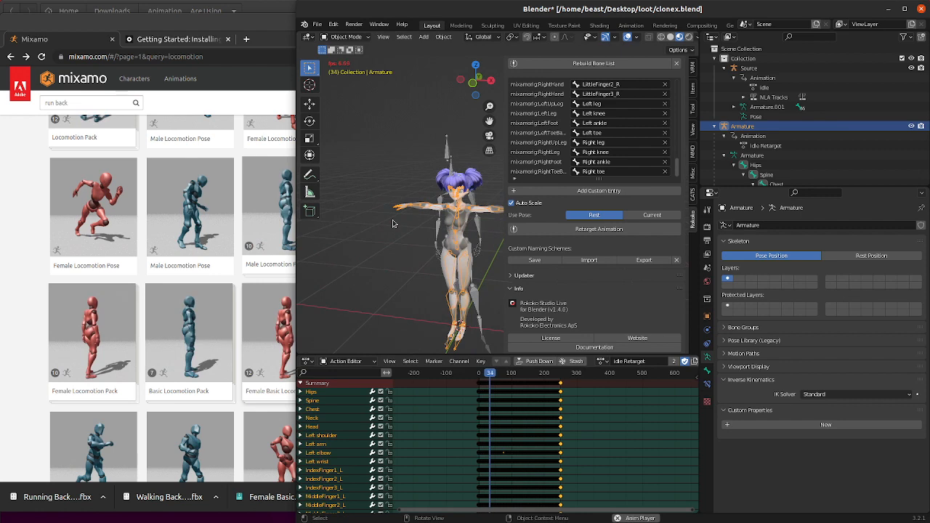
- Try retargeting the animation again from frame 0 with the Source armature in Rest Position and play the result
key("space")
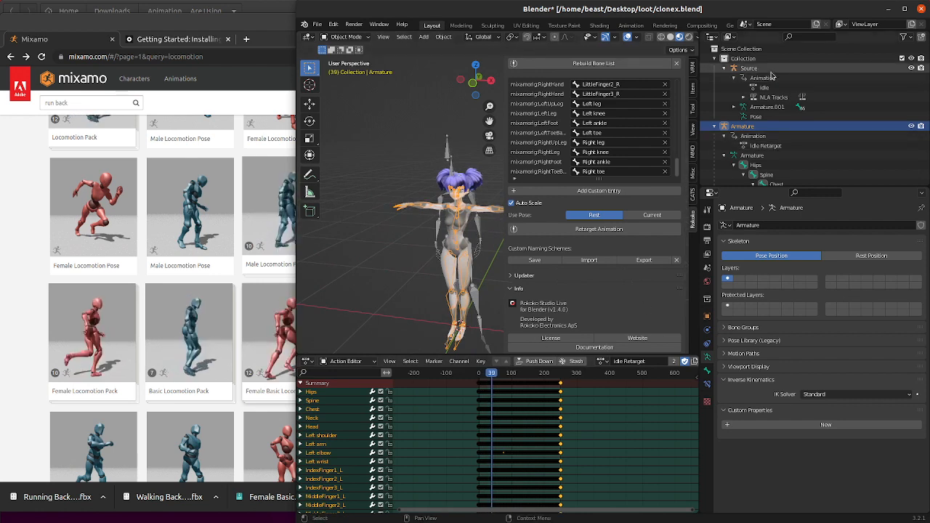
key("shift+Left")
left_click(748, 68)
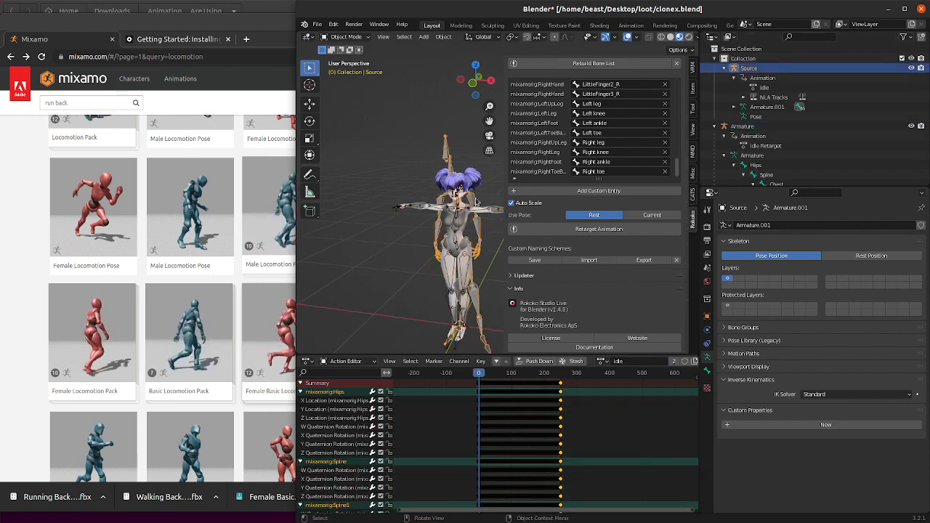
left_click(863, 258)
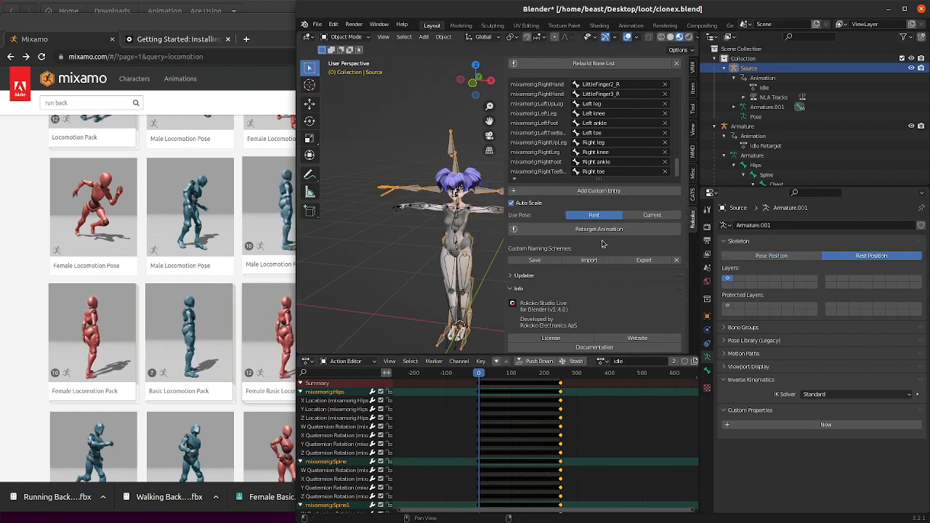
left_click(604, 231)
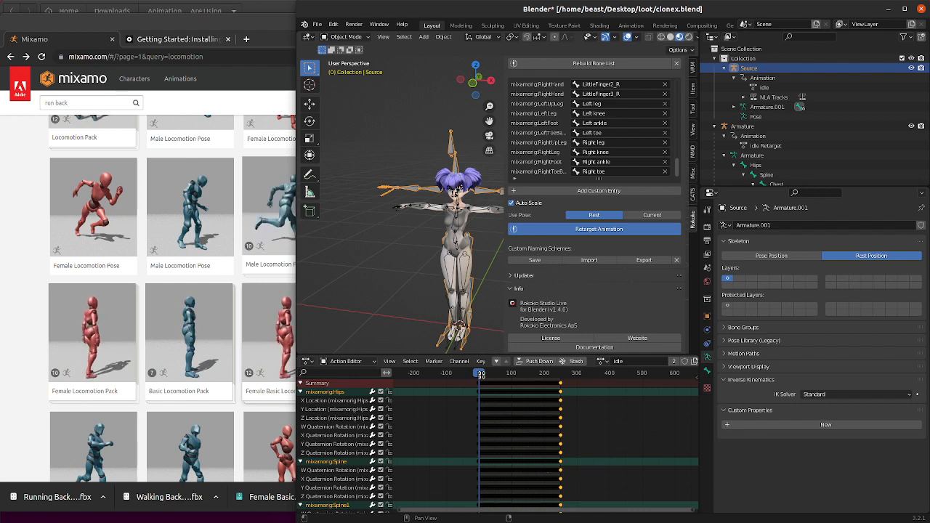
key("space")
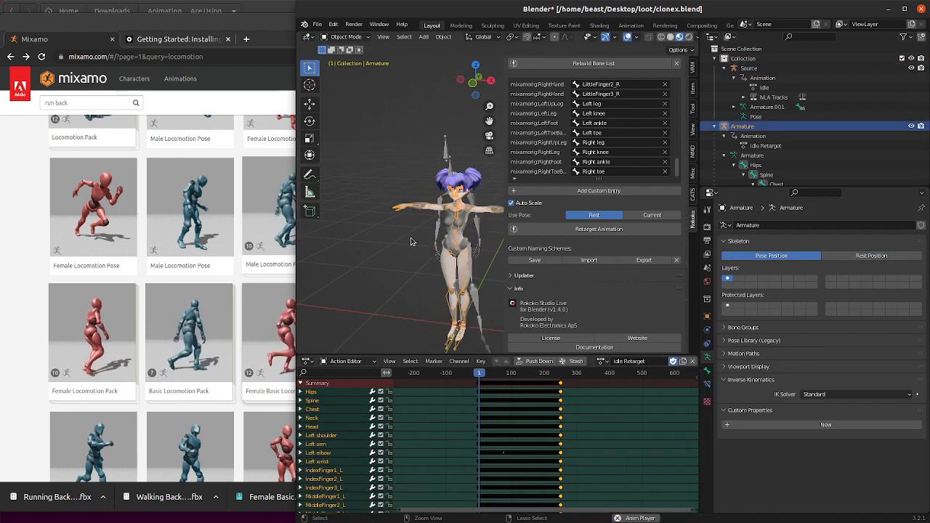
left_click(410, 242)
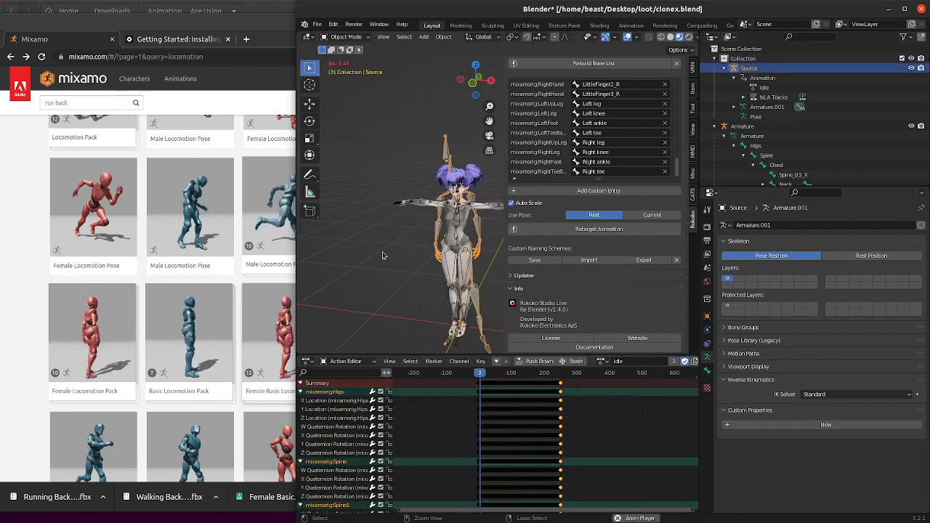
key("space")
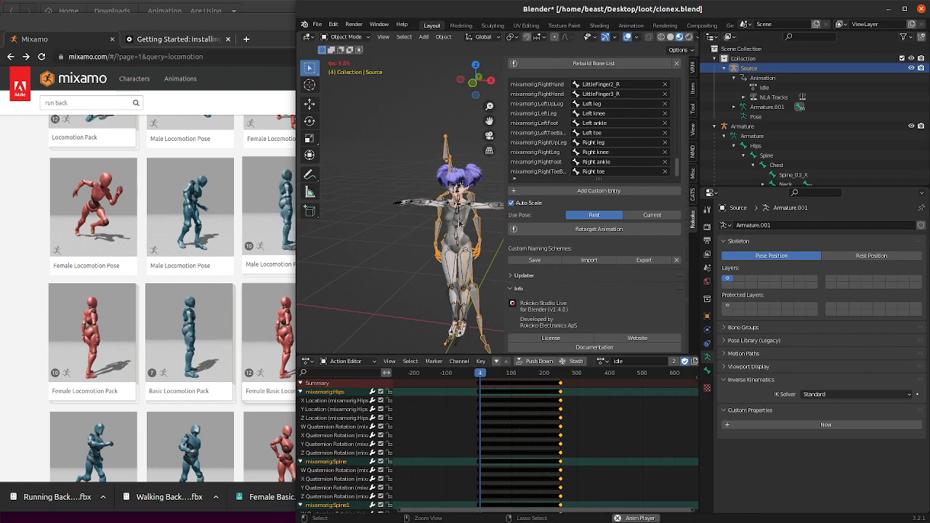
- Delete the Source armature from the scene
left_click(743, 126)
left_click(749, 67)
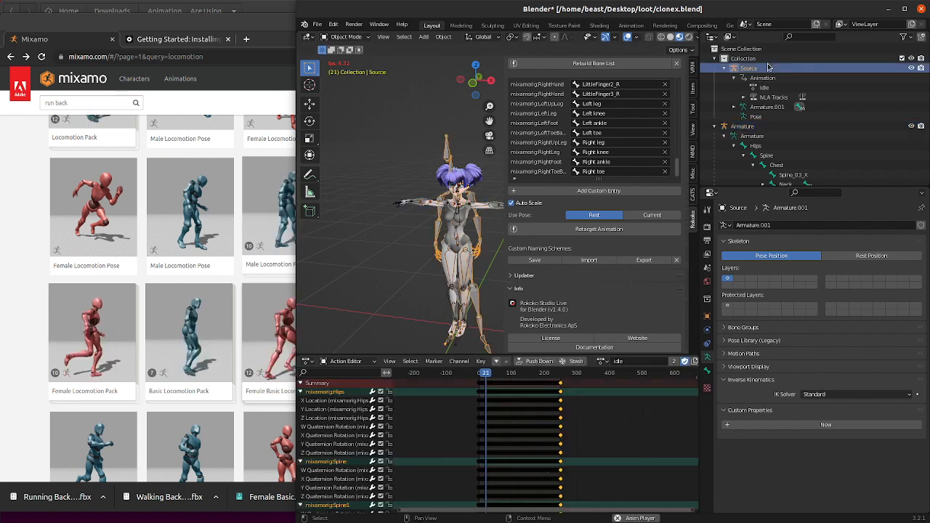
key("x")
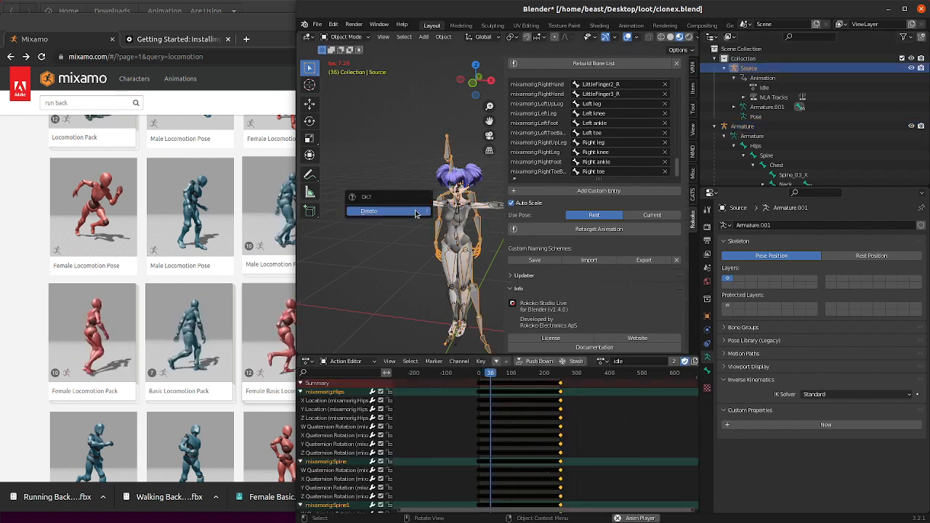
left_click(414, 212)
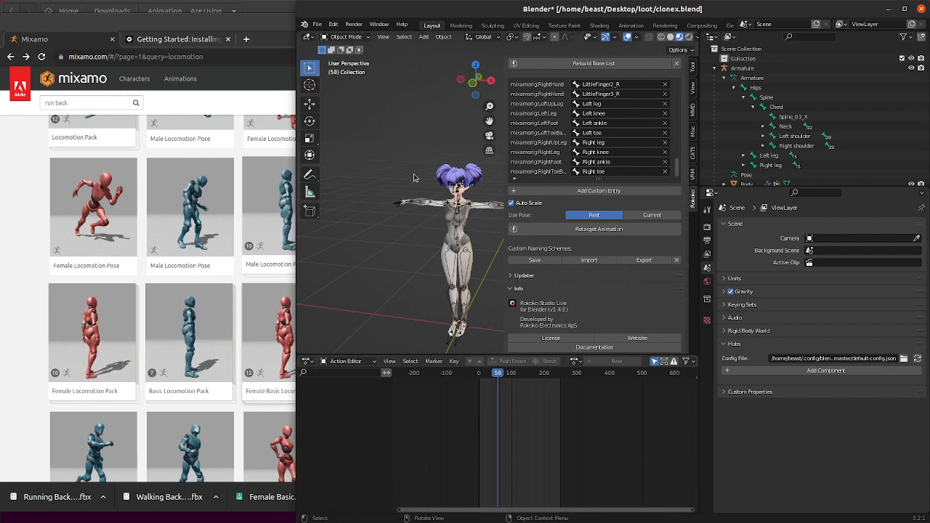
- Import the idle.fbx animation from the Animations We Are Using folder
left_click(318, 24)
mouse_move(347, 155)
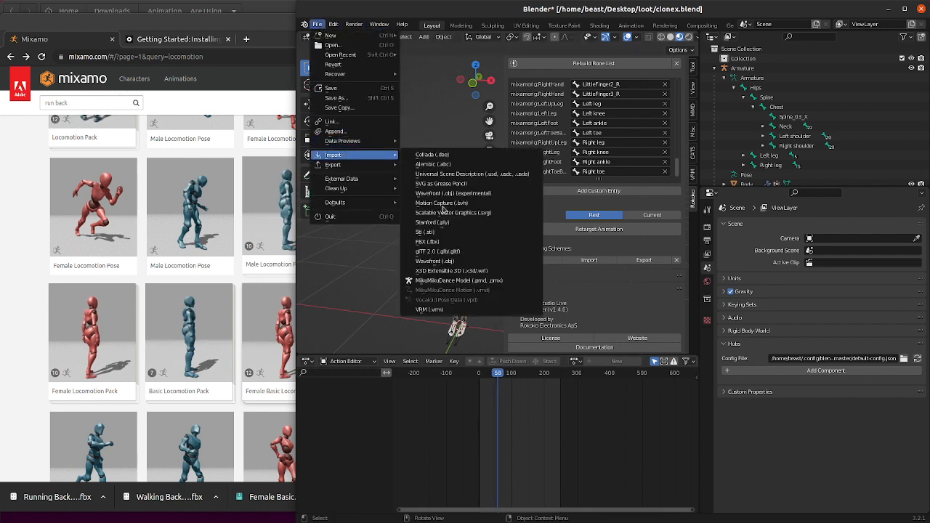
left_click(429, 249)
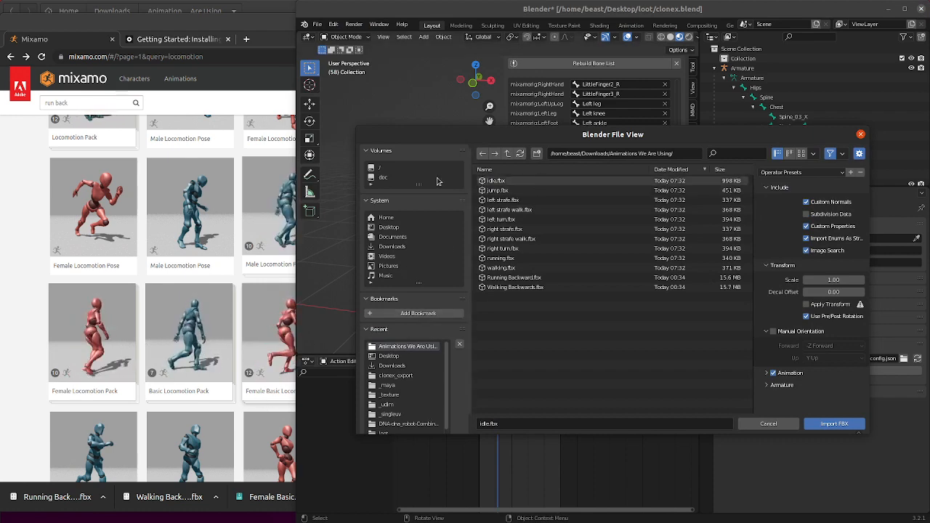
left_click(518, 182)
double_click(519, 182)
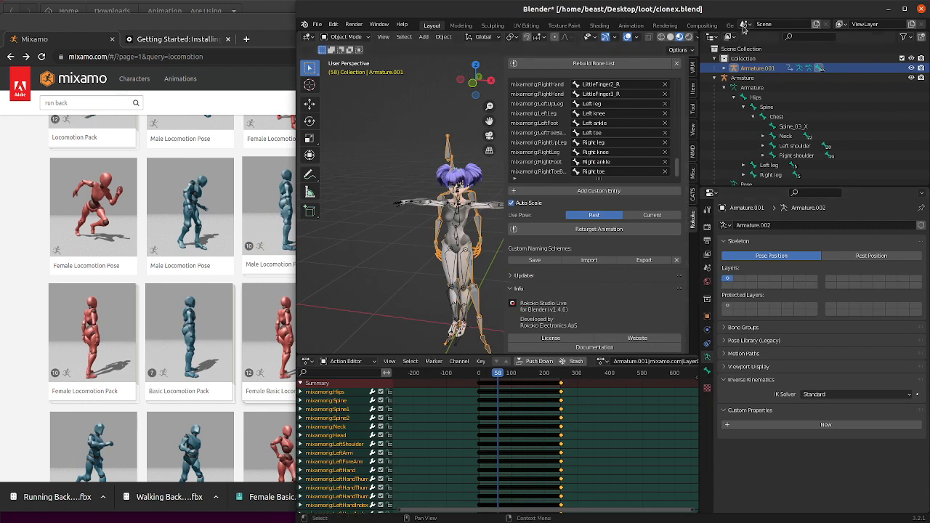
- Rename the imported armature Source.001 and assign it as the retargeting source in place of the deleted one
scroll(528, 102, "up", 8)
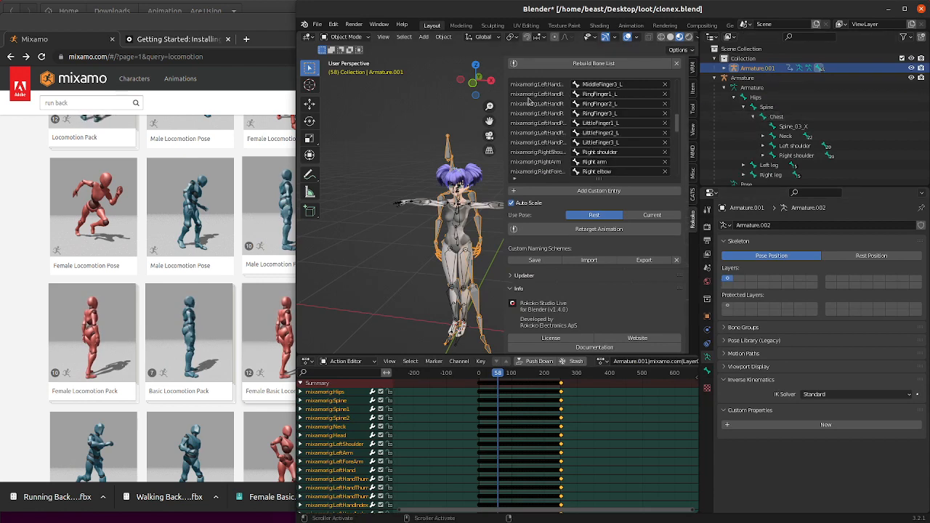
scroll(529, 102, "up", 3)
scroll(672, 66, "up", 3)
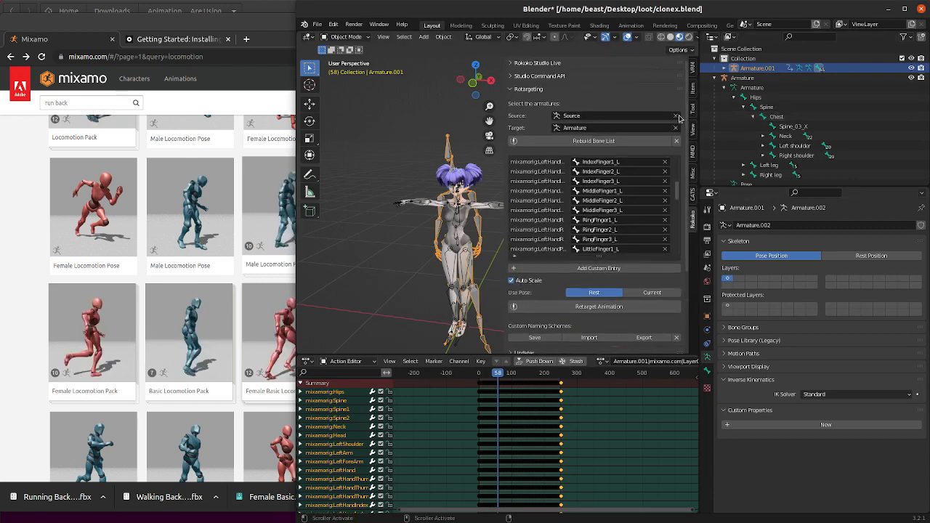
left_click(675, 115)
double_click(762, 71)
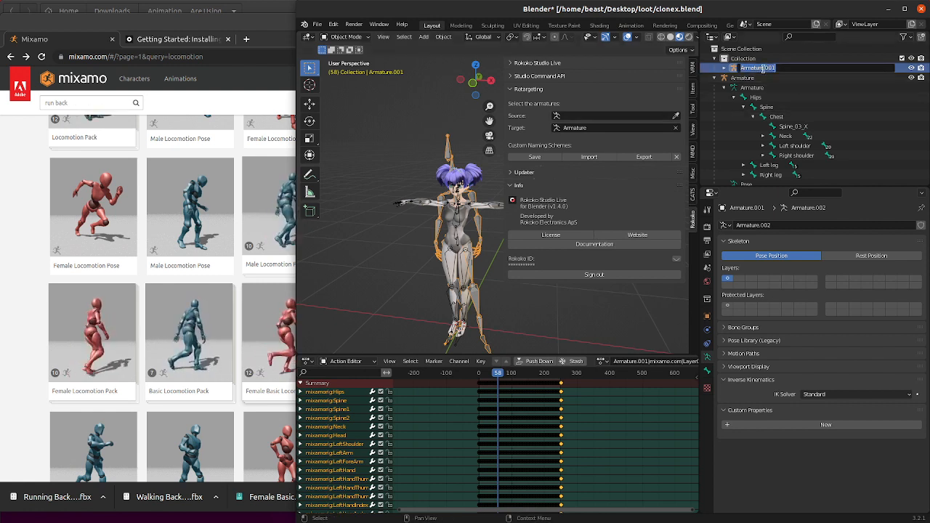
type("Source.001")
key("Return")
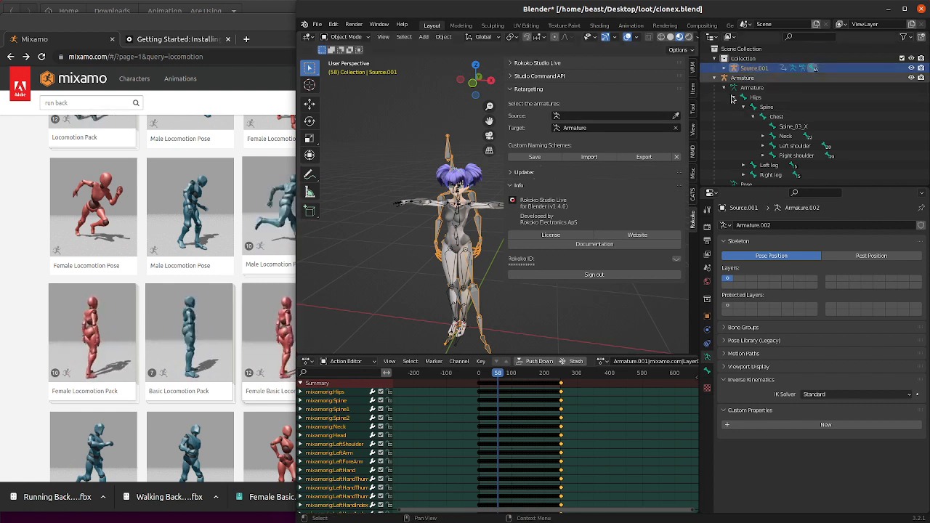
left_click(745, 71)
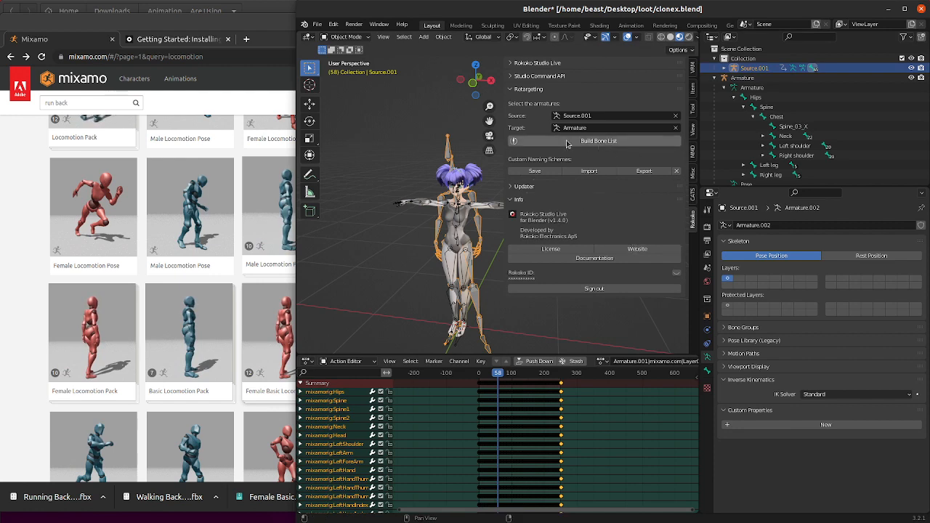
- Build the bone list from Source.001 to Armature and retarget the animation with Auto Scale and the Rest pose
scroll(623, 212, "down", 10)
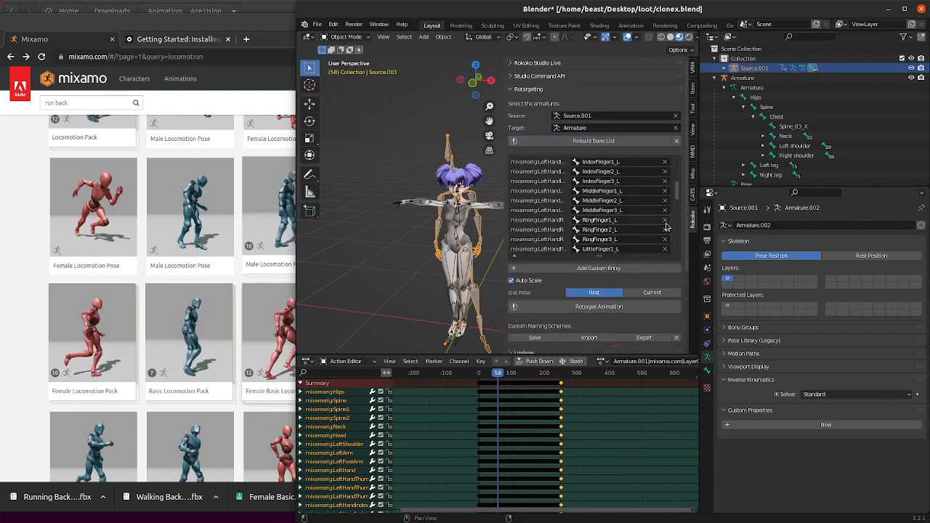
scroll(624, 211, "up", 5)
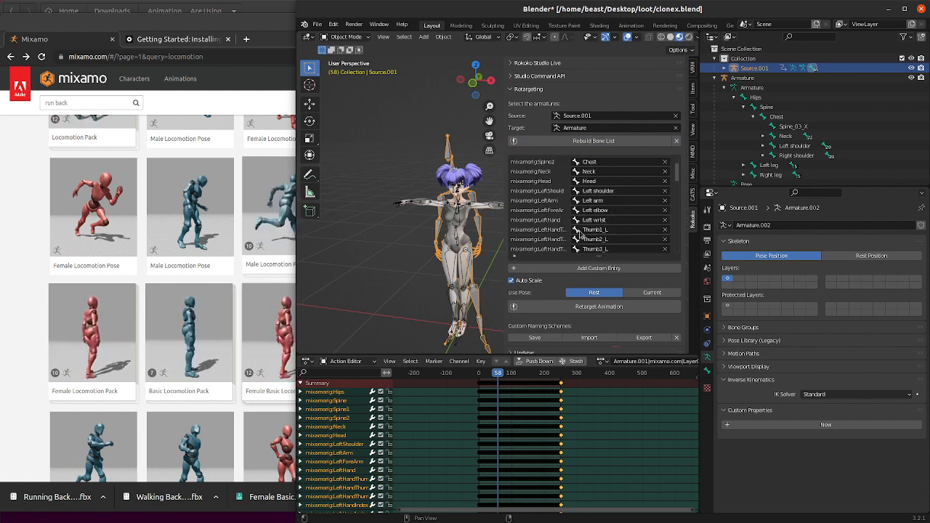
scroll(625, 231, "down", 15)
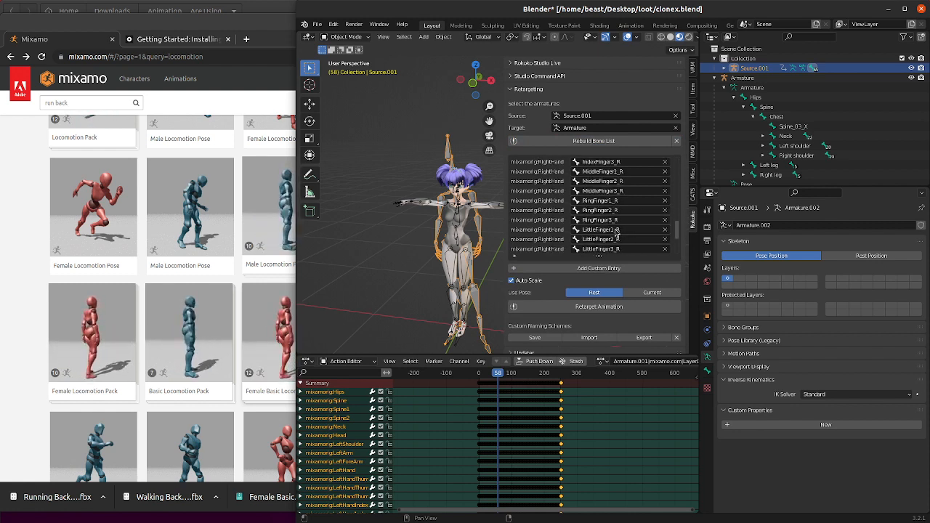
scroll(522, 283, "down", 4)
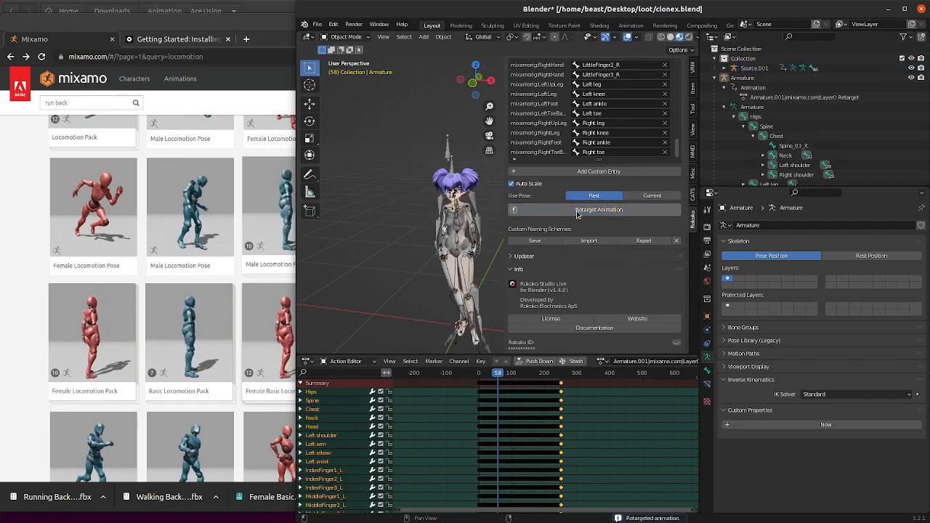
- Return to frame 0 and examine the Spine, Chest and Neck keyframe channels of the target Armature's retargeted action
left_click_drag(493, 375, 478, 375)
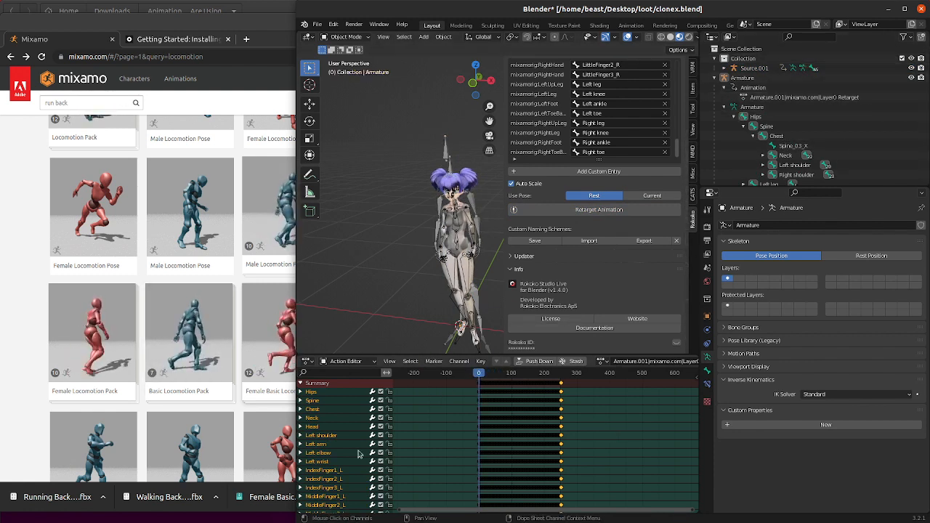
left_click(301, 400)
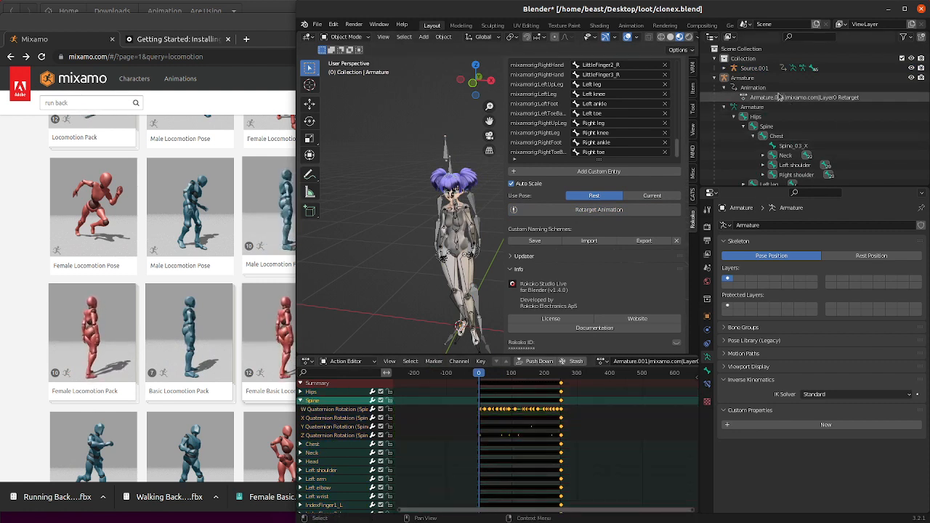
left_click(742, 78)
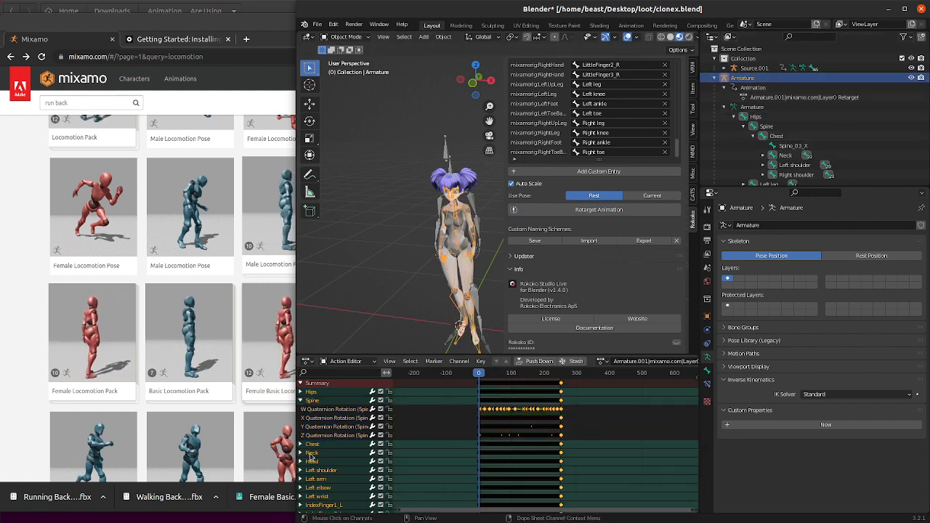
left_click(314, 445)
left_click(301, 445)
scroll(301, 445, "down", 3)
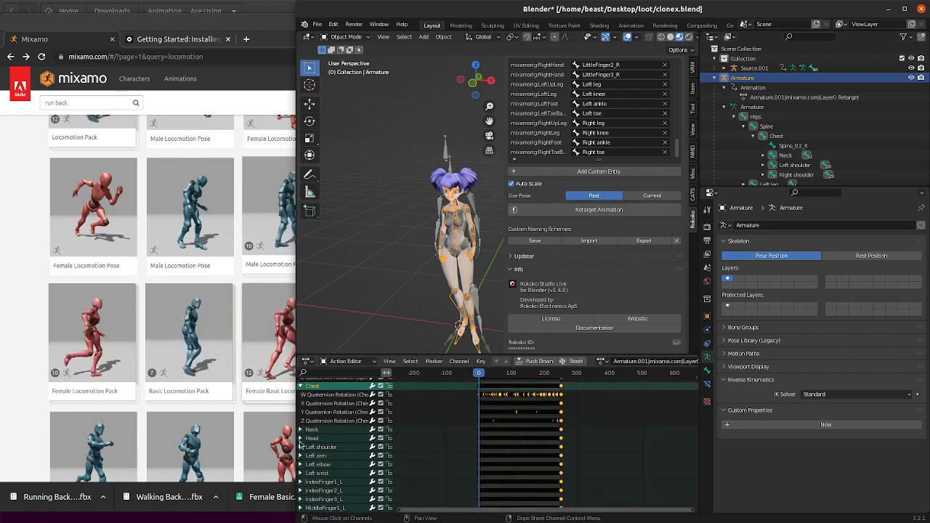
left_click(301, 430)
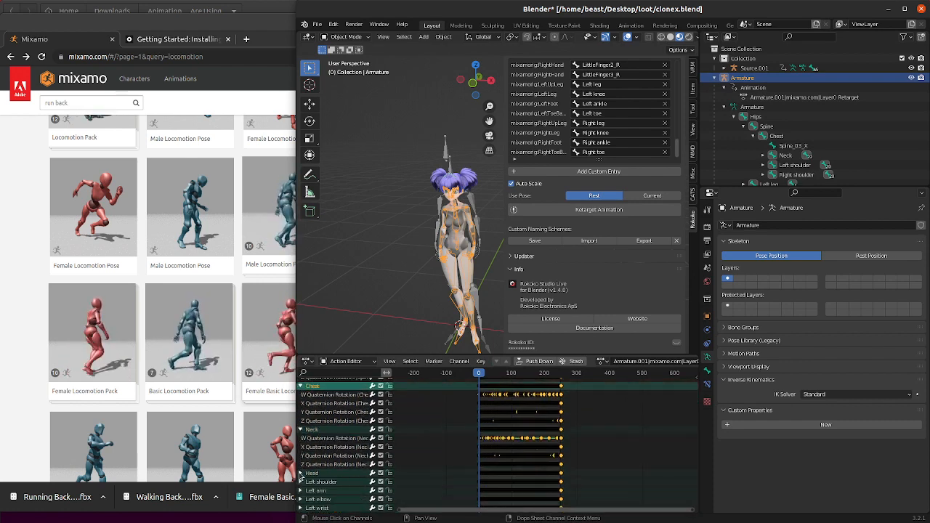
left_click(301, 430)
scroll(298, 432, "up", 3)
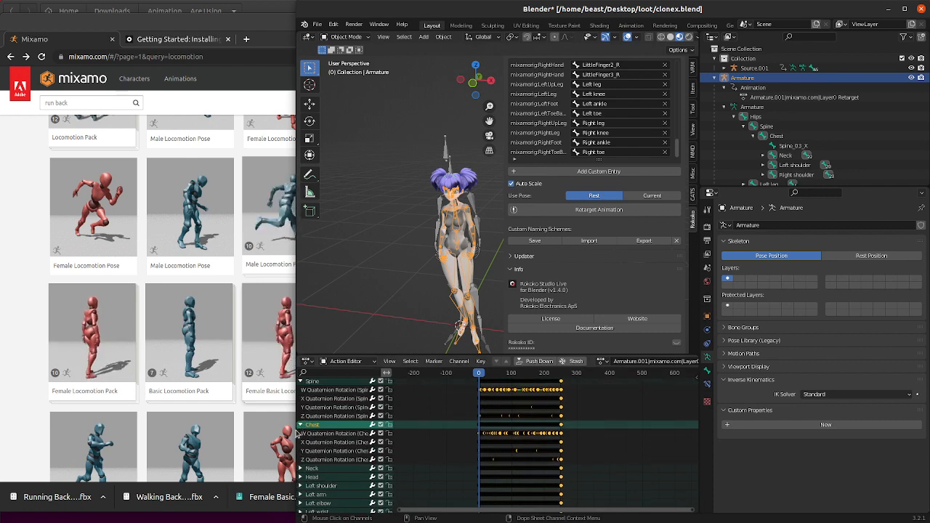
left_click(300, 426)
scroll(315, 425, "up", 1)
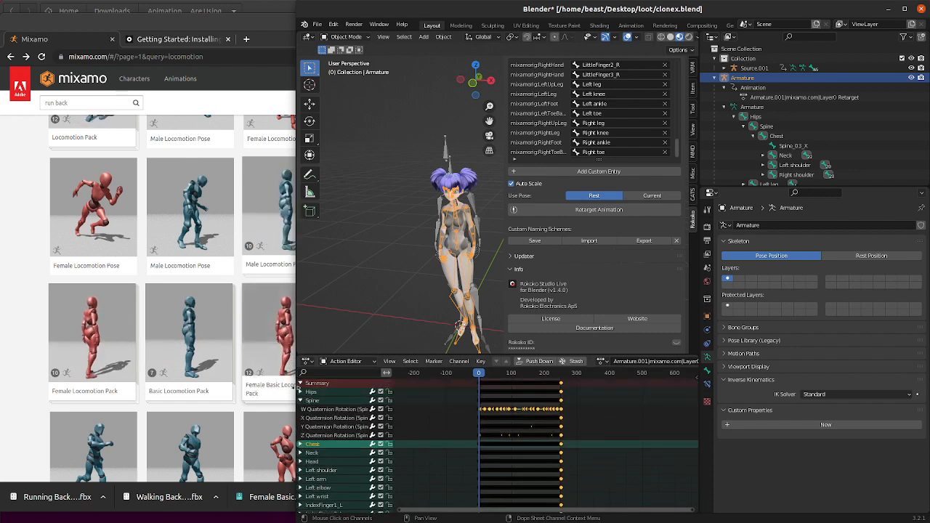
left_click(301, 401)
- Examine the Hips location and rotation keyframes over the whole action and play the retargeted animation
left_click(301, 392)
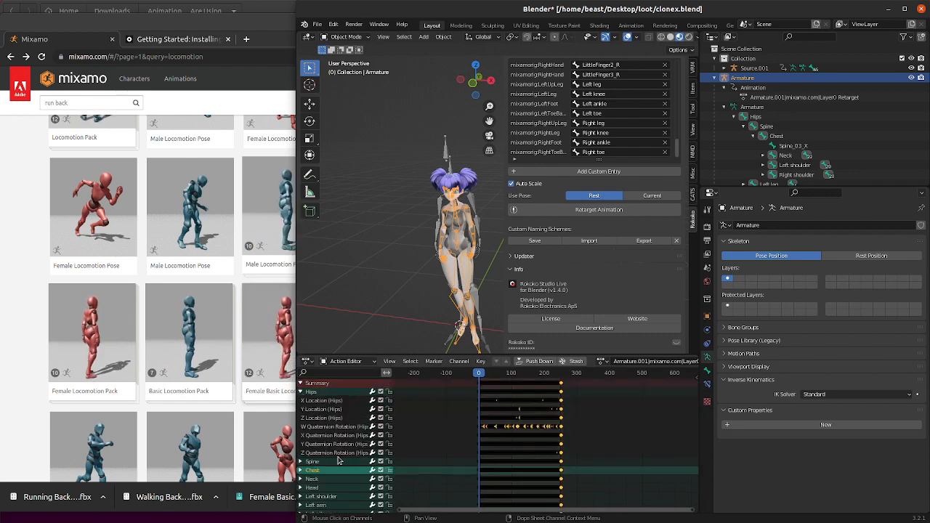
scroll(333, 445, "down", 4)
scroll(303, 448, "up", 4)
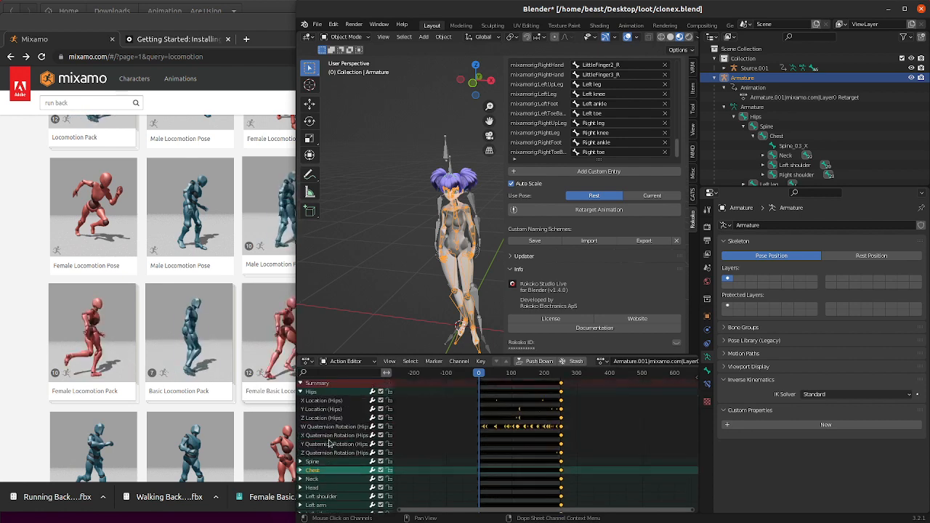
left_click(300, 392)
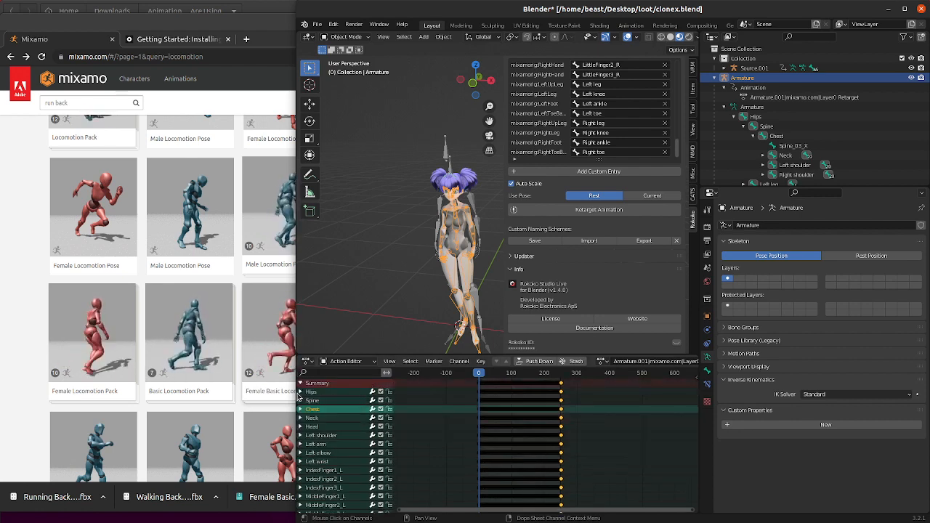
left_click(300, 392)
scroll(513, 436, "up", 5)
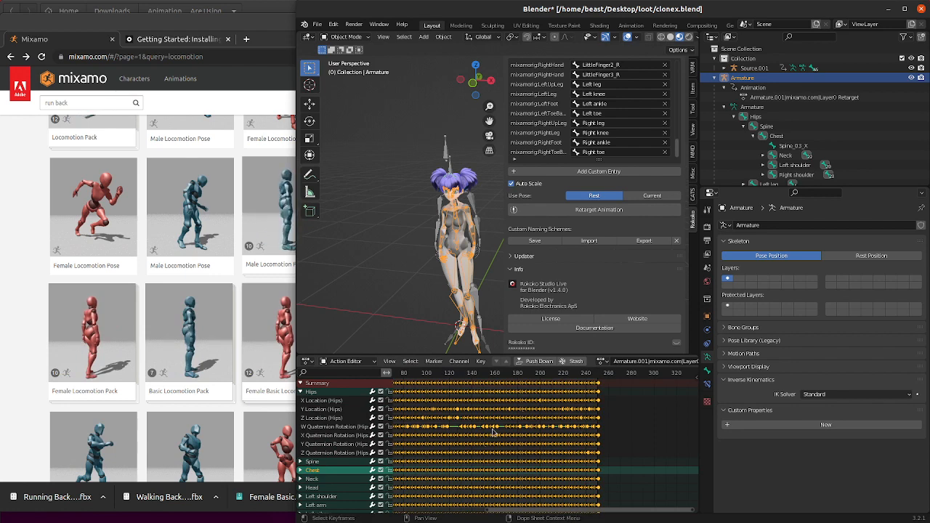
left_click(300, 393)
scroll(561, 422, "down", 3)
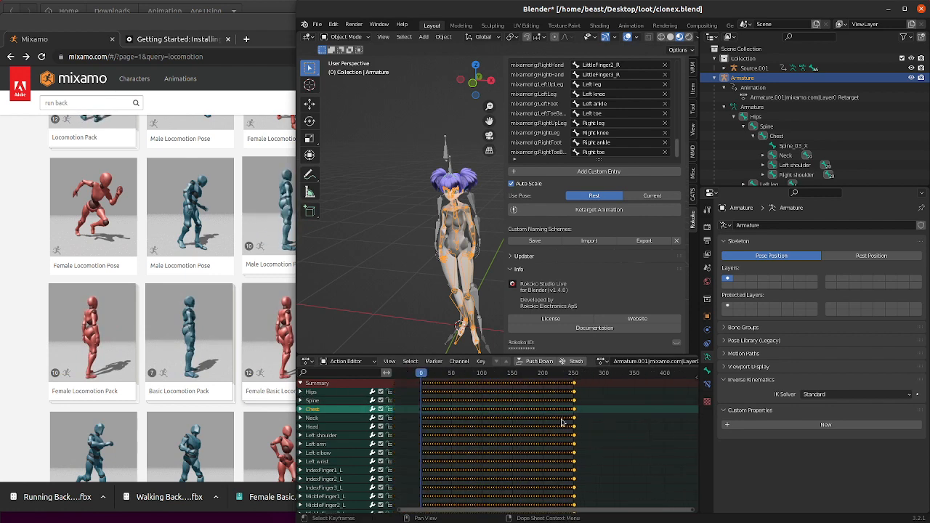
left_click(377, 251)
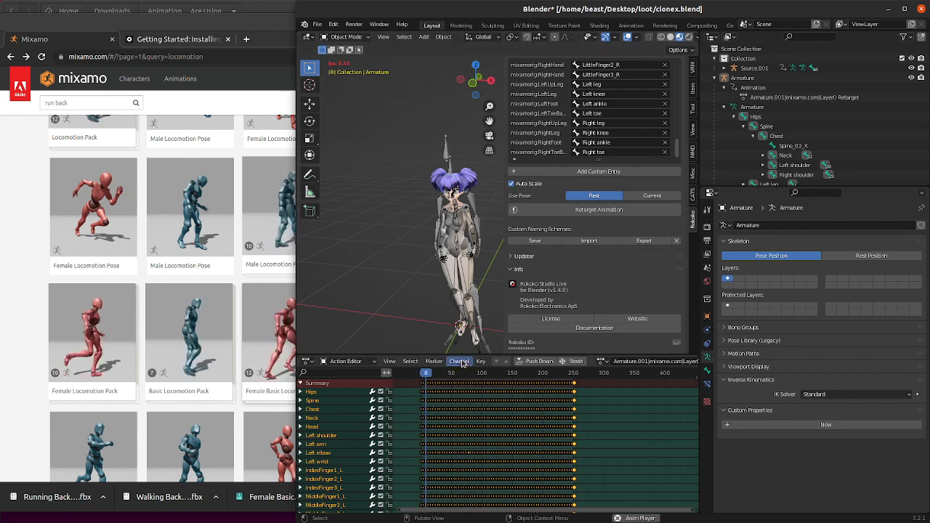
- Stop playback at frame 0 and shift all keyframes of the retargeted action one frame earlier so they start on frame 0
key("space")
left_click_drag(487, 378, 421, 383)
scroll(545, 436, "up", 6)
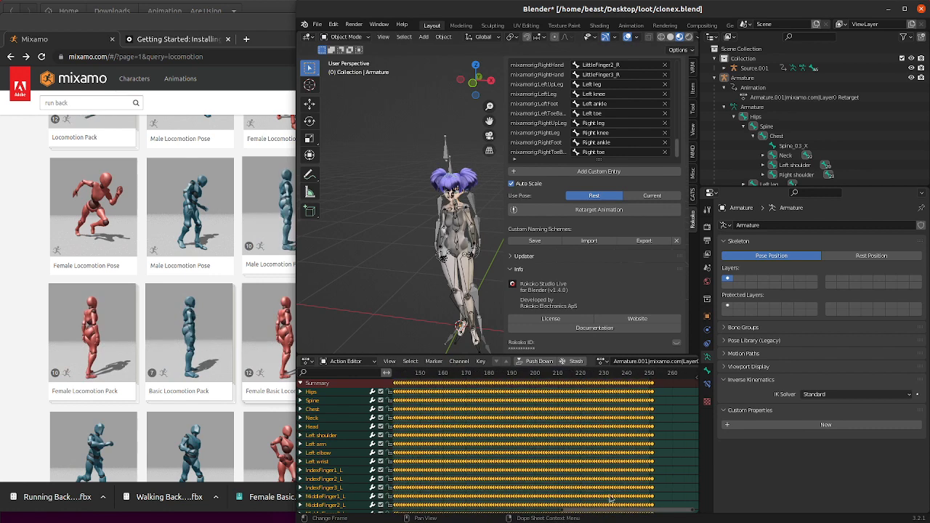
left_click_drag(617, 513, 392, 501)
scroll(517, 436, "up", 10)
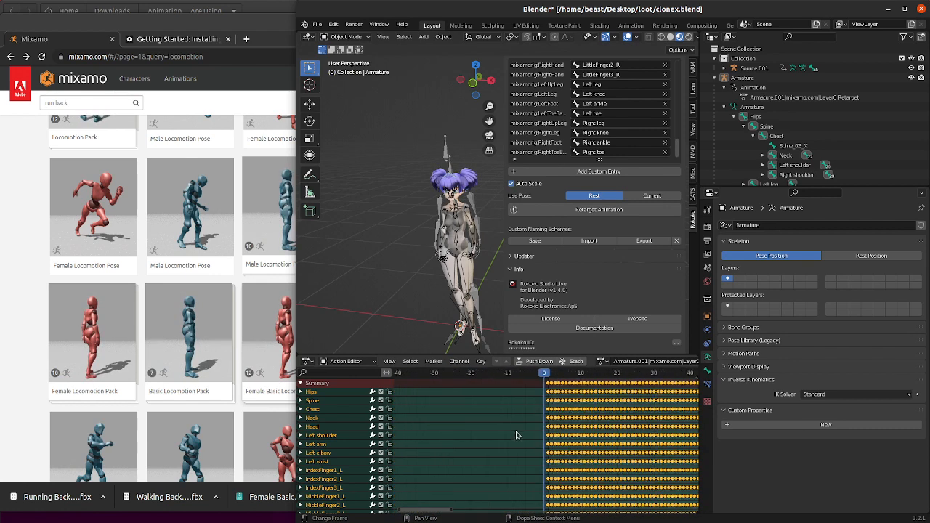
scroll(525, 416, "up", 10)
left_click(550, 409)
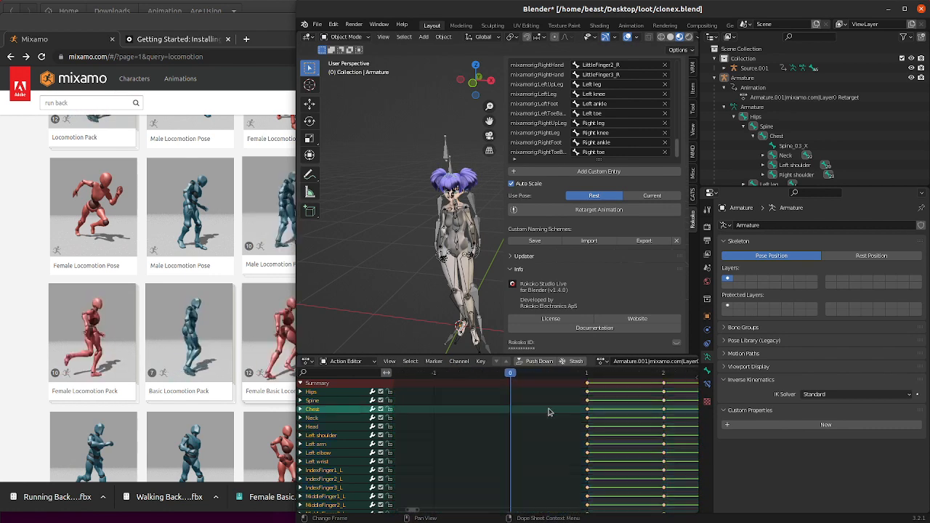
key("g")
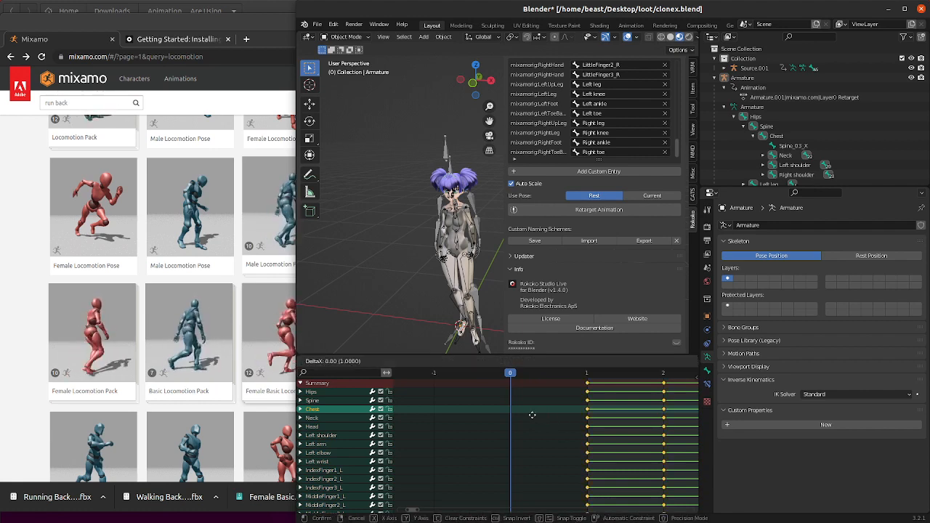
left_click(489, 422)
scroll(501, 421, "down", 20)
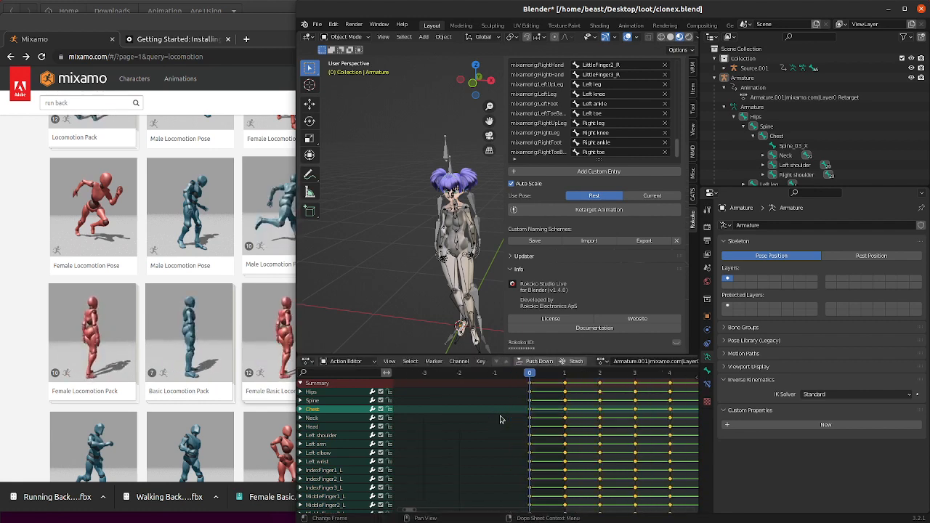
scroll(553, 400, "up", 2)
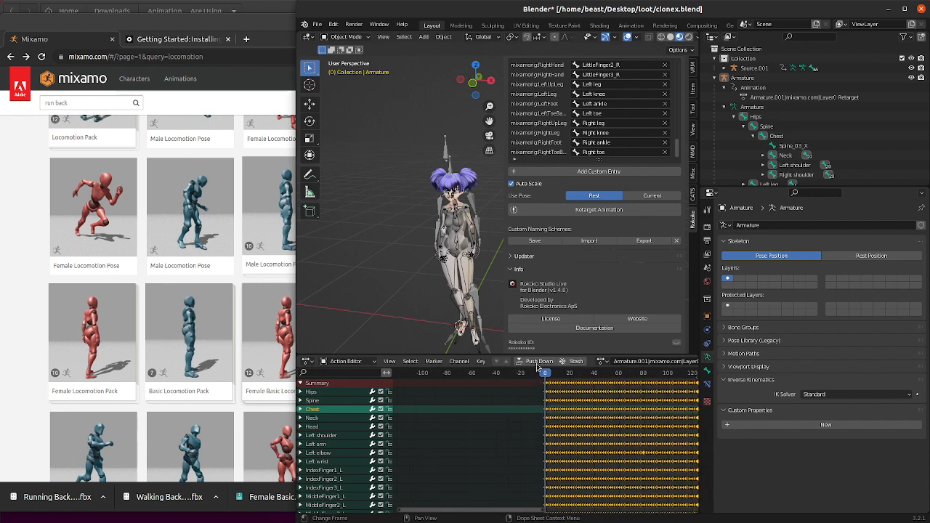
- Rename the target armature's retargeted action as idle
double_click(658, 362)
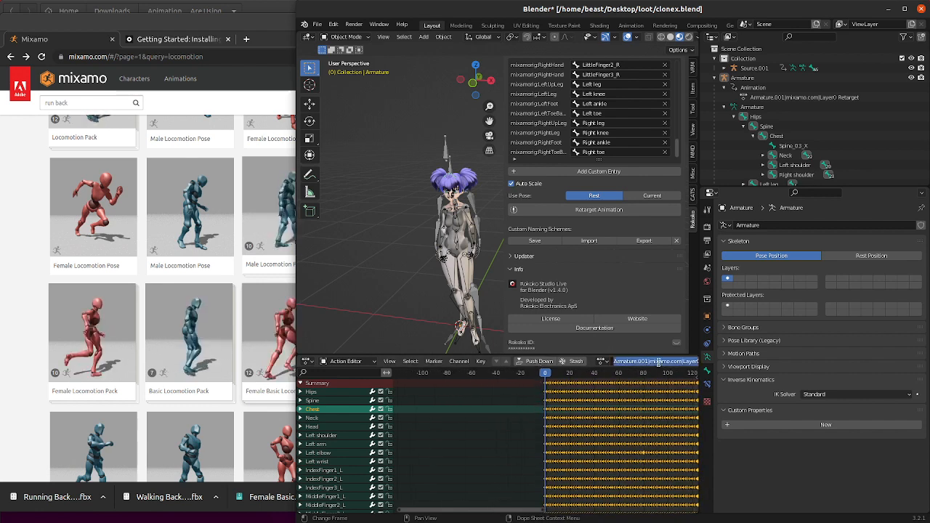
type("id")
key("BackSpace")
type("dle")
key("Return")
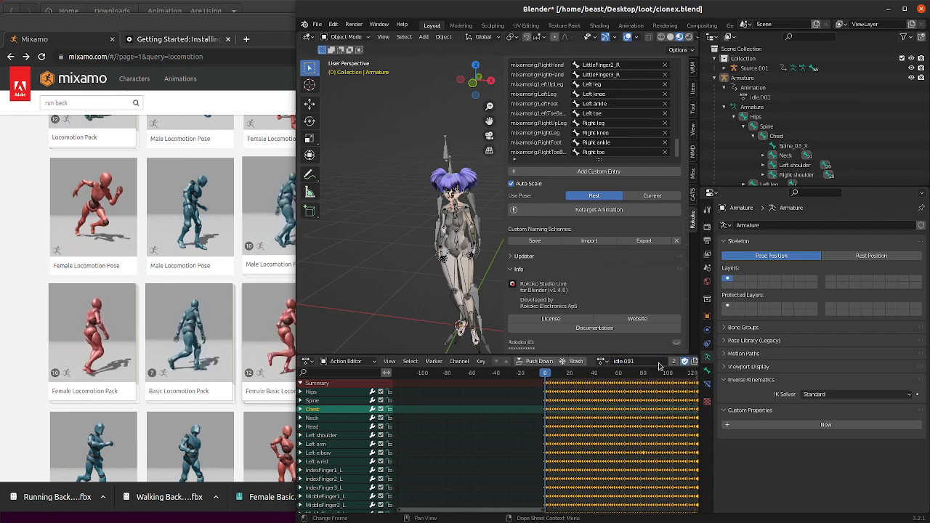
- Switch the outliner to the Blender File display, delete the old idle action and rename idle.001 as idle
left_click(725, 80)
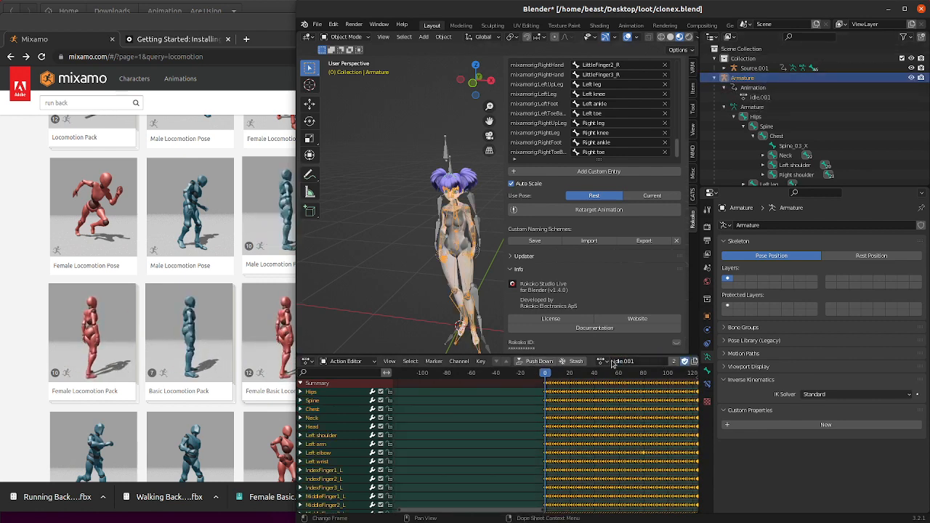
left_click(729, 36)
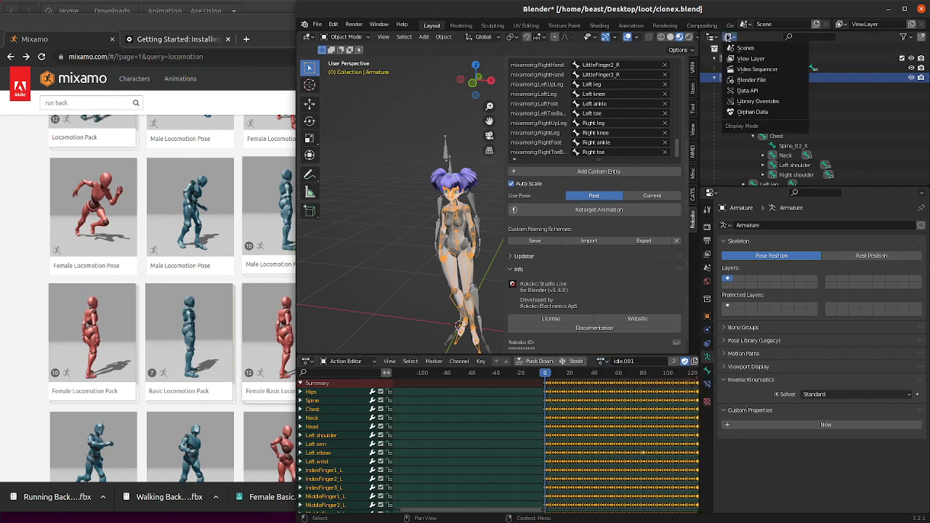
left_click(729, 38)
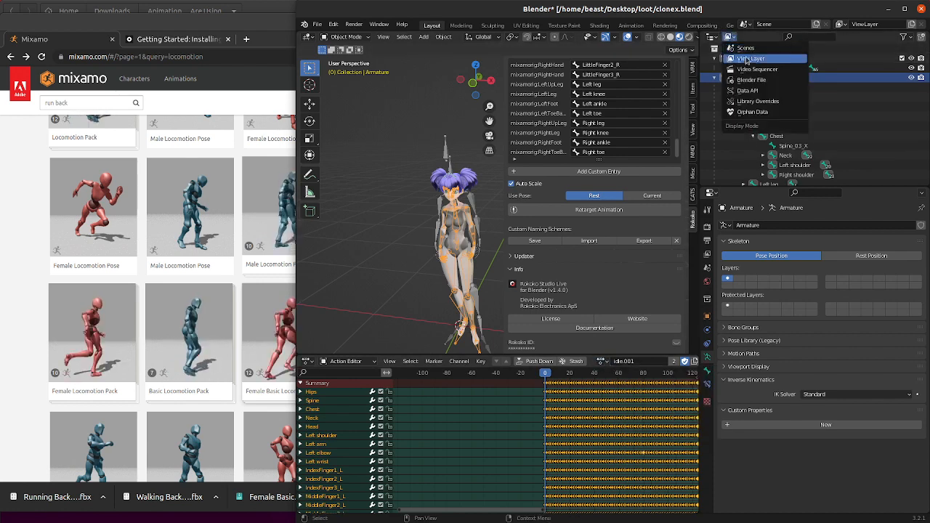
left_click(729, 37)
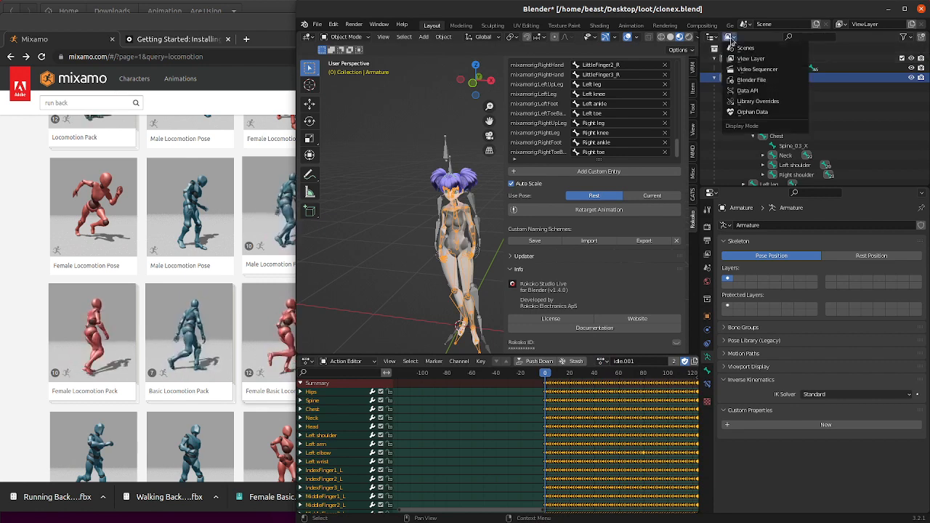
left_click(766, 81)
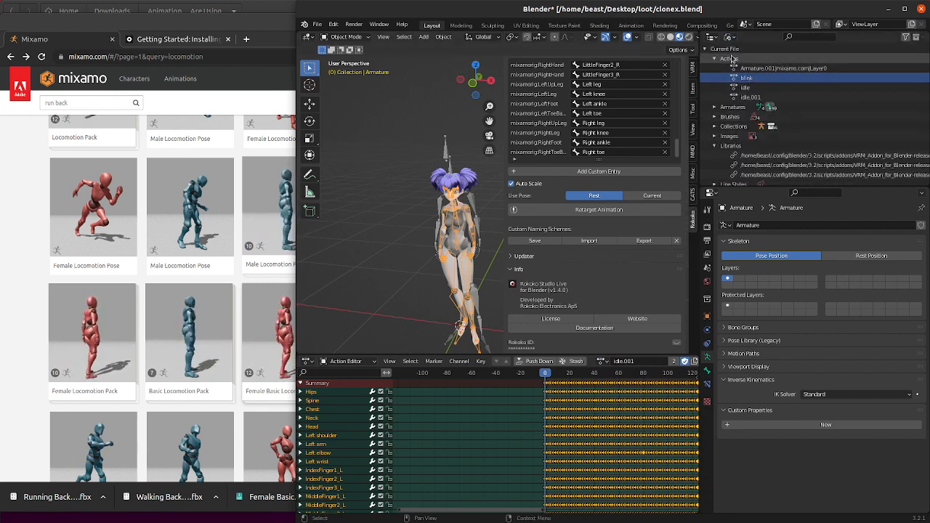
left_click(749, 87)
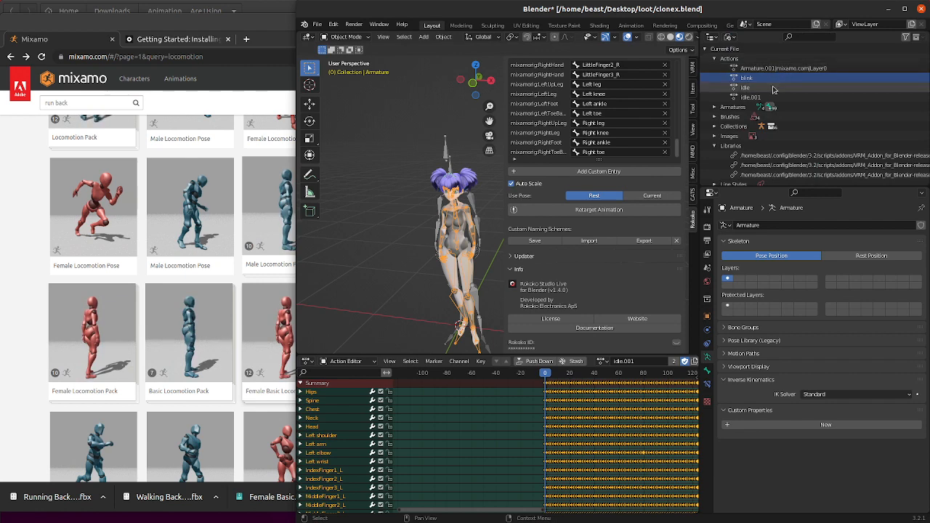
right_click(748, 87)
left_click(763, 97)
double_click(752, 88)
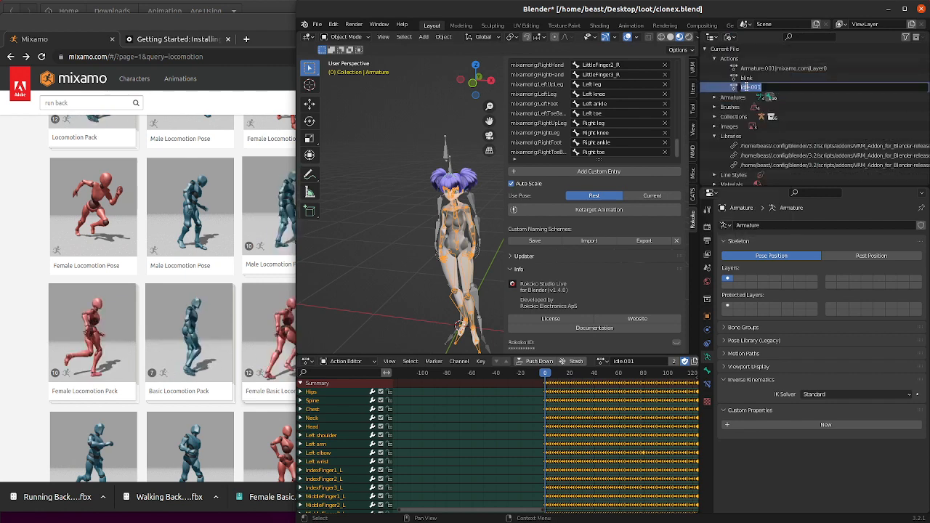
type("idle")
key("Return")
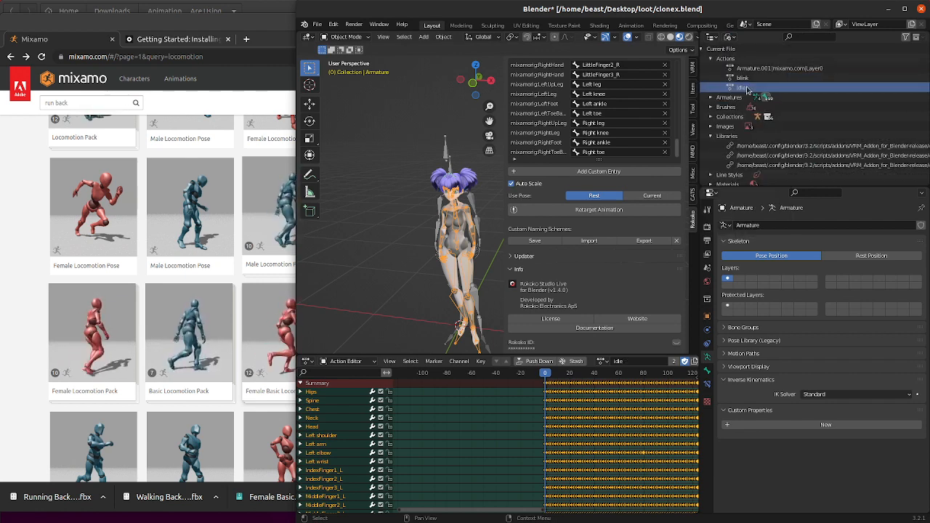
- Delete the leftover Armature.001|mixamo.com|Layer0 action and return the outliner to the View Layer display
left_click(727, 68)
right_click(727, 69)
left_click(721, 77)
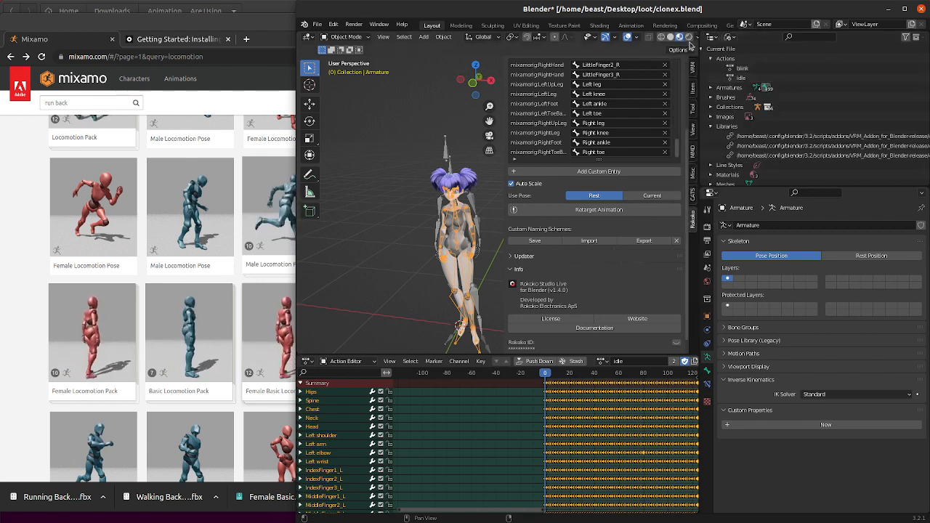
scroll(723, 65, "down", 1)
left_click(727, 36)
left_click(750, 59)
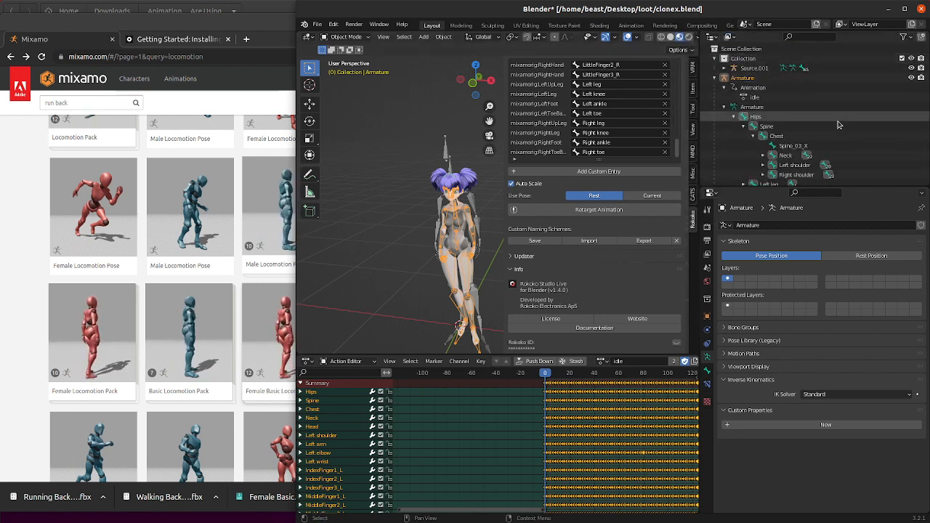
- Delete the Source.001 armature together with its hierarchy from the collection
right_click(762, 69)
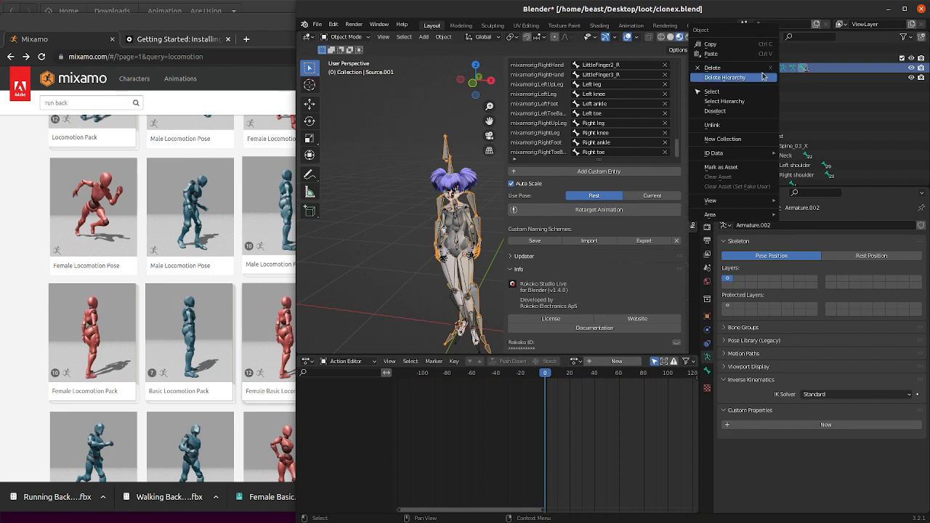
left_click(765, 69)
key("ctrl+z")
right_click(766, 69)
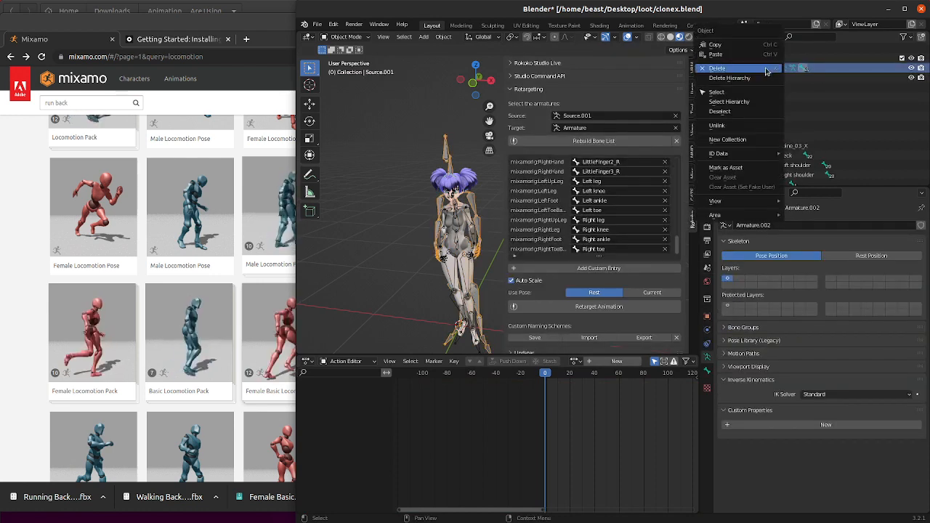
left_click(729, 78)
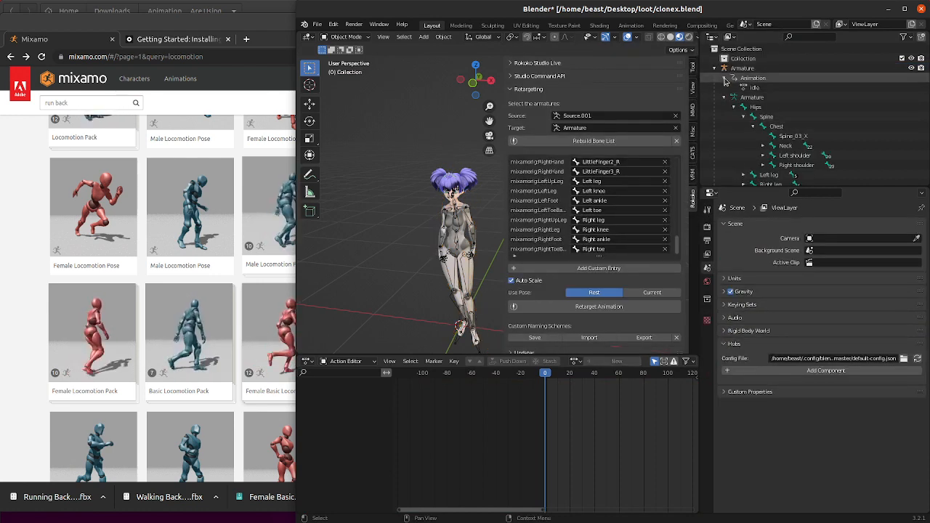
- Import all FBX animations from jump.fbx to Walking Backwards.fbx in the Animations We Are Using folder, leaving out idle.fbx
middle_click_drag(407, 229, 439, 234)
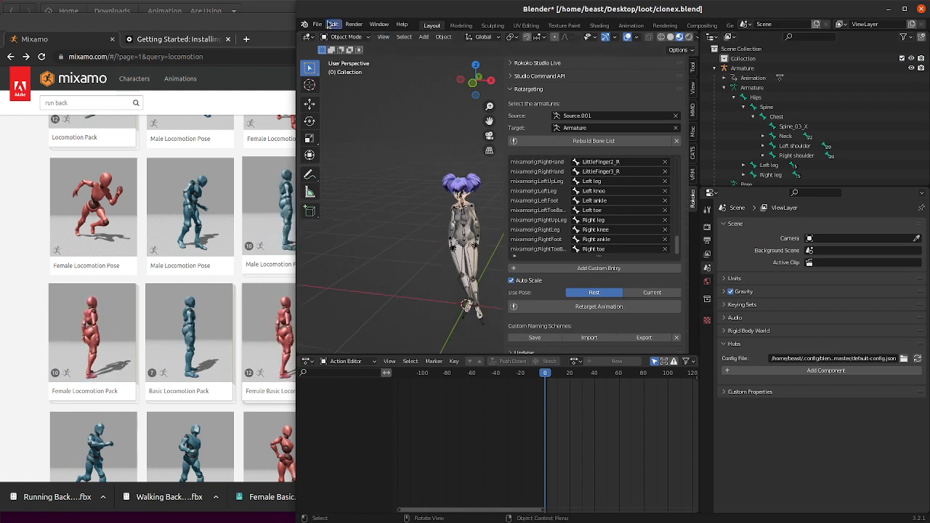
left_click(318, 24)
mouse_move(370, 157)
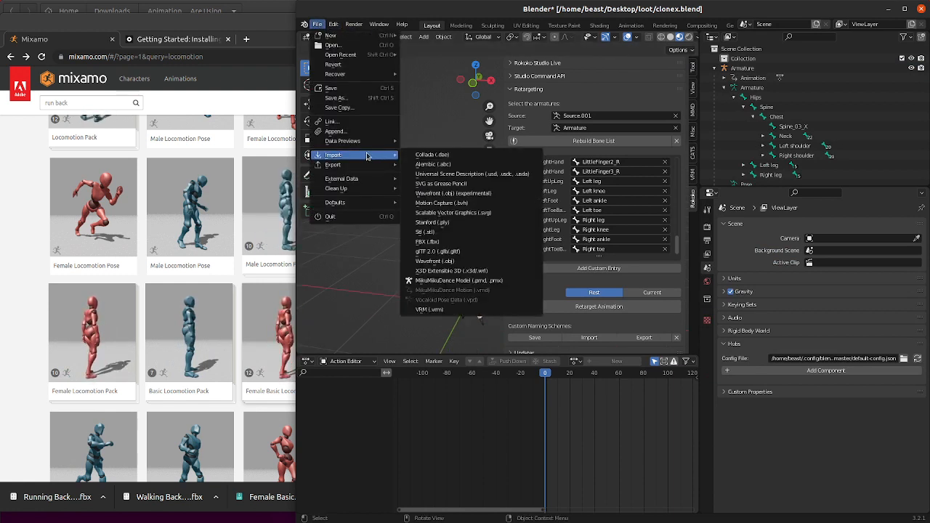
left_click(488, 241)
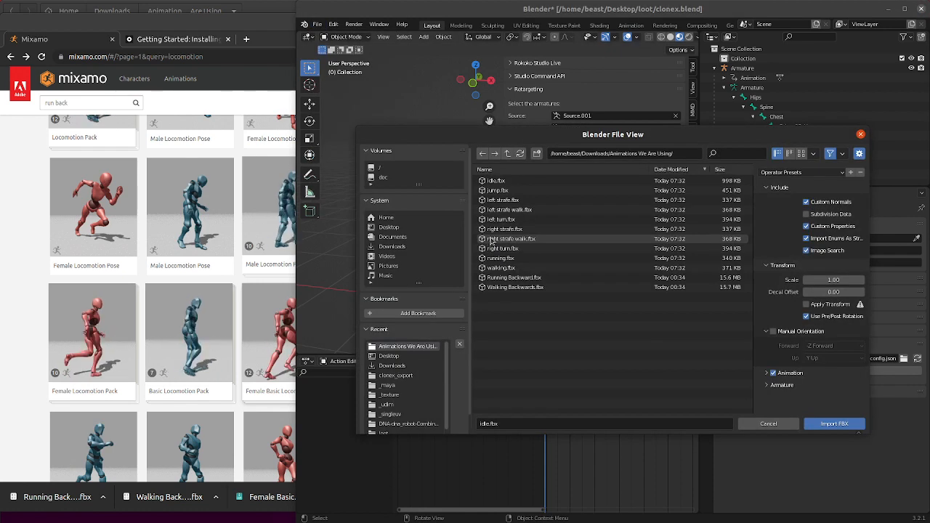
left_click(497, 190)
left_click(538, 287, "shift")
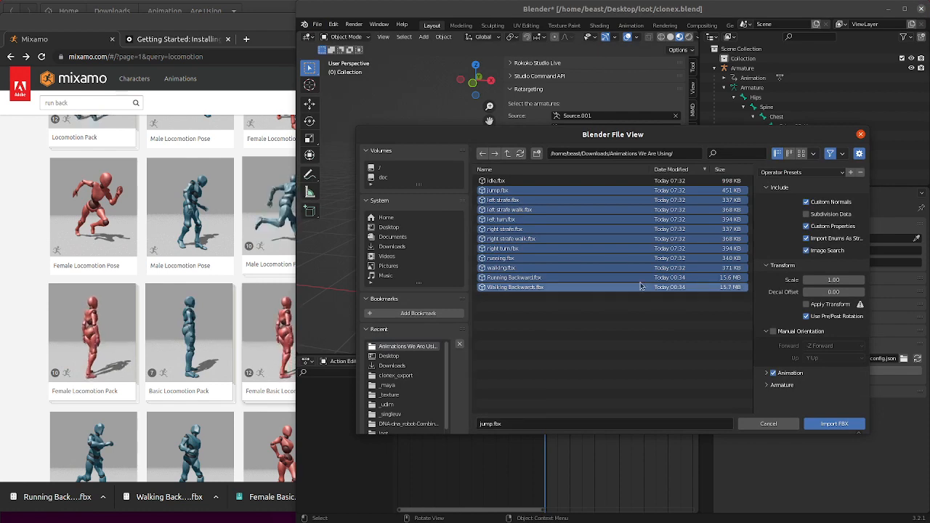
left_click(835, 425)
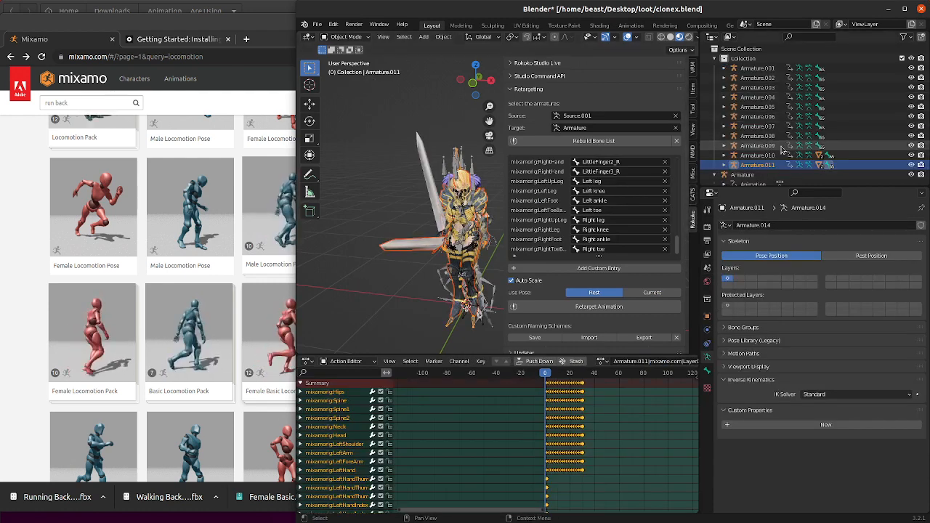
- Hide all armatures except Armature.001 in the viewport, including the character's own, and select Armature.001
left_click(724, 68)
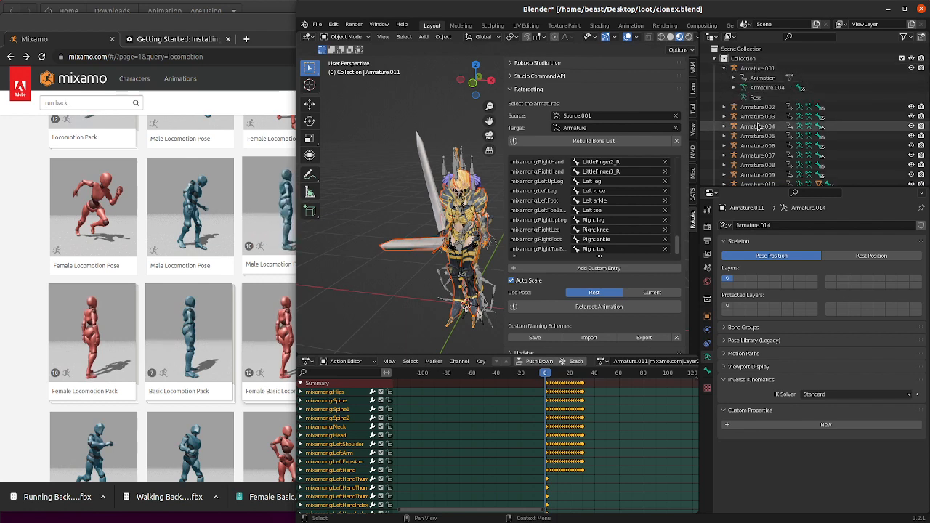
scroll(758, 126, "down", 1)
left_click_drag(911, 87, 855, 126)
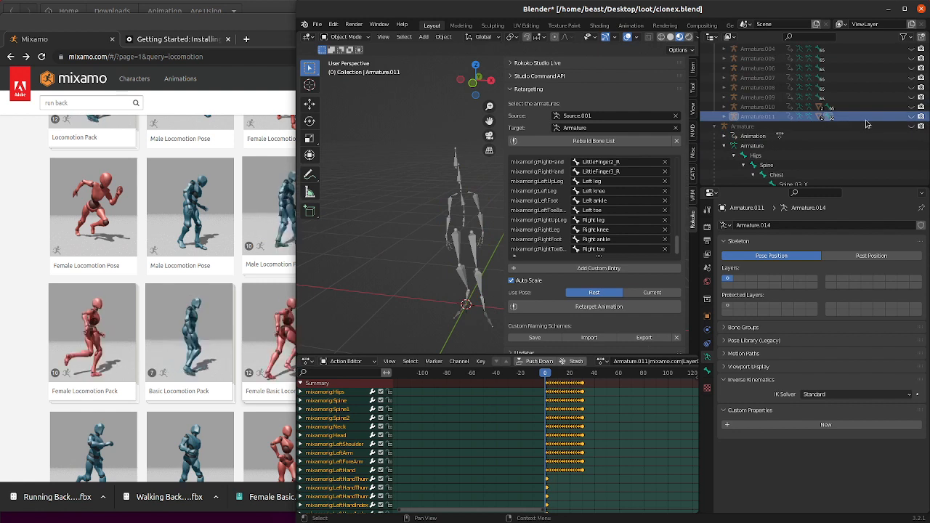
scroll(799, 95, "up", 4)
left_click(769, 68)
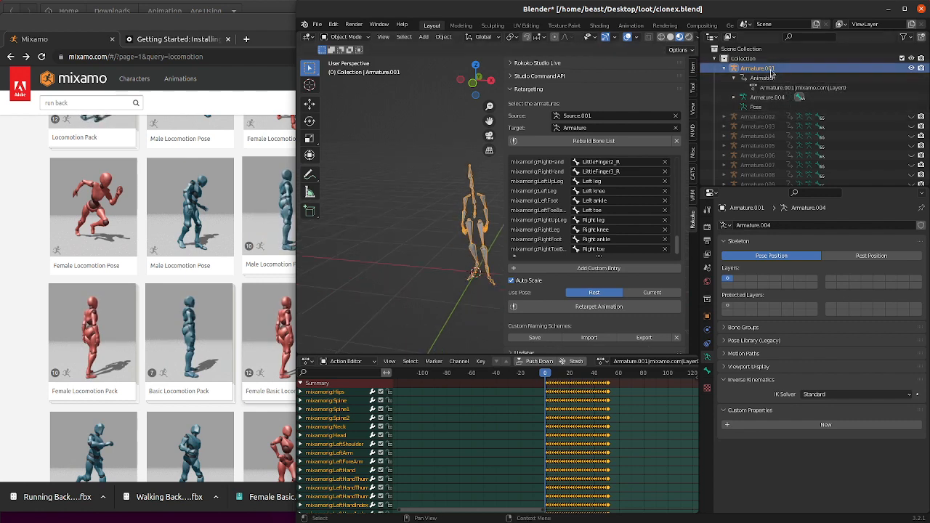
- Play Armature.001's animation to identify its motion, and return to frame 0
right_click(772, 70)
mouse_move(548, 374)
left_mouse_down()
mouse_move(575, 376)
mouse_move(547, 376)
left_mouse_up()
key("space")
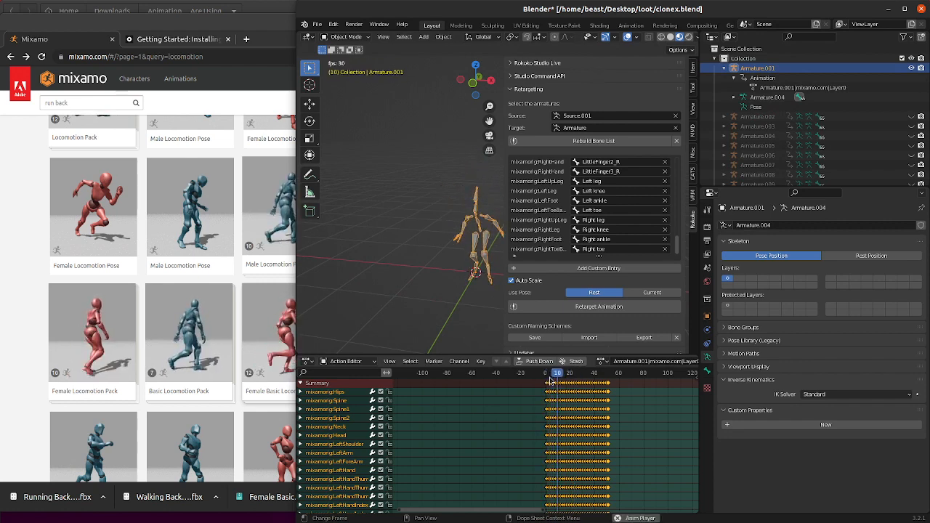
left_click(781, 89)
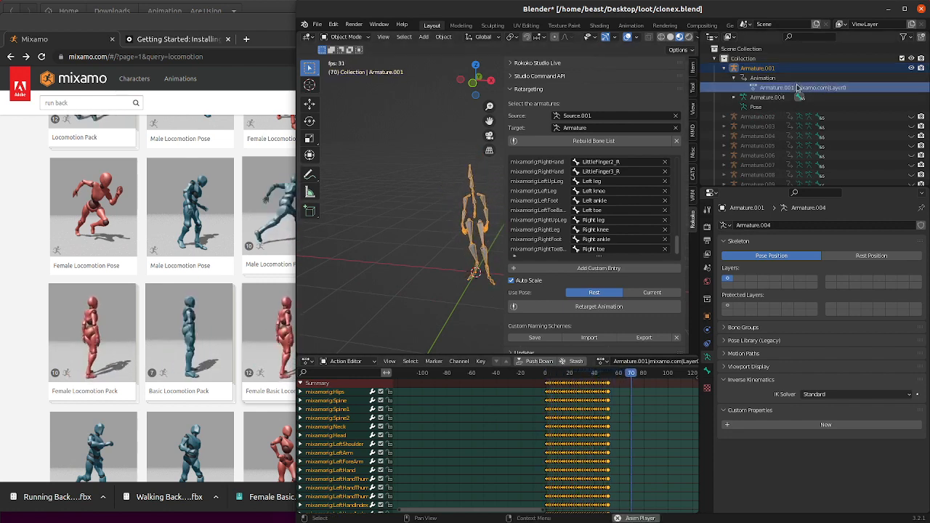
left_click(382, 290)
key("space")
left_click_drag(553, 376, 543, 378)
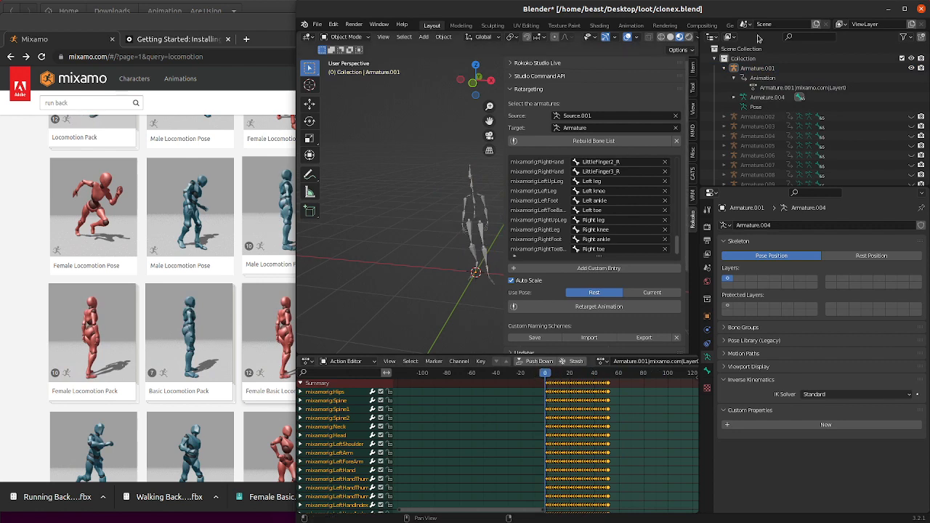
- Rename Armature.001 and its mixamo.com action both as jump
double_click(759, 67)
type("jump")
key("Return")
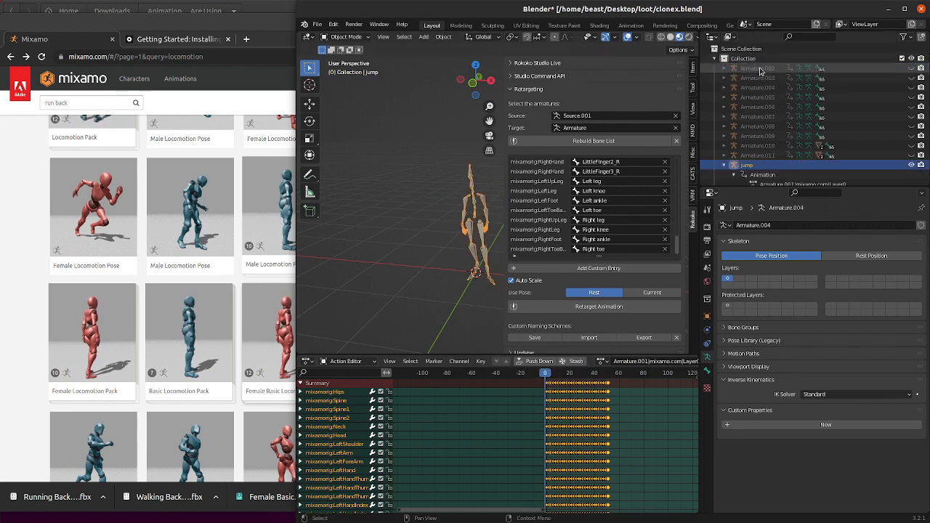
scroll(800, 131, "down", 2)
double_click(809, 145)
scroll(809, 144, "down", 2)
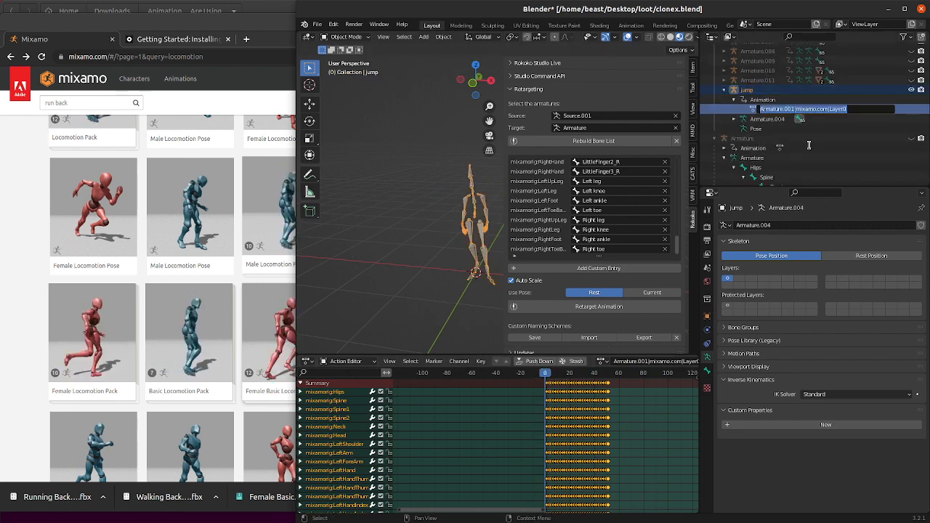
type("jump")
key("Return")
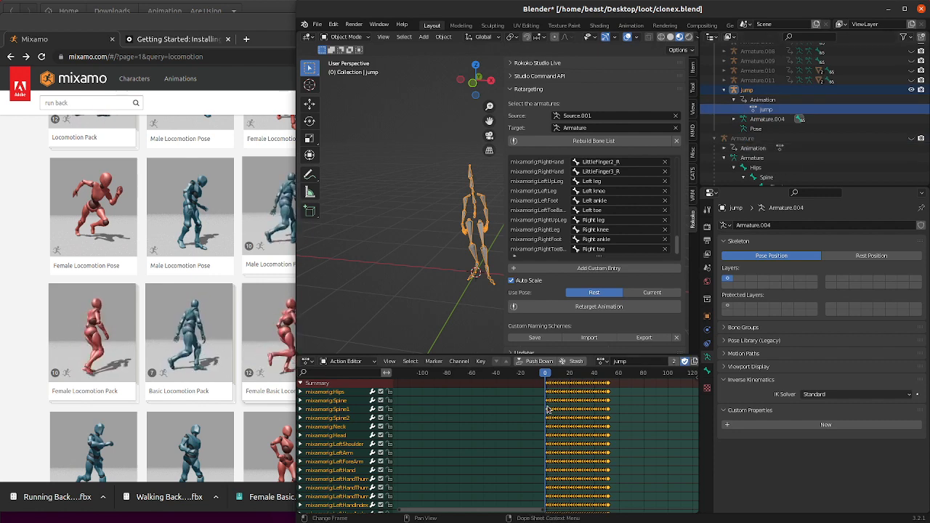
scroll(525, 409, "up", 5, "ctrl")
scroll(525, 409, "up", 4, "ctrl")
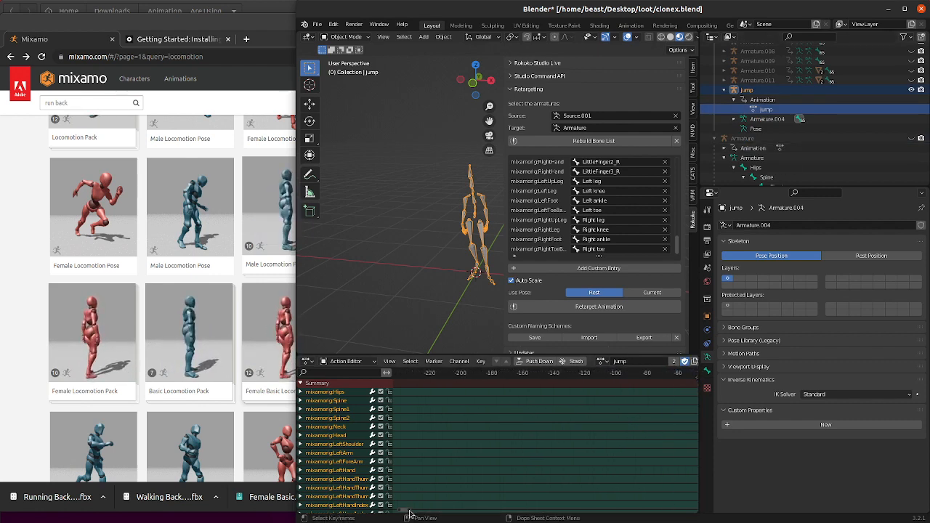
left_click_drag(411, 510, 539, 497)
scroll(630, 439, "up", 4)
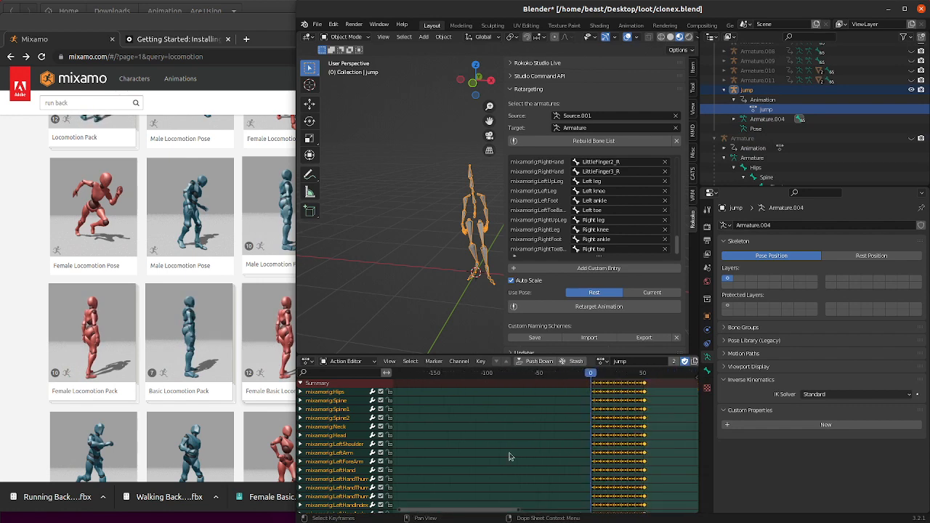
left_click(510, 453)
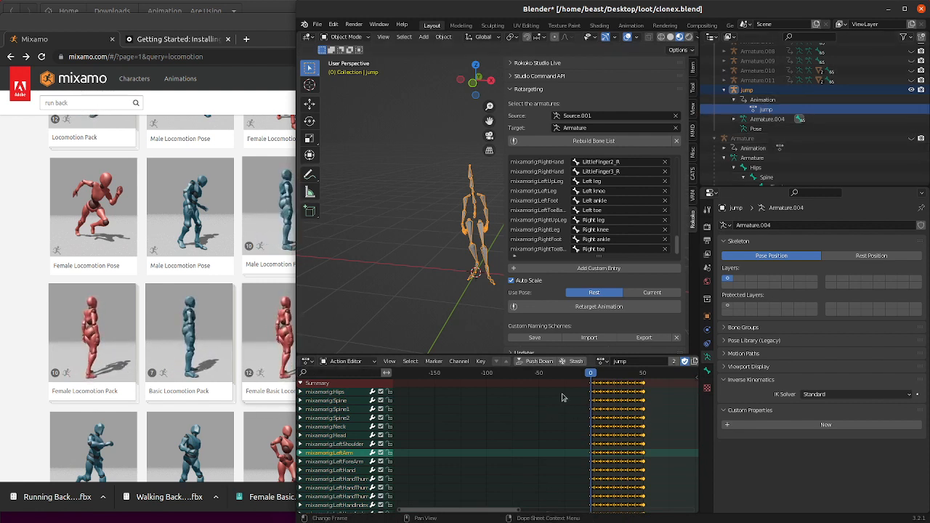
- Collapse the jump armature and hide it in the viewport, and show Armature.002 instead
left_click(724, 91)
scroll(818, 132, "up", 4)
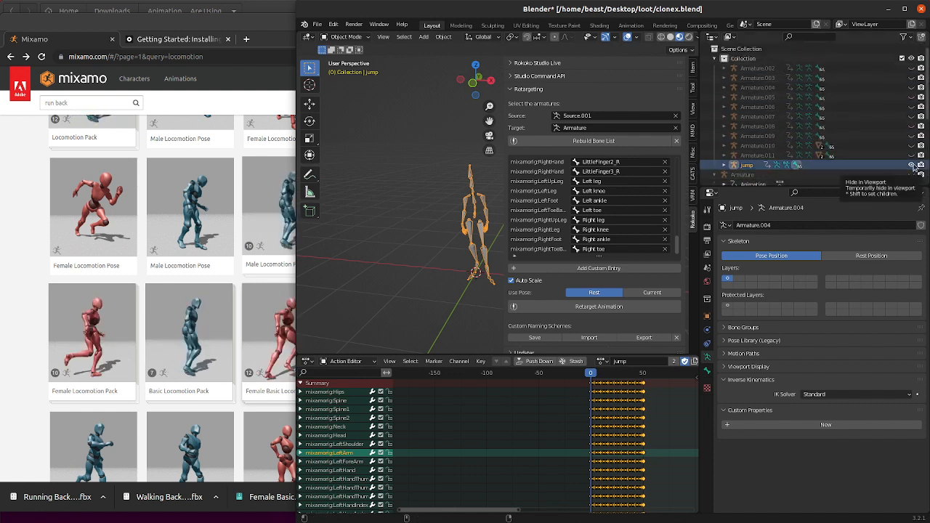
left_click(913, 165)
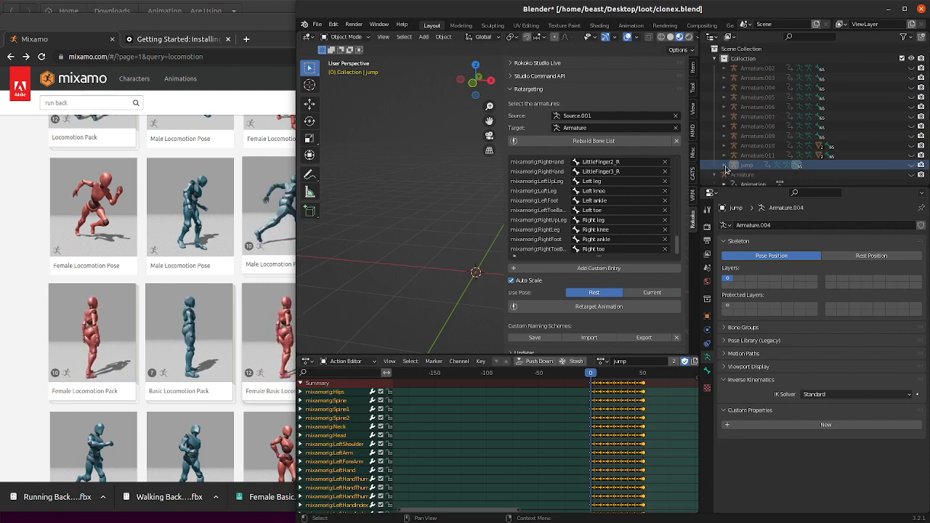
left_click(904, 69)
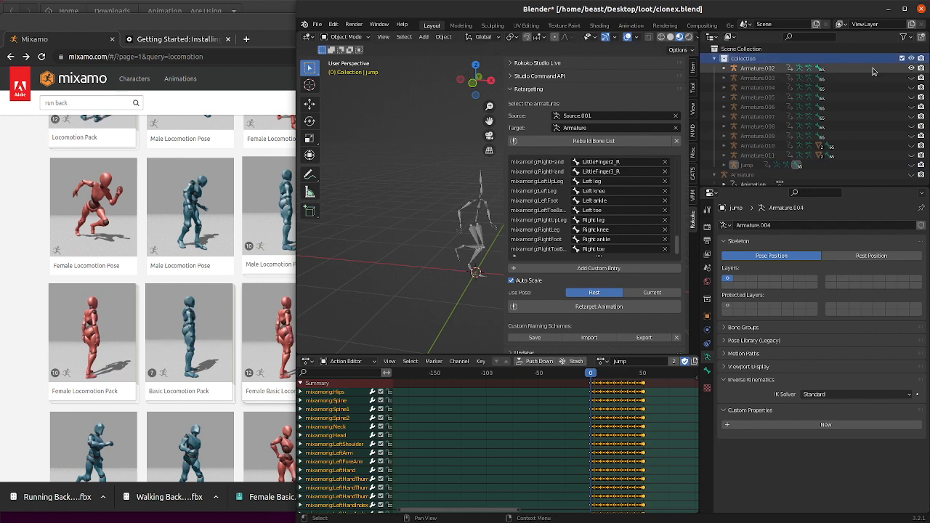
- Play Armature.002's animation from the side and from the front to identify its motion
left_click_drag(488, 87, 408, 110)
scroll(517, 218, "down", 1)
scroll(482, 231, "up", 3)
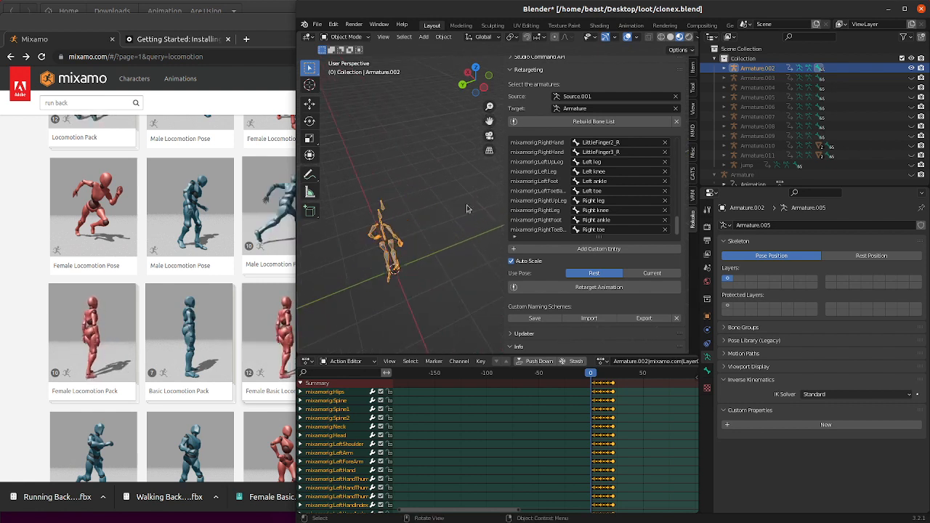
left_click_drag(480, 87, 437, 56)
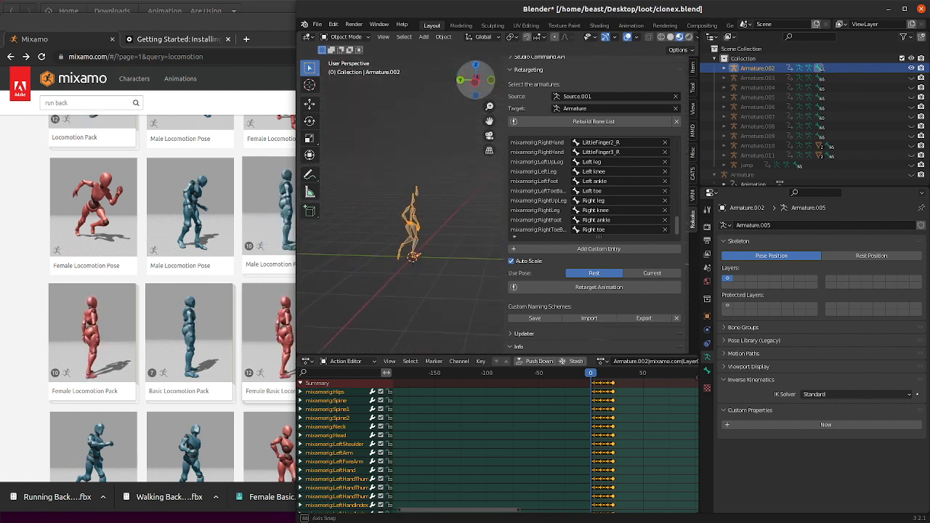
key("space")
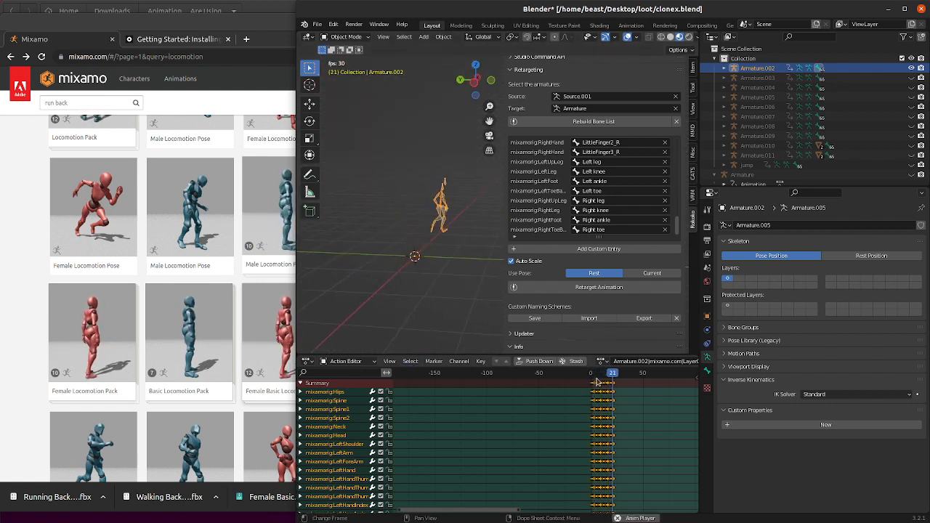
key("Escape")
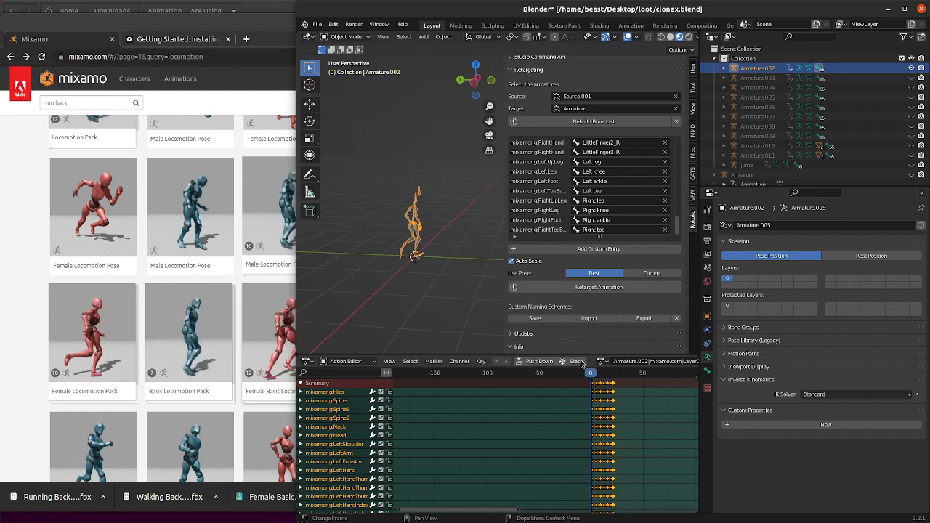
left_click_drag(476, 80, 501, 73)
key("space")
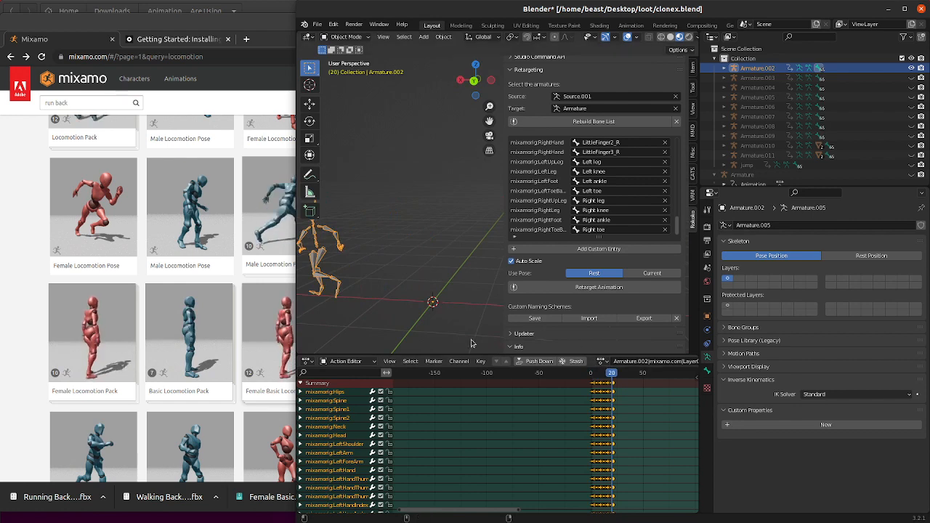
- Switch to the file manager and look through the FBX names in the Animations We Are Using folder for the matching motion
key("alt+Tab")
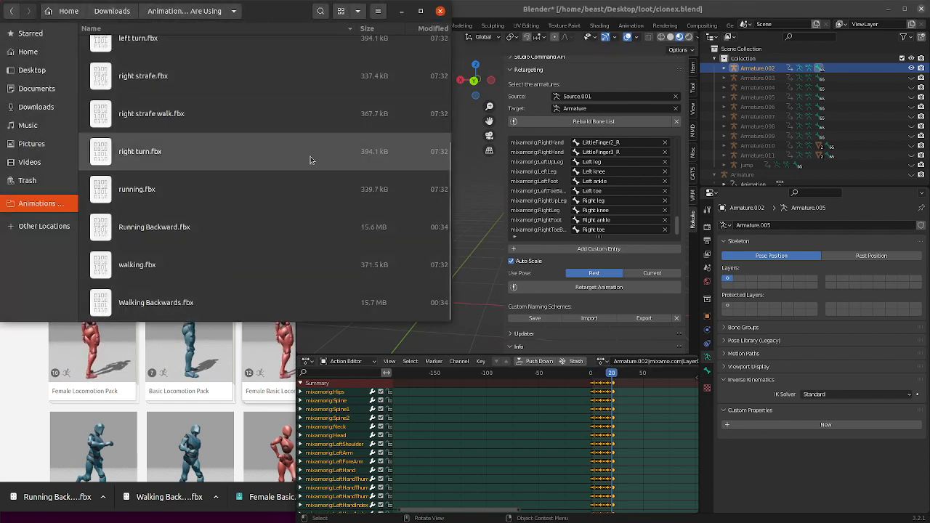
scroll(223, 145, "up", 5)
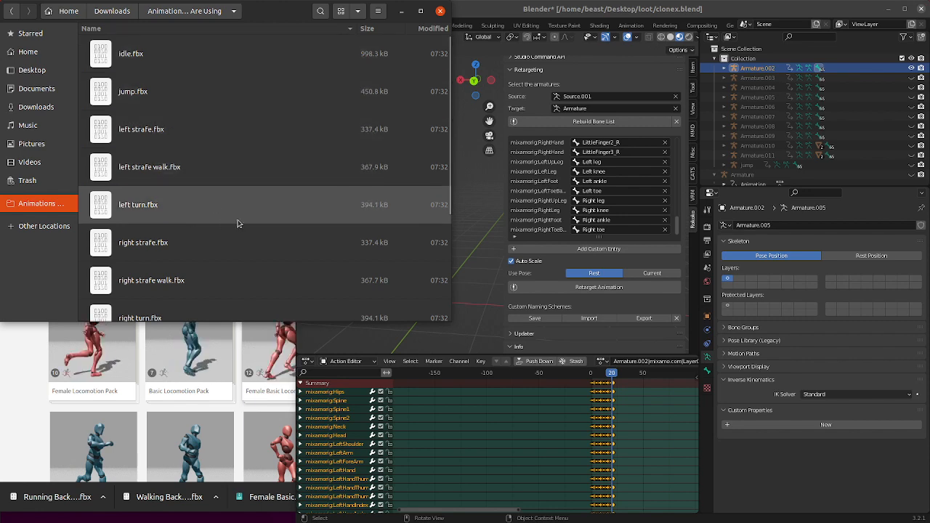
scroll(239, 226, "down", 4)
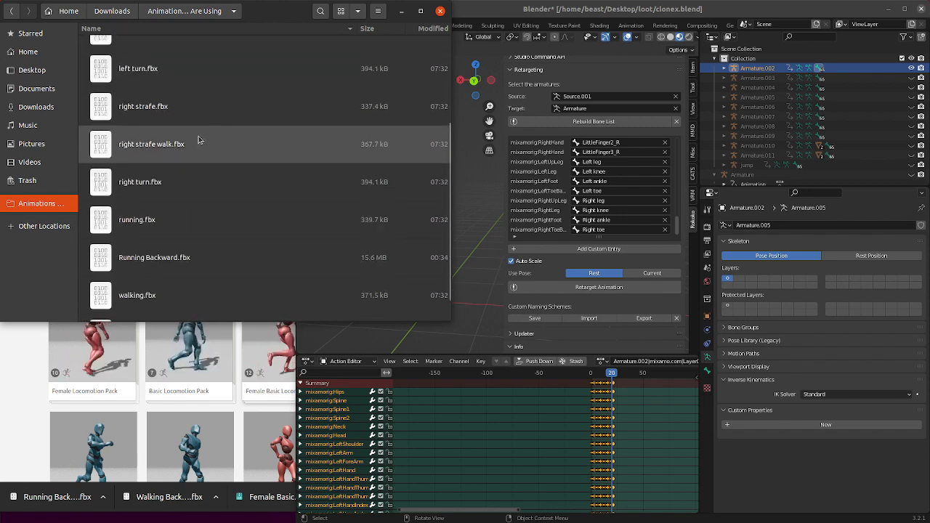
scroll(200, 138, "up", 4)
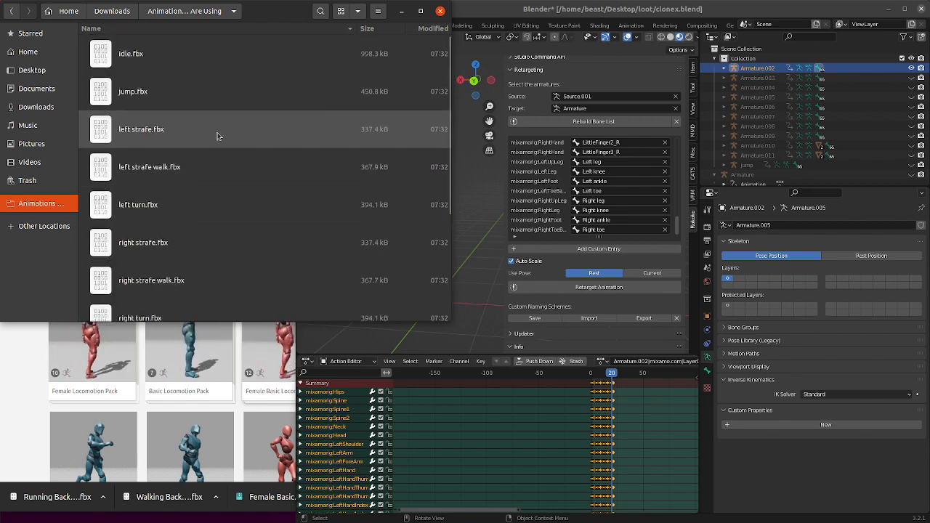
- Switch back to Blender and rename Armature.002 and its mixamo.com action both as left strafe
key("alt+Tab")
double_click(753, 69)
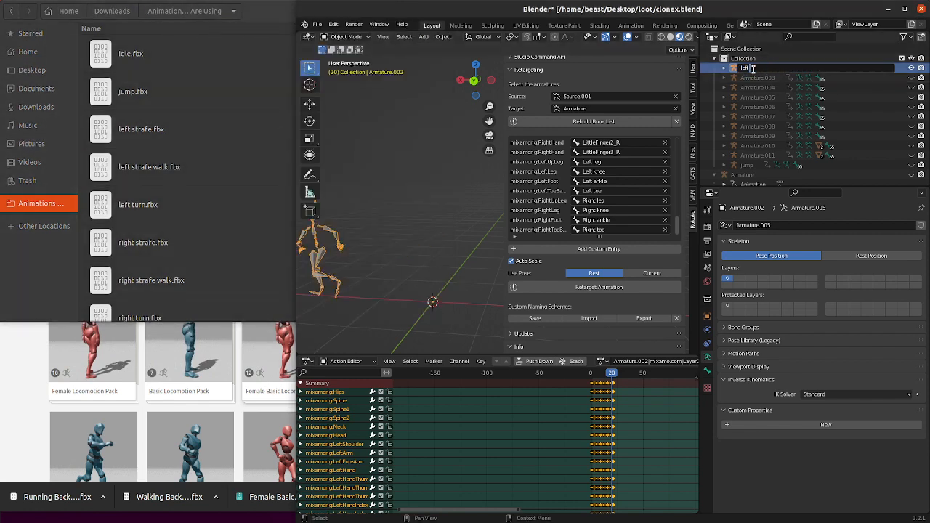
type("left strafe")
key("Return")
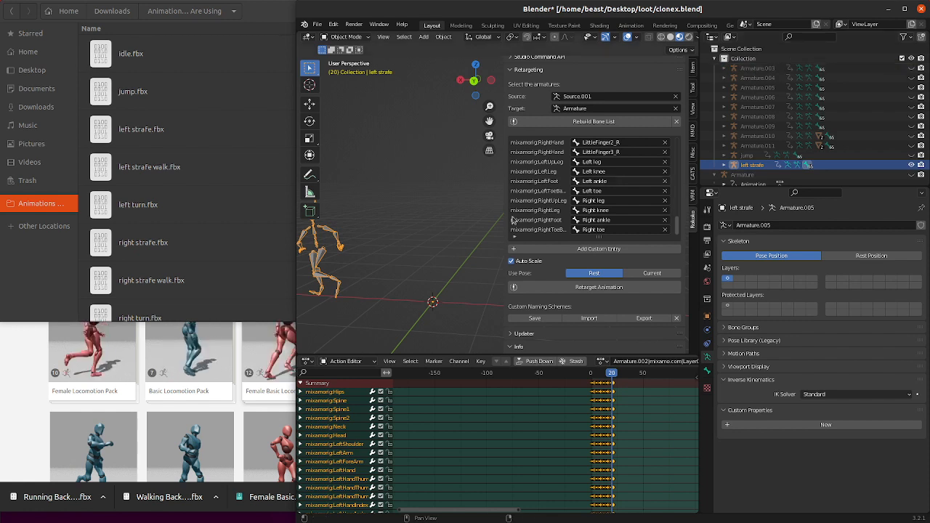
scroll(440, 237, "down", 1)
left_click_drag(480, 91, 476, 83)
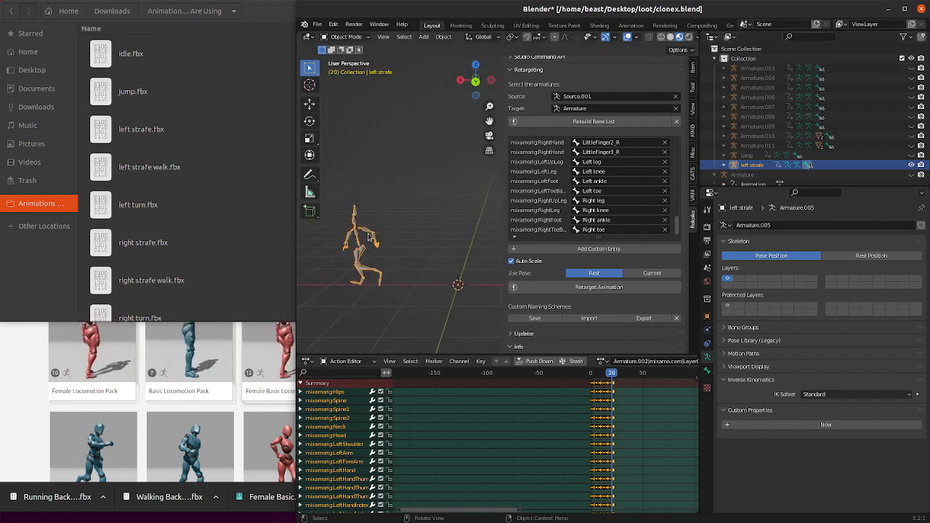
left_click(724, 165)
scroll(730, 167, "down", 2)
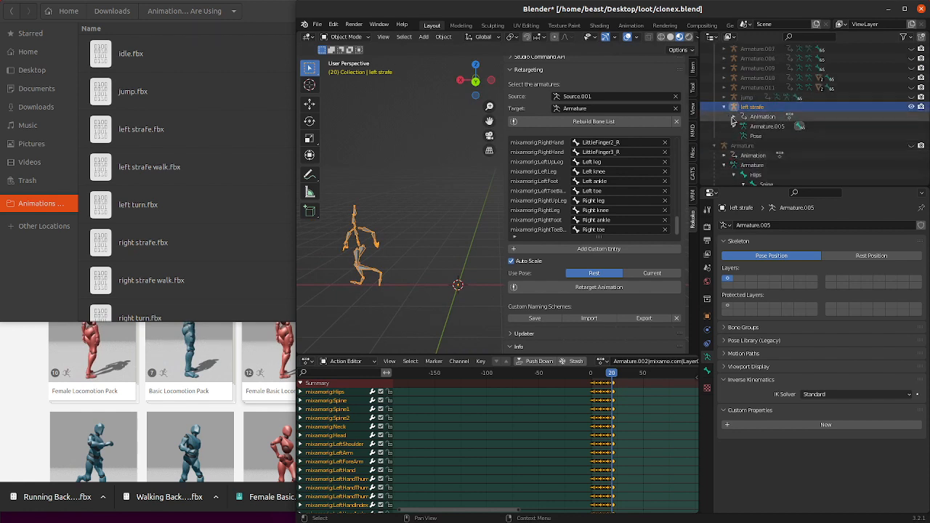
left_click(733, 117)
double_click(780, 126)
scroll(781, 129, "down", 1)
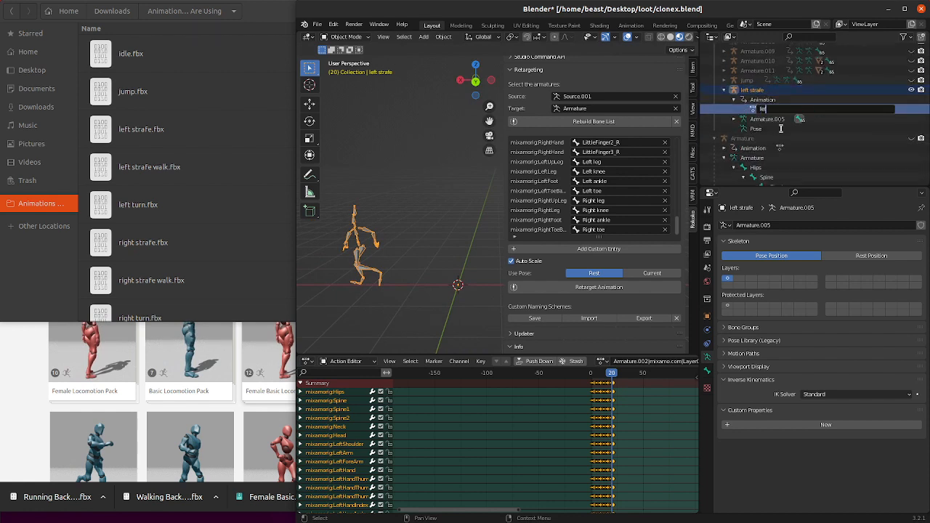
type("left strafe")
key("Return")
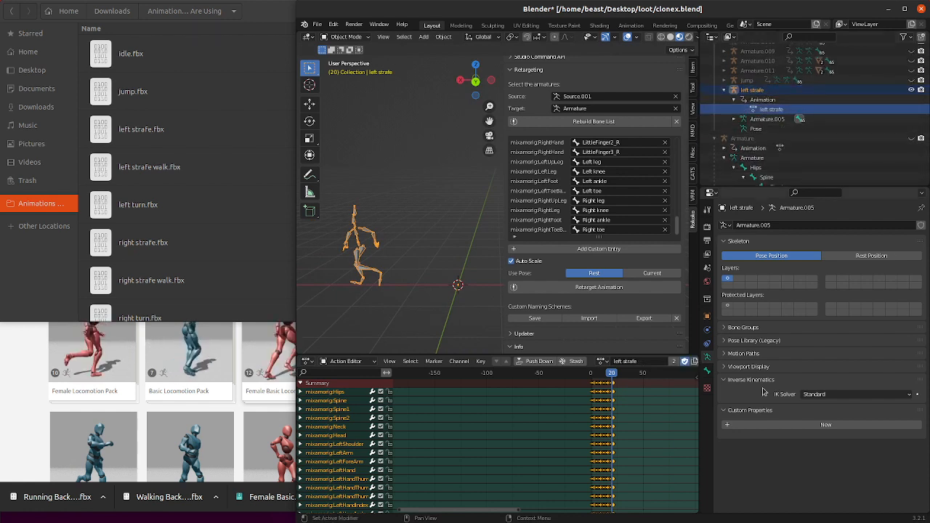
- Collapse and hide the left strafe armature, and show and select Armature.003
scroll(744, 133, "up", 2)
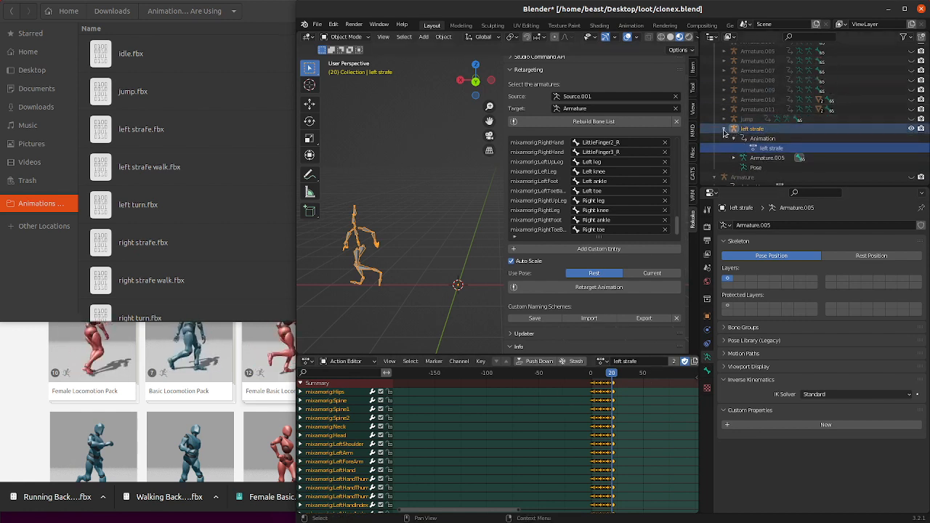
left_click(723, 128)
scroll(800, 152, "up", 2)
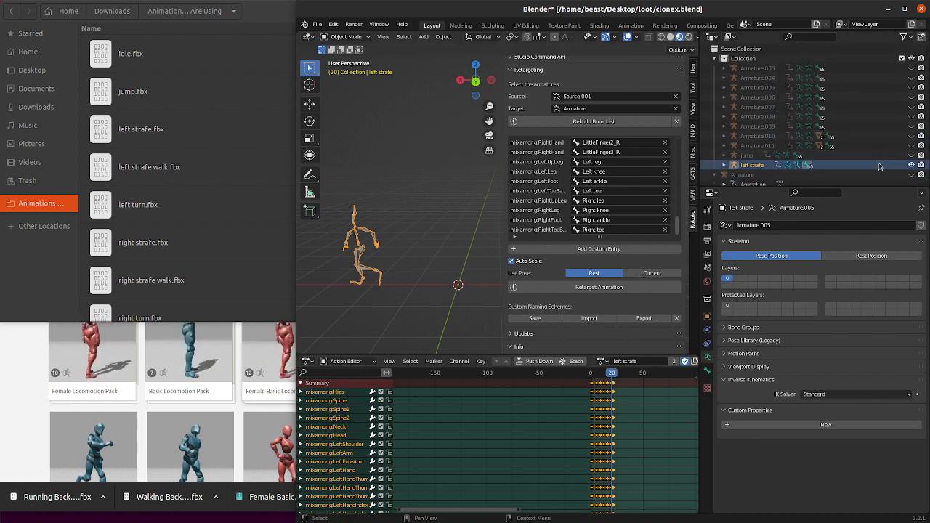
left_click(912, 166)
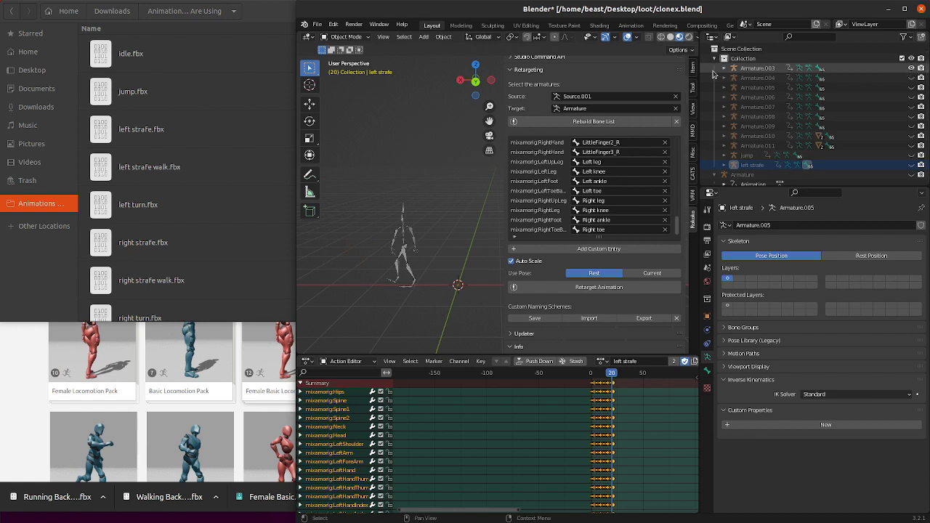
left_click(758, 68)
- Rename Armature.003 and its mixamo.com action both as left strafe walk
left_click(724, 68)
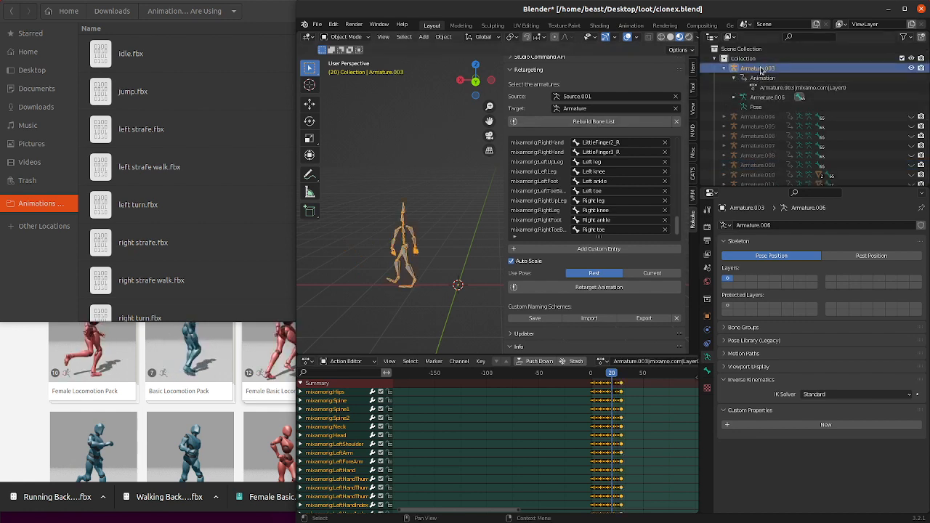
double_click(759, 67)
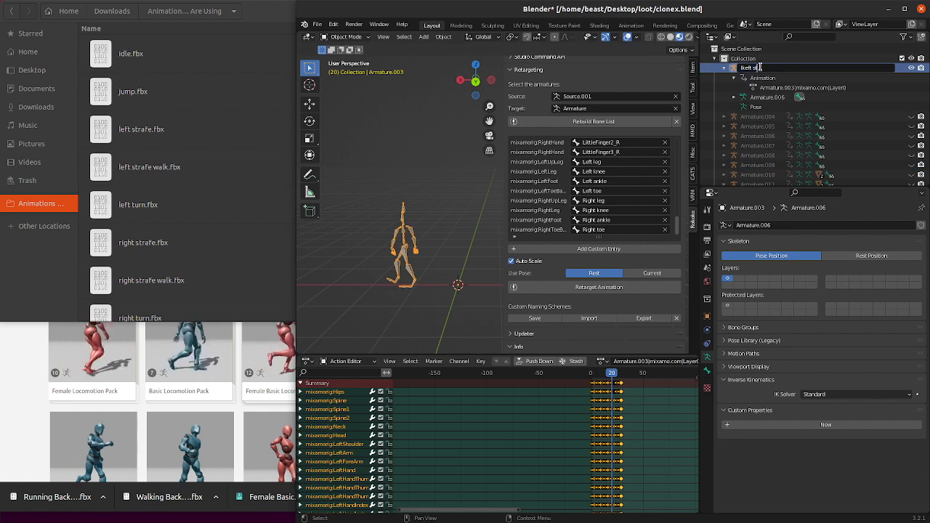
type("le")
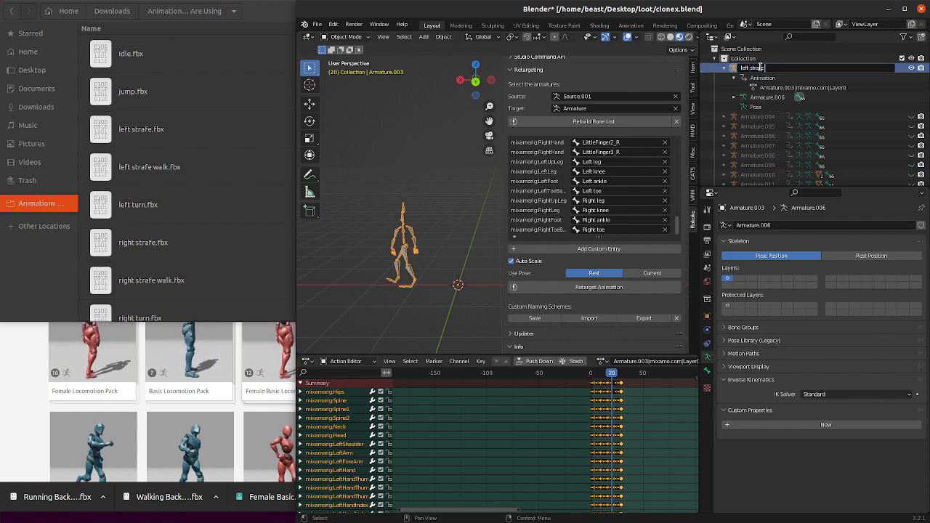
key("Return")
scroll(803, 122, "down", 2)
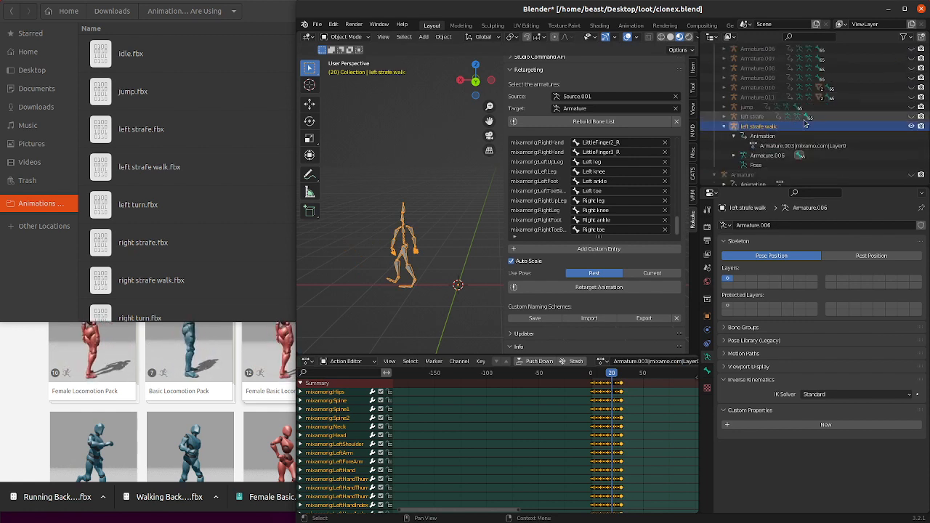
double_click(813, 145)
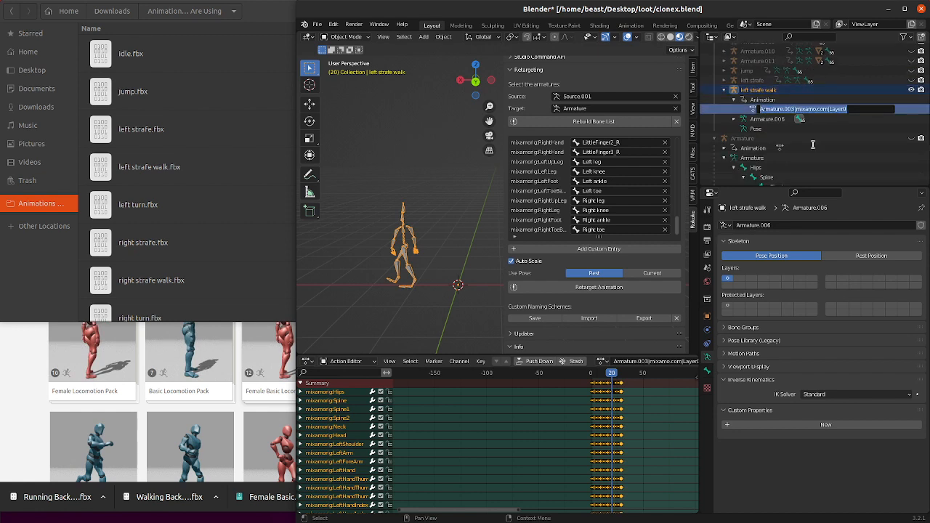
type("left strafe")
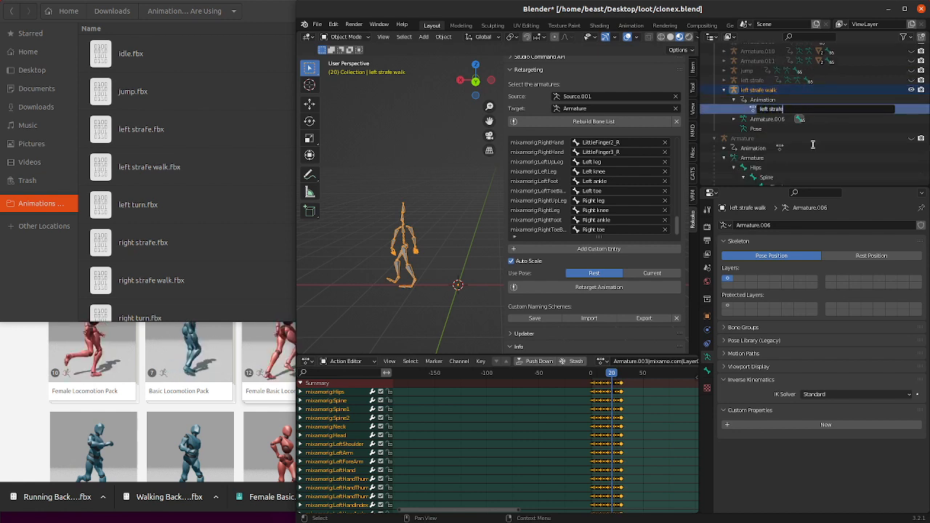
type(" walk")
key("Return")
- Hide the left strafe walk armature in the viewport, and show and select Armature.004
scroll(813, 148, "up", 4)
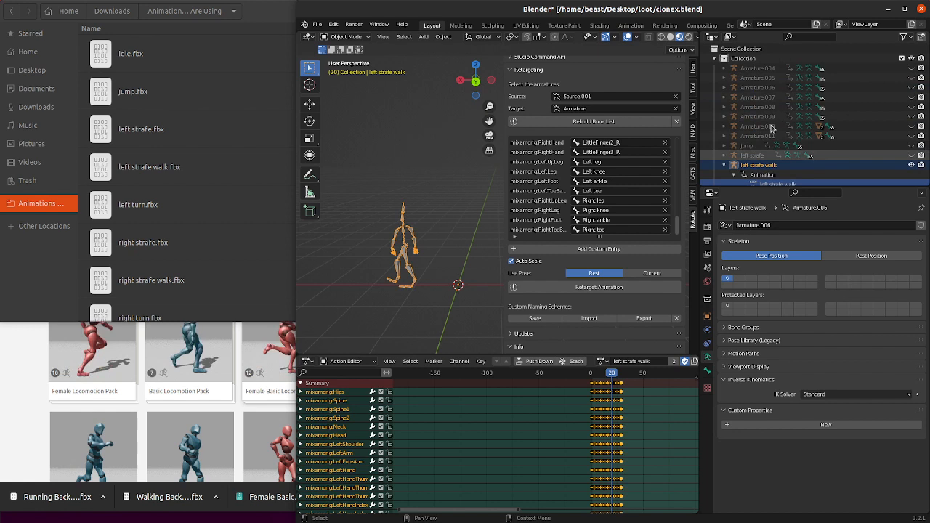
left_click(912, 164)
left_click(752, 68)
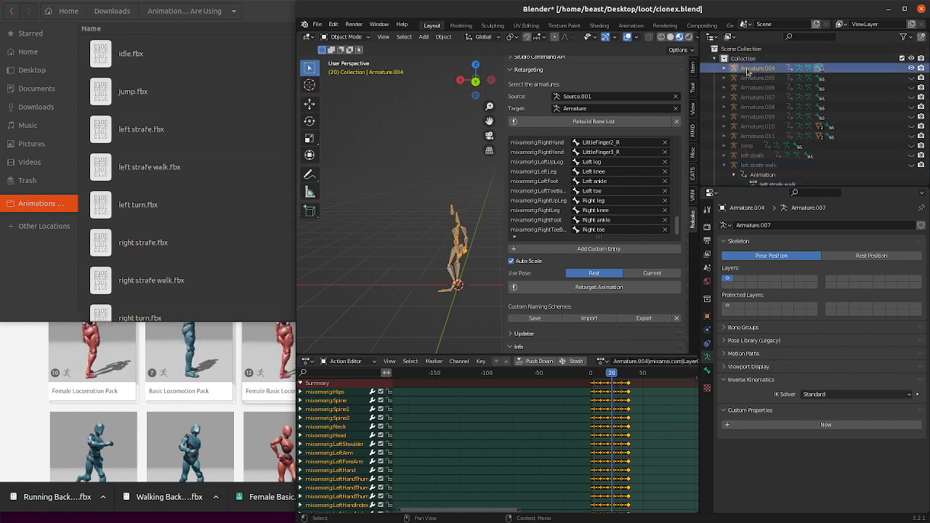
- Play Armature.004's animation to identify its motion, and stop the playback
key("space")
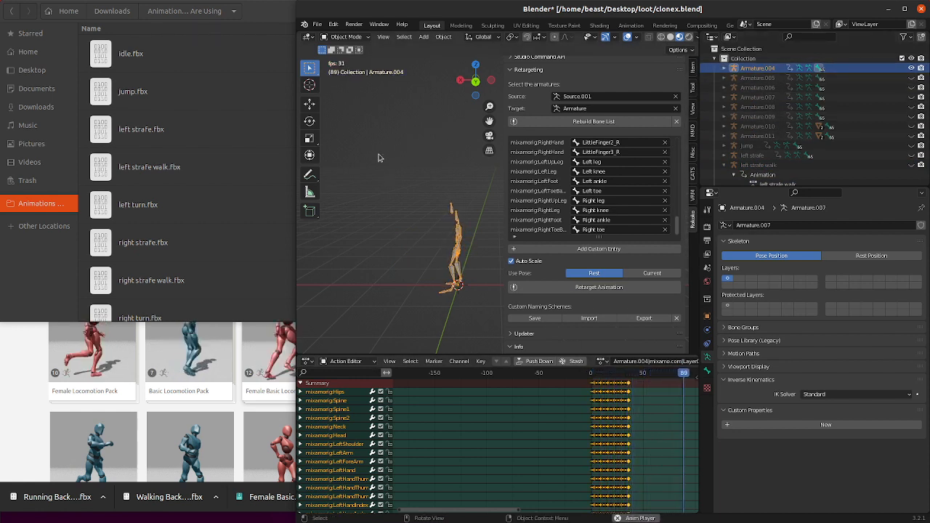
left_click(431, 158)
key("space")
- Rename Armature.004 and its mixamo.com action both as left turn
left_click(725, 68)
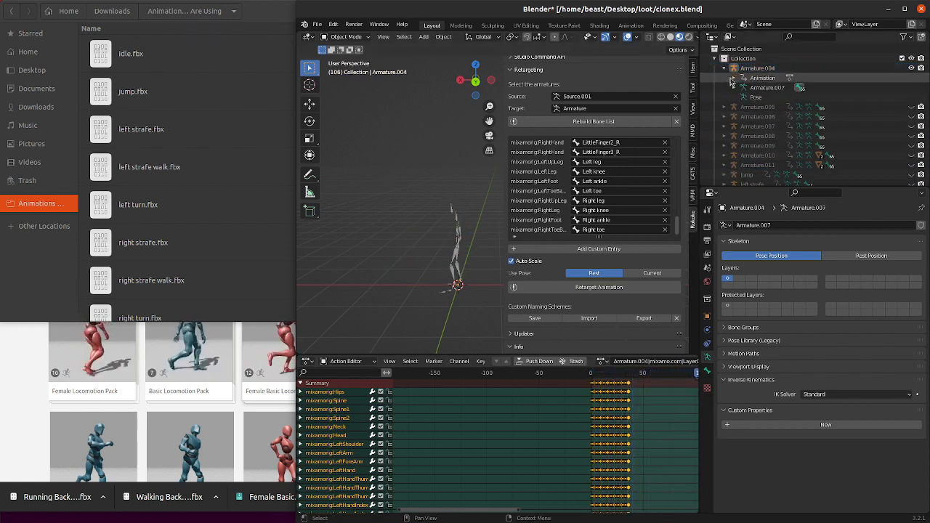
left_click(734, 78)
double_click(756, 68)
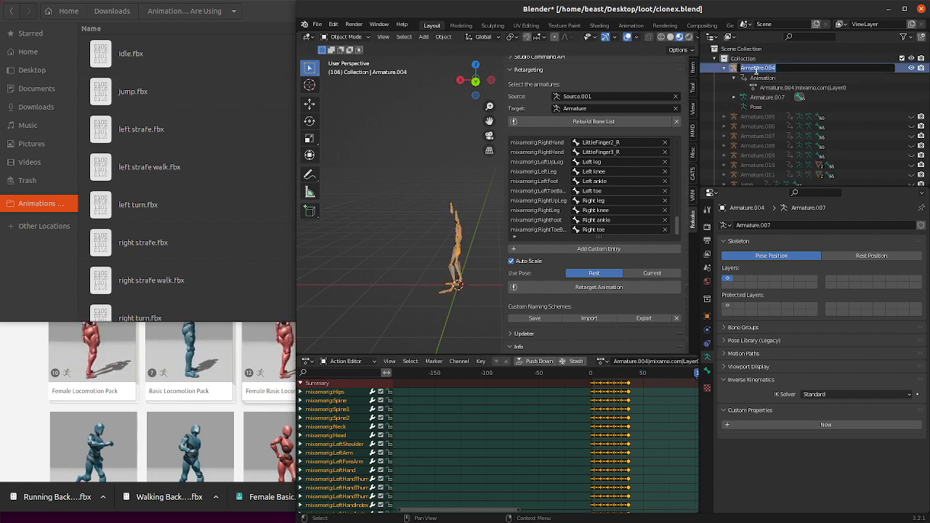
type("left turn")
key("Return")
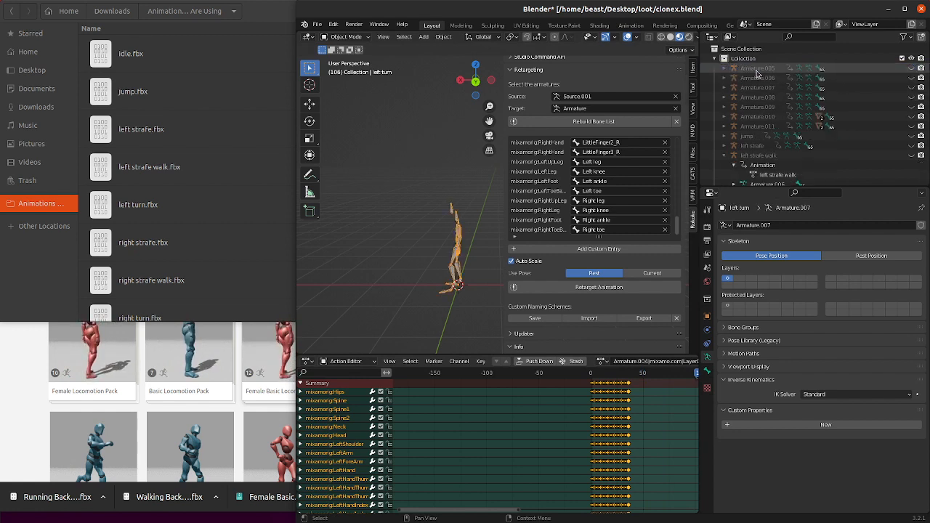
scroll(768, 95, "down", 4)
double_click(802, 144)
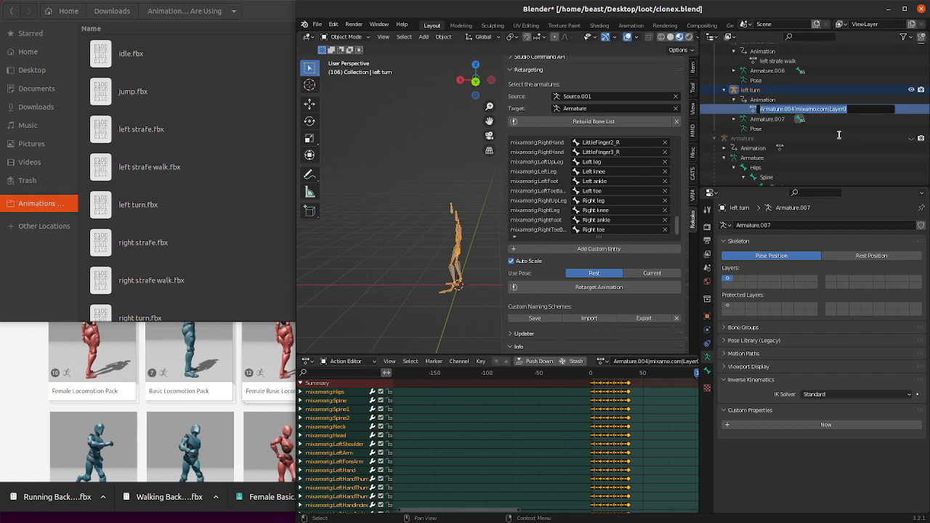
type("left turn")
key("Return")
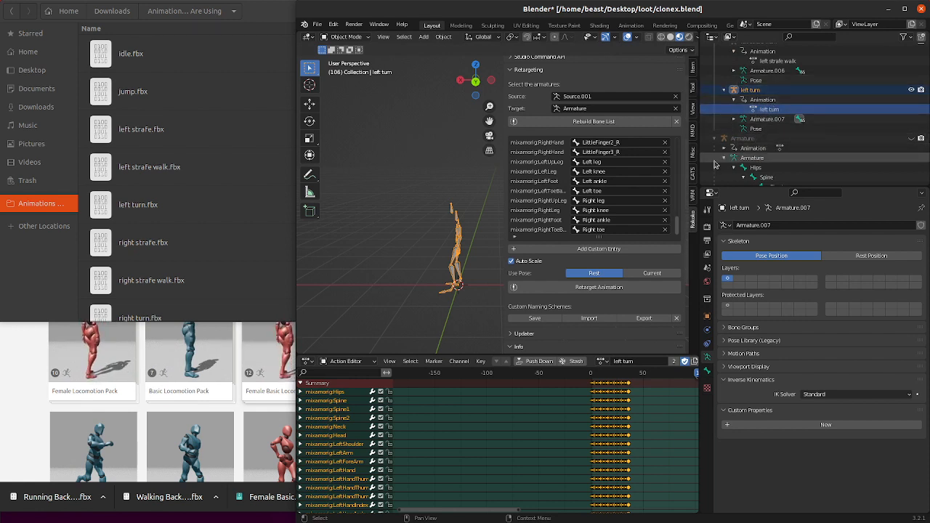
- Hide the left turn armature in the viewport, and show, expand and select Armature.005 with its action listed
scroll(800, 117, "up", 5)
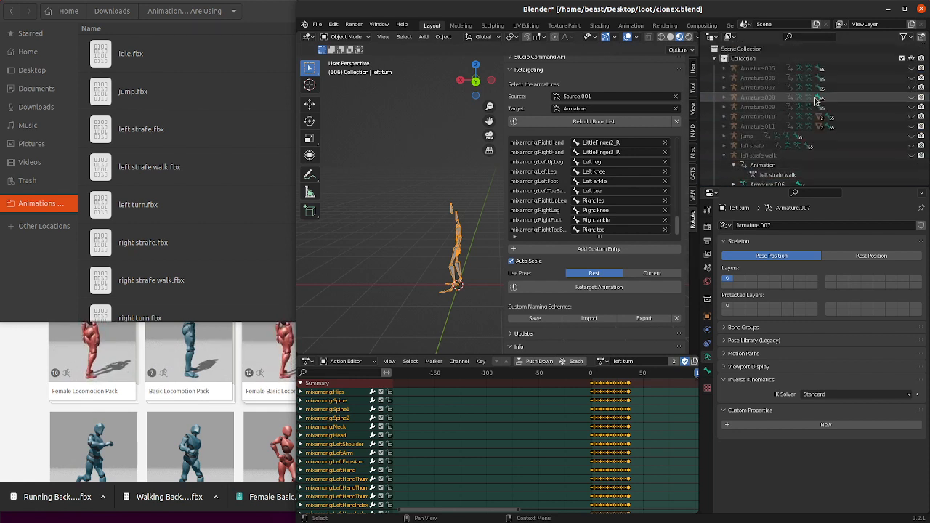
scroll(816, 102, "down", 4)
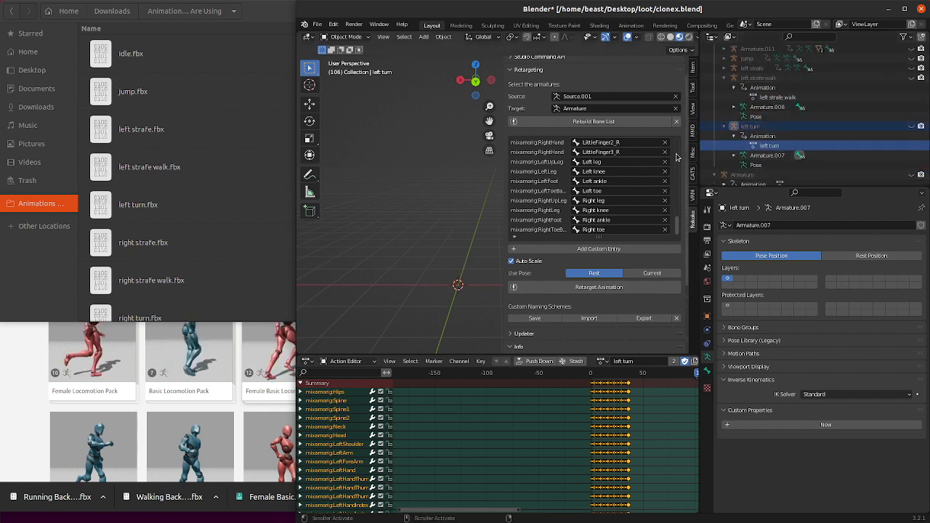
scroll(846, 108, "up", 4)
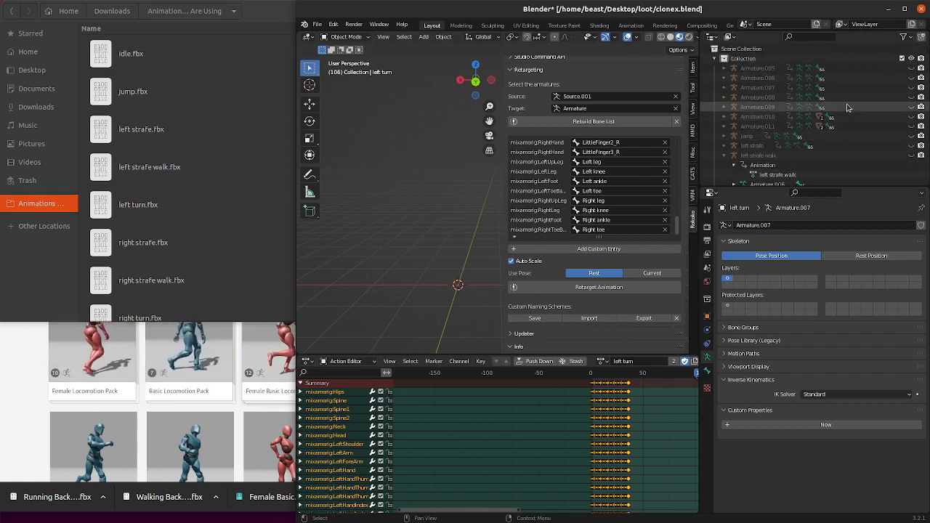
left_click(725, 69)
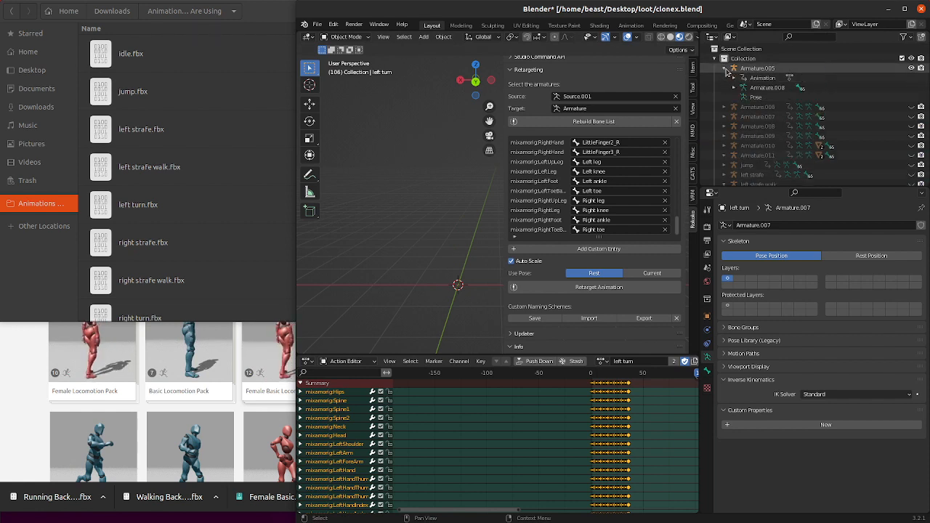
left_click(733, 77)
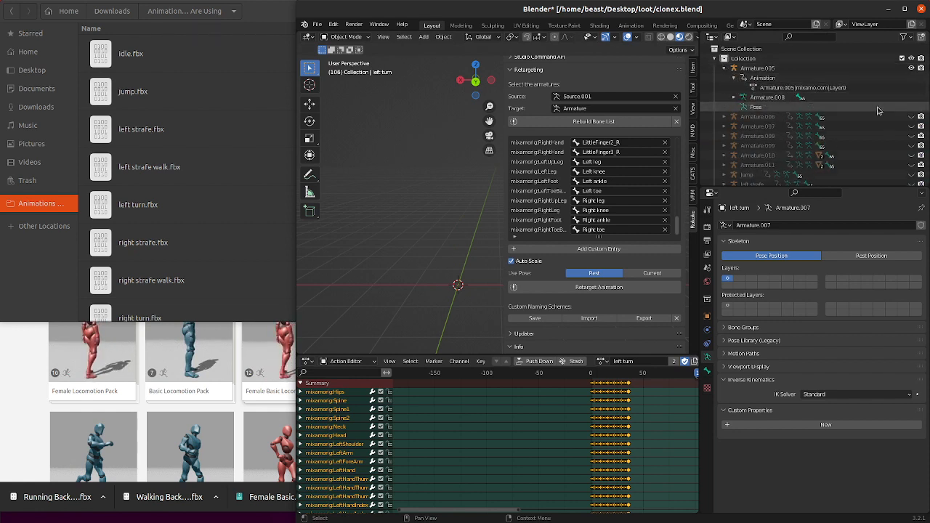
left_click(757, 69)
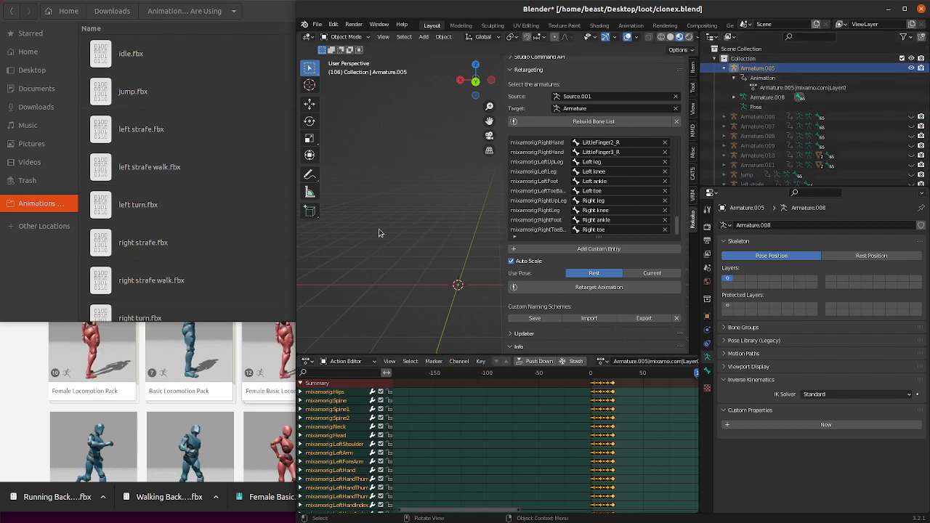
- Play Armature.005's animation to identify its motion, narrowing the Rokoko sidebar to uncover the armature, and return to frame 0
scroll(382, 226, "down", 6)
scroll(384, 221, "up", 5)
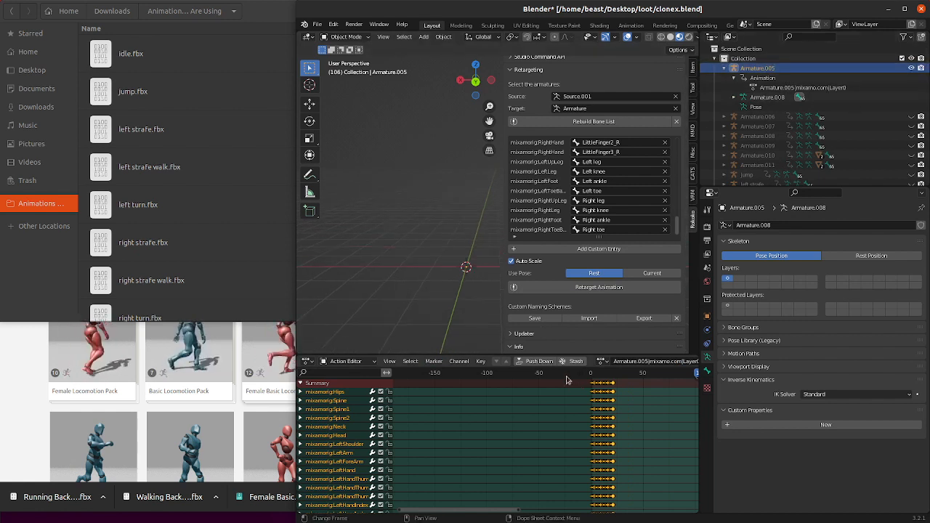
key("space")
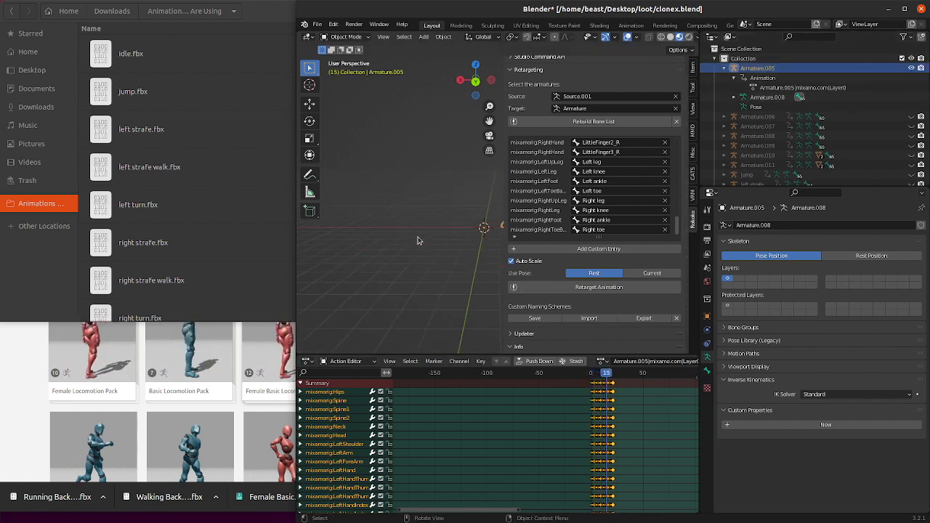
scroll(503, 174, "up", 1)
left_click_drag(517, 169, 619, 171)
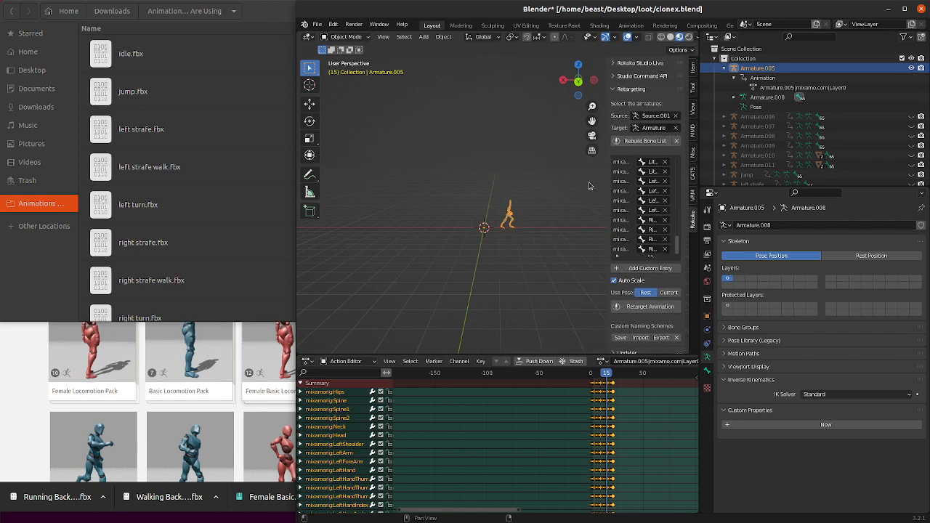
left_click_drag(595, 376, 579, 375)
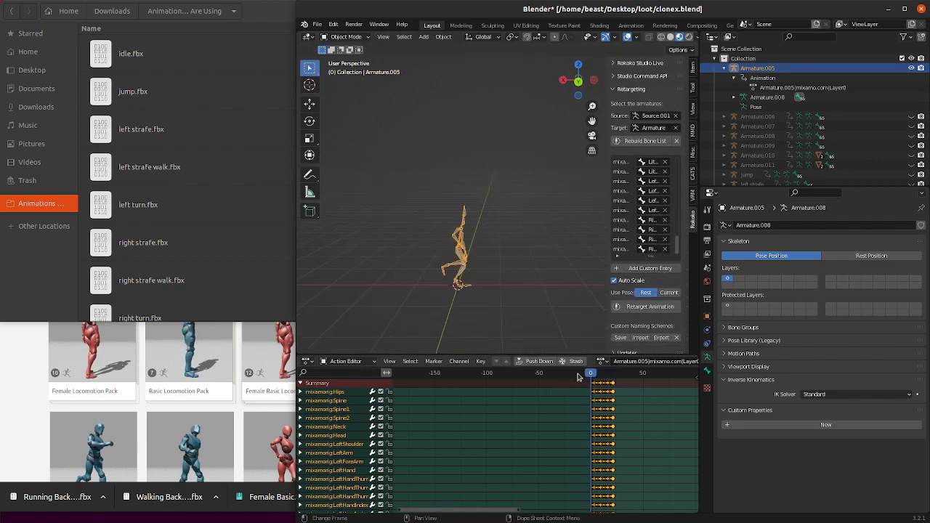
- Rename Armature.005 and its mixamo.com action both as right strafe
double_click(773, 69)
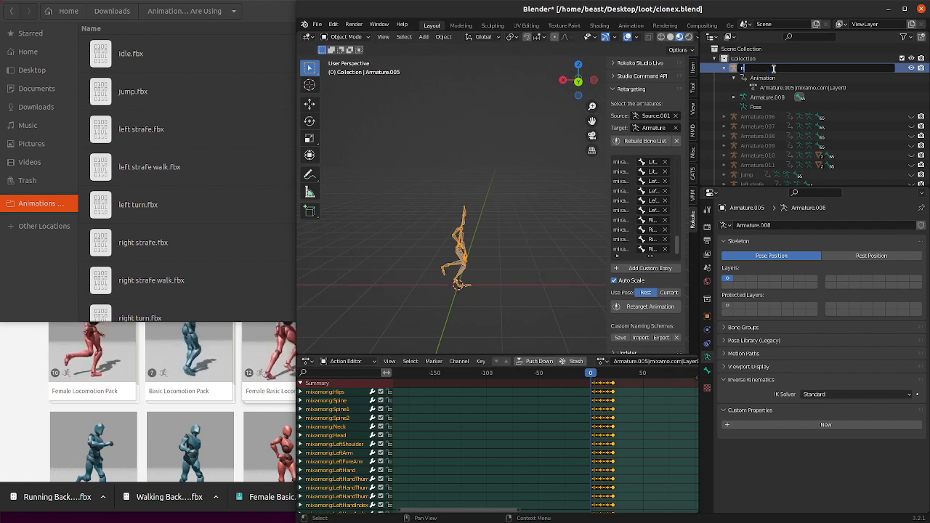
key("Return")
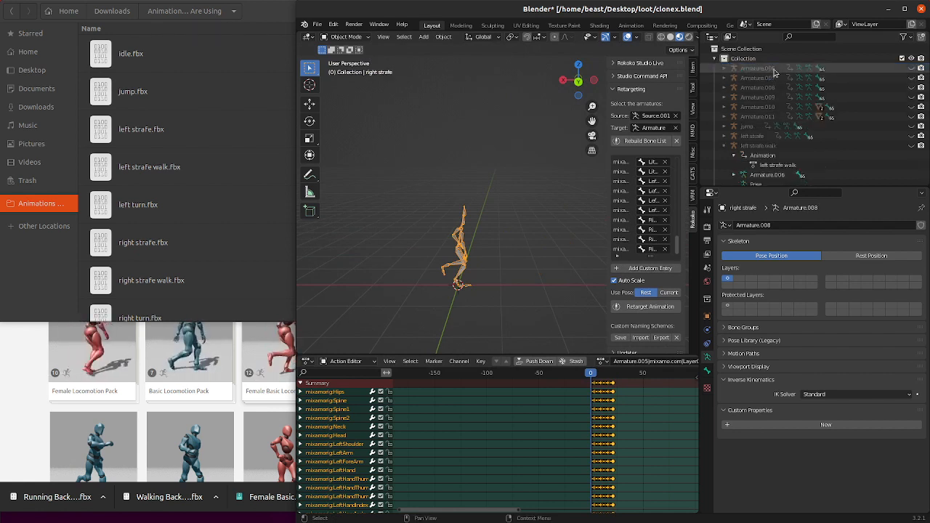
scroll(781, 145, "down", 5)
double_click(789, 167)
type("right strafe")
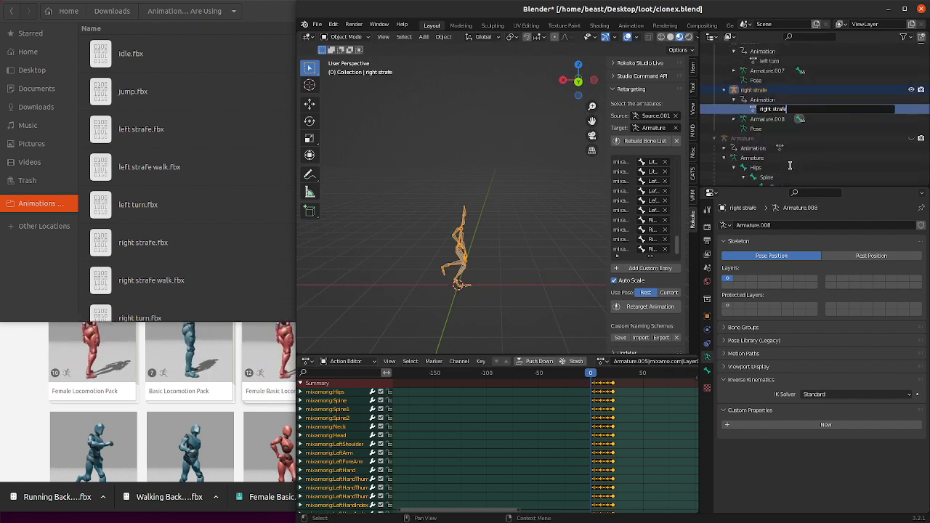
key("Return")
- Hide the right strafe armature in the viewport, and show Armature.006 and expand it down to its action
scroll(842, 114, "up", 7)
scroll(839, 114, "down", 5)
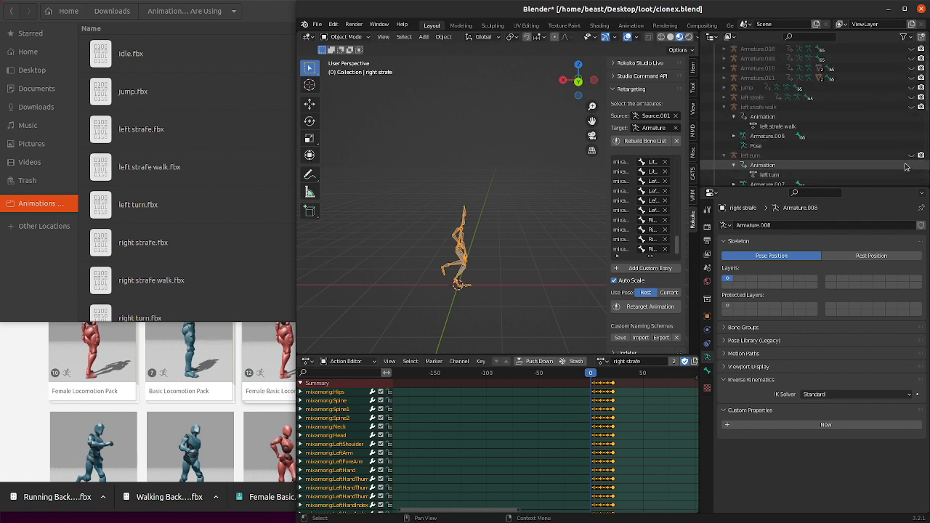
left_click(911, 146)
scroll(913, 117, "up", 6)
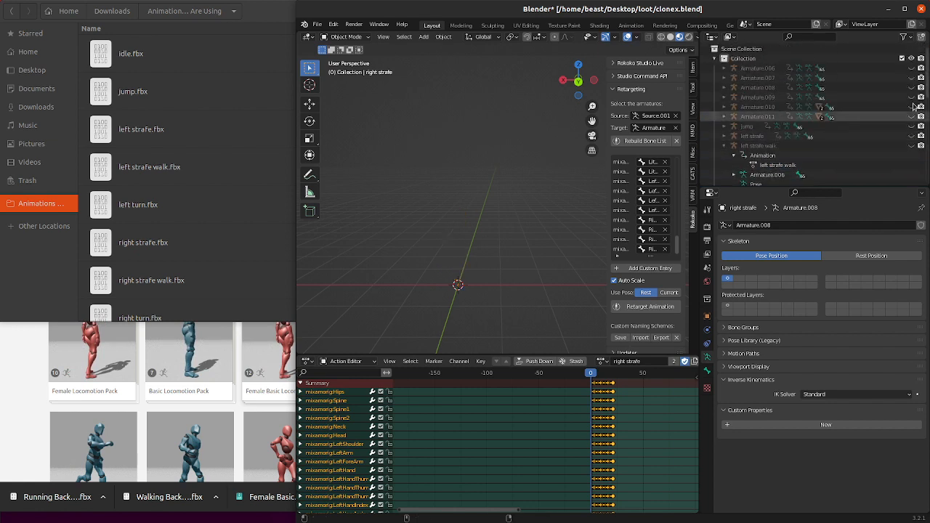
left_click(724, 67)
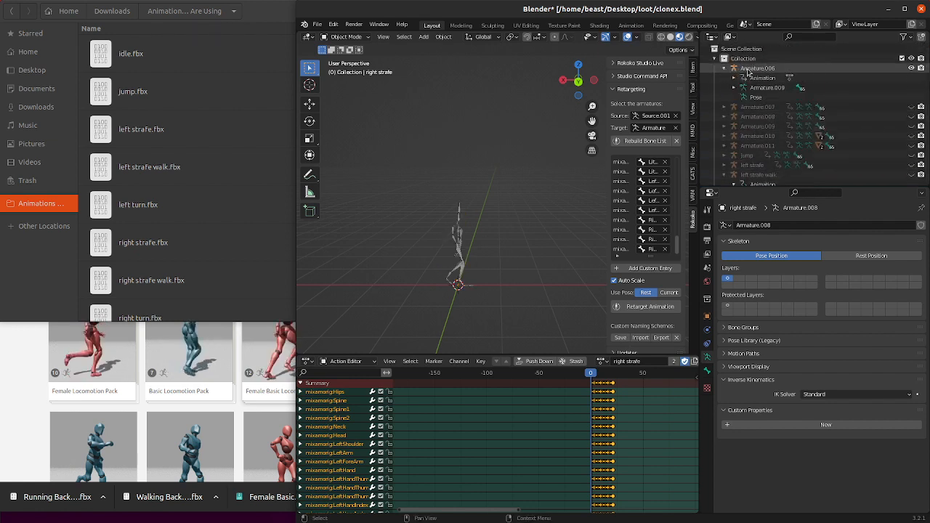
left_click(733, 77)
- Rename Armature.006 and its mixamo.com action both as right strafe walk
double_click(768, 88)
type("right strafe")
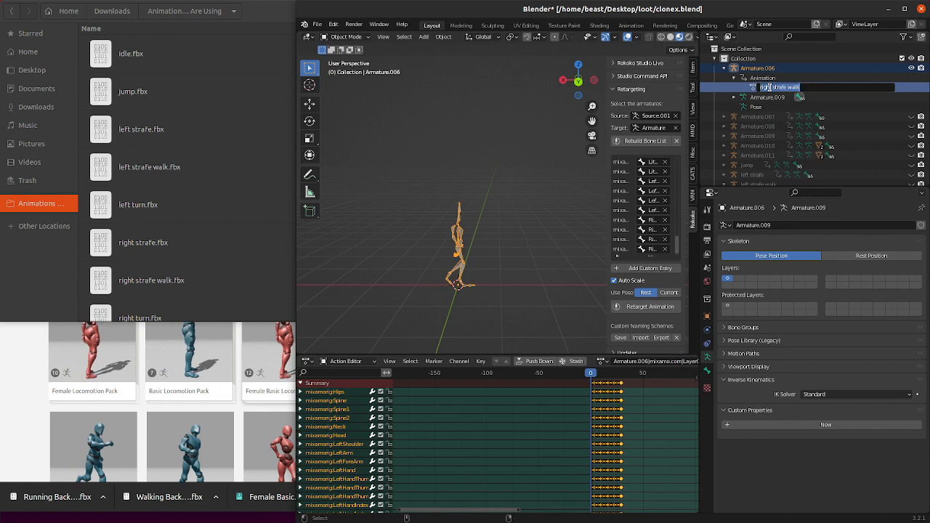
double_click(754, 69)
type("right strafe walk")
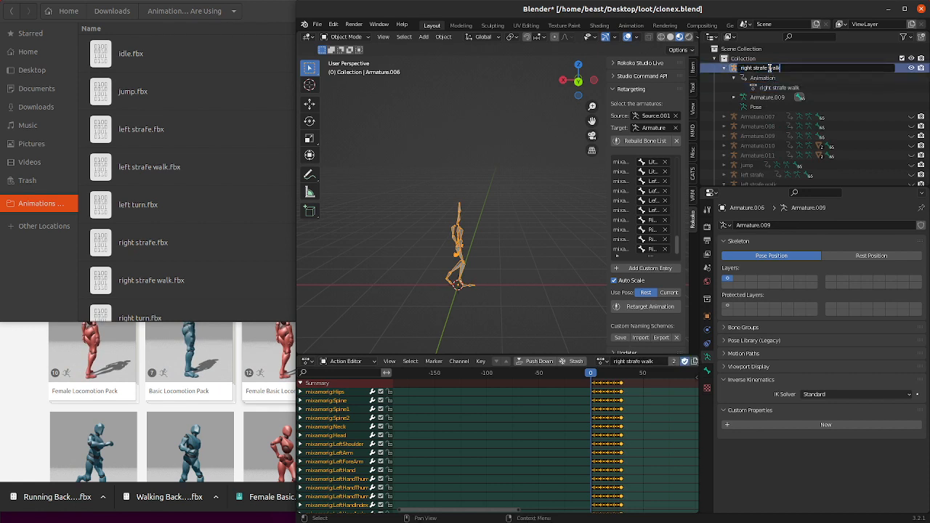
key("Return")
- Hide the right strafe walk armature in the viewport, and show and select Armature.007
scroll(799, 102, "down", 6)
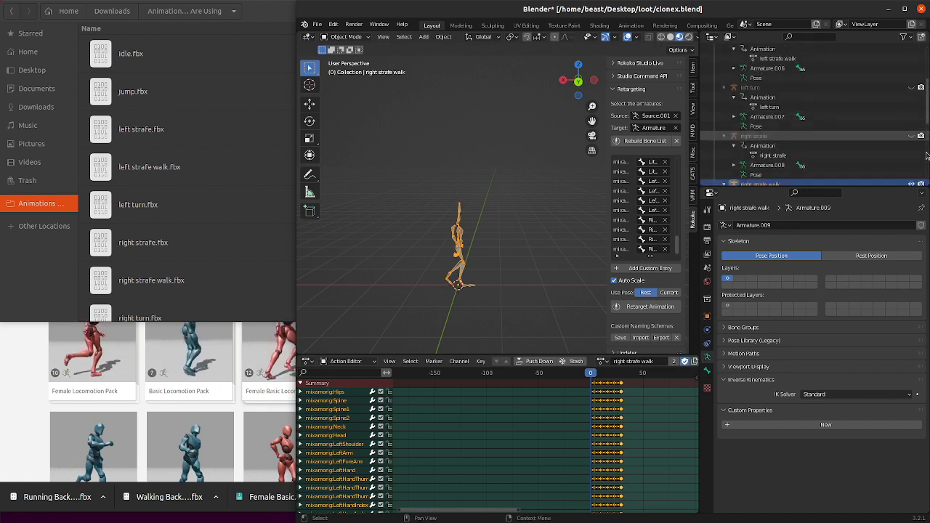
left_click(911, 126)
scroll(917, 129, "up", 8)
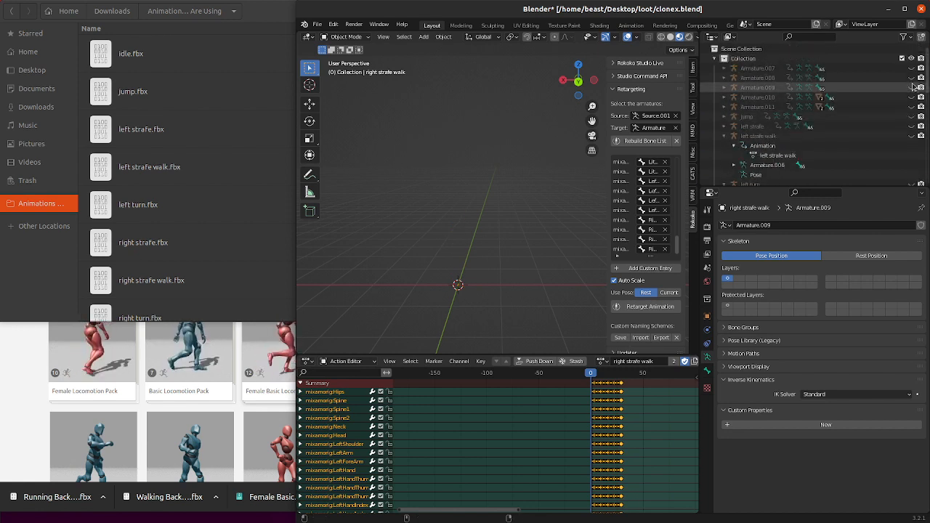
left_click(912, 68)
left_click(755, 68)
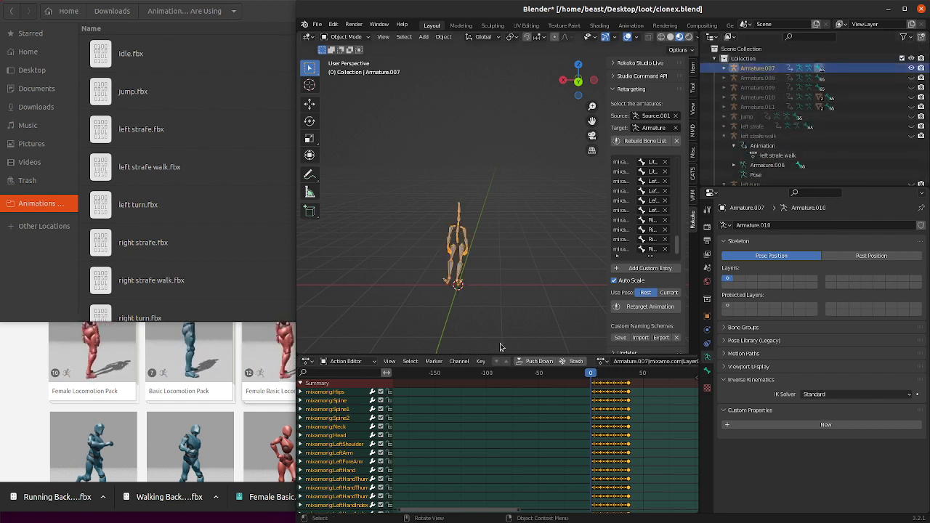
- Rename Armature.007 and its mixamo.com action both as right turn, keeping the timeline at frame 0
left_click(725, 68)
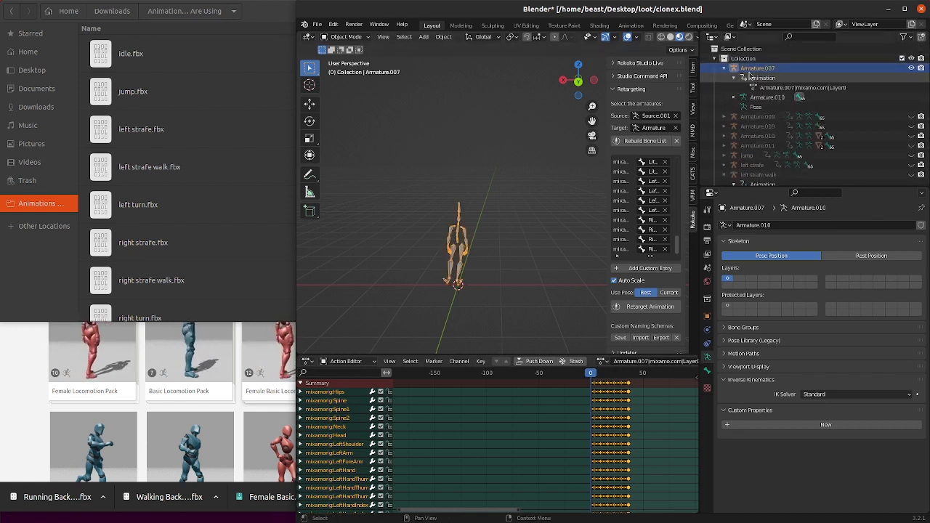
double_click(758, 67)
left_click(787, 89)
double_click(787, 88)
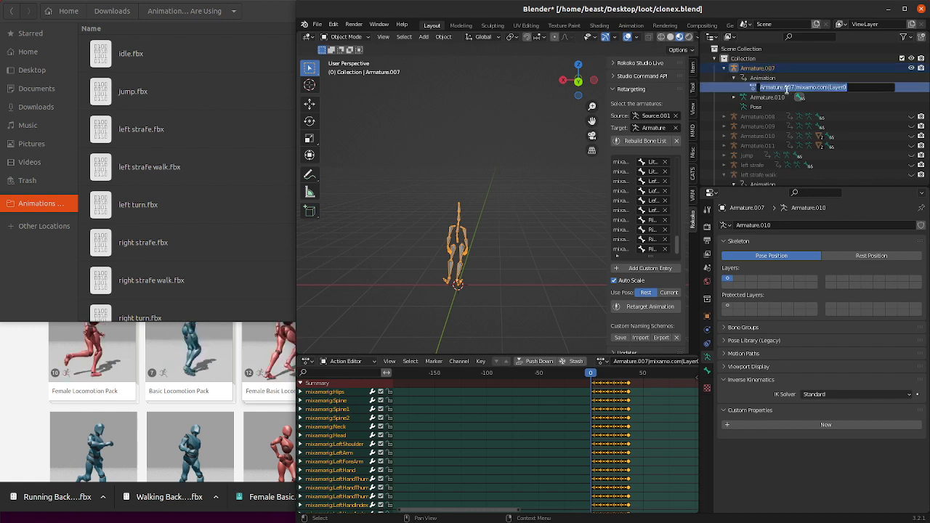
key("BackSpace")
type("right turn")
key("Return")
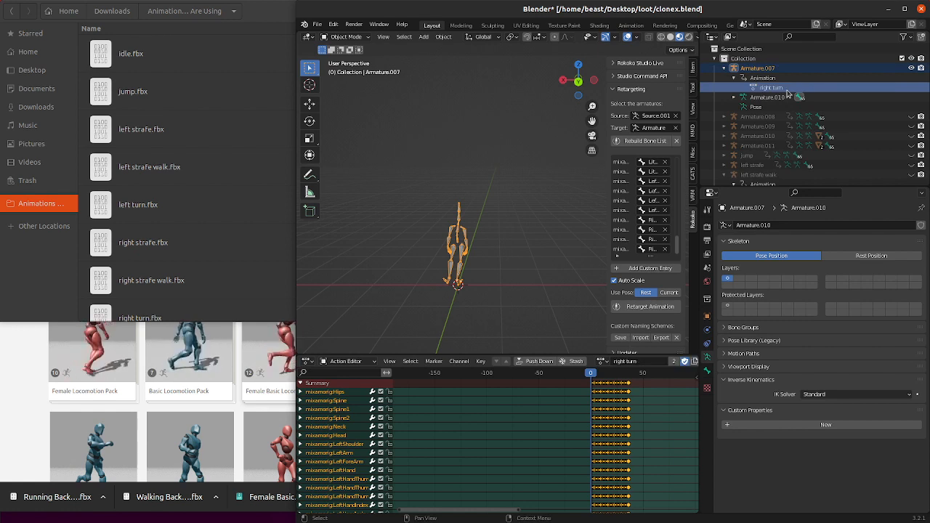
double_click(772, 68)
type("right turn")
key("Return")
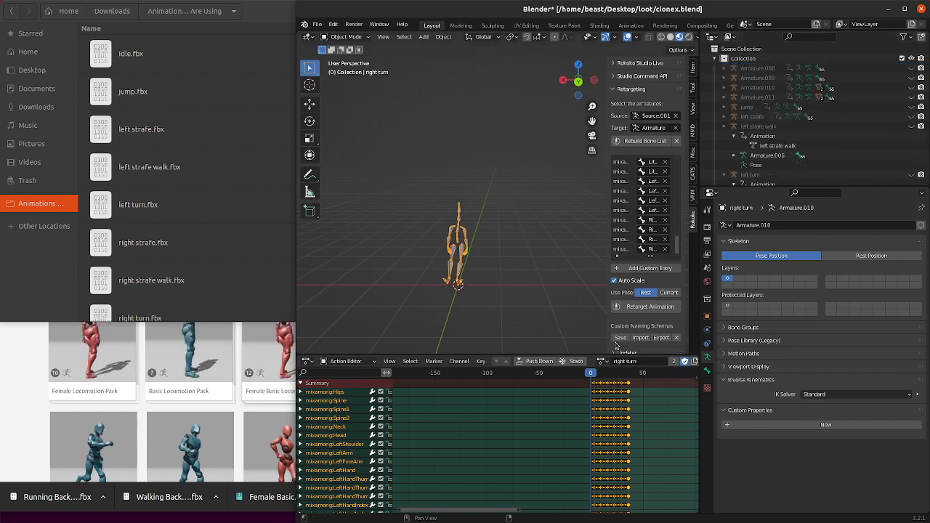
mouse_move(590, 375)
left_mouse_down()
mouse_move(605, 374)
mouse_move(585, 373)
left_mouse_up()
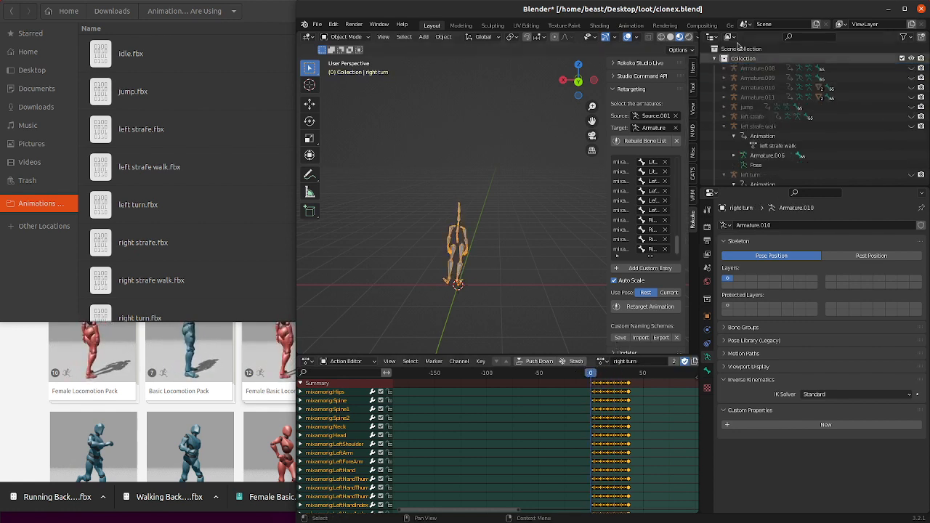
- Hide the right turn armature in the viewport, and show, expand and select Armature.008 with its action listed
scroll(888, 130, "down", 10)
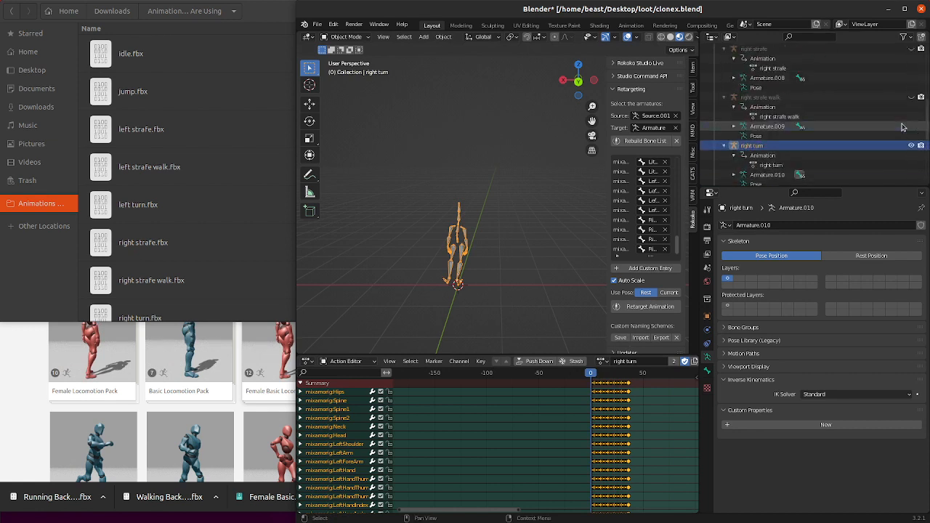
left_click(912, 126)
scroll(911, 125, "up", 6)
scroll(910, 123, "up", 4)
left_click(911, 68)
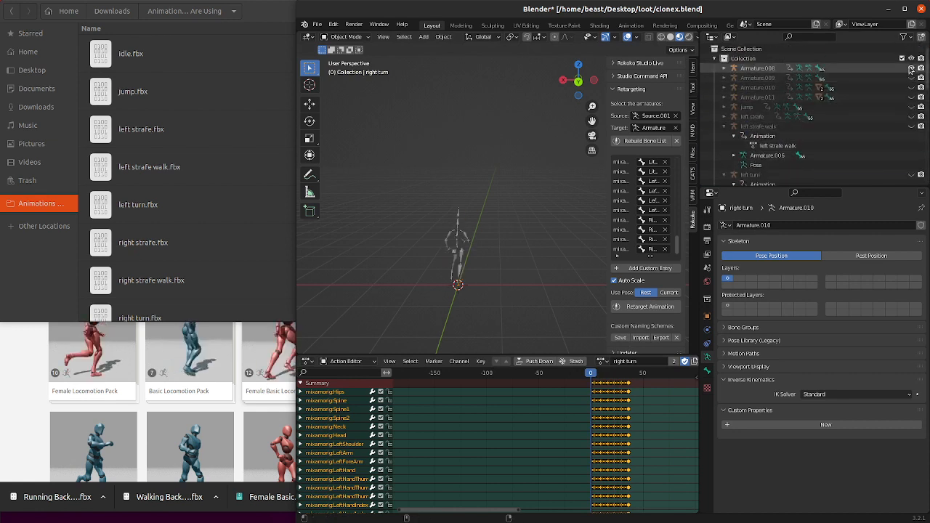
left_click(724, 69)
left_click(734, 78)
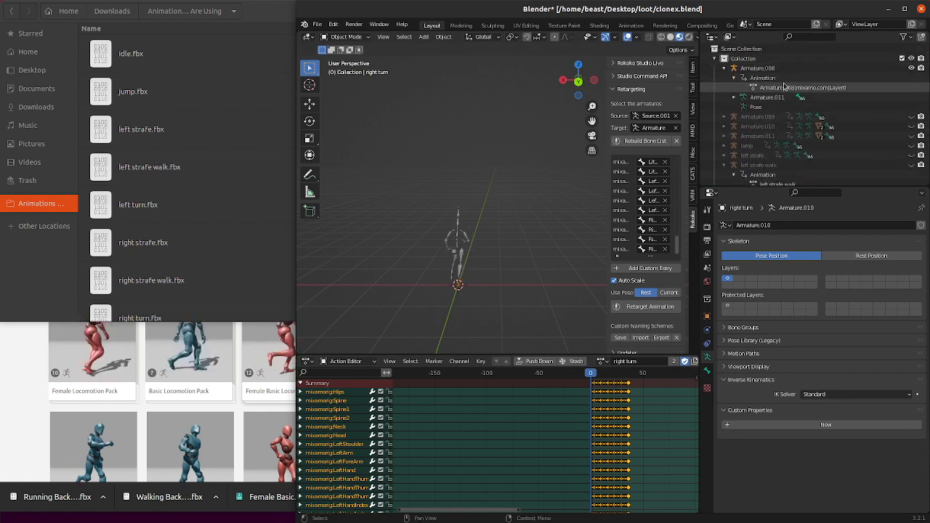
left_click(772, 87)
left_click(767, 69)
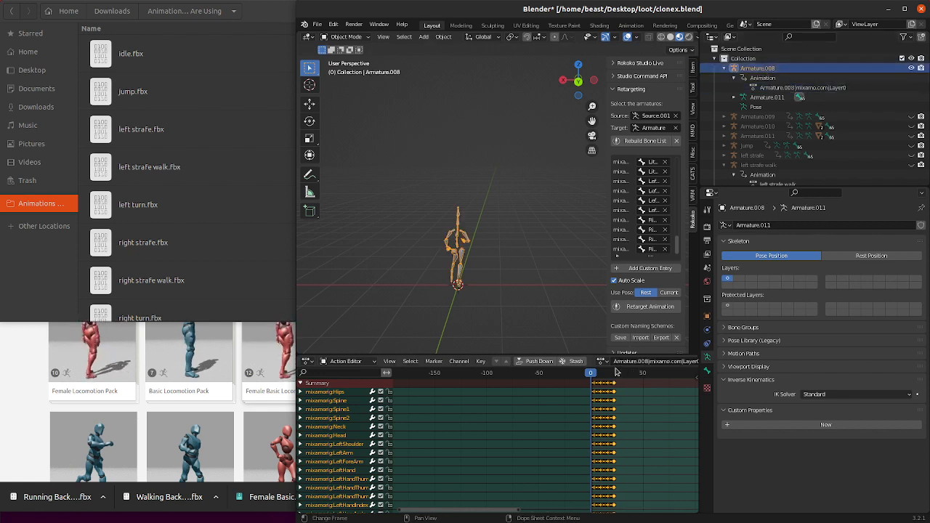
- Reset the timeline to frame 0 and rename Armature.008 and its mixamo.com action both as run forward
mouse_move(597, 373)
left_mouse_down()
mouse_move(607, 374)
mouse_move(590, 372)
left_mouse_up()
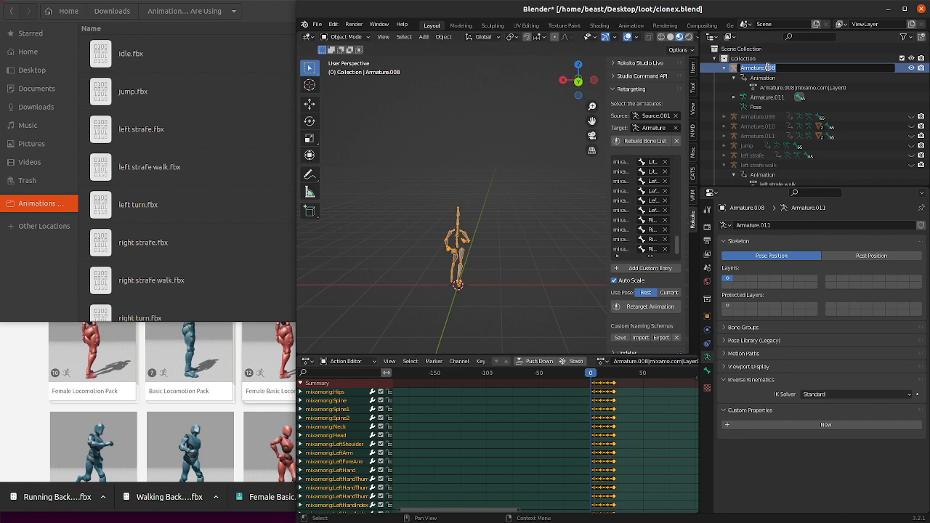
left_click(818, 87)
double_click(821, 87)
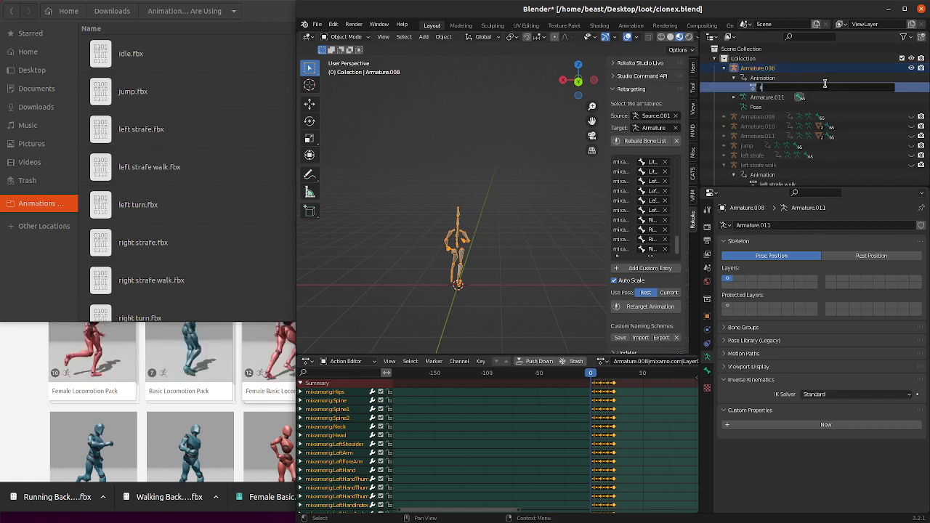
key("Return")
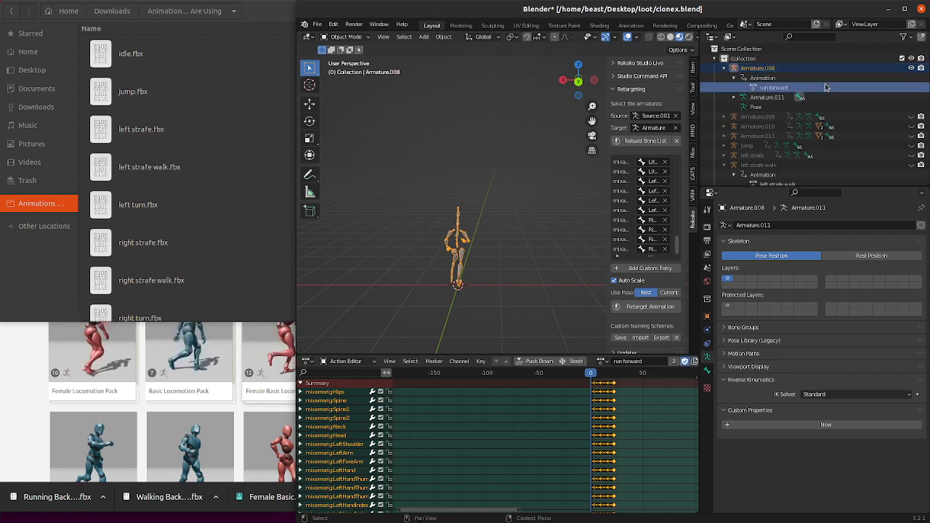
double_click(777, 67)
key("Return")
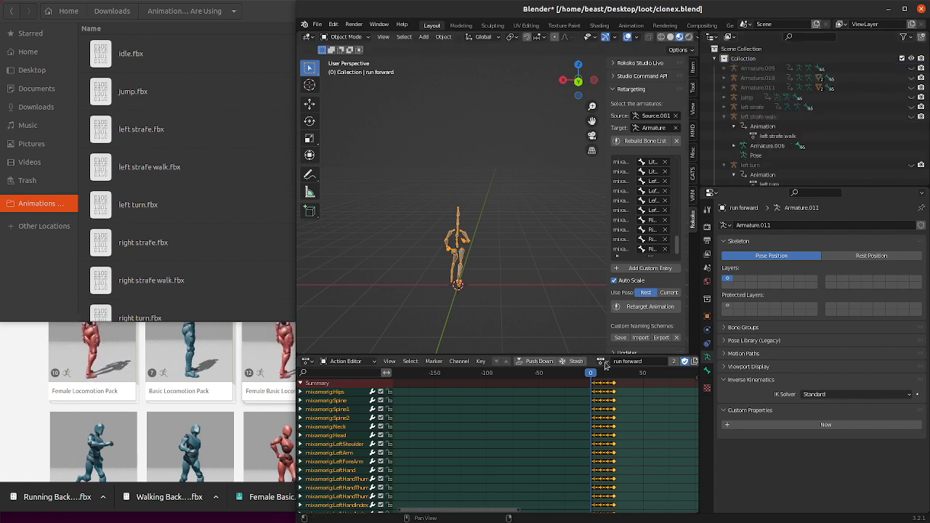
- Hide the run forward armature in the viewport, and show, expand and select Armature.009 with its action listed
scroll(905, 138, "down", 8)
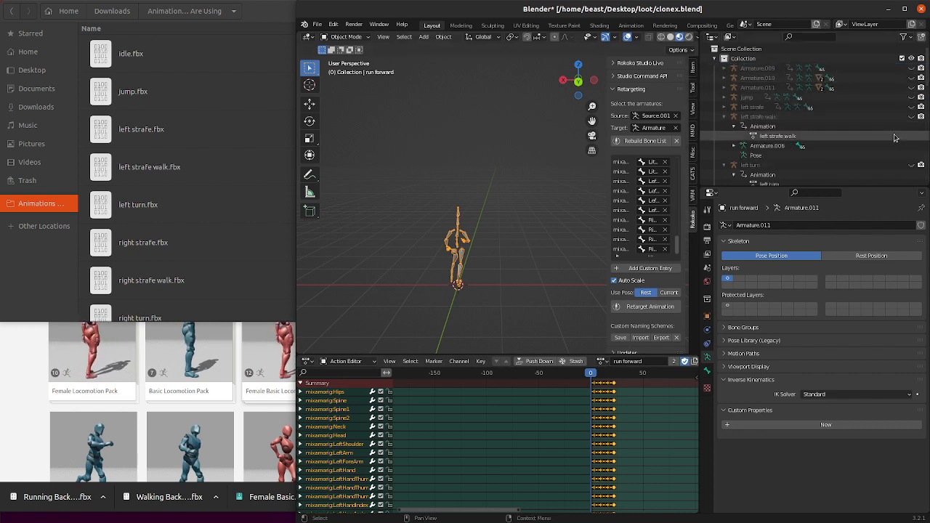
scroll(908, 116, "up", 5)
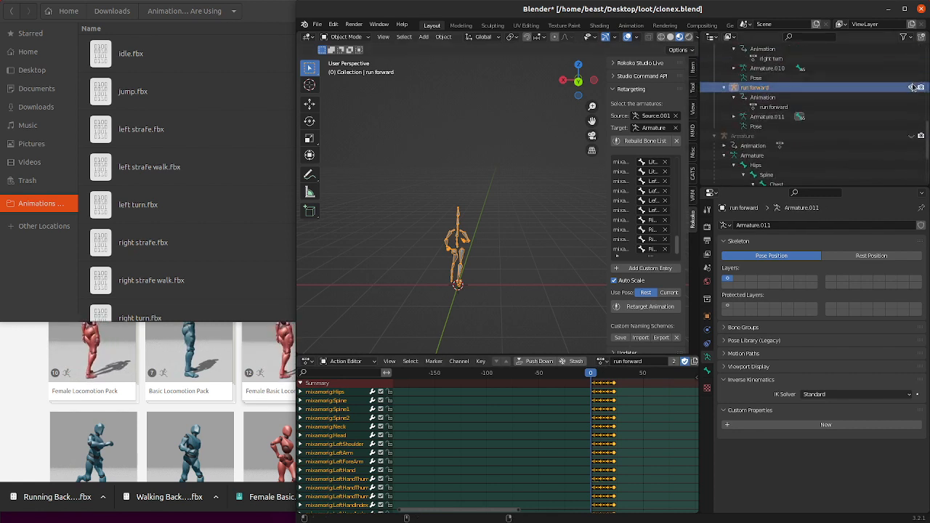
scroll(914, 87, "up", 8)
left_click(911, 68)
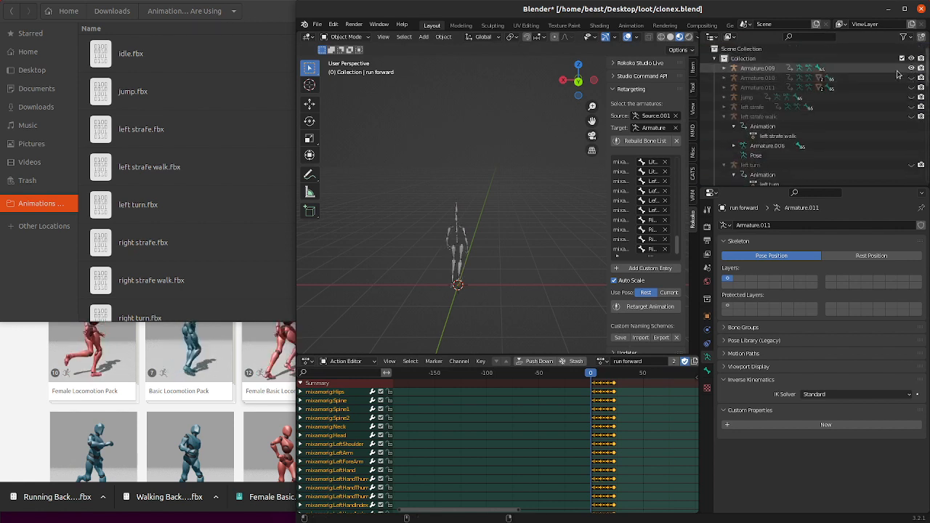
left_click(724, 68)
left_click(755, 68)
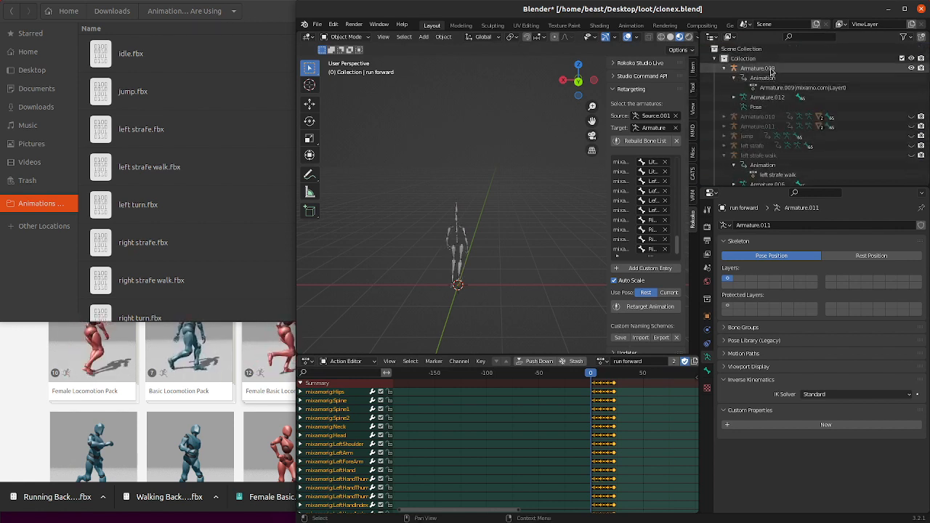
- Scrub the timeline to frame 14 and rename Armature.009 and its mixamo.com action both as walk forward
left_click_drag(594, 376, 606, 374)
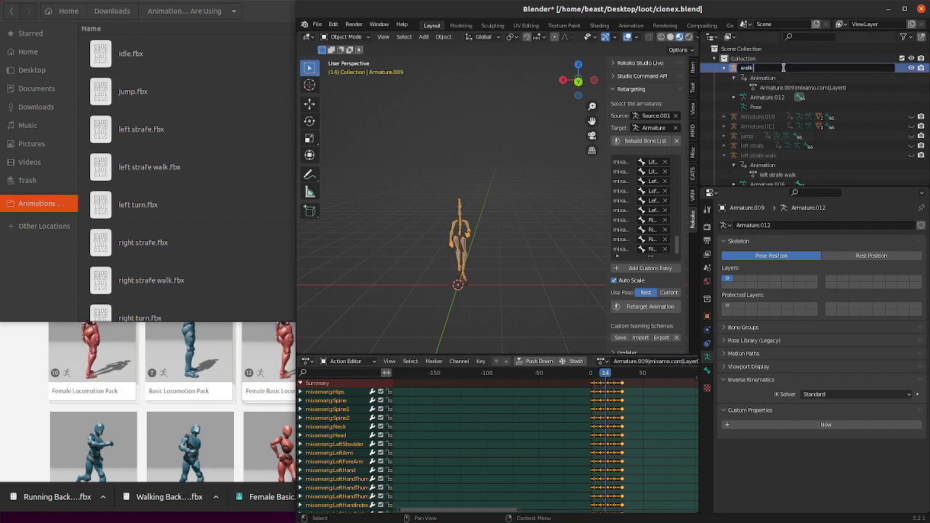
key("Return")
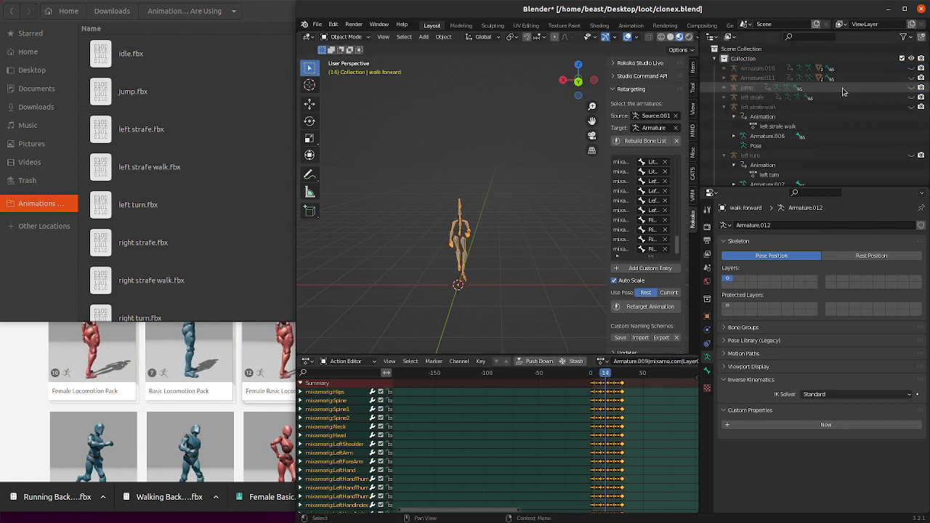
scroll(845, 106, "down", 14)
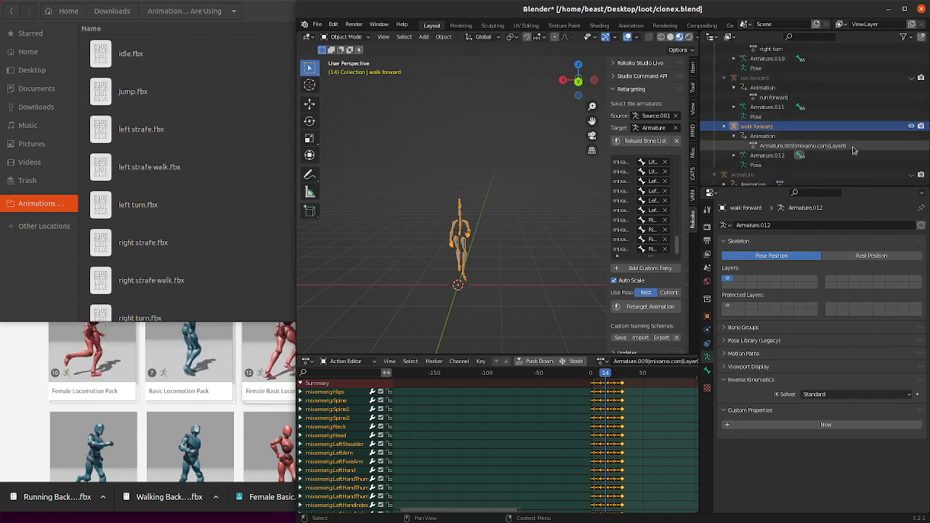
double_click(851, 146)
type("walk forward")
key("Return")
- Hide the walk forward armature in the viewport, and show, expand and select Armature.010
left_click(910, 91)
scroll(887, 89, "up", 10)
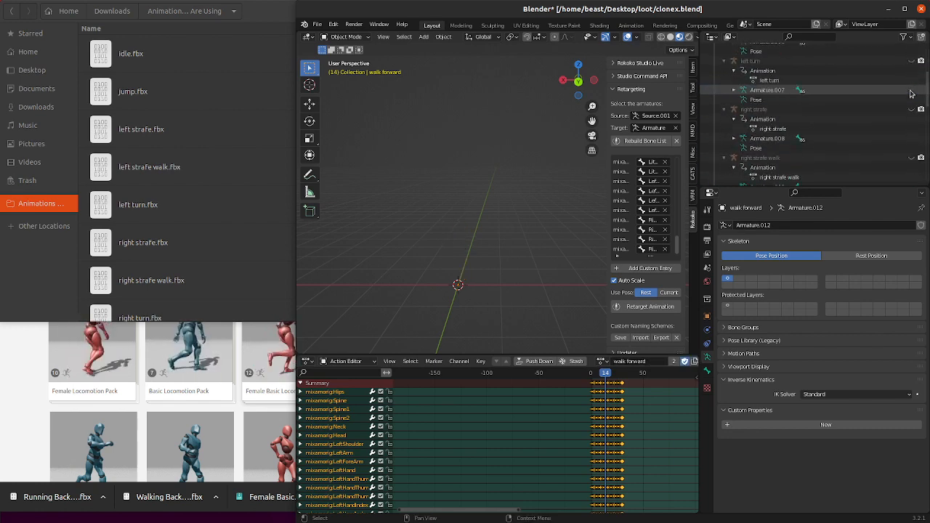
left_click(914, 68)
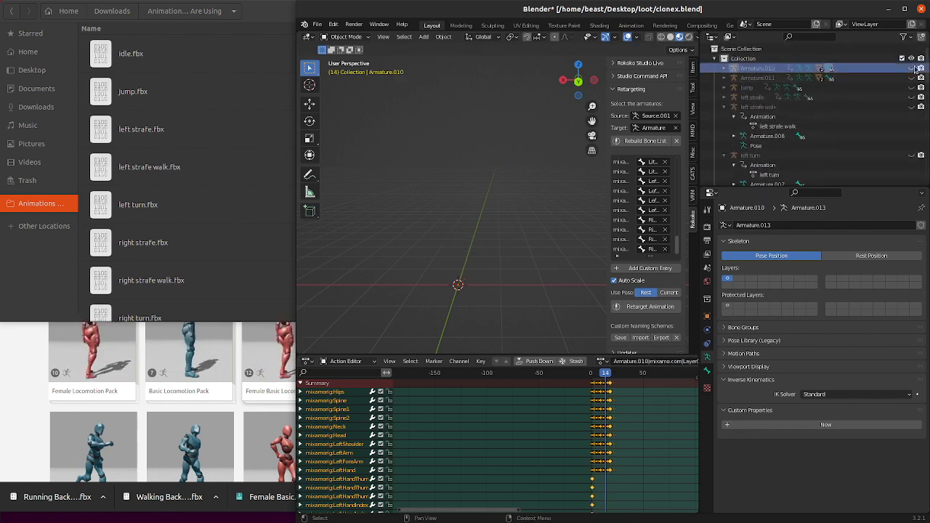
left_click(911, 67)
left_click(723, 68)
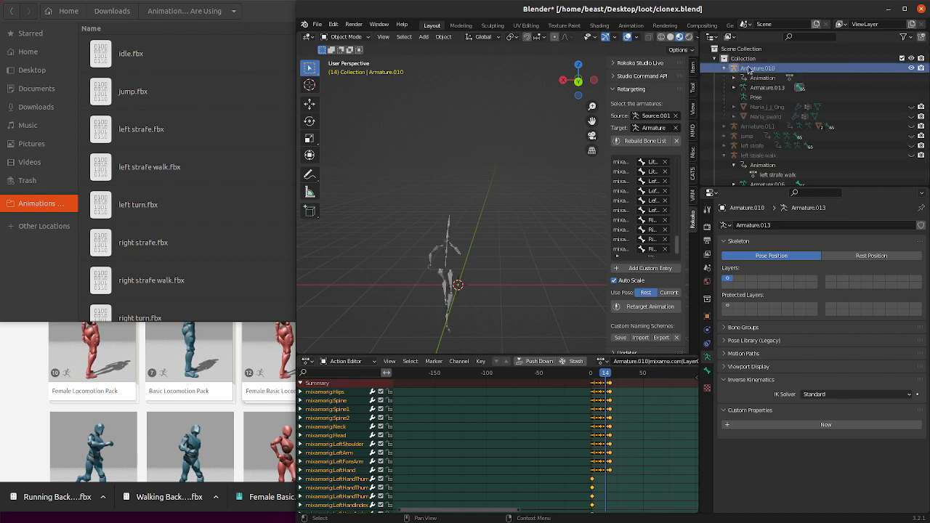
left_click(752, 68)
- Move the timeline back to frame 0 and rename Armature.010 as run backward
left_click_drag(607, 373, 591, 373)
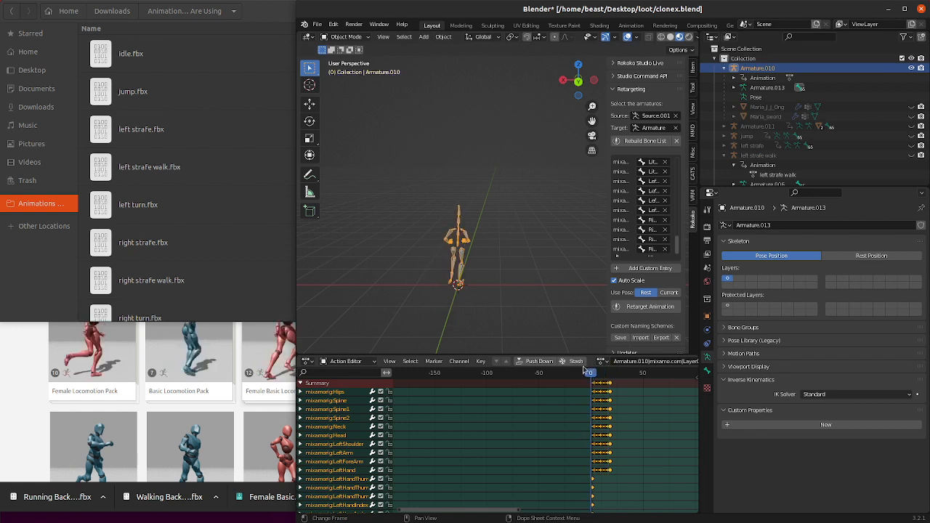
double_click(755, 67)
type("run")
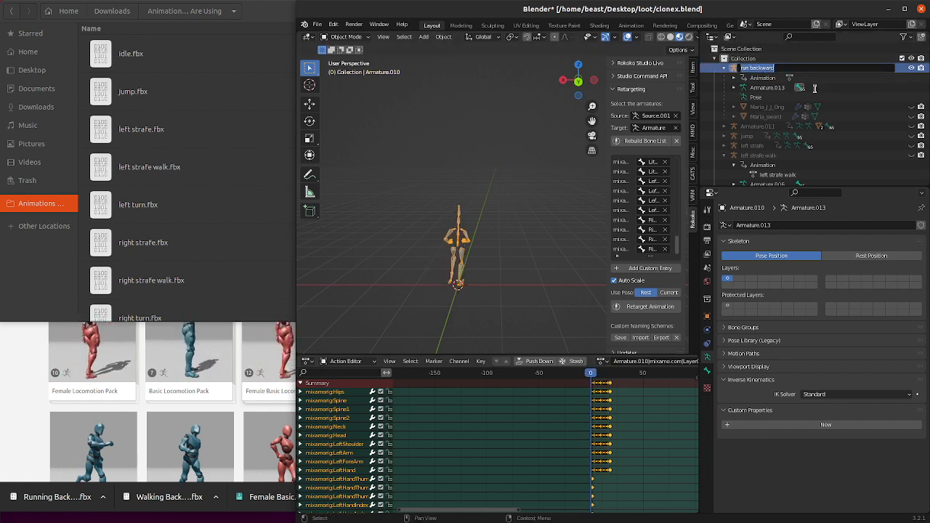
type(" backward")
key("Return")
- Delete the Maria_J_J_Ong and Maria_sword meshes under the run backward armature
scroll(821, 93, "down", 8)
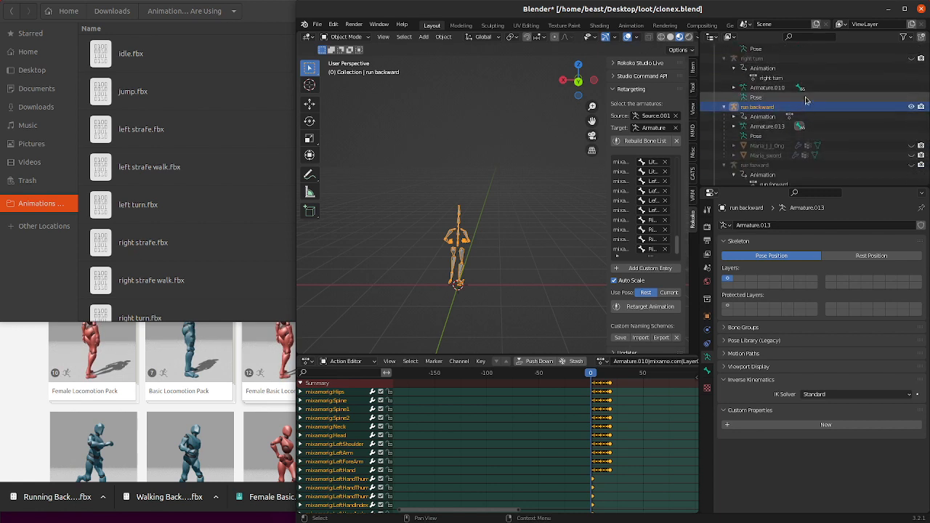
scroll(840, 130, "down", 3)
left_click(846, 117)
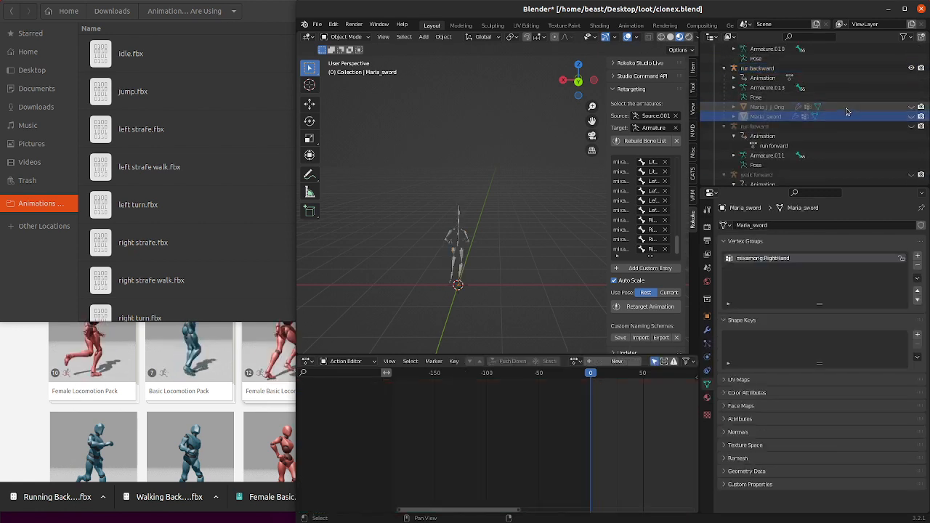
left_click(846, 107, "shift")
right_click(845, 107)
left_click(846, 108)
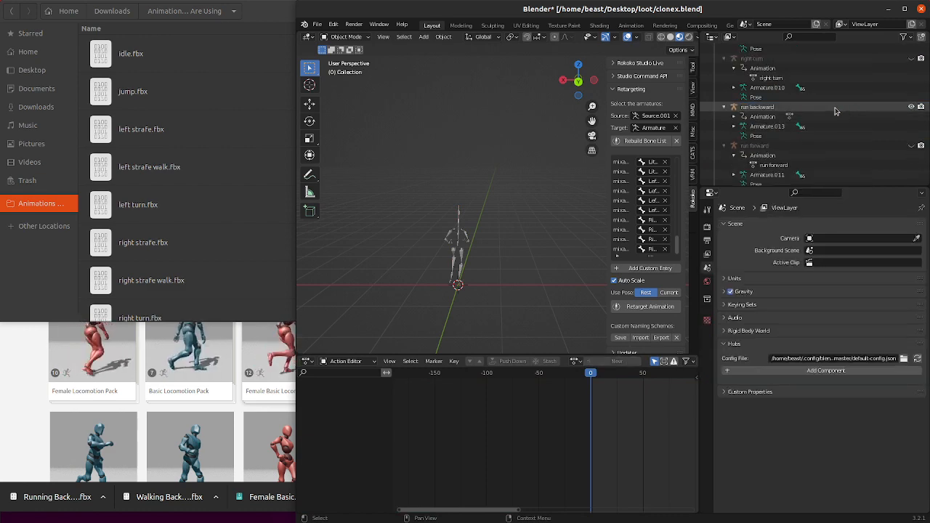
- Select the run backward armature and rename its mixamo.com action as run backward
scroll(756, 109, "up", 3)
left_click(756, 108)
scroll(756, 109, "down", 1)
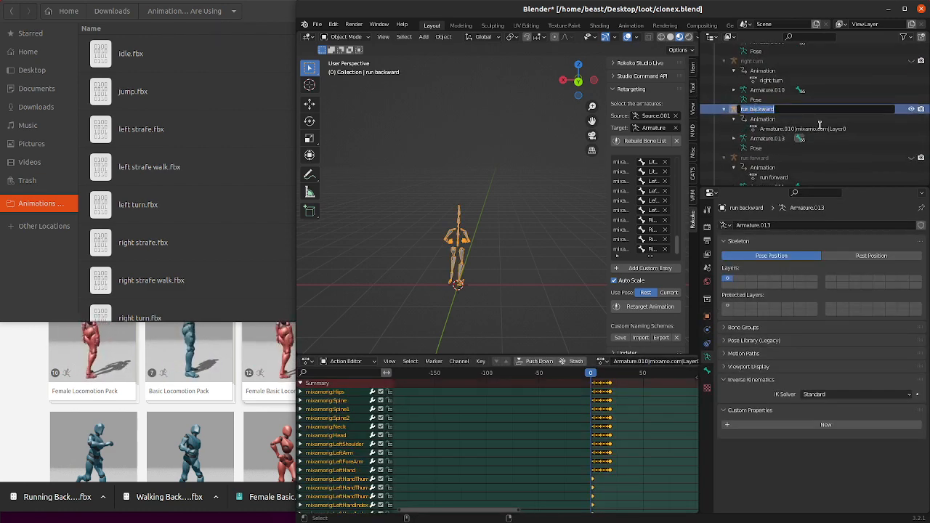
double_click(800, 109)
key("Return")
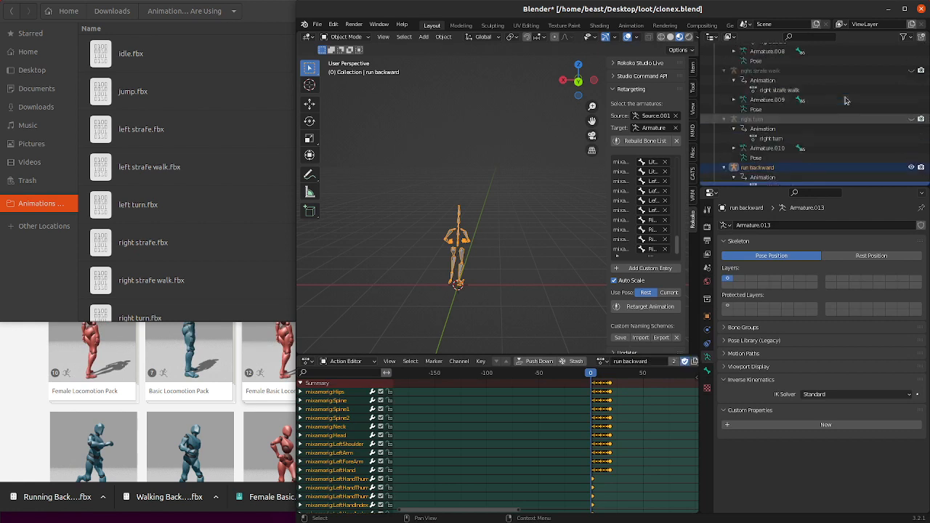
- Hide the run backward armature in the viewport, and show, expand and select Armature.011
scroll(799, 109, "up", 10)
left_click(725, 68)
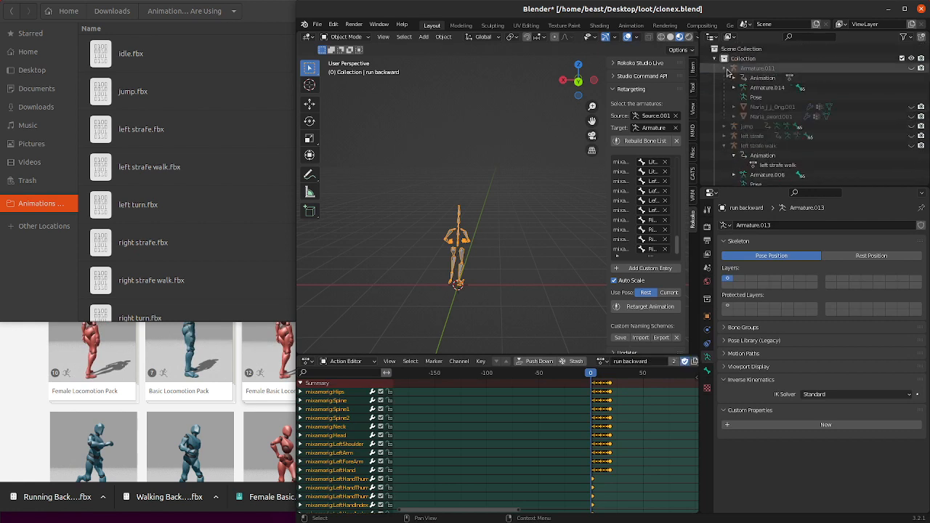
scroll(912, 80, "down", 5)
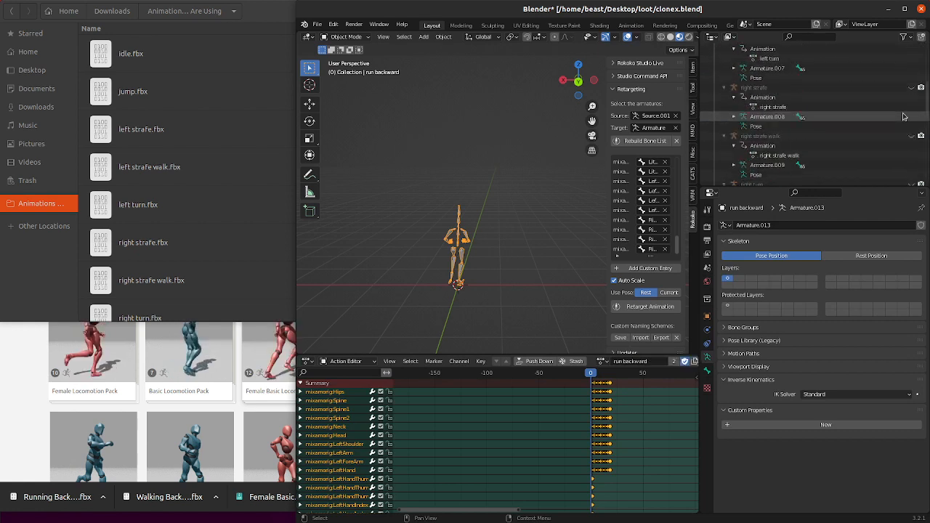
left_click(910, 118)
scroll(802, 73, "up", 5)
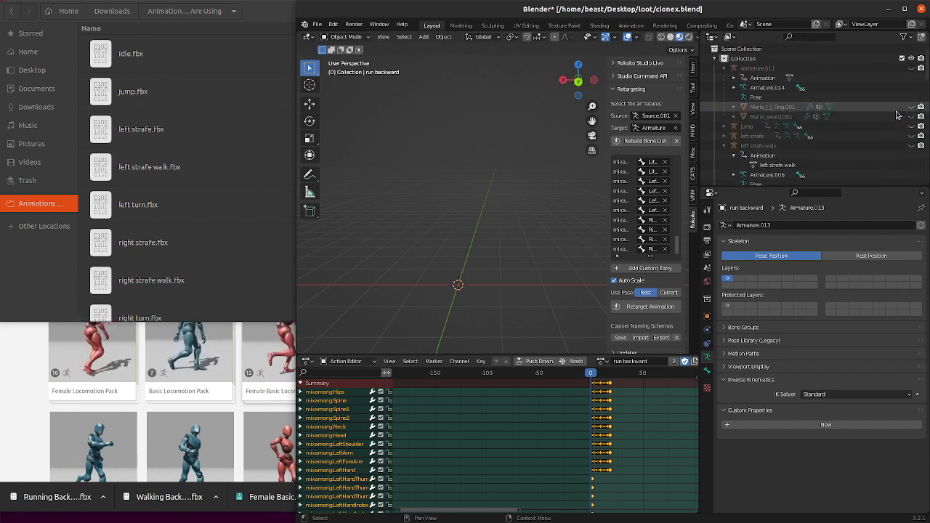
left_click(789, 68)
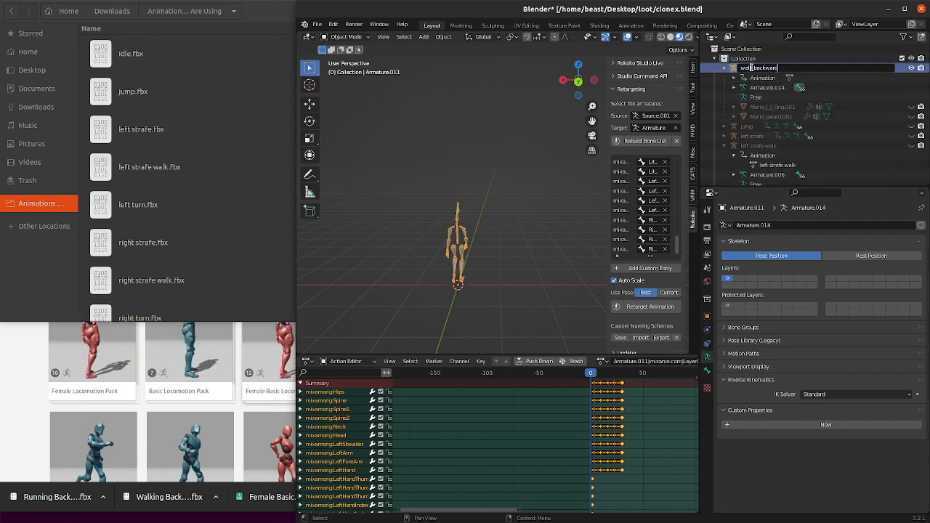
- Rename Armature.011 and its mixamo.com action both as walk backward
key("Return")
scroll(759, 91, "down", 15)
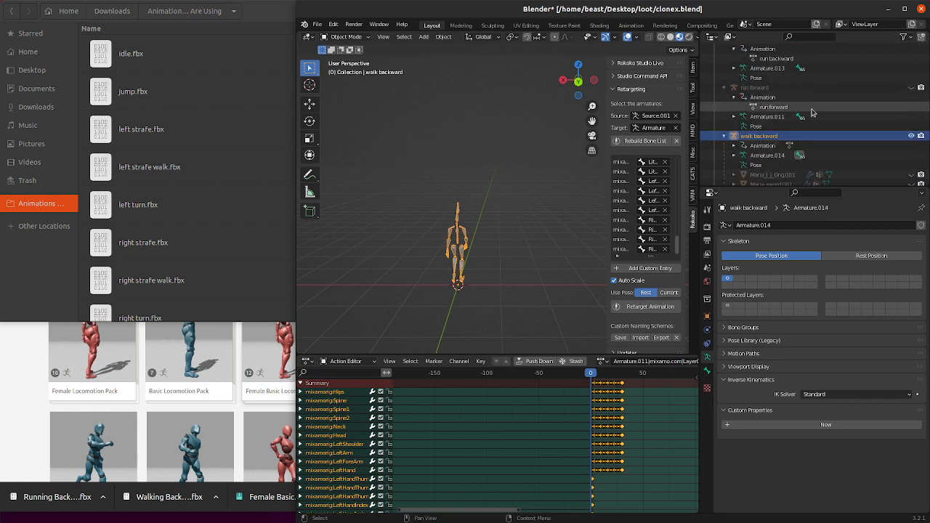
left_click(734, 107)
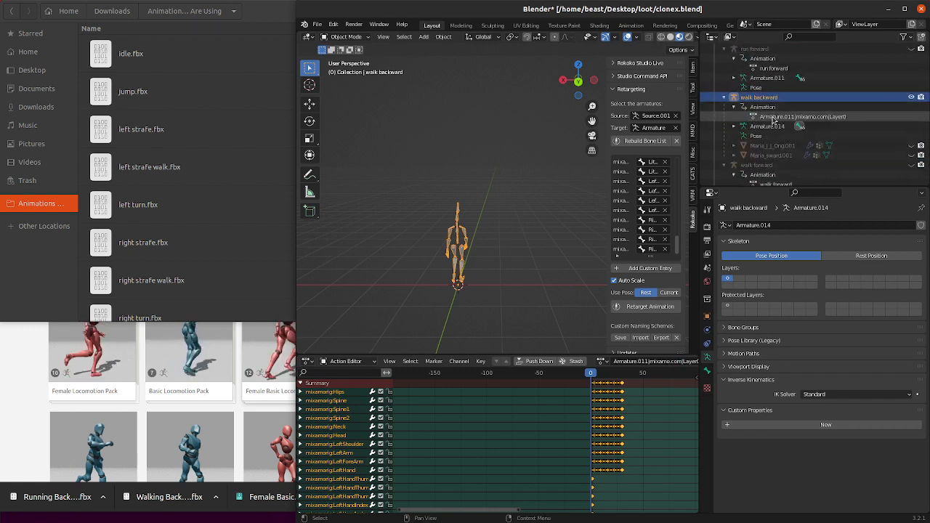
double_click(772, 116)
type("walk backward")
key("Return")
- Delete the Maria_J_J_Ong.001 and Maria_sword.001 meshes under the walk backward armature, and hide that armature in the viewport
left_click(770, 141)
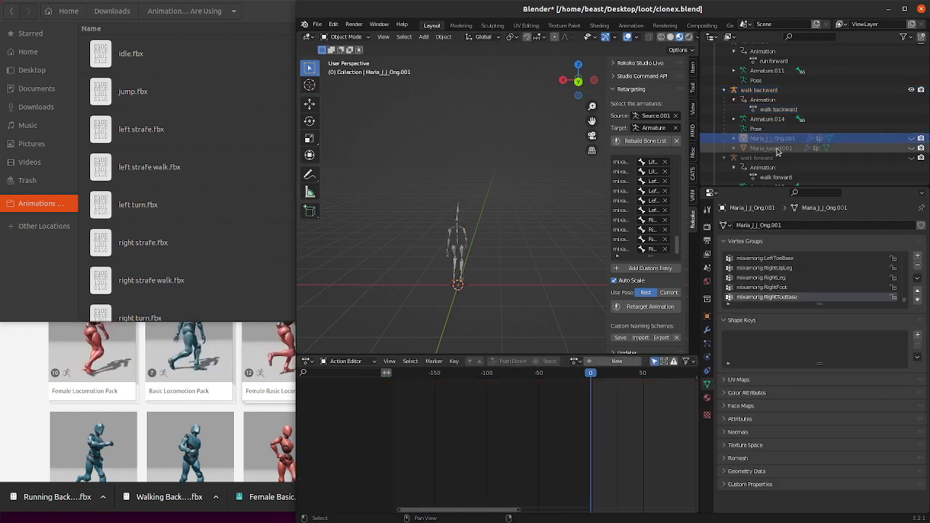
left_click(780, 150, "ctrl")
right_click(780, 150)
left_click(778, 150)
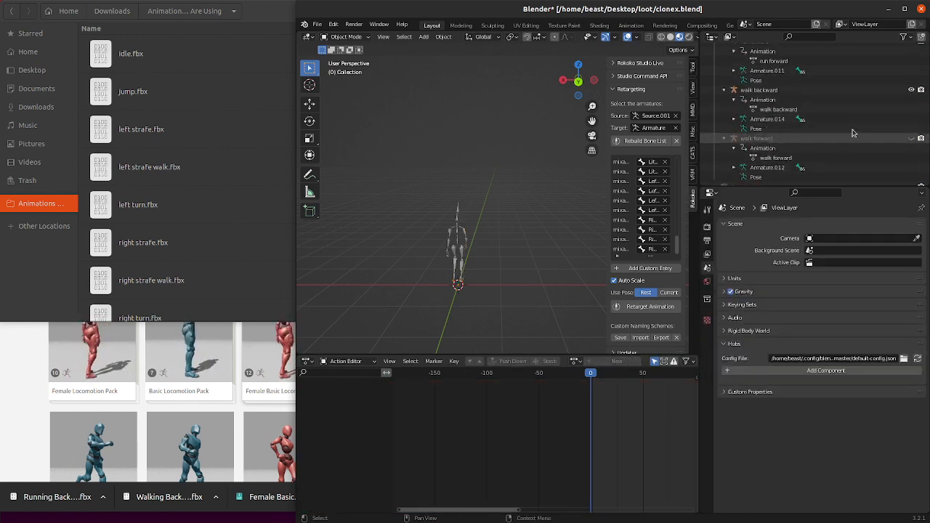
left_click(912, 90)
scroll(836, 109, "up", 10)
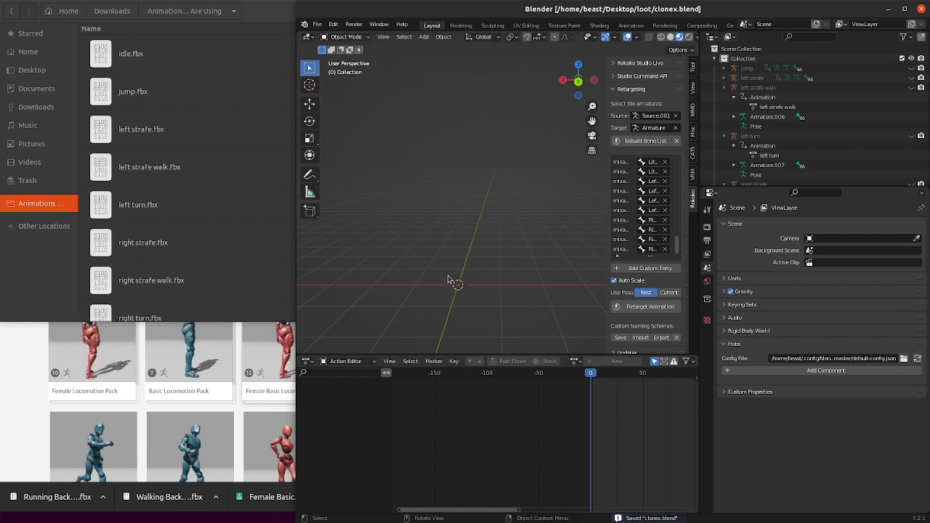
- Switch to Mixamo in Chromium and preview a Male Locomotion Pose and the Right Turn animation from the locomotion results
left_click(28, 380)
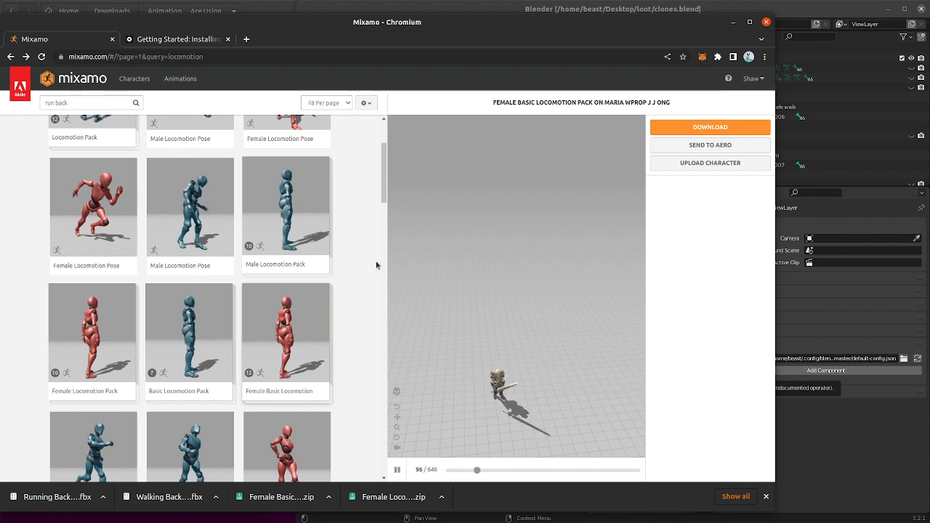
scroll(203, 233, "up", 3)
left_click(204, 233)
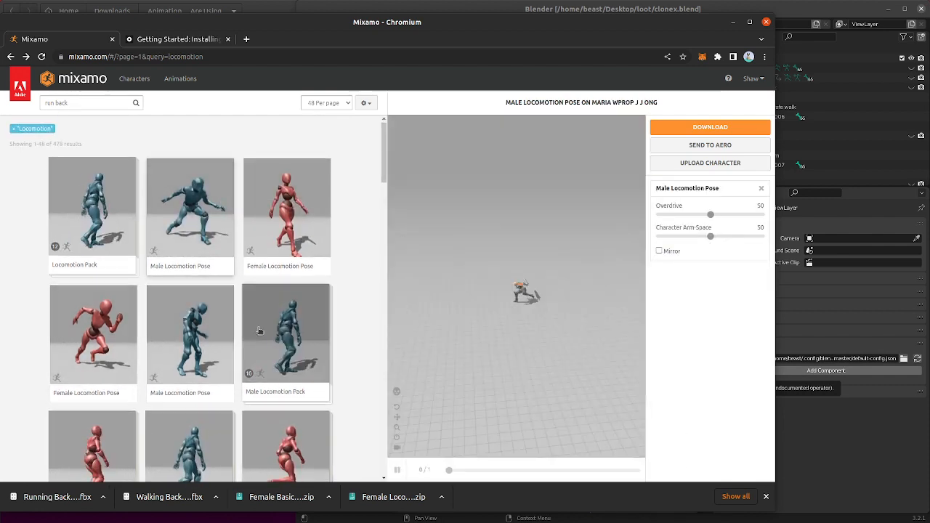
scroll(247, 331, "down", 6)
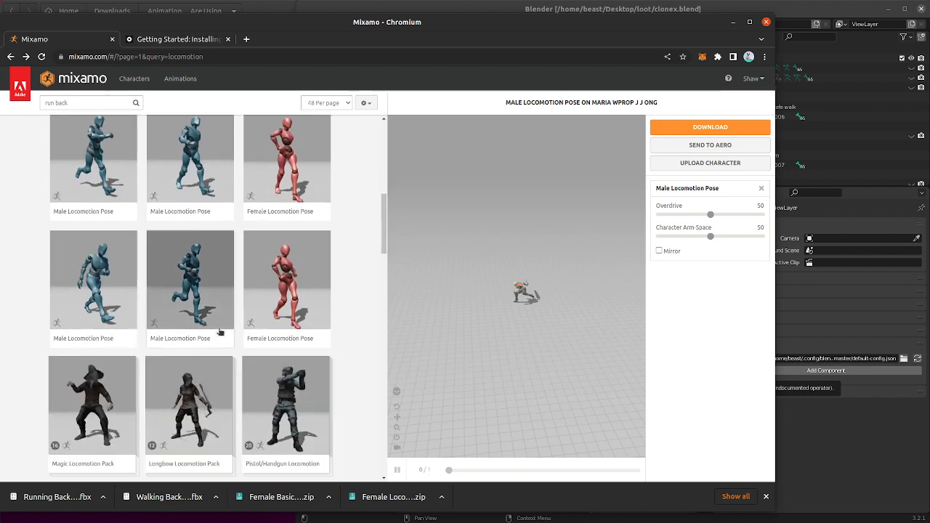
scroll(219, 332, "down", 2)
scroll(206, 303, "down", 2)
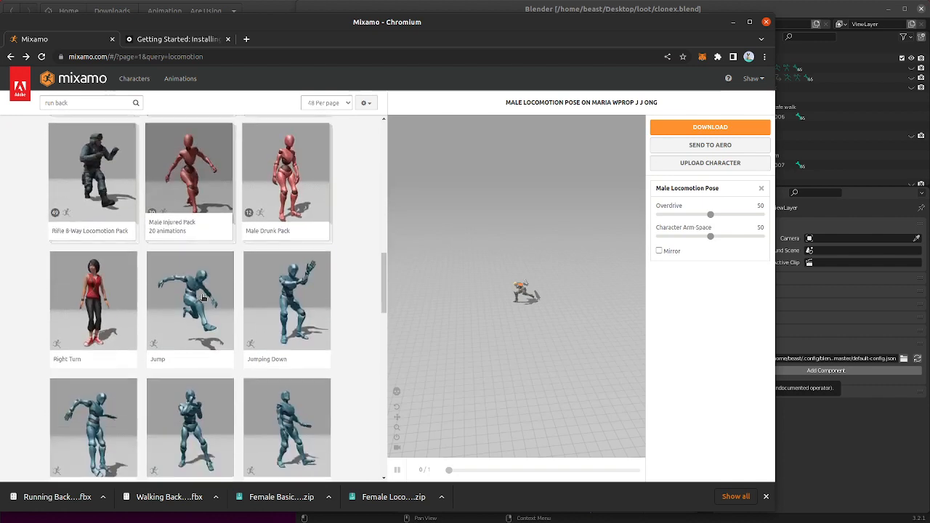
left_click(81, 313)
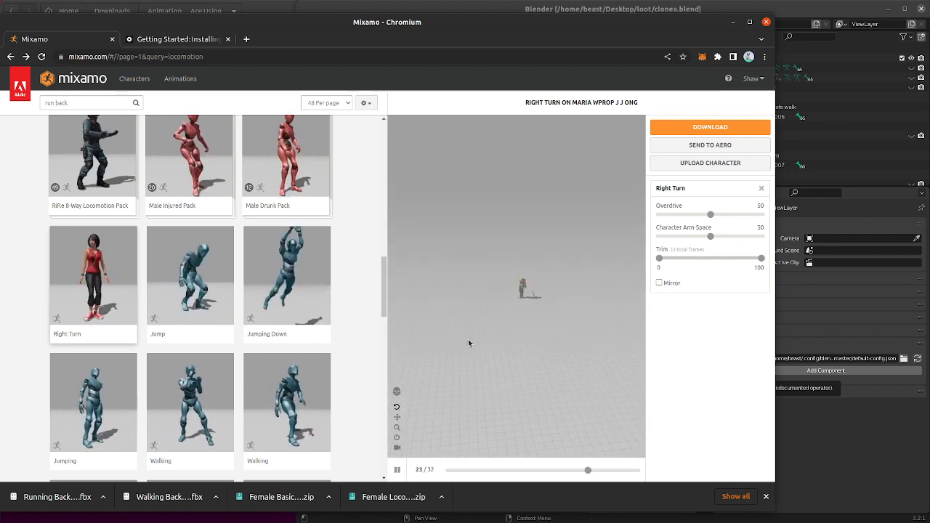
- Preview the Walking animation with In Place enabled, and the Female Locomotion Pack, on the Mixamo character
left_click(286, 419)
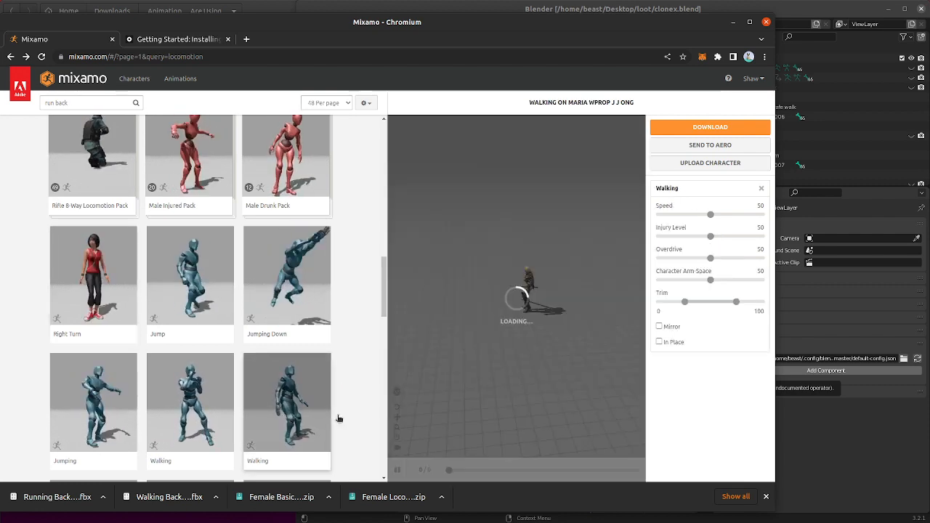
left_click(659, 343)
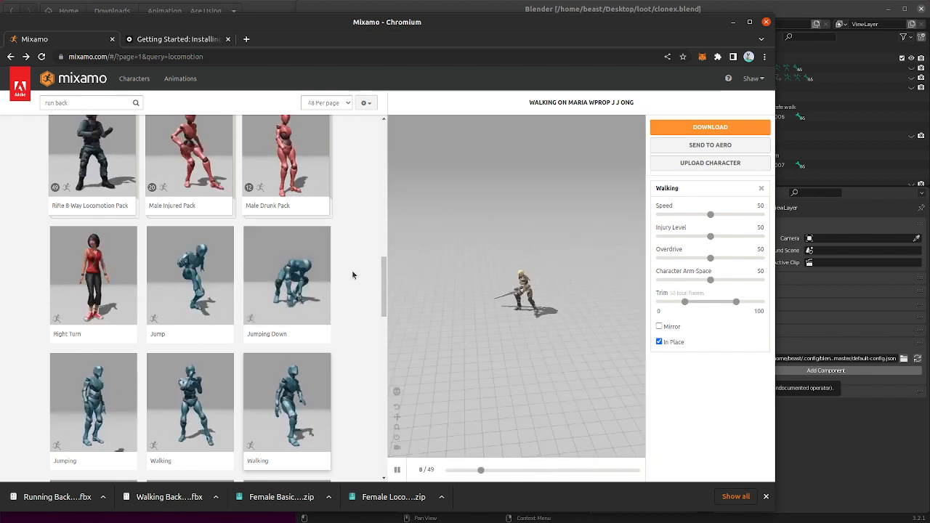
scroll(89, 166, "up", 5)
scroll(88, 290, "up", 5)
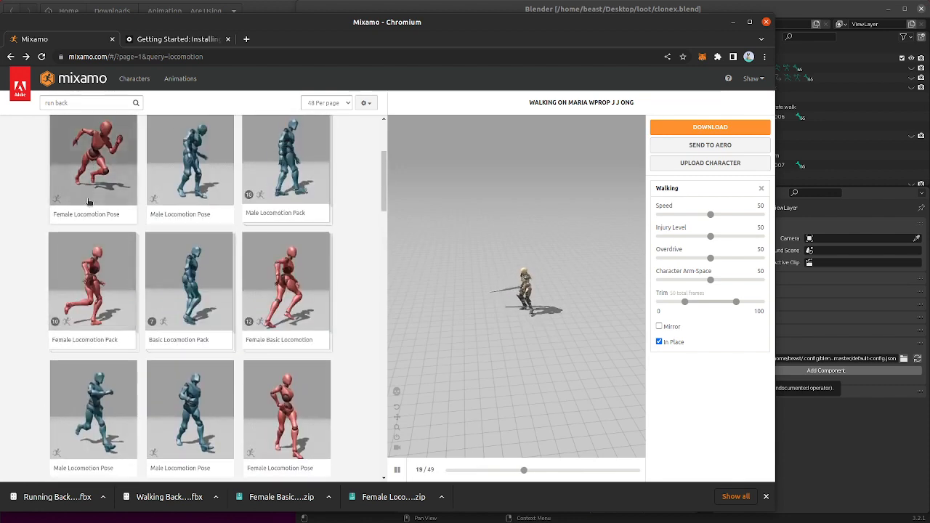
left_click(86, 383)
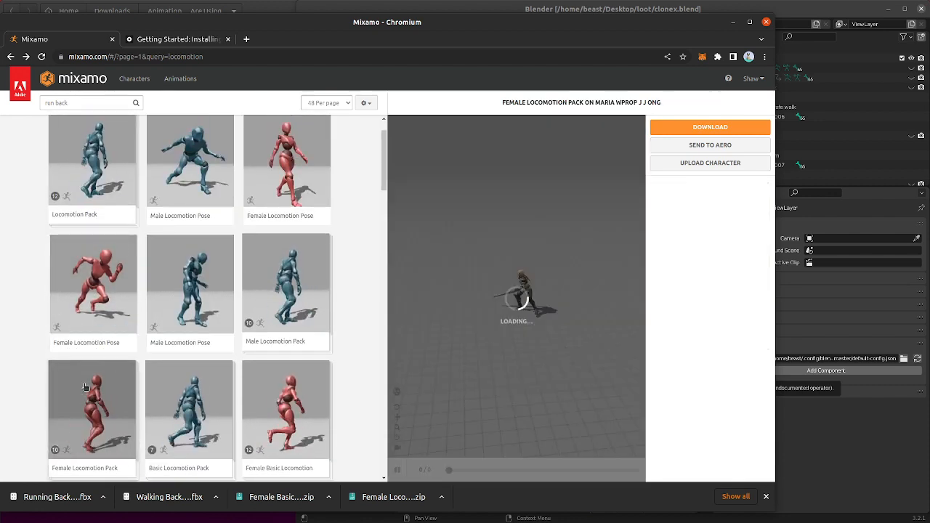
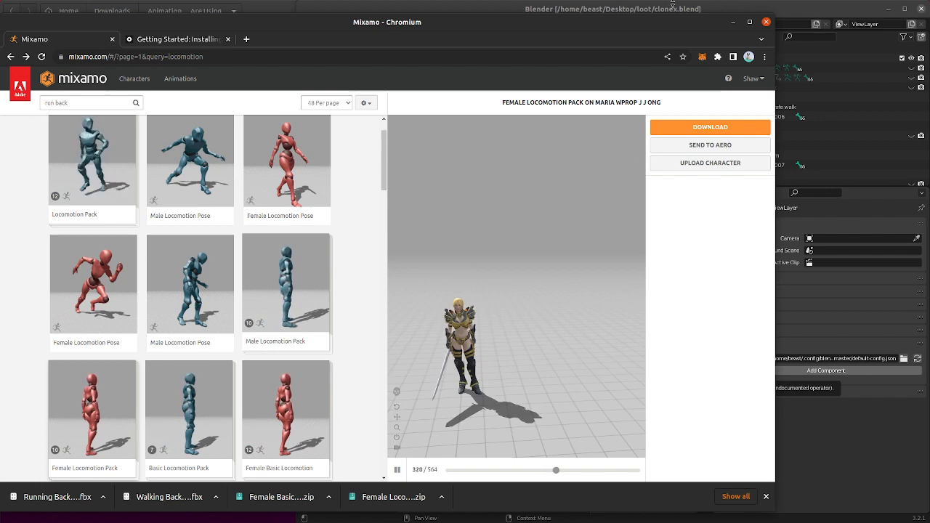
- Switch to Blender and collapse the outliner hierarchies of the motion armatures from left strafe walk to walk forward, and of Armature
left_click(735, 7)
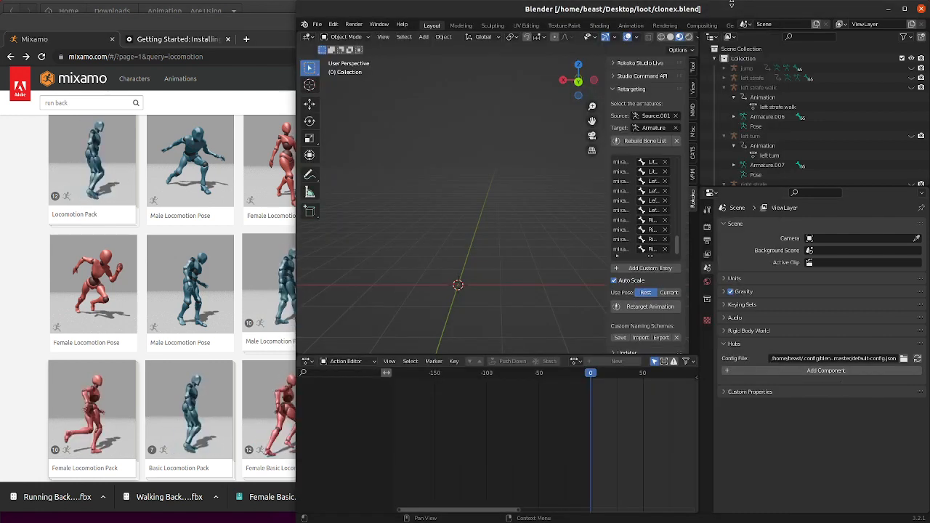
middle_click_drag(405, 258, 421, 255)
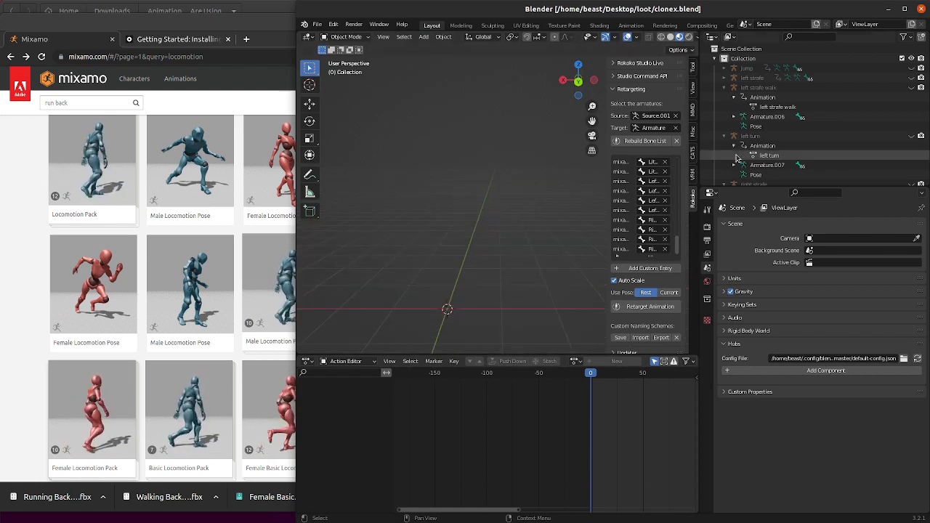
scroll(822, 105, "down", 10)
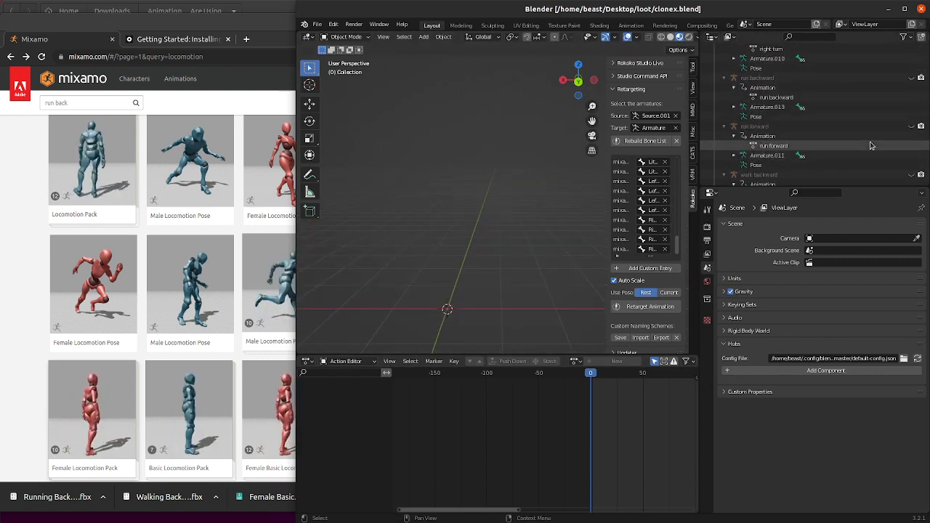
scroll(871, 146, "down", 3)
scroll(871, 146, "up", 10)
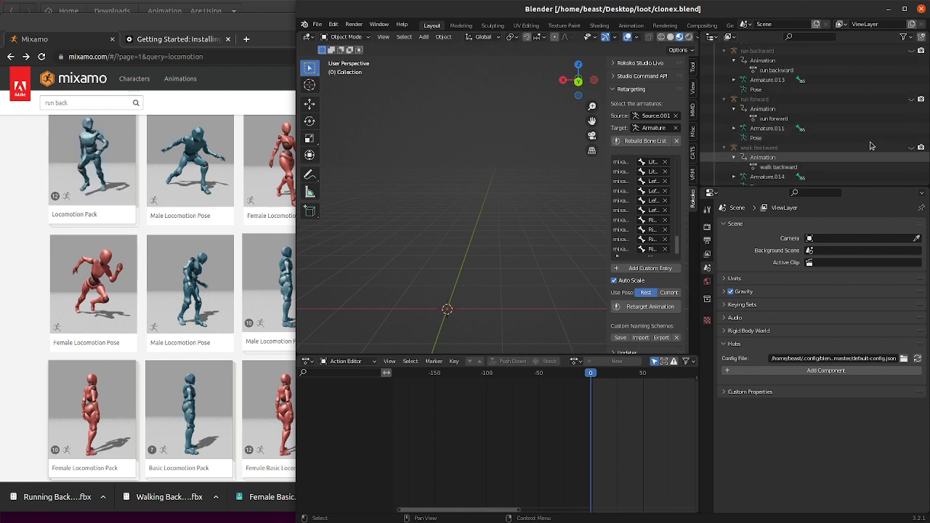
scroll(872, 146, "up", 5)
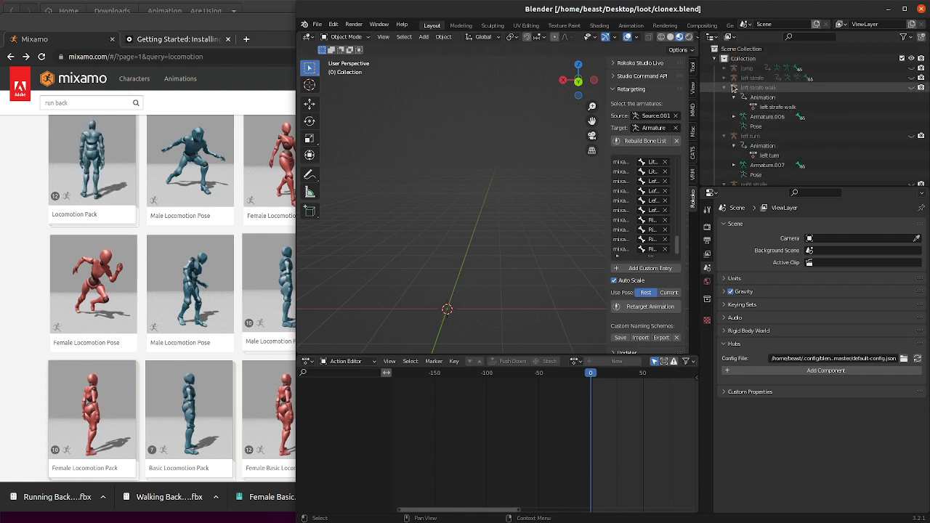
left_click(727, 88)
left_click(726, 97)
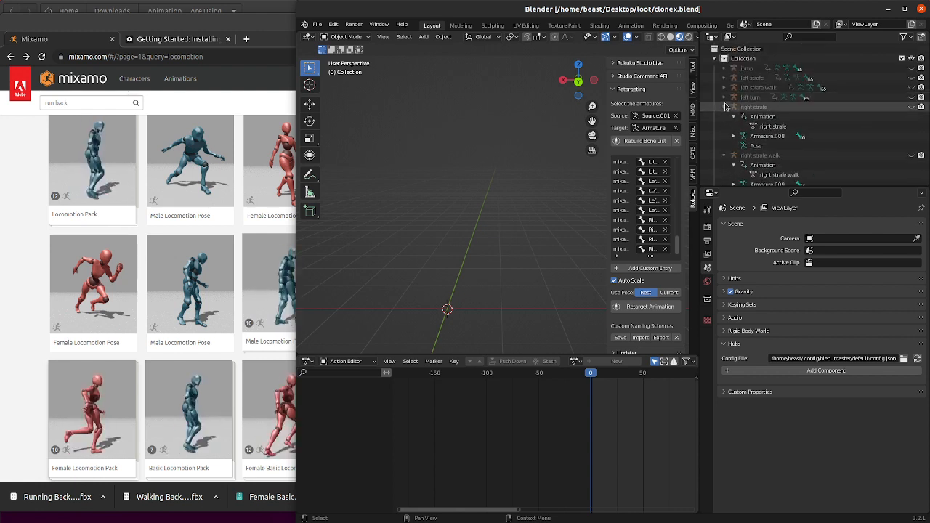
left_click(724, 116)
left_click(724, 126)
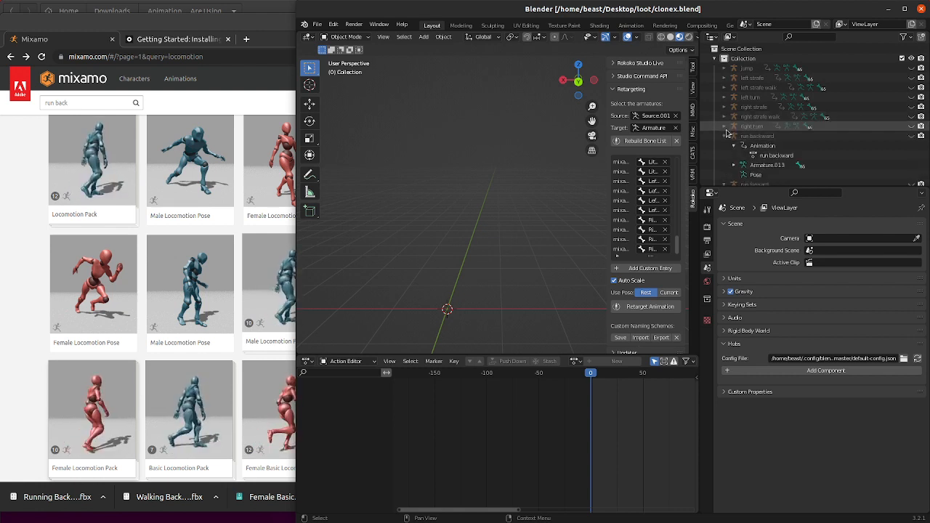
left_click(722, 136)
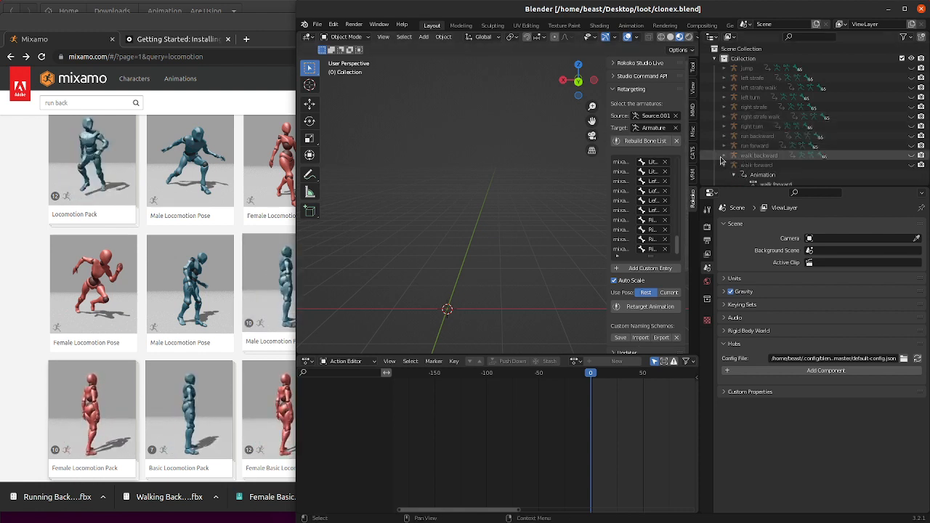
left_click(724, 156)
left_click(724, 164)
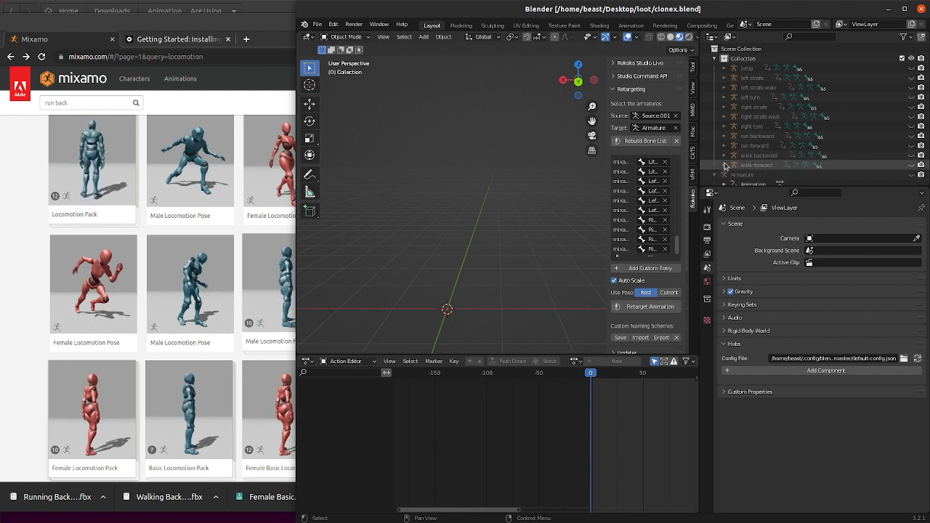
scroll(725, 164, "down", 2)
left_click(714, 135)
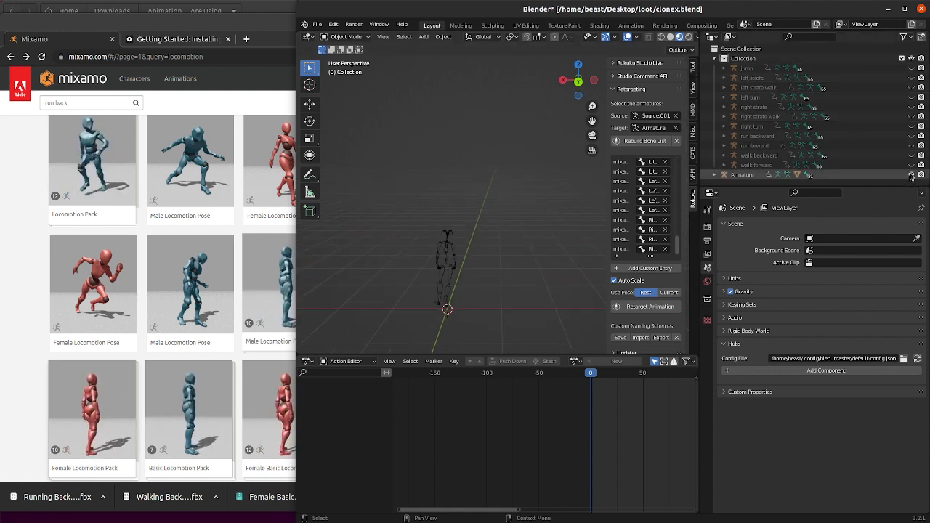
- Expand Armature with its bone data collapsed, and show it together with its Body mesh in the viewport
left_click(713, 175)
scroll(719, 146, "down", 3)
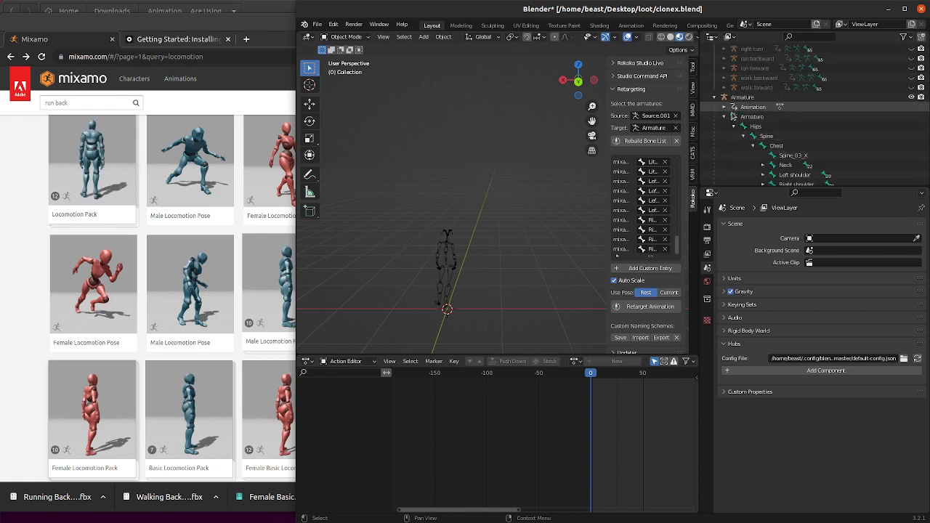
left_click(725, 116)
left_click(912, 138)
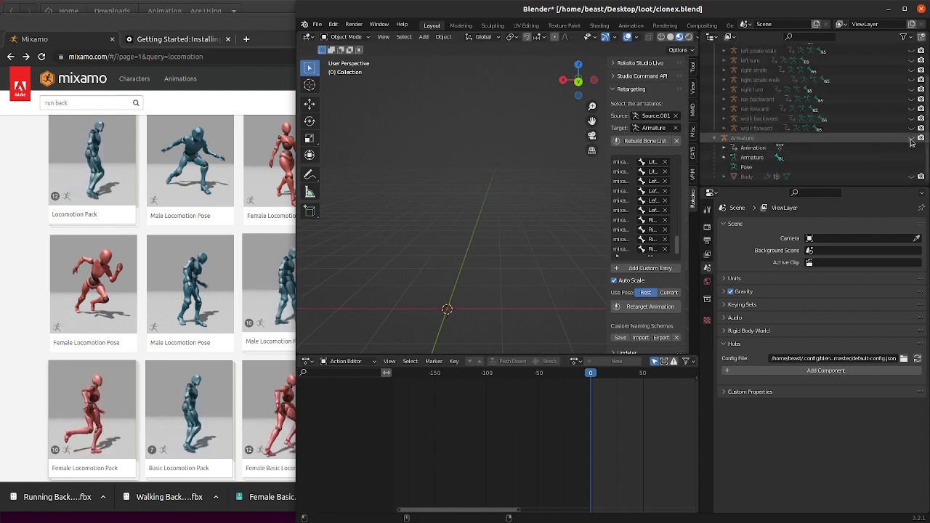
left_click(911, 138)
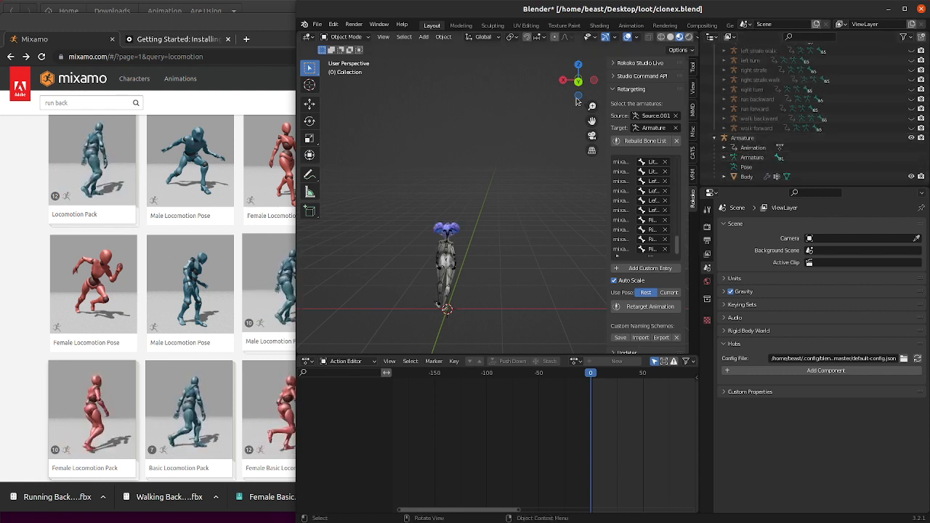
left_click_drag(580, 84, 720, 82)
left_click_drag(591, 122, 481, 127)
scroll(497, 257, "up", 4)
scroll(495, 257, "up", 1)
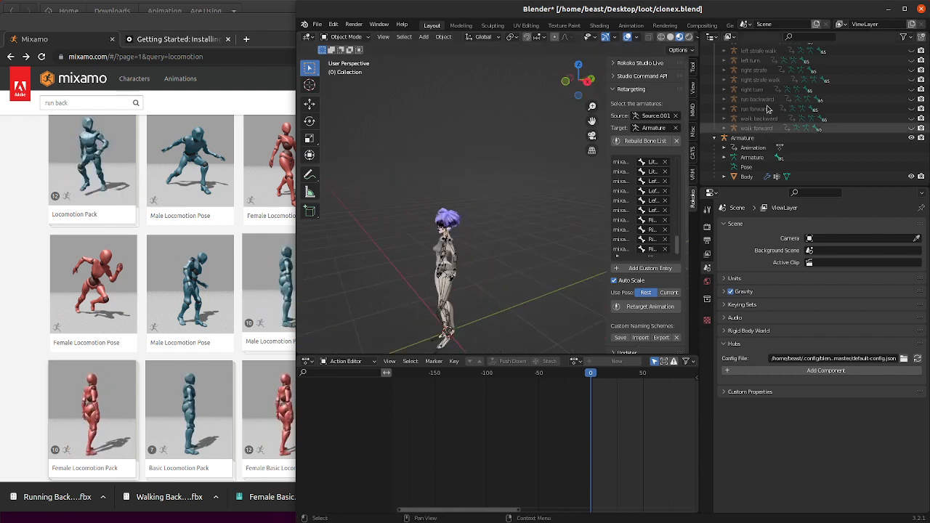
- Show the jump armature, set it as the Rokoko retargeting source, build the bone list and retarget its animation onto Armature
scroll(799, 102, "up", 4)
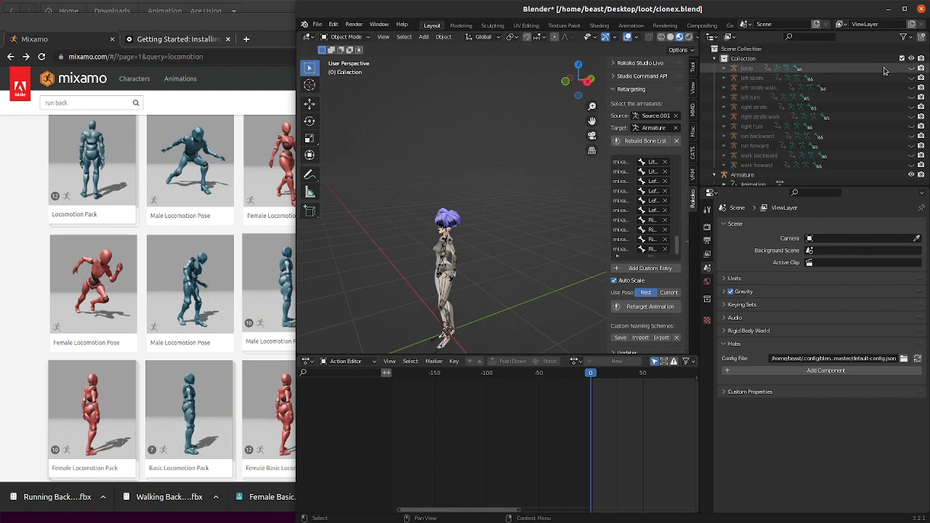
left_click_drag(747, 67, 642, 118)
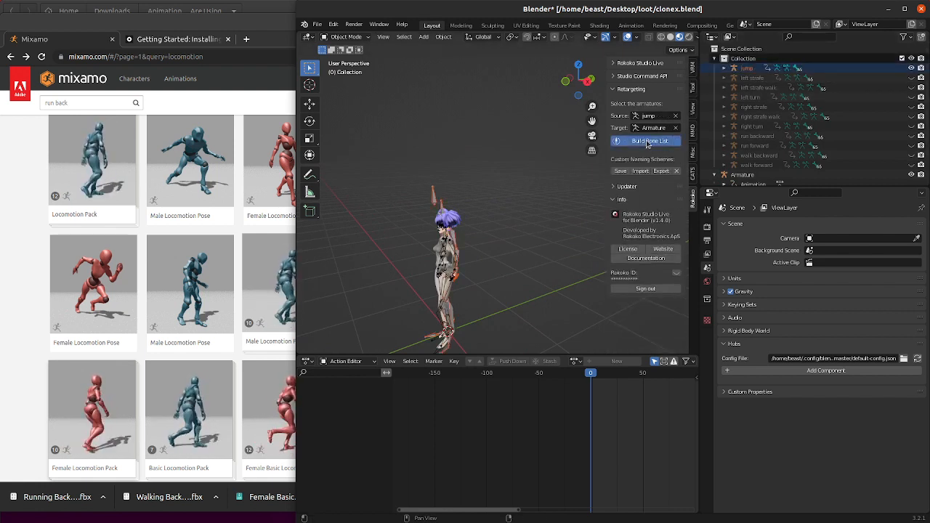
left_click_drag(608, 159, 486, 167)
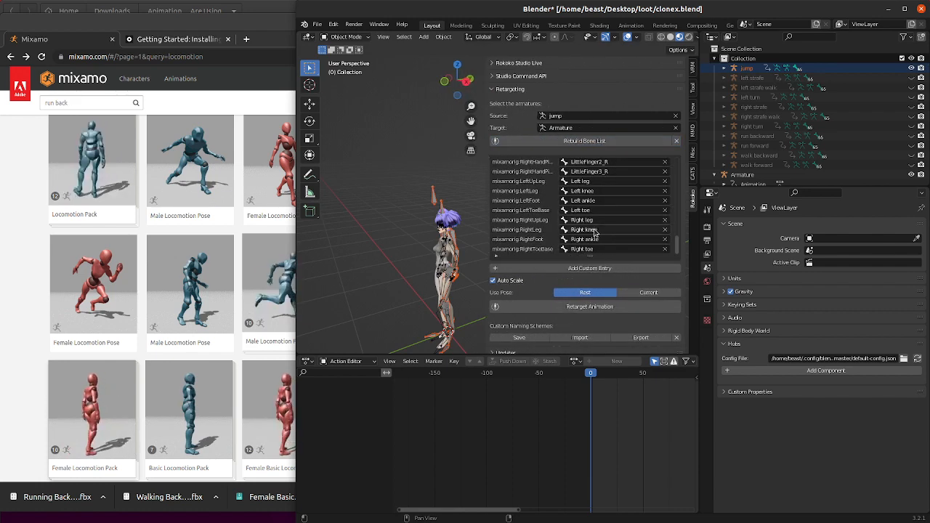
scroll(598, 211, "up", 15)
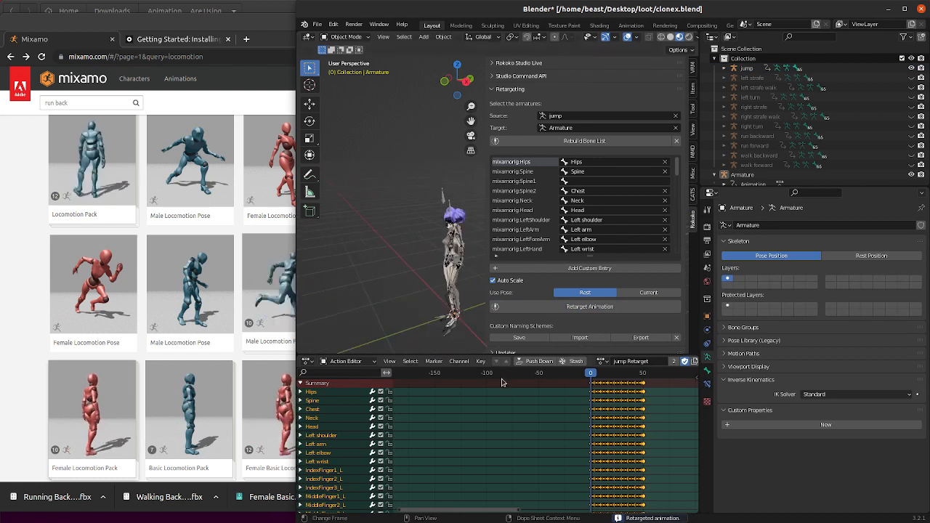
left_click(603, 361)
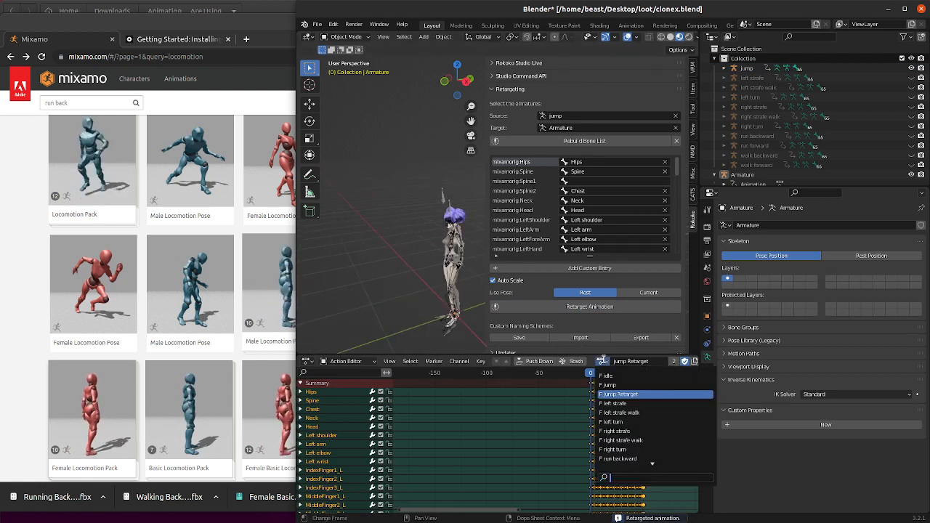
left_click(604, 360)
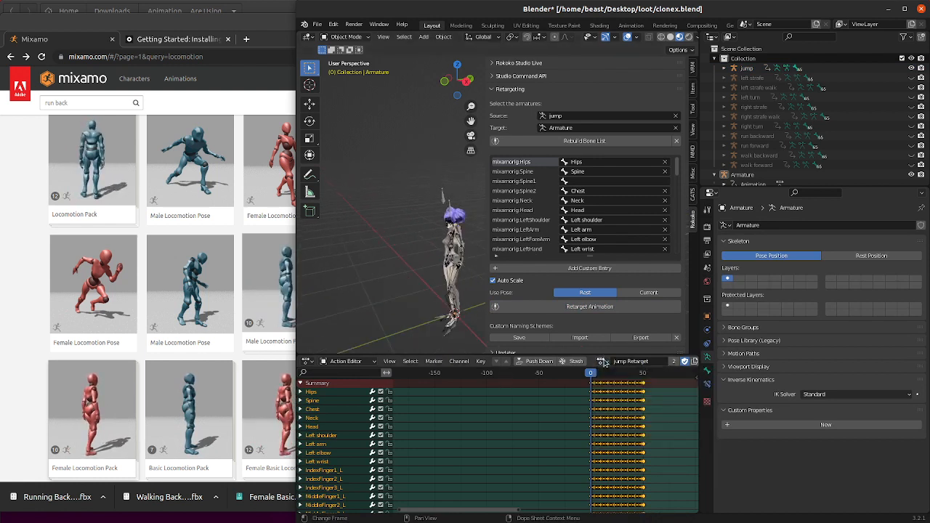
- Select Armature, push its jump Retarget action down to an NLA track, and switch the animation editor to Nonlinear Animation
left_click(756, 175)
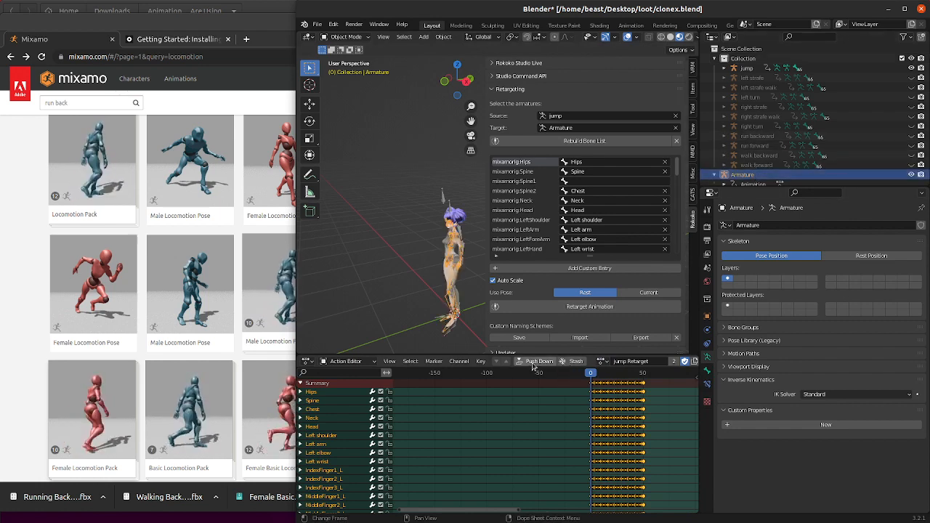
left_click(577, 363)
left_click(308, 361)
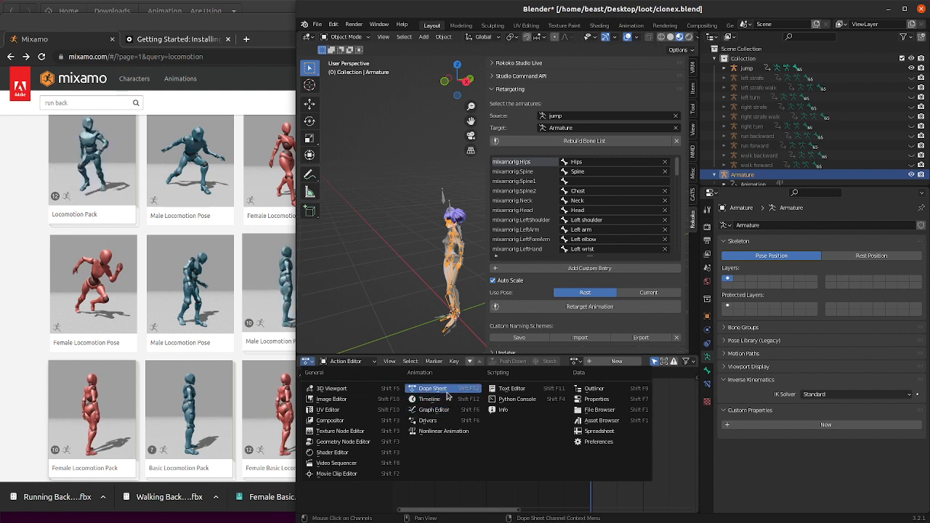
left_click(444, 431)
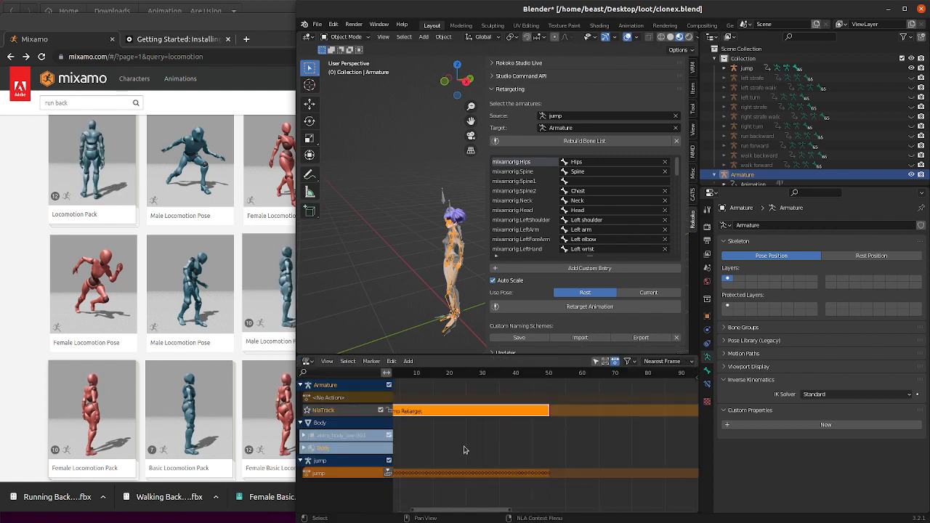
- Play back the jump Retarget strip to check the motion on the character
scroll(465, 443, "down", 3)
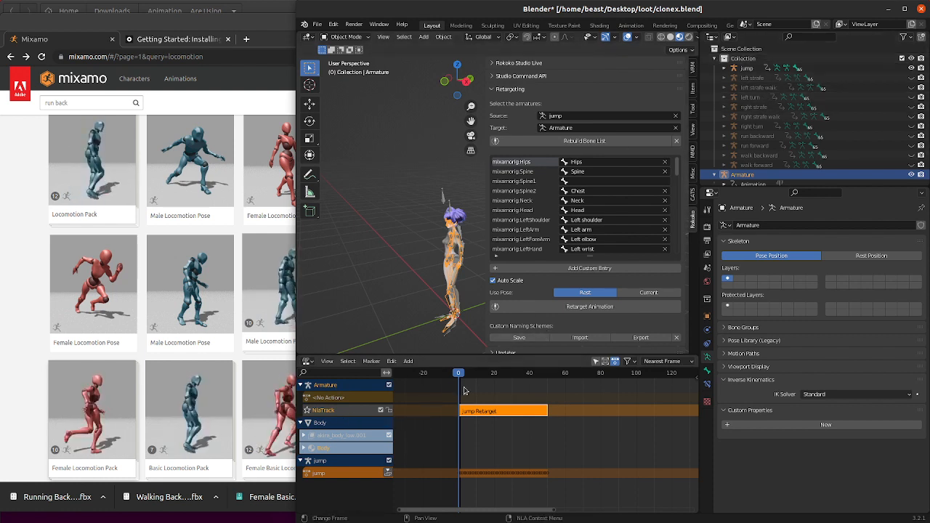
key("space")
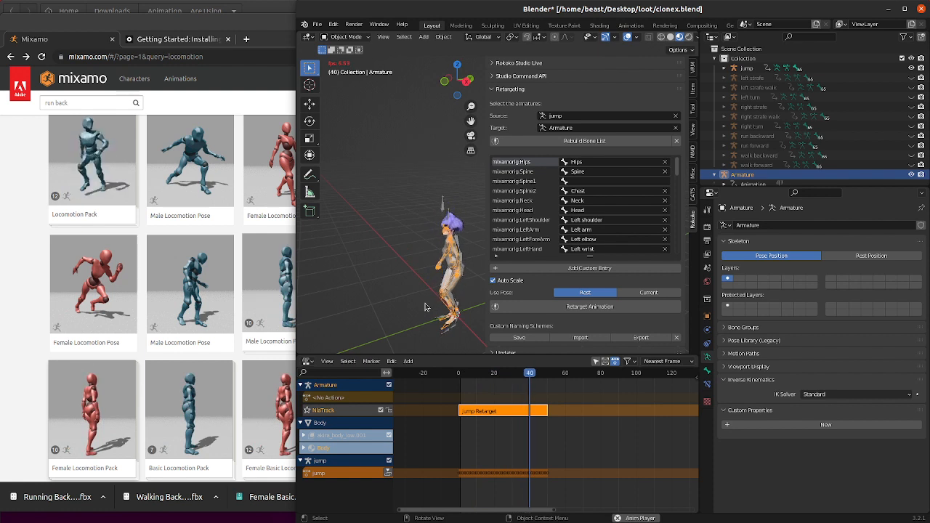
key("space")
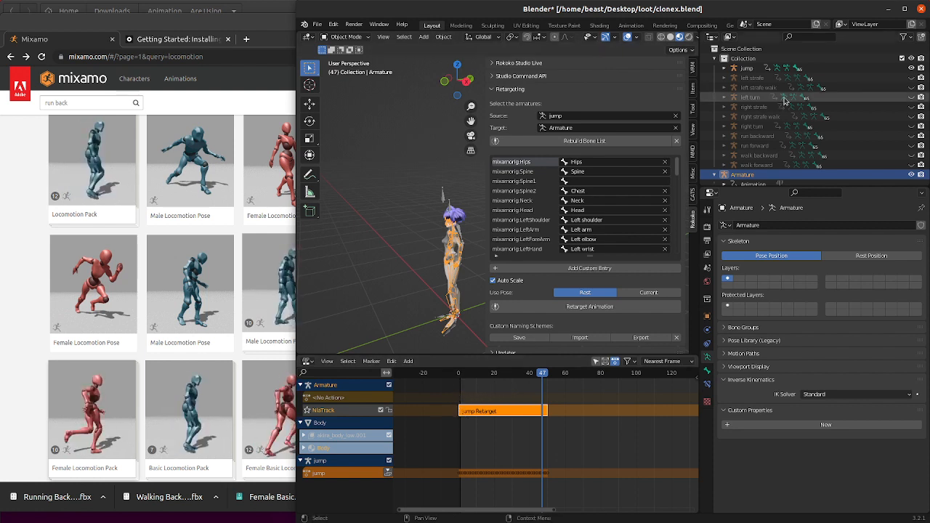
- Hide and reshow Armature with its Body mesh in the viewport, and hide the jump armature
left_click(912, 175)
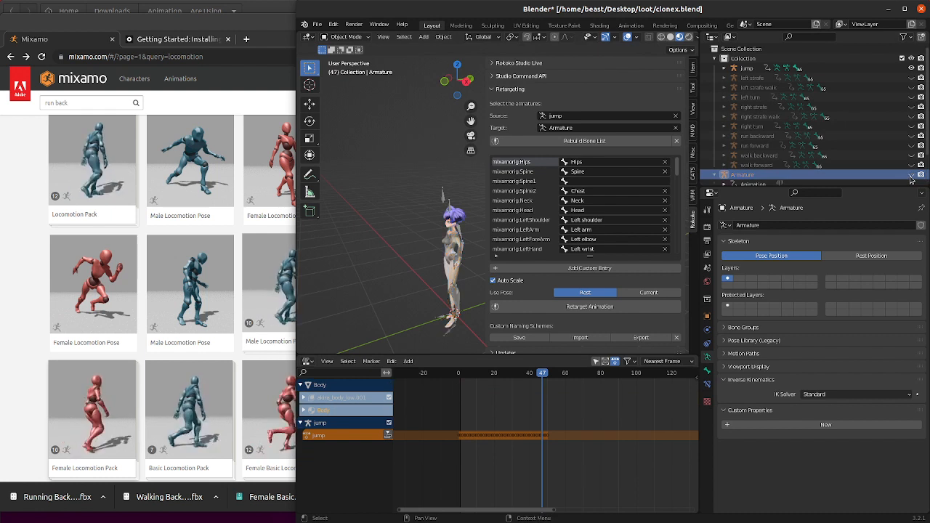
left_click(912, 175, "shift")
left_click(911, 175, "shift")
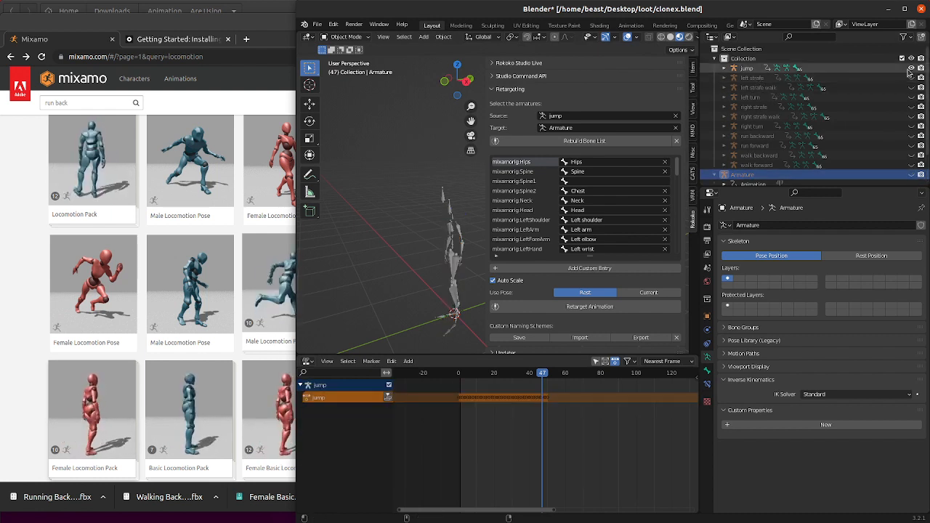
left_click(911, 176, "shift")
left_click(911, 68)
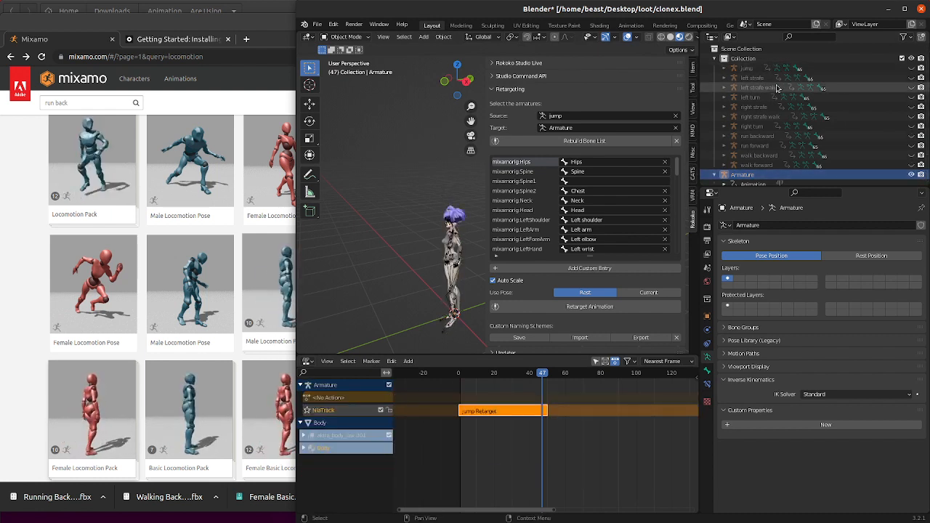
- Show the left strafe armature, set it as the Rokoko retargeting source, build its bone list and retarget the animation onto Armature
left_click(911, 78)
left_click_drag(752, 79, 562, 116)
left_click(581, 142)
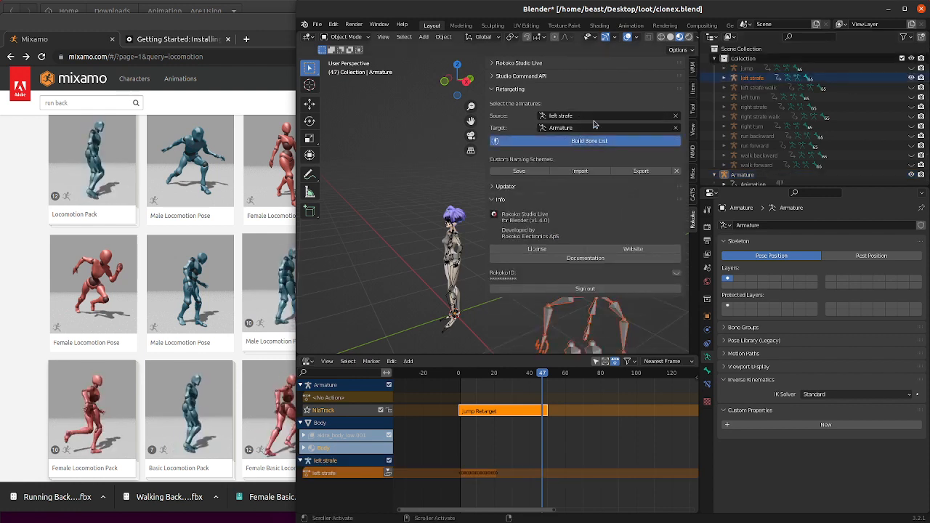
left_click(609, 307)
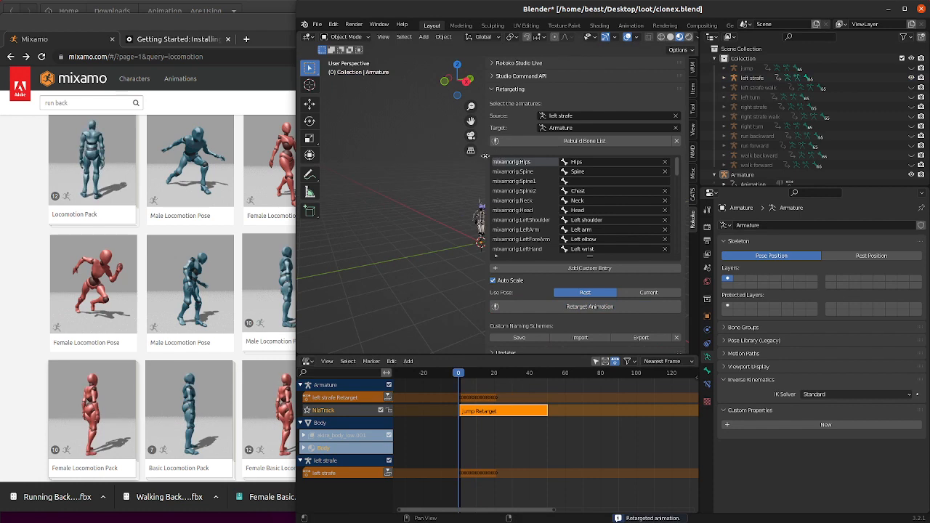
- Narrow the Rokoko sidebar and play back the left strafe Retarget animation on the character
left_click_drag(488, 155, 561, 155)
key("space")
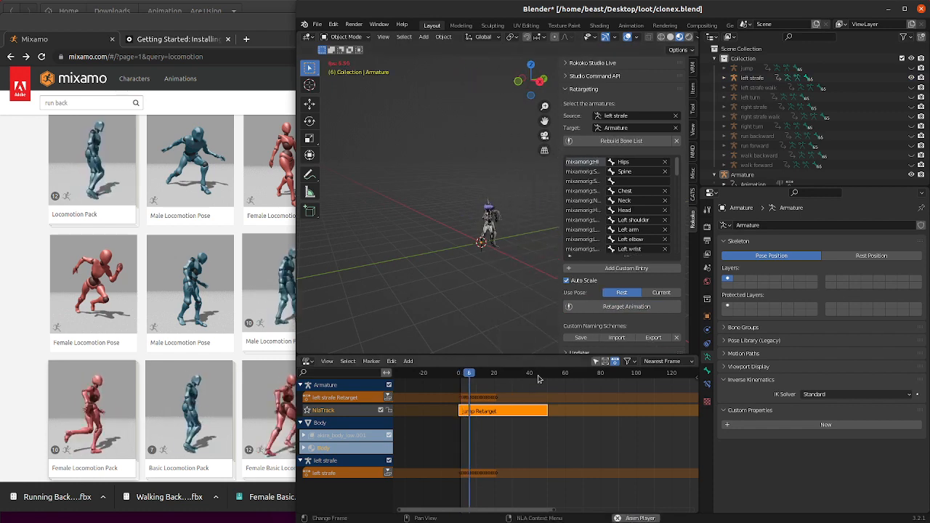
key("space")
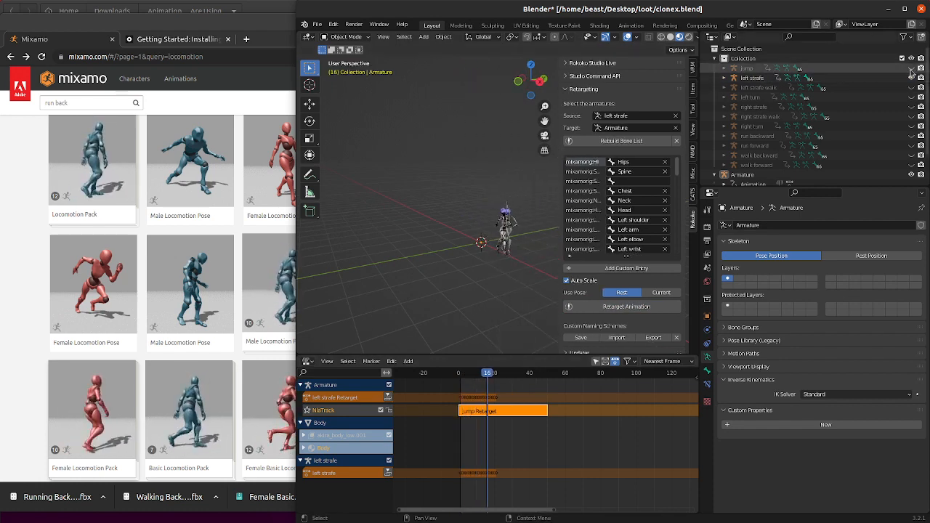
- Swap left strafe for left strafe walk as the visible Rokoko source, retarget its animation onto Armature and return to frame 0
left_click(912, 78)
left_click(912, 78)
left_click(911, 78)
left_click(913, 88)
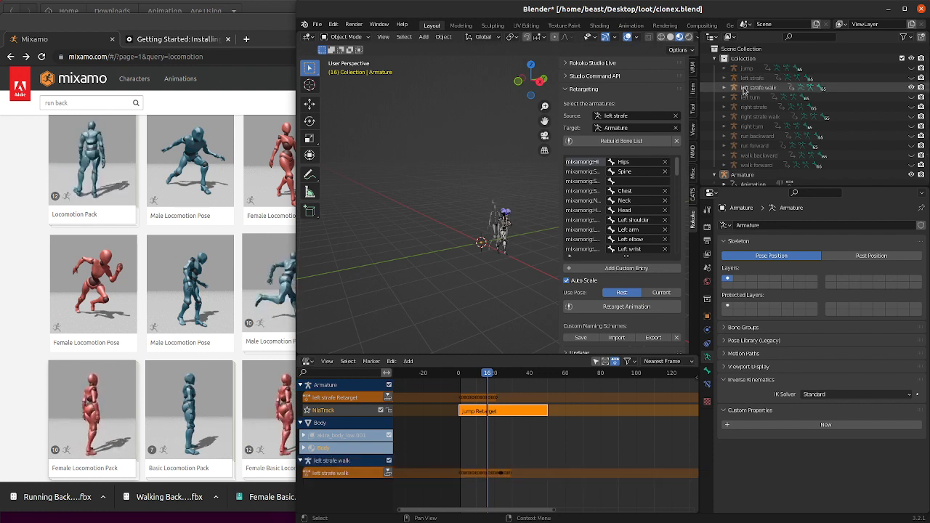
left_click_drag(743, 88, 617, 115)
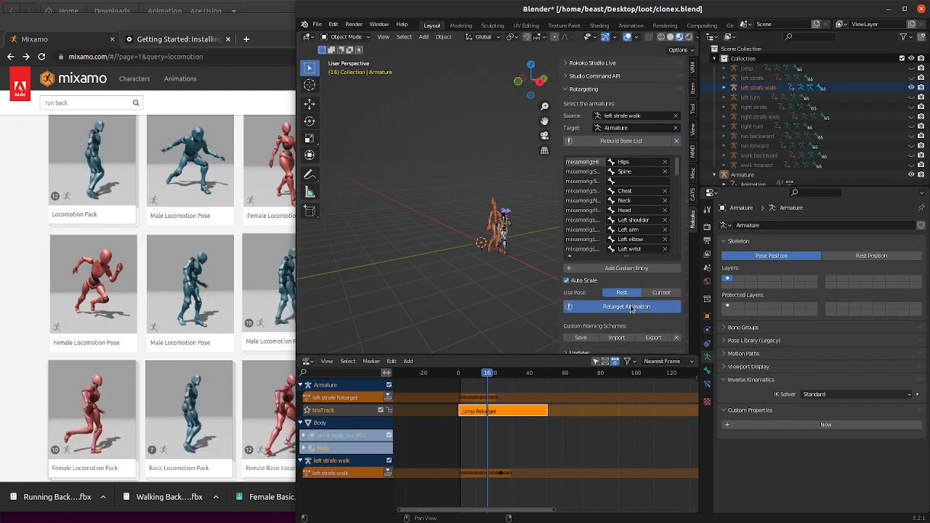
left_click(631, 308)
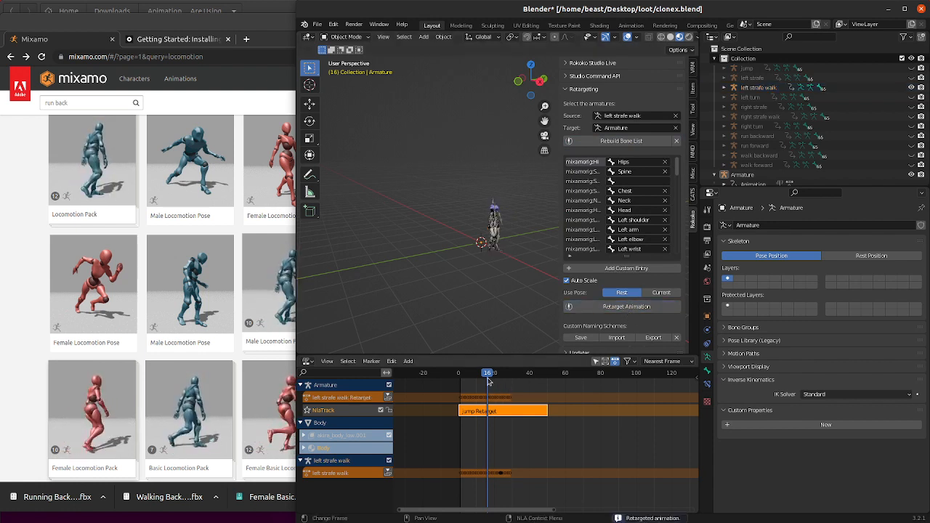
left_click_drag(478, 377, 461, 377)
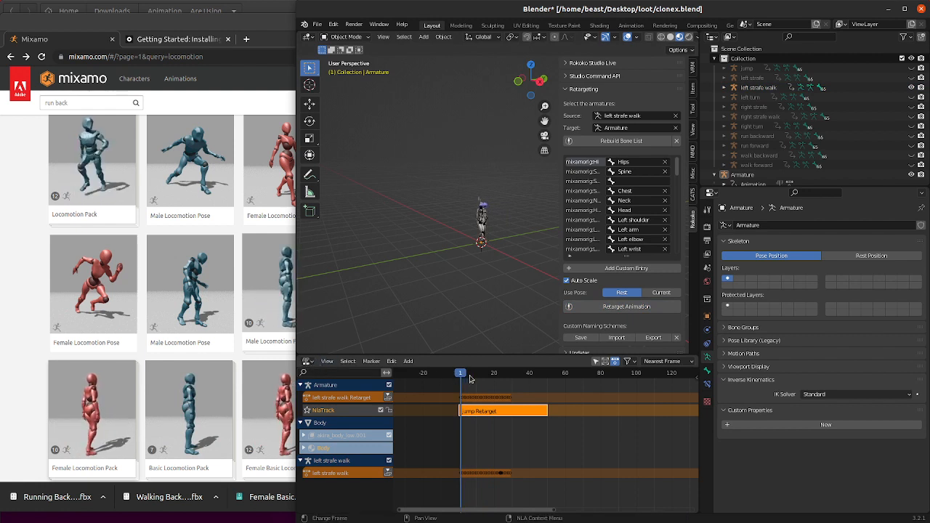
mouse_move(471, 375)
left_mouse_down()
mouse_move(521, 374)
mouse_move(459, 375)
left_mouse_up()
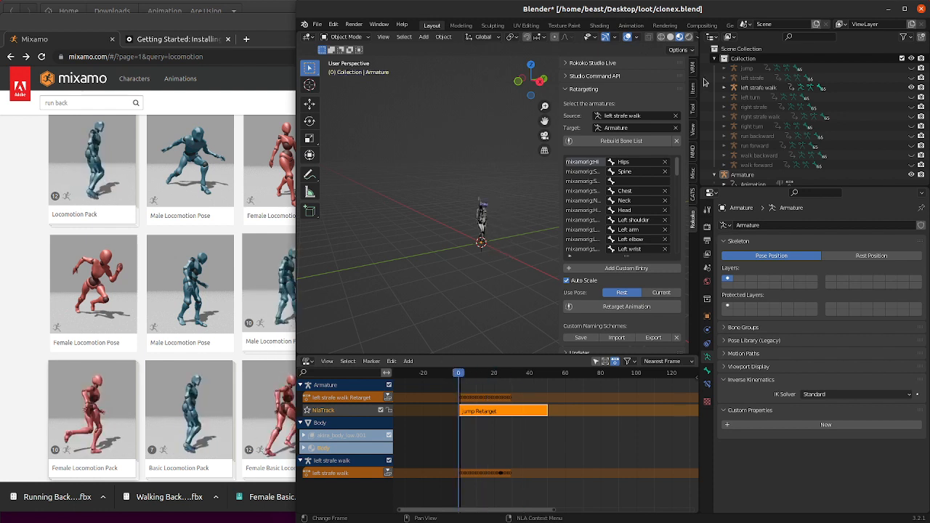
- Show only the left turn armature, set it as the Rokoko source and build its bone list for Armature
left_click(904, 98)
left_click(904, 98)
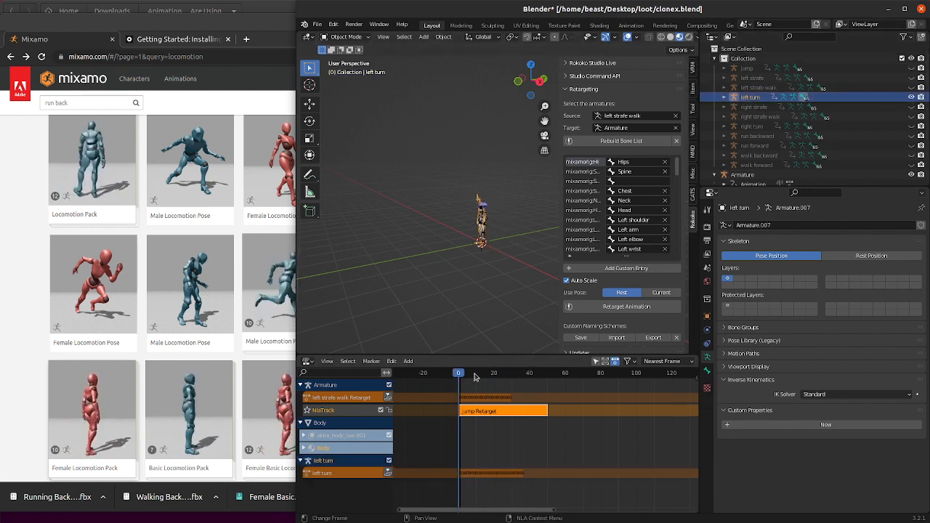
left_click_drag(753, 97, 622, 116)
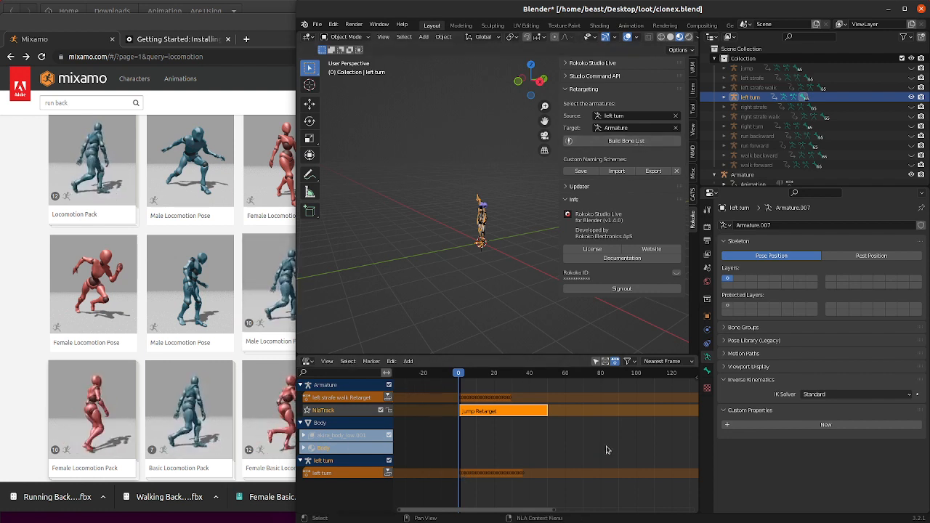
left_click(640, 142)
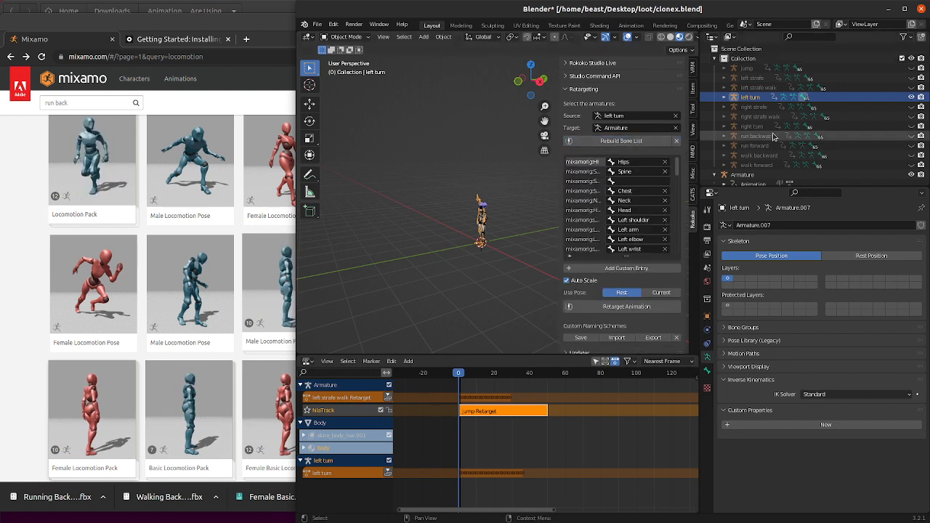
left_click(912, 97)
left_click(911, 107)
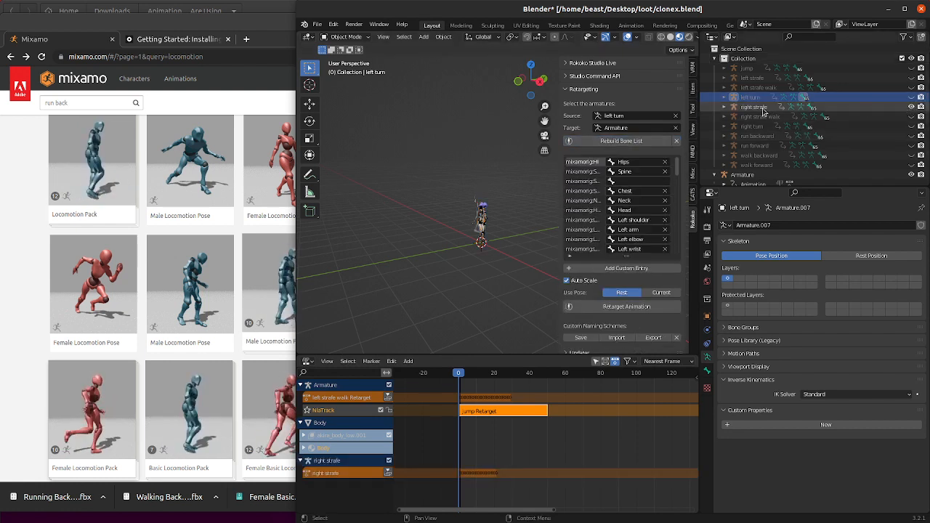
left_click(912, 107)
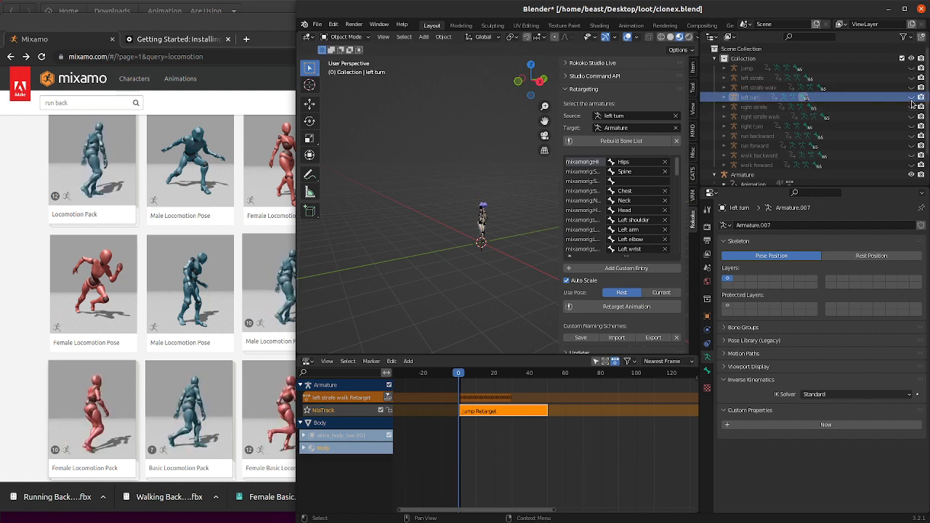
left_click(912, 97)
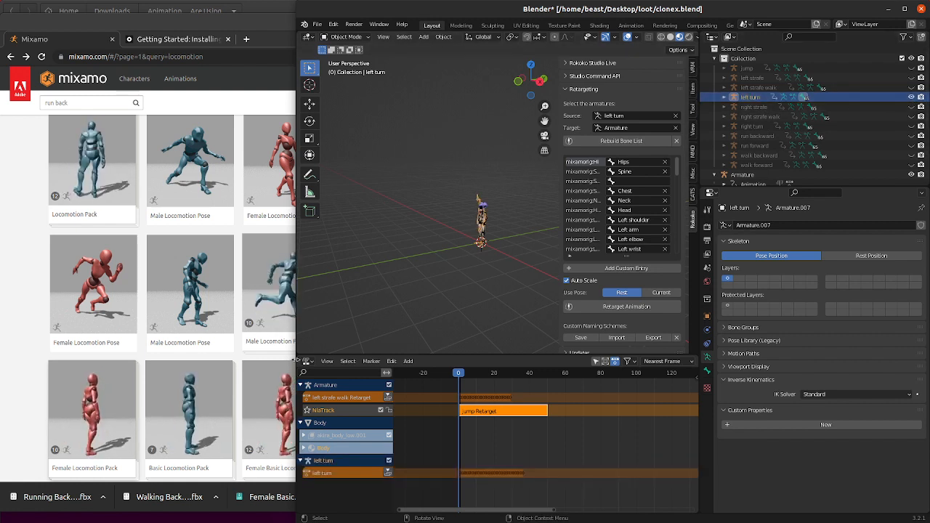
- Check the stored actions in the Dope Sheet's Action Editor and retarget the left turn animation onto Armature
left_click(307, 361)
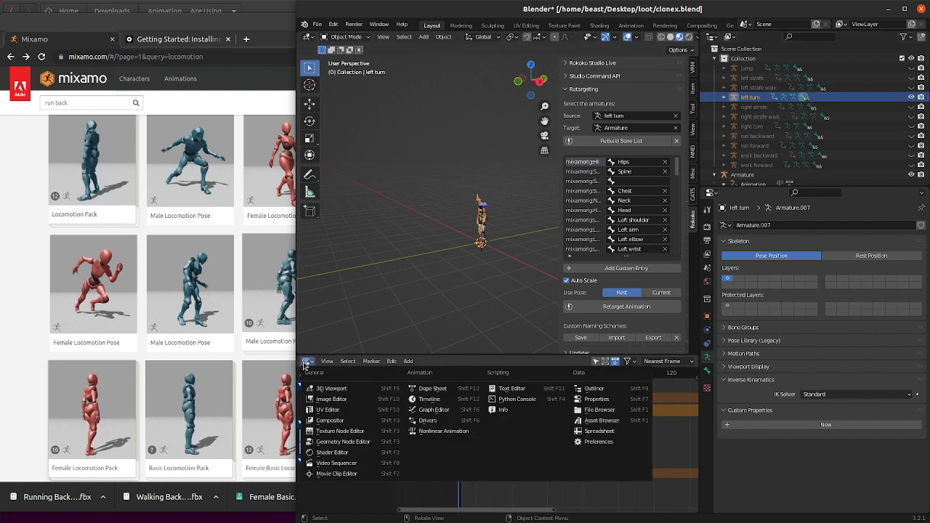
left_click(433, 389)
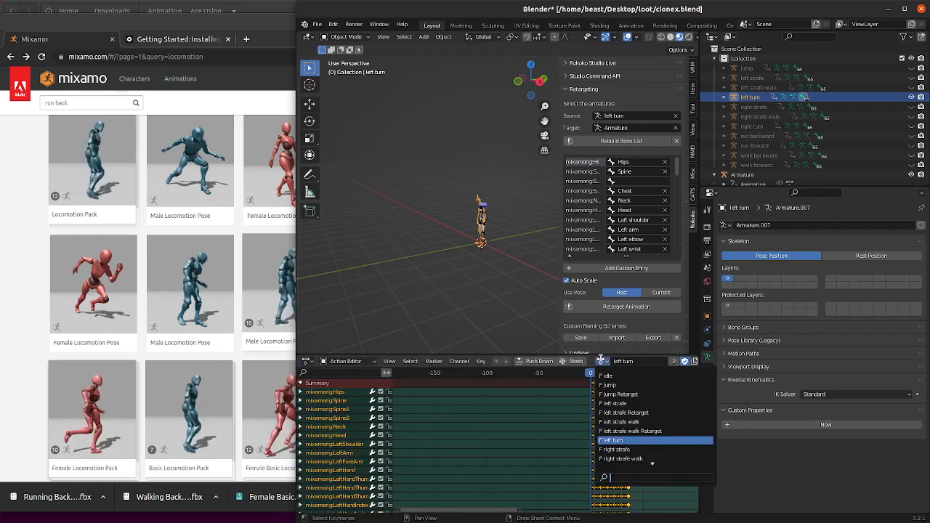
left_click(601, 361)
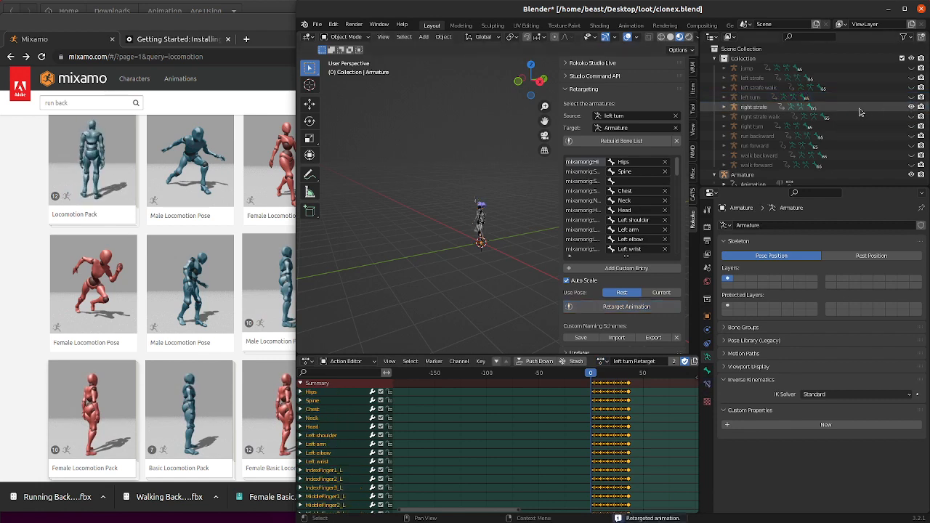
- Set right strafe as the Rokoko source, build its bone list and retarget the animation onto Armature
left_click_drag(859, 111, 616, 114)
left_click_drag(752, 111, 612, 115)
left_click(752, 107)
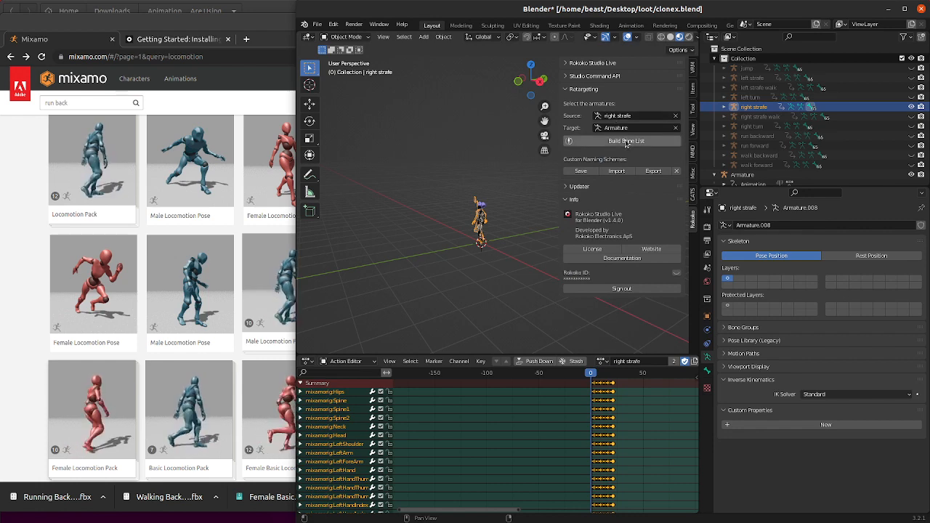
left_click(625, 140)
left_click(627, 307)
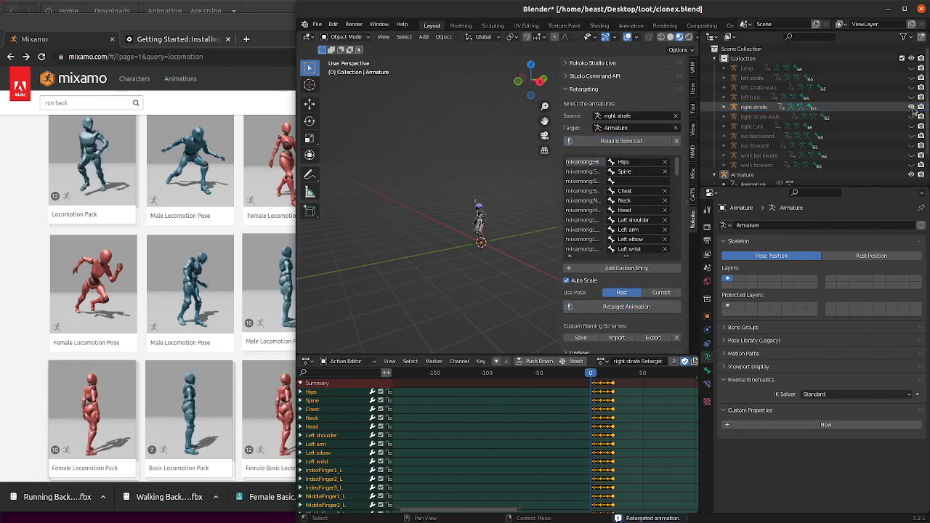
- Retarget the right strafe walk and right turn animations onto Armature, building a bone list for each source and hiding it when done
left_click_drag(753, 121, 635, 116)
left_click(637, 142)
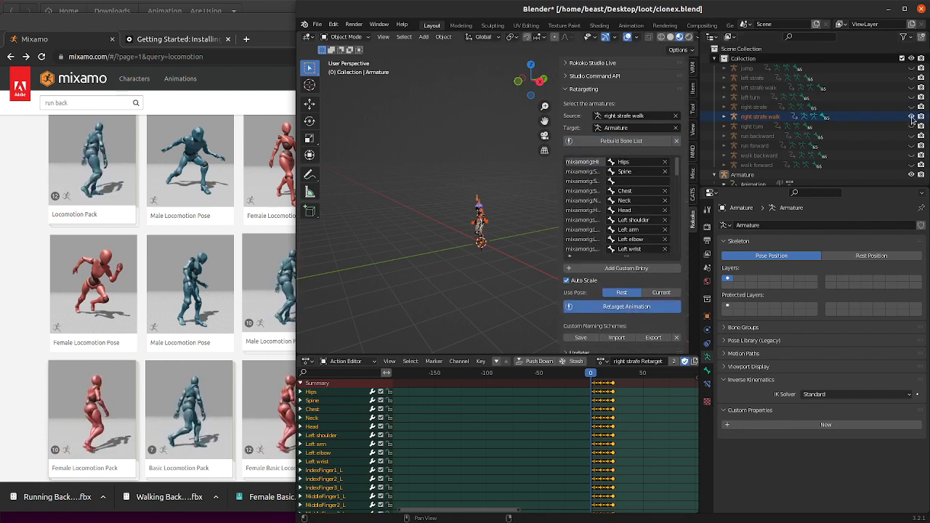
left_click_drag(752, 127, 618, 115)
left_click(624, 142)
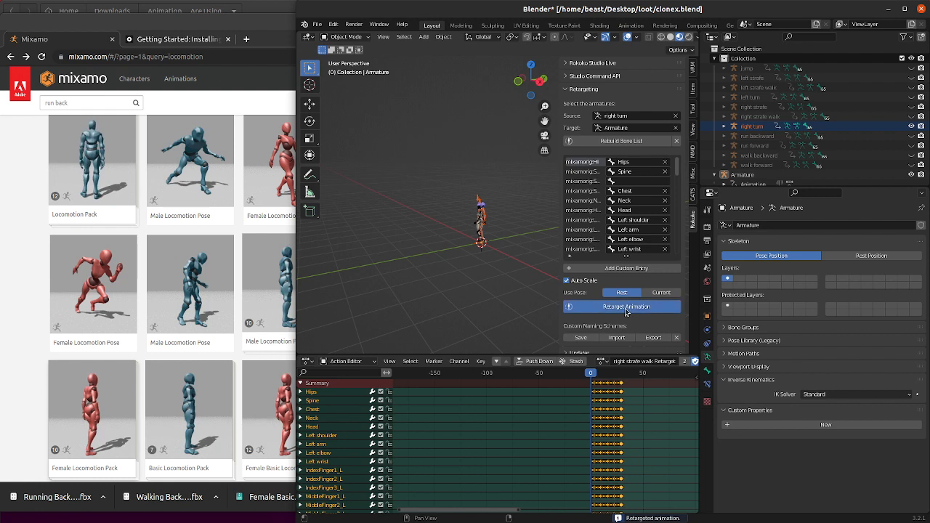
left_click(912, 128)
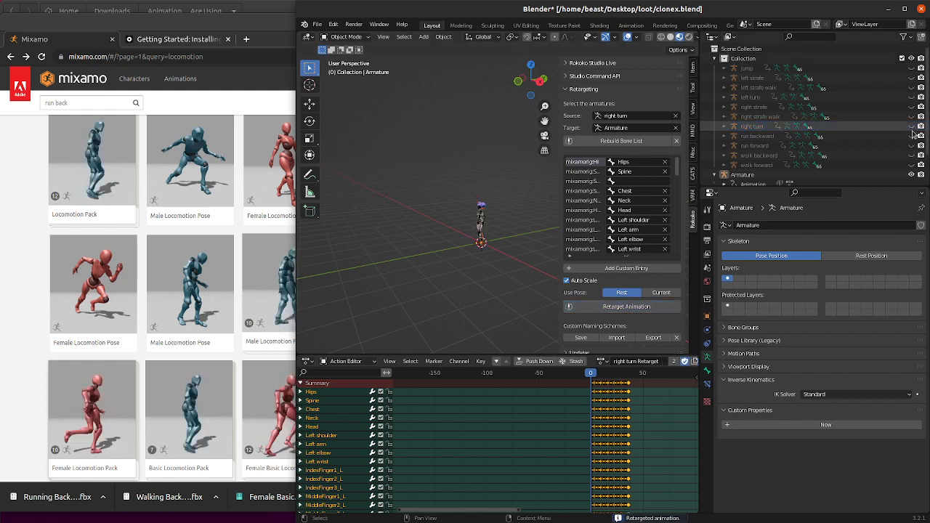
- Show run backward, set it as the Rokoko source, build its bone list, retarget it onto Armature and hide it
left_click(911, 137)
left_click_drag(757, 136, 638, 116)
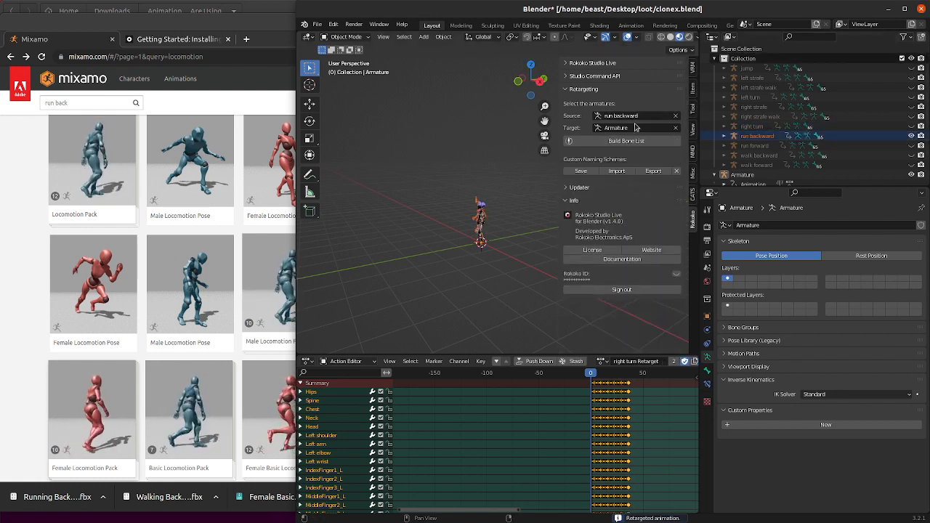
left_click(631, 141)
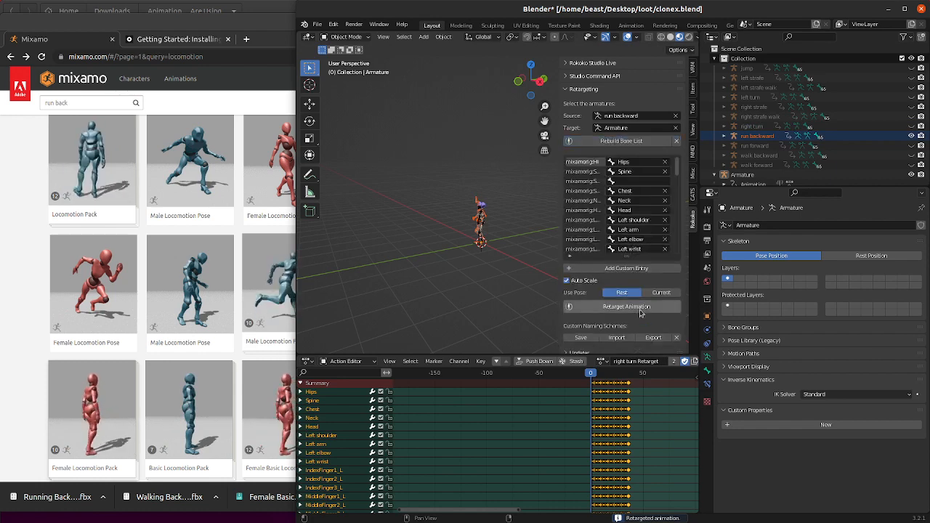
left_click(912, 137)
- Show run forward, set it as the Rokoko source, build its bone list and retarget its animation onto Armature
left_click(912, 146)
left_click(879, 148)
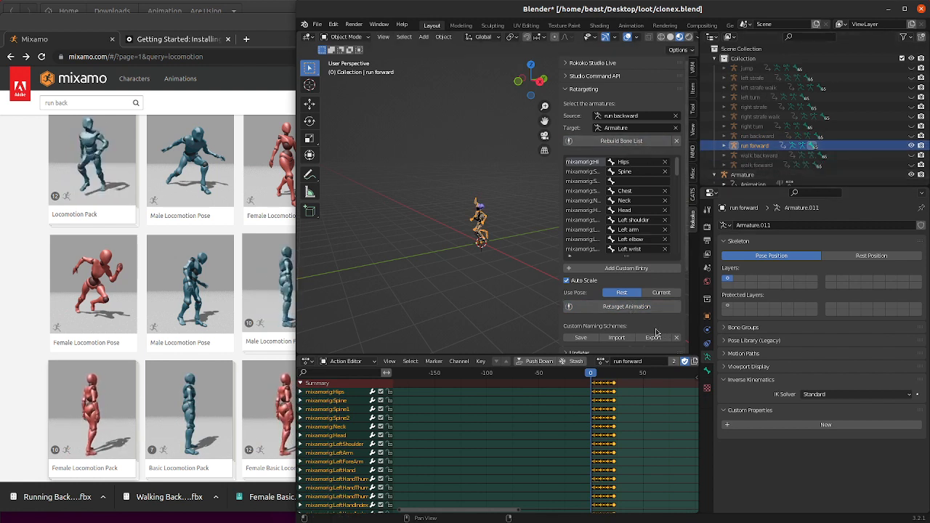
left_click_drag(748, 146, 647, 117)
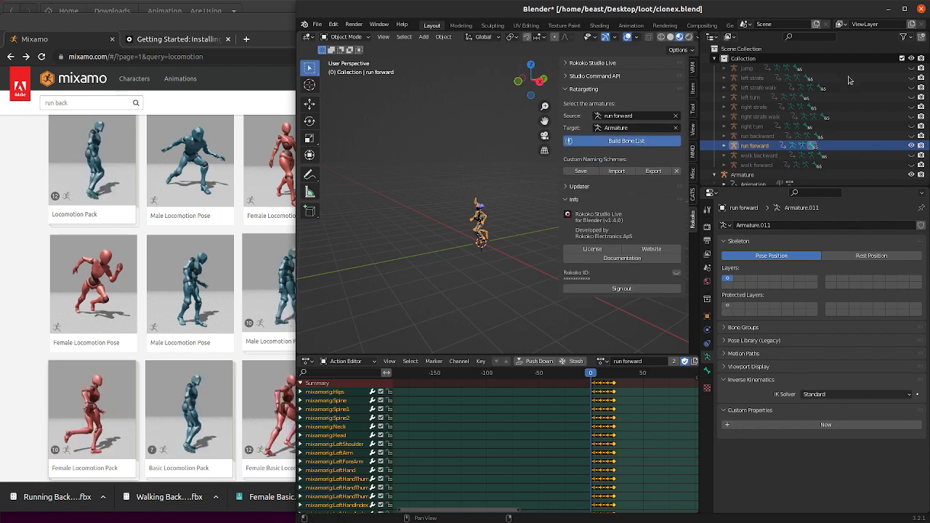
left_click(625, 140)
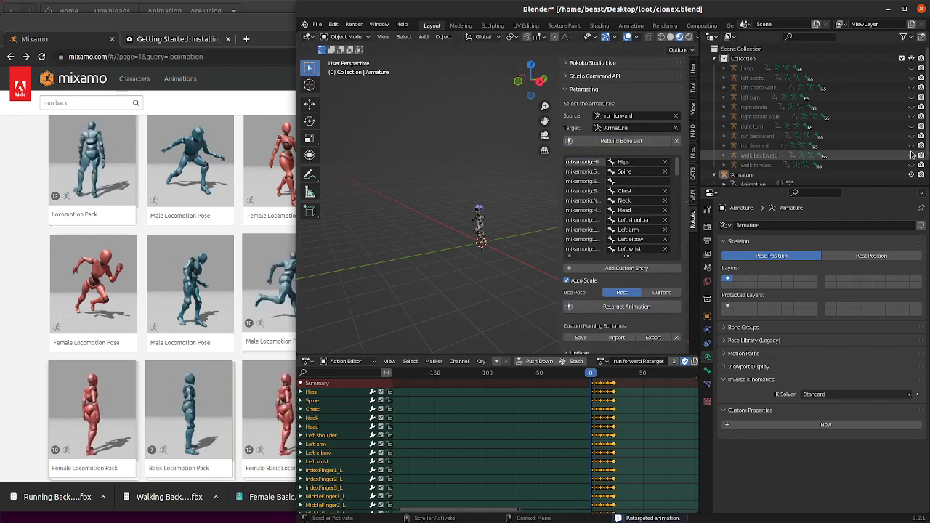
- Retarget the walk backward and walk forward animations onto Armature, using each in turn as the Rokoko source with its own bone list
left_click_drag(734, 158, 612, 117)
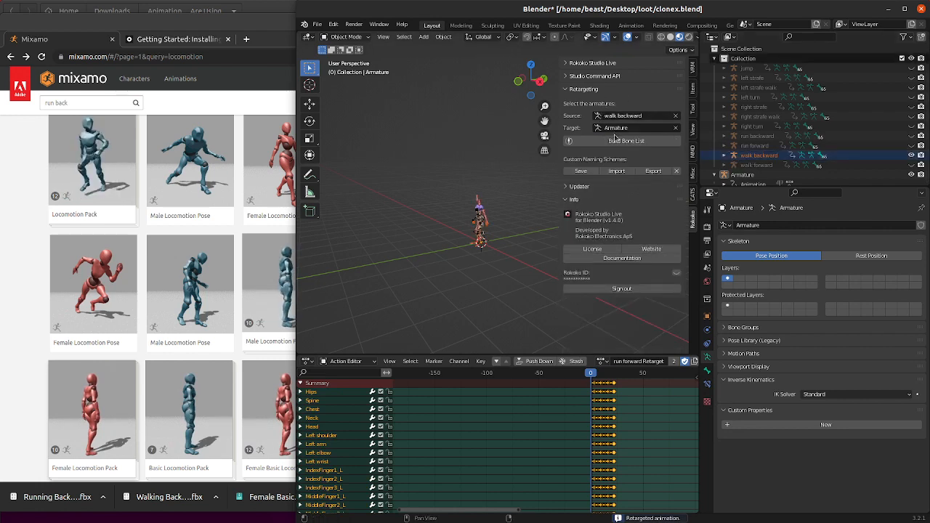
left_click(622, 306)
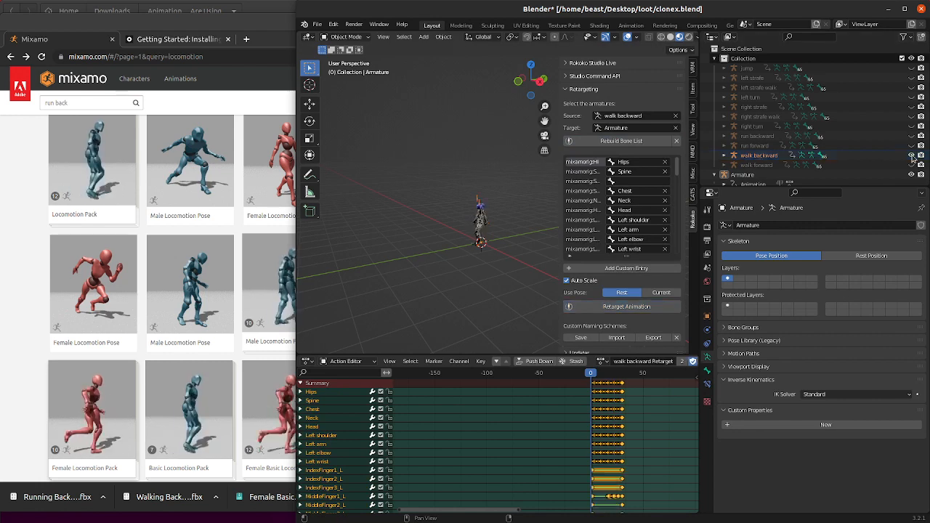
left_click_drag(755, 165, 621, 116)
left_click(623, 140)
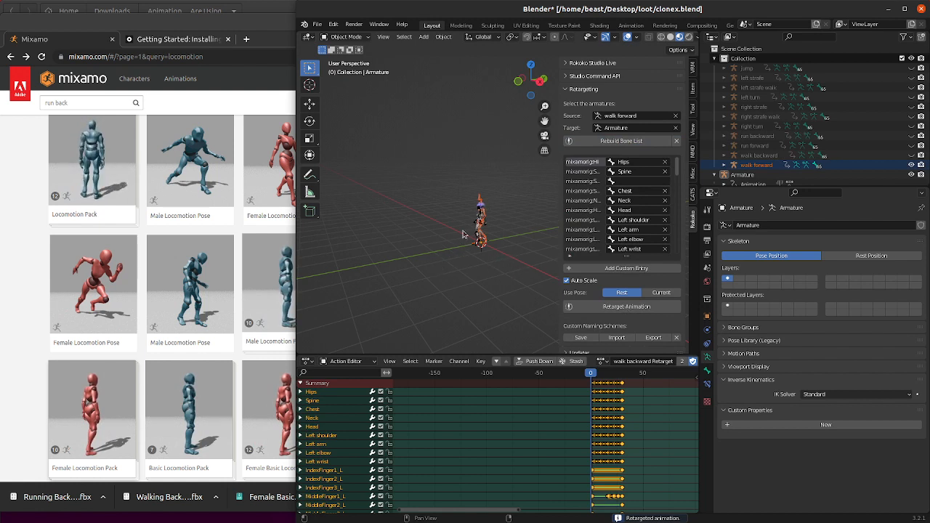
- Select the walk forward armature and compare its pose with the retargeted character in the viewport
scroll(491, 224, "down", 1)
scroll(506, 237, "up", 3)
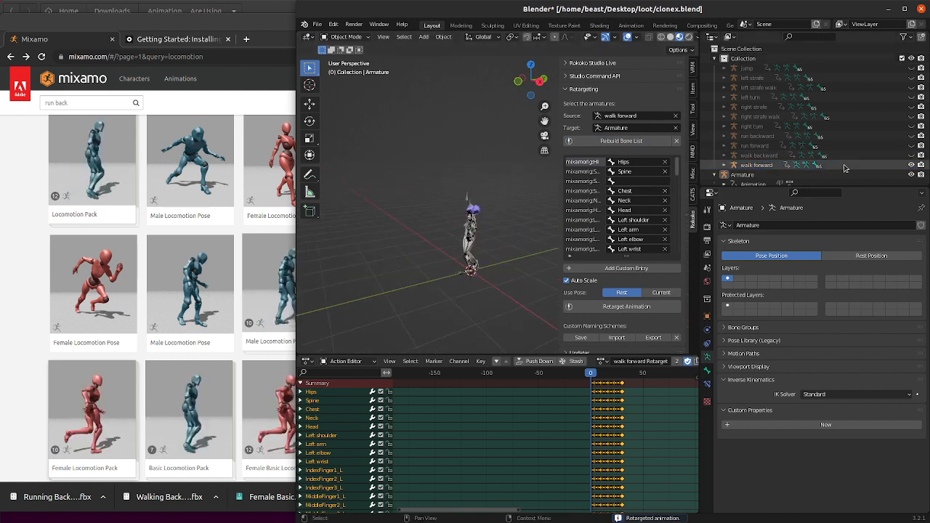
left_click(868, 165)
scroll(471, 238, "up", 3)
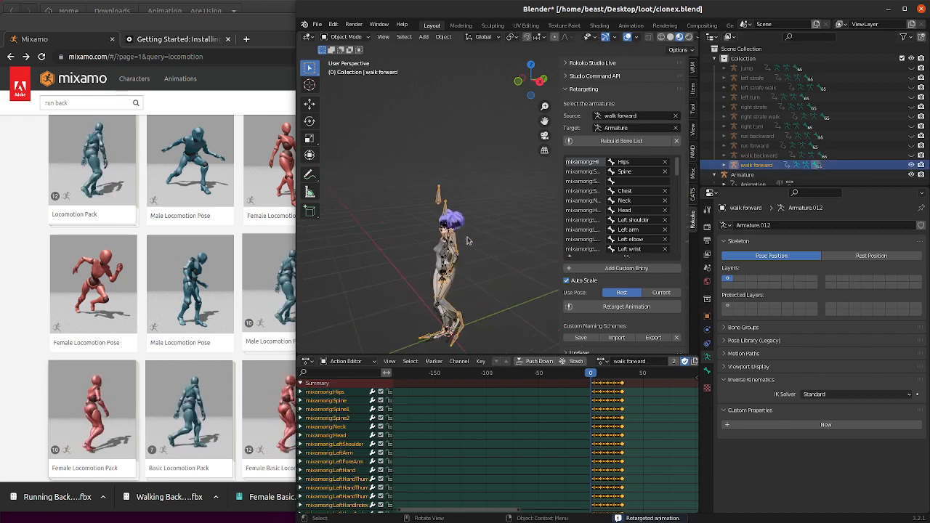
scroll(471, 240, "down", 2)
left_click_drag(538, 86, 514, 84)
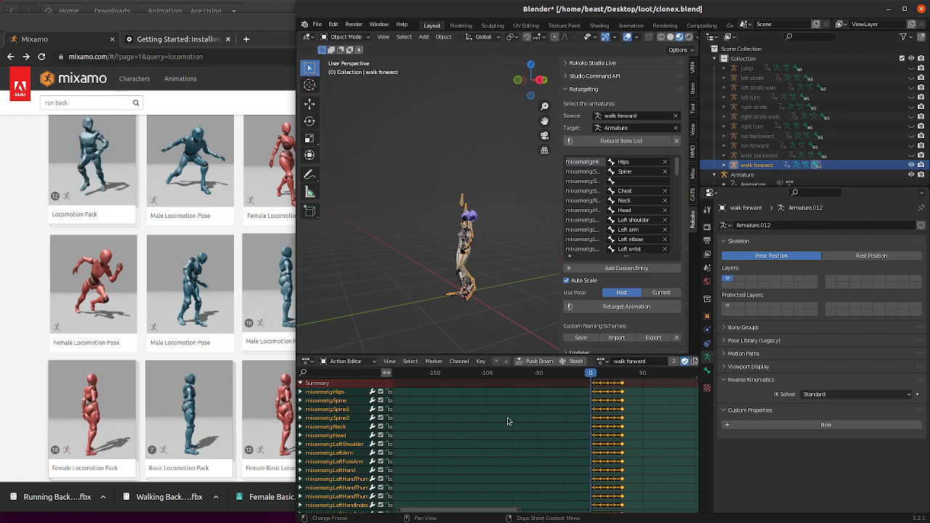
scroll(520, 426, "down", 2)
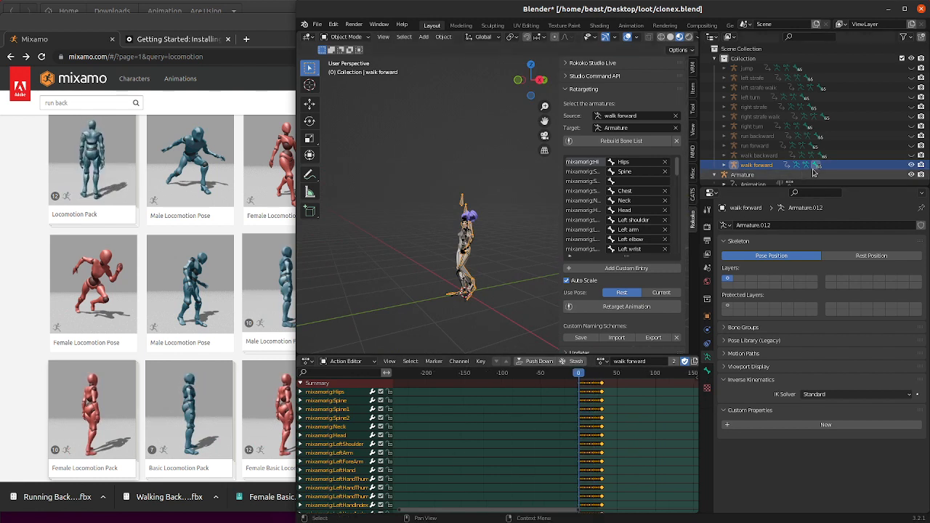
- Examine the original and retargeted actions available to the walk forward armature in the Action Editor
left_click(604, 362)
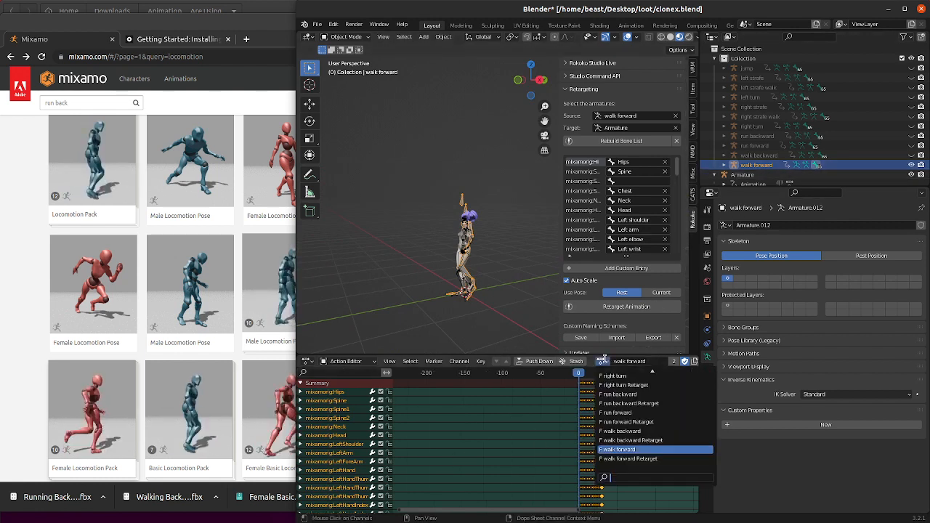
scroll(670, 438, "up", 8)
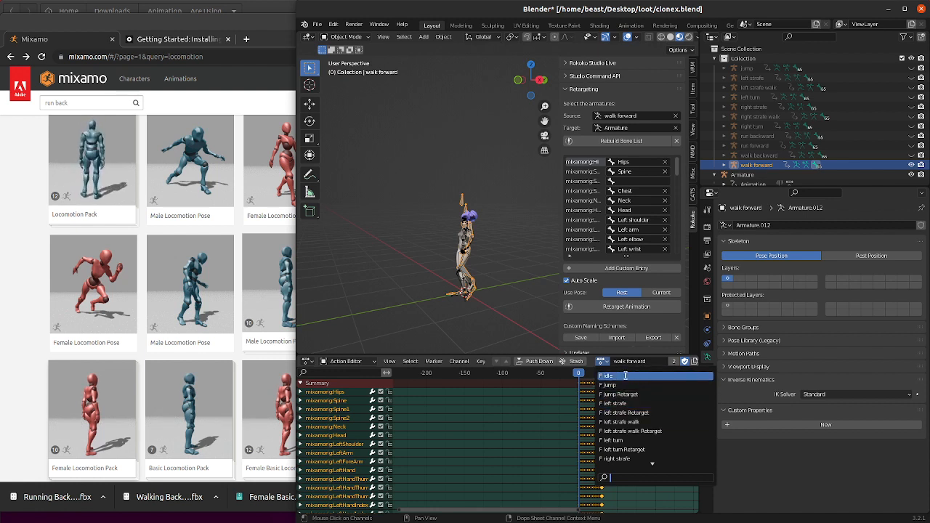
scroll(626, 375, "down", 20)
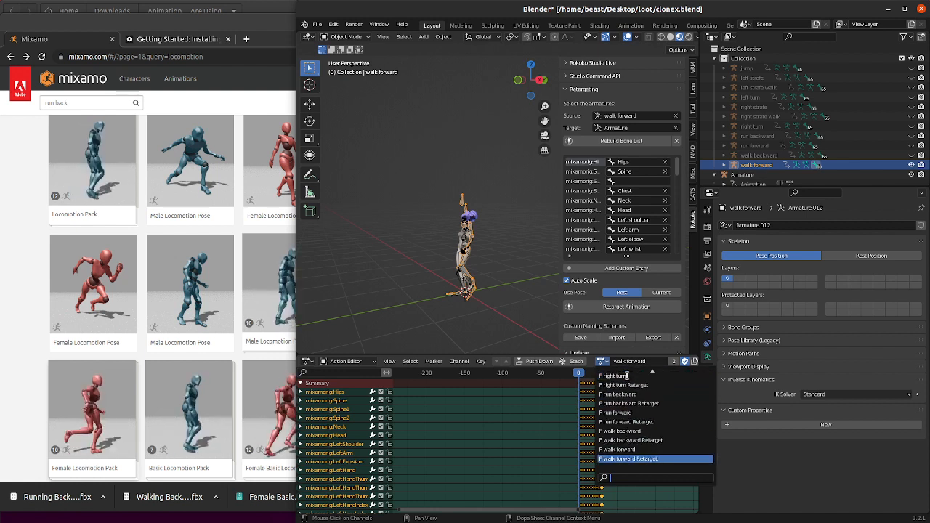
scroll(626, 375, "up", 8)
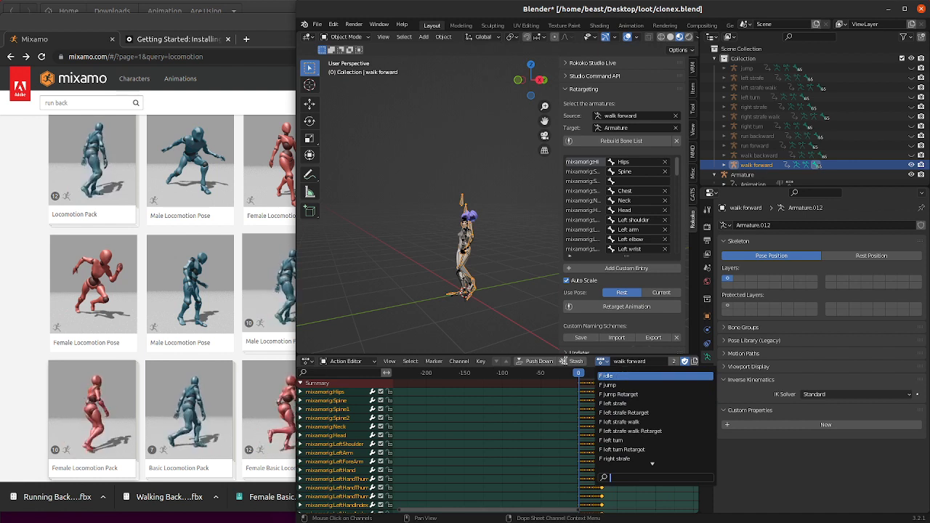
left_click_drag(529, 79, 538, 77)
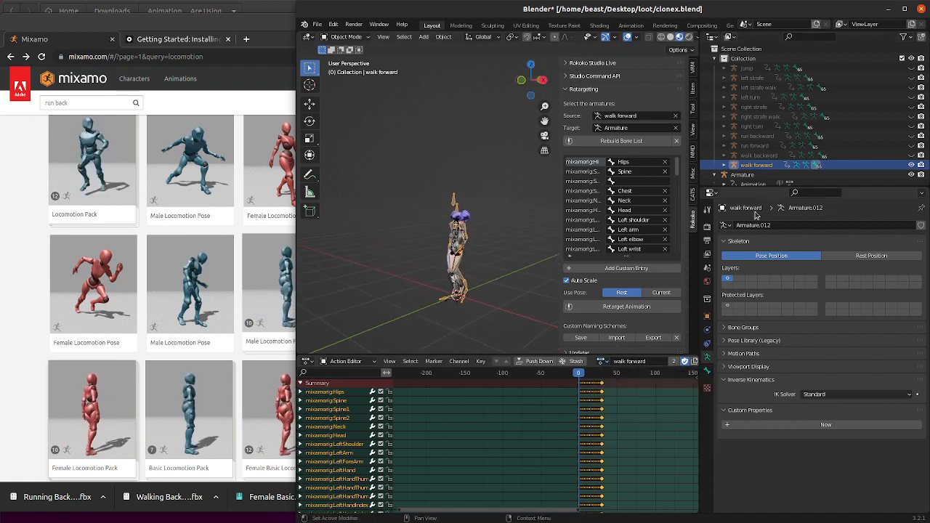
- Hide the walk forward armature, select Armature and examine the actions available to it
scroll(835, 145, "down", 3)
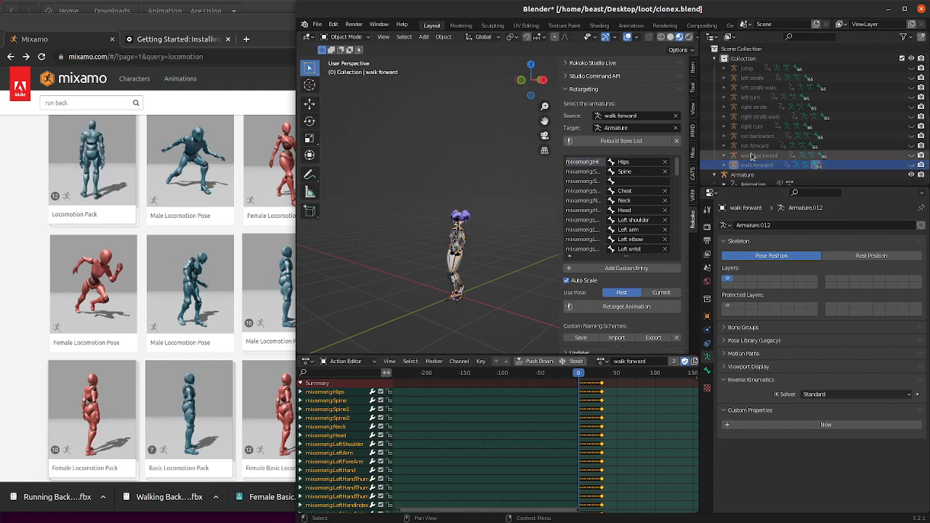
left_click(770, 138)
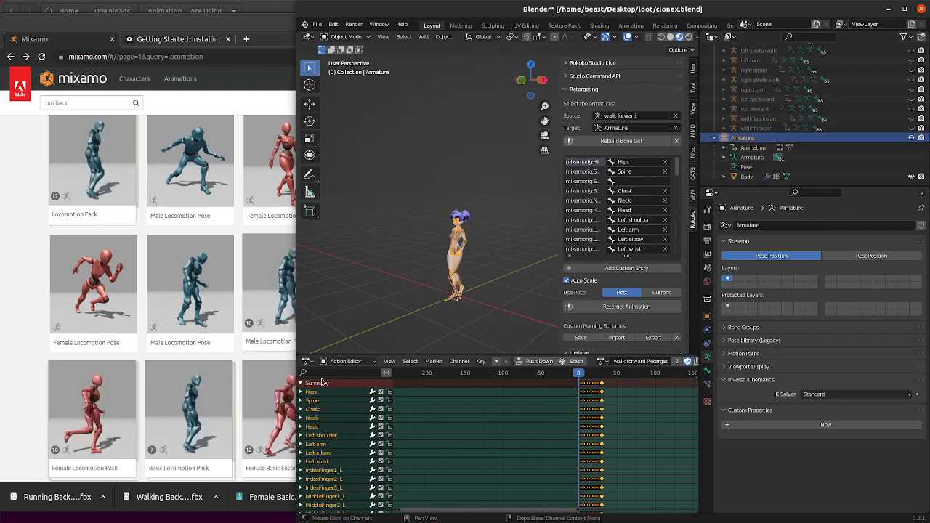
left_click(603, 361)
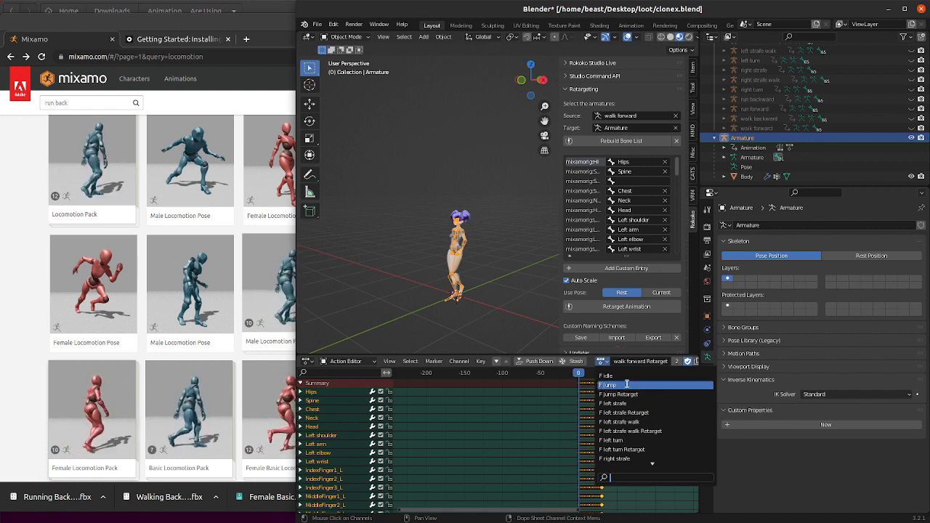
- Delete all the imported Mixamo armatures, from jump through walk forward, from the Collection
left_click(883, 128)
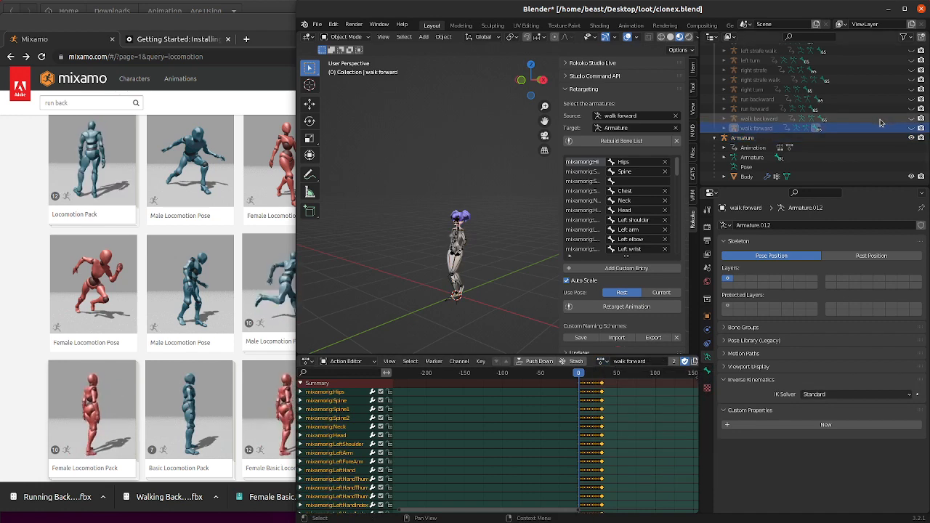
scroll(864, 102, "up", 3)
left_click(851, 70, "shift")
right_click(852, 70)
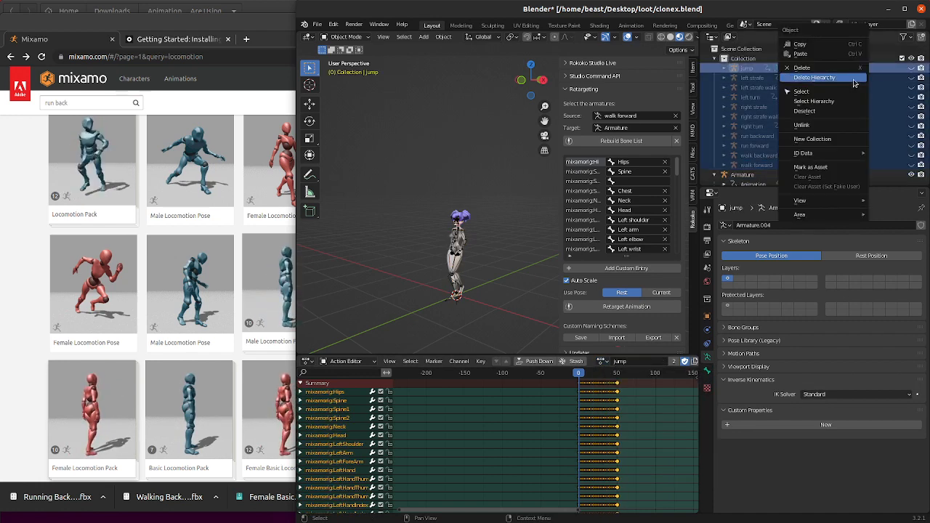
left_click(851, 69)
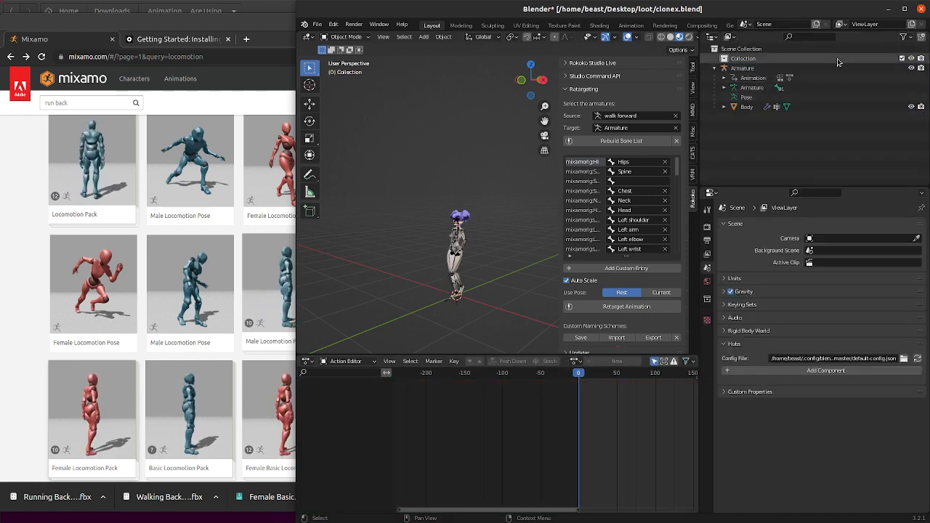
- Switch the Outliner's display mode to Blender File and expand the Actions list
left_click(728, 36)
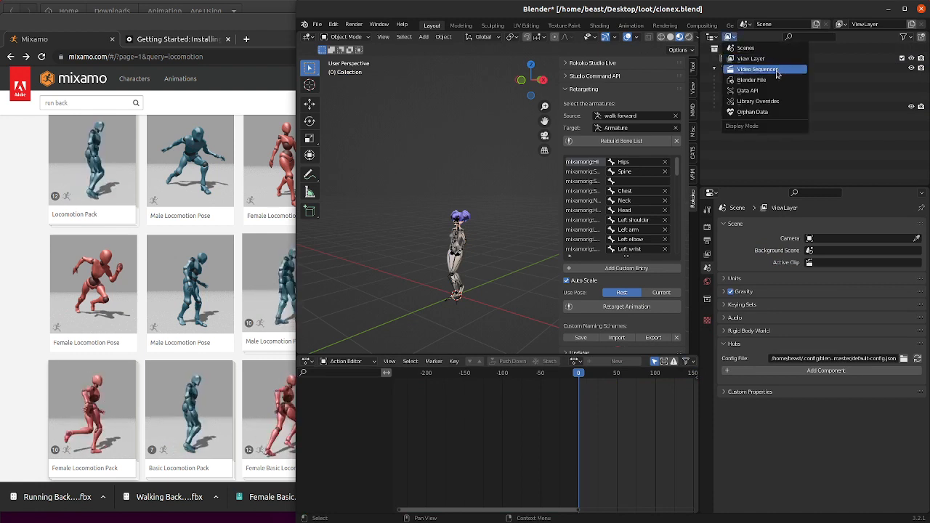
left_click(756, 80)
left_click(715, 59)
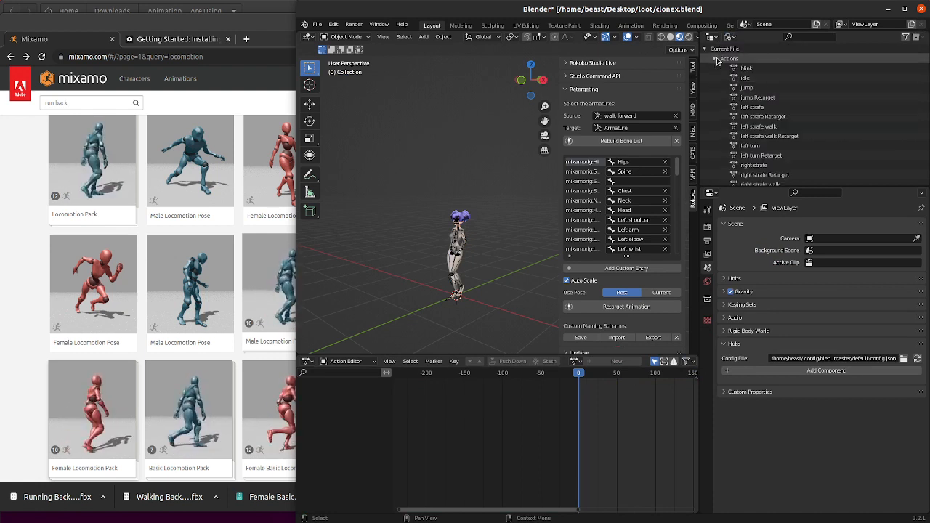
- Delete the original jump, strafe, strafe walk, turn, run and walk actions, keeping blink, idle and every Retarget action
left_click(800, 89)
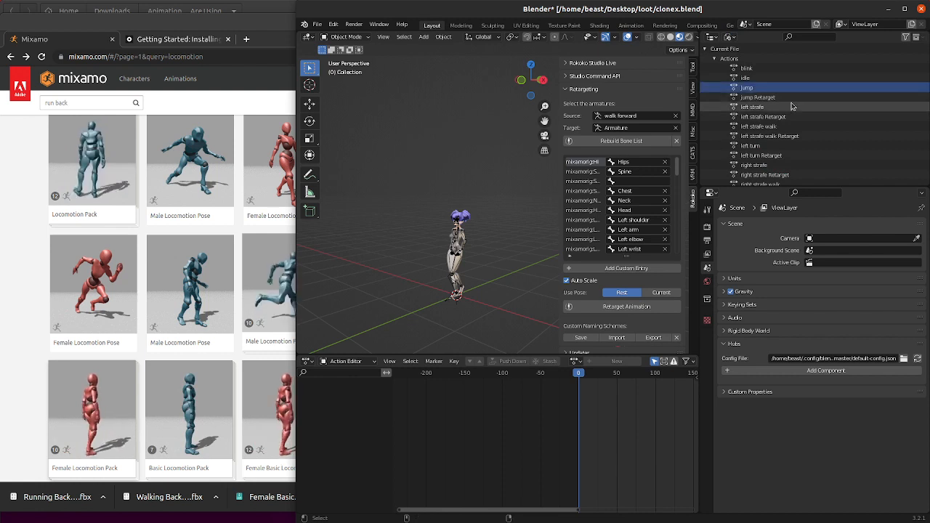
left_click(792, 106, "ctrl")
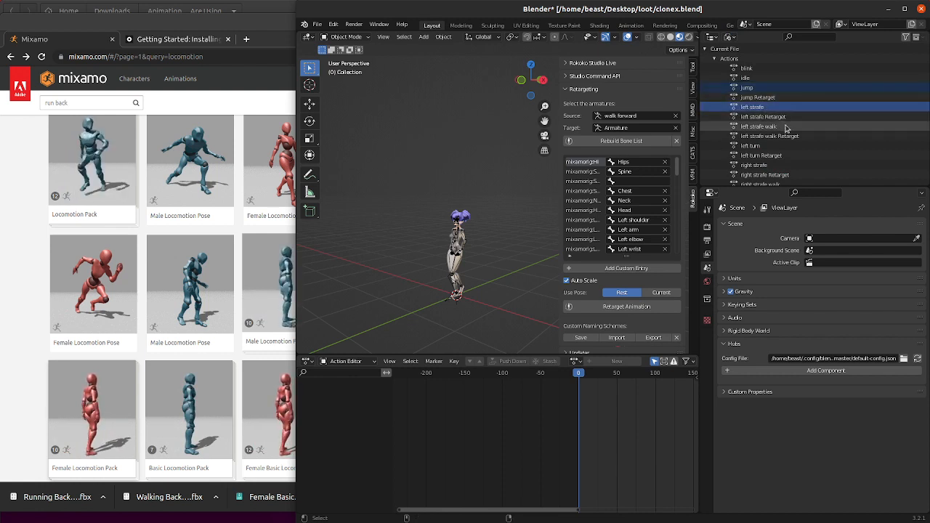
left_click(798, 129, "ctrl")
scroll(801, 130, "down", 1)
left_click(797, 129, "ctrl")
left_click(791, 148, "ctrl")
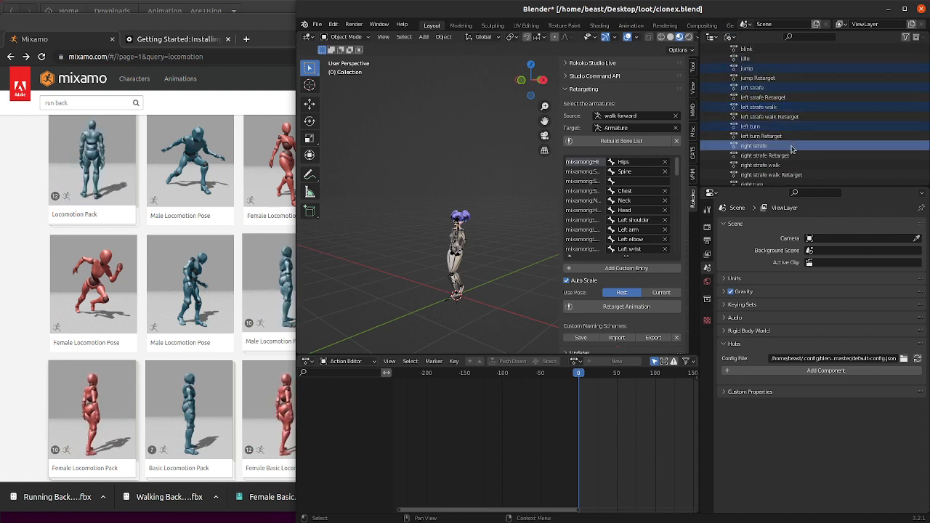
scroll(792, 148, "down", 1)
left_click(792, 147, "ctrl")
left_click(783, 165, "ctrl")
scroll(799, 151, "down", 3)
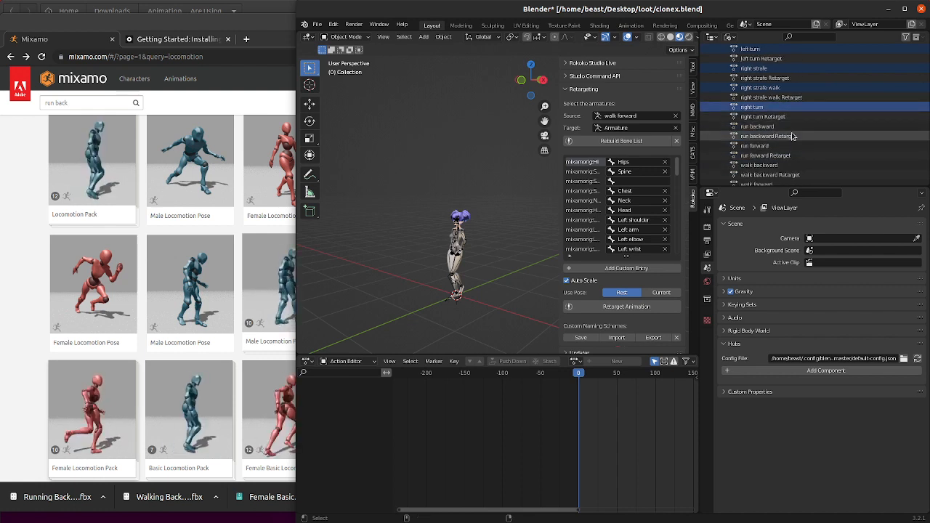
left_click(791, 128, "ctrl")
left_click(789, 146, "ctrl")
left_click(789, 164, "ctrl")
scroll(799, 148, "down", 3)
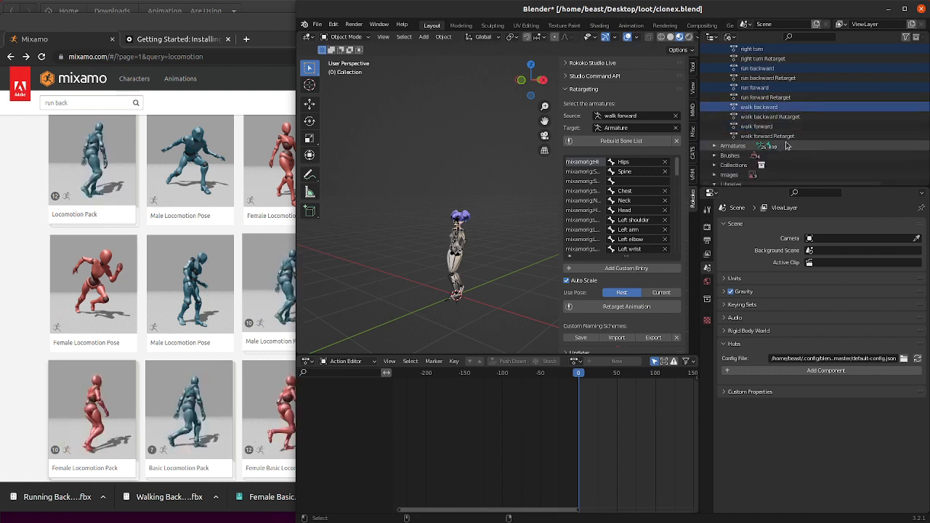
left_click(770, 128, "ctrl")
right_click(774, 129)
left_click(774, 129)
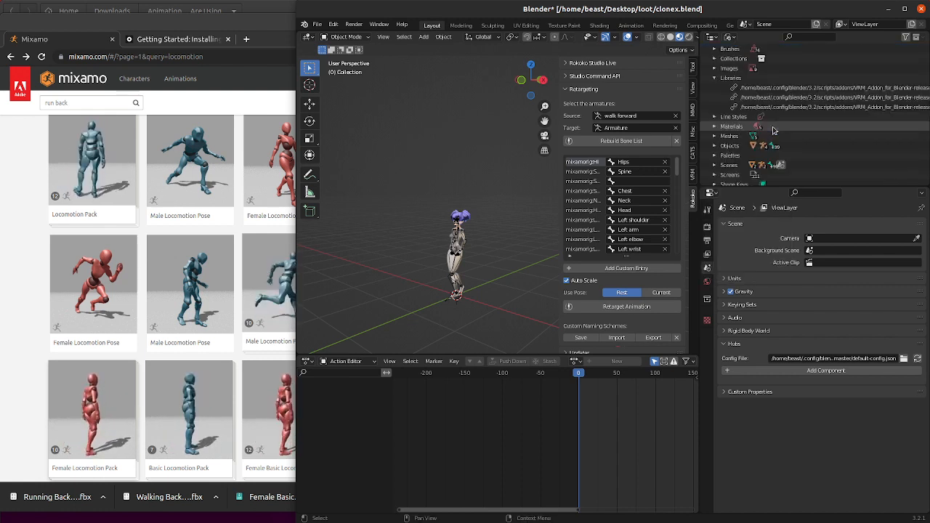
- Rename the jump Retarget action to "jump" and the left strafe Retarget action to "left strafe"
scroll(799, 116, "up", 2)
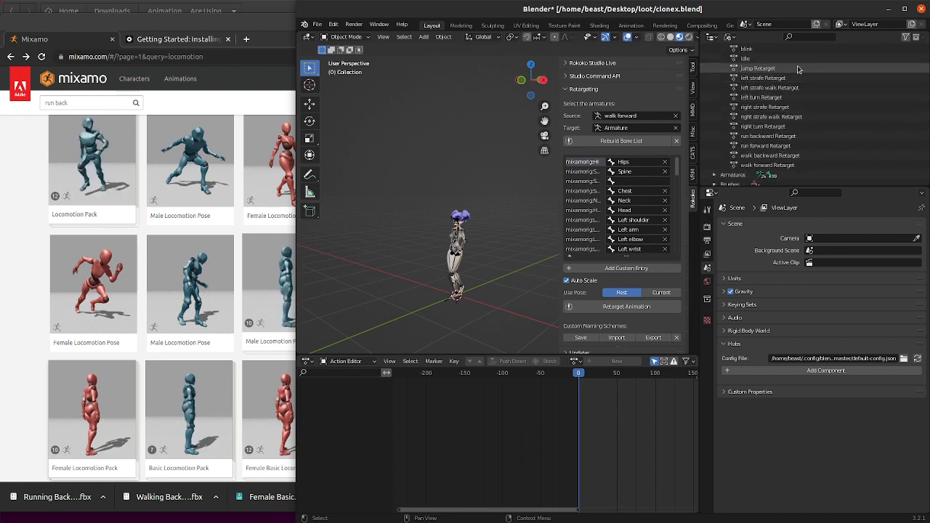
double_click(772, 68)
scroll(772, 67, "up", 2)
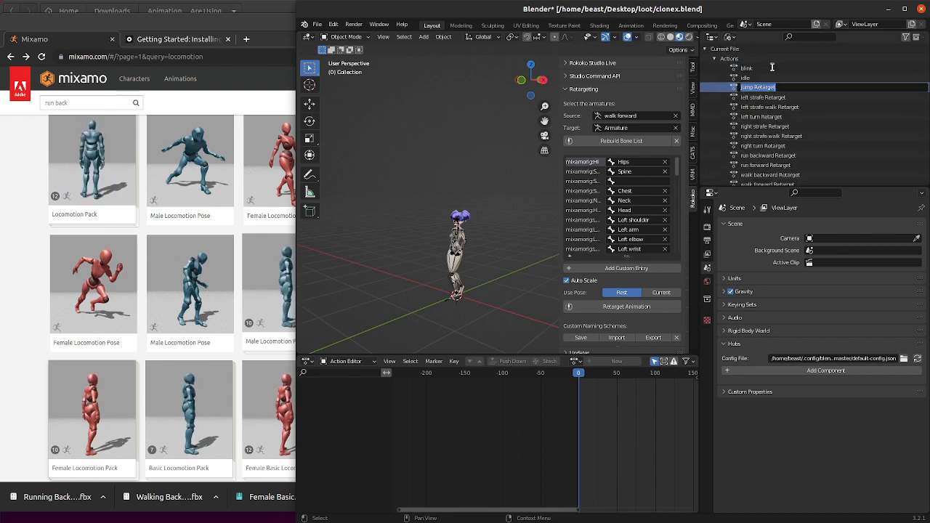
key("Return")
double_click(787, 98)
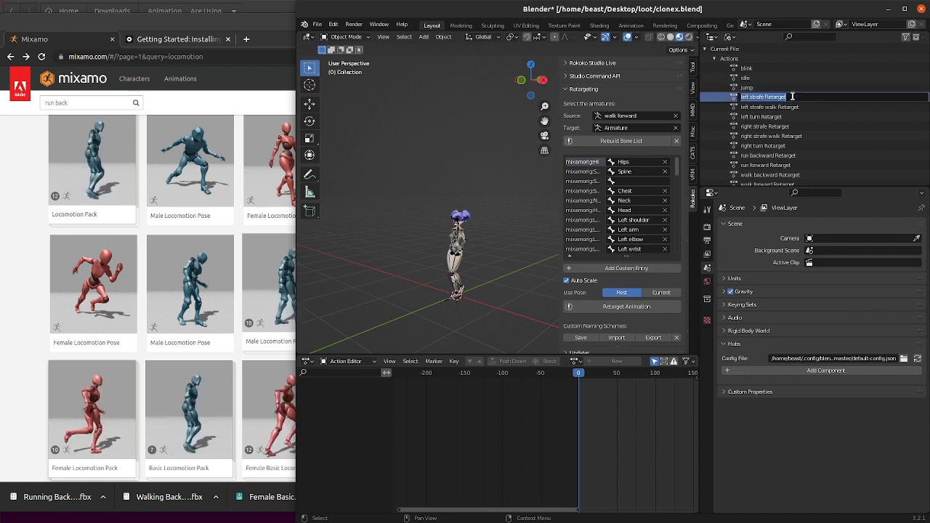
type("left strafe")
key("Return")
- Rename the left strafe walk Retarget action to "left strafe walk" and the left turn Retarget action to "left turn"
double_click(797, 107)
type("left strafe walk")
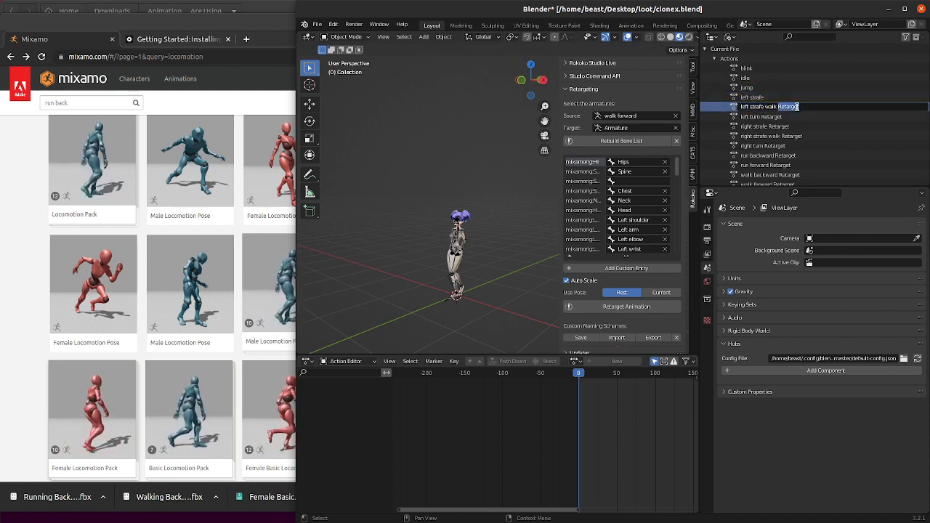
key("Return")
double_click(780, 116)
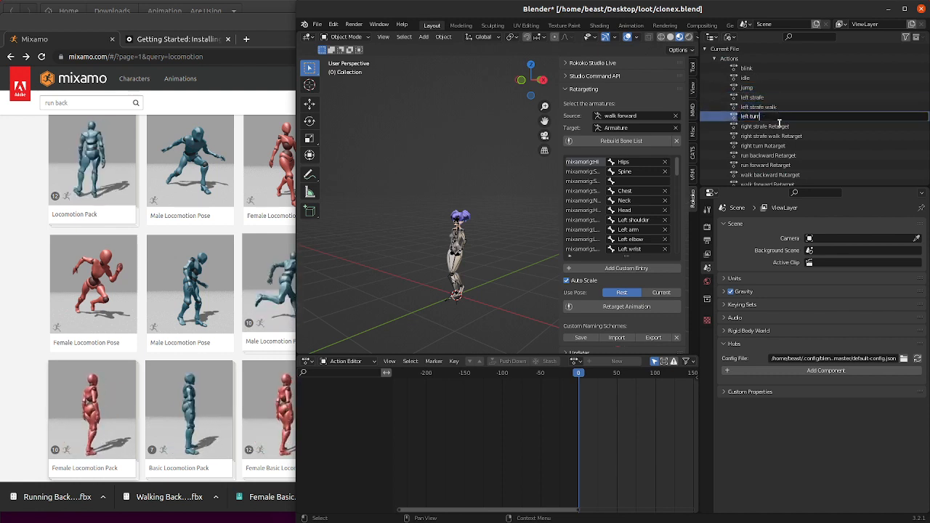
type("left turn")
key("Return")
- Open the name of the right strafe Retarget action for editing and select its Retarget suffix
scroll(781, 120, "down", 1)
left_click(783, 110)
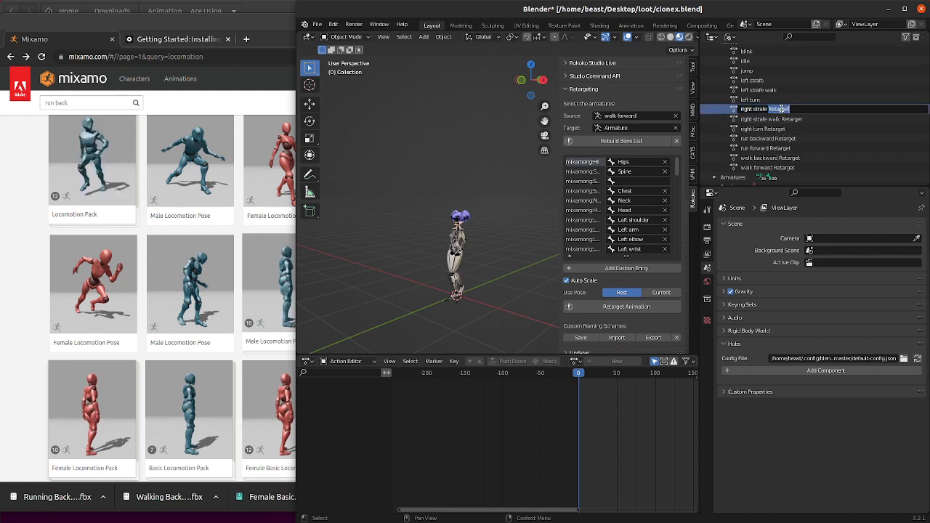
- Remove the "Retarget" suffix from the names of the right strafe and right strafe walk actions
key("BackSpace")
key("Return")
left_click(799, 123)
scroll(799, 123, "down", 1)
double_click(794, 111)
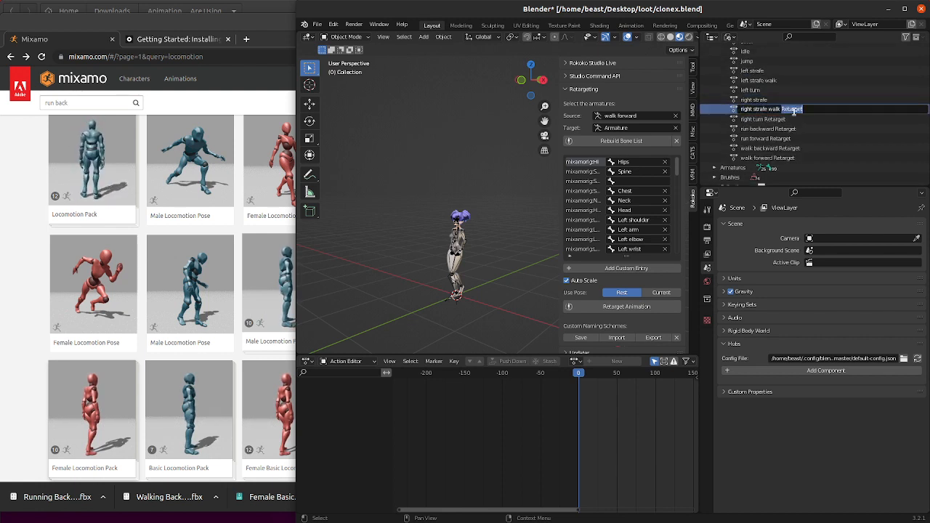
key("BackSpace")
key("Return")
- Remove the "Retarget" suffix from the names of the right turn and run backward actions
double_click(784, 121)
key("ctrl+BackSpace")
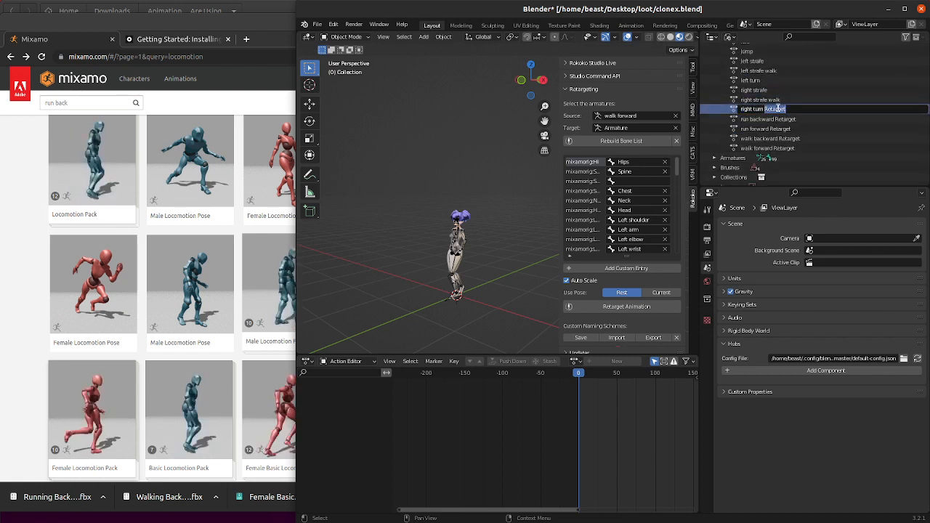
key("Return")
left_click(787, 119)
double_click(787, 118)
double_click(786, 109)
key("BackSpace")
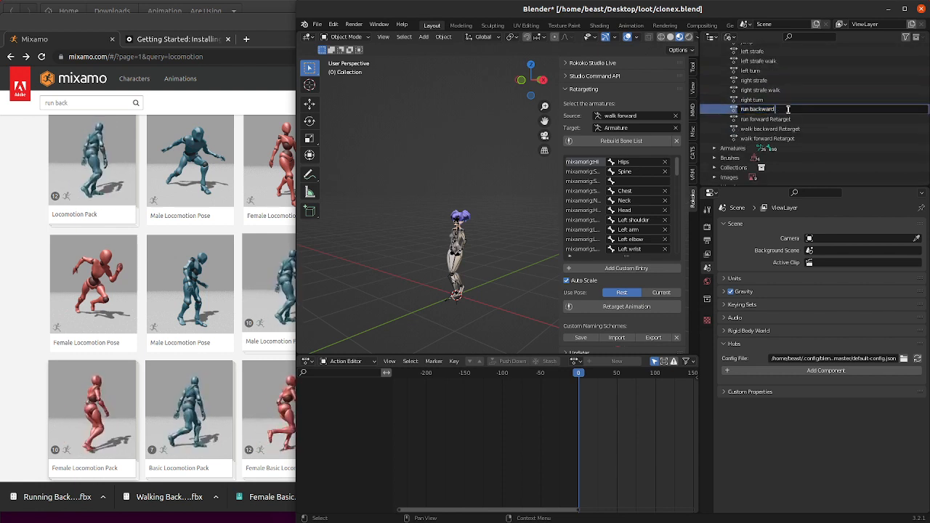
key("Return")
- Remove the "Retarget" suffix from the names of the run forward and walk backward actions
left_click(782, 119)
double_click(779, 109)
double_click(779, 110)
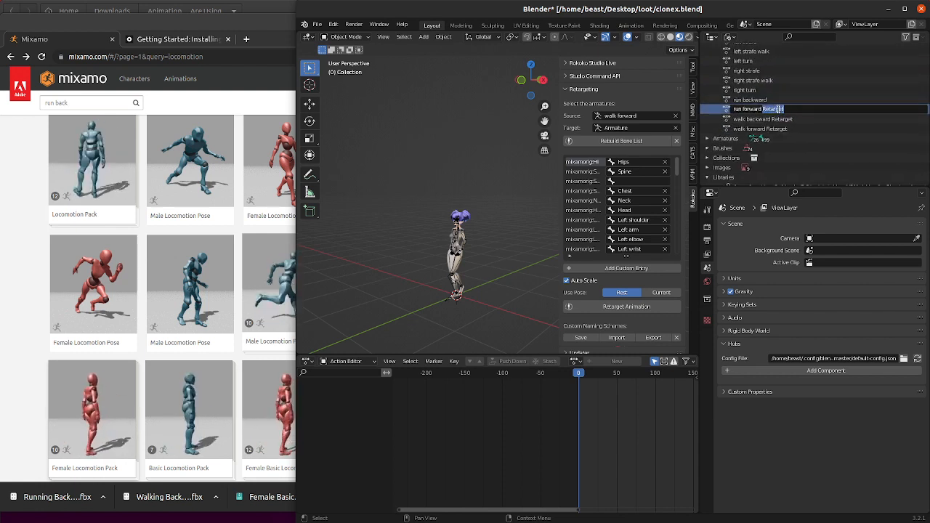
left_click(779, 118)
double_click(779, 111)
left_click(779, 114)
double_click(779, 109)
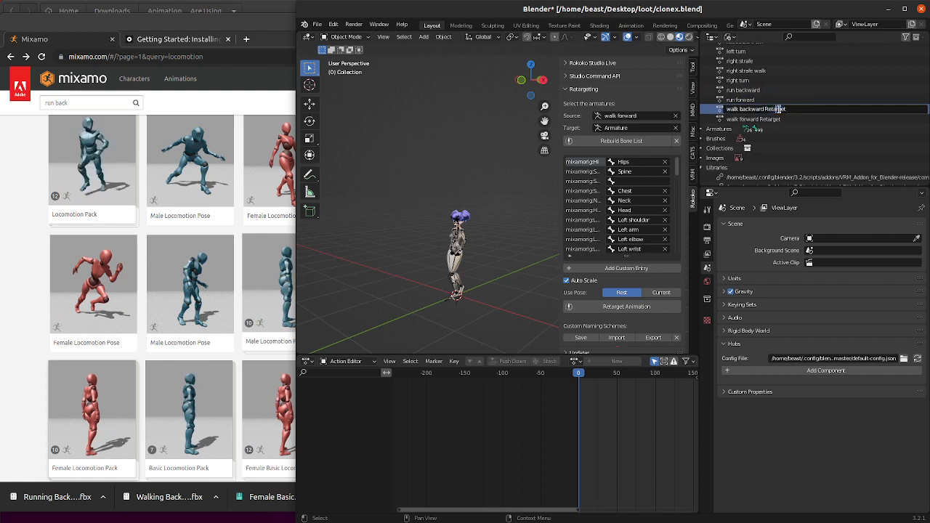
- Rename the last retargeted action to "walk forward" and review the cleaned list of actions
left_click(774, 118)
double_click(774, 109)
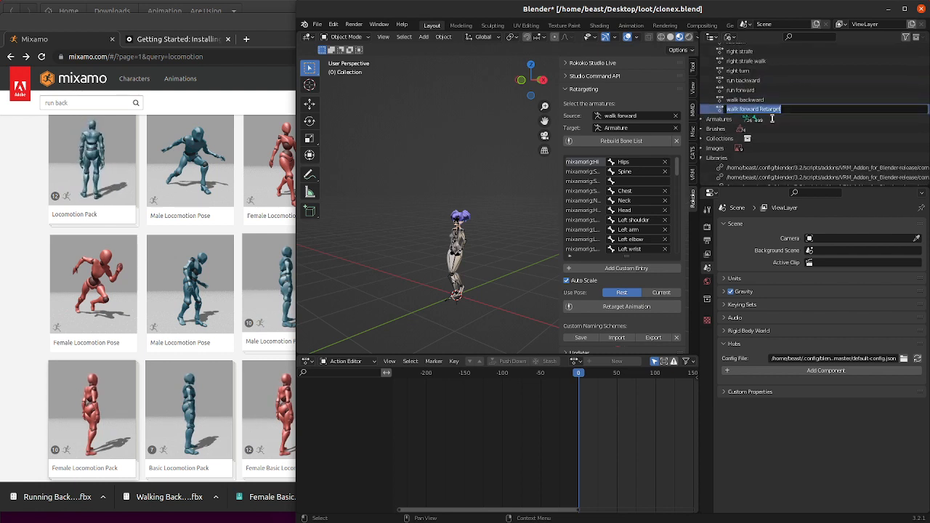
double_click(774, 109)
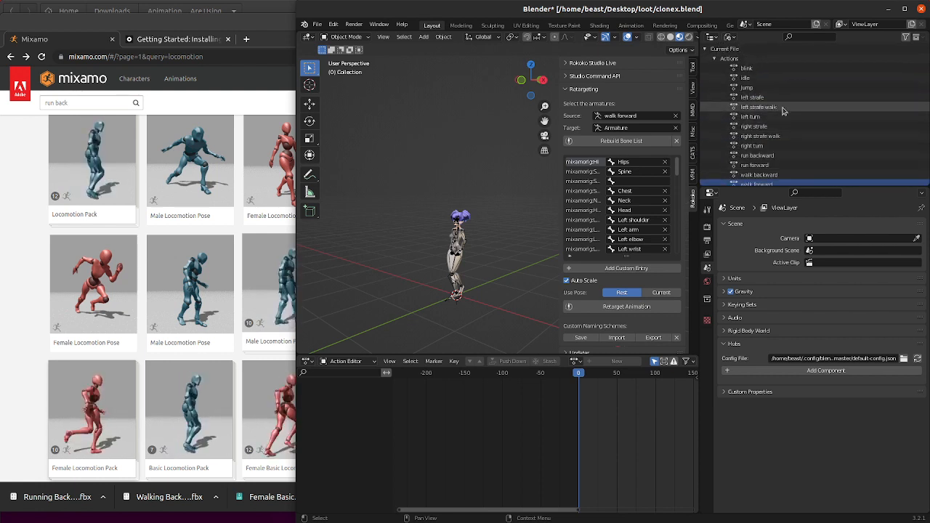
scroll(773, 65, "up", 2)
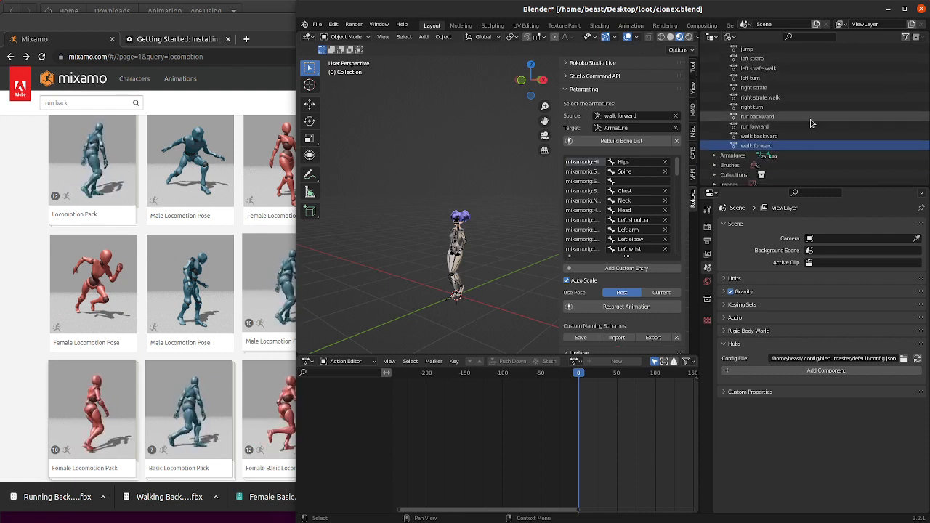
scroll(785, 95, "up", 2)
scroll(793, 123, "down", 1)
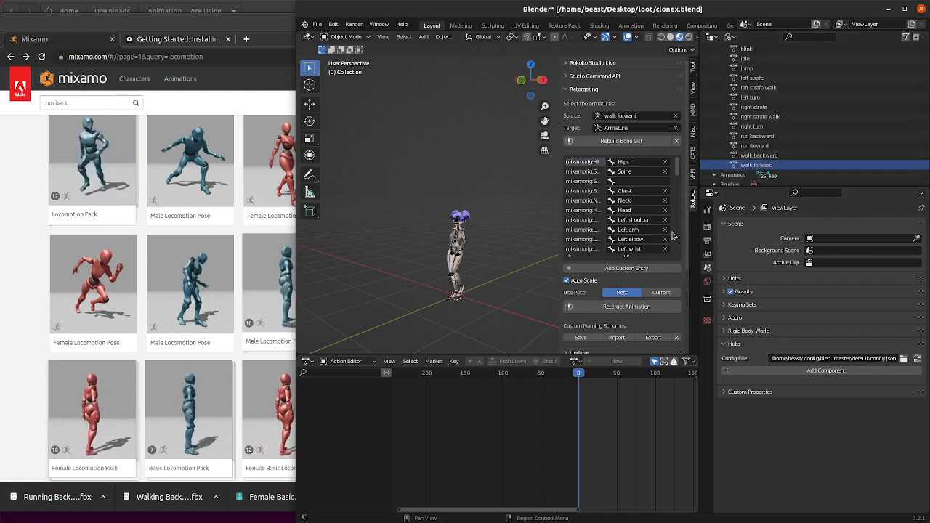
scroll(741, 80, "up", 1)
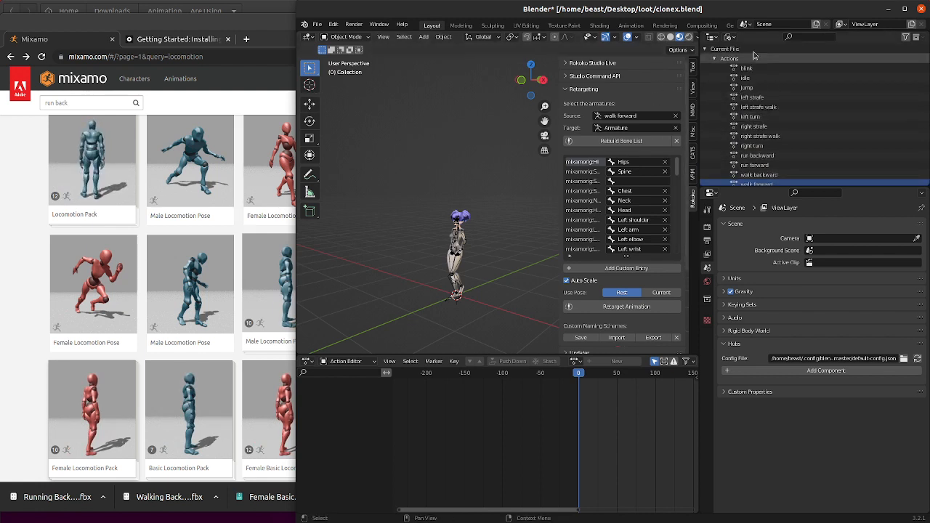
- Set the outliner to View Layer display and expand the armature's animation data and NLA tracks
left_click(730, 36)
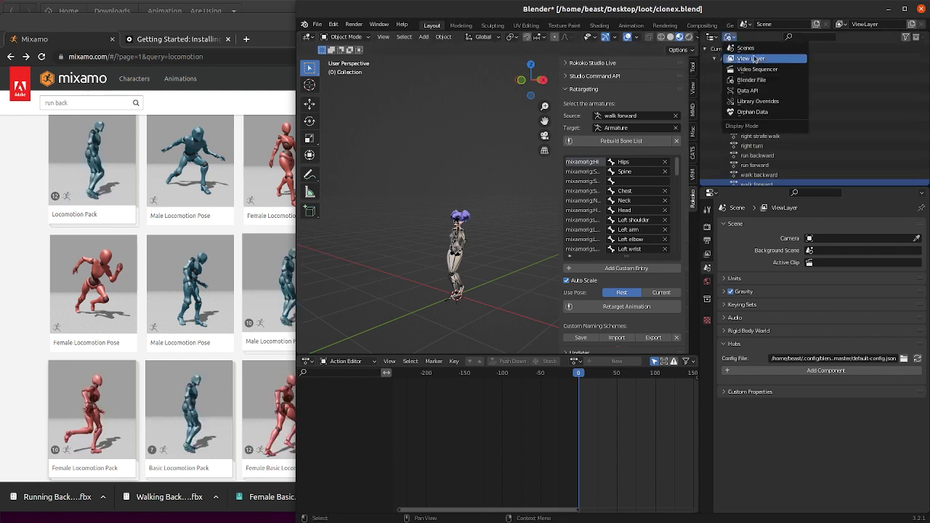
left_click(763, 59)
left_click(724, 78)
left_click(764, 87)
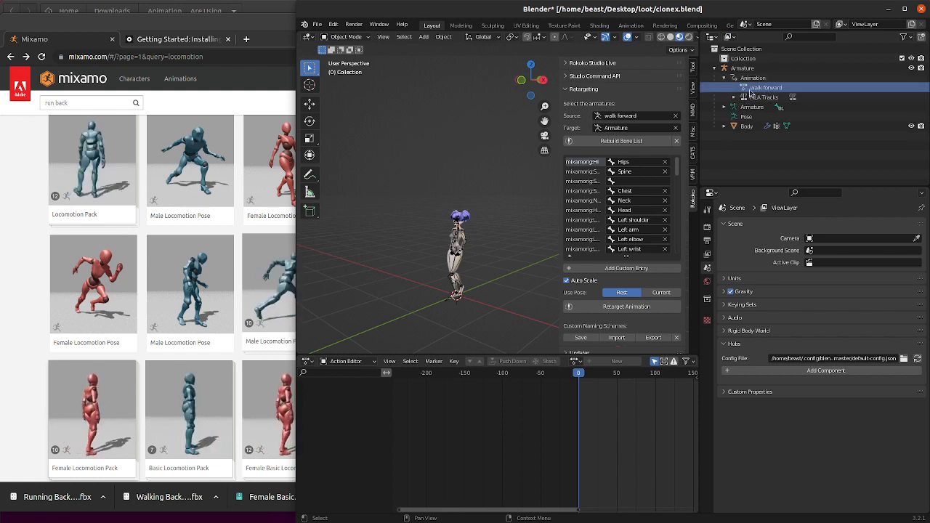
left_click(734, 97)
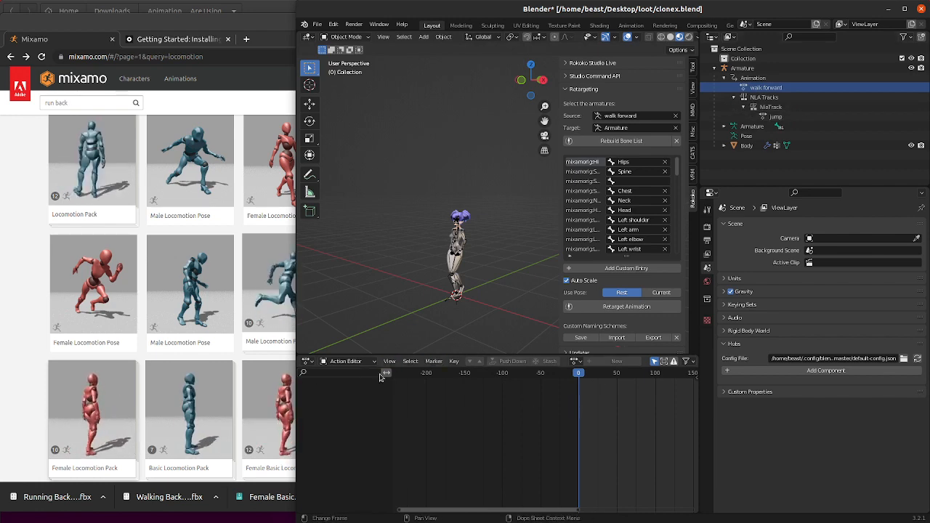
- Assign the idle action to the armature, push it down into an NLA track, and expand that track
left_click(347, 361)
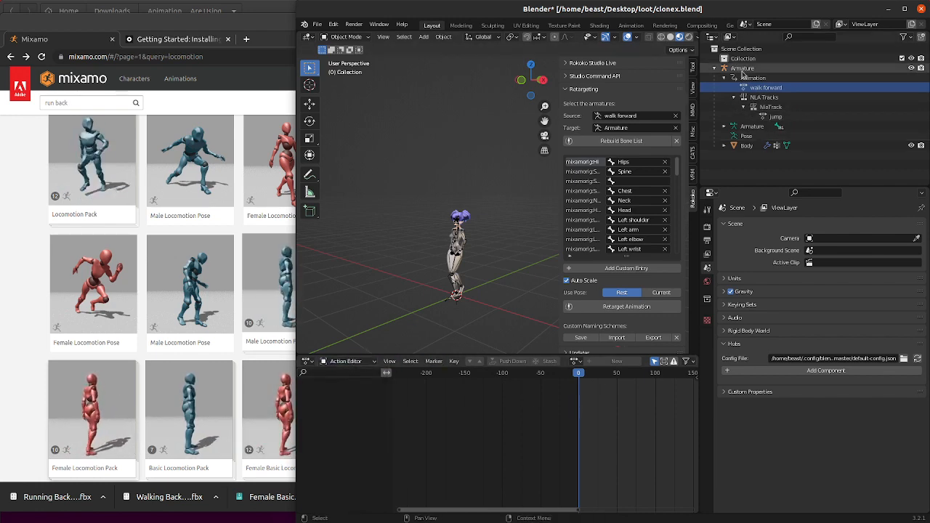
left_click(743, 68)
left_click(601, 362)
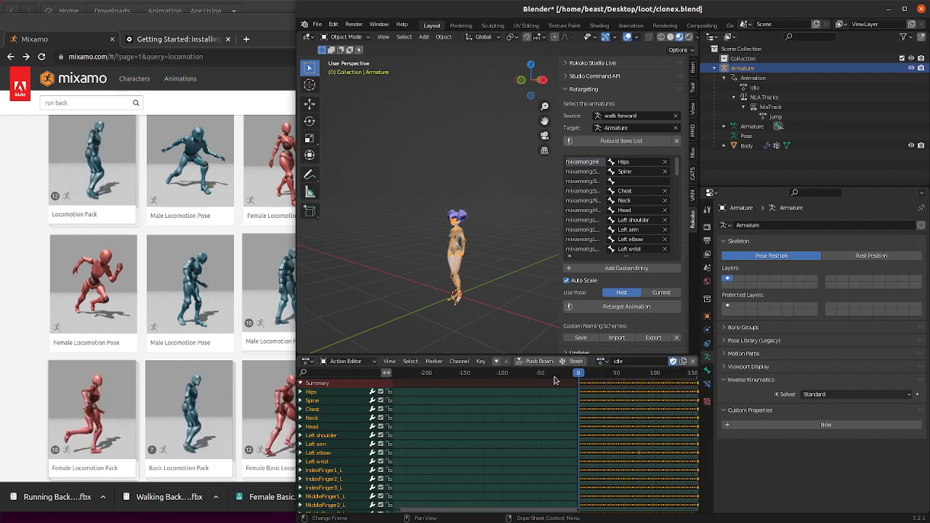
left_click(539, 361)
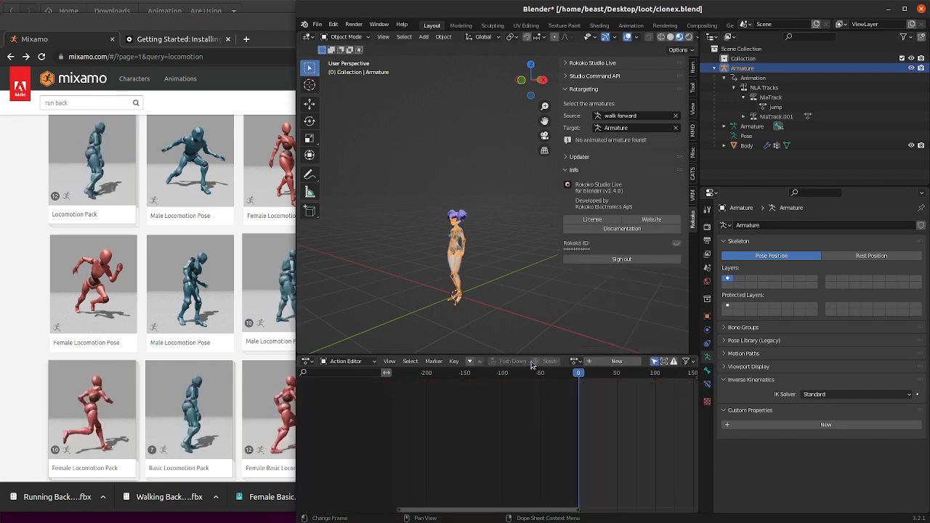
left_click(745, 110)
left_click(743, 117)
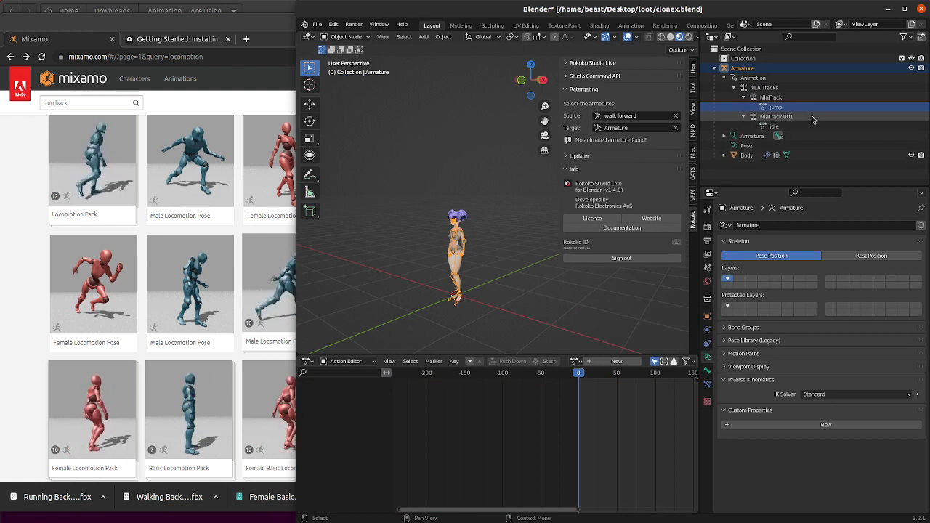
left_click(772, 97)
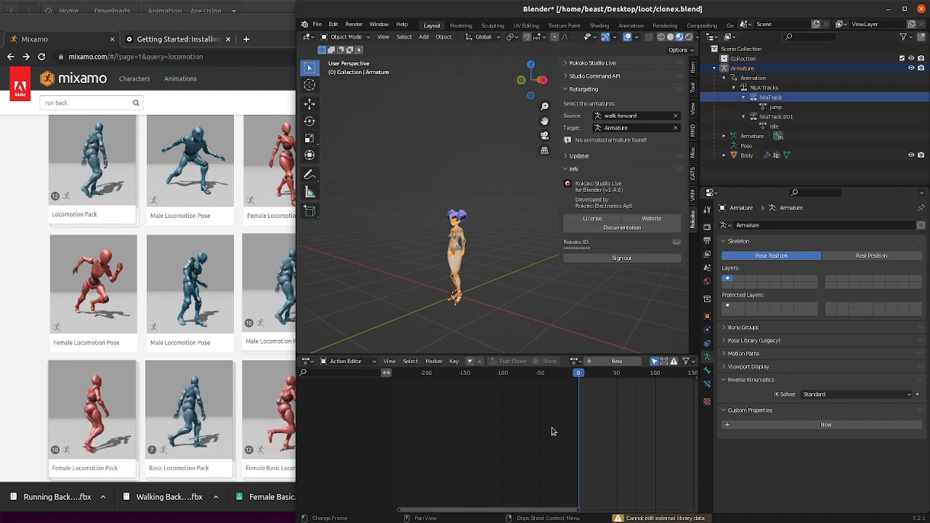
left_click(794, 128)
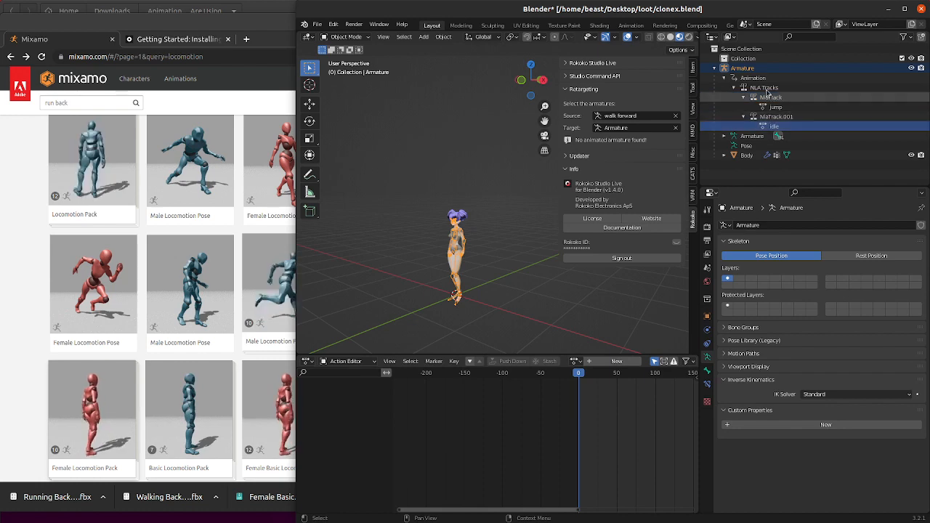
- Push the left strafe and left strafe walk actions down into separate NLA tracks on the armature
left_click(571, 360)
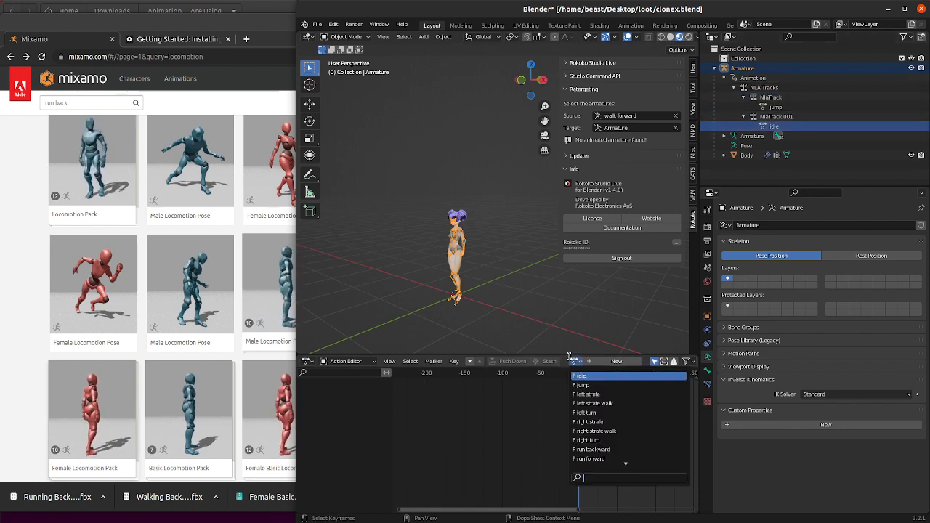
left_click(597, 394)
left_click(542, 366)
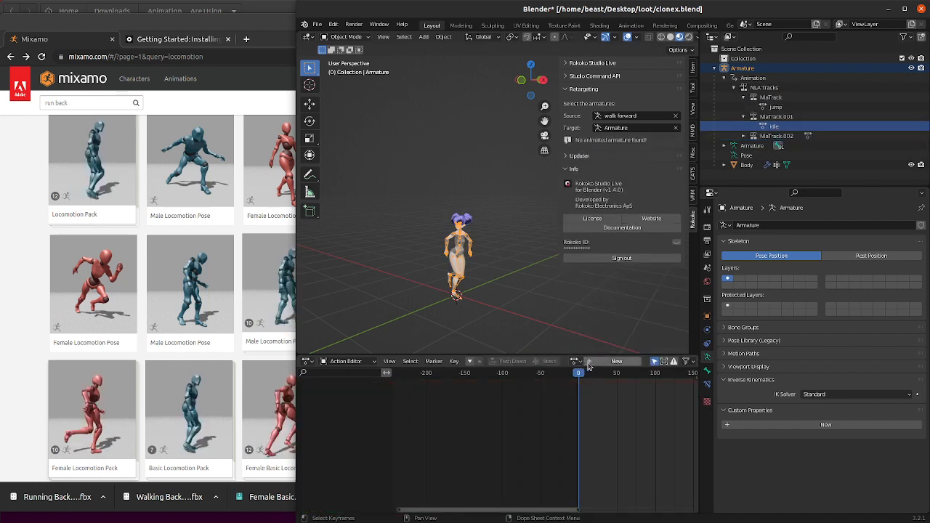
left_click(574, 361)
left_click(590, 403)
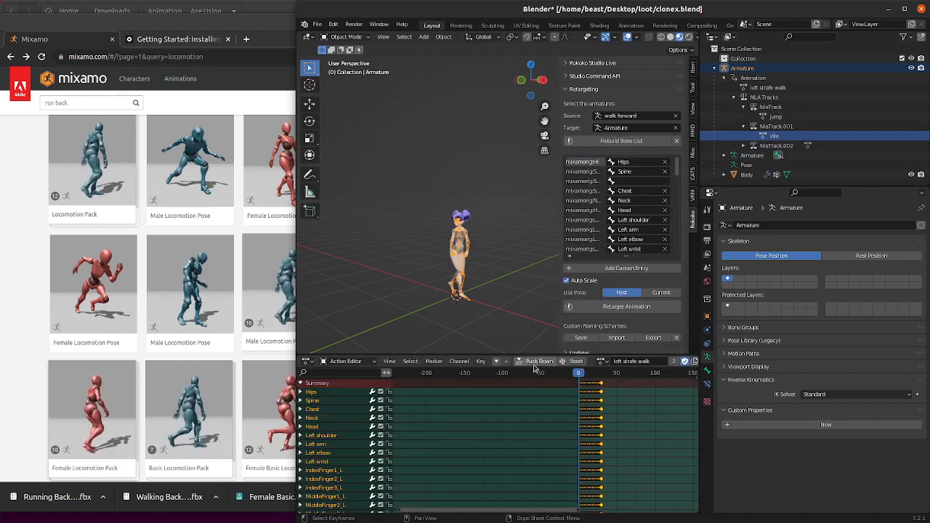
left_click(512, 362)
- Push the left turn and right strafe actions down into separate NLA tracks on the armature
left_click(574, 361)
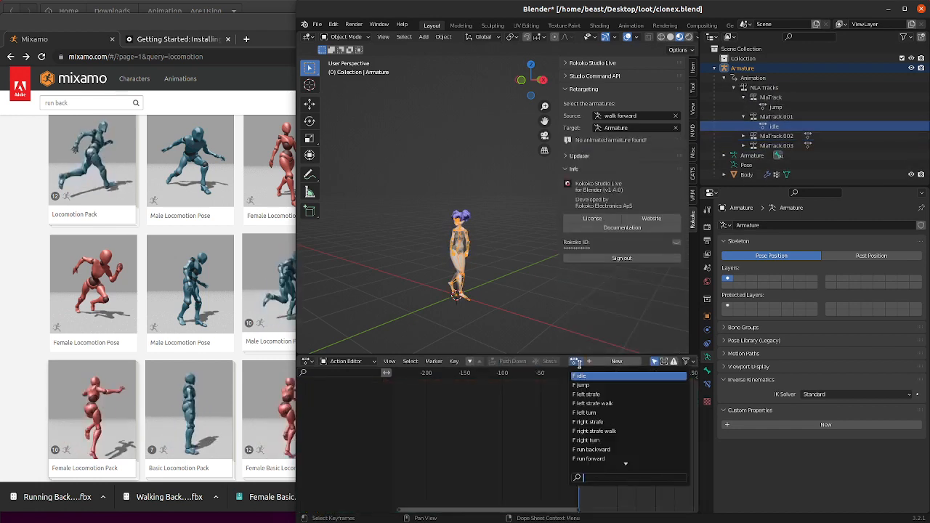
left_click(613, 412)
left_click(540, 361)
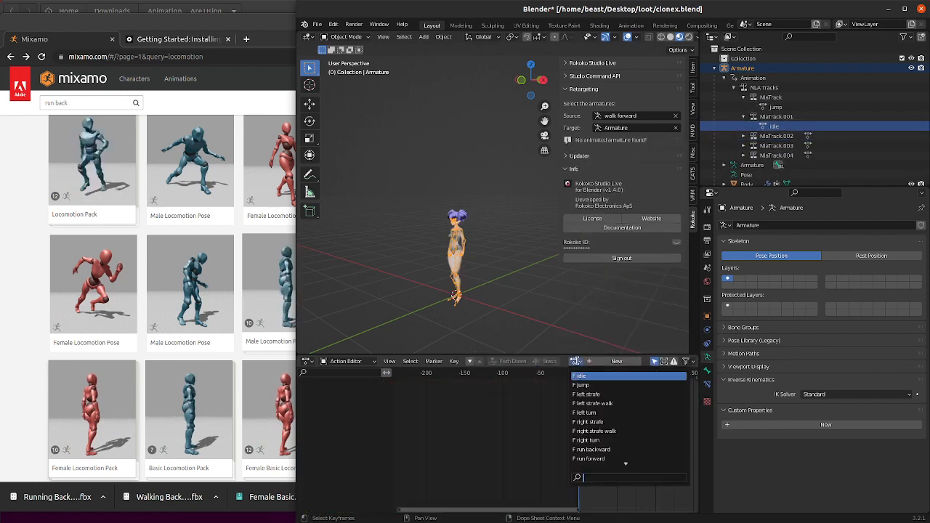
left_click(574, 361)
left_click(595, 421)
left_click(512, 361)
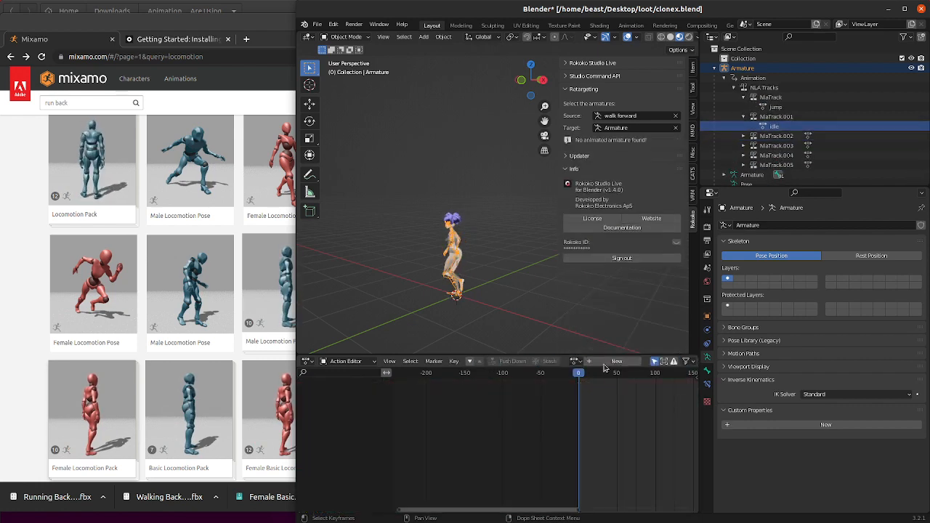
- Push the right strafe walk and right turn actions down into separate NLA tracks on the armature
left_click(574, 361)
left_click(592, 431)
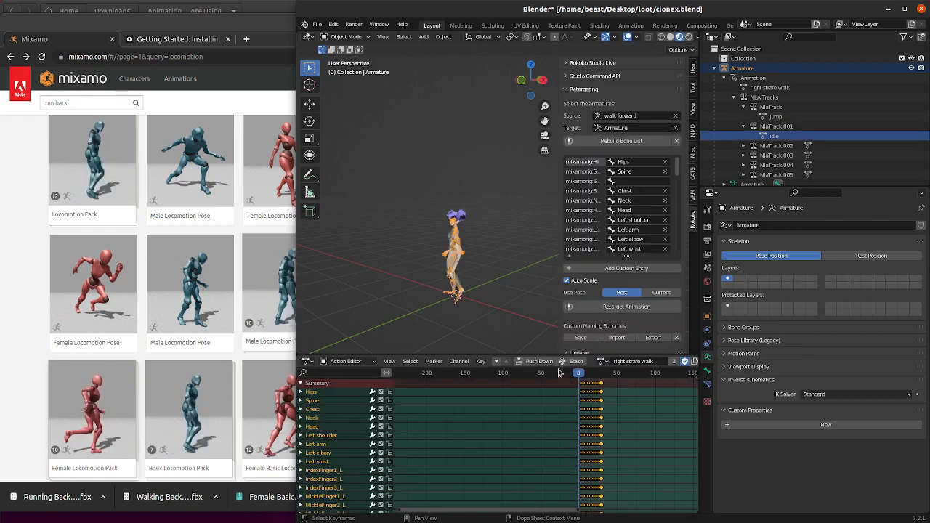
left_click(512, 361)
left_click(581, 362)
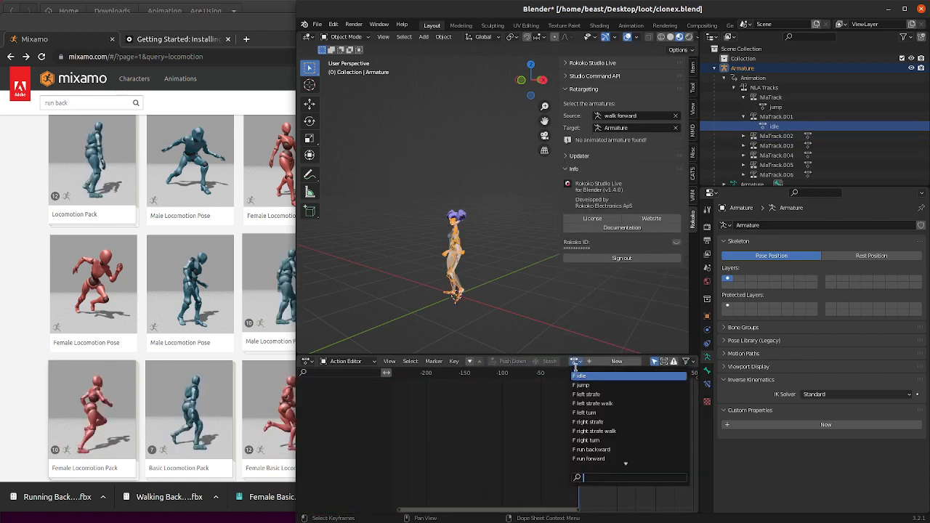
left_click(630, 440)
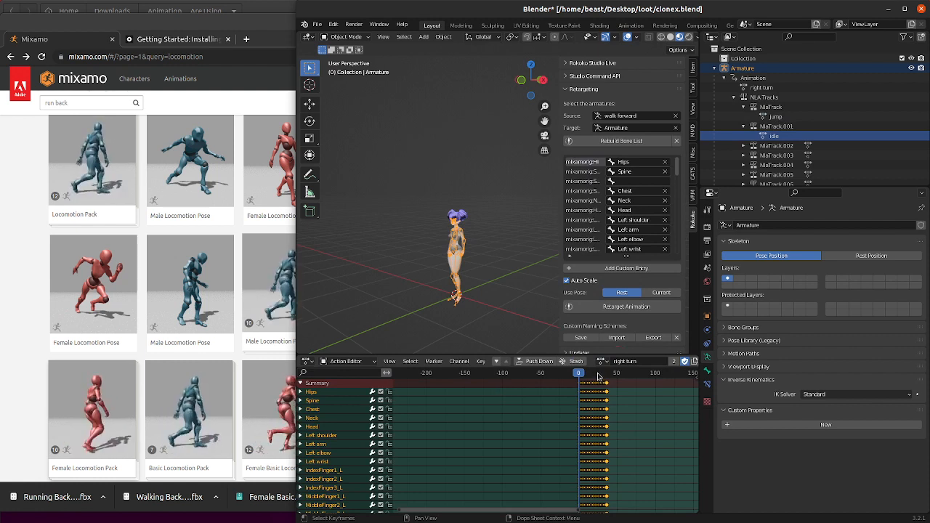
left_click(537, 361)
- Expand NlaTrack.002 through NlaTrack.007 and check which action each track holds
scroll(765, 181, "down", 3)
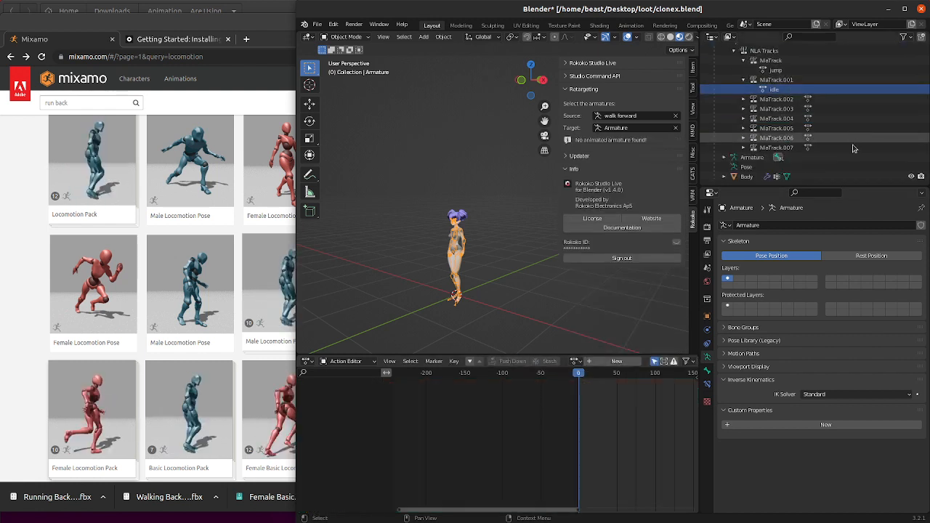
left_click(743, 147)
left_click(743, 138)
left_click(743, 128)
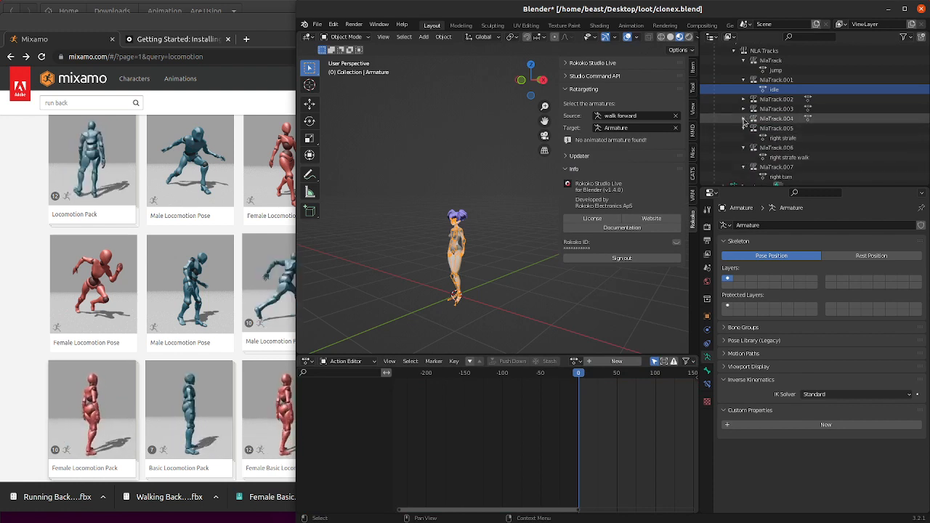
left_click(743, 118)
left_click(743, 108)
left_click(744, 99)
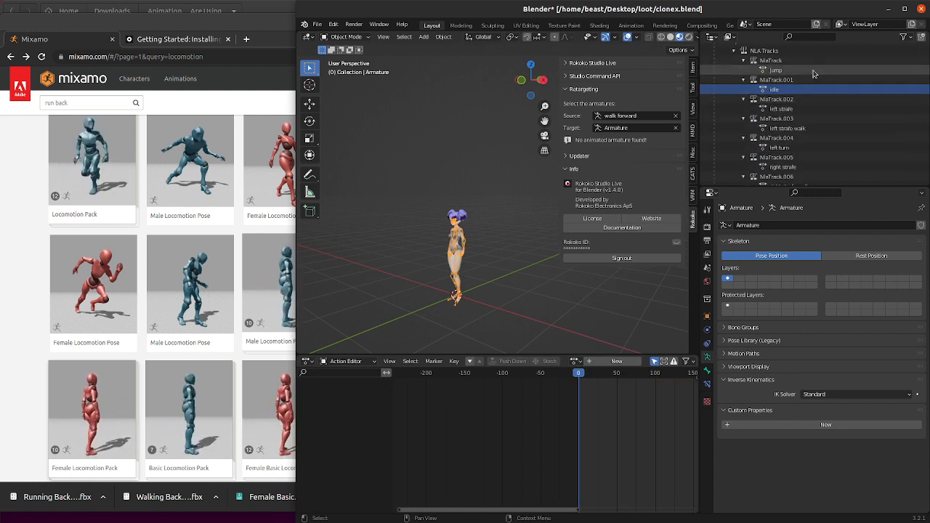
scroll(818, 96, "down", 1)
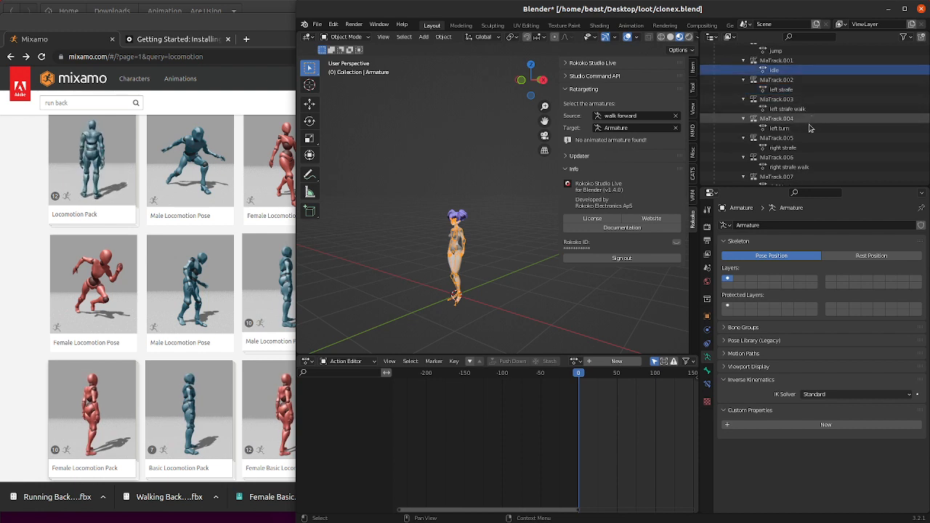
scroll(818, 102, "down", 2)
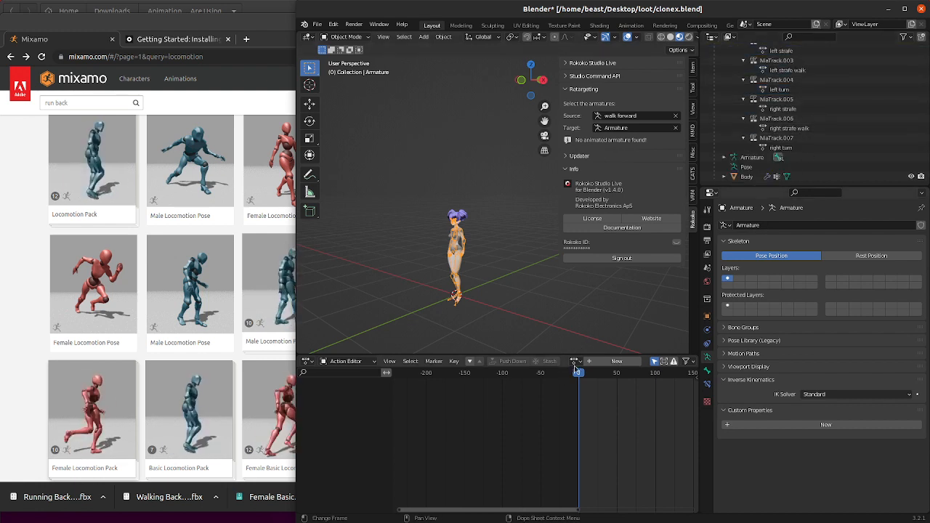
- Push the run backward and run forward actions down into separate NLA tracks on the armature
left_click(574, 361)
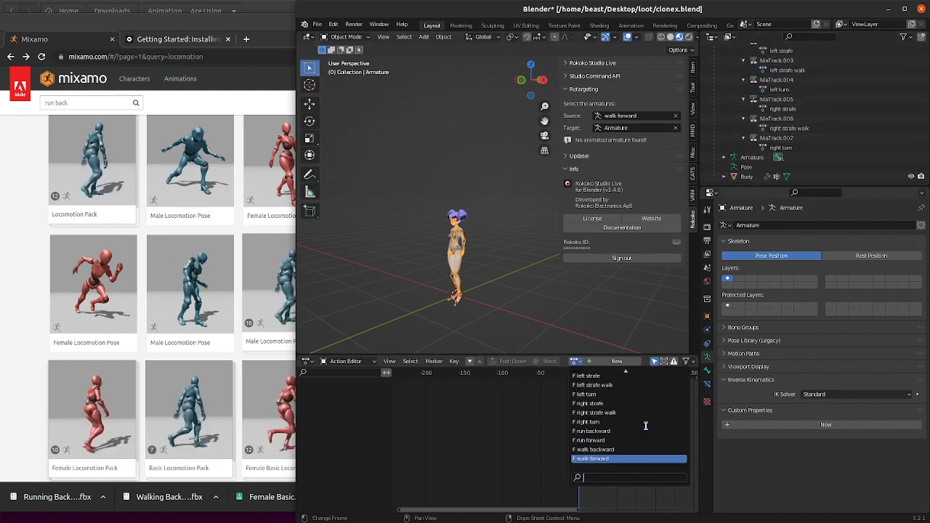
scroll(644, 449, "down", 2)
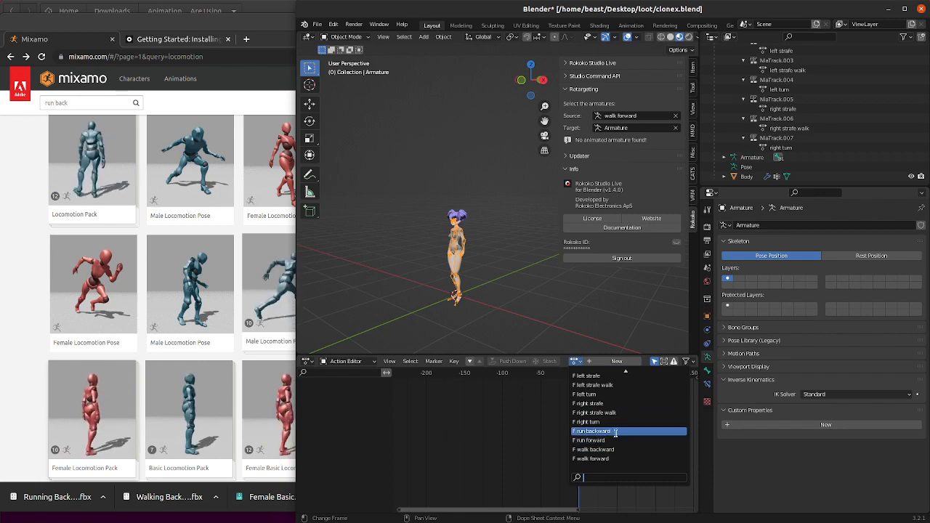
left_click(616, 432)
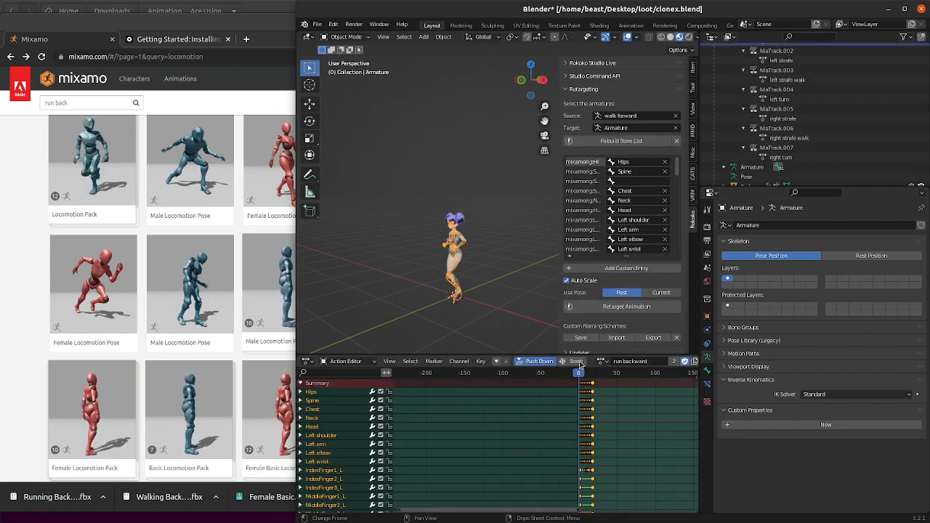
left_click(578, 362)
left_click(574, 361)
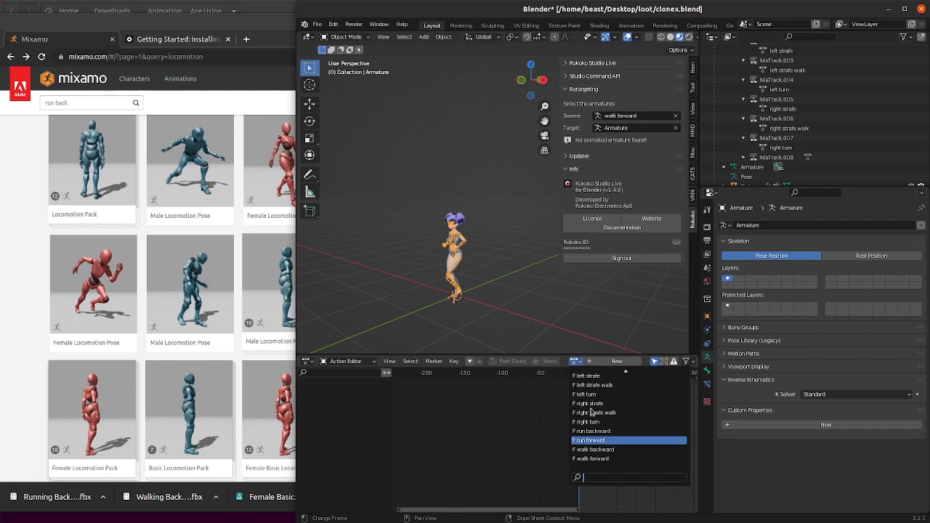
key("Return")
left_click(518, 362)
- Push the walk backward and walk forward actions down into separate NLA tracks on the armature
left_click(575, 361)
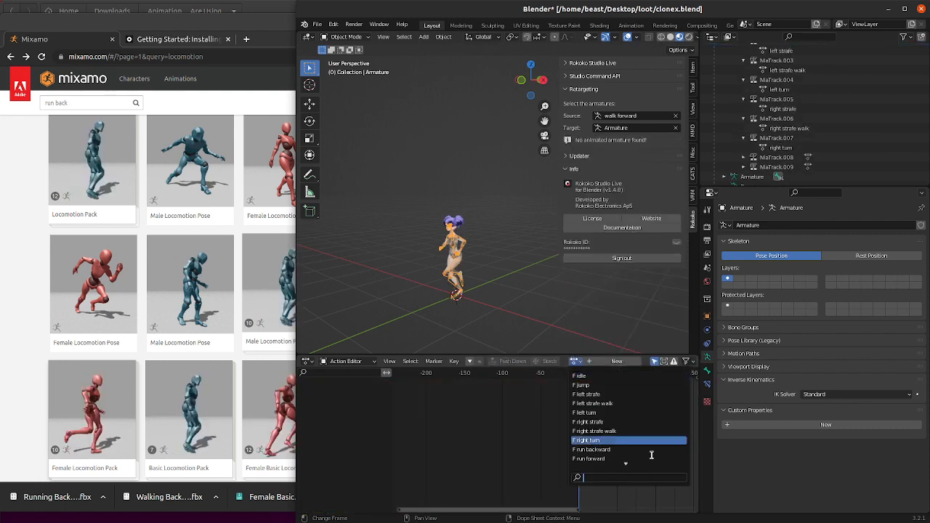
left_click(632, 451)
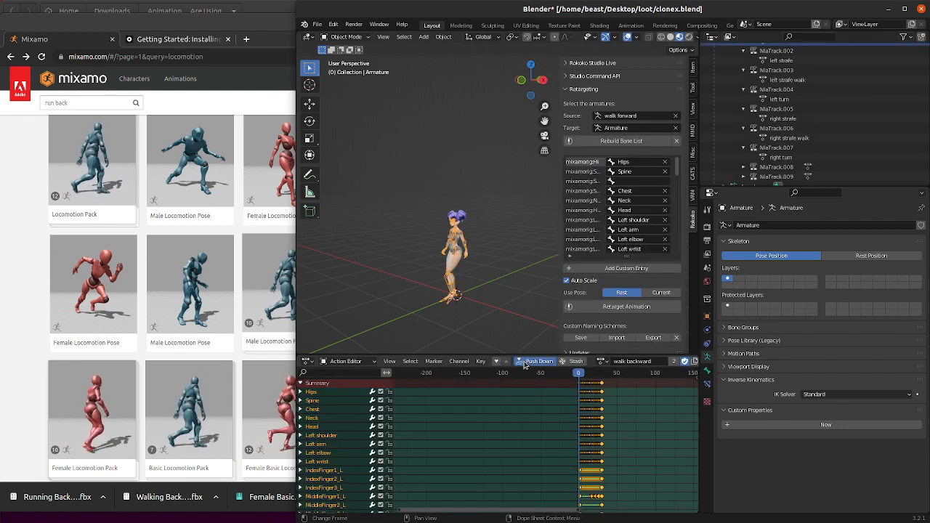
left_click(518, 362)
left_click(574, 362)
scroll(618, 421, "down", 6)
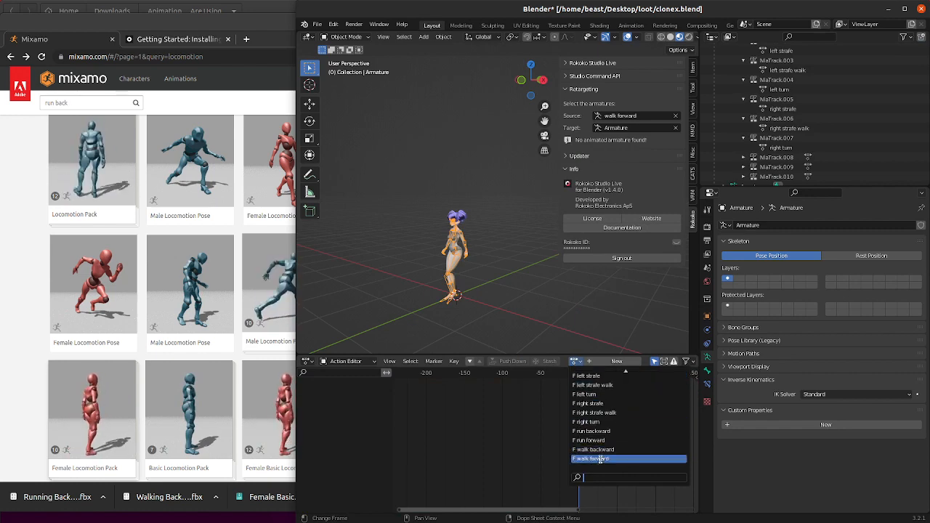
left_click(577, 433)
left_click(526, 363)
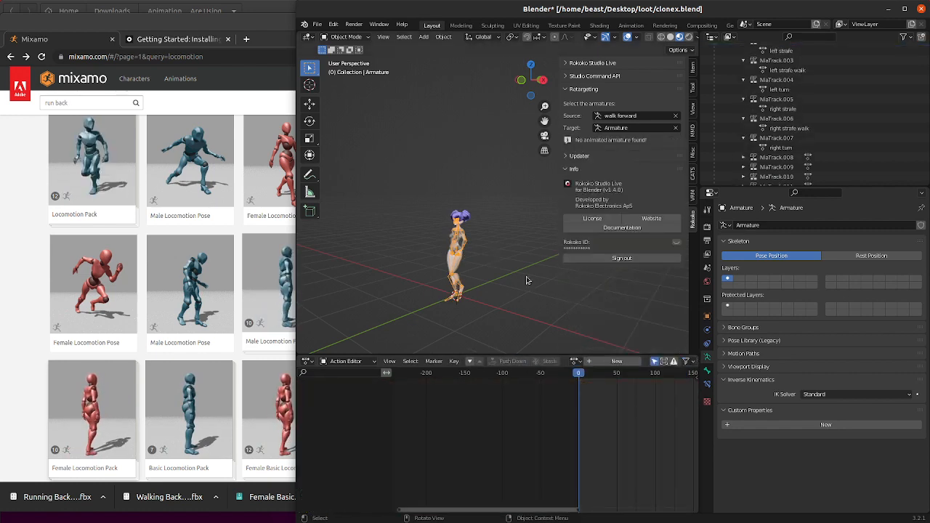
- Expand NlaTrack.008 through NlaTrack.010 and check which actions the last four tracks hold
scroll(813, 109, "down", 2)
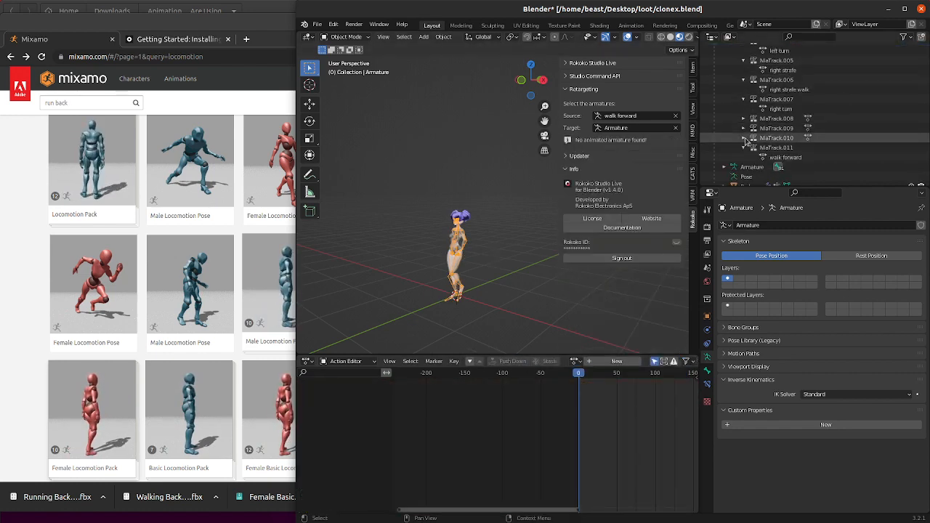
left_click(744, 138)
left_click(744, 129)
left_click(744, 119)
scroll(785, 149, "down", 2)
scroll(796, 109, "up", 1)
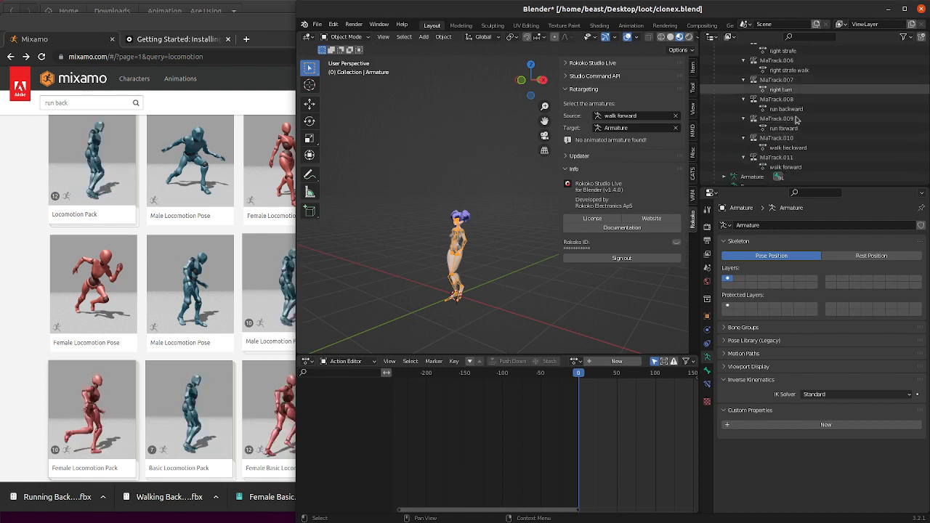
- Load the idle action on the armature and play it back to preview the animation
scroll(797, 120, "up", 8)
left_click(774, 126)
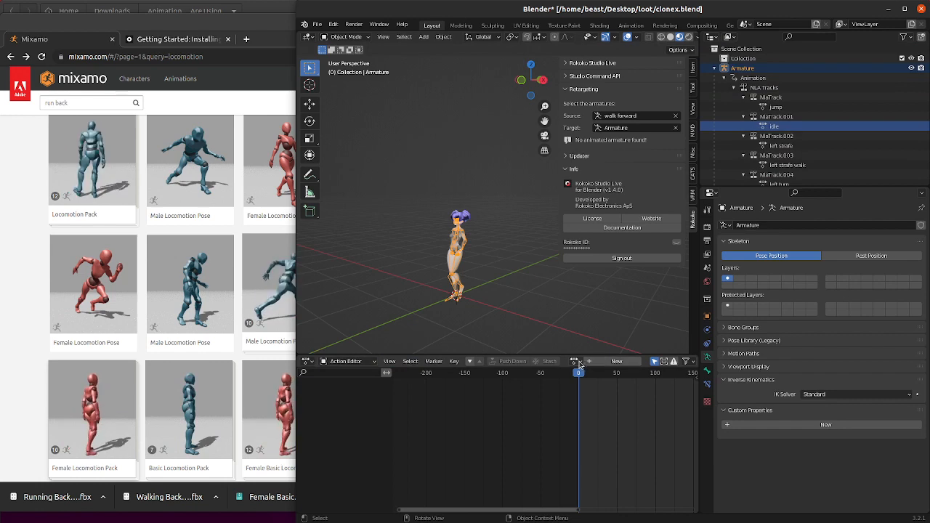
left_click(576, 361)
left_click(600, 377)
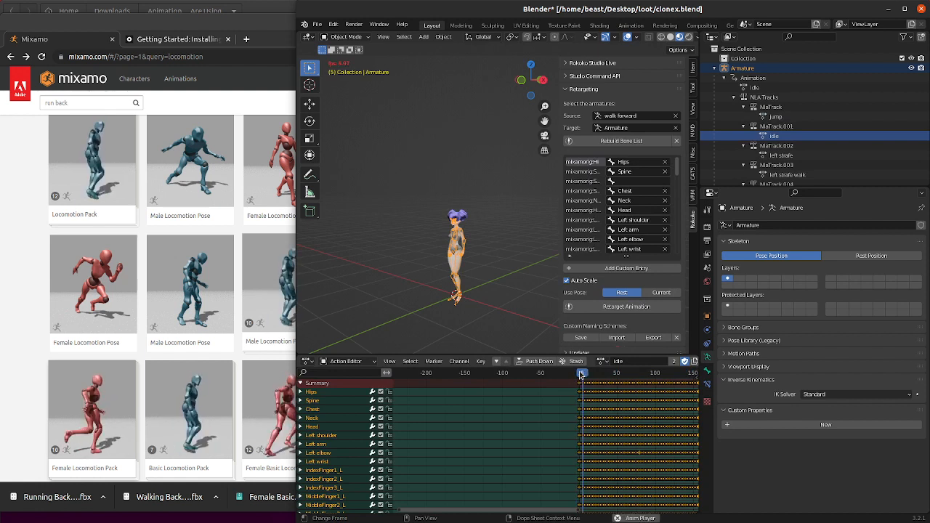
key("space")
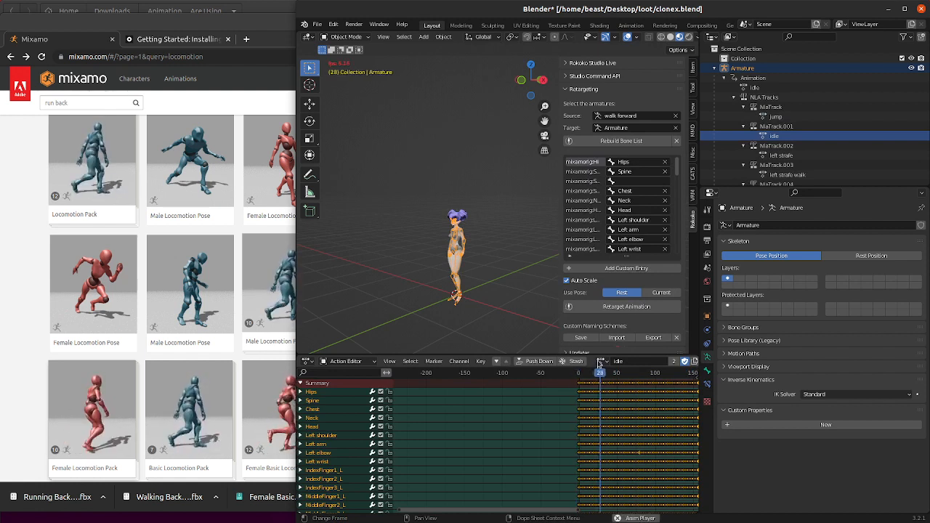
- Load the left turn action, preview its playback, and move the playhead back near the start
left_click(600, 361)
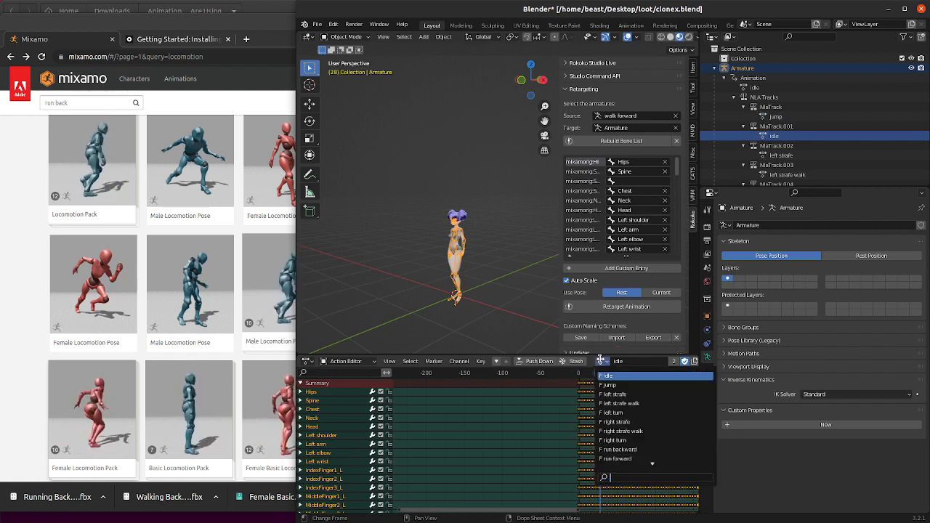
left_click(617, 412)
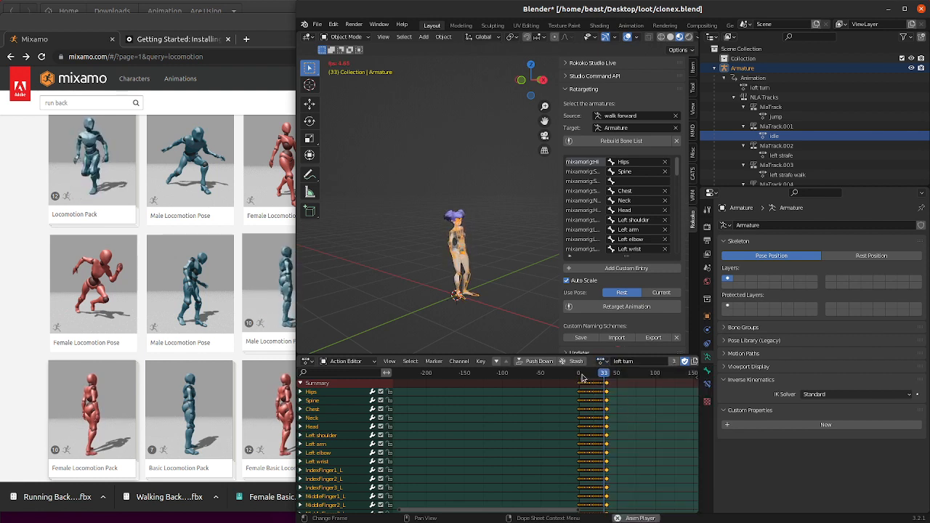
key("space")
left_click(581, 373)
left_click(335, 362)
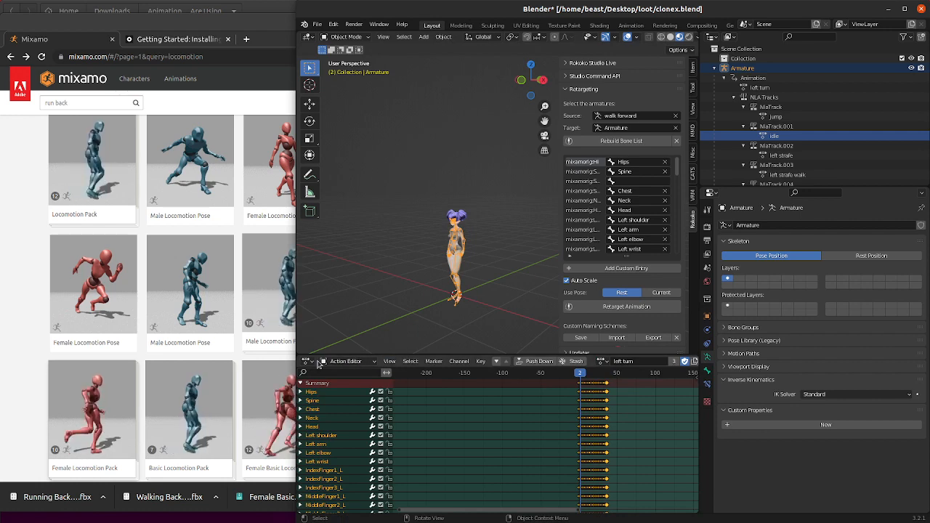
left_click(306, 361)
left_click(306, 361)
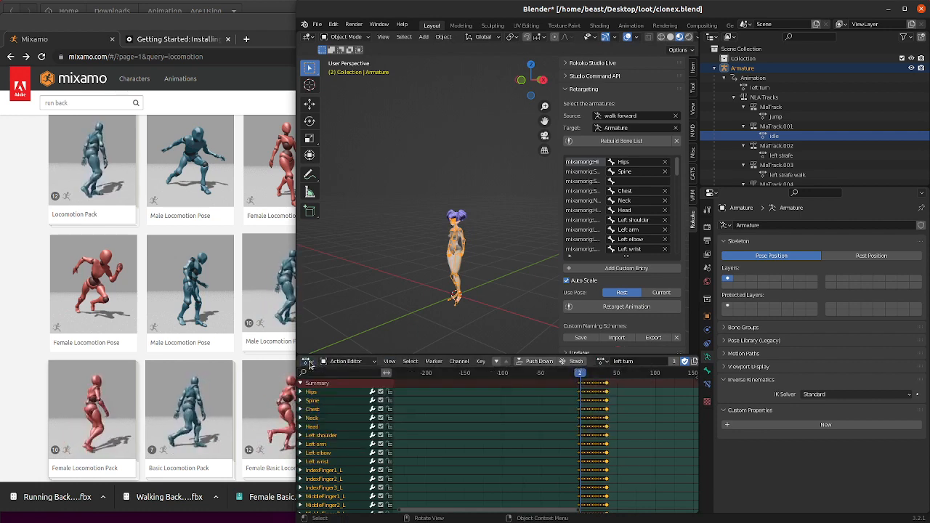
left_click(307, 361)
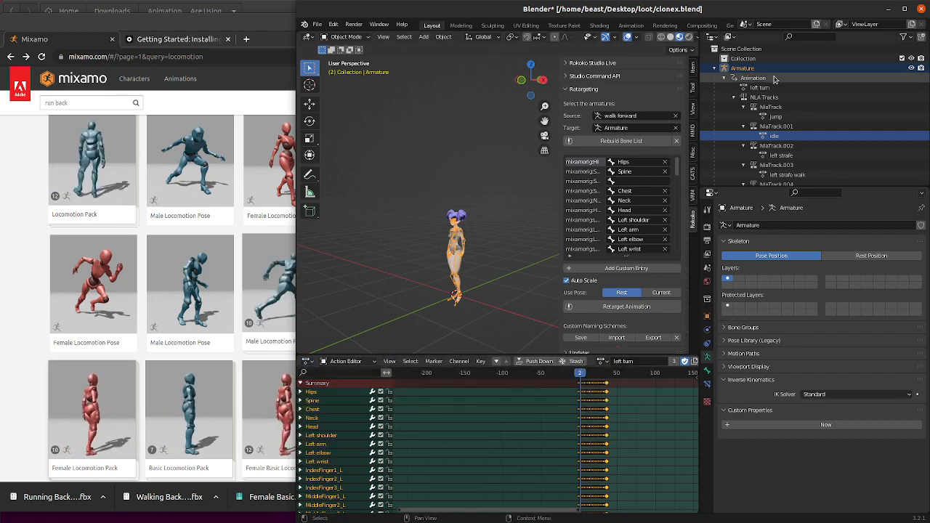
left_click(306, 37)
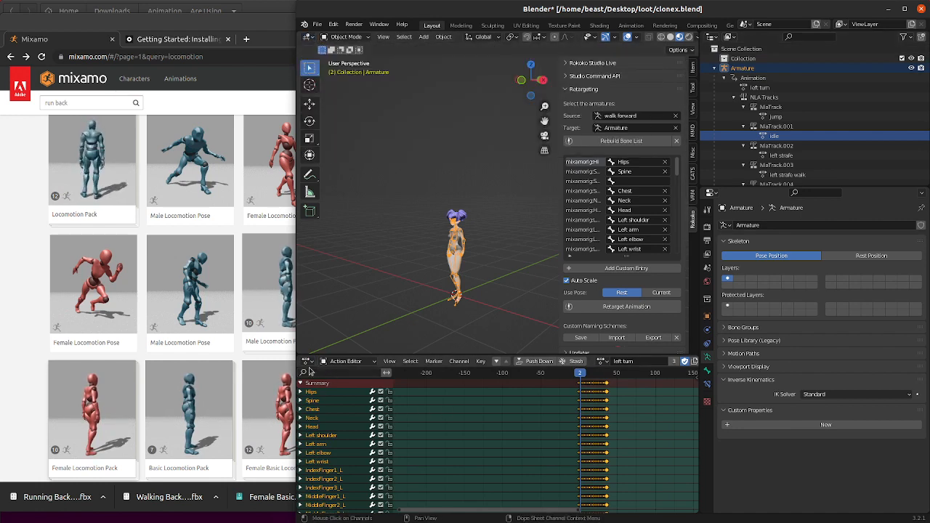
left_click(307, 361)
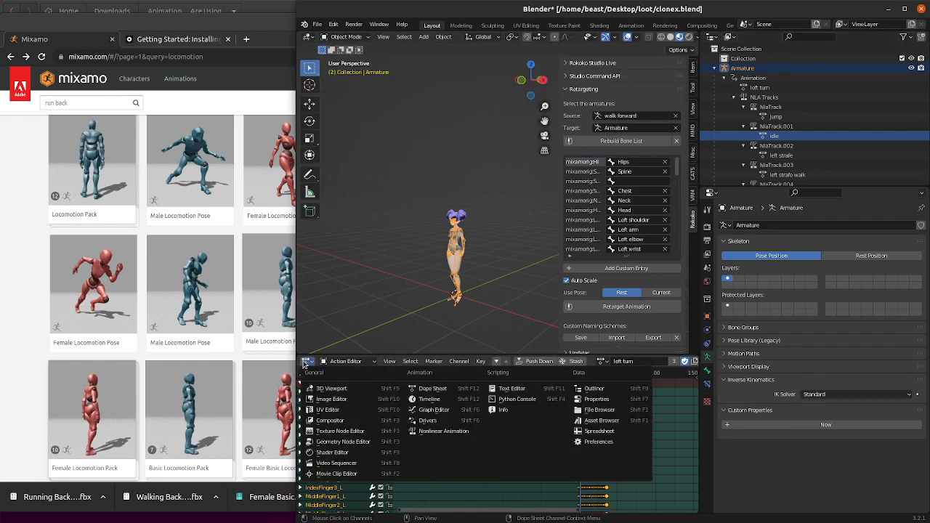
left_click(439, 389)
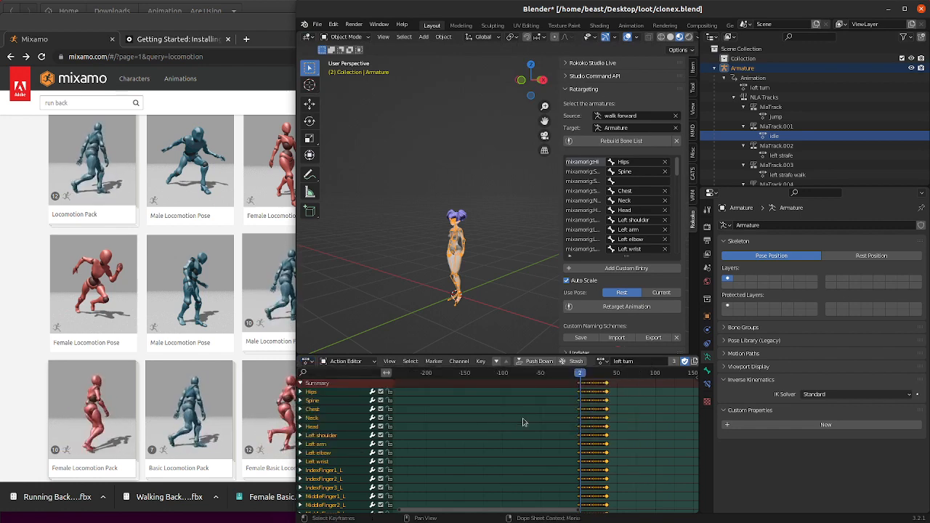
left_click(306, 362)
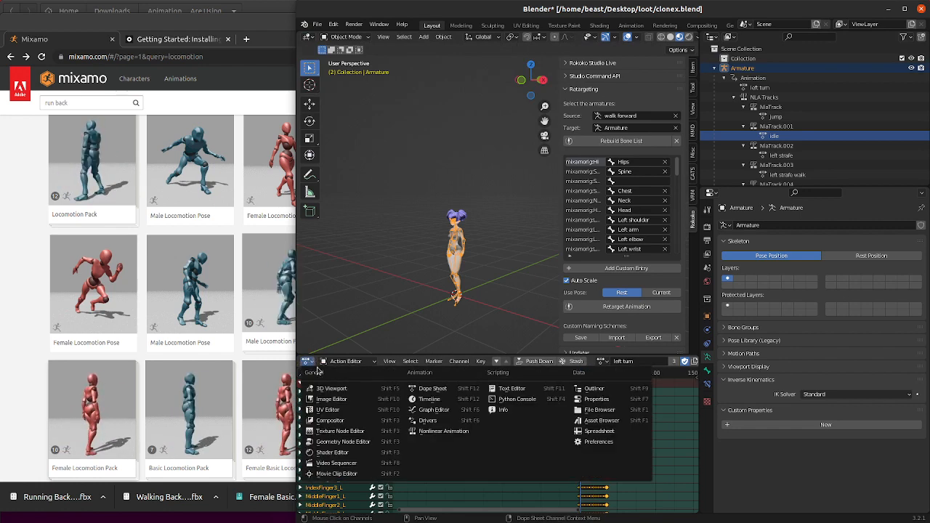
left_click(441, 391)
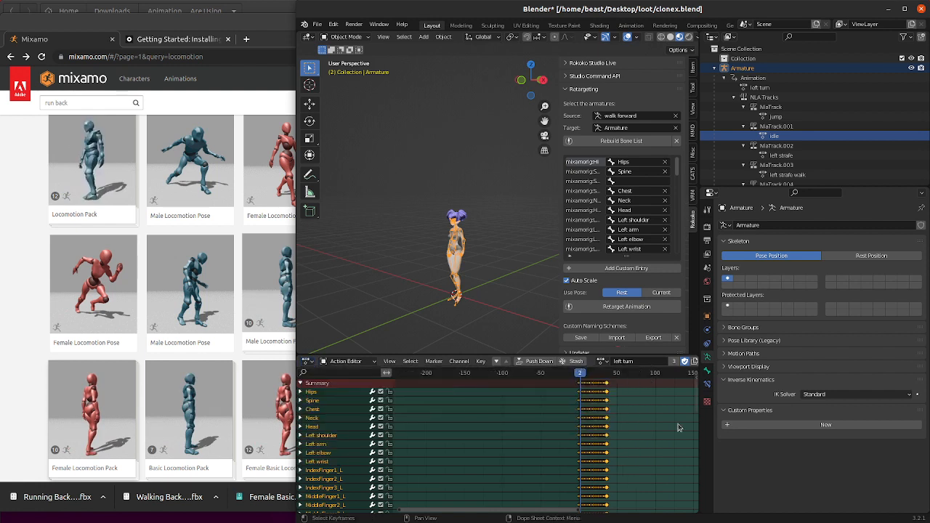
- Inspect the left turn action's Hips channels in Dope Sheet mode and return to the Action Editor
left_click(347, 361)
left_click(349, 372)
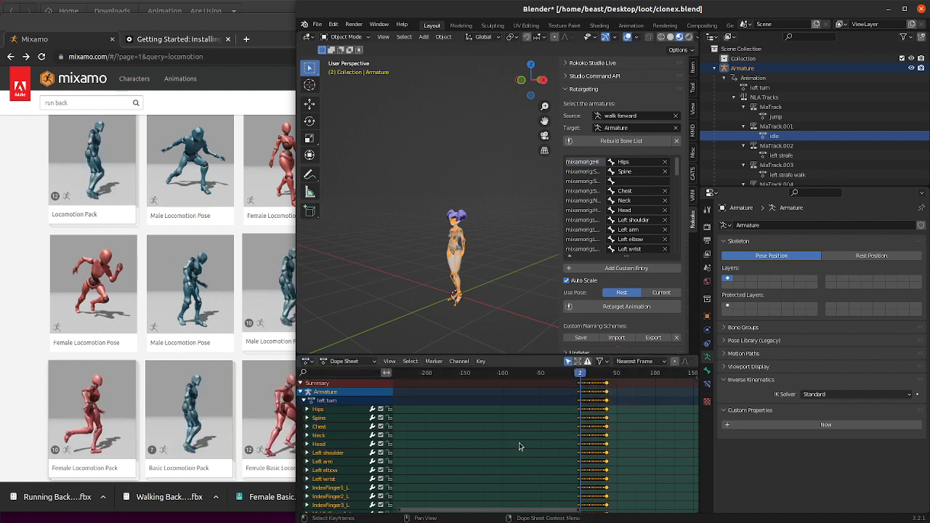
scroll(460, 443, "down", 2)
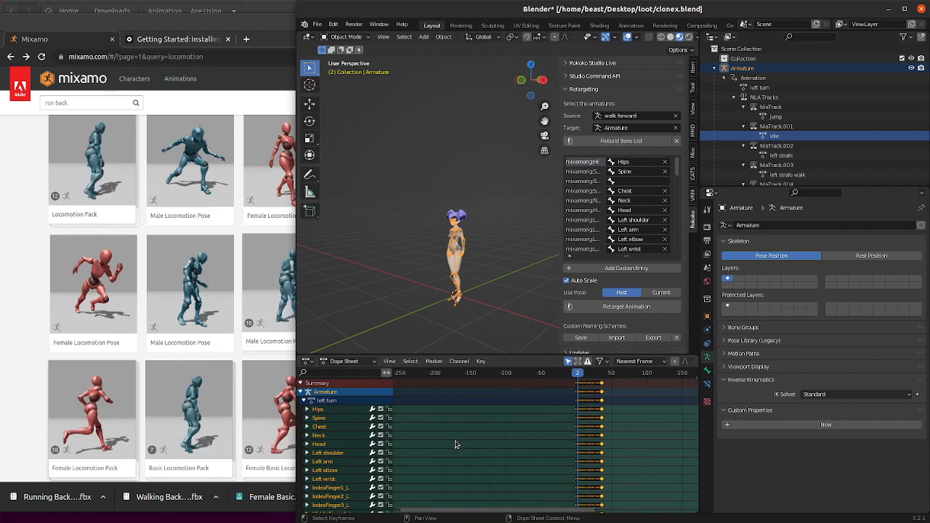
left_click(307, 409)
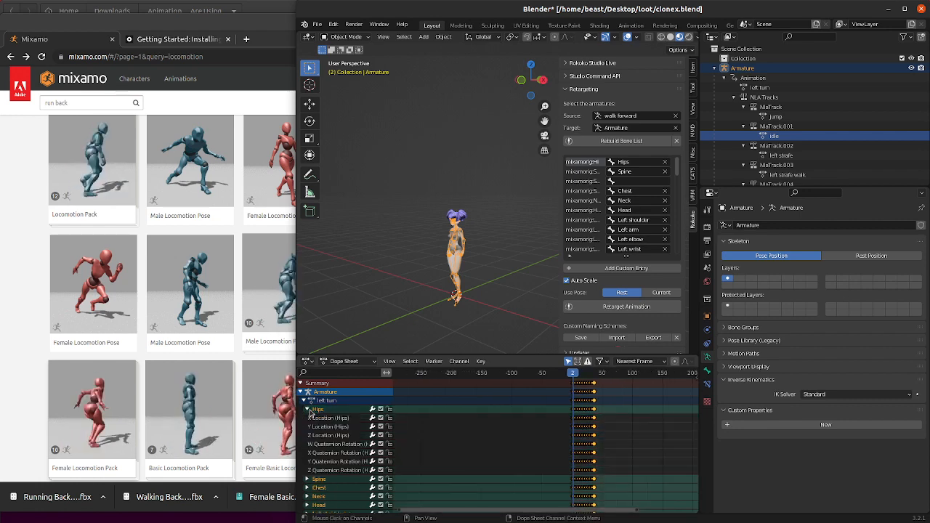
left_click(337, 363)
left_click(350, 383)
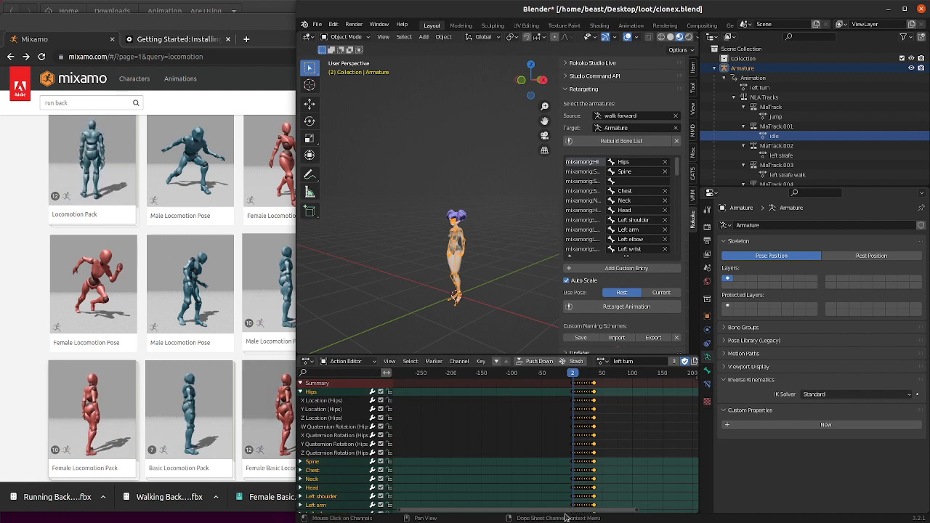
- Load the right turn action on the armature in the Action Editor
left_click(600, 362)
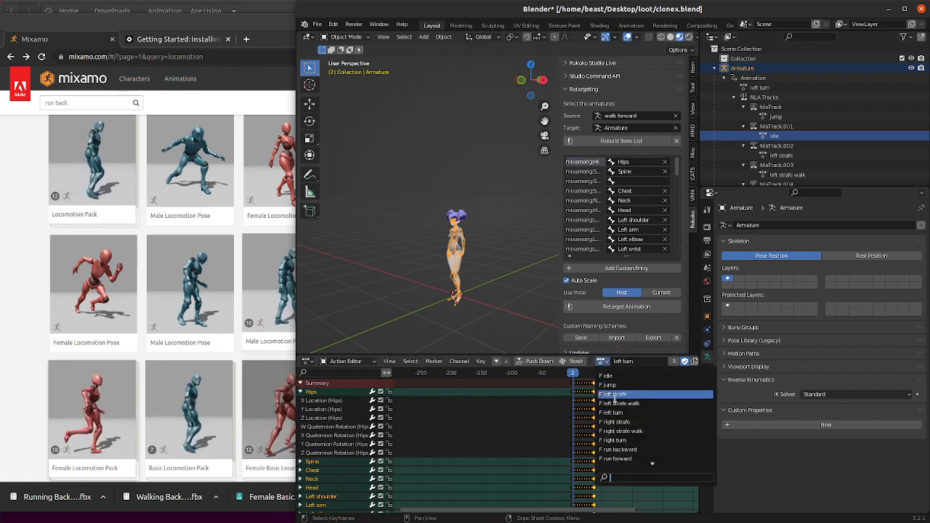
scroll(627, 424, "up", 2)
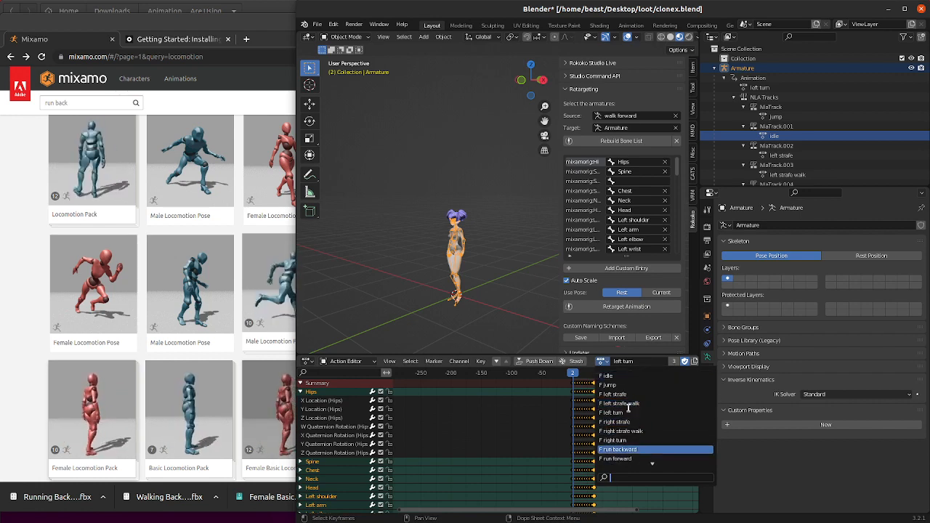
left_click(607, 441)
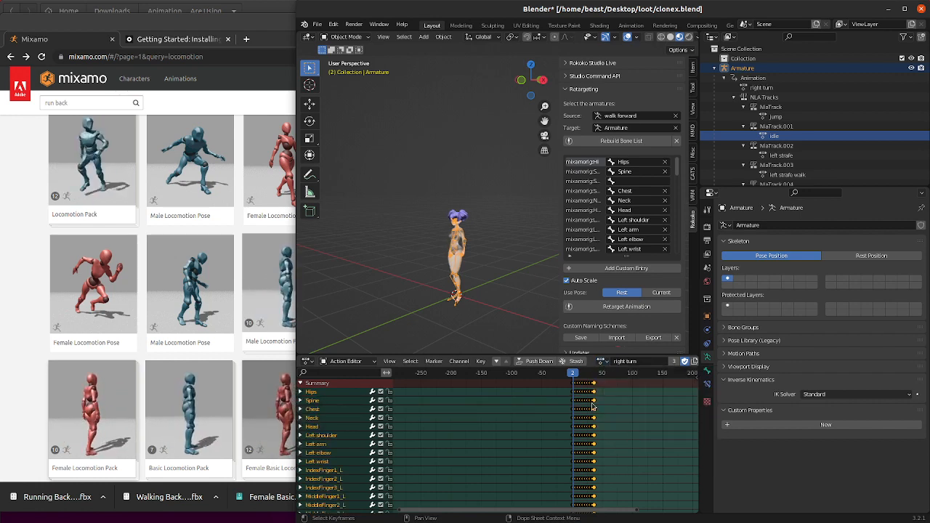
- Expand the Hips and Spine channels of the right turn action and examine their location and rotation keyframes
scroll(592, 407, "up", 15)
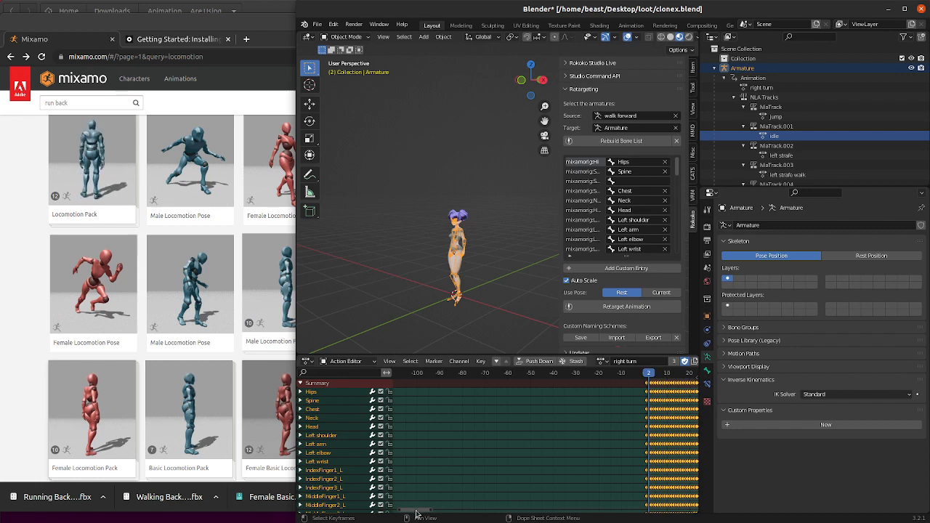
left_click_drag(416, 512, 481, 511)
left_click(300, 392)
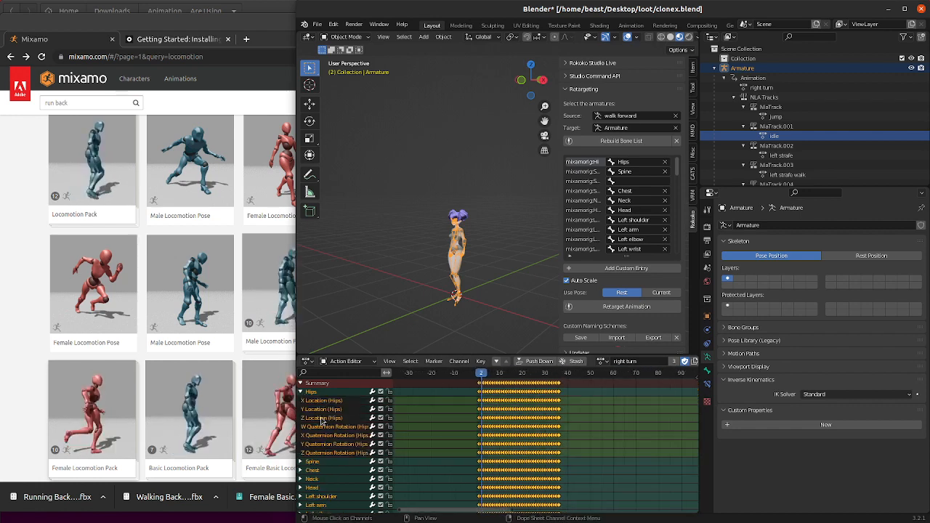
left_click(311, 461)
left_click(301, 462)
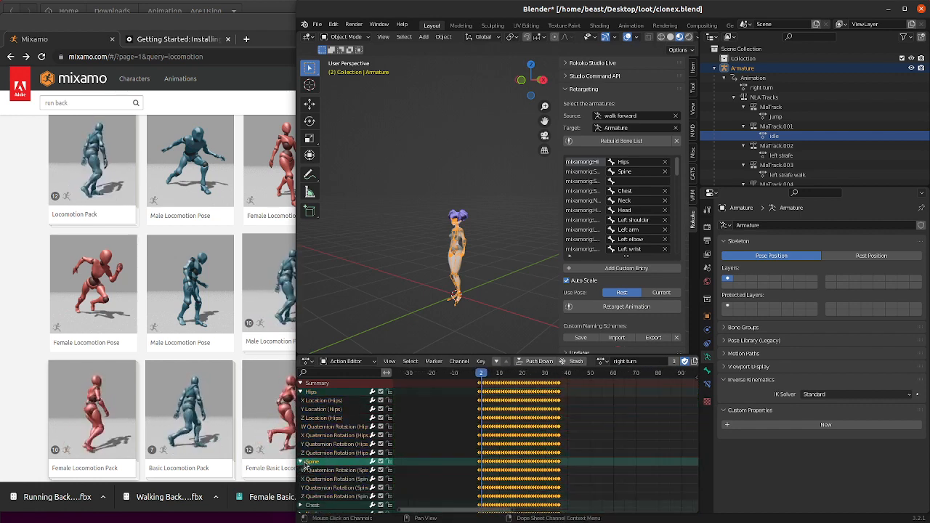
scroll(305, 465, "down", 2)
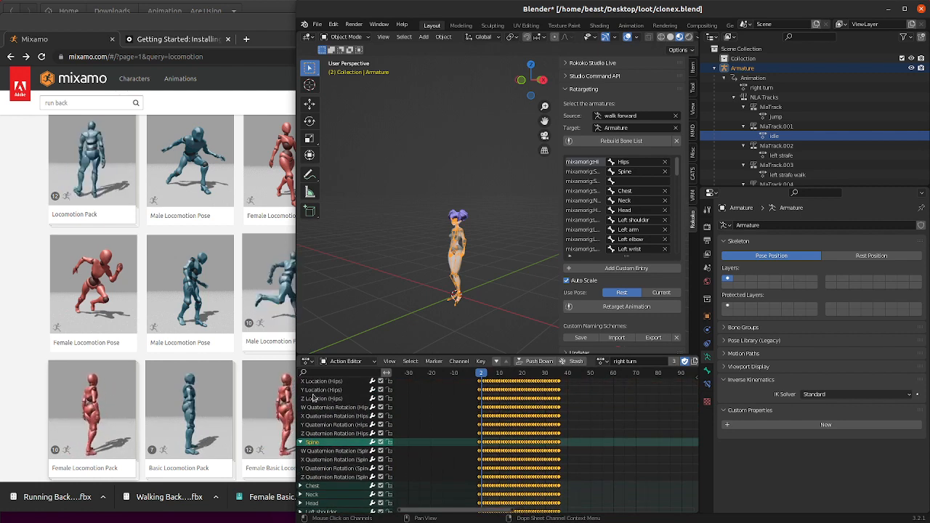
scroll(491, 400, "up", 4)
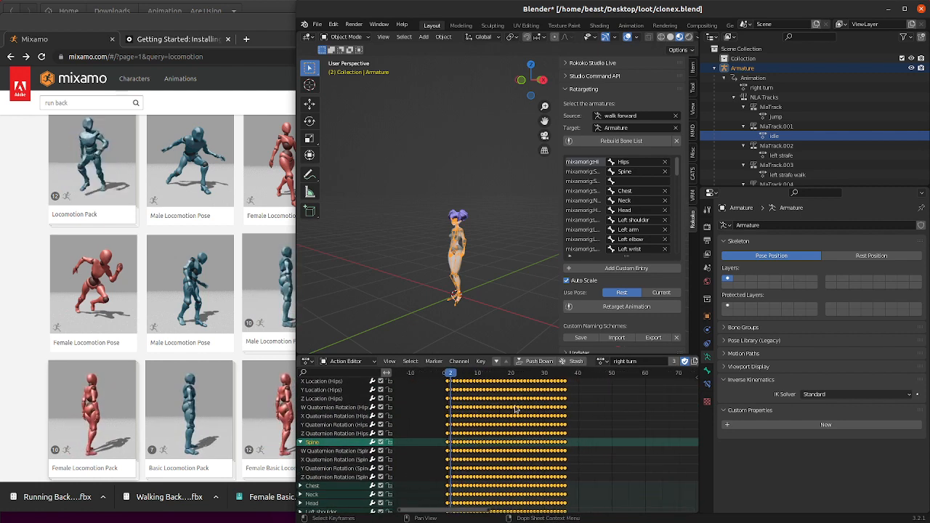
- Load the walk forward action on the armature in the Action Editor
left_click(335, 399)
left_click(603, 361)
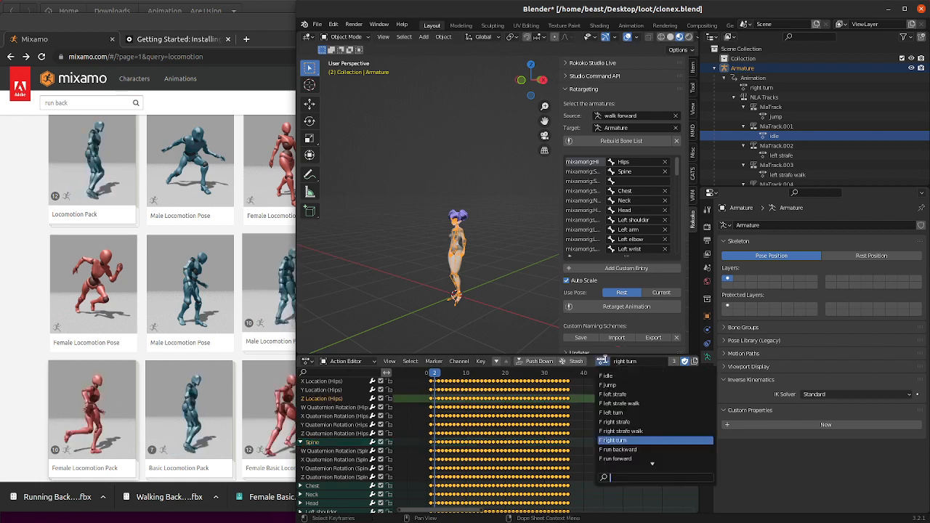
scroll(656, 443, "down", 5)
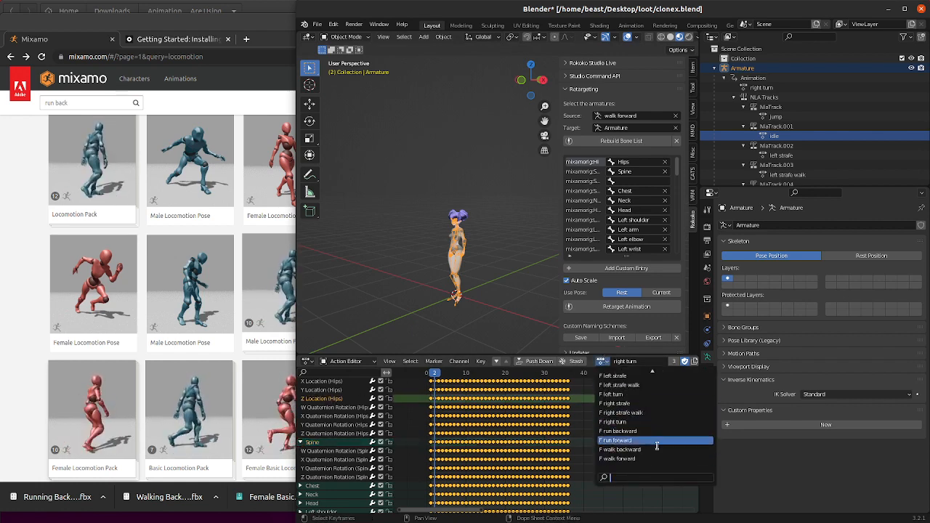
scroll(644, 422, "up", 11)
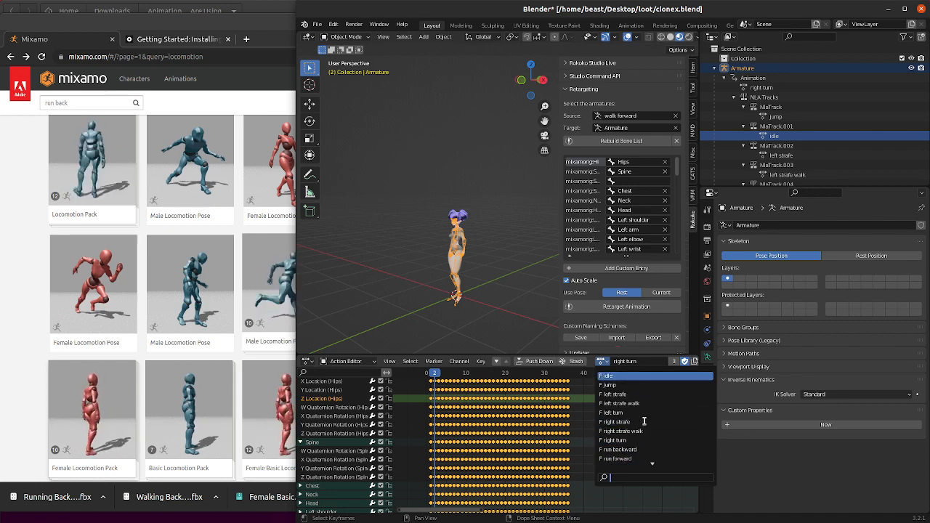
scroll(639, 450, "down", 2)
left_click(628, 453)
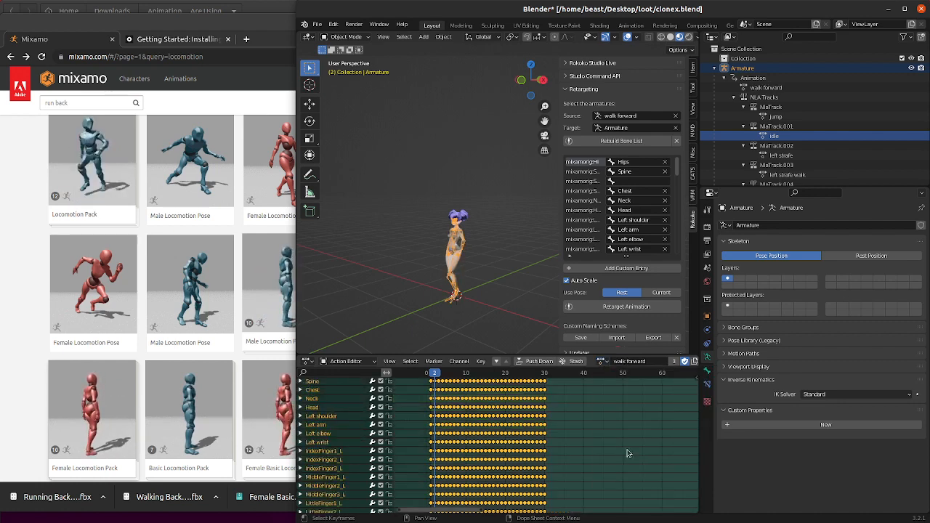
- Scrub through the walk forward action, return to frame 0, and examine where its first keyframes sit
left_click_drag(433, 374, 541, 376)
left_click(426, 375)
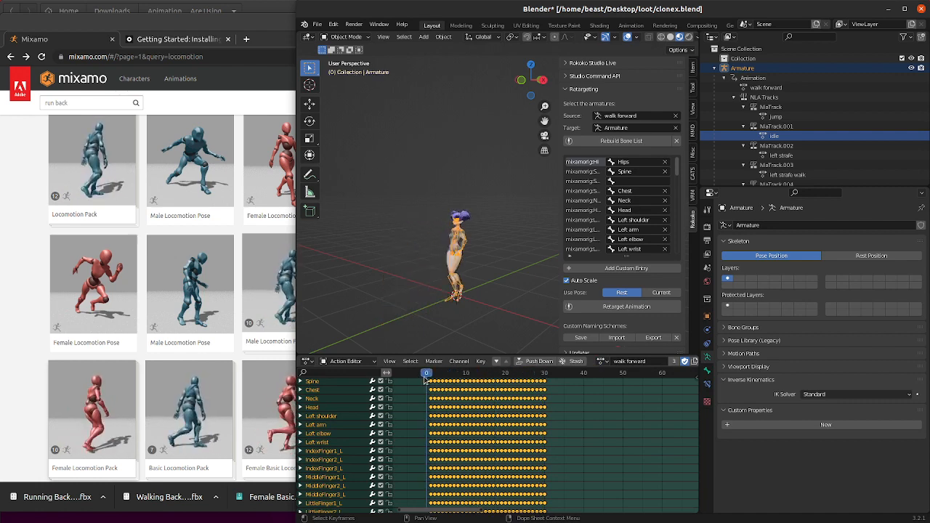
left_click_drag(436, 510, 409, 507)
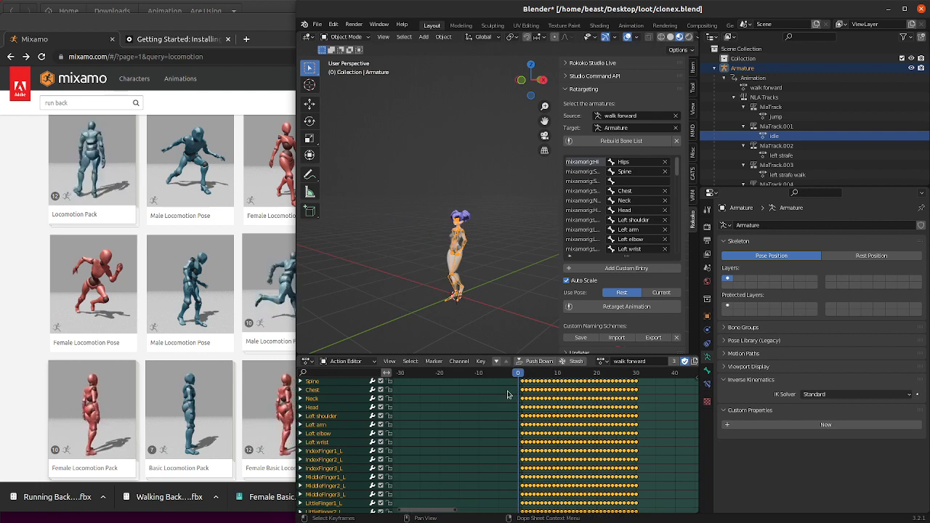
scroll(507, 394, "up", 6)
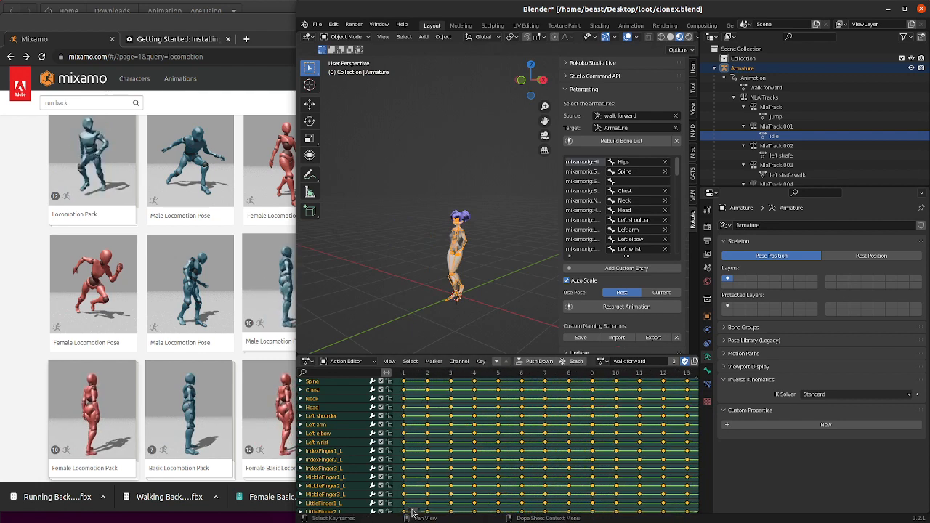
left_click_drag(409, 514, 406, 515)
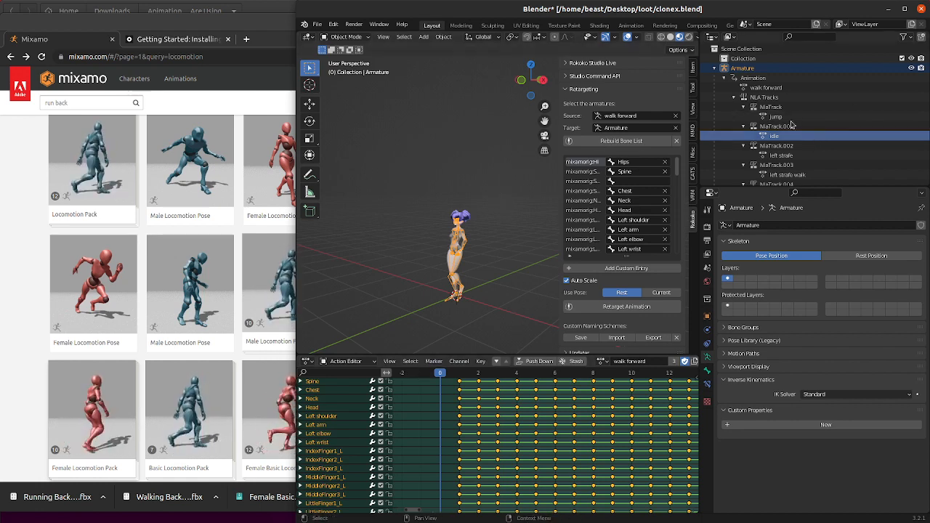
- Switch the animation editor to Nonlinear Animation and enlarge its area so all the armature's NLA tracks fit
left_click(308, 362)
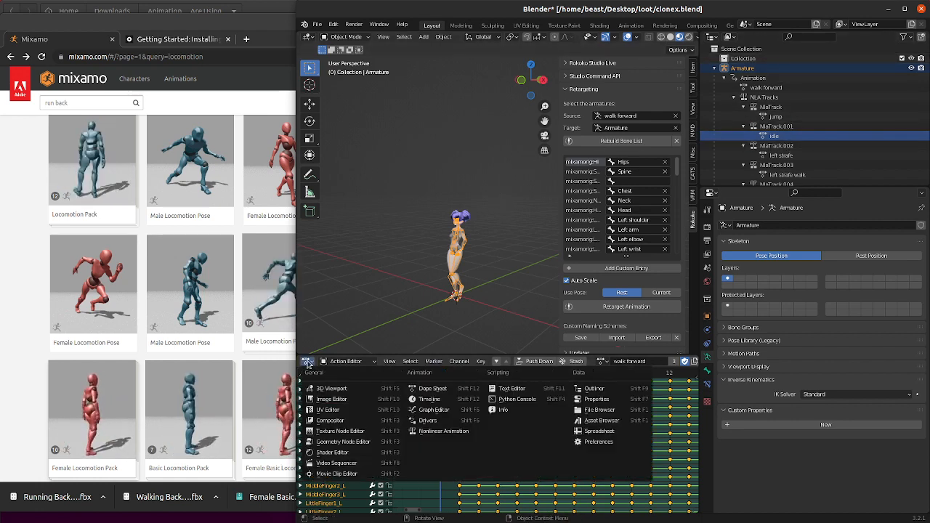
left_click(348, 361)
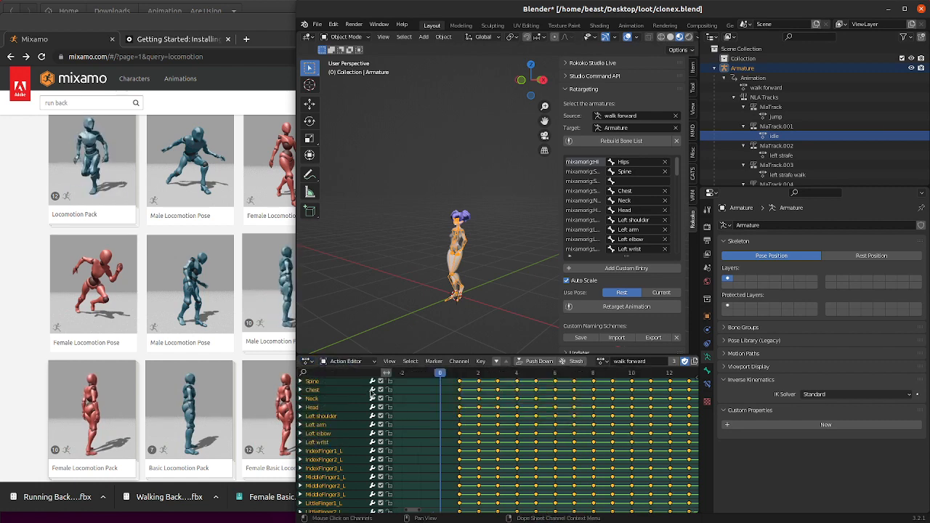
left_click(359, 362)
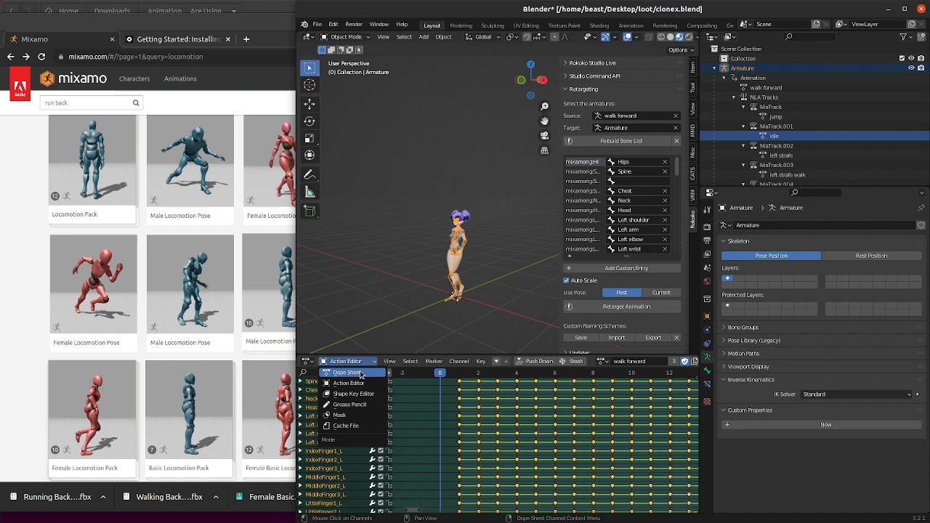
left_click(307, 361)
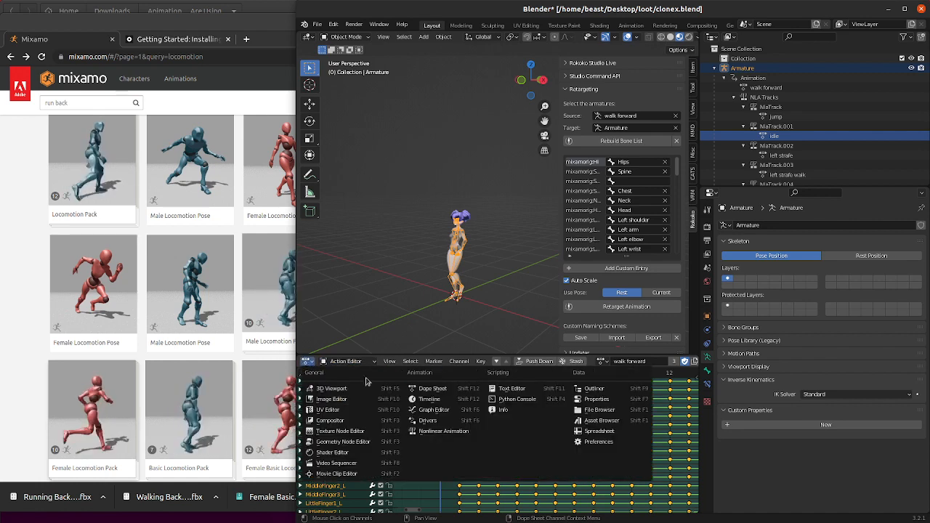
left_click(440, 432)
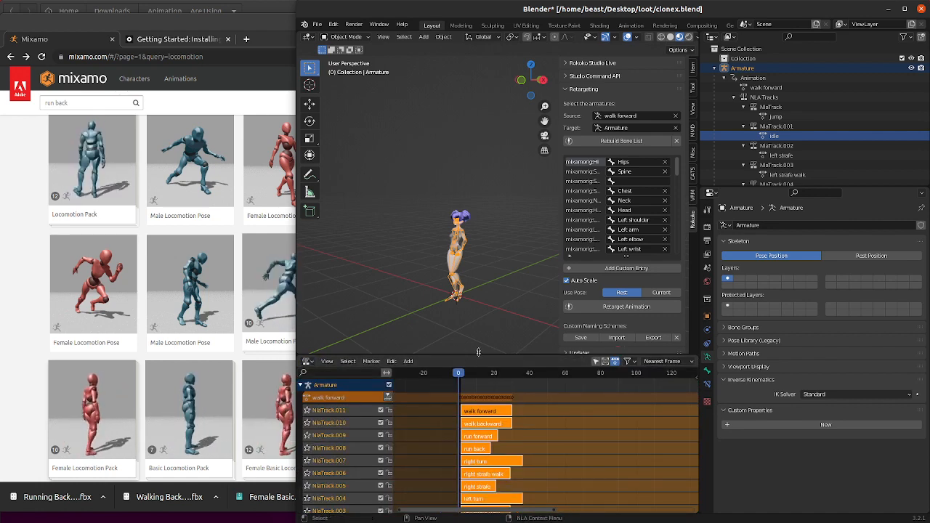
left_click_drag(478, 353, 484, 198)
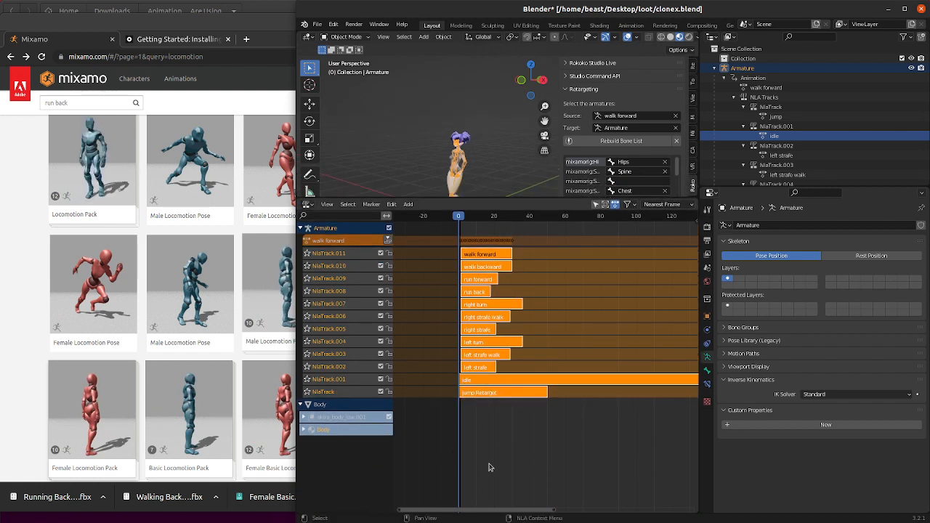
- Try to shift the ten strips from left strafe up through walk forward so they all start at frame 0
left_click(481, 426)
scroll(509, 472, "up", 5)
left_click_drag(476, 511, 409, 521)
scroll(448, 348, "up", 9)
left_click(476, 370)
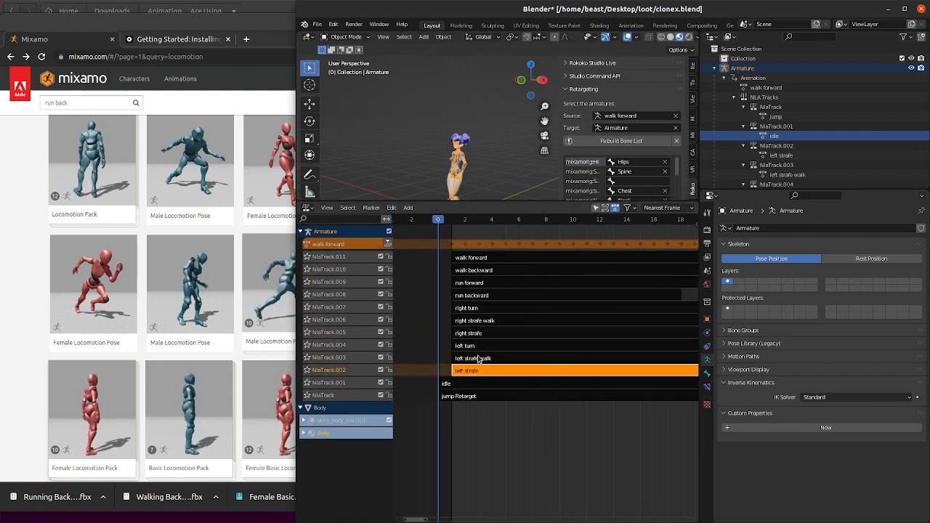
left_click(480, 359, "shift")
left_click(480, 346, "shift")
left_click(479, 333, "shift")
left_click(480, 320, "shift")
left_click(481, 308, "shift")
left_click(482, 295, "shift")
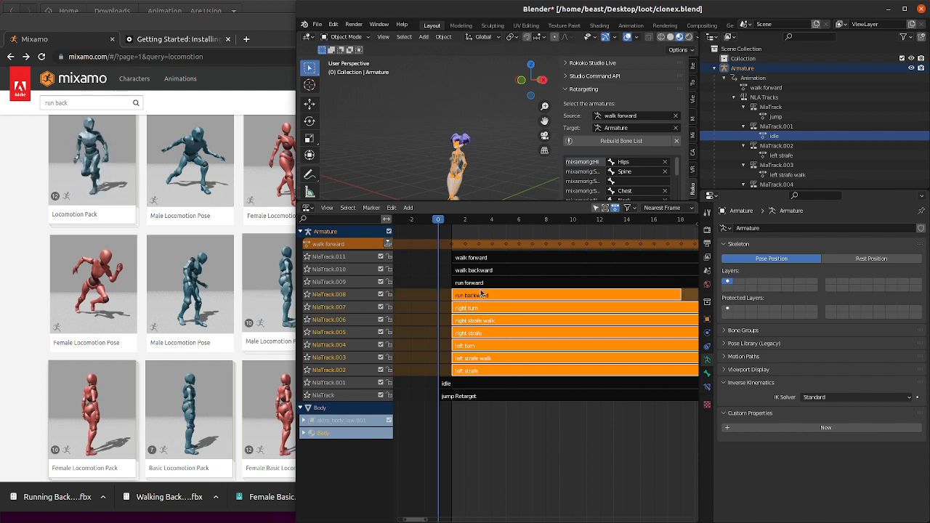
left_click(482, 295, "shift")
left_click(482, 295, "shift")
left_click(482, 283, "shift")
left_click(484, 269, "shift")
left_click(484, 257, "shift")
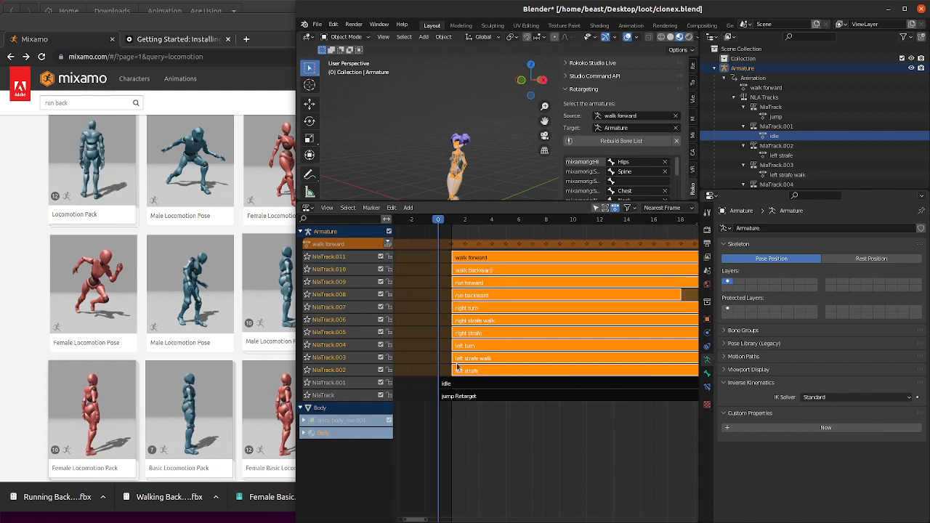
left_click_drag(468, 373, 450, 375)
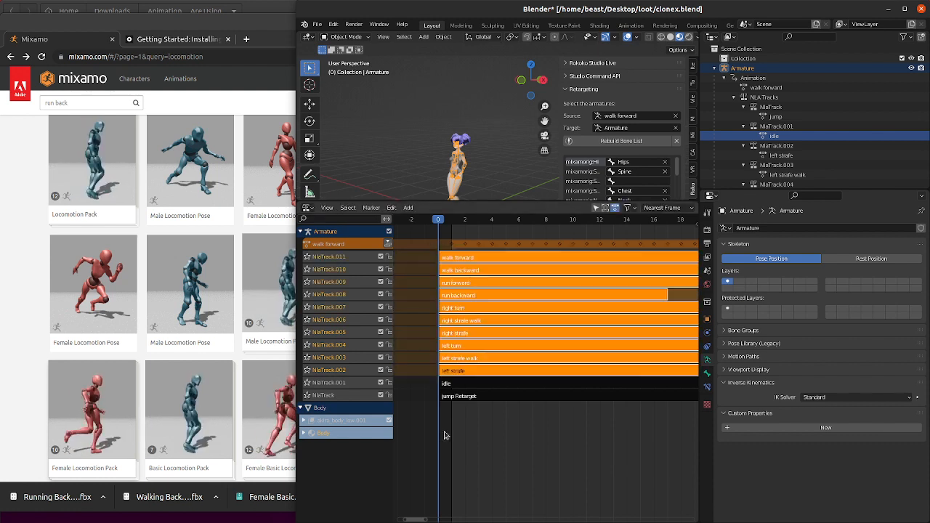
scroll(455, 298, "down", 4)
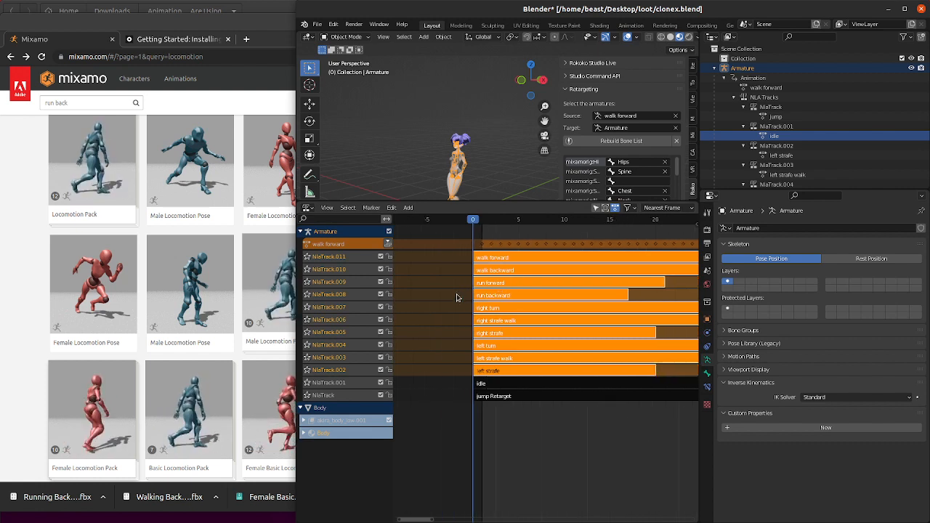
scroll(456, 297, "down", 2)
scroll(468, 297, "up", 5)
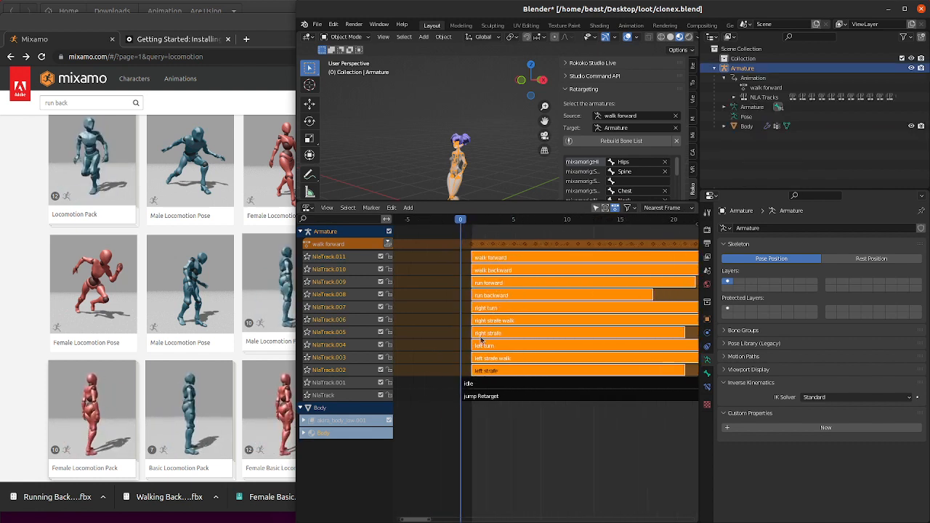
- Deselect all strips and rename NlaTrack.011 and NlaTrack.010 to "walk forward" and "walk backward" to match their strips
left_click(497, 470)
scroll(464, 438, "up", 4)
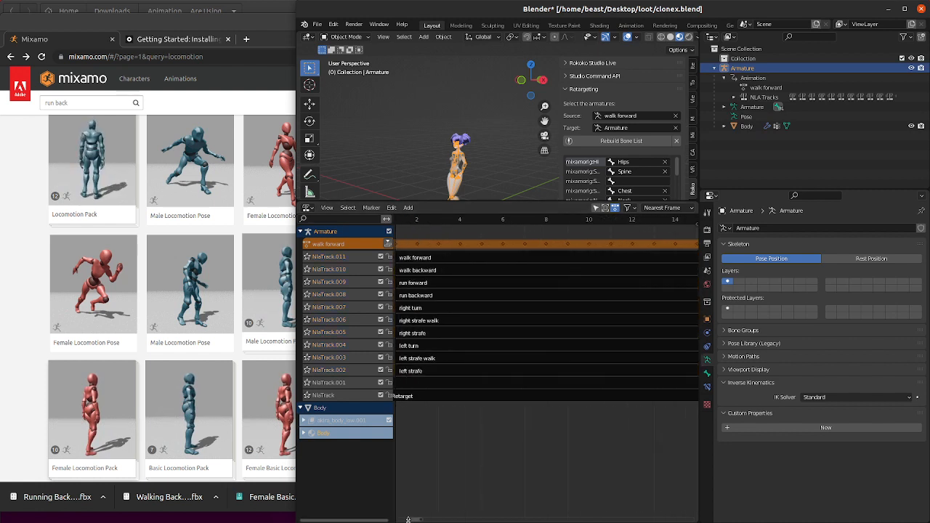
left_click_drag(412, 520, 407, 520)
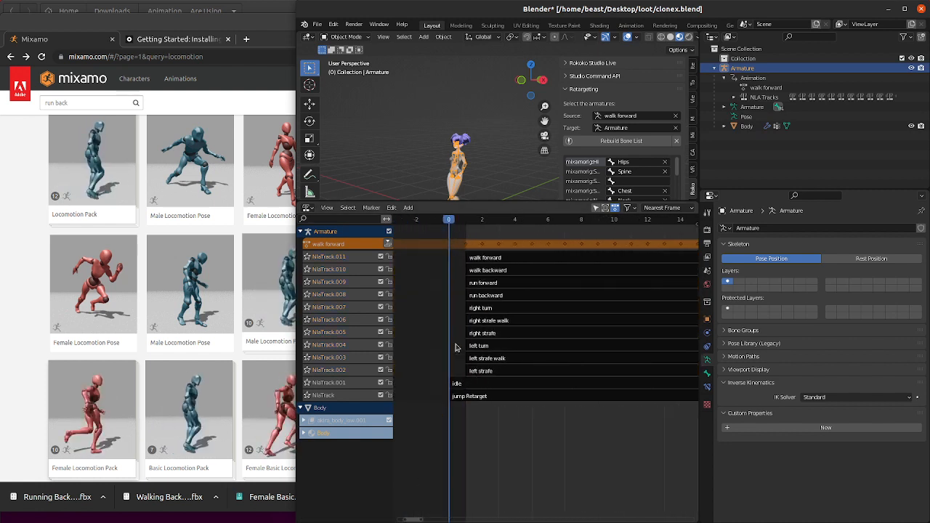
double_click(345, 257)
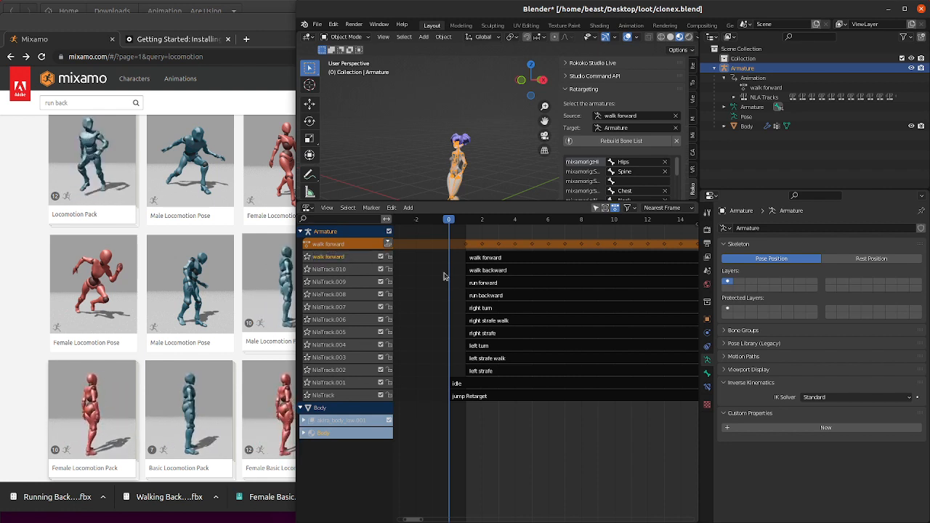
left_click(485, 270)
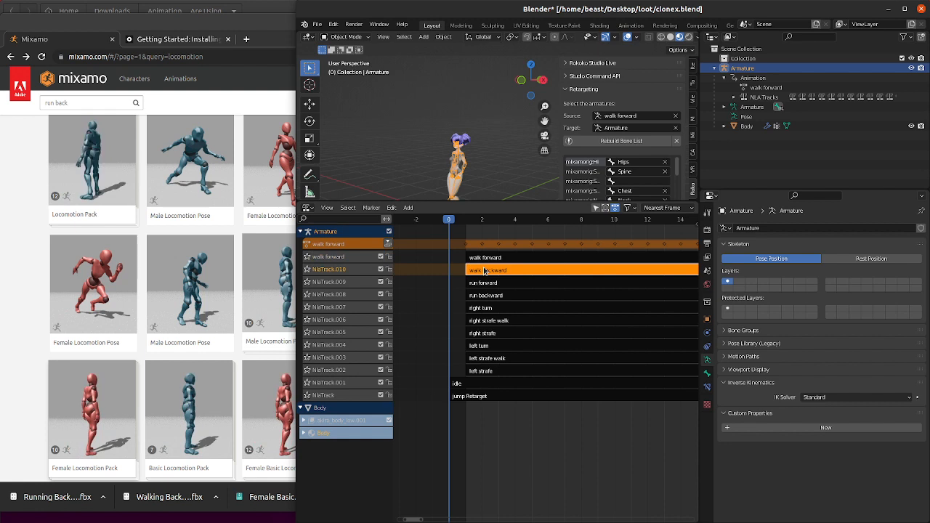
left_click(327, 269)
type("walk backward")
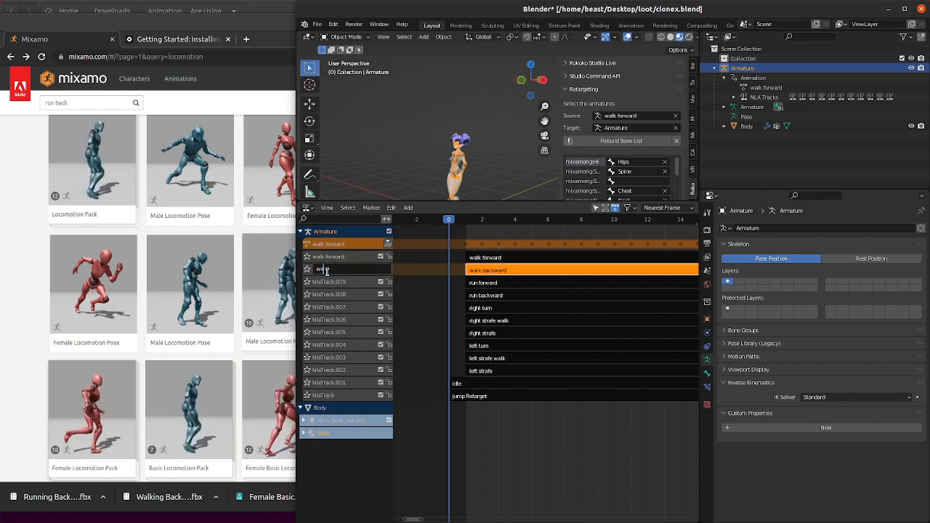
key("Return")
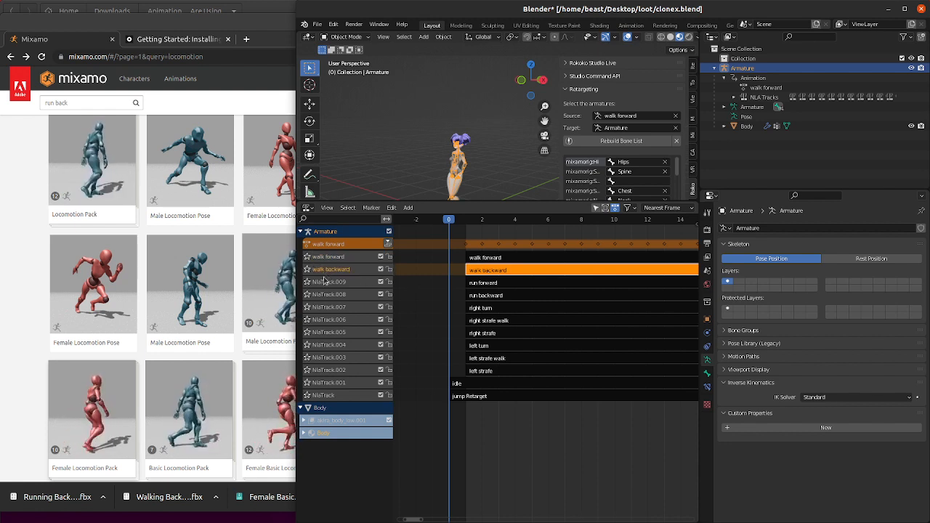
- Rename NlaTrack.009, NlaTrack.008 and NlaTrack.007 to "run forward", "run backward" and "right turn"
double_click(324, 281)
key("BackSpace")
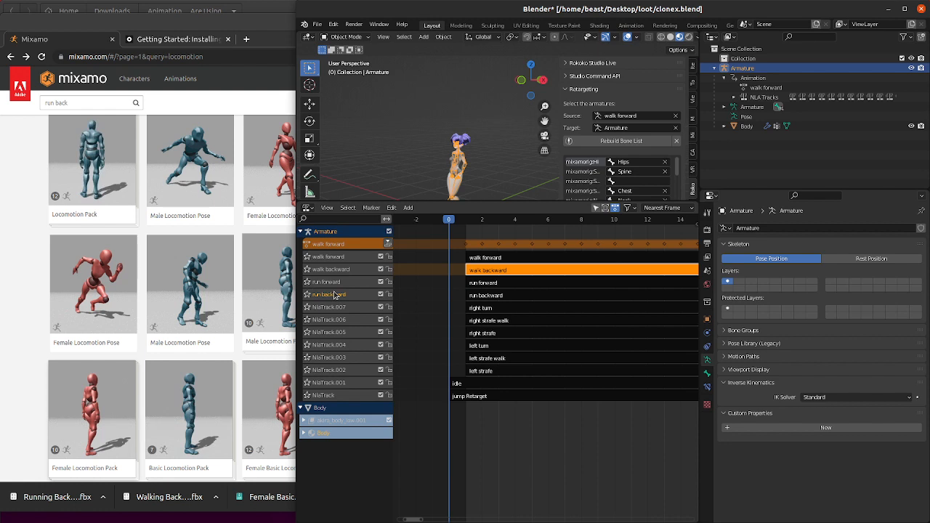
type("right turn")
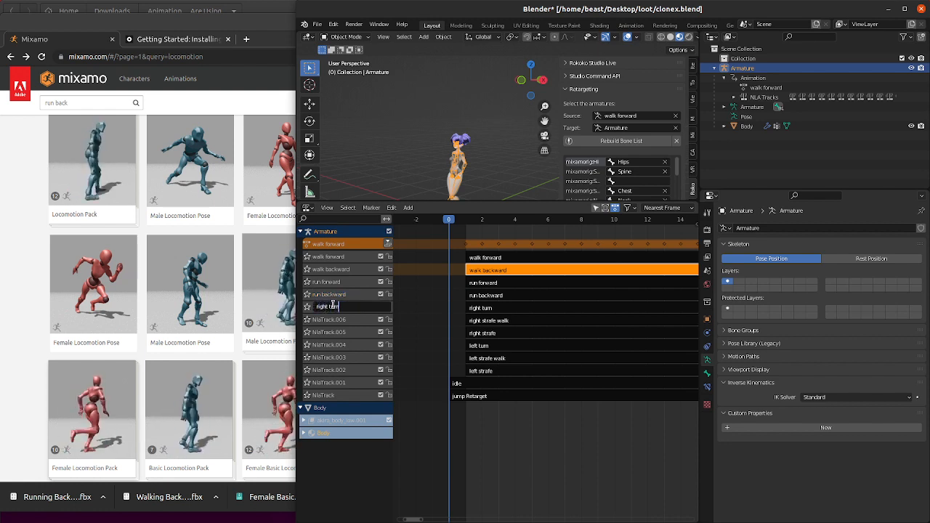
key("Return")
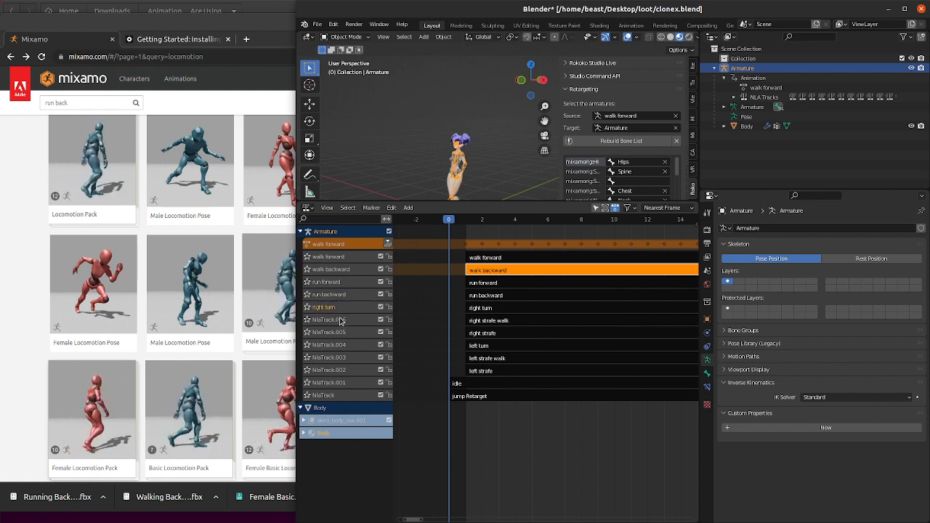
- Rename NlaTrack.006 to "right stafe walk" and NlaTrack.005 to "right strafe"
double_click(340, 320)
type("right strafe")
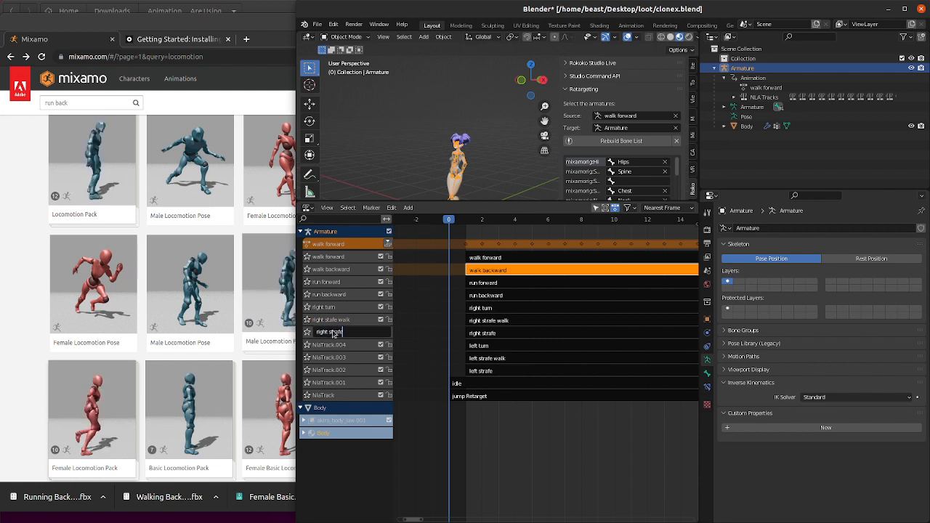
key("Return")
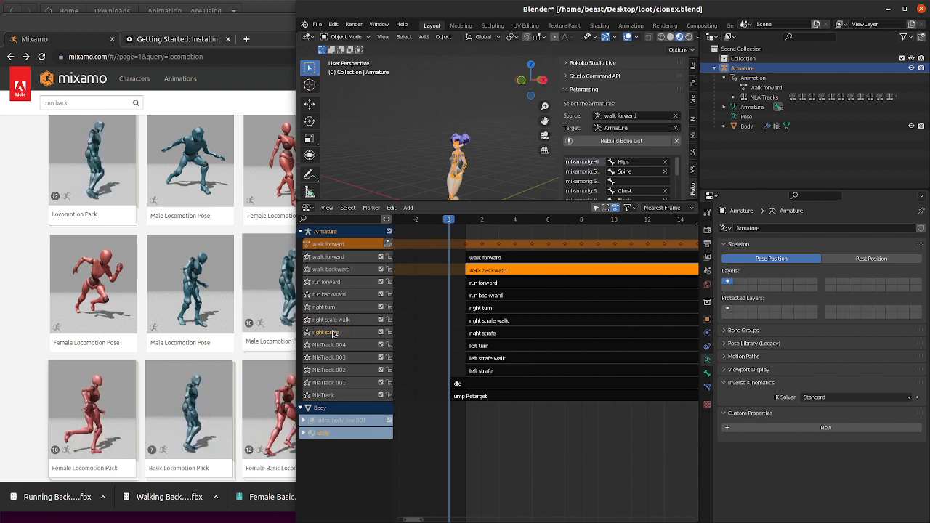
- Rename NlaTrack.004, NlaTrack.003 and NlaTrack.002 to "left turn", "left strafe walk" and "left strafe"
double_click(336, 345)
type("left turn")
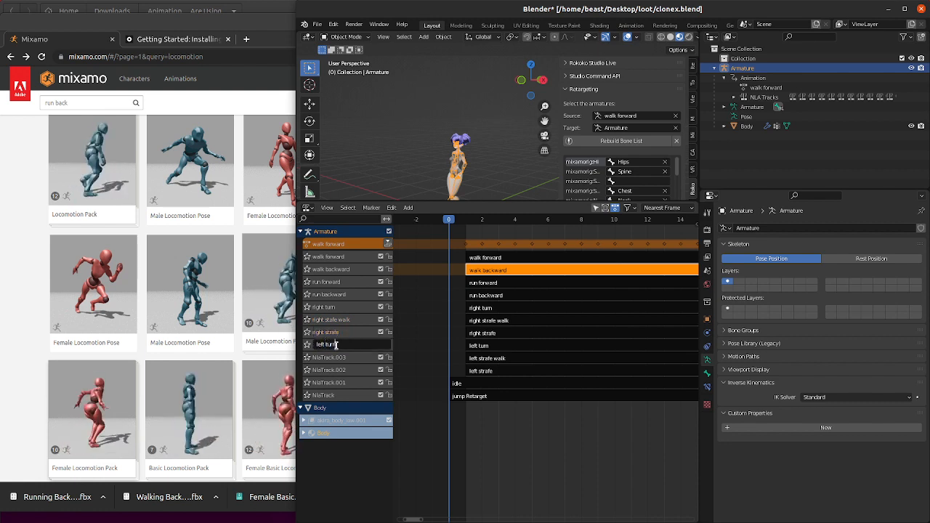
key("Return")
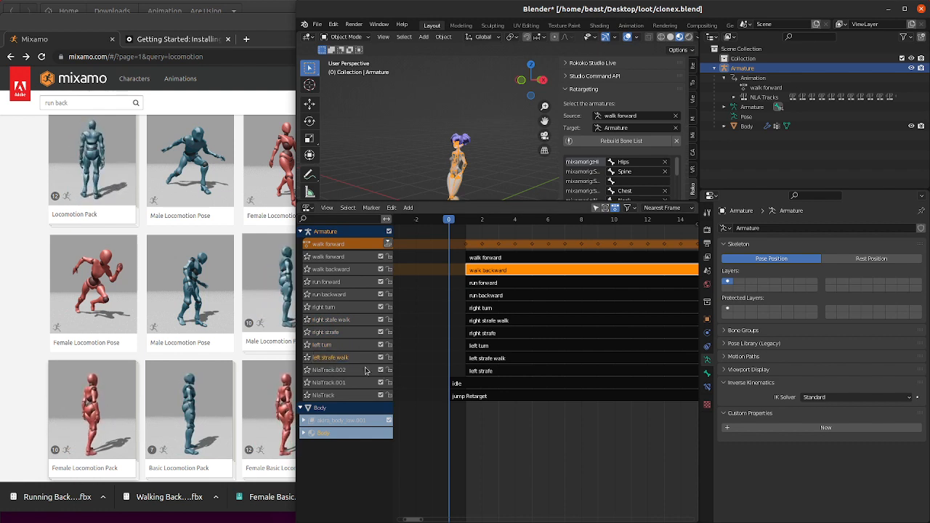
type("left strafe")
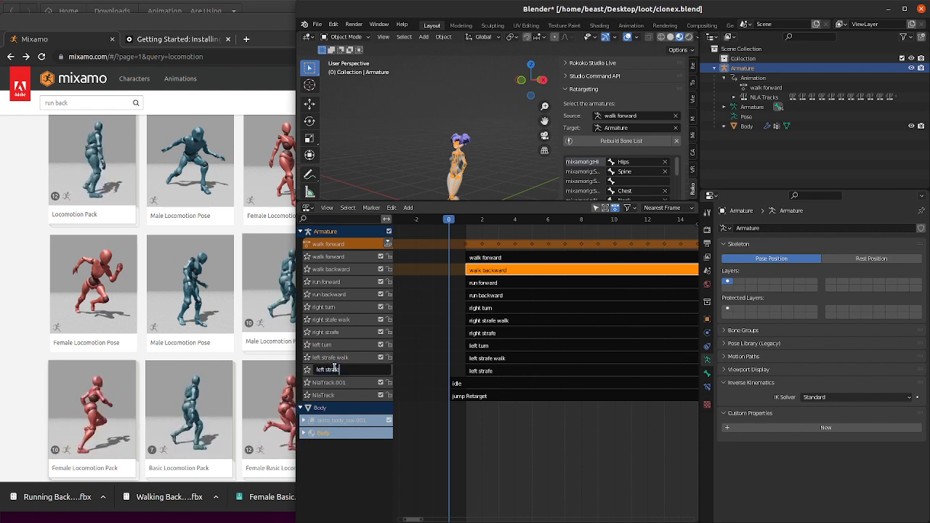
key("Return")
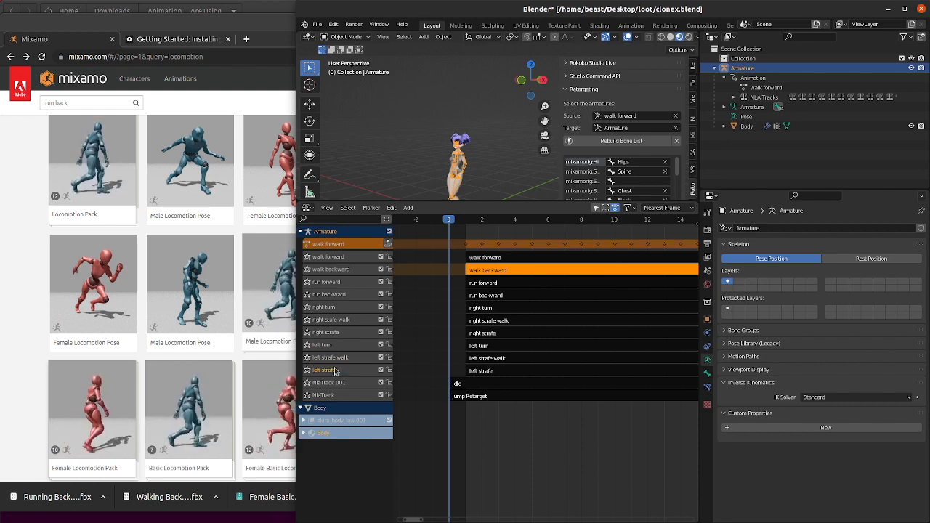
- Rename NlaTrack.001 to "idle" and NlaTrack to "jump" to match their strips
double_click(334, 382)
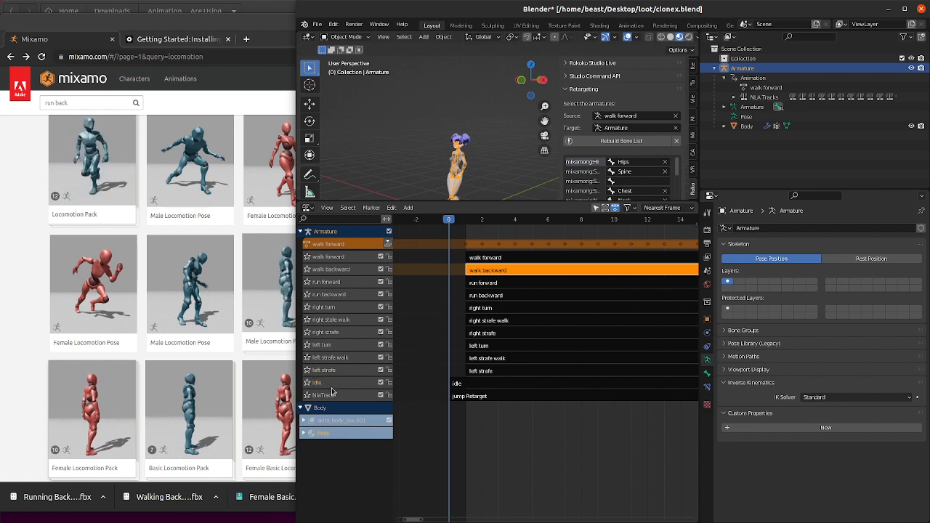
left_click(516, 398)
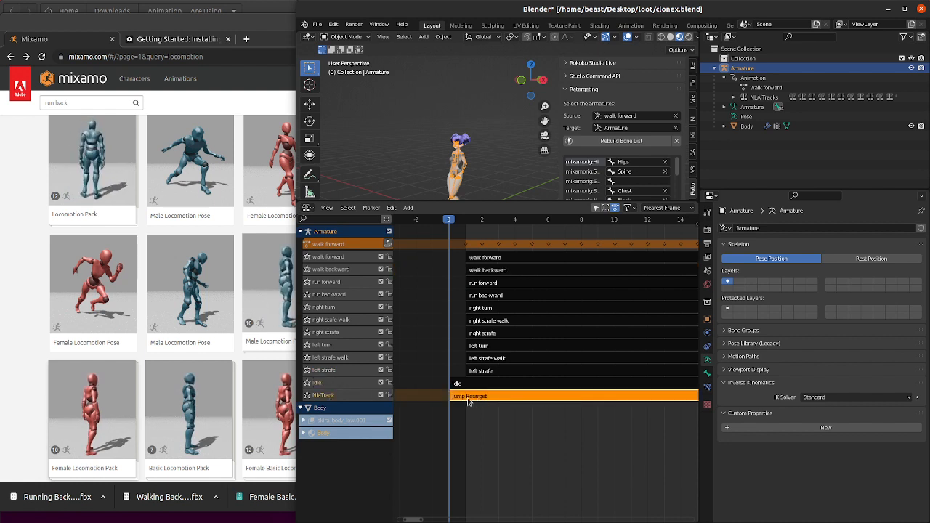
double_click(324, 396)
key("BackSpace")
type("ju")
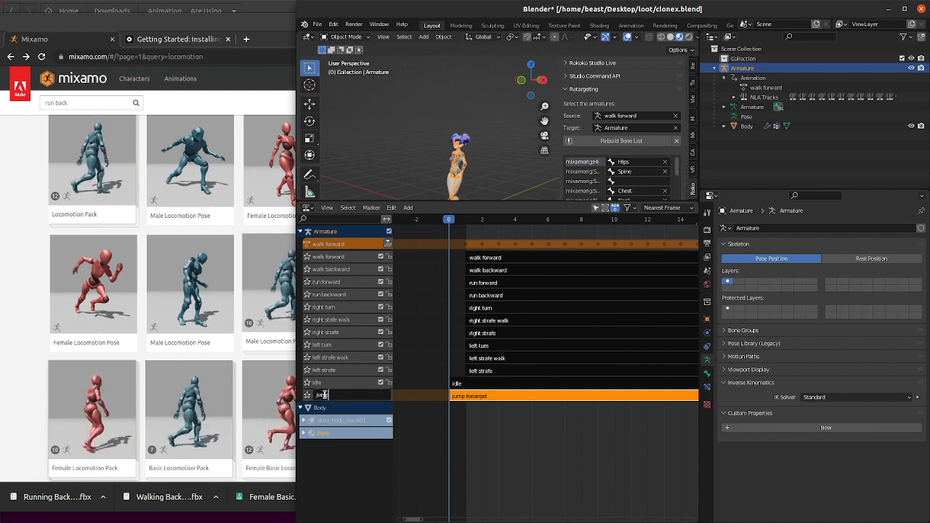
type("mp")
key("Return")
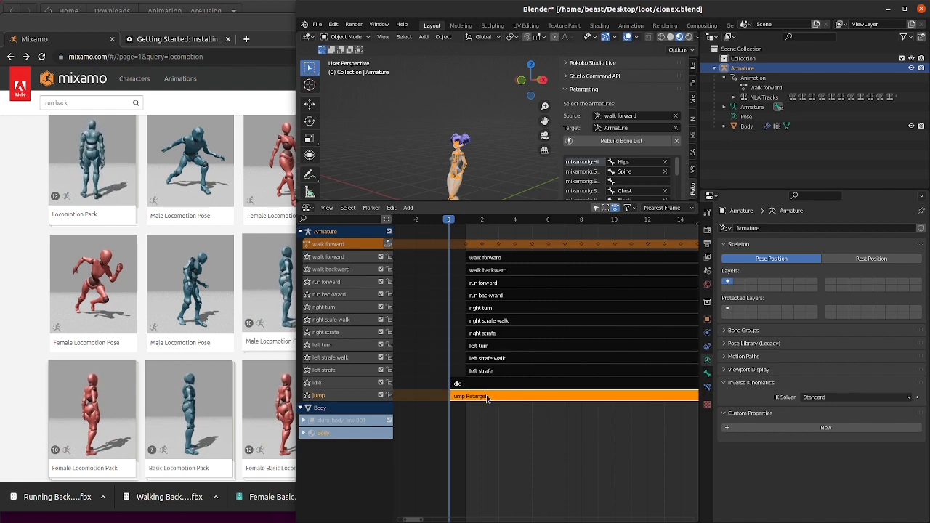
- Review the armature's NLA tracks in the outliner and select the action inside the jump track
left_click(734, 97)
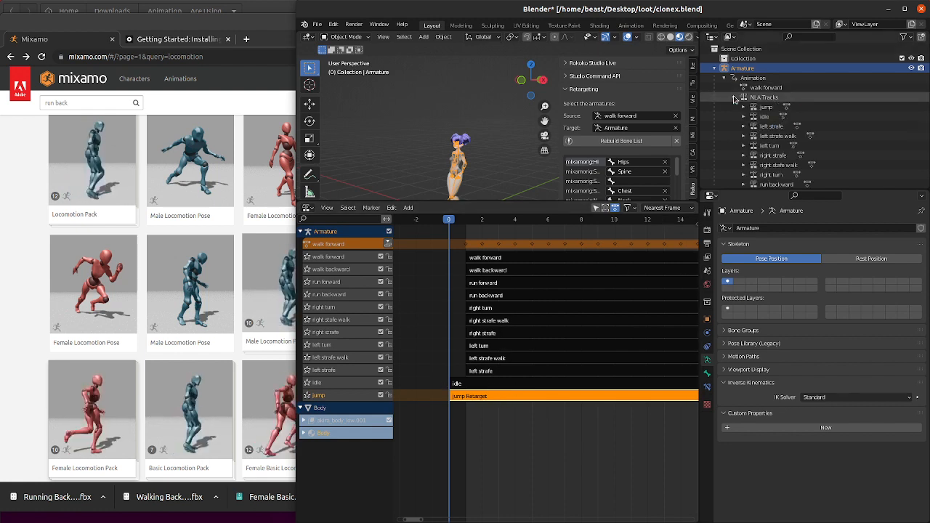
scroll(775, 126, "down", 3)
scroll(760, 109, "up", 2)
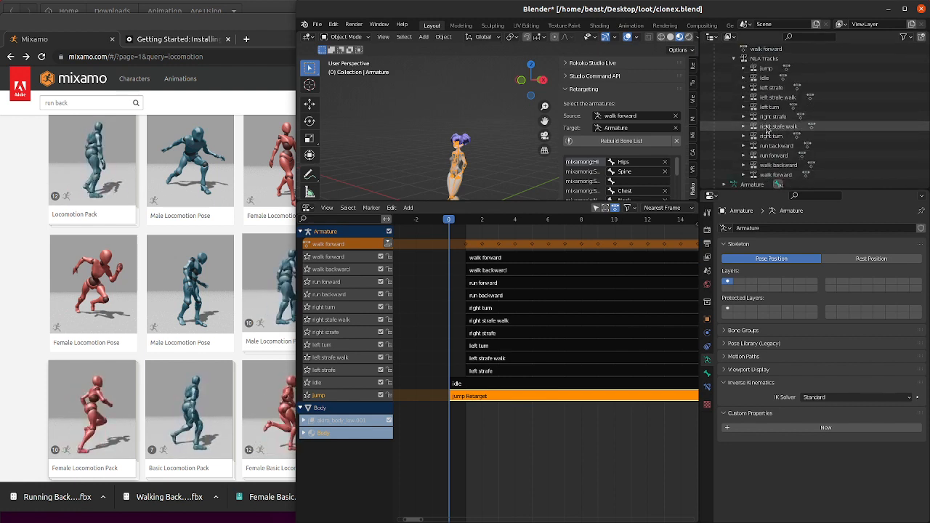
left_click(744, 68)
left_click(785, 78)
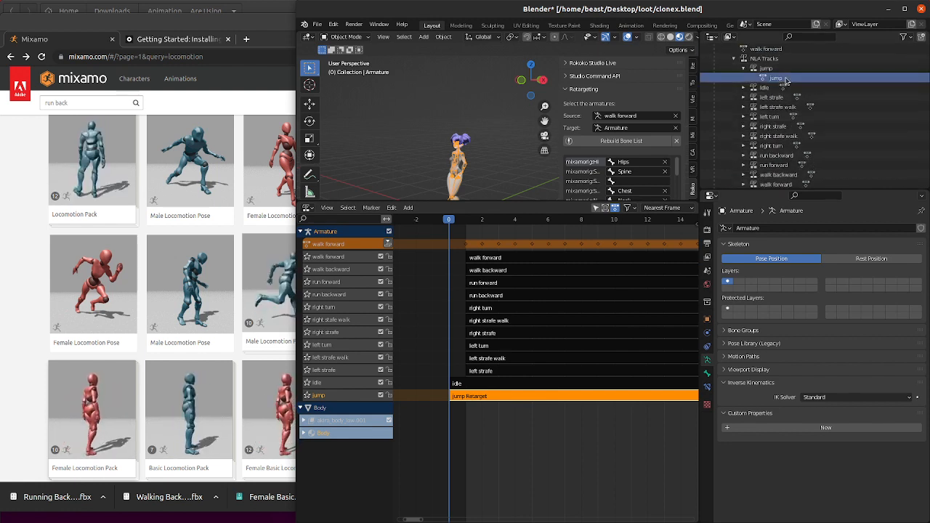
left_click_drag(771, 85, 485, 418)
right_click(466, 402)
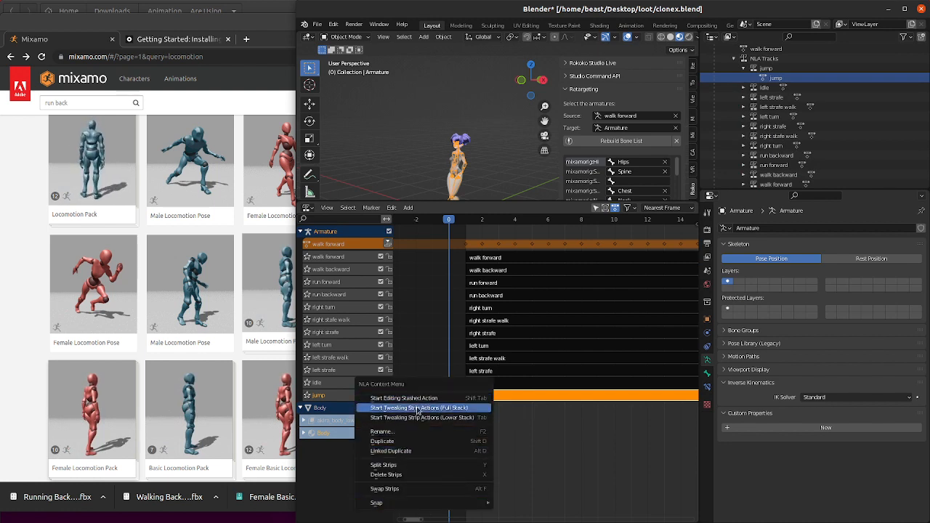
left_click(455, 399)
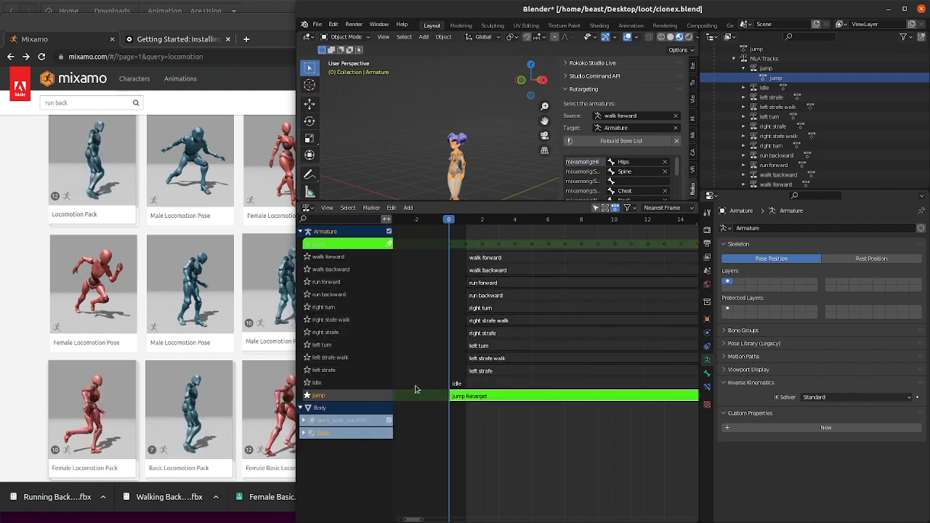
key("Tab")
right_click(467, 400)
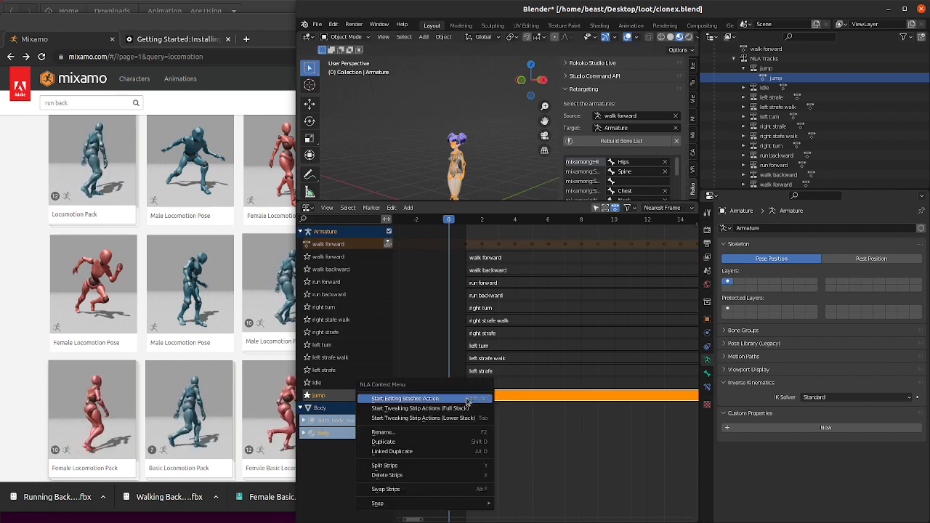
left_click(306, 397)
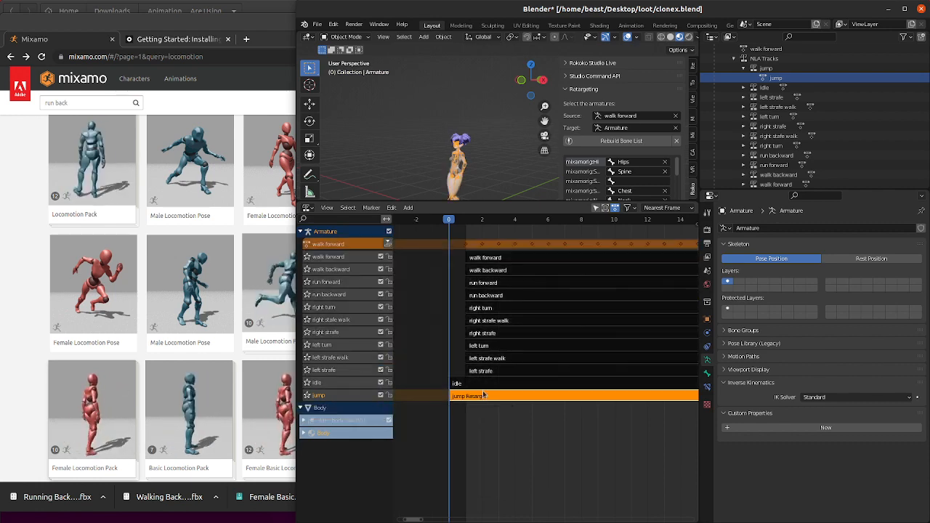
- Switch the animation area to the Dope Sheet's Action Editor and load the jump action
left_click(307, 210)
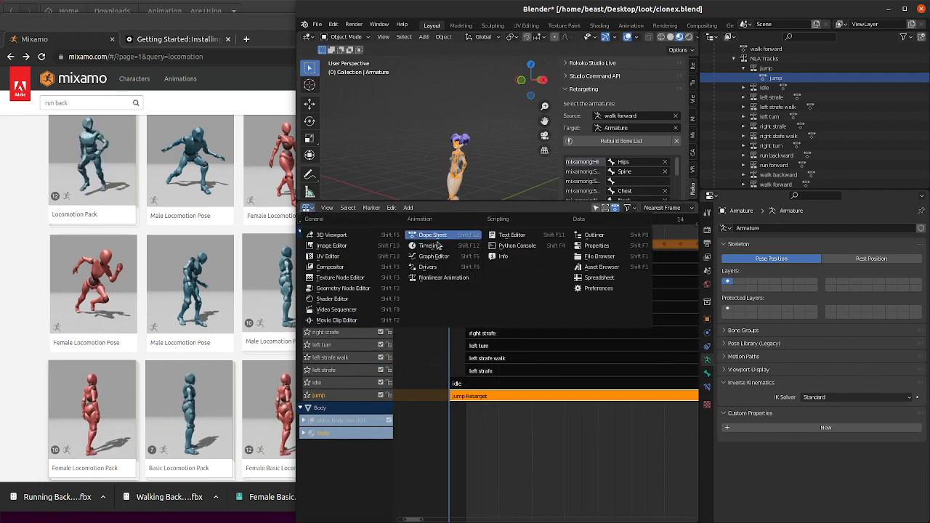
left_click(450, 236)
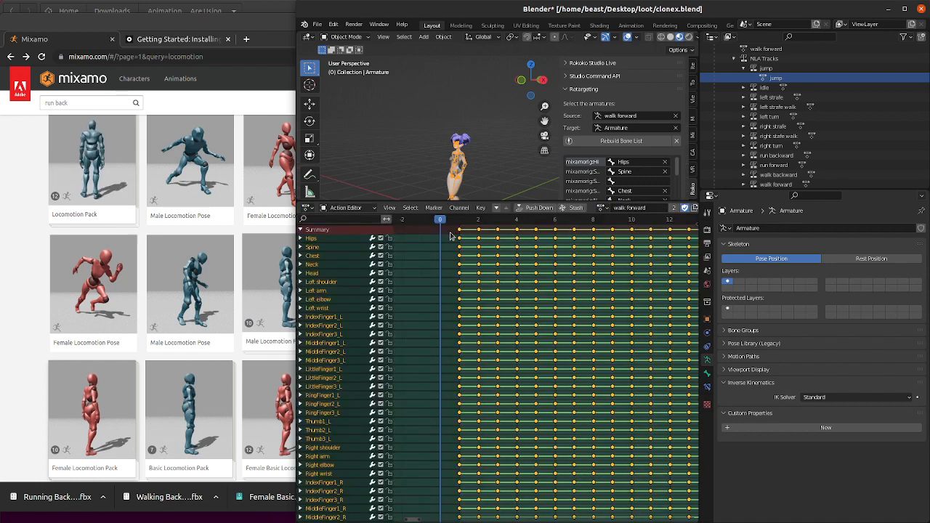
left_click(367, 208)
left_click(366, 208)
left_click(599, 208)
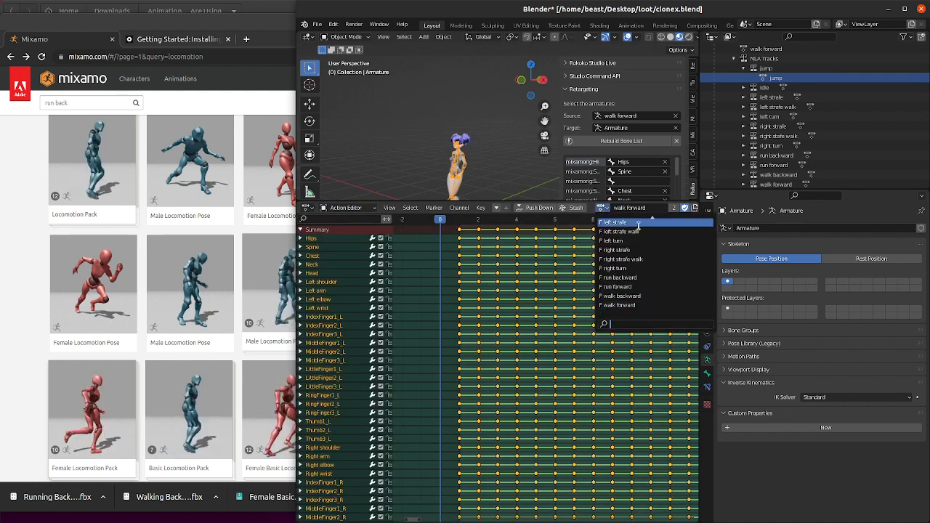
left_click(634, 232)
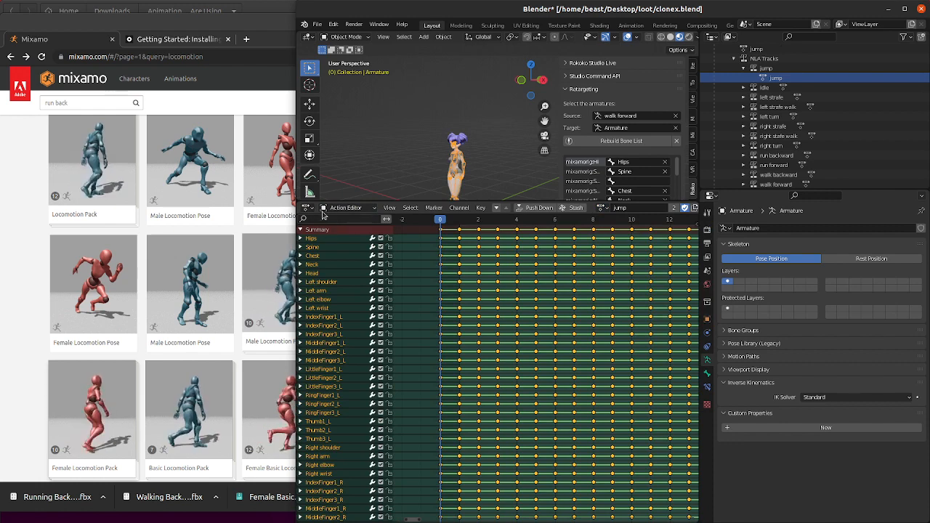
- Set the outliner's display mode to Blender File to list the file's data-blocks
scroll(763, 73, "up", 2)
left_click(746, 24)
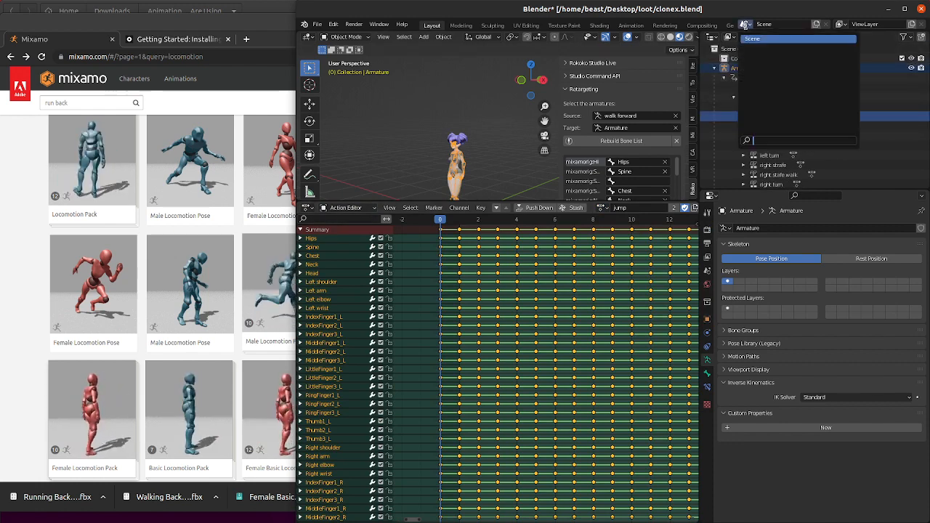
left_click(732, 37)
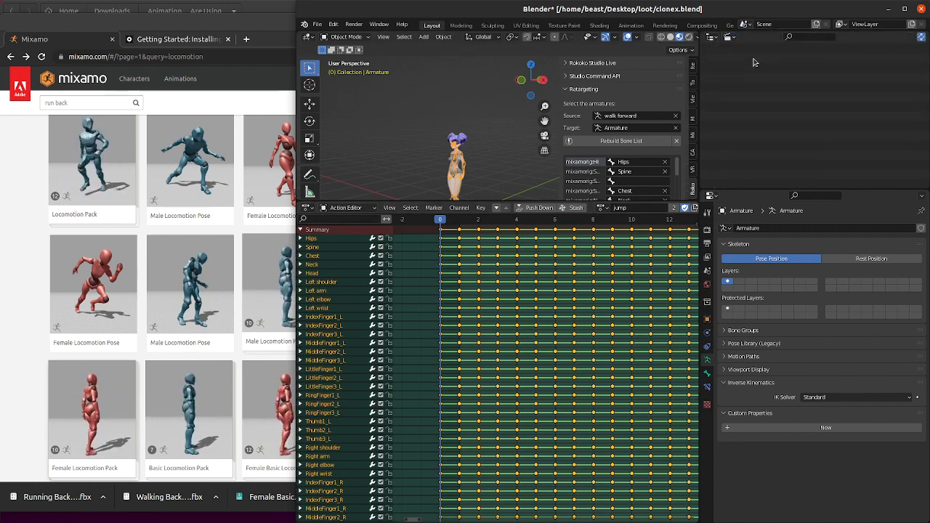
left_click(732, 37)
left_click(751, 80)
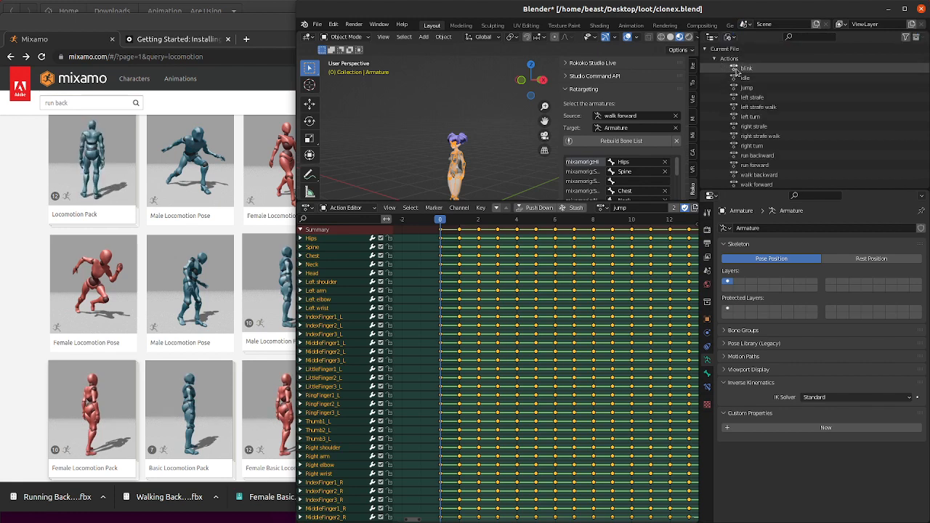
- Collapse the Actions list and examine the Armature's NLA tracks under the file's Objects
left_click(714, 58)
scroll(780, 94, "down", 5)
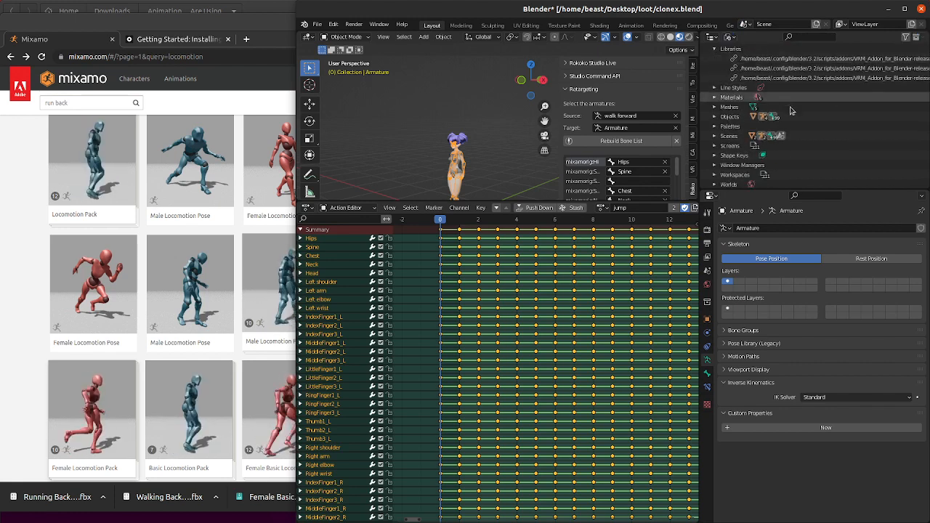
scroll(819, 86, "up", 1)
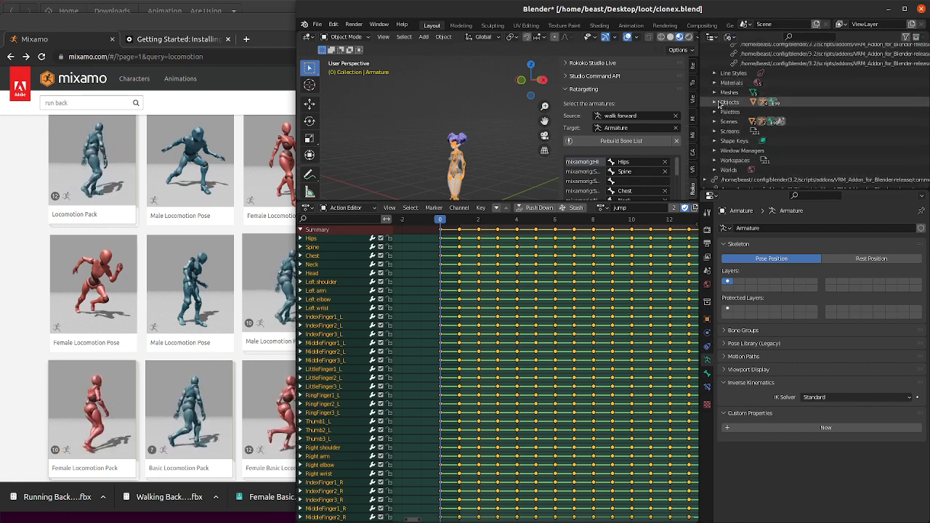
left_click(714, 102)
scroll(851, 127, "down", 4)
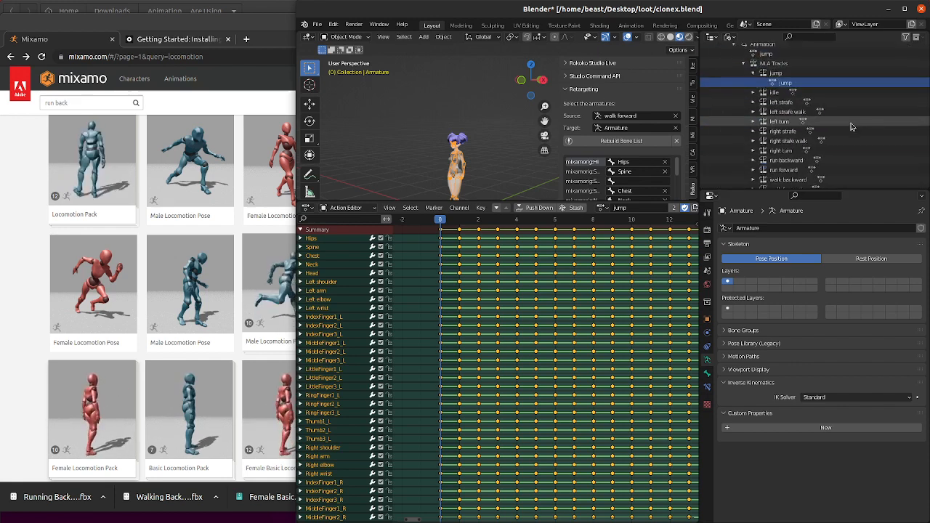
scroll(852, 127, "up", 7)
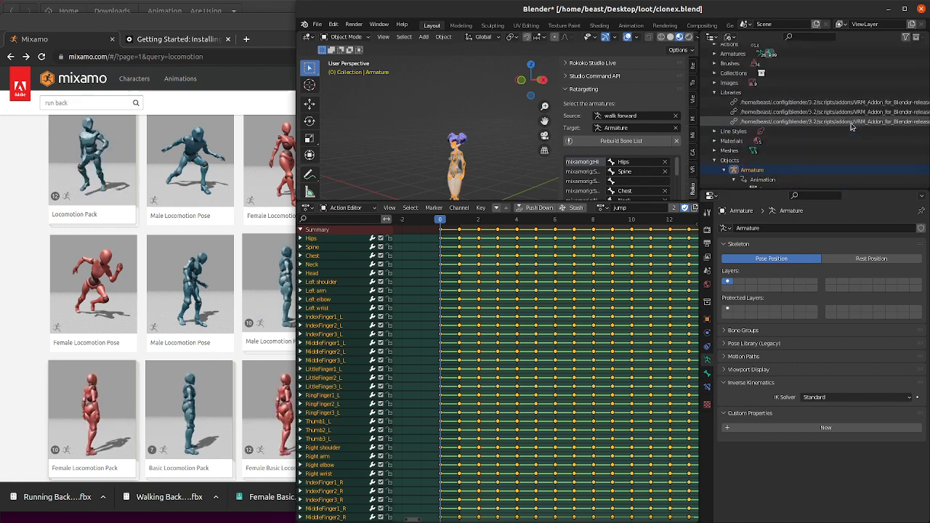
- Return to the Nonlinear Animation editor and move the walk forward strip to start at frame 0
left_click(309, 209)
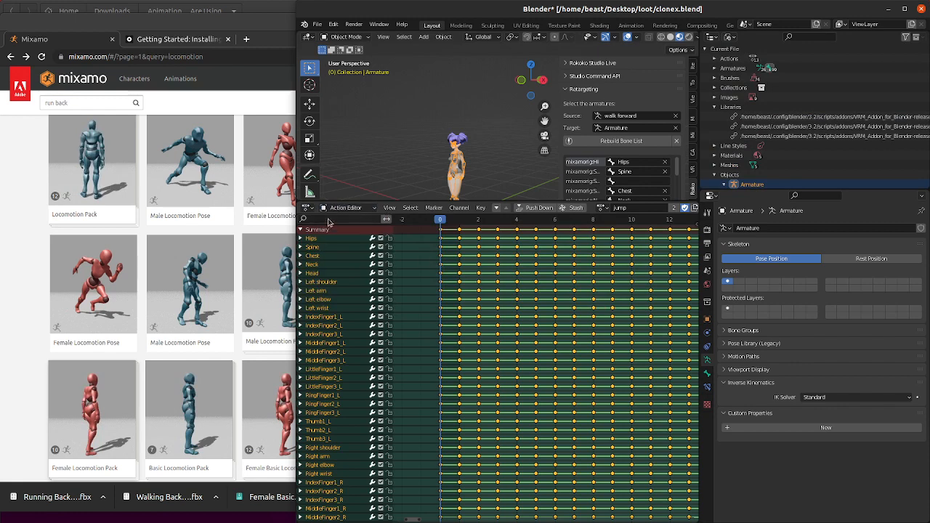
left_click(308, 209)
left_click(447, 279)
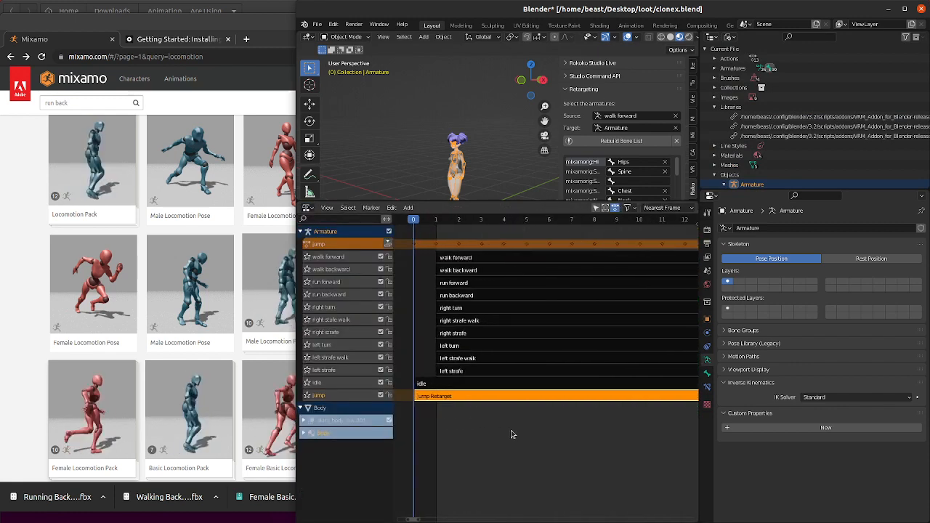
left_click(477, 371)
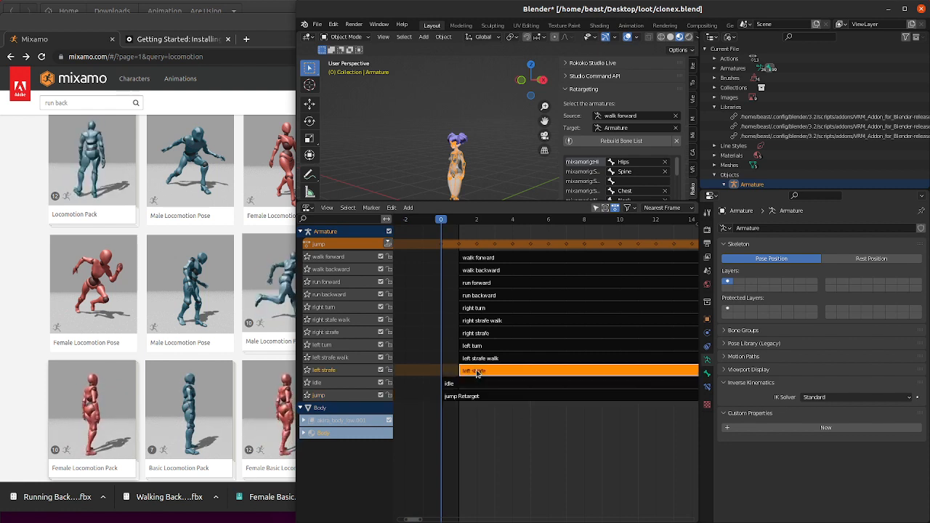
left_click(487, 259)
left_click_drag(483, 257, 462, 260)
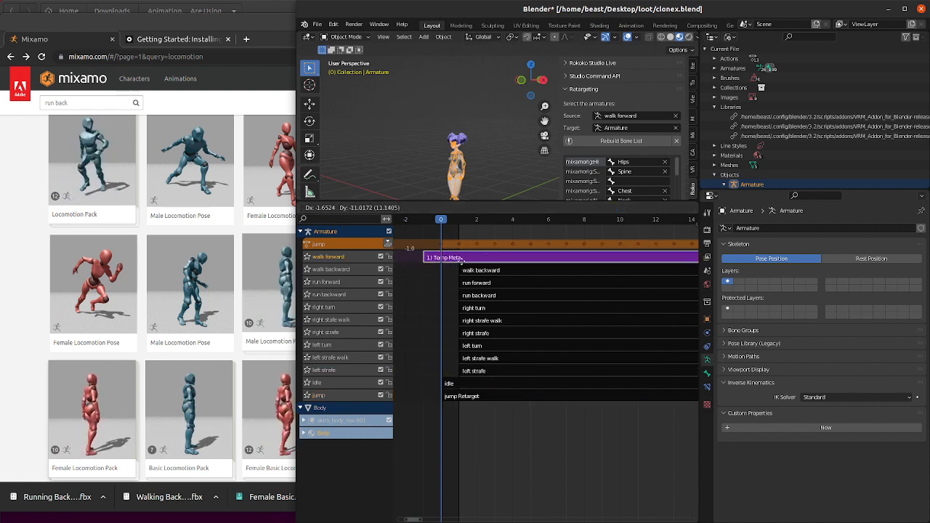
left_click(474, 261)
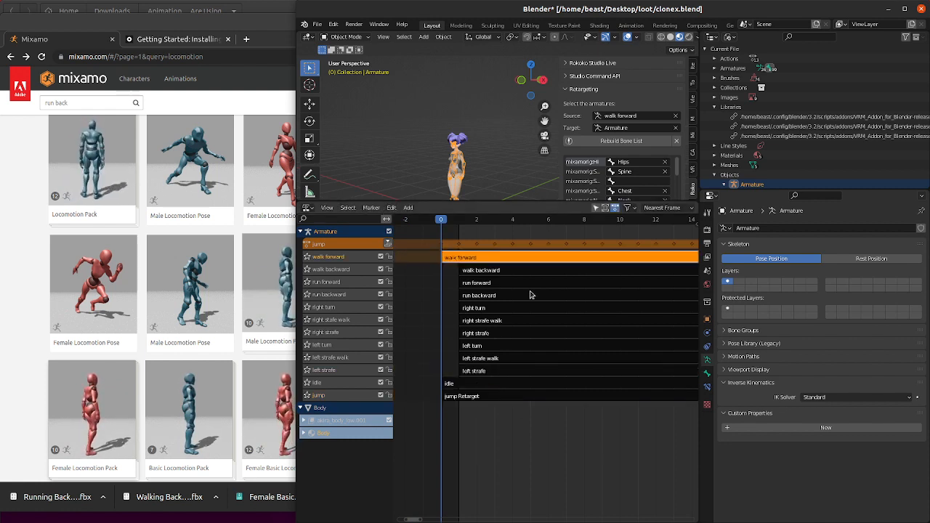
right_click(511, 257)
left_click(495, 256)
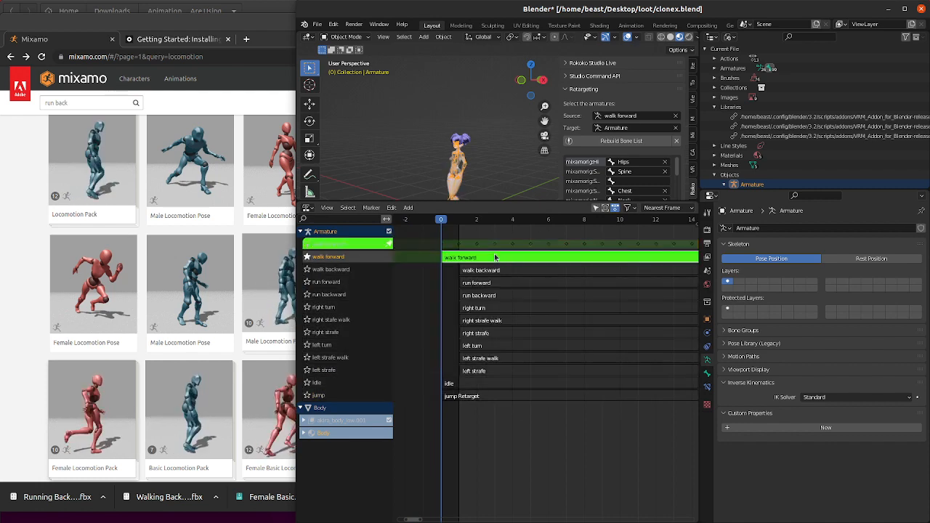
right_click(495, 257)
left_click(465, 266)
- Switch to the Dope Sheet's Action Editor and load the walk forward action to check its keyframes
left_click(308, 207)
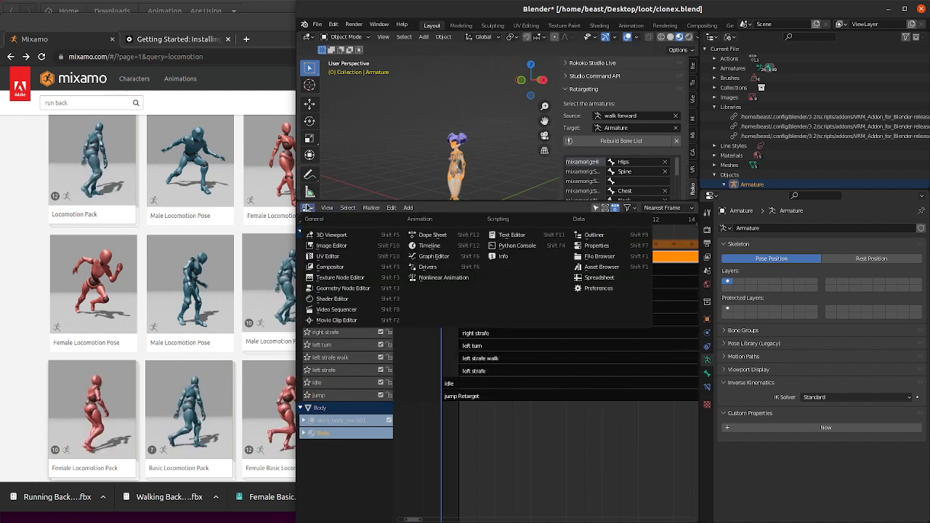
left_click(446, 234)
scroll(501, 256, "down", 3)
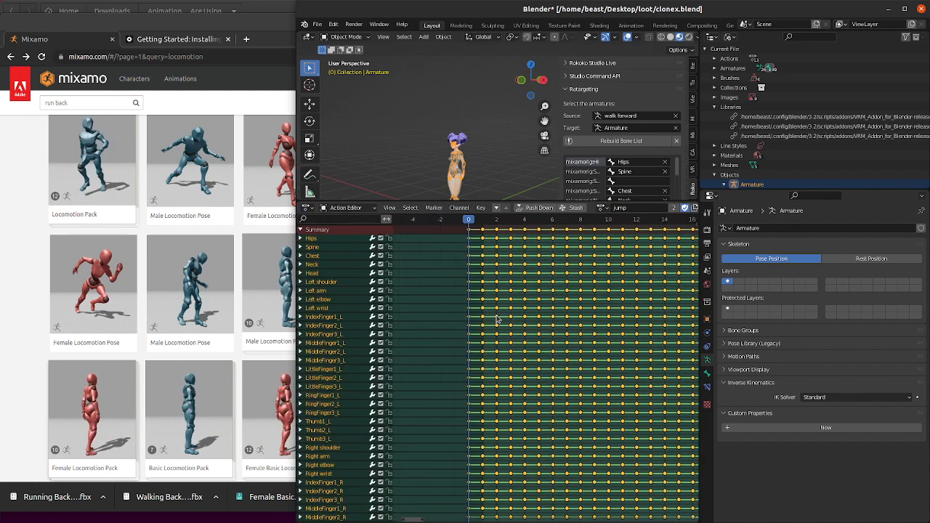
left_click(601, 207)
scroll(645, 290, "down", 6)
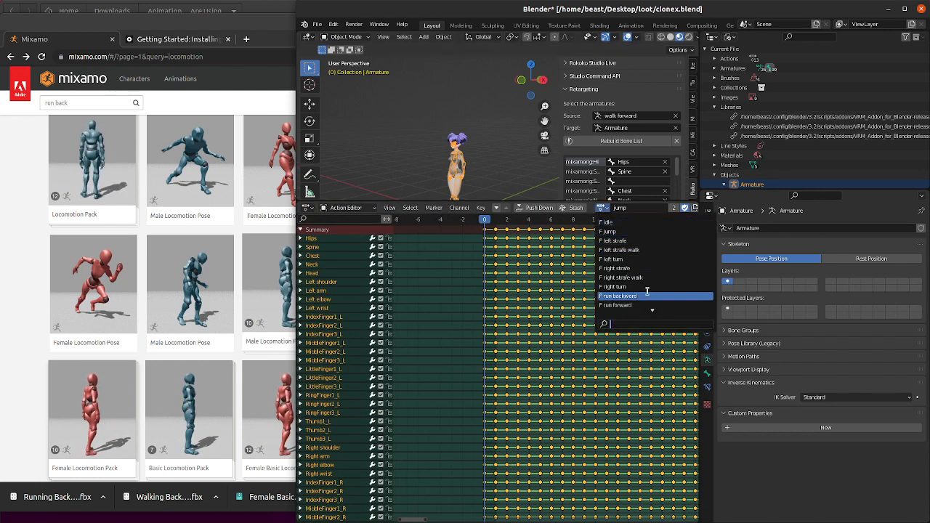
left_click(633, 306)
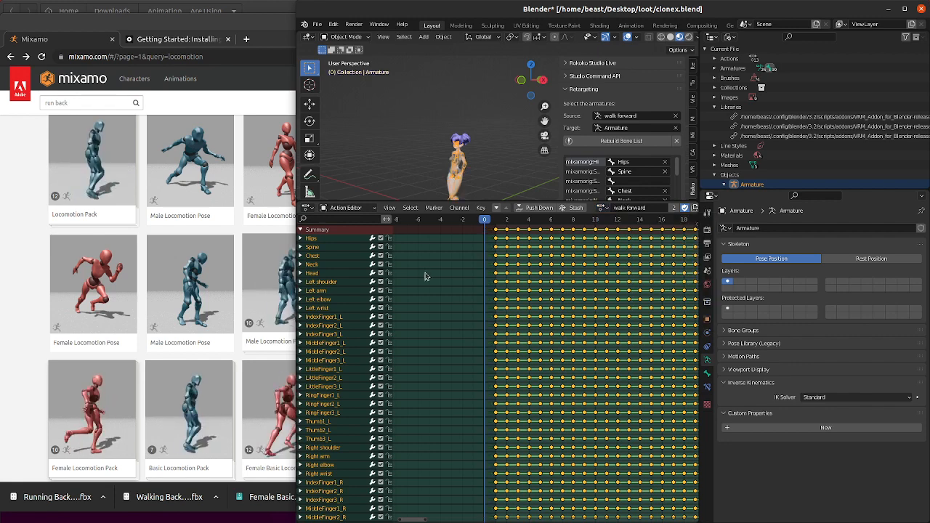
- Return to the Nonlinear Animation editor and try moving the walk forward strip to start at frame 1
left_click(483, 247)
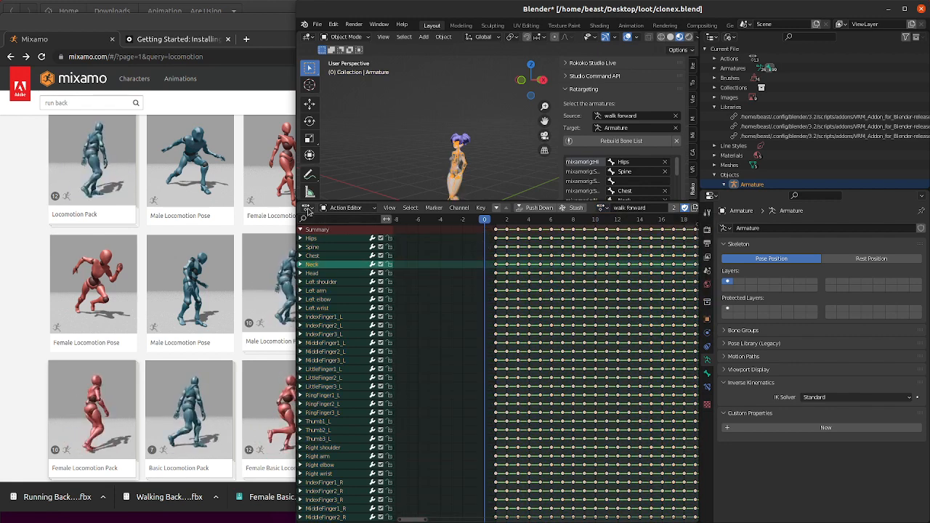
left_click(308, 207)
left_click(449, 280)
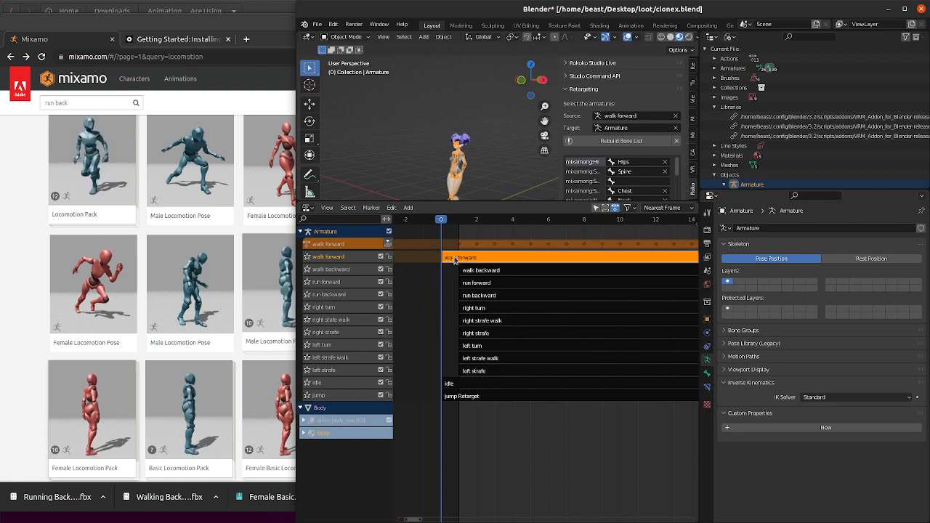
left_click_drag(467, 259, 489, 257)
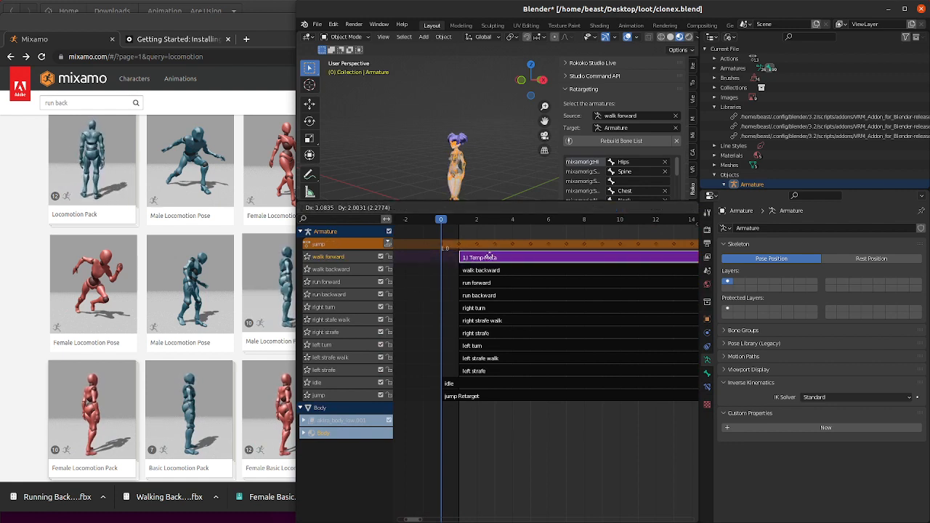
left_click(420, 315)
key("ctrl+z")
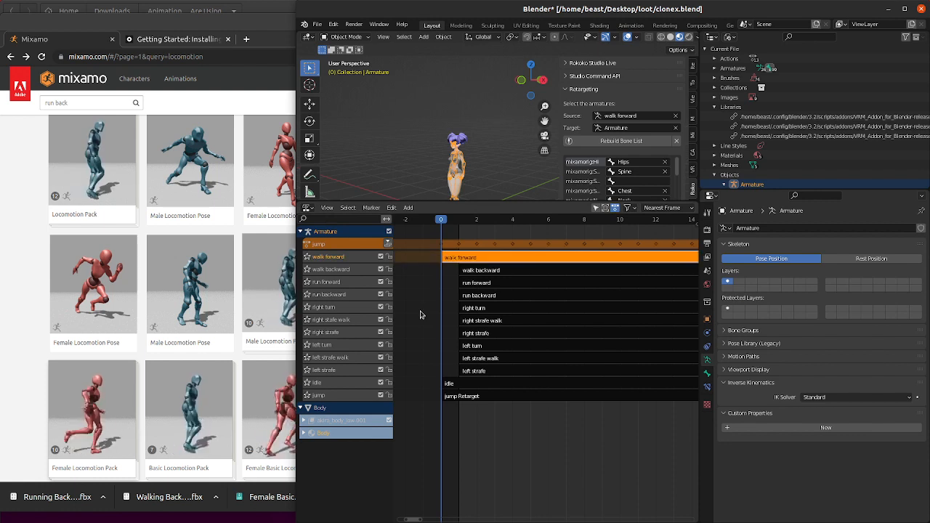
- Shift the walk forward strip one frame later on its track so that it starts at frame 1
left_click(458, 267)
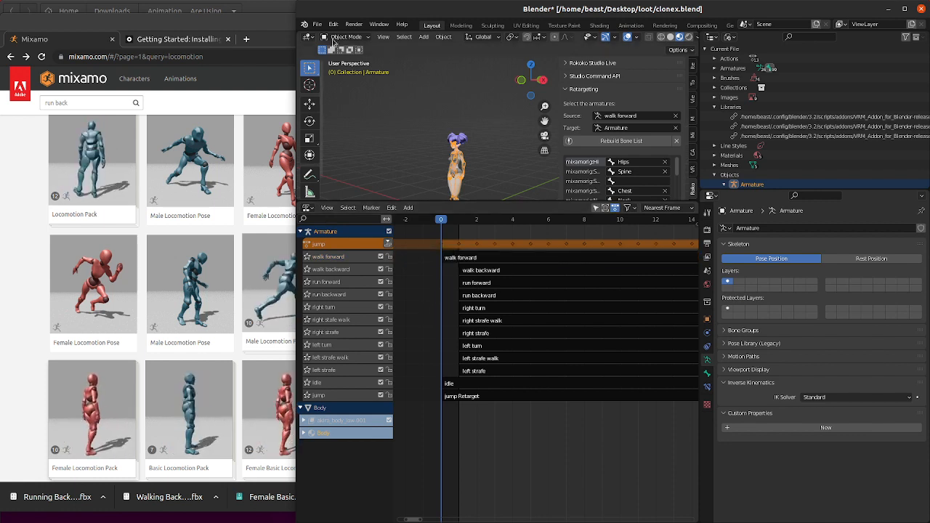
left_click(335, 37)
left_click_drag(449, 259, 466, 245)
left_click(443, 285)
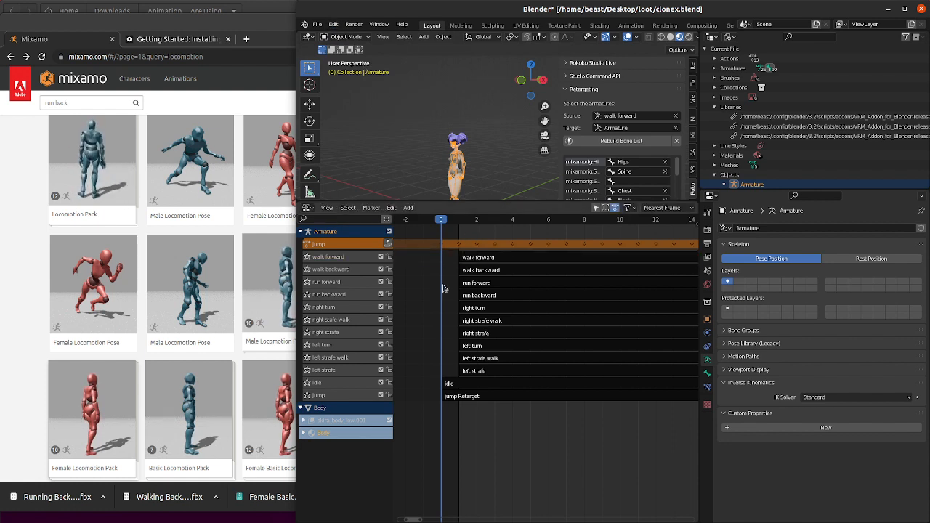
left_click(500, 256)
left_click(308, 208)
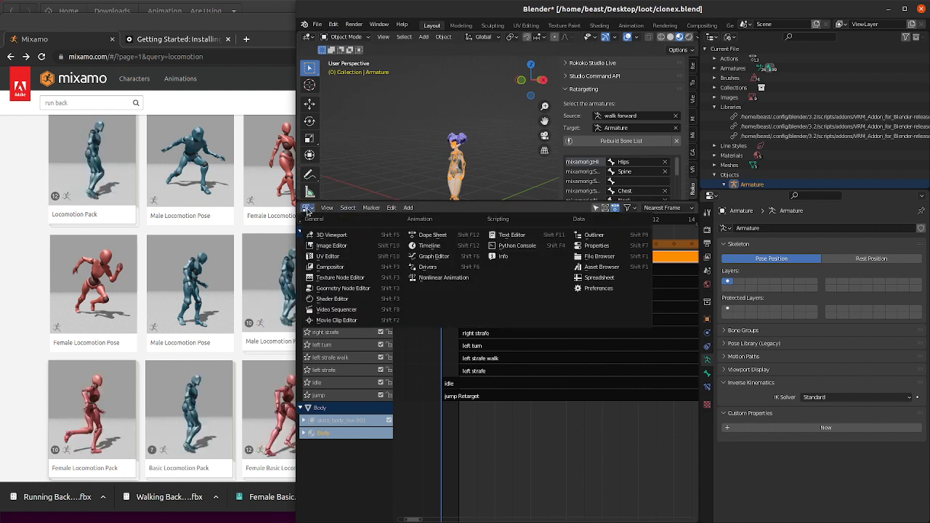
left_click(465, 278)
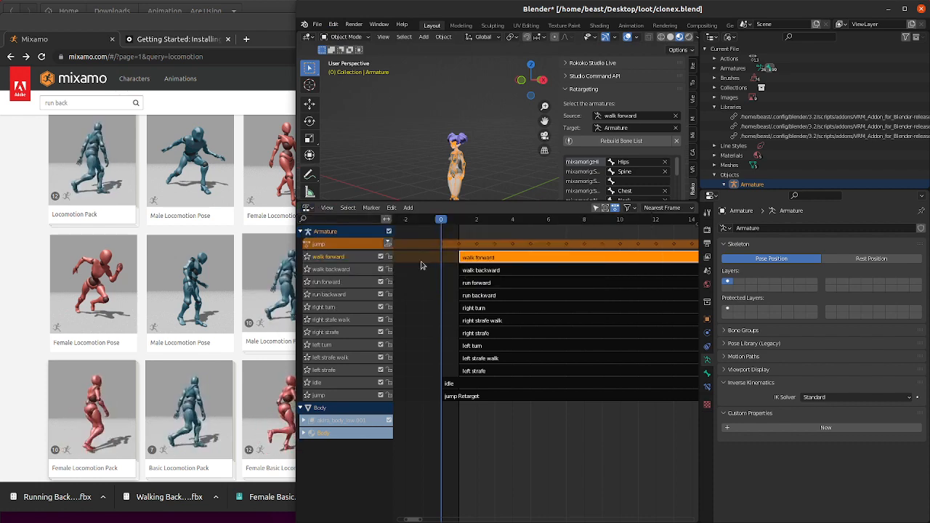
- Switch to the Dope Sheet's Action Editor and load the walk forward action on the armature
left_click(307, 210)
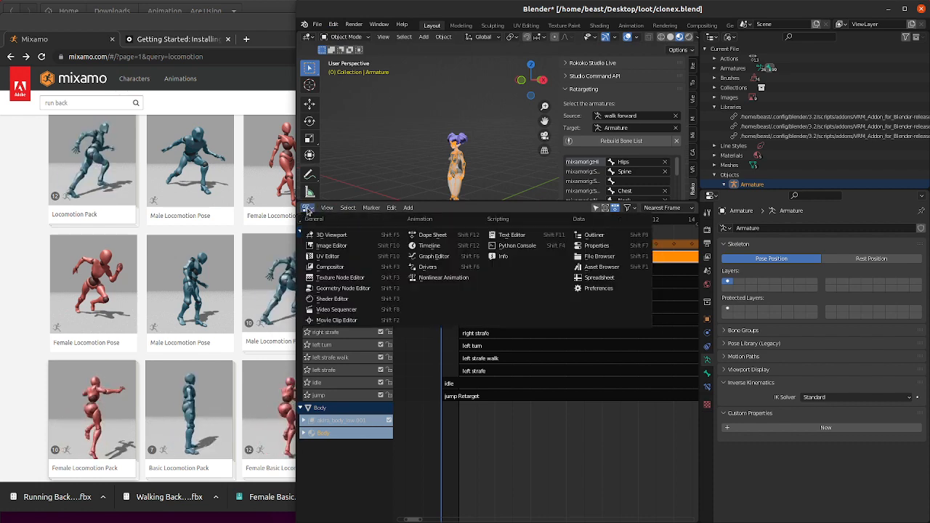
left_click(433, 235)
left_click(448, 256)
scroll(433, 255, "up", 8)
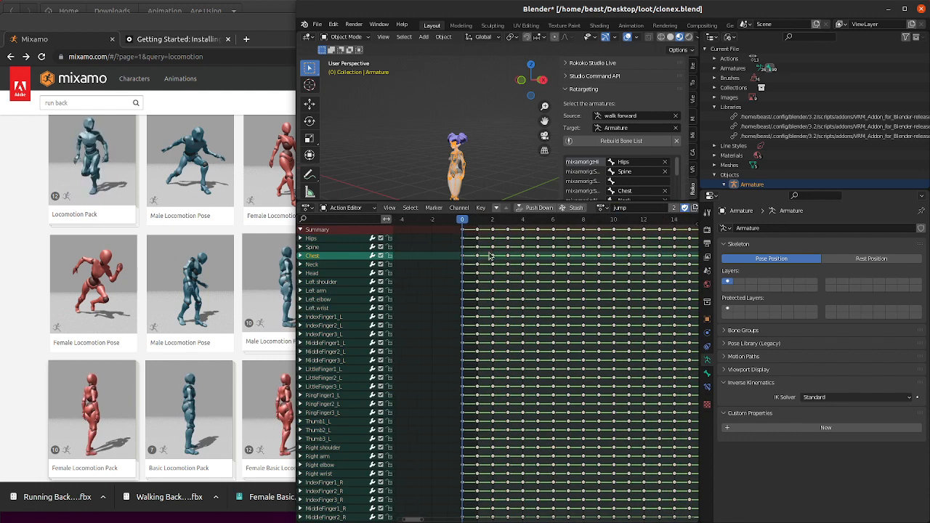
left_click(601, 210)
scroll(607, 276, "down", 4)
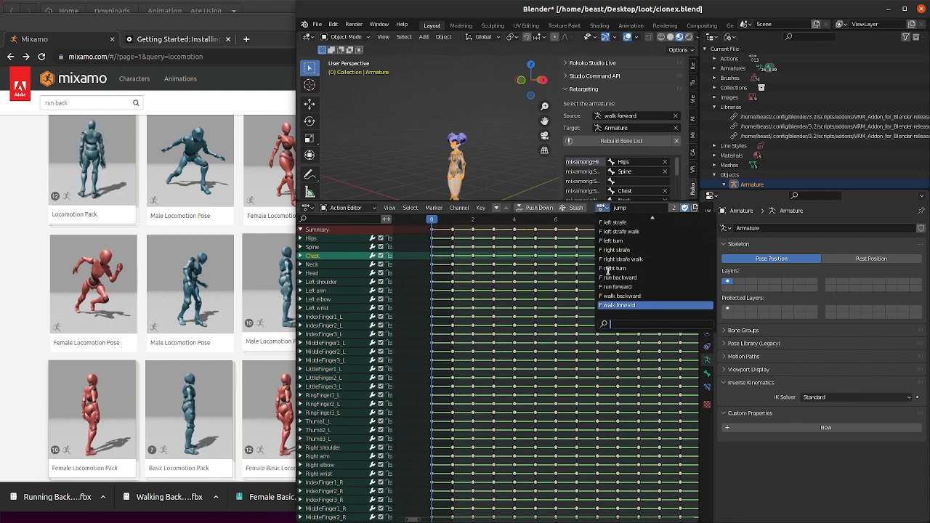
left_click(619, 305)
- Move all keyframes of the walk forward action by -1 frame so the action starts at frame 0
left_click(408, 282)
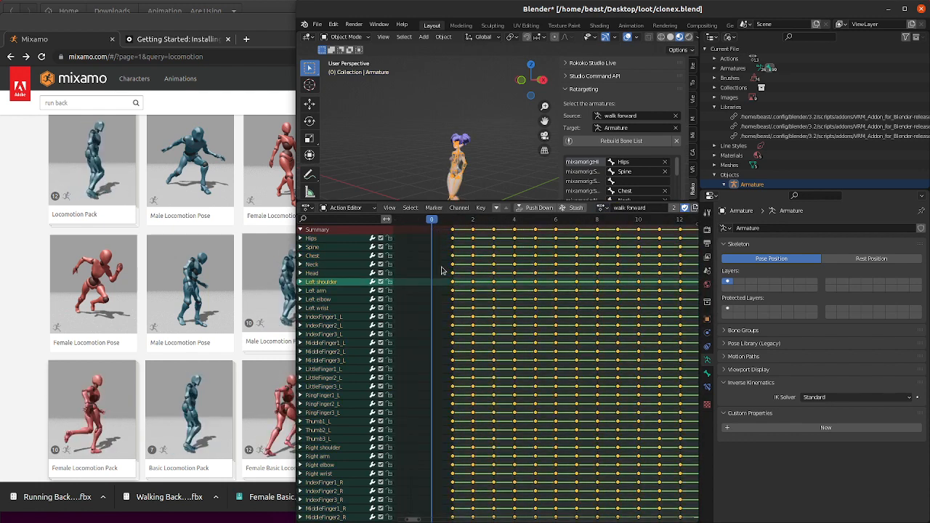
type("g-1")
key("Return")
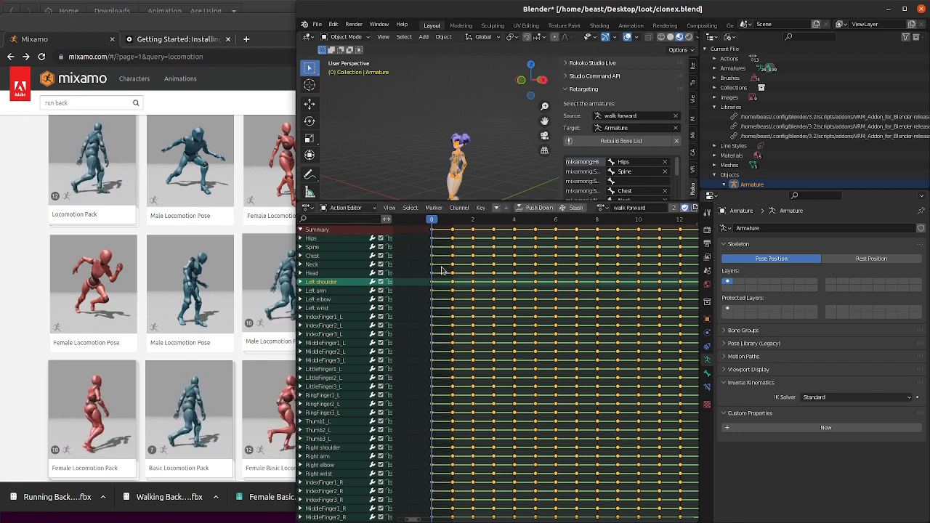
- Play the walk forward animation twice in the 3D viewport to check its motion from frame 0
scroll(442, 270, "down", 5)
scroll(441, 270, "down", 2)
scroll(469, 194, "down", 2)
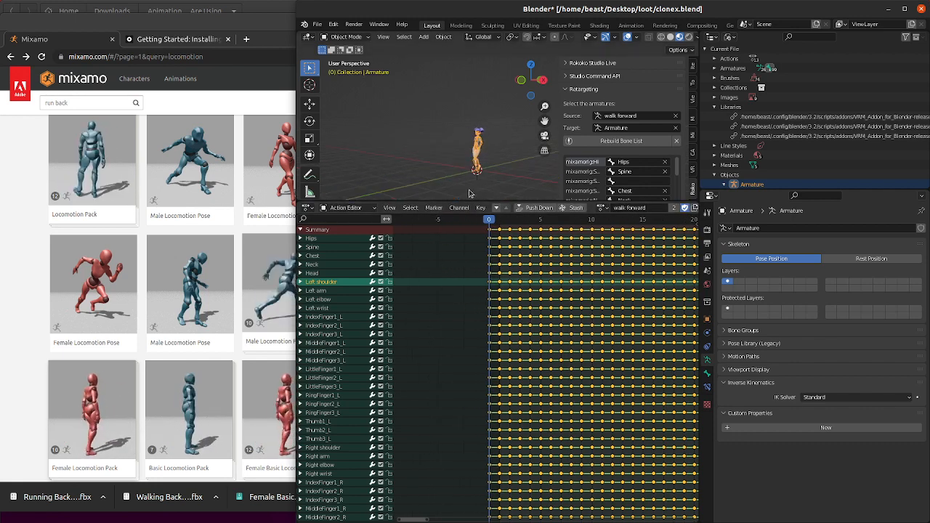
key("space")
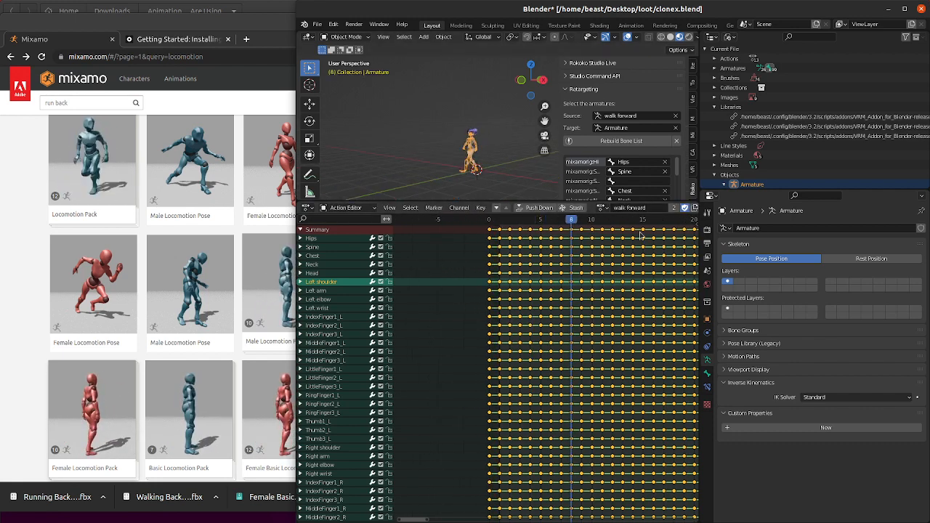
key("Escape")
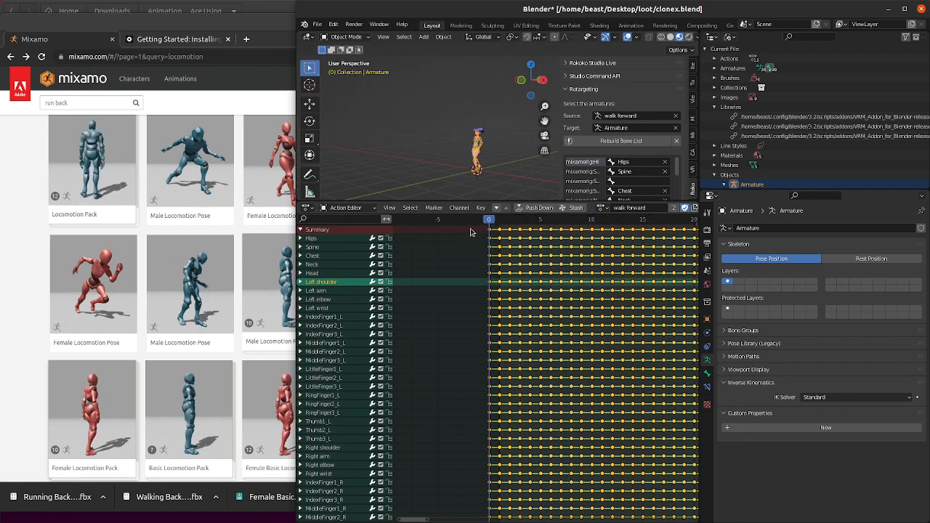
key("space")
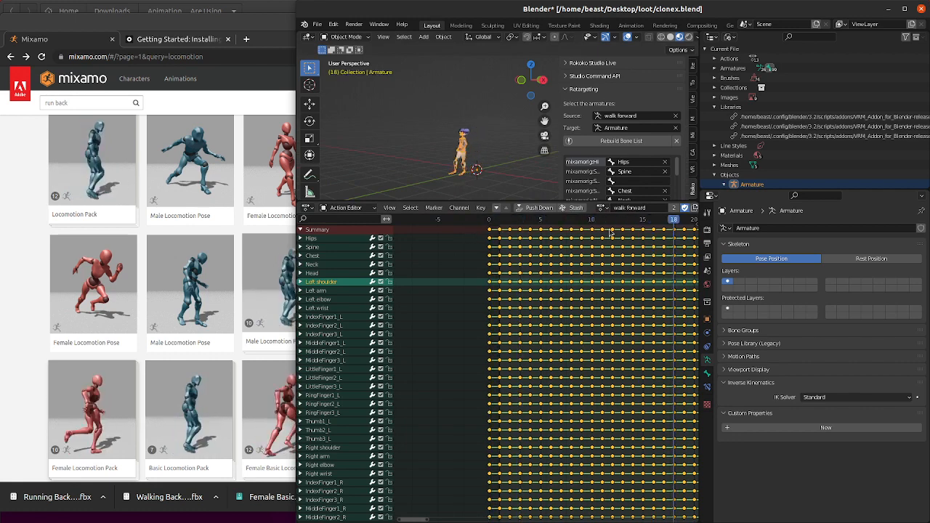
key("Escape")
- Deselect the avatar's armature in the 3D viewport
left_click(345, 207)
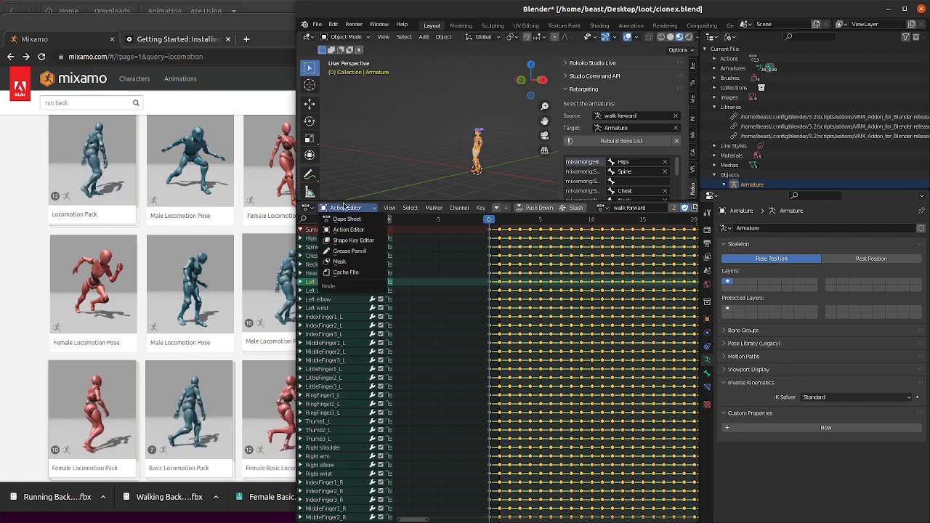
left_click(417, 168)
scroll(436, 166, "up", 5)
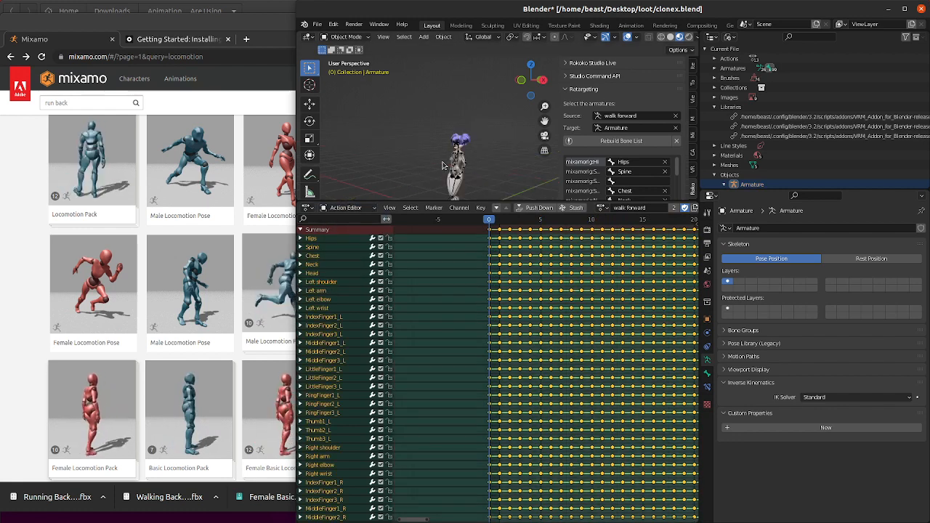
left_click_drag(547, 125, 546, 74)
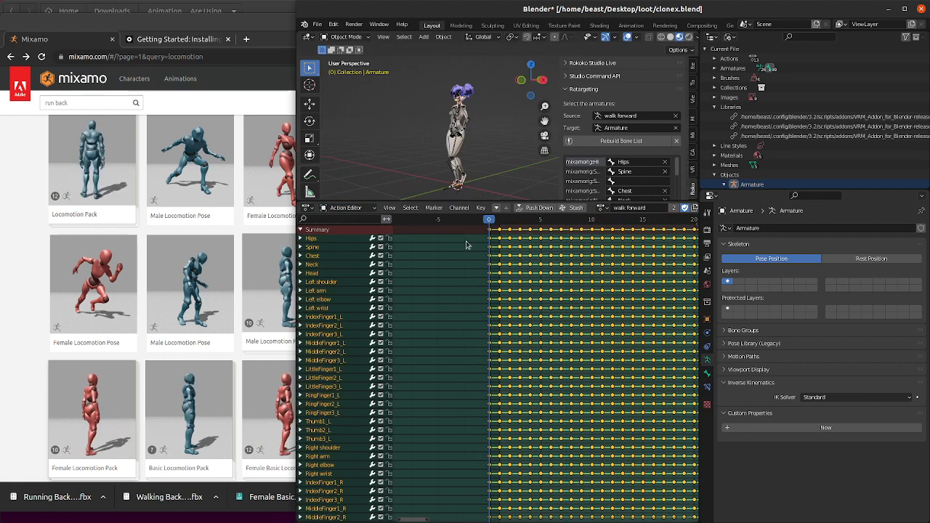
- Switch back to the Nonlinear Animation editor and move the walk forward strip to start at frame 0
left_click(346, 208)
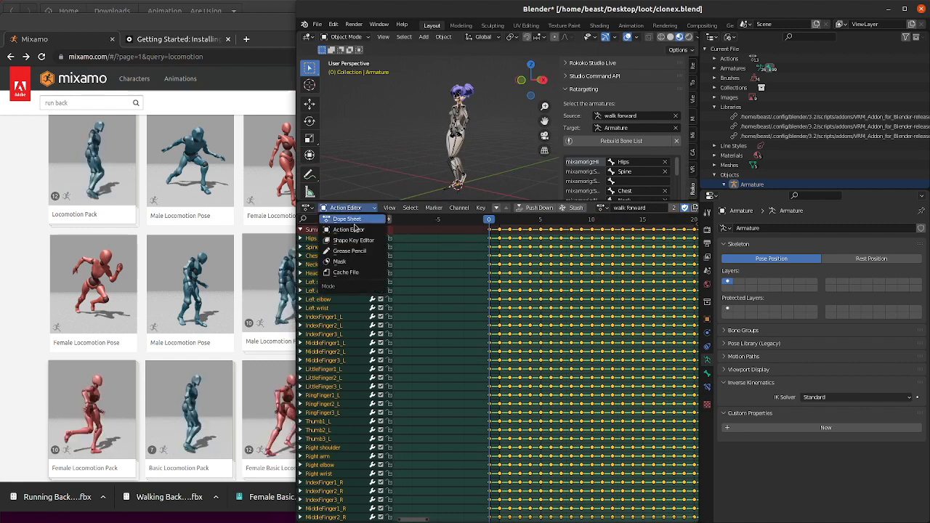
left_click(307, 207)
left_click(308, 208)
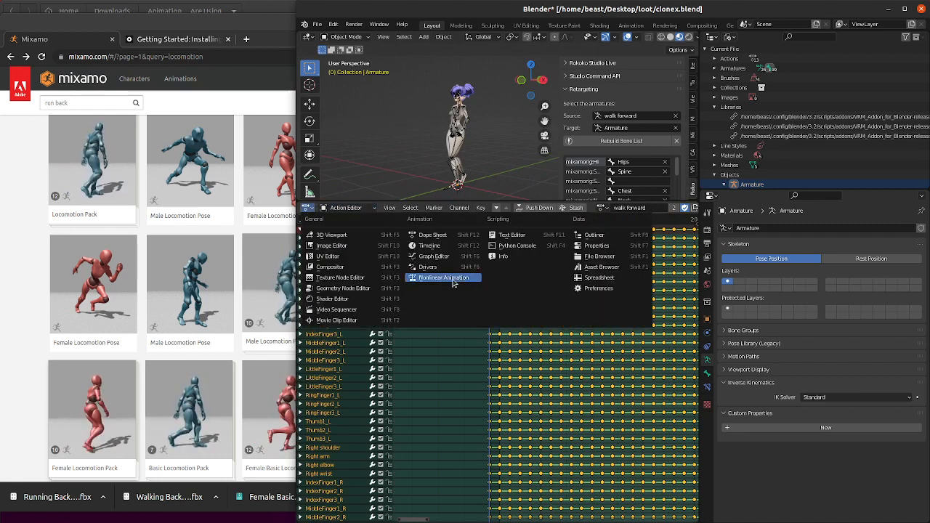
left_click(452, 281)
left_click(451, 262)
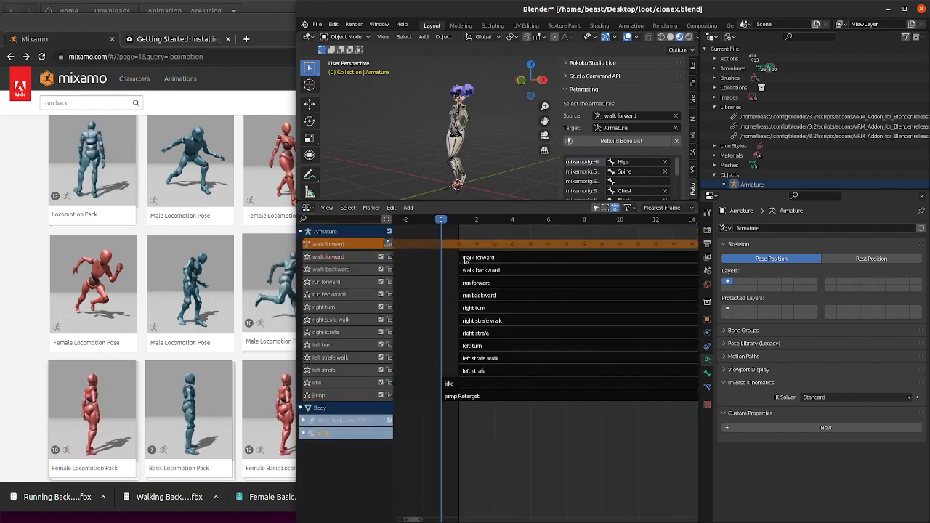
left_click(479, 258)
key("g")
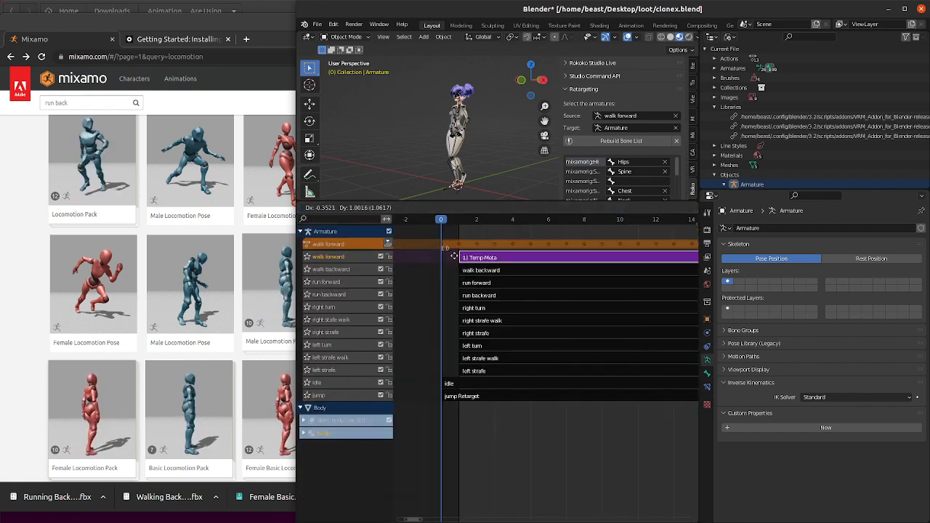
left_click(452, 247)
- Select all strips from walk backward through left strafe and move them together to start at frame 0
left_click(475, 270)
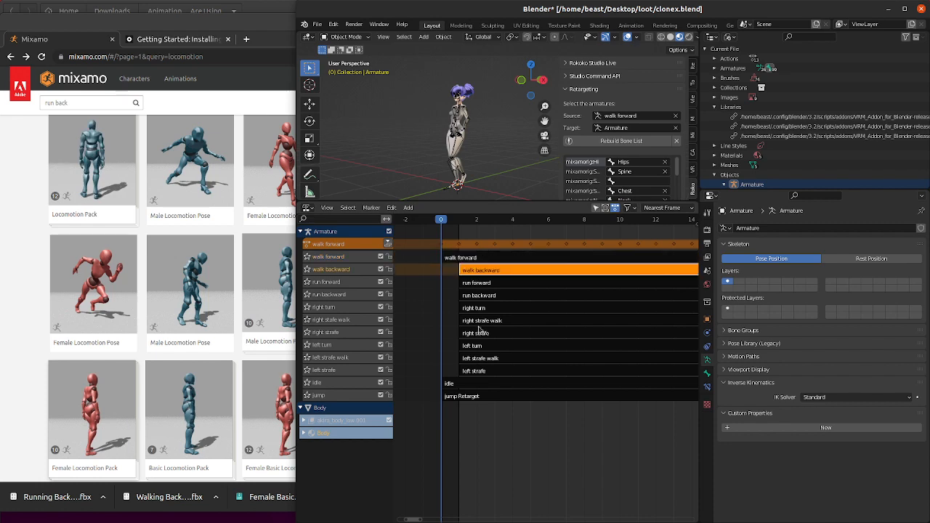
left_click_drag(449, 372, 501, 271)
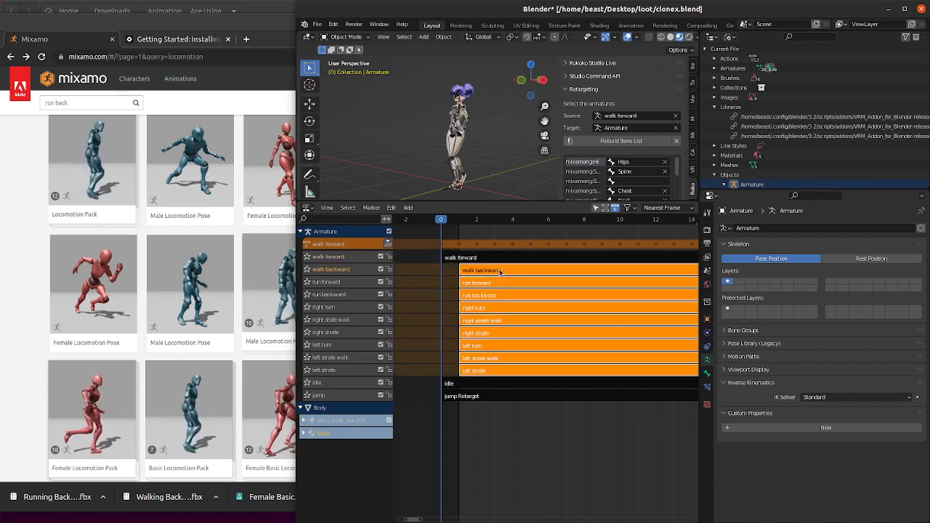
key("g")
left_click(487, 272)
scroll(457, 301, "down", 6)
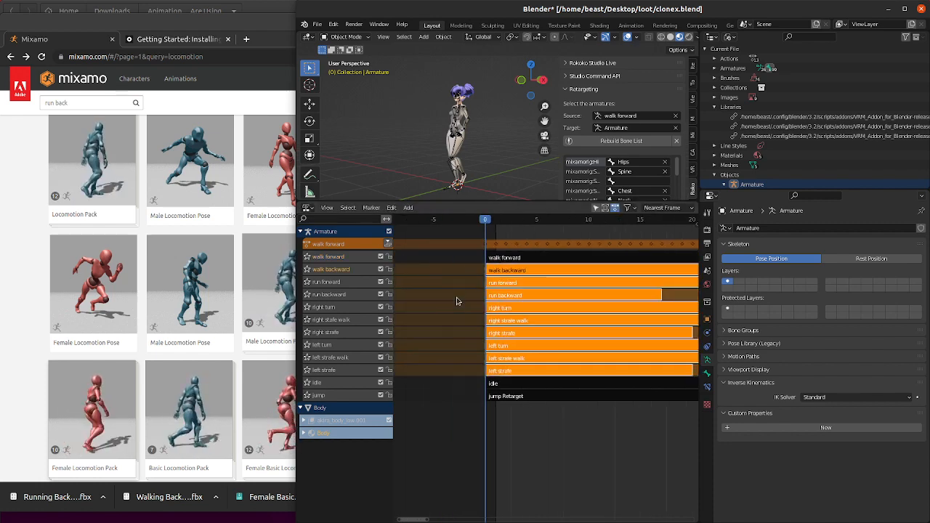
scroll(465, 316, "up", 2)
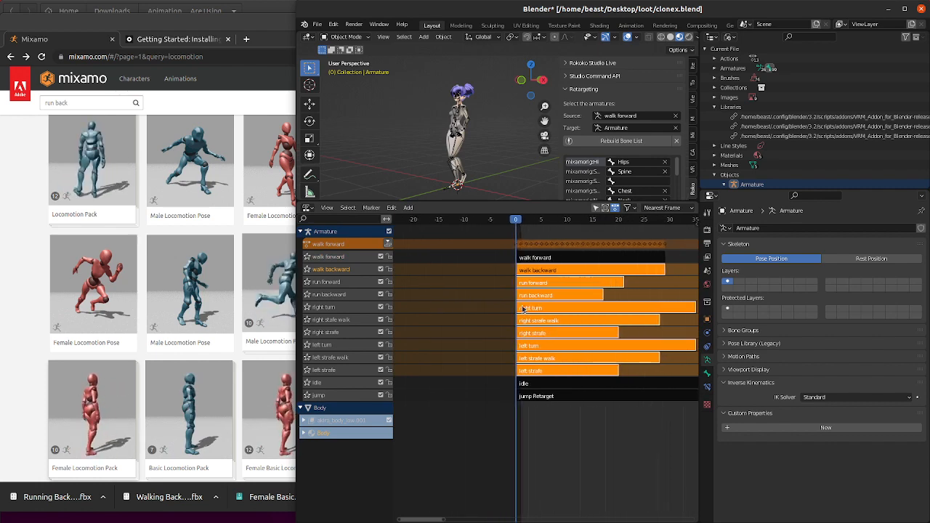
- Switch to the Timeline and set the scene's start frame to 0
left_click(307, 208)
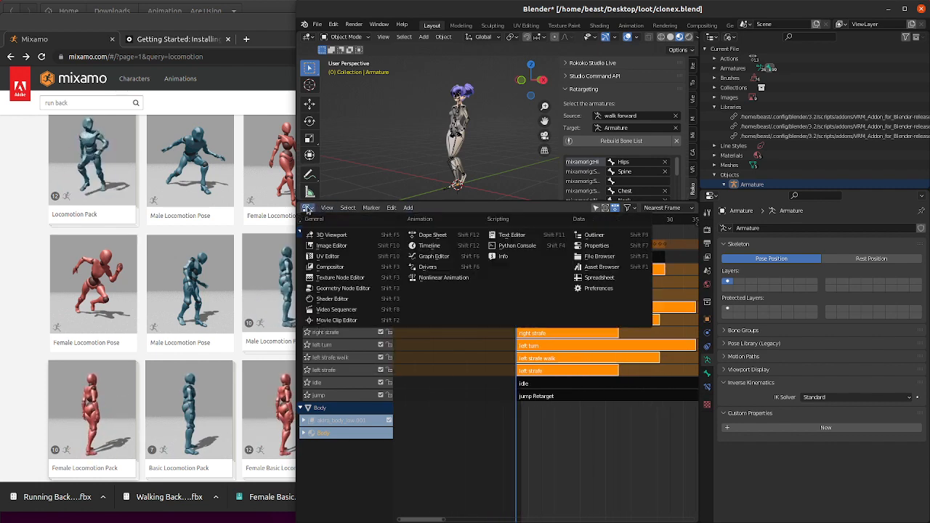
left_click(429, 245)
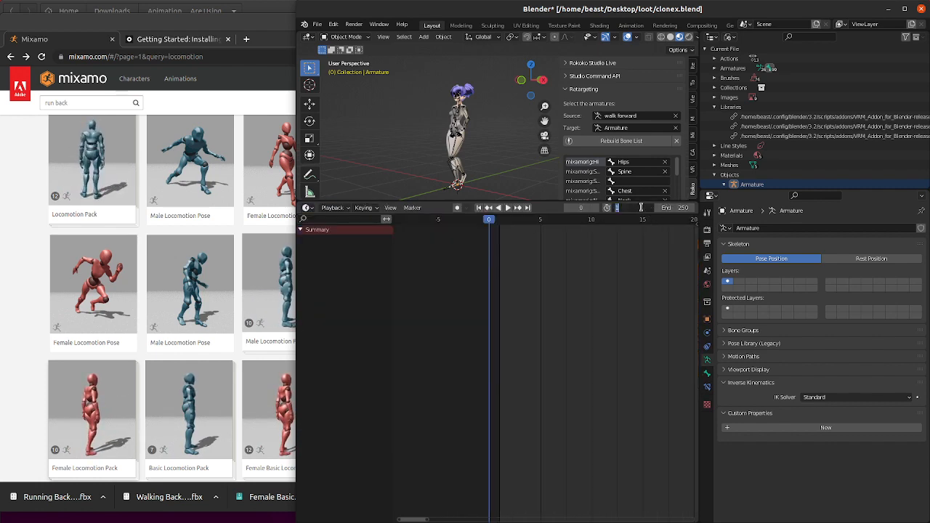
key("Return")
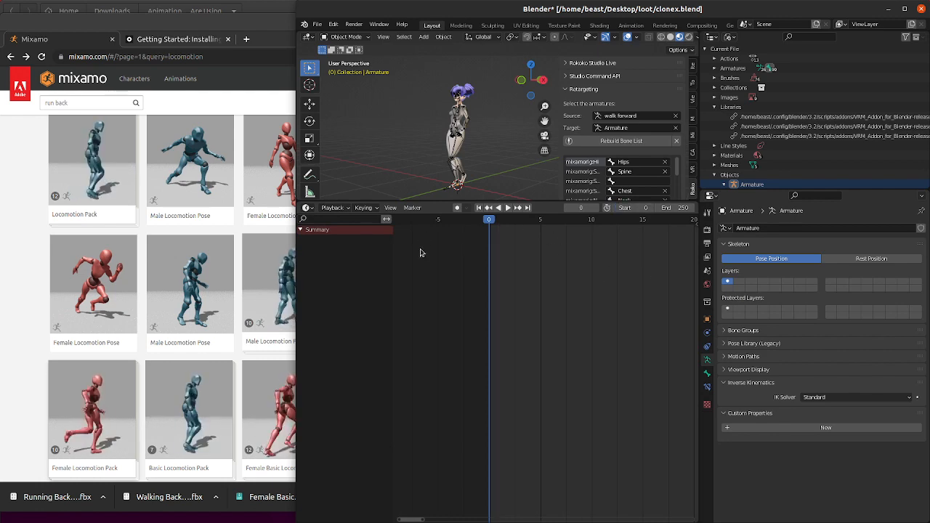
- Return to the Nonlinear Animation editor, check the strips' alignment at frame 0 and select only the walk backward strip
left_click(332, 208)
left_click(307, 208)
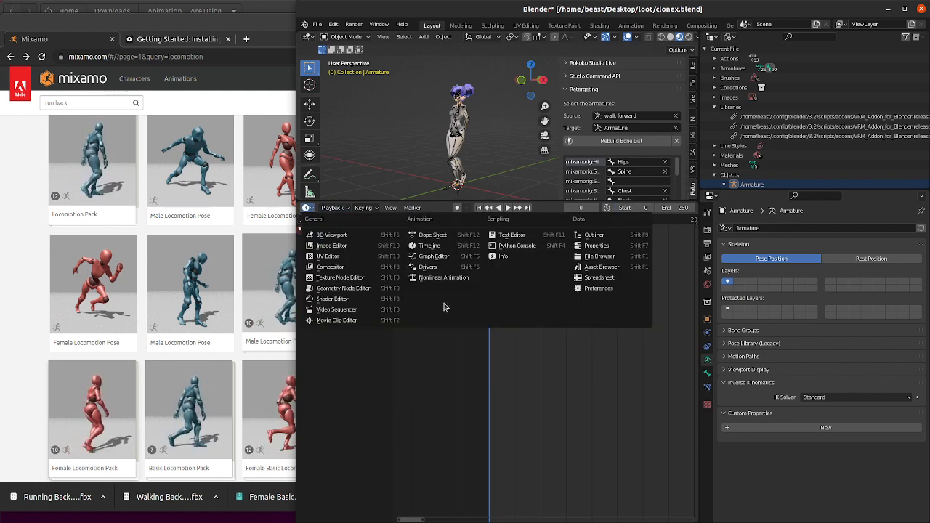
left_click(436, 303)
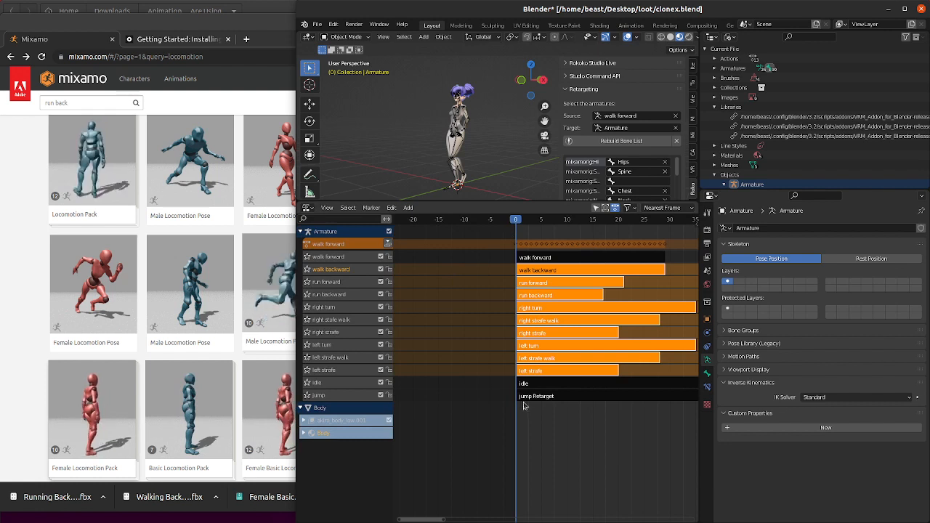
scroll(526, 399, "up", 11)
left_click(475, 243)
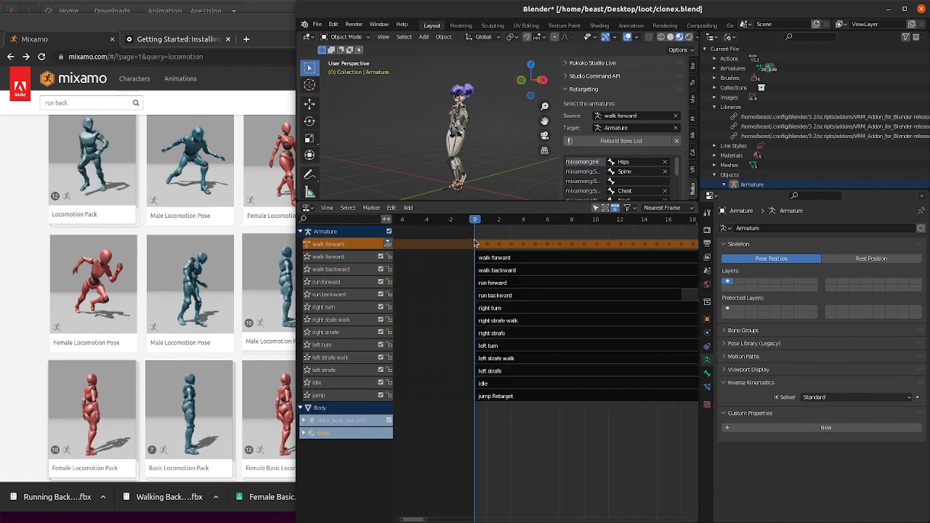
left_click(506, 270)
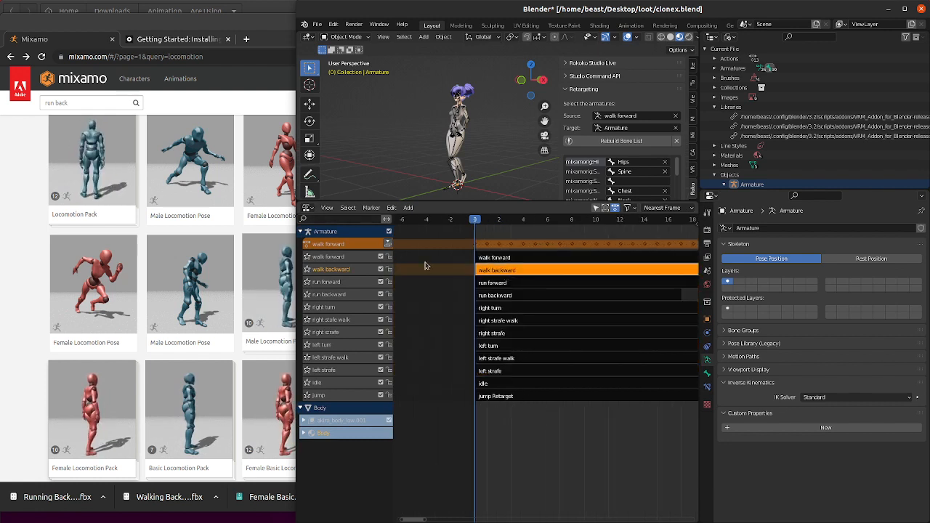
- Switch to the Dope Sheet's Action Editor, load the walk backward action and shift all its keyframes by -1 frame
right_click(516, 270)
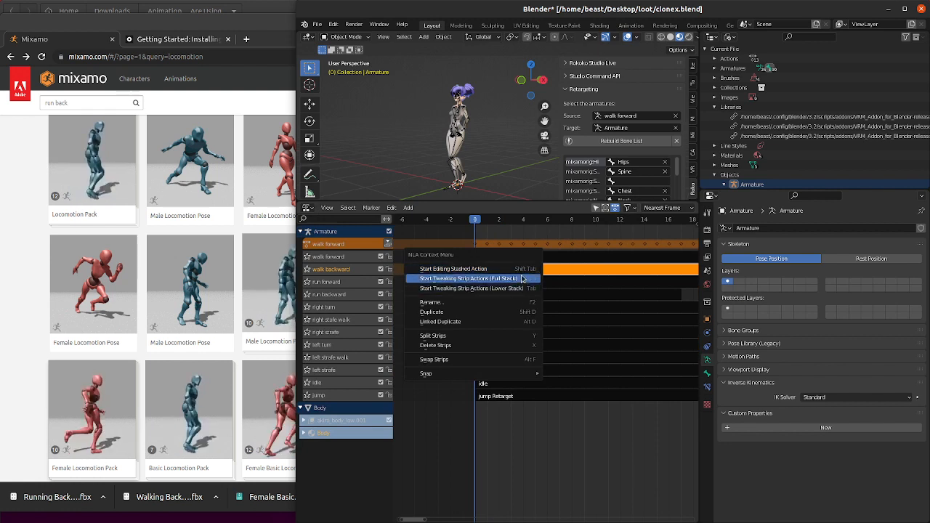
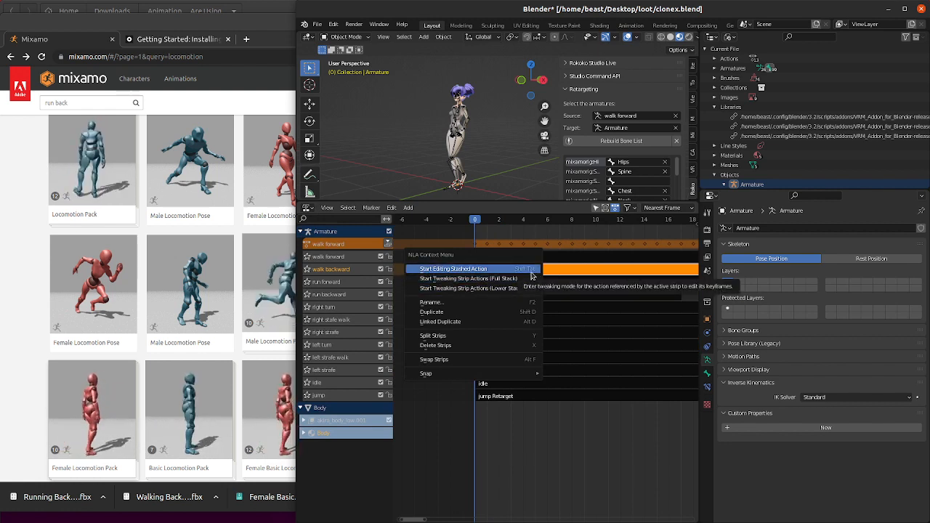
left_click(529, 269)
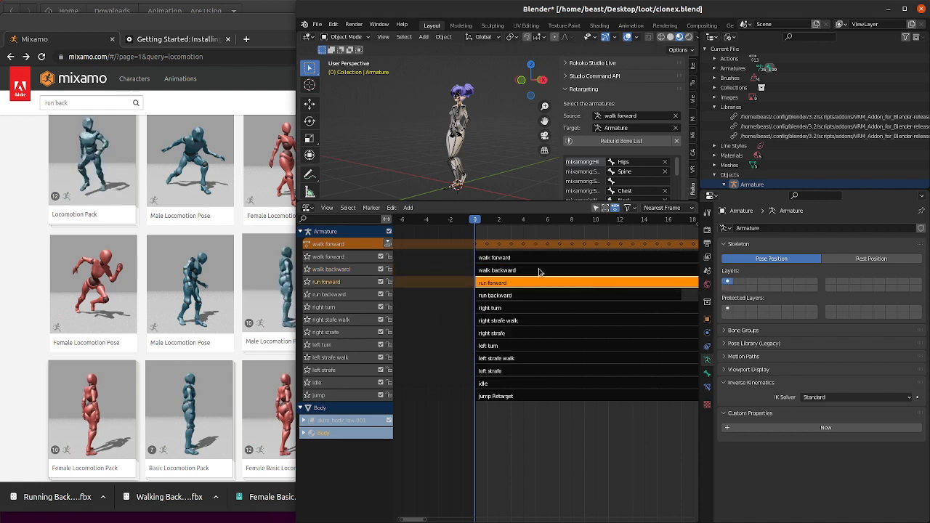
left_click(309, 208)
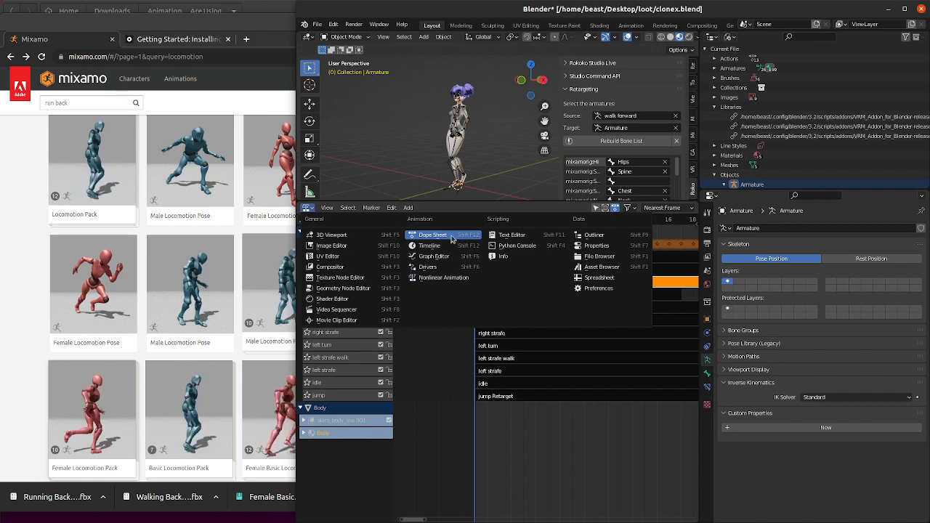
left_click(435, 235)
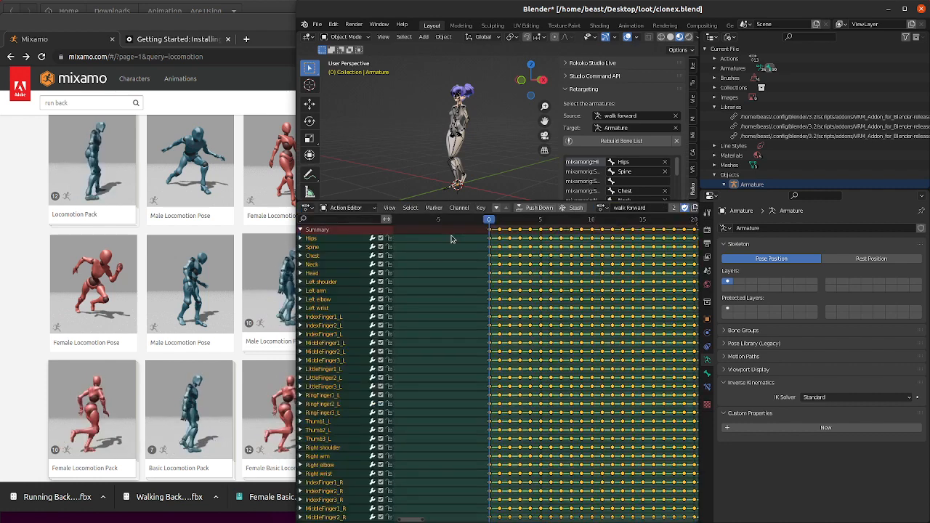
left_click(601, 208)
left_click(634, 298)
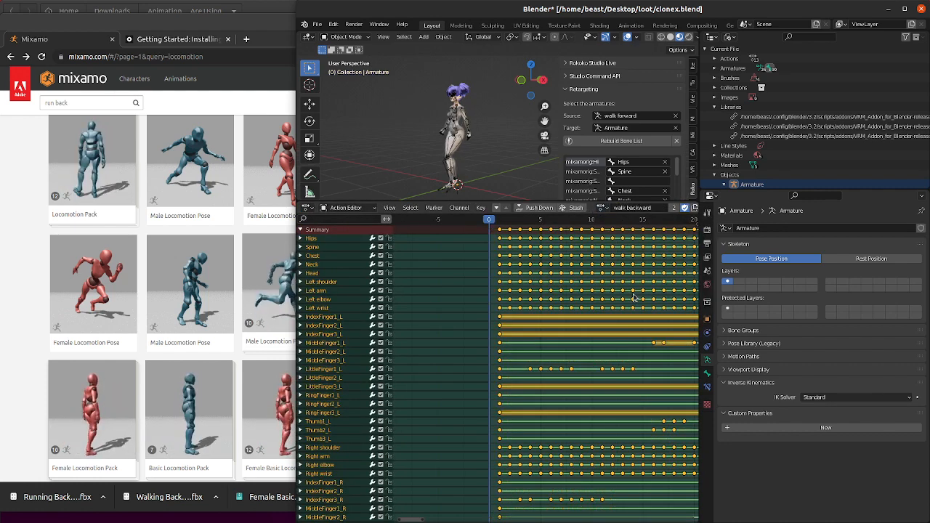
left_click(451, 292)
type("g")
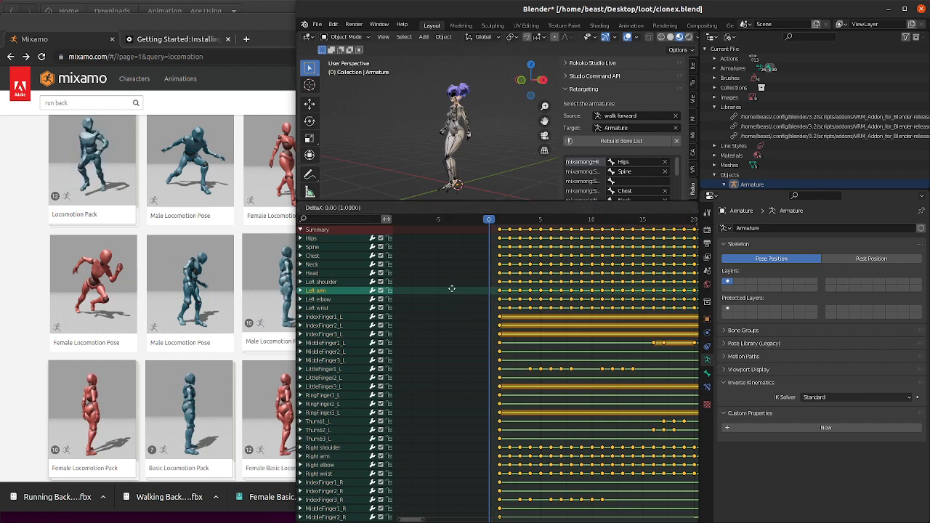
type("-1")
key("Return")
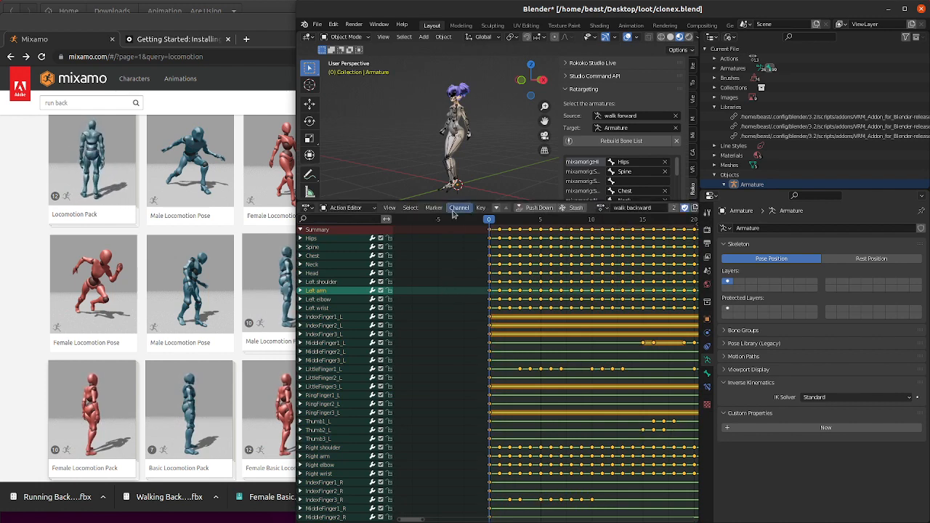
- Load the run forward action, shift all its keyframes by -1 frame and play it back
left_click(603, 209)
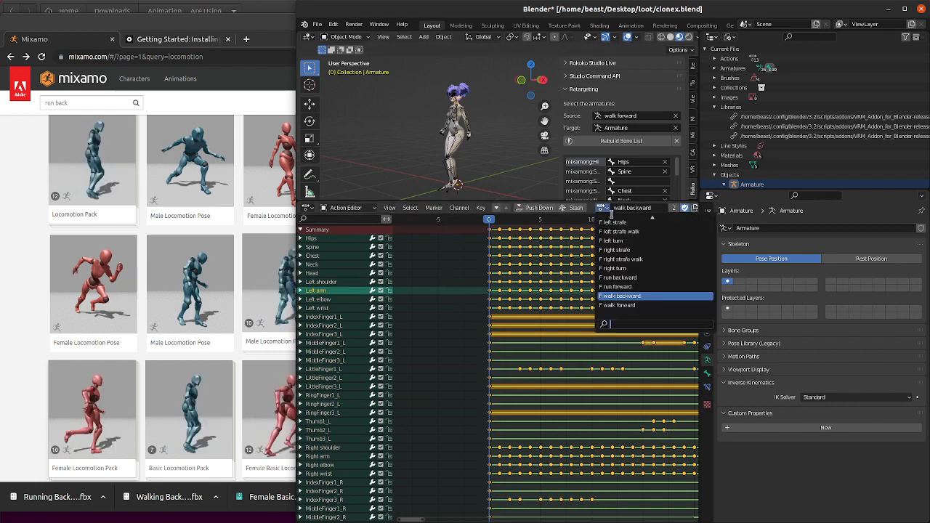
left_click(629, 287)
left_click(471, 256)
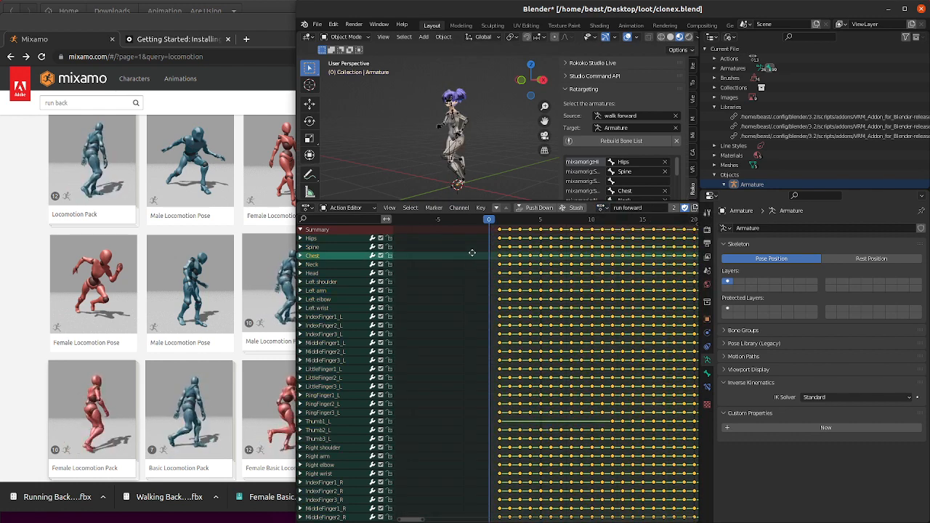
type("g-1")
key("Return")
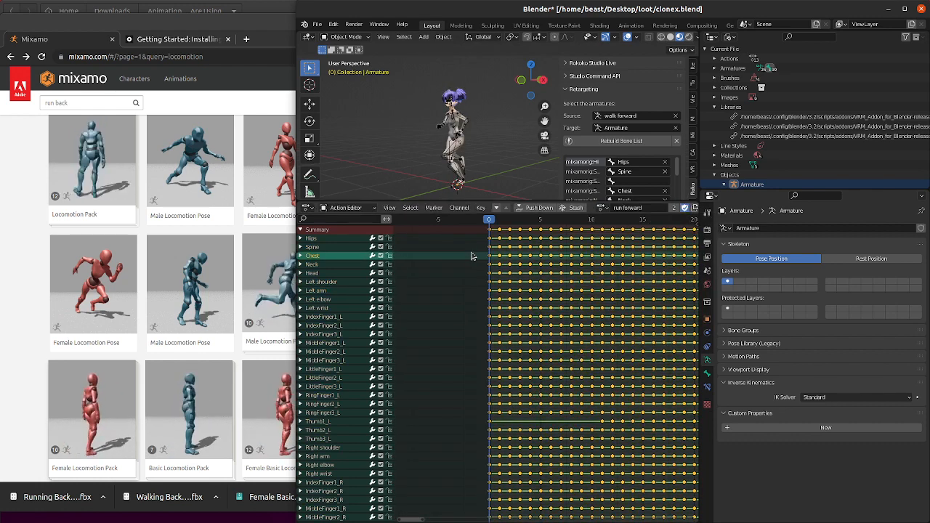
key("space")
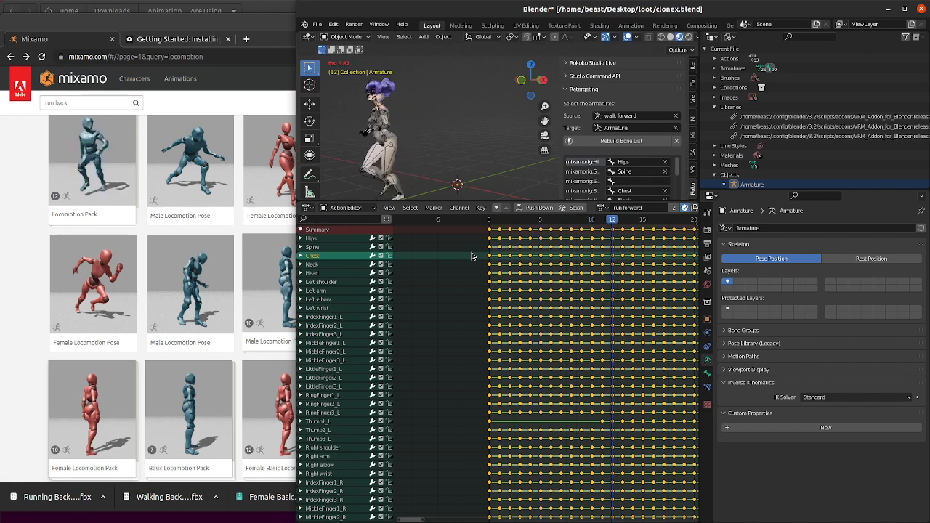
- Load the walk forward action at frame 0 and expand its Hips channels, selecting Z Location
left_click(602, 208)
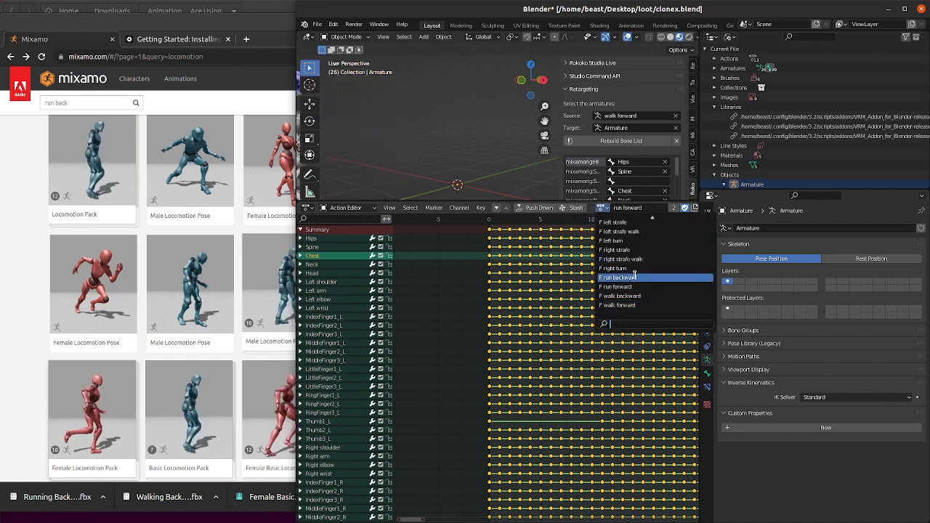
key("Return")
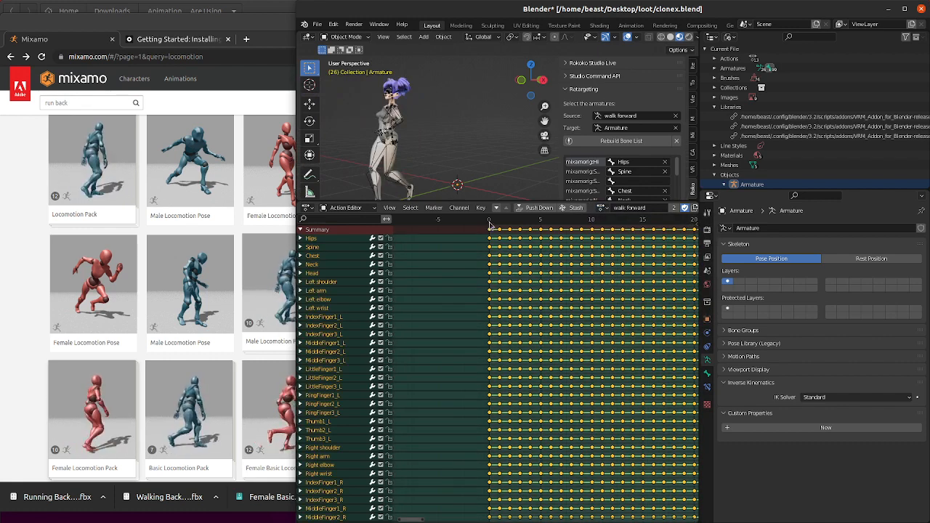
left_click(301, 239)
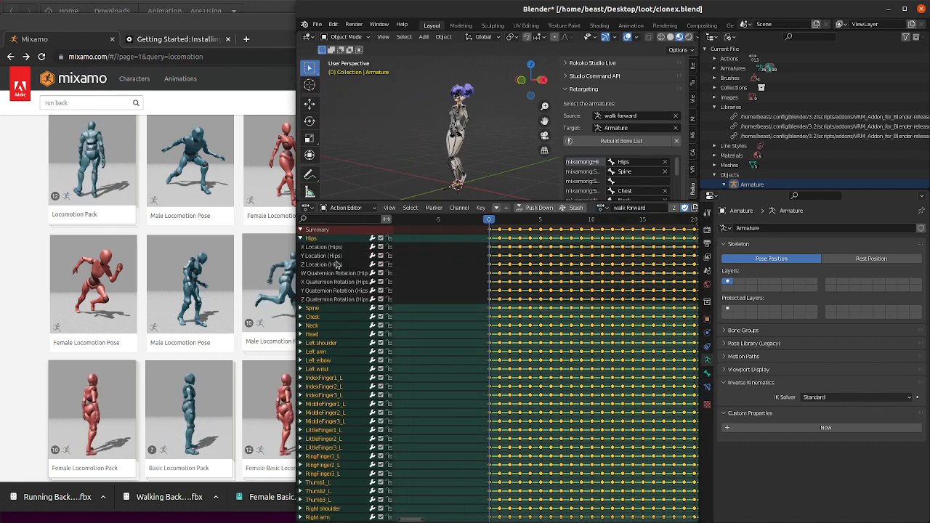
left_click(336, 264)
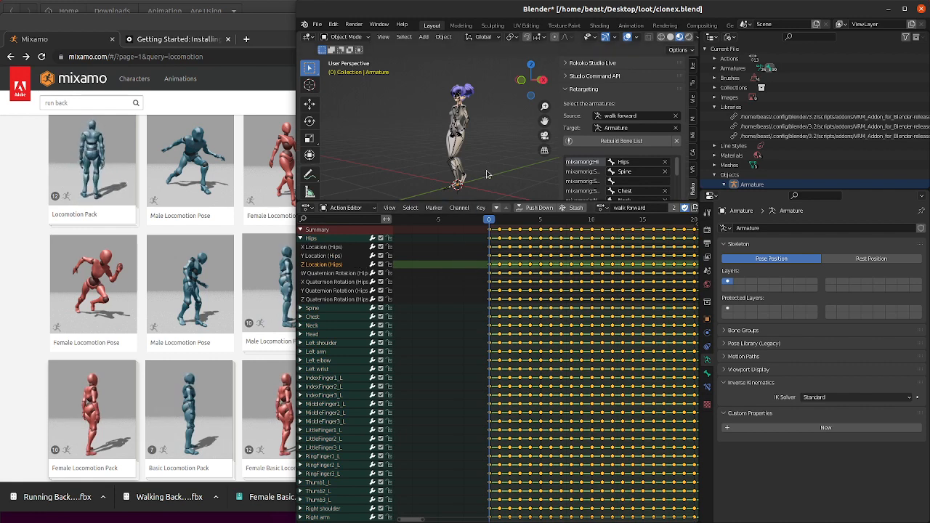
scroll(520, 159, "down", 3)
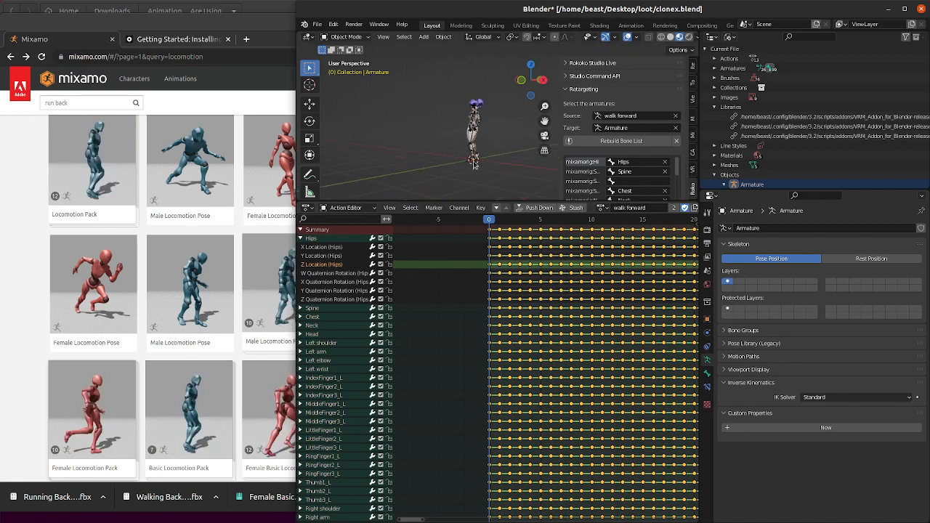
scroll(465, 161, "up", 1)
scroll(465, 161, "up", 1)
- Try deleting the Hips' Y Location channel from the walk forward action, scrub the motion and undo the deletion
left_click(339, 256)
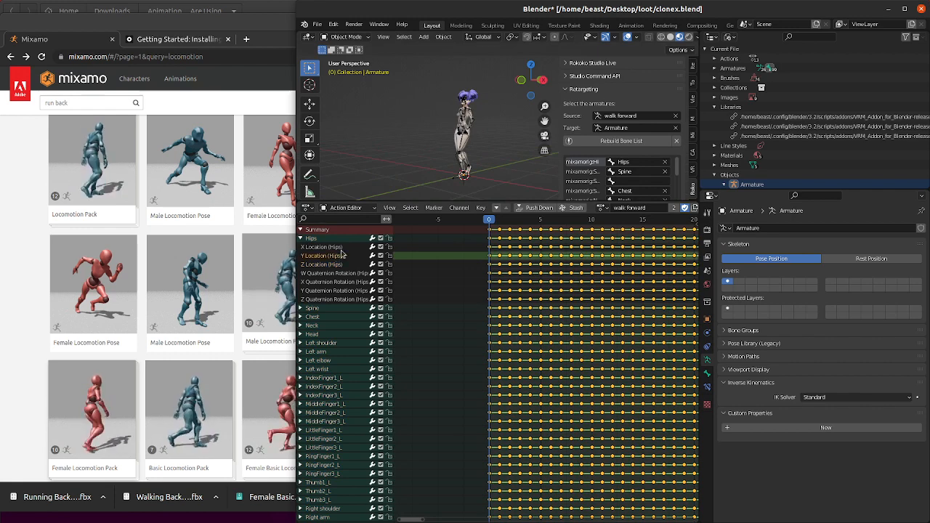
key("x")
key("Escape")
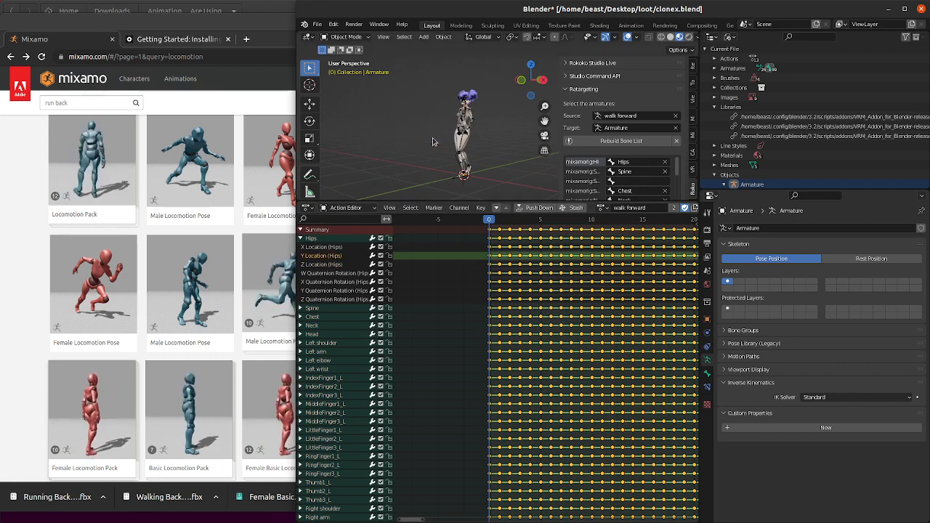
key("x")
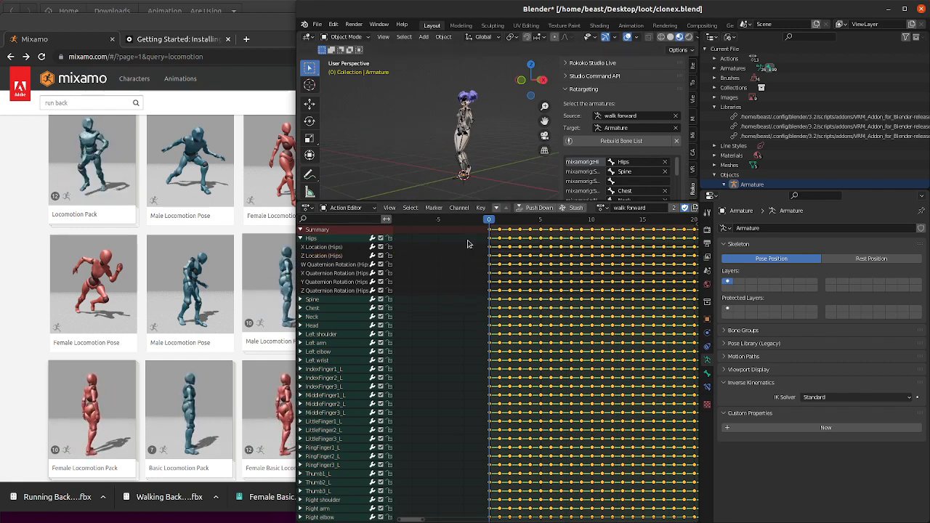
left_click_drag(500, 223, 488, 238)
key("ctrl+z")
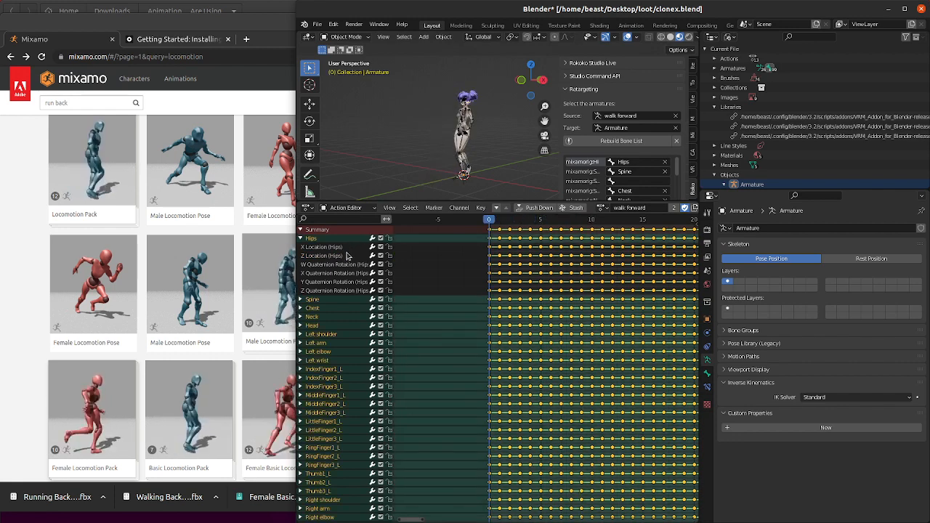
key("ctrl+z")
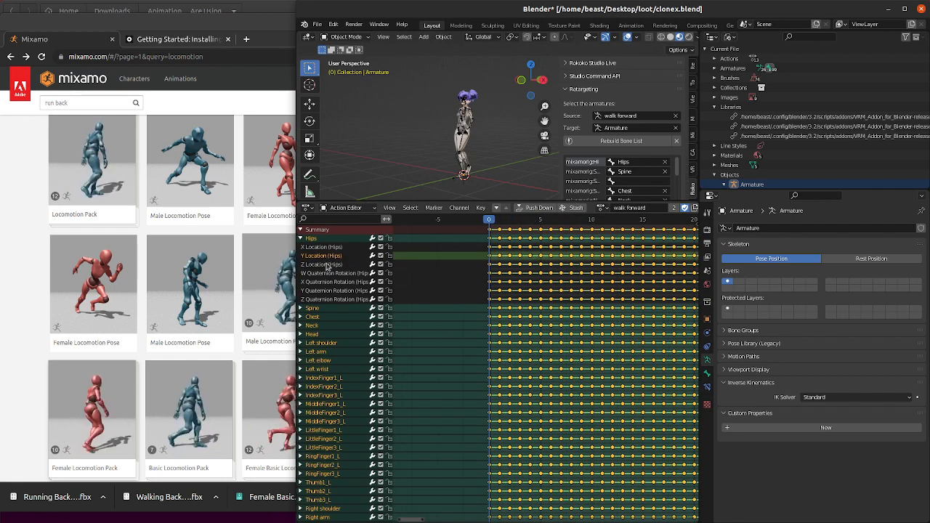
- Try deleting the Hips' Z Location channel, scrub the motion to compare it and undo the deletion
left_click(325, 265)
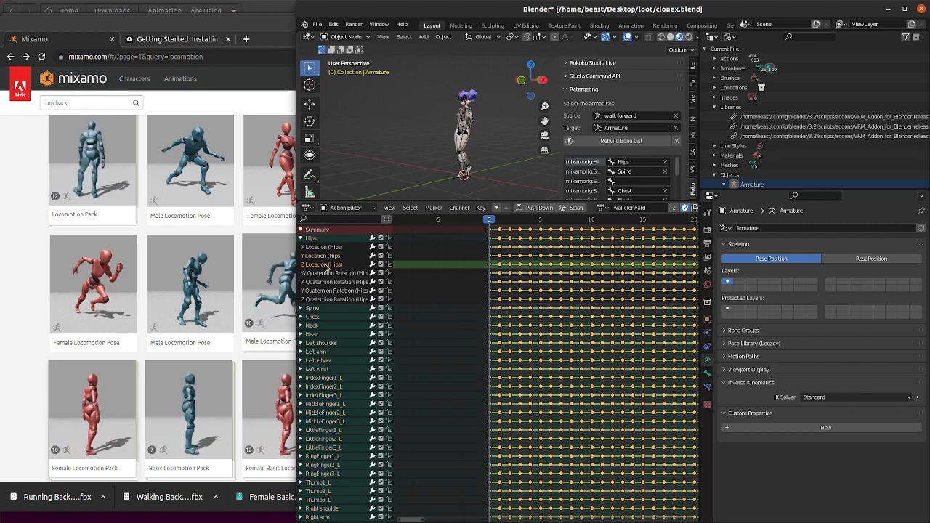
key("x")
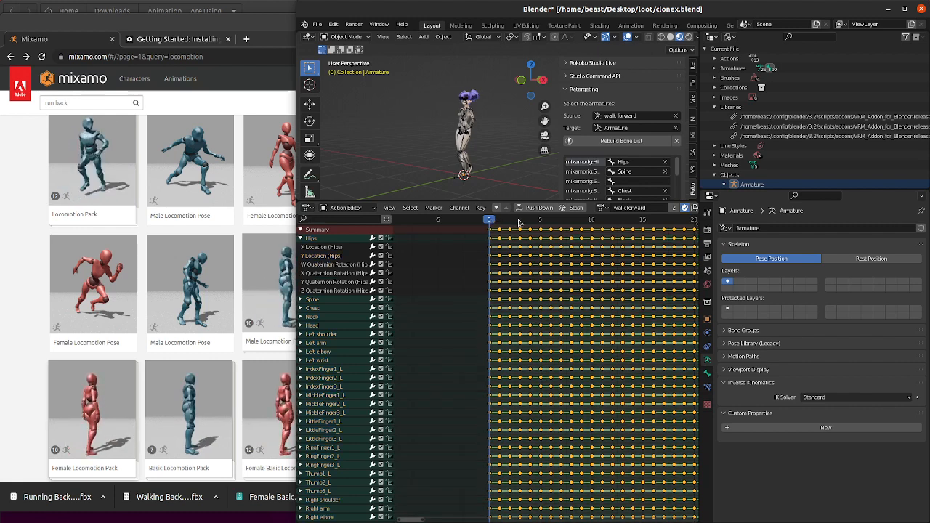
left_click_drag(519, 223, 446, 219)
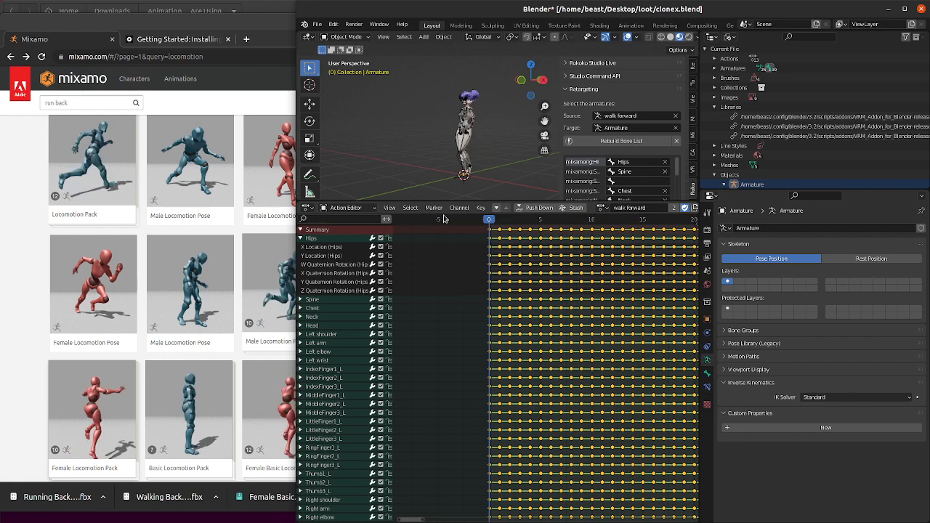
left_click(331, 258)
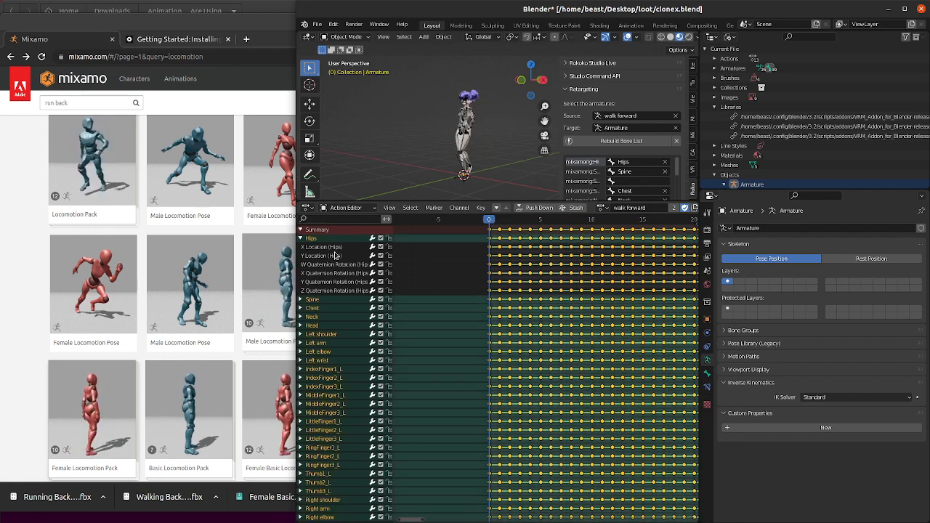
key("ctrl+z")
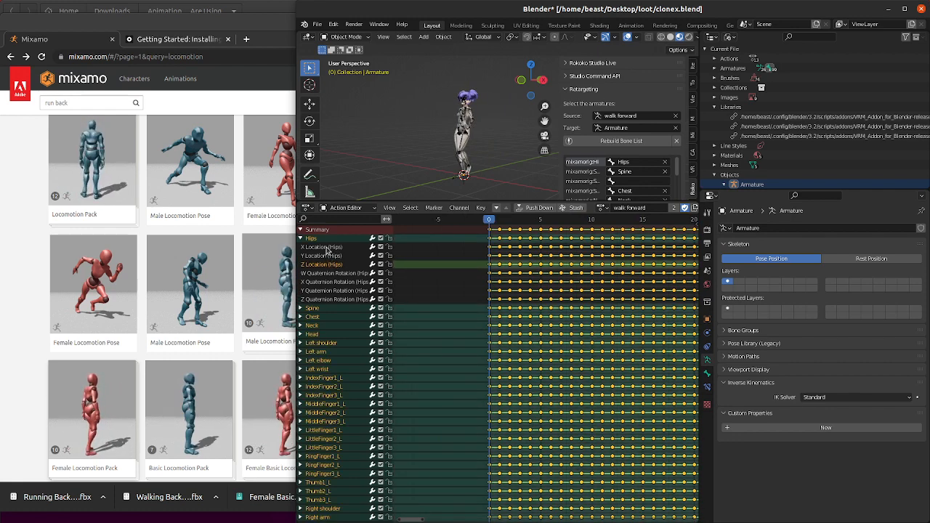
- Try deleting both the X and Z Location channels of the Hips, play the walk in place and undo the deletions
left_click(323, 247)
key("Delete")
left_click(323, 255)
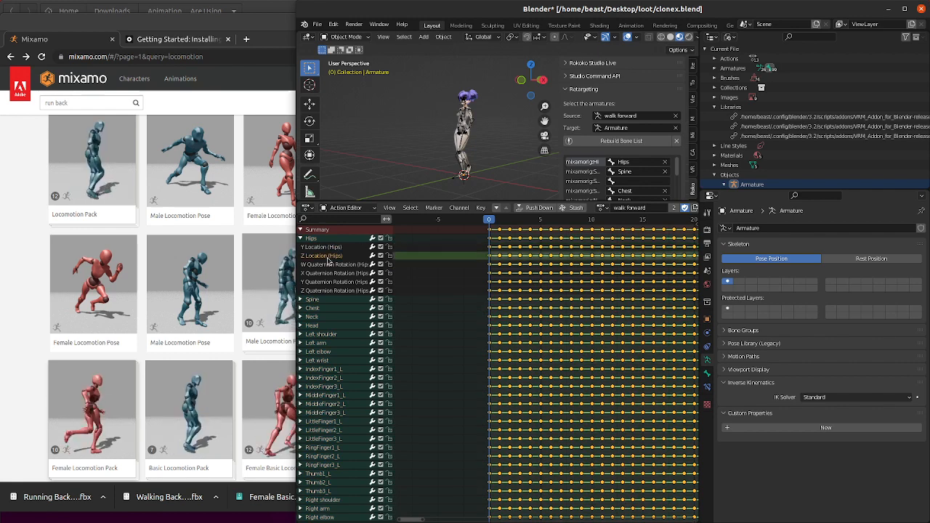
key("Delete")
key("space")
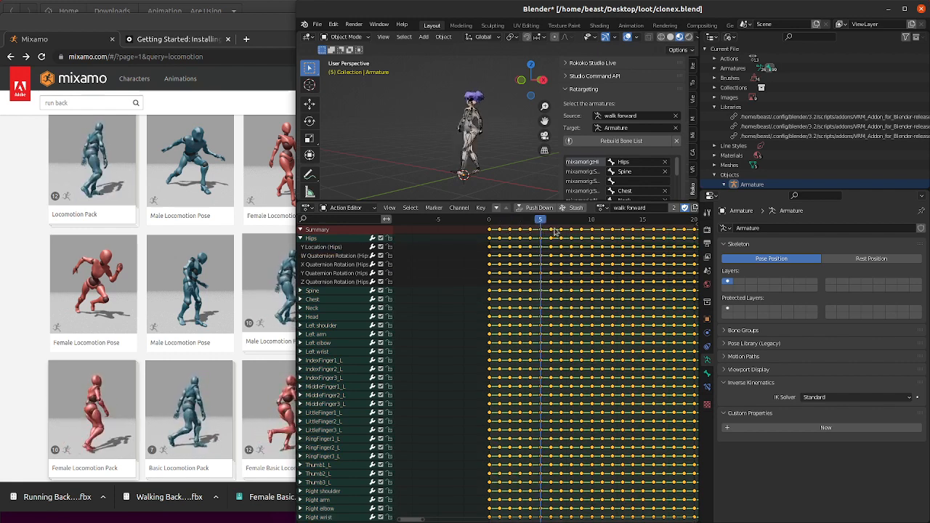
left_click_drag(654, 245, 482, 239)
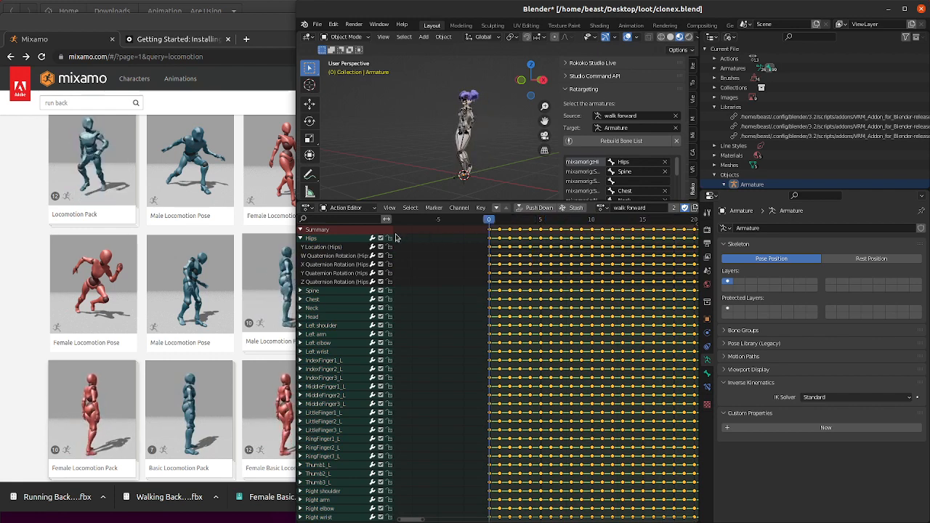
key("a")
key("ctrl+z")
key("ctrl+z")
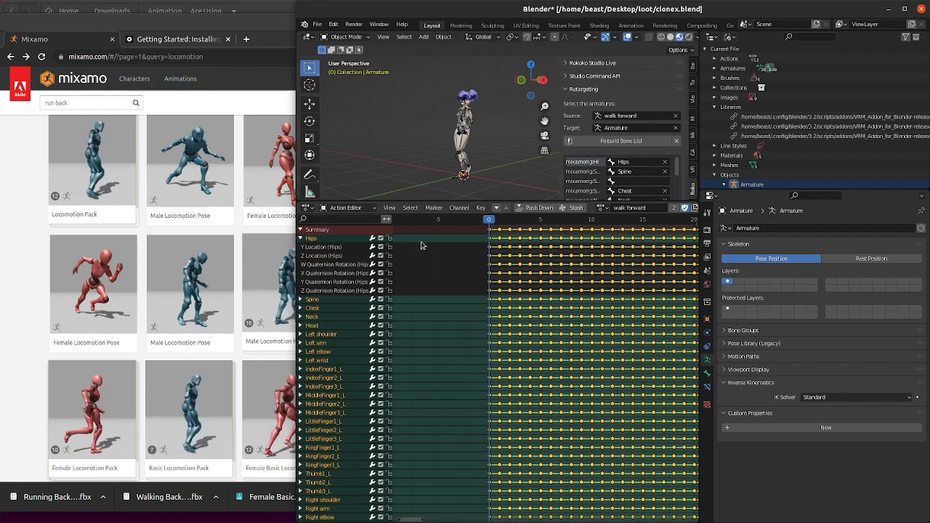
key("ctrl+z")
- Play the walk forward action with all Hips location channels and return to frame 0
key("space")
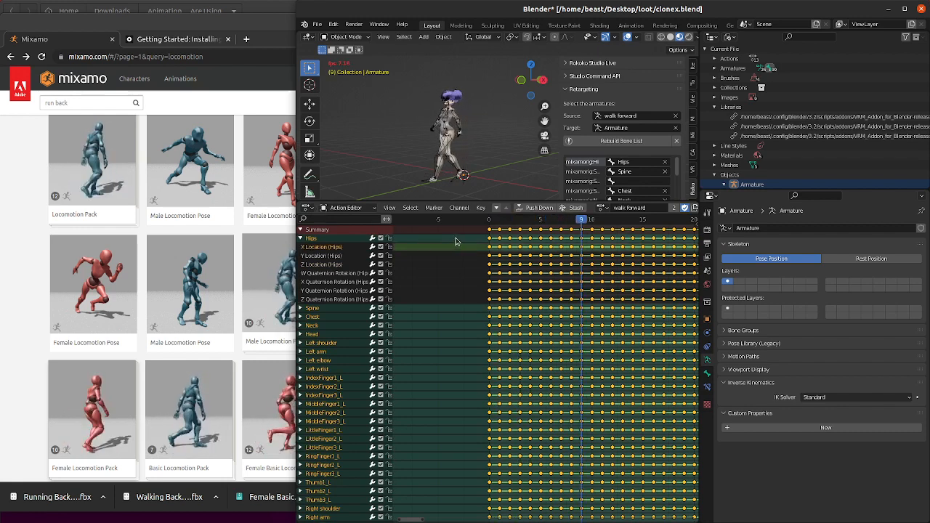
key("space")
left_click(488, 220)
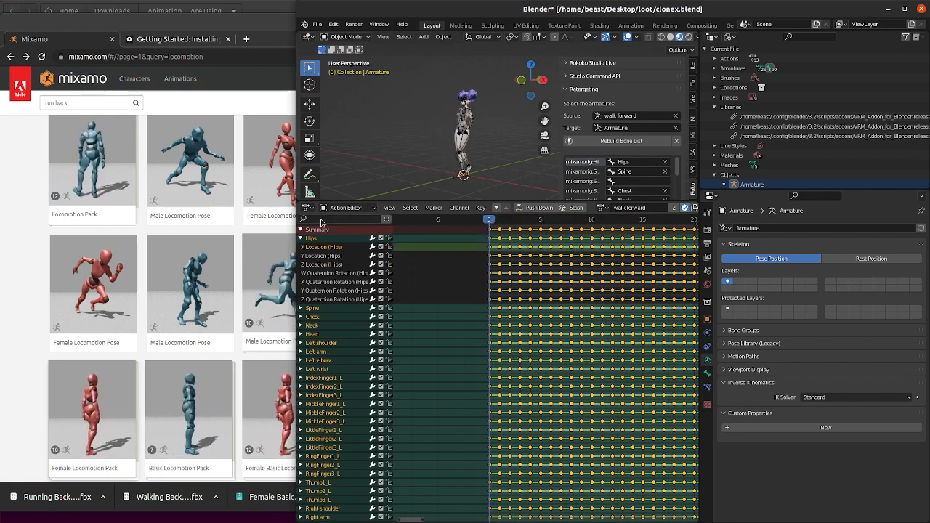
- Switch the editor back to Nonlinear Animation to show the armature's tracks
left_click(338, 208)
left_click(308, 208)
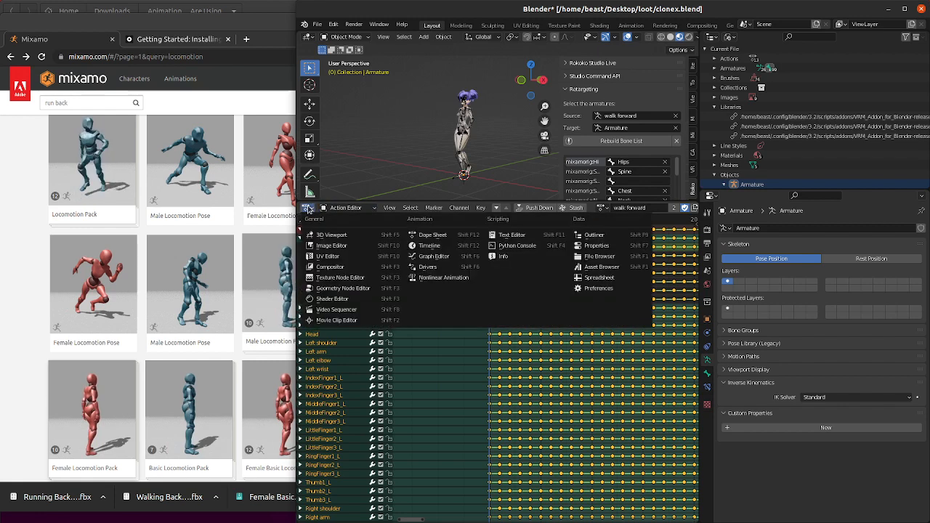
left_click(450, 280)
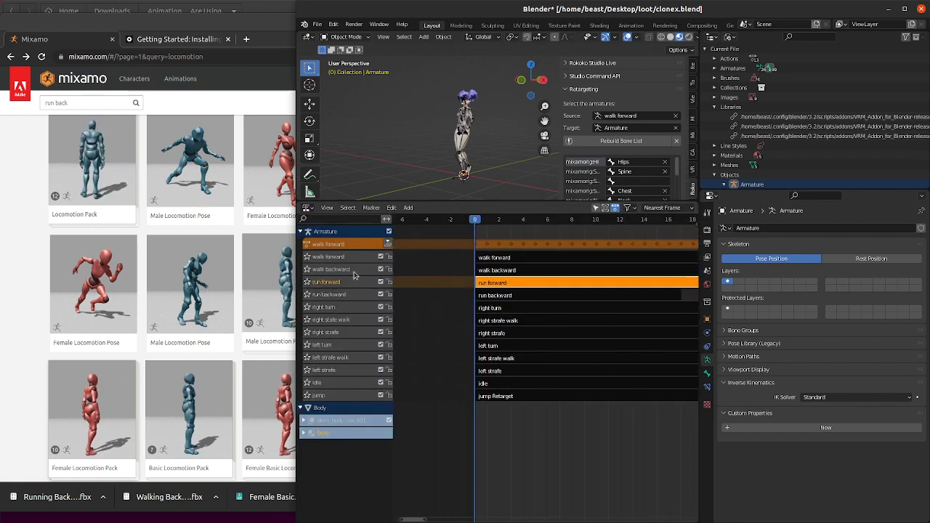
- Solo the walk forward track and start editing its stashed action
left_click(308, 258)
right_click(485, 259)
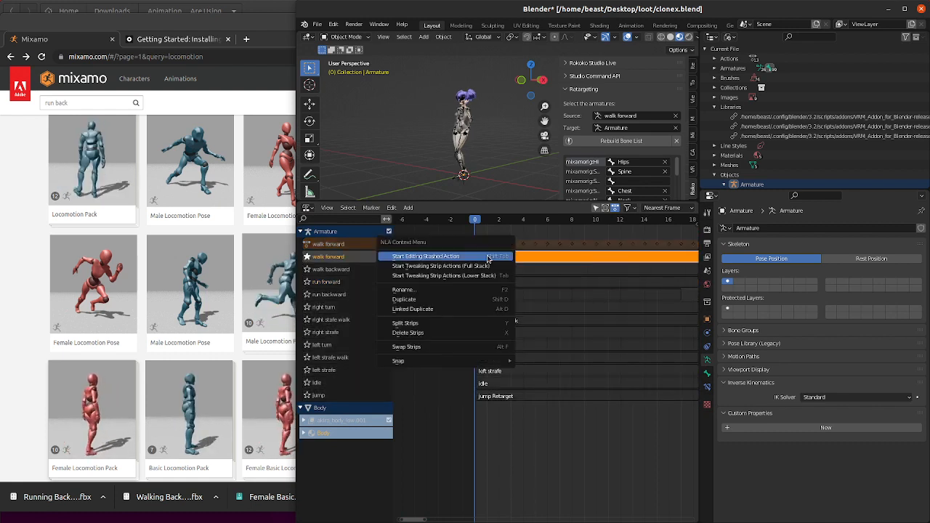
left_click(488, 258)
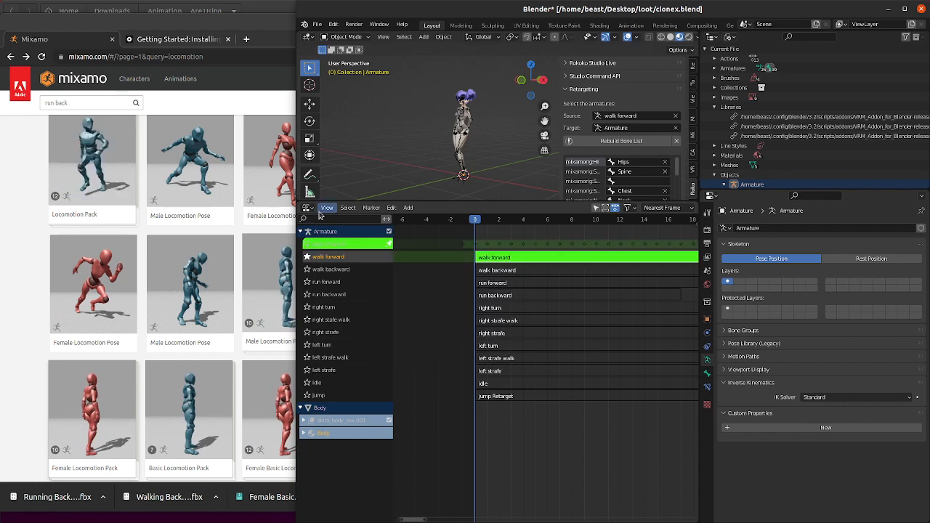
- Split the Nonlinear Animation area, switch the new lower area to the Dope Sheet's Action Editor and enlarge it
left_click_drag(298, 229, 347, 411)
left_click(306, 419)
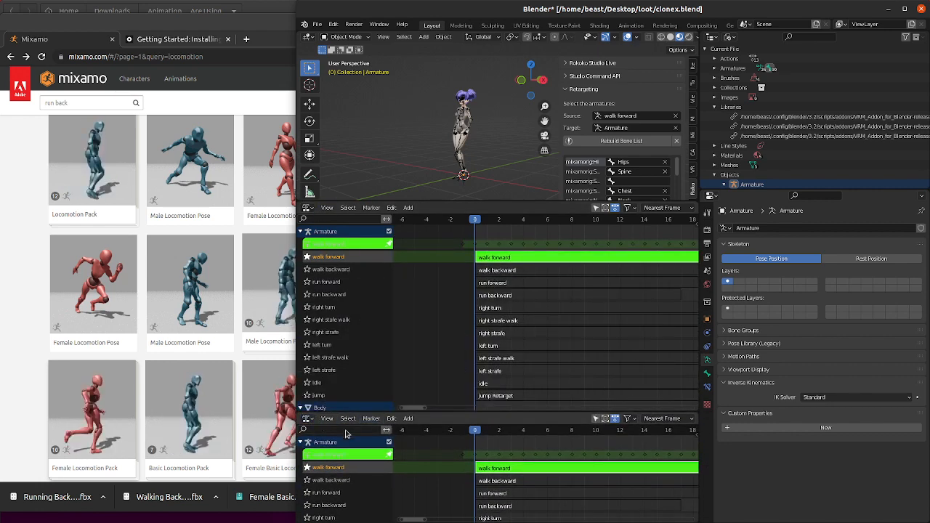
left_click(307, 420)
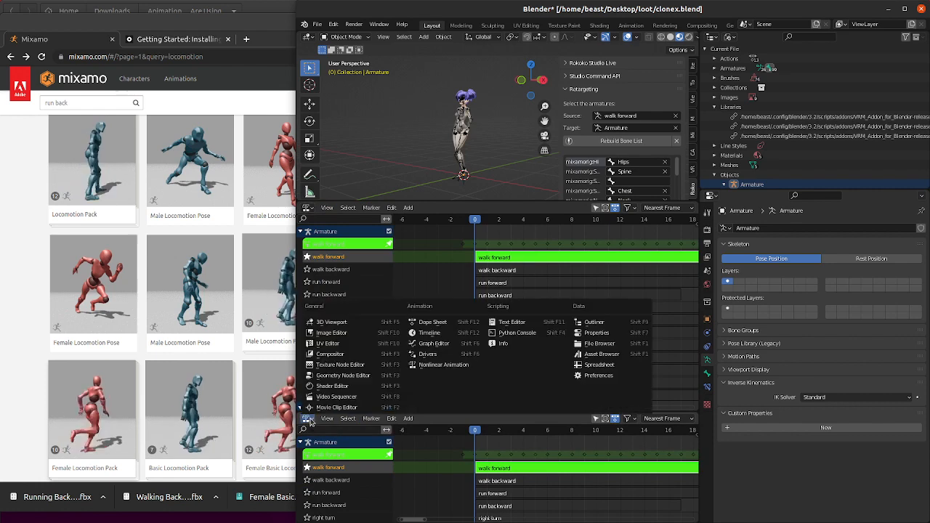
left_click(432, 322)
left_click_drag(462, 412, 464, 344)
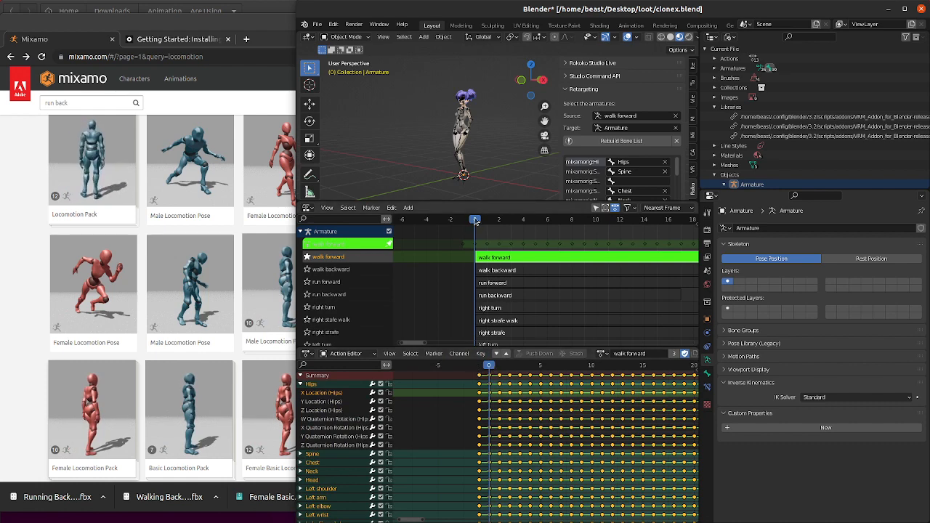
- Shift all keyframes of the walk forward action 1 frame later so they start at frame 0
left_click_drag(476, 220, 449, 229)
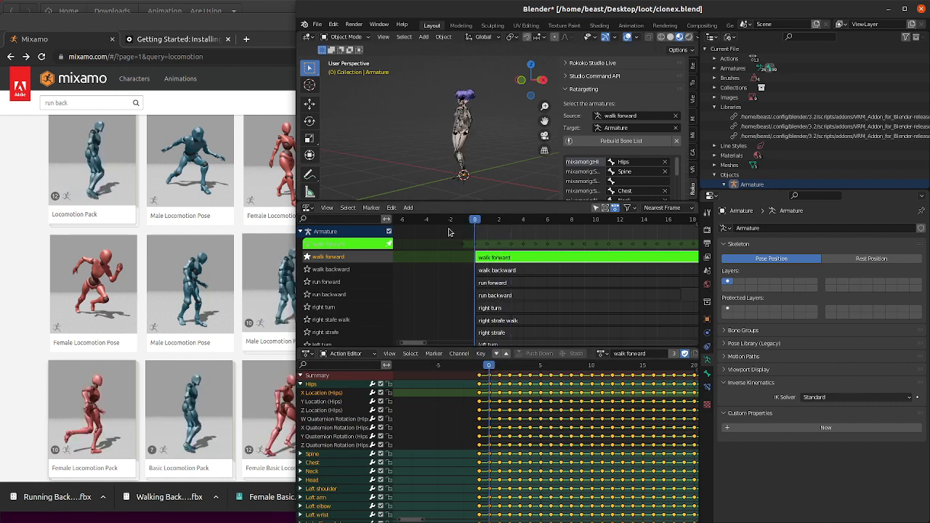
left_click(453, 435)
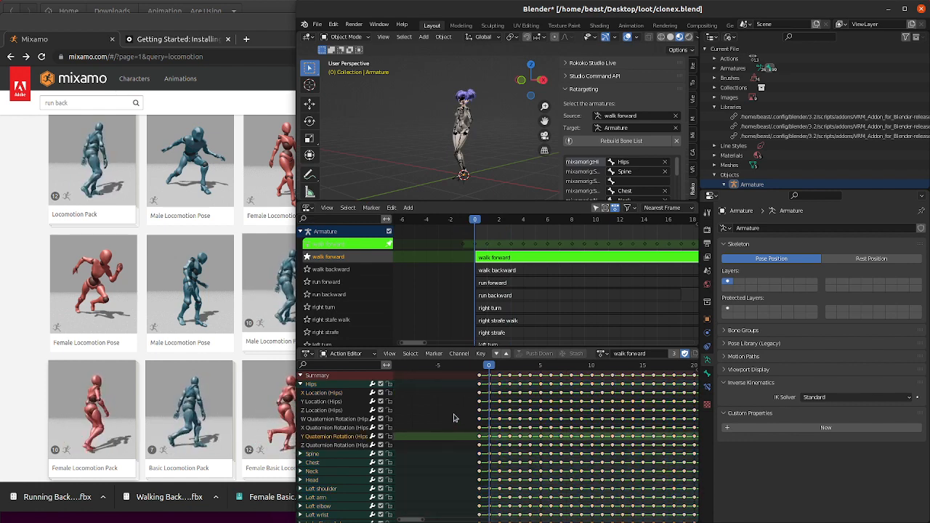
key("g")
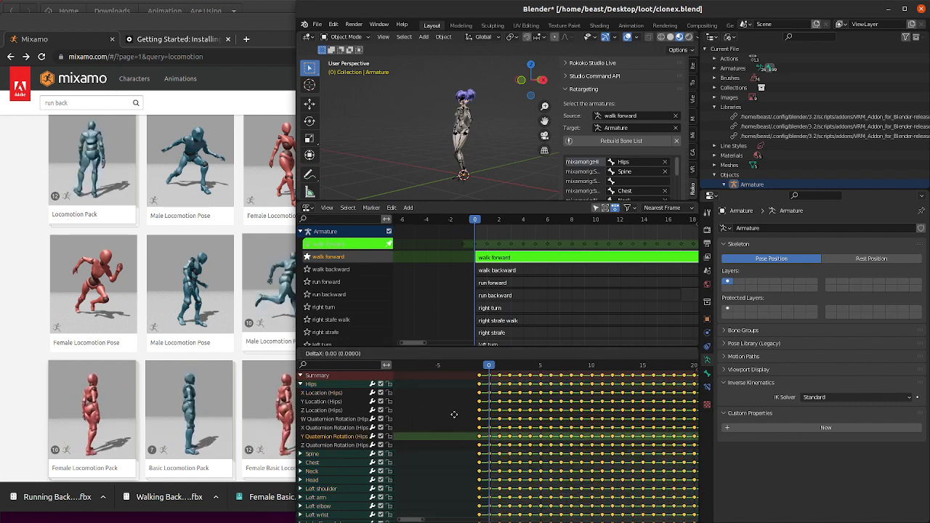
type("1")
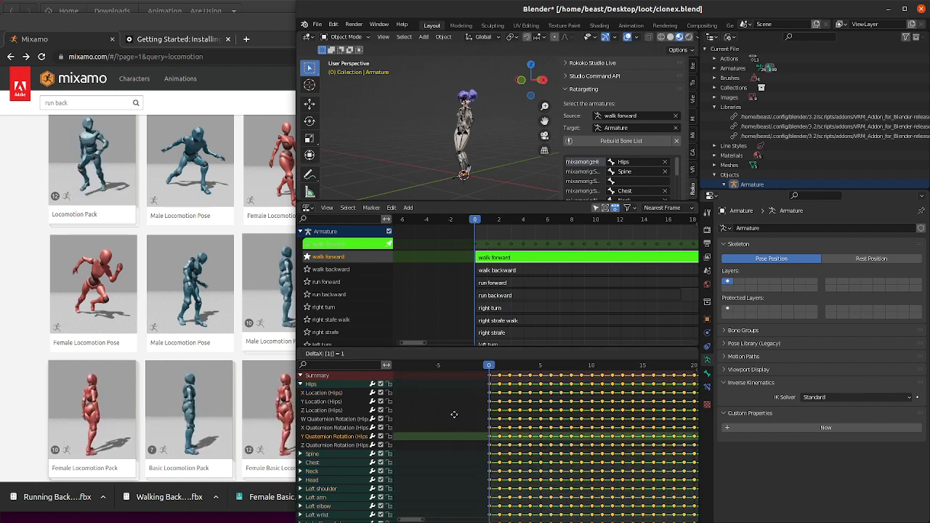
key("Return")
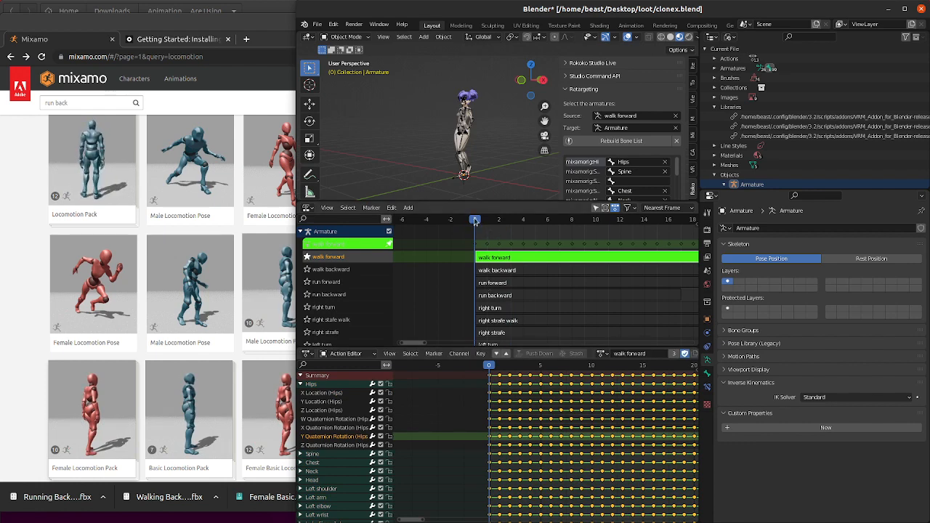
- Scrub and play the walk forward action, ending at frame 0
left_click_drag(491, 225, 640, 236)
key("space")
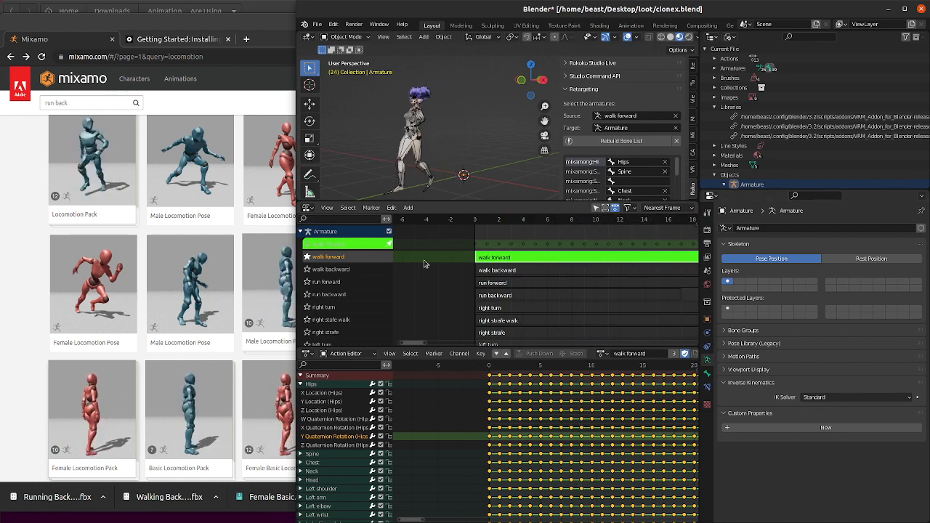
left_click_drag(578, 272, 461, 284)
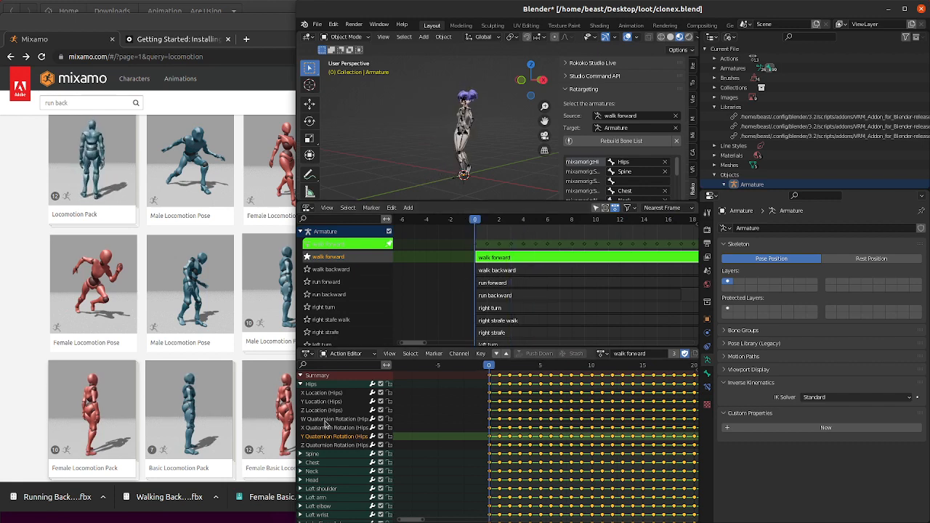
- Disable the Hips' X and Z Location channels in the walk forward action and play the walk
left_click(328, 393)
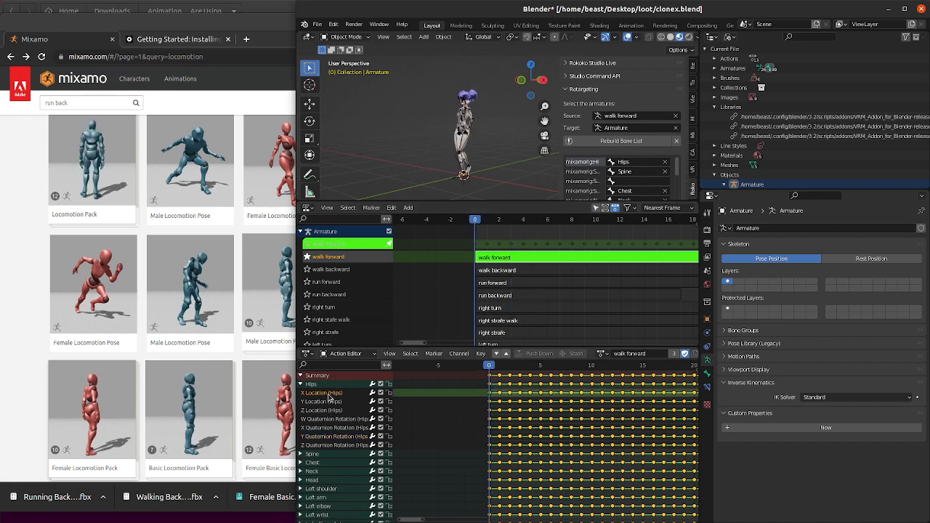
left_click(380, 392)
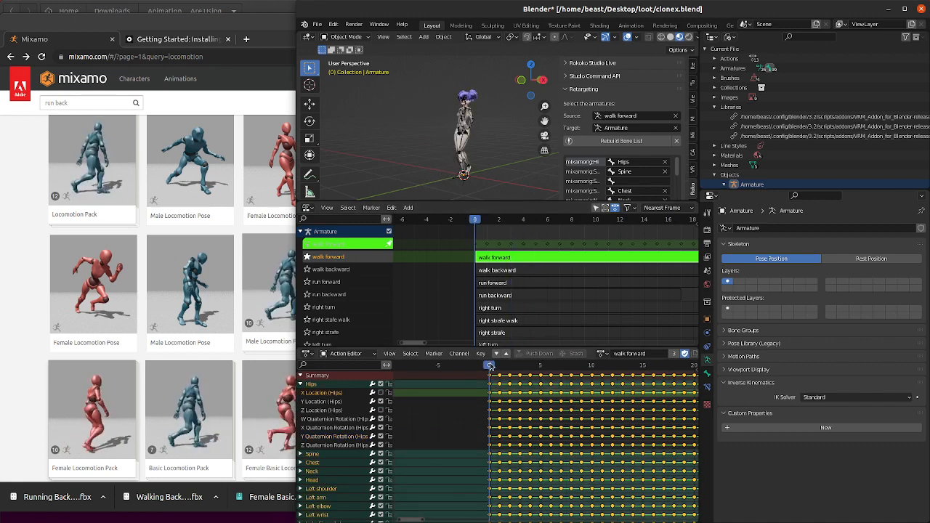
key("space")
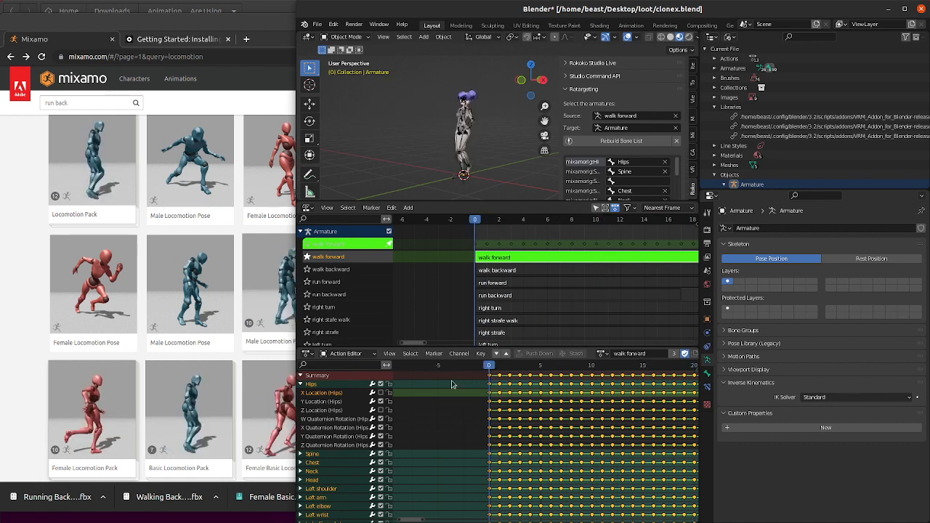
- Delete the Hips' X and Z Location channels from the walk forward action and check the motion, ending at frame 0
left_click(317, 394)
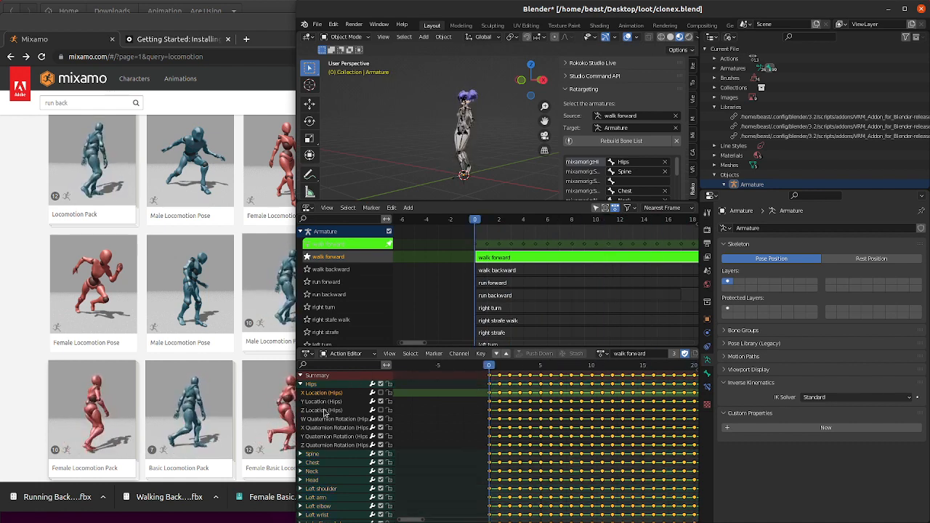
key("Delete")
left_click(329, 402)
key("Delete")
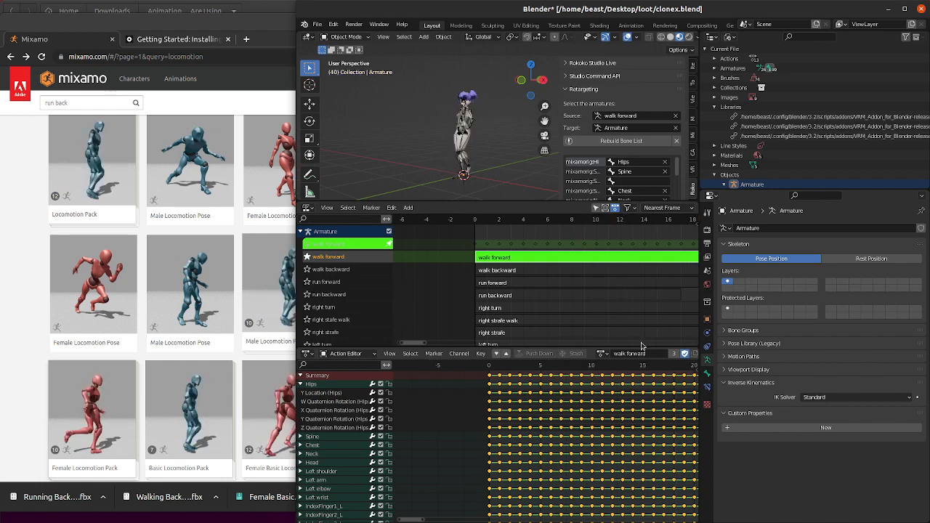
left_click_drag(672, 366, 434, 372)
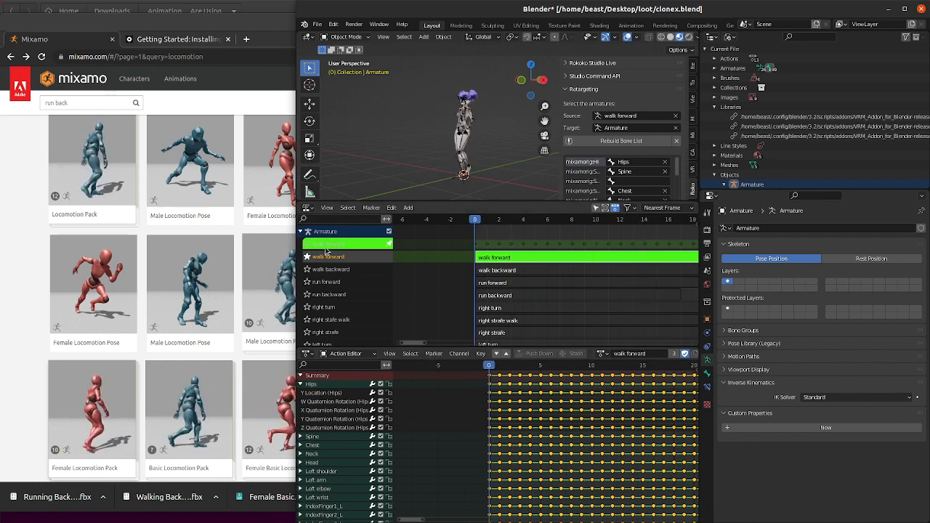
- Stop editing walk forward, start editing the walk backward stashed action and shift all its keyframes 1 frame later
right_click(502, 269)
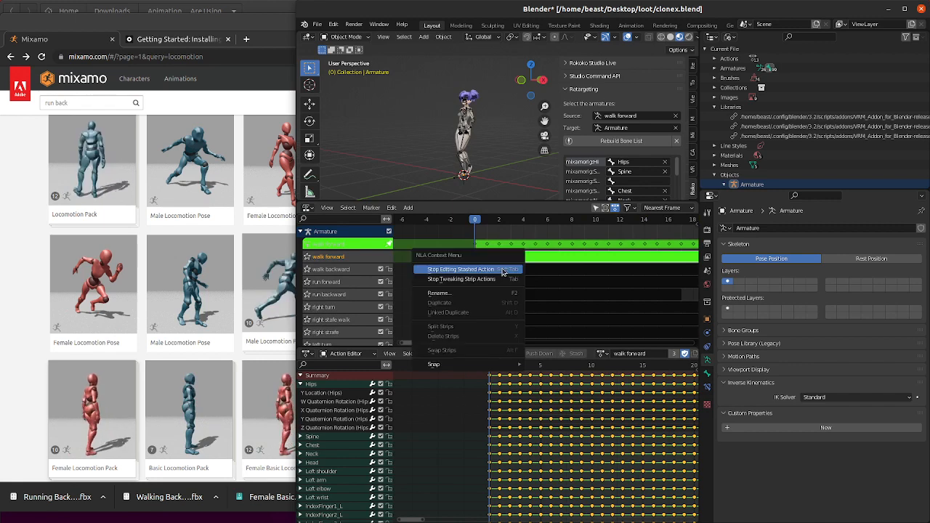
left_click(503, 270)
right_click(503, 271)
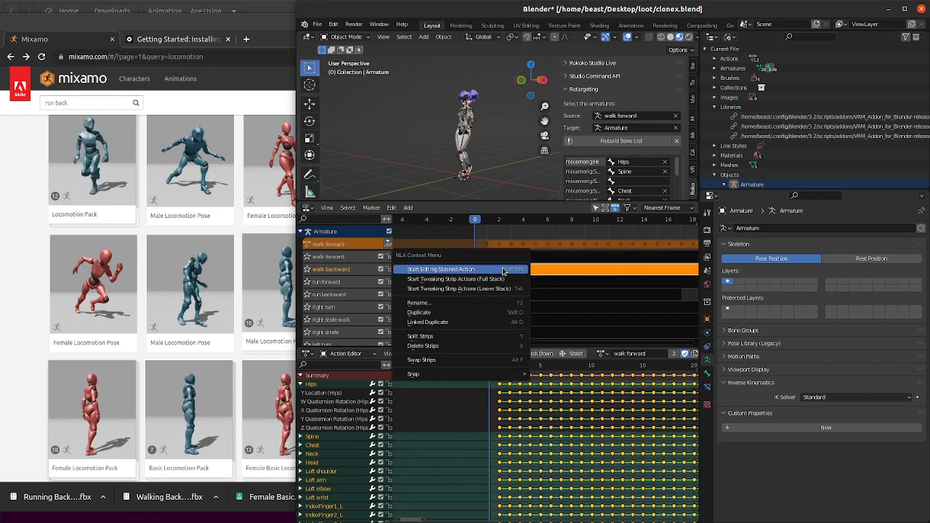
left_click(504, 269)
left_click(462, 394)
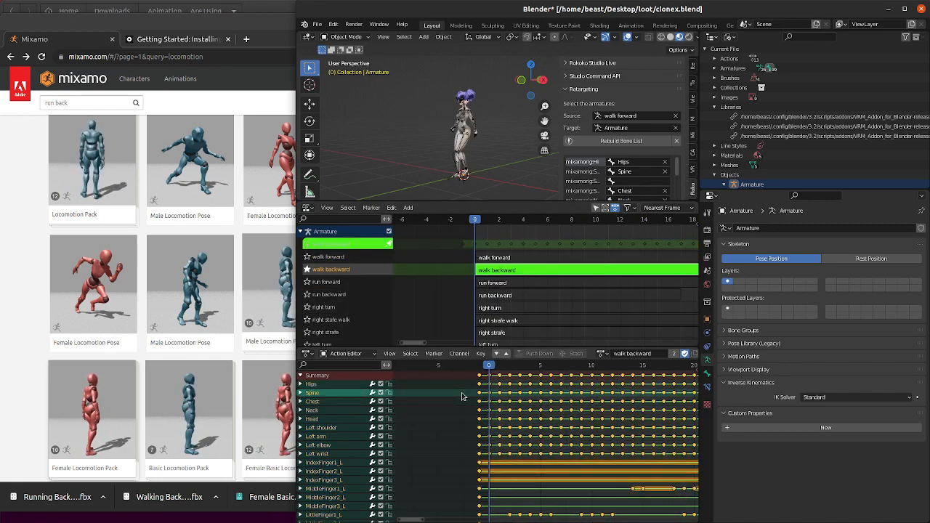
type("g1")
key("Return")
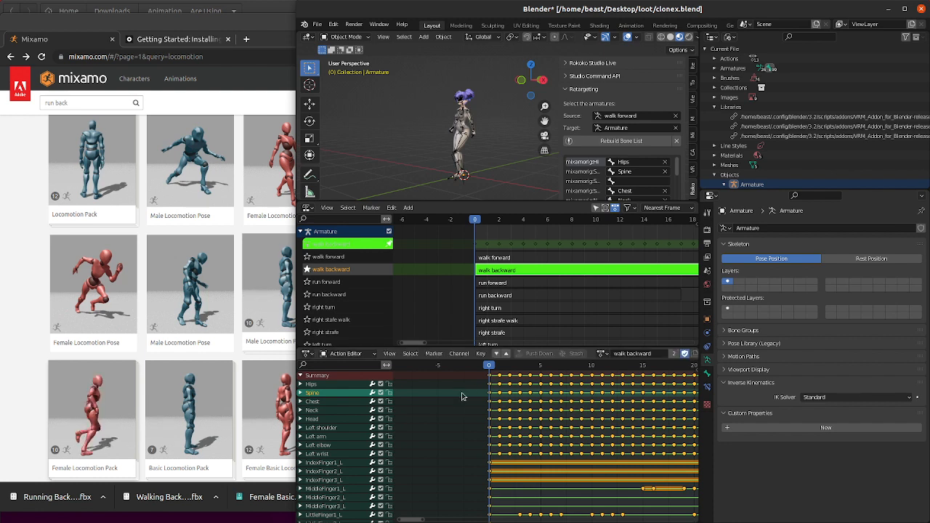
- Deselect the keyframes and play the walk backward action, ending at frame 0
left_click(474, 437)
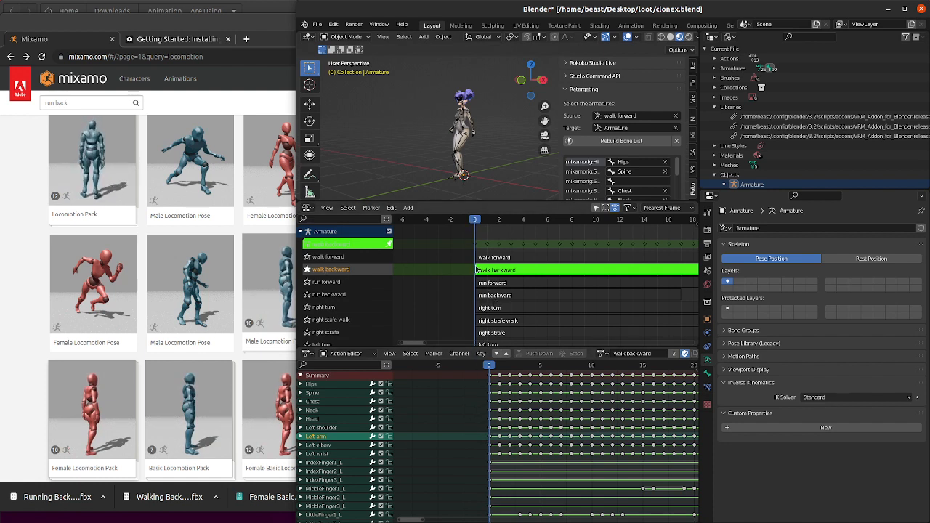
key("space")
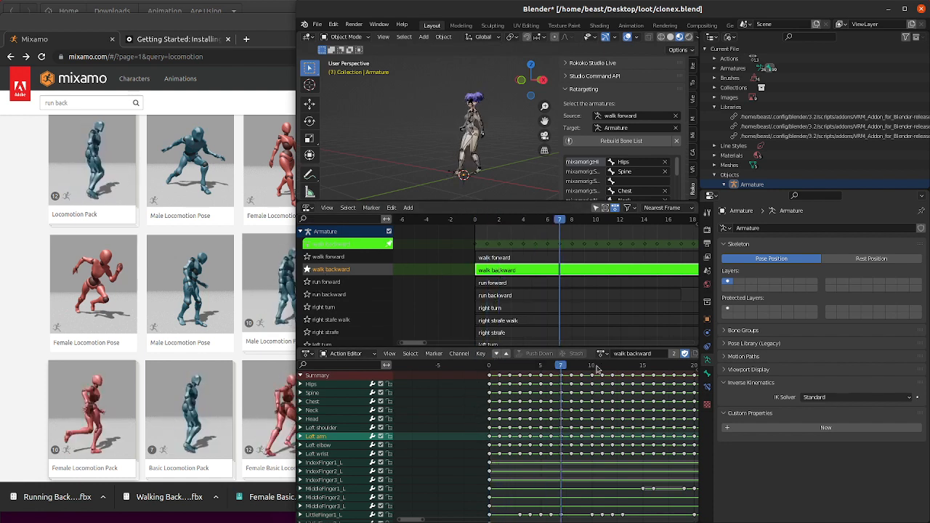
key("Escape")
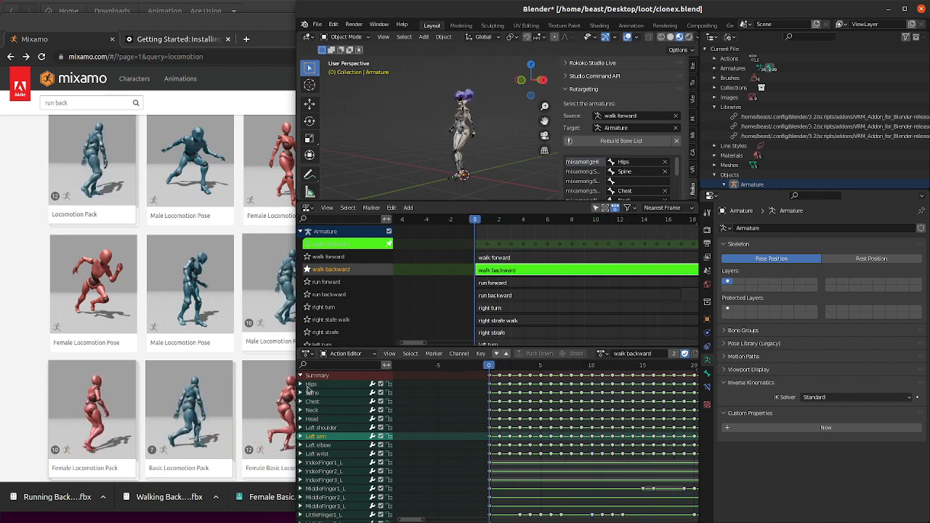
- Delete the Hips' X and Z Location channels from the walk backward action and play the result
left_click(300, 385)
left_click(325, 393)
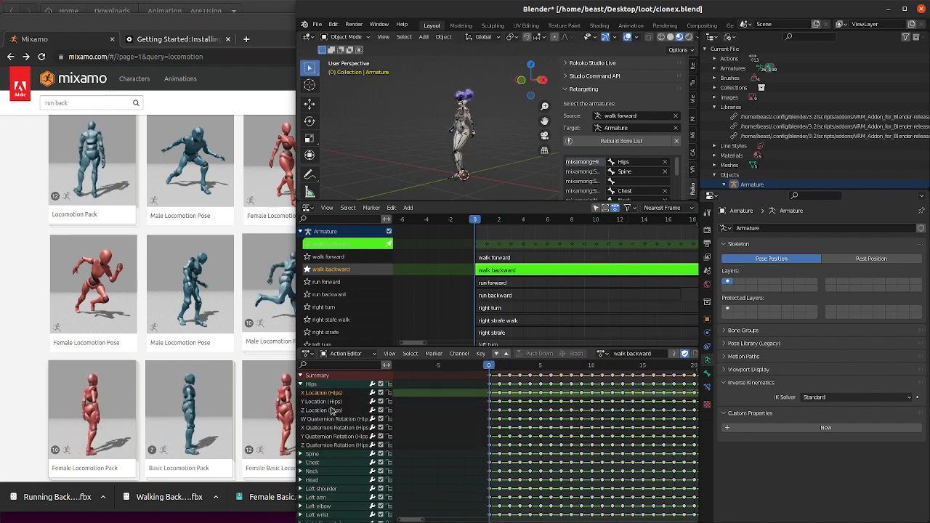
key("x")
left_click(335, 402)
key("x")
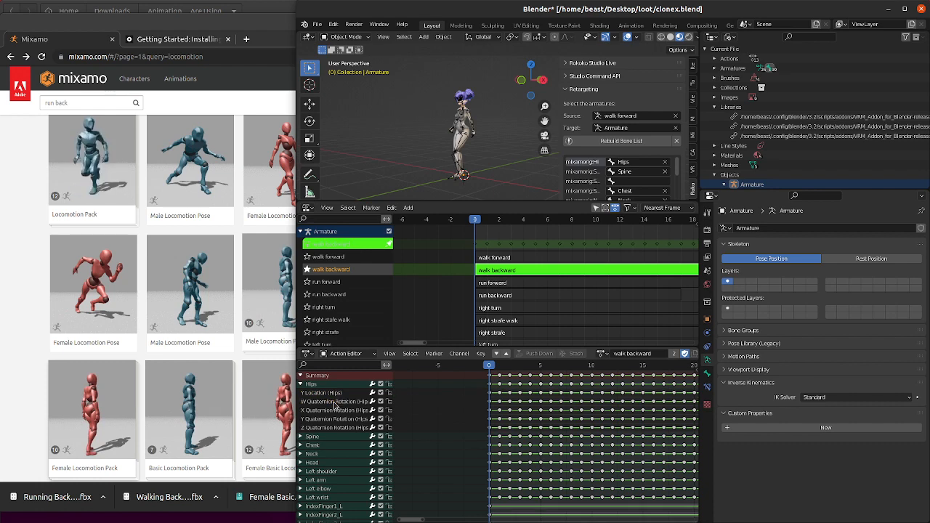
key("space")
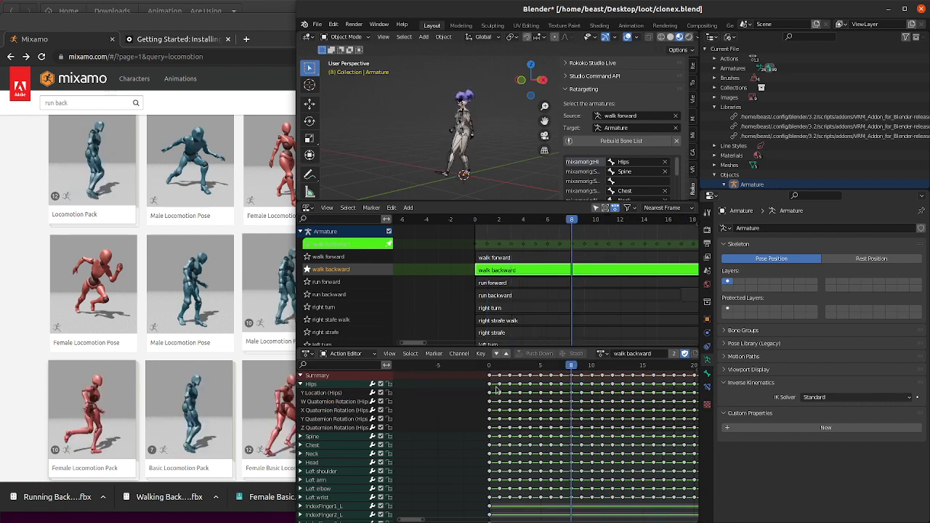
key("Escape")
- Stop editing walk backward, start editing the run forward stashed action and shift all its keyframes 1 frame later
right_click(492, 273)
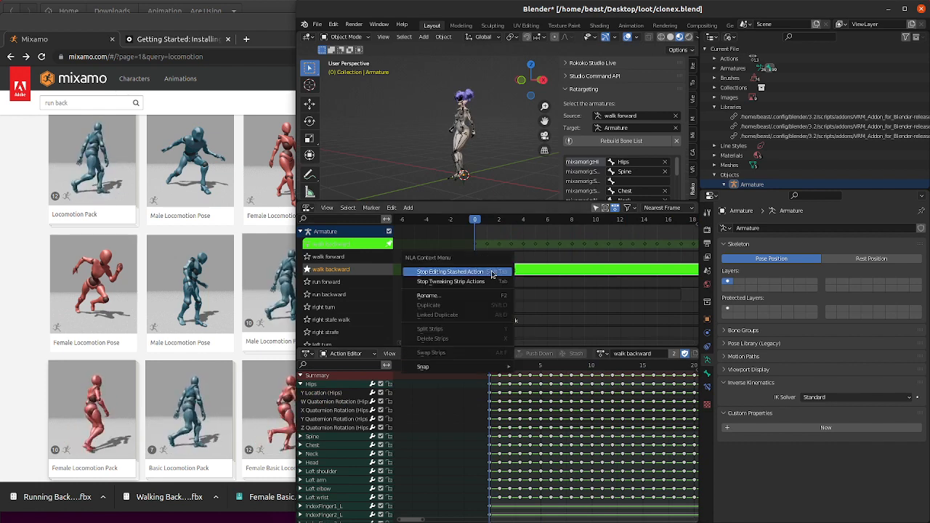
left_click(491, 273)
left_click(511, 284)
right_click(511, 284)
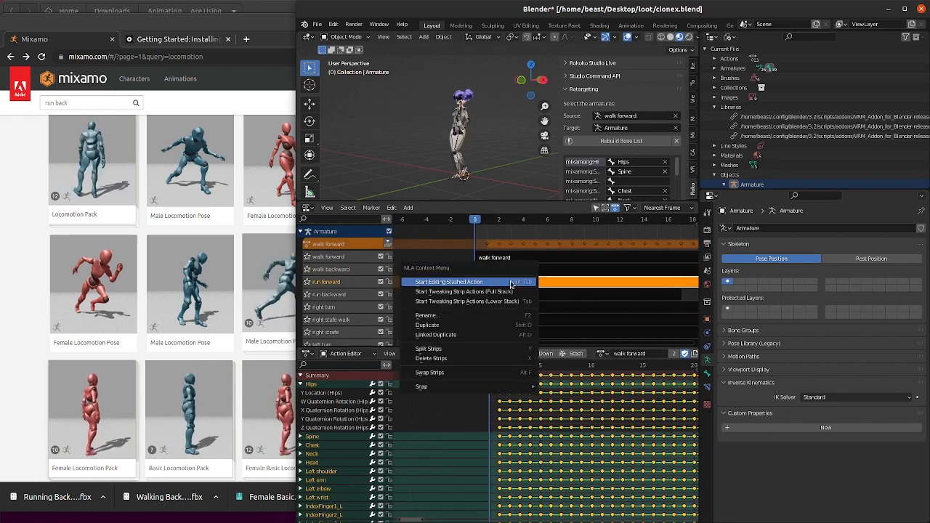
left_click(510, 282)
left_click(468, 394)
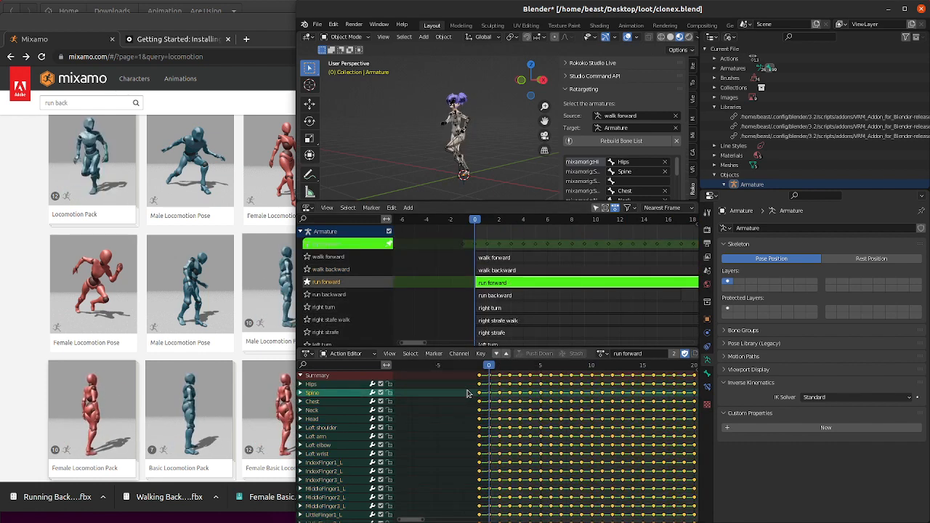
key("g")
key("1")
key("Return")
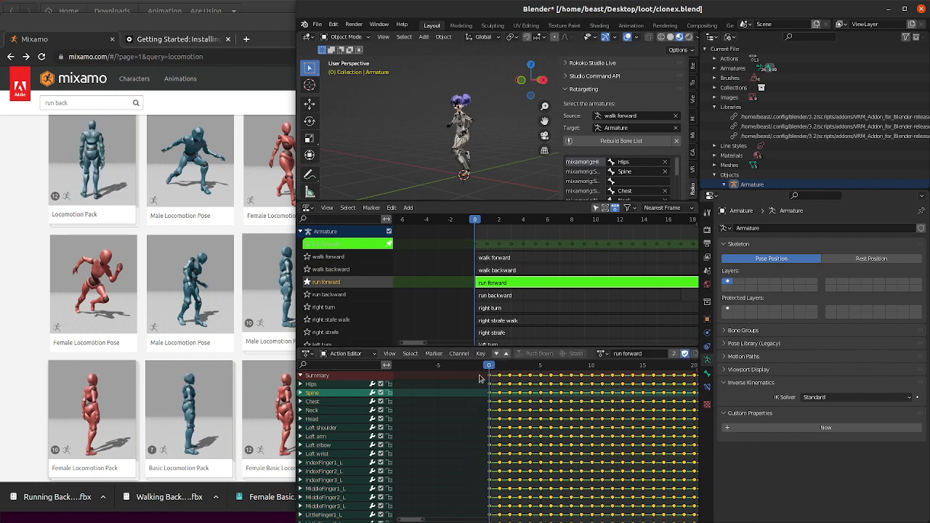
- Expand the Hips group of the run forward action and delete its X and Z Location channels
mouse_move(488, 369)
left_mouse_down()
mouse_move(583, 370)
mouse_move(479, 372)
left_mouse_up()
left_click(301, 393)
left_click(301, 384)
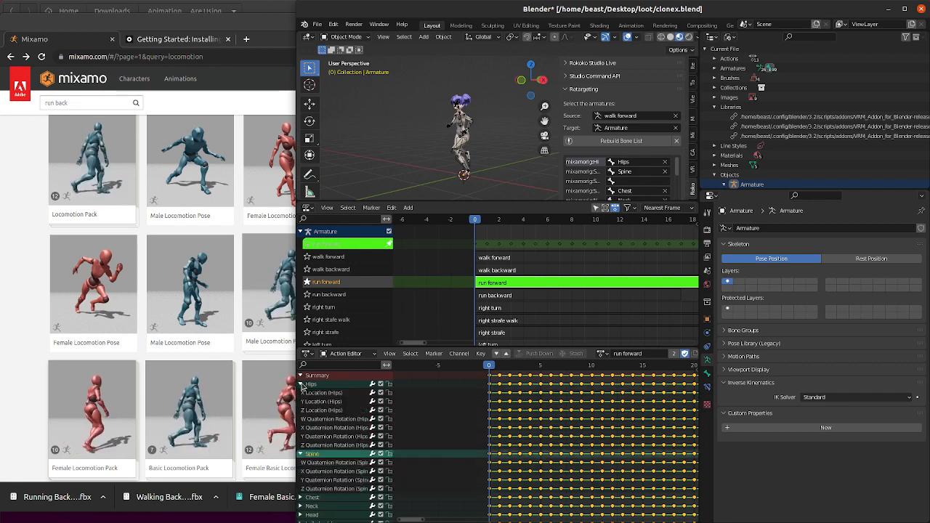
left_click(334, 393)
key("x")
left_click(335, 403)
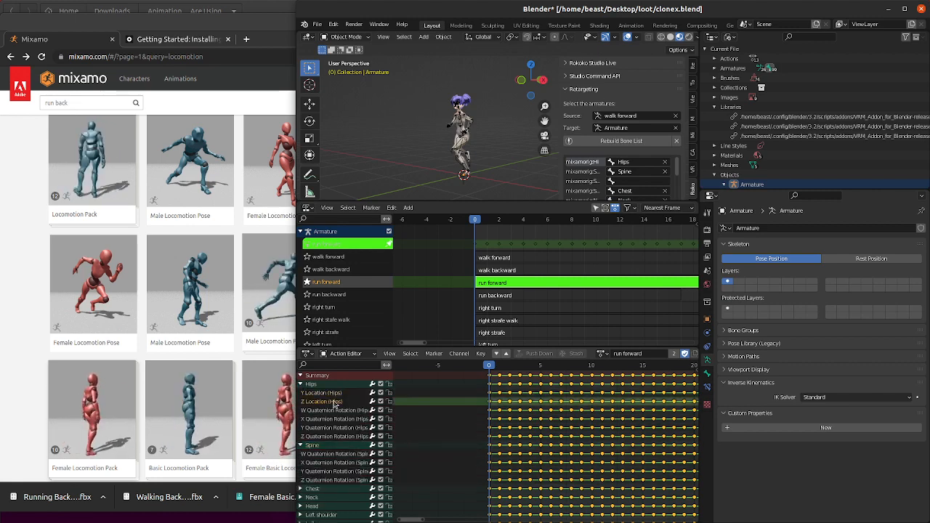
key("x")
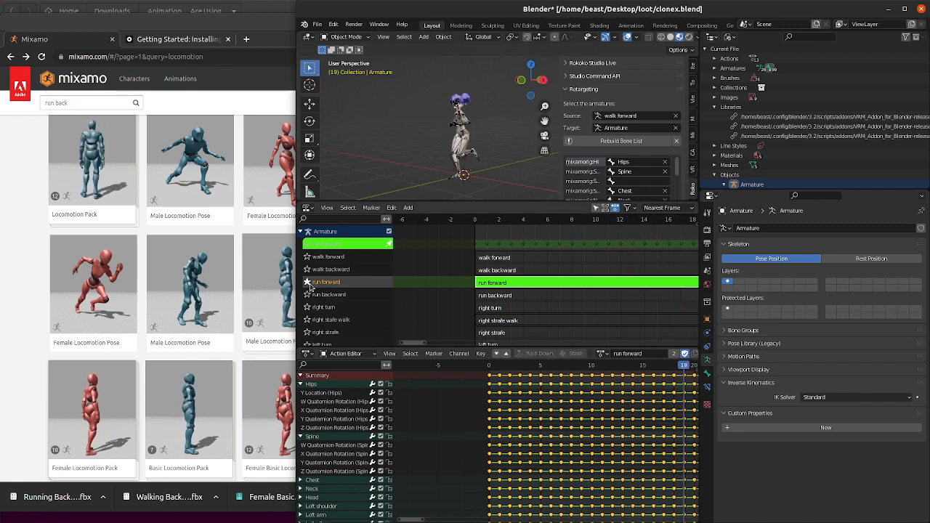
- Start editing the run backward stashed action and play it, ending at frame 0
right_click(500, 301)
left_click(501, 298)
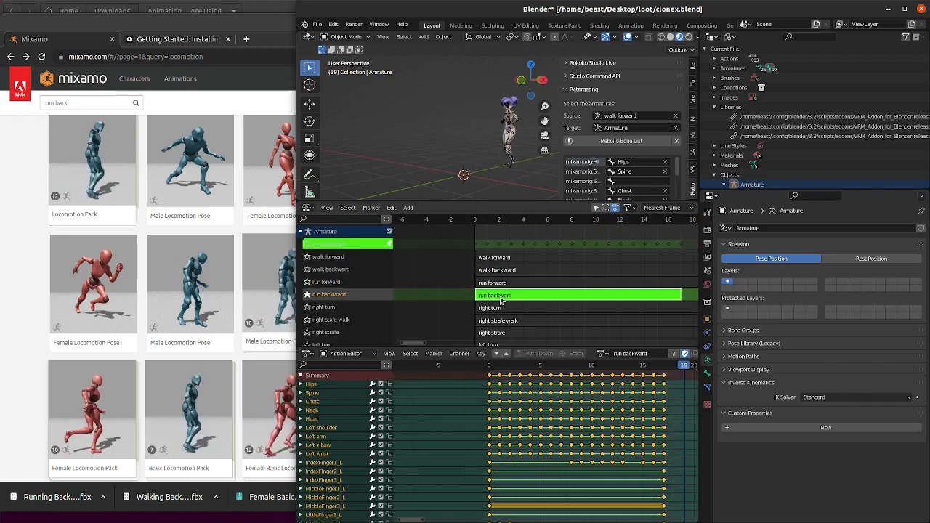
key("space")
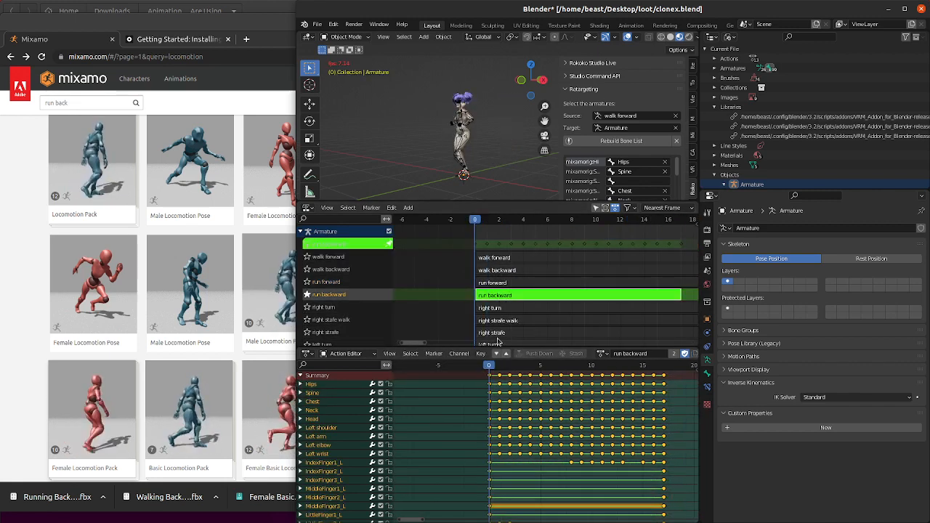
key("Escape")
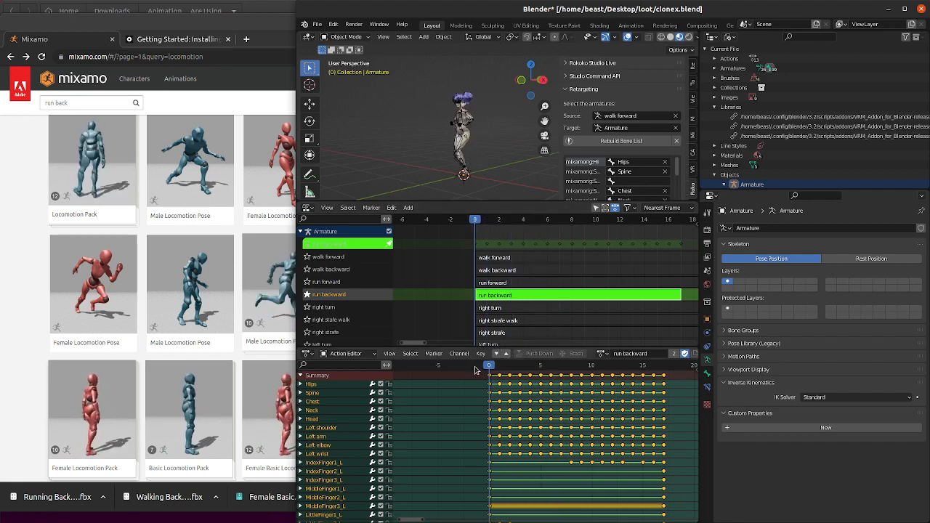
- Expand the Hips group of the run backward action, delete its X and Z Location channels and play the result
left_click(300, 384)
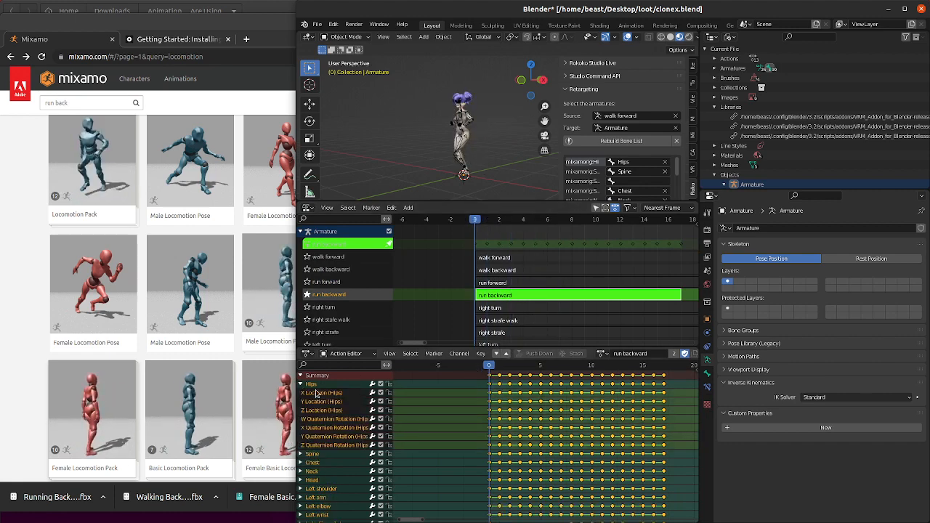
left_click(316, 393)
key("x")
left_click(320, 402)
key("x")
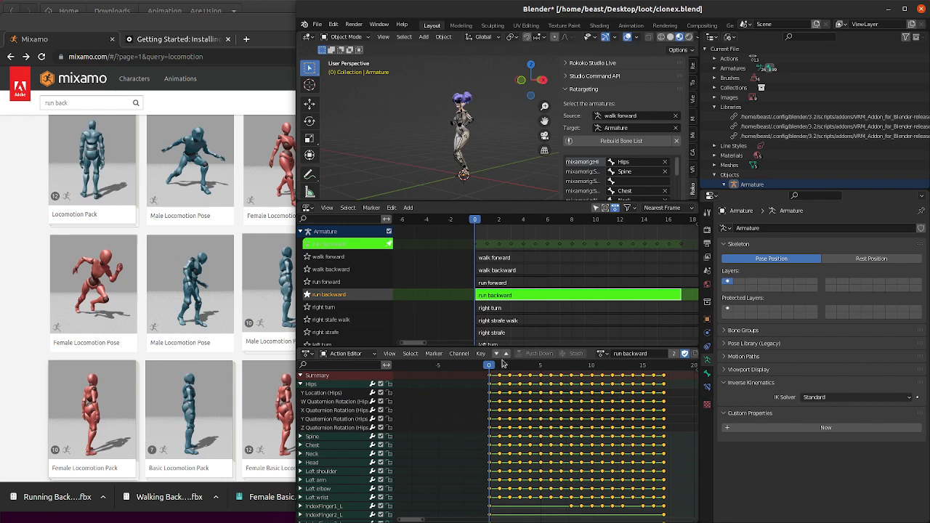
key("space")
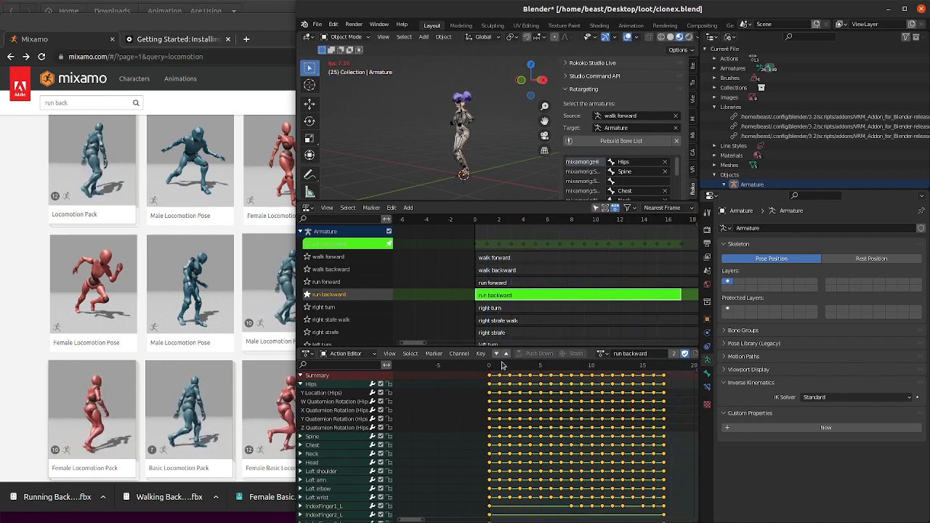
key("Escape")
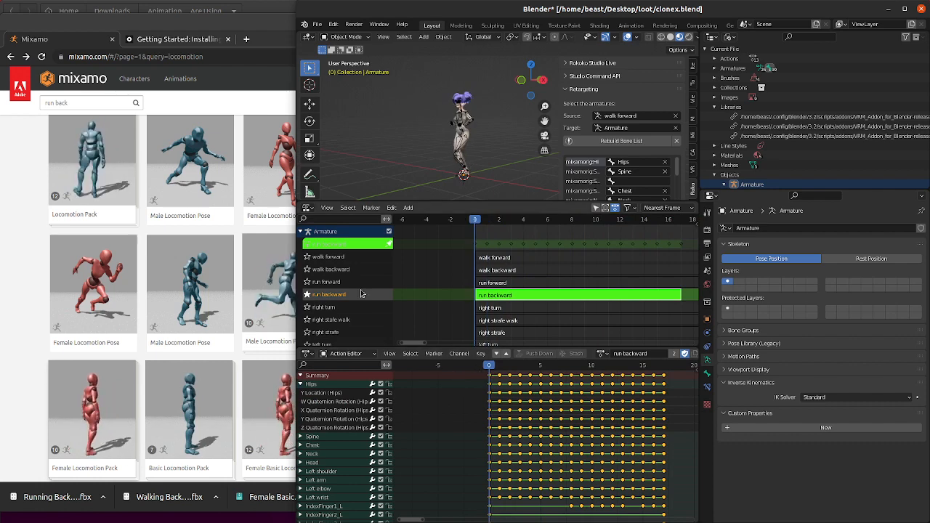
- Turn off solo on run backward and briefly solo the right turn and right strafe walk tracks to preview their poses
left_click(308, 295)
left_click(307, 308)
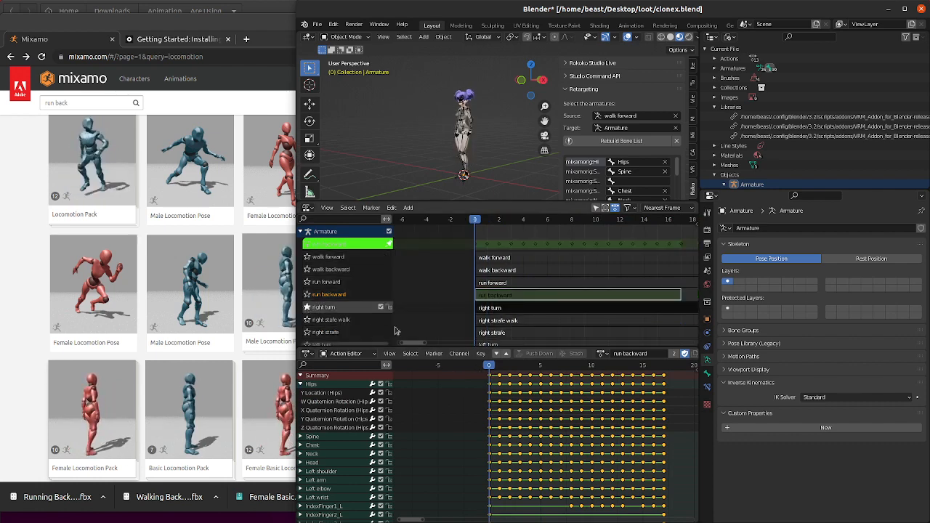
left_click(307, 311)
scroll(330, 294, "down", 2)
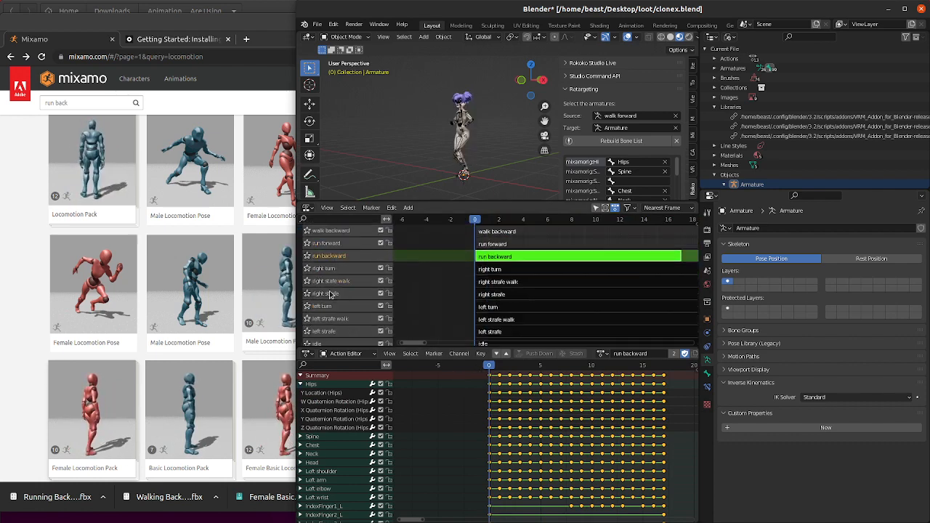
scroll(347, 279, "up", 1)
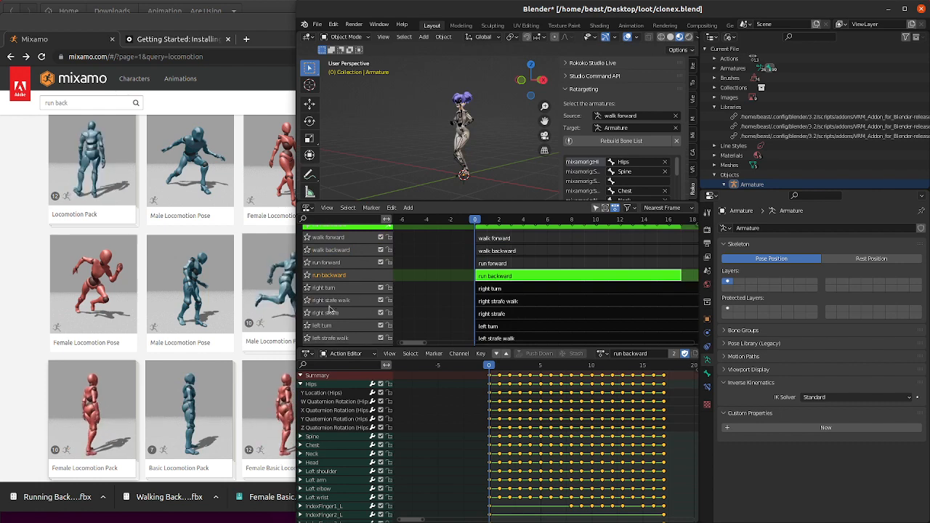
left_click(308, 301)
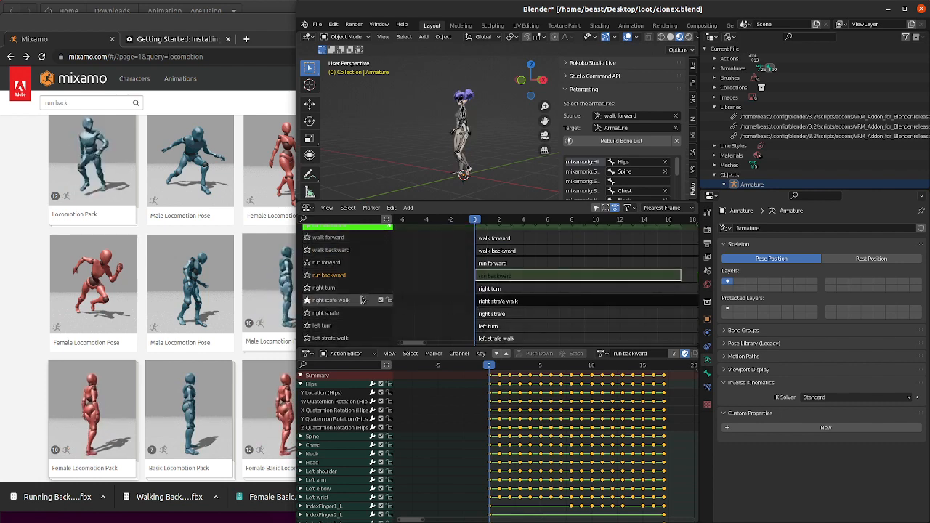
left_click(309, 301)
- Stop editing run backward and start editing the right strafe walk stashed action
right_click(498, 306)
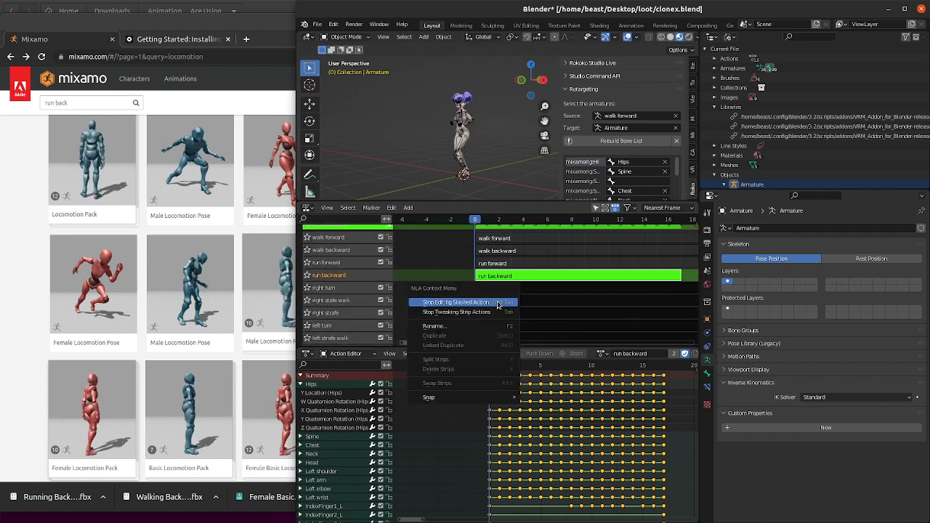
left_click(498, 303)
right_click(499, 304)
left_click(499, 304)
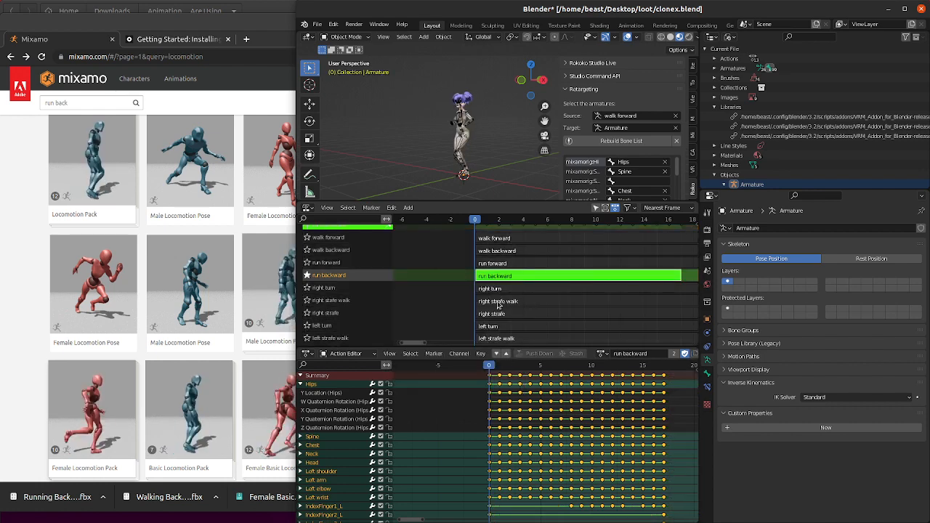
right_click(499, 305)
left_click(499, 303)
left_click(498, 301)
right_click(499, 304)
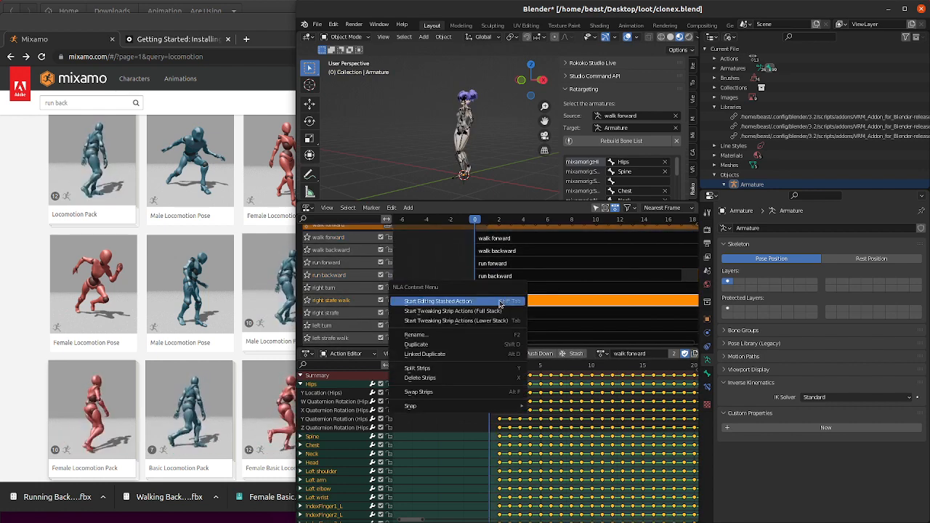
left_click(499, 303)
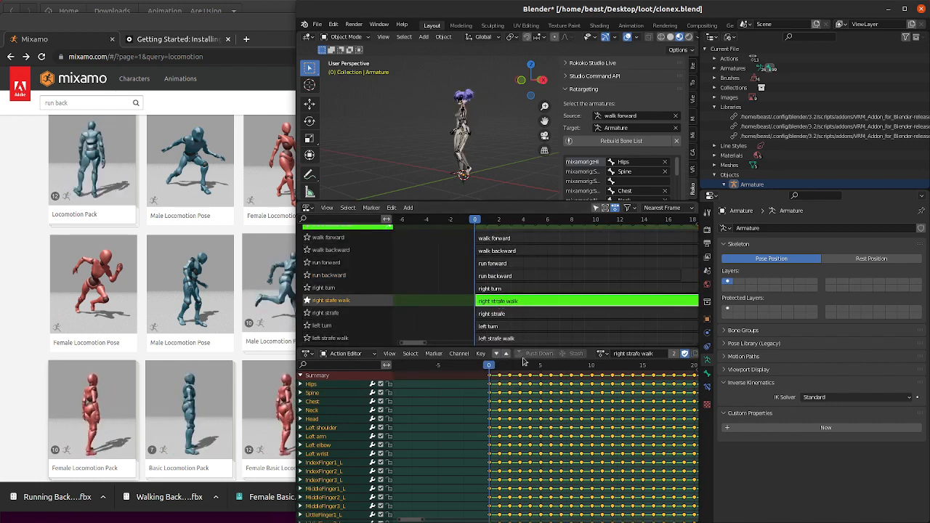
- Expand the Hips group of right strafe walk and test its X Location channel by muting it and scrubbing between frames 0 and 15
left_click(300, 384)
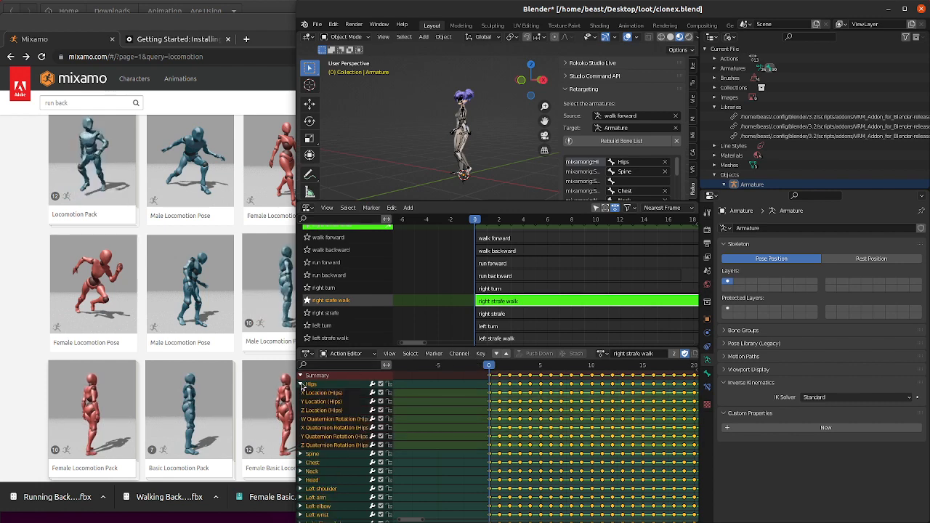
left_click_drag(492, 368, 423, 369)
left_click(324, 393)
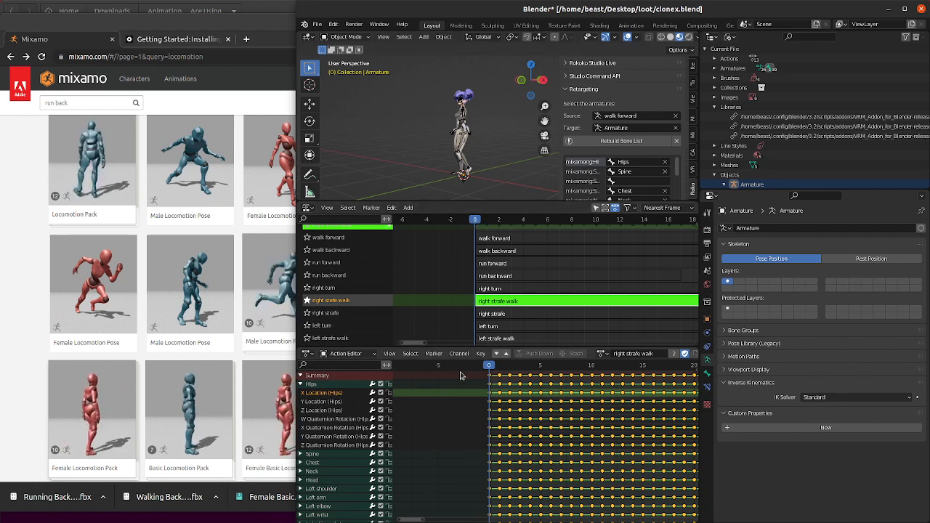
left_click_drag(524, 368, 644, 368)
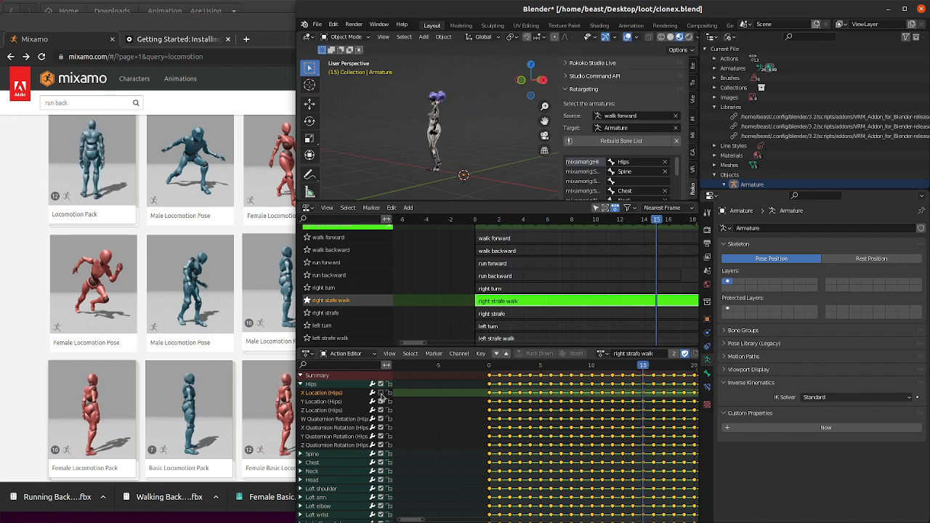
left_click_drag(511, 366, 479, 377)
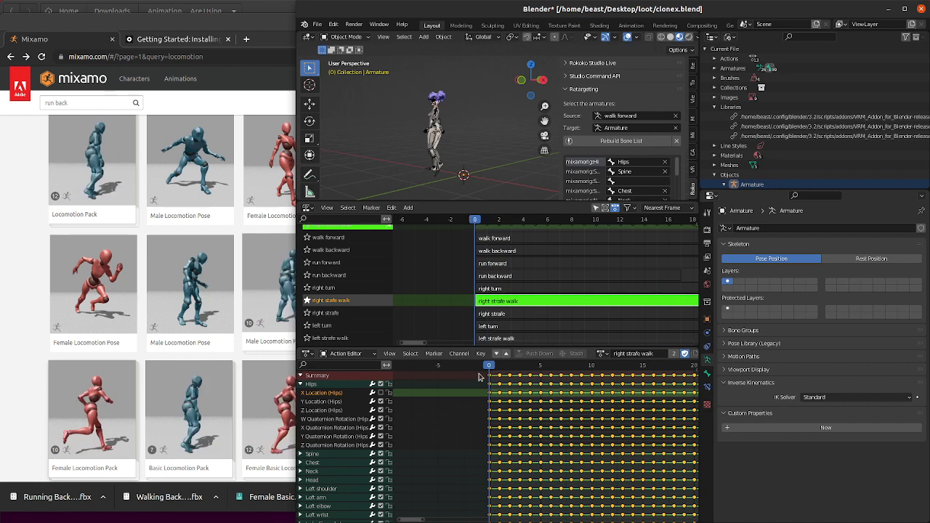
left_click(381, 393)
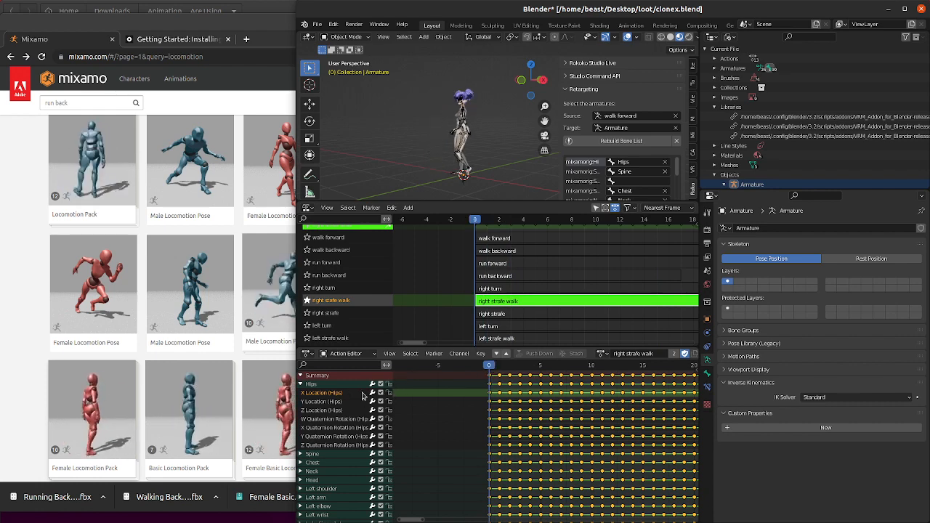
- Delete the Hips' X Location channel from the right strafe walk action and play the result, returning to frame 0
key("x")
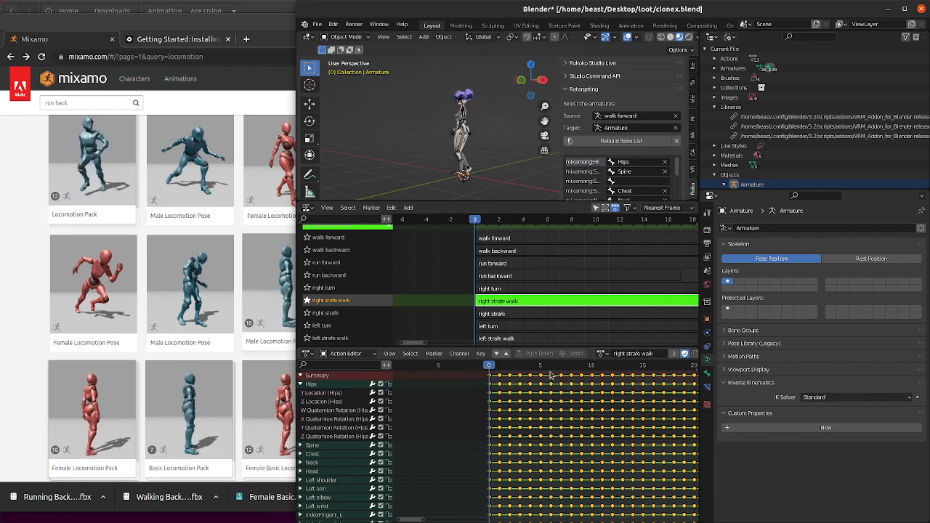
key("space")
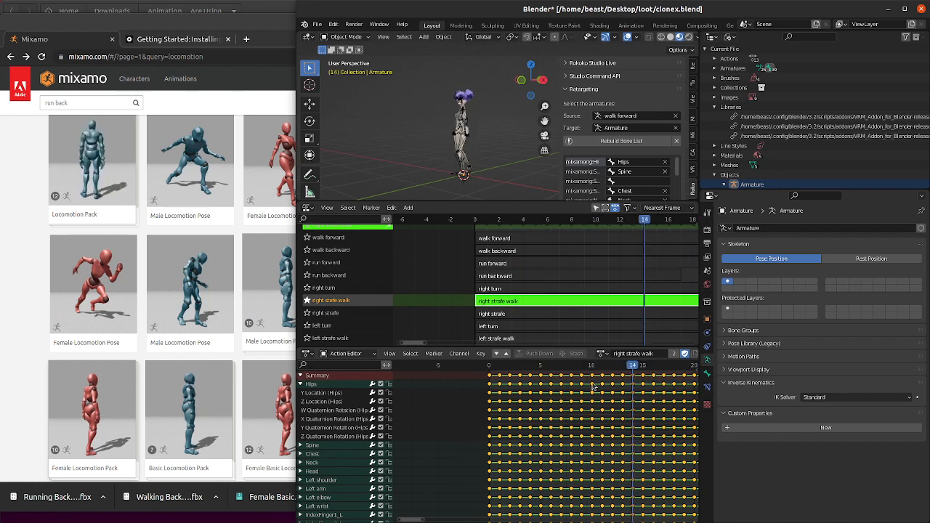
left_click_drag(592, 387, 452, 387)
key("space")
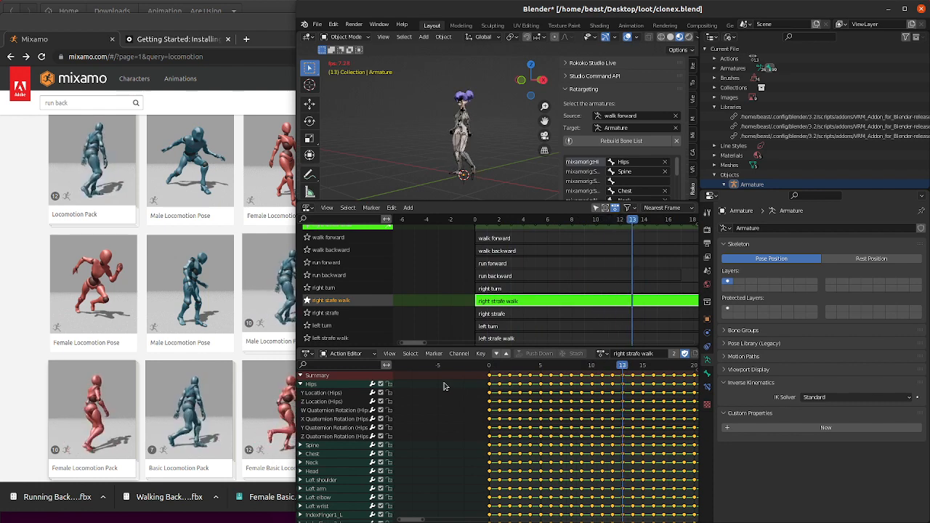
key("space")
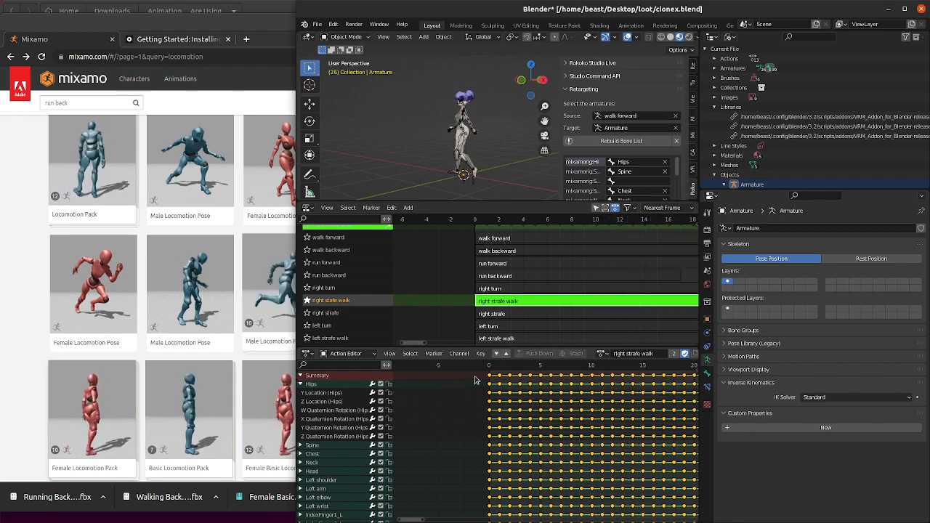
left_click(482, 365)
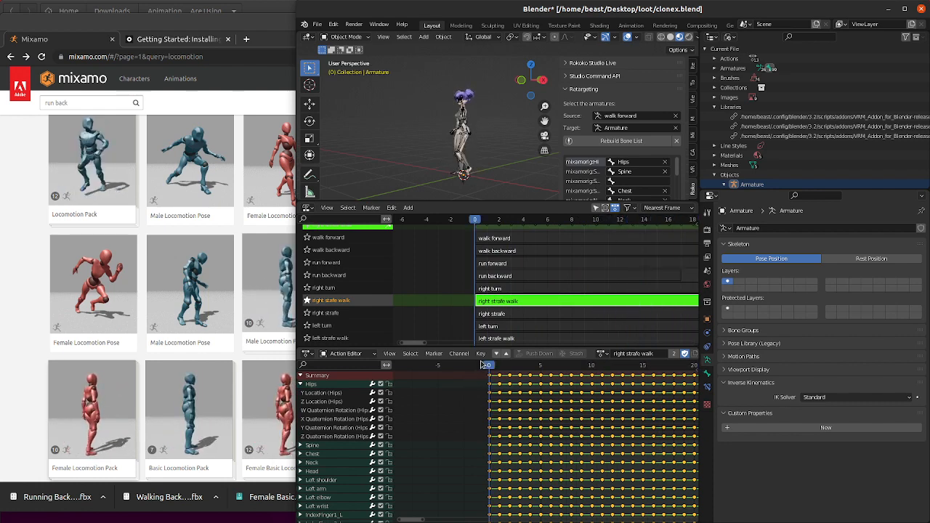
- Briefly preview the right strafe track in solo and start editing its stashed action
left_click(309, 302)
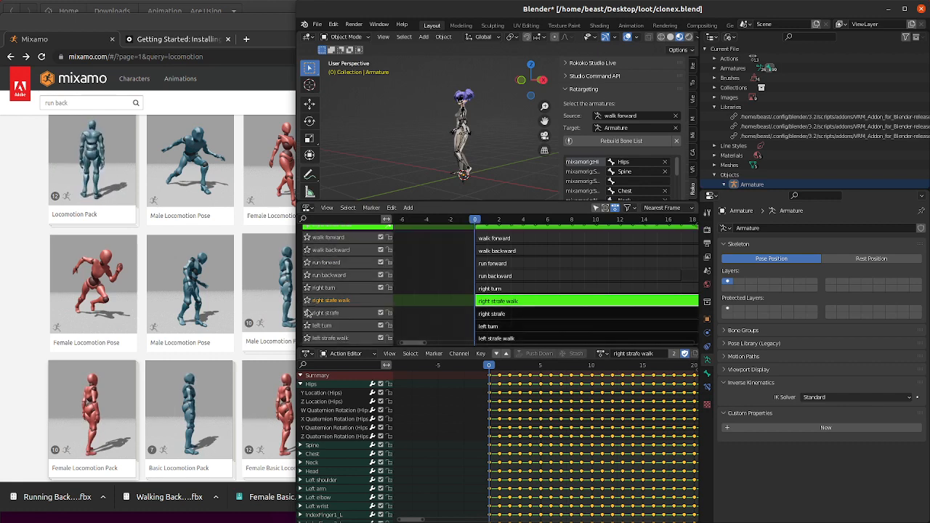
left_click(308, 313)
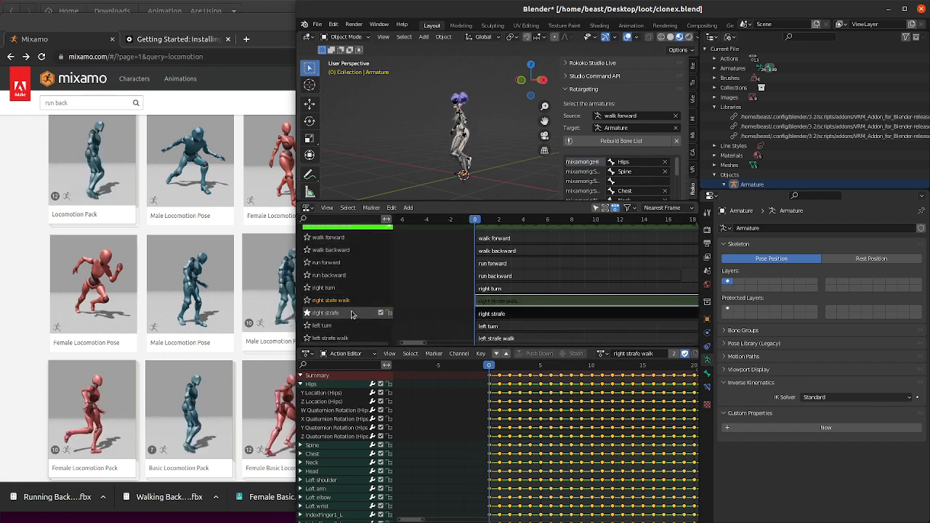
left_click(307, 313)
left_click(514, 315)
right_click(513, 315)
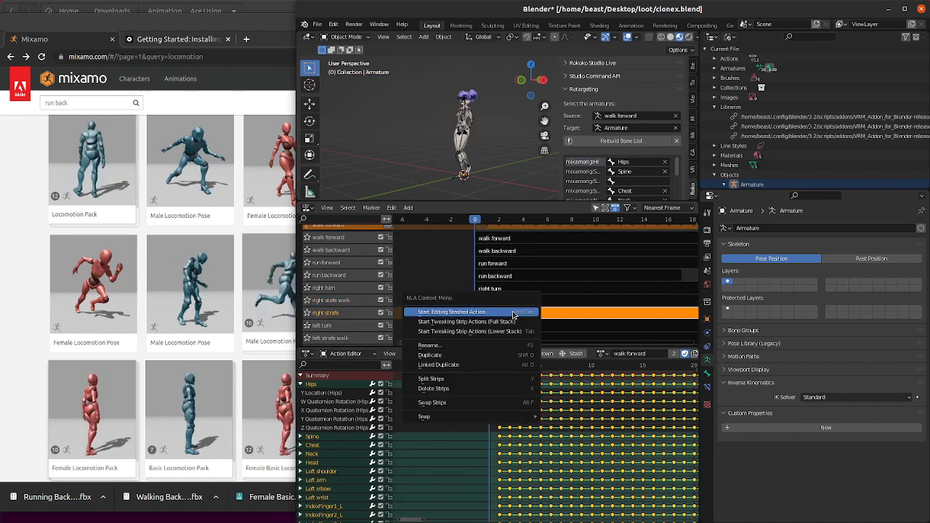
left_click(509, 314)
- Expand the Hips group of the right strafe action, delete its X Location channel and play the result
left_click(300, 385)
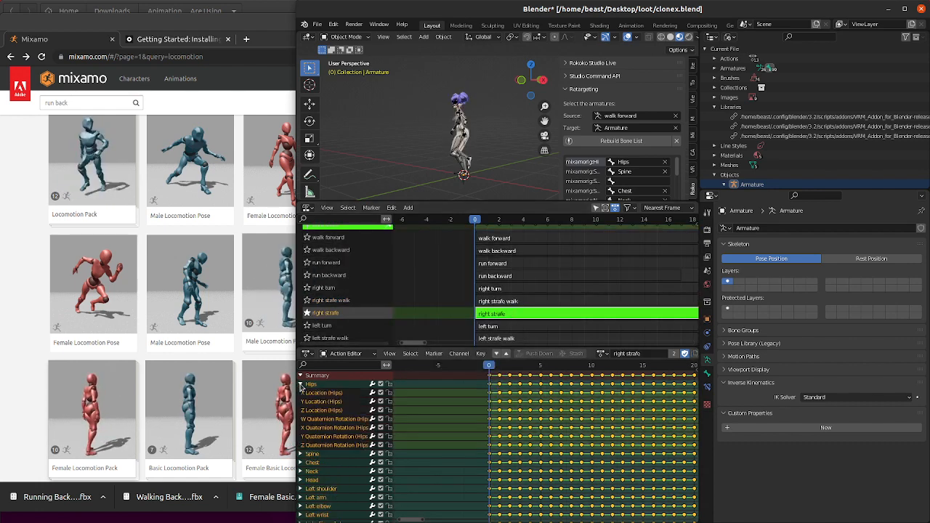
left_click(324, 393)
key("x")
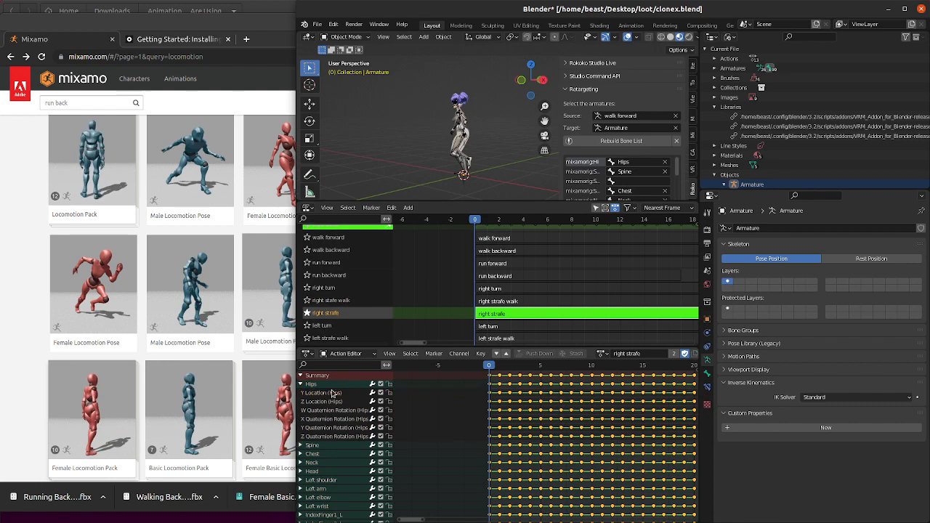
key("space")
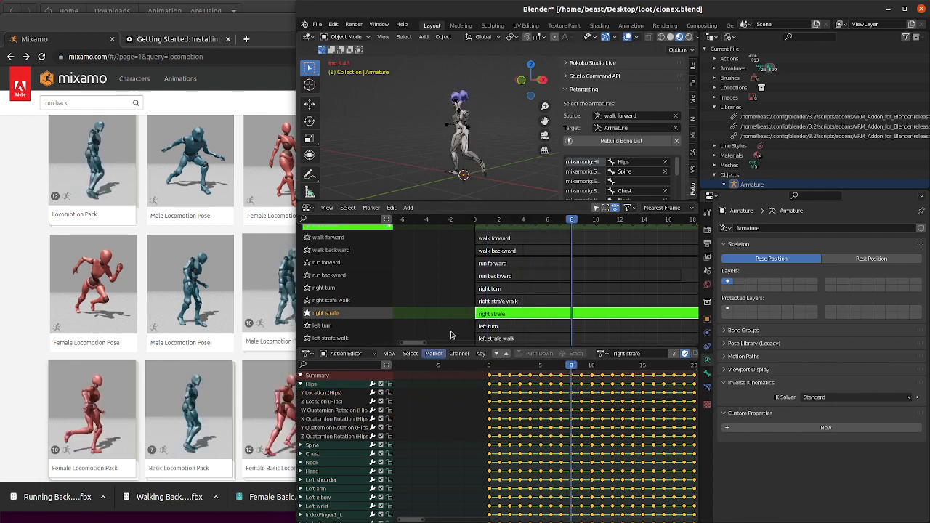
key("space")
- Leave the right strafe action and start editing the left strafe walk stashed action
scroll(327, 320, "down", 5)
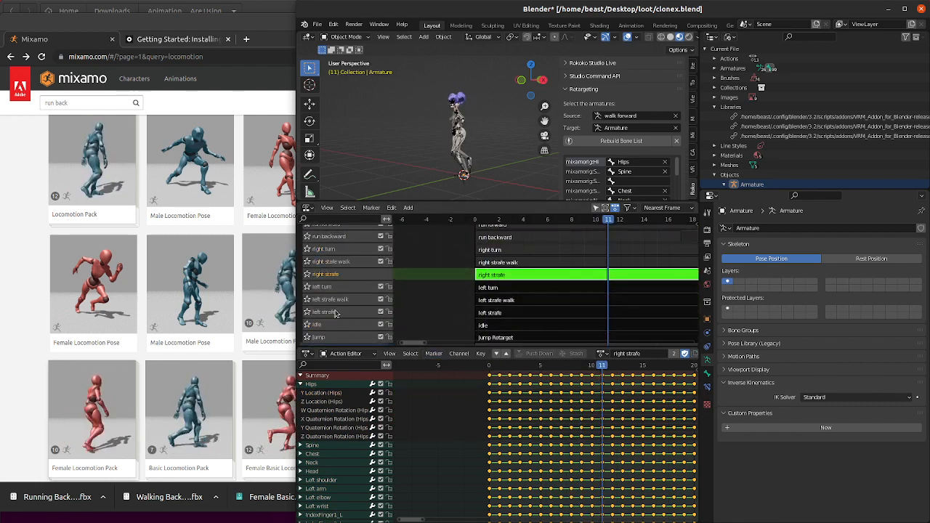
scroll(338, 298, "up", 1)
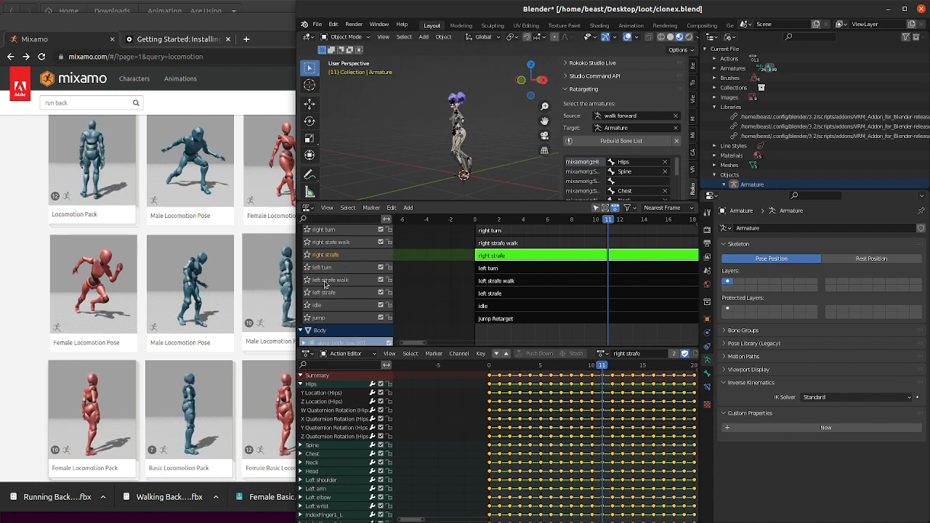
left_click(498, 280)
right_click(517, 282)
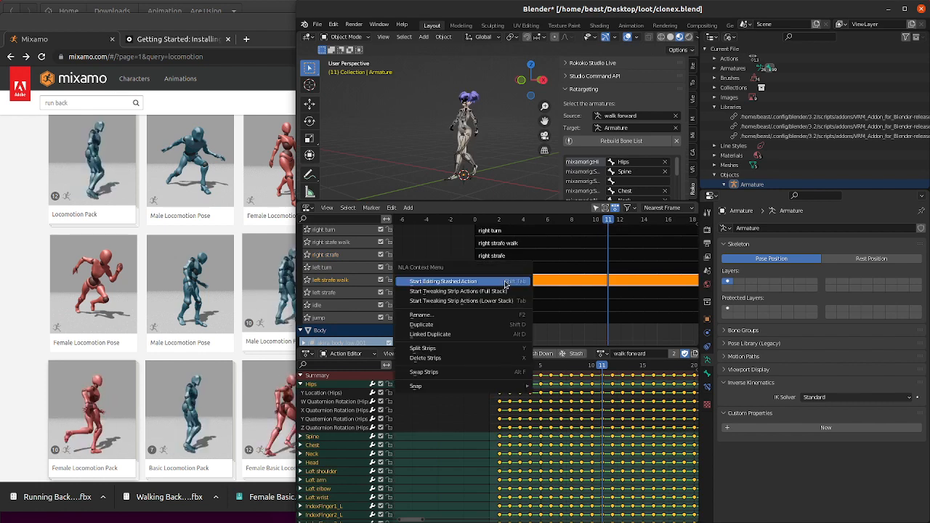
left_click(537, 283)
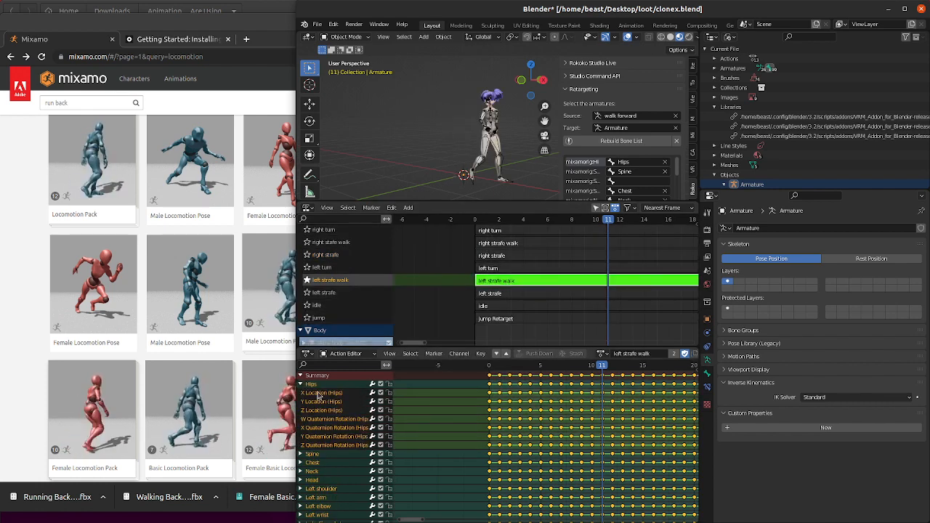
- Delete the Hips' X Location channel from the left strafe walk action and stop editing that stashed action
left_click(301, 384)
key("Delete")
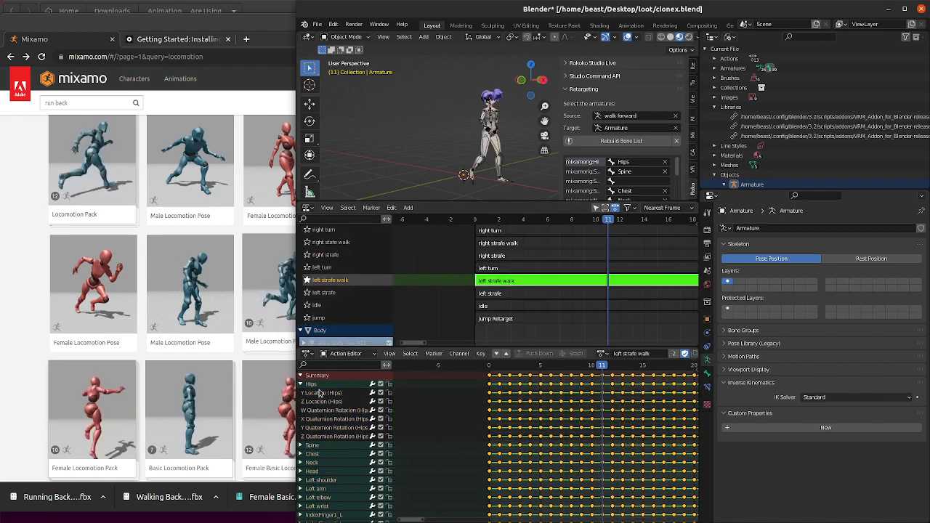
left_click(308, 282)
left_click(307, 294)
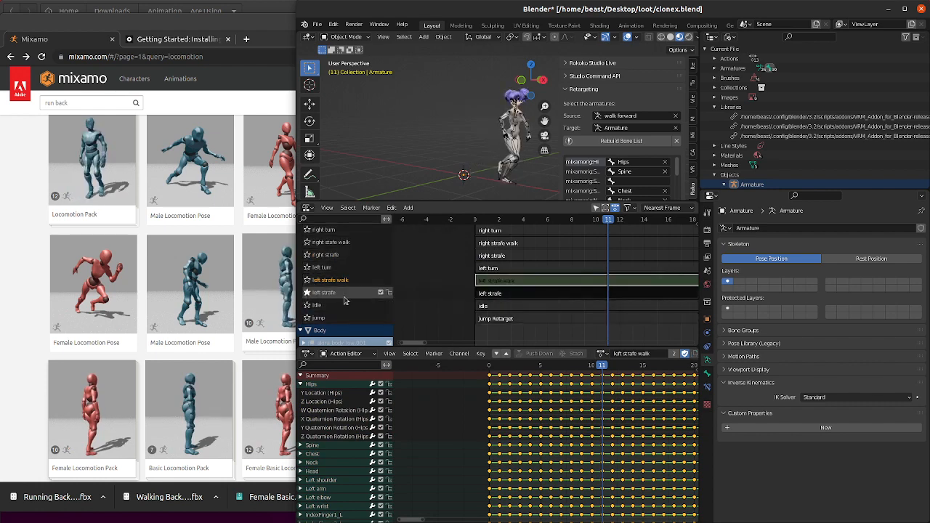
right_click(500, 284)
left_click(501, 284)
- Start editing the left strafe stashed action, delete its Hips' X Location channel and stop editing it
left_click(502, 293)
right_click(502, 293)
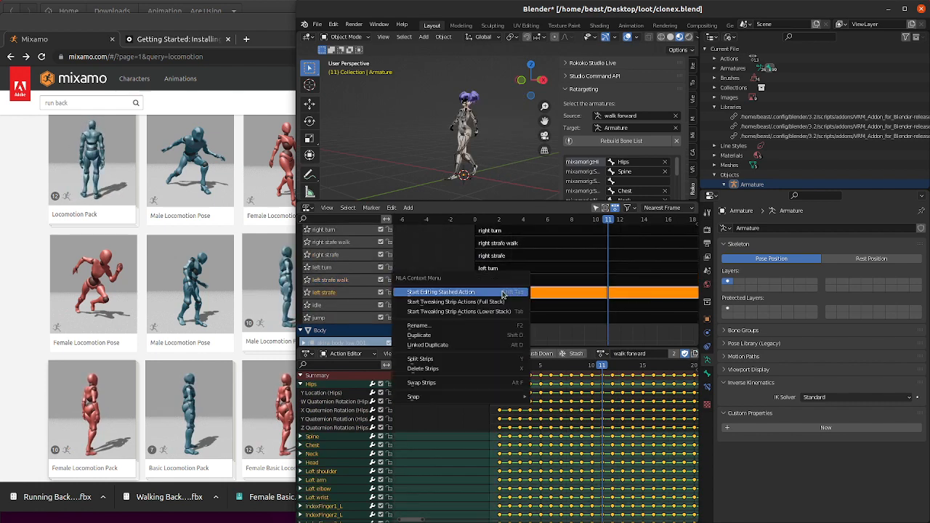
left_click(503, 294)
left_click(301, 385)
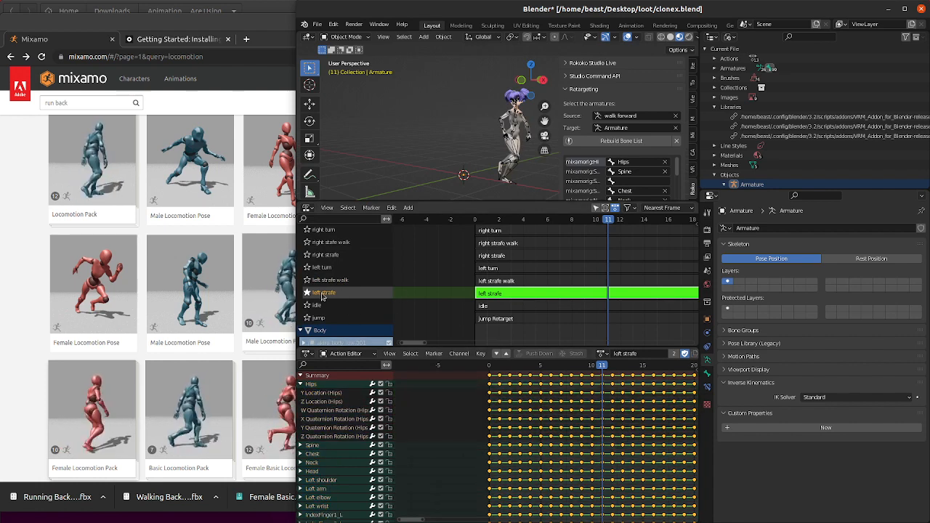
right_click(492, 298)
left_click(492, 298)
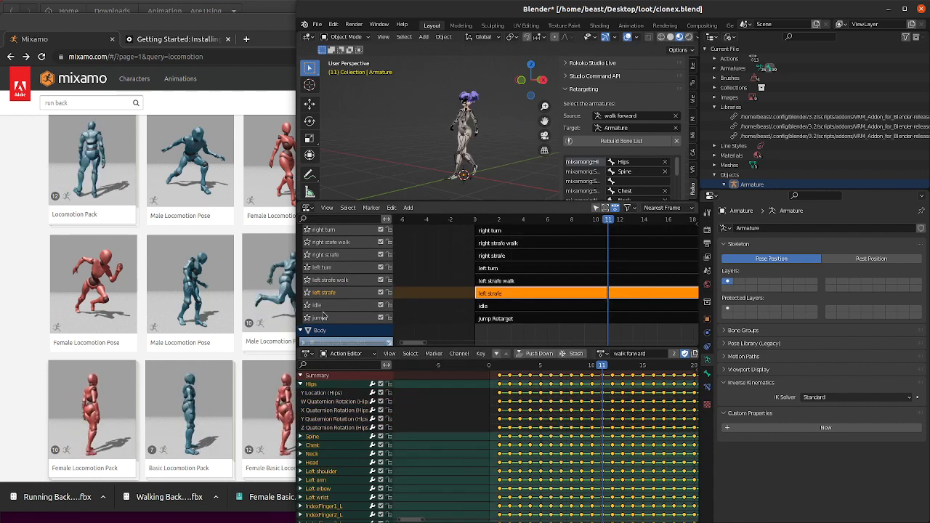
- Rename the jump Retarget NLA strip as "jump"
left_click(508, 320)
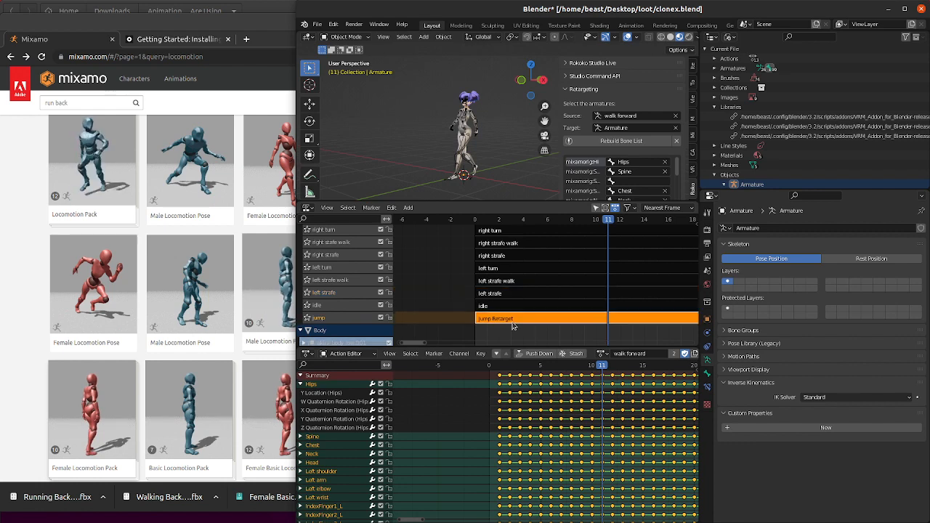
right_click(507, 324)
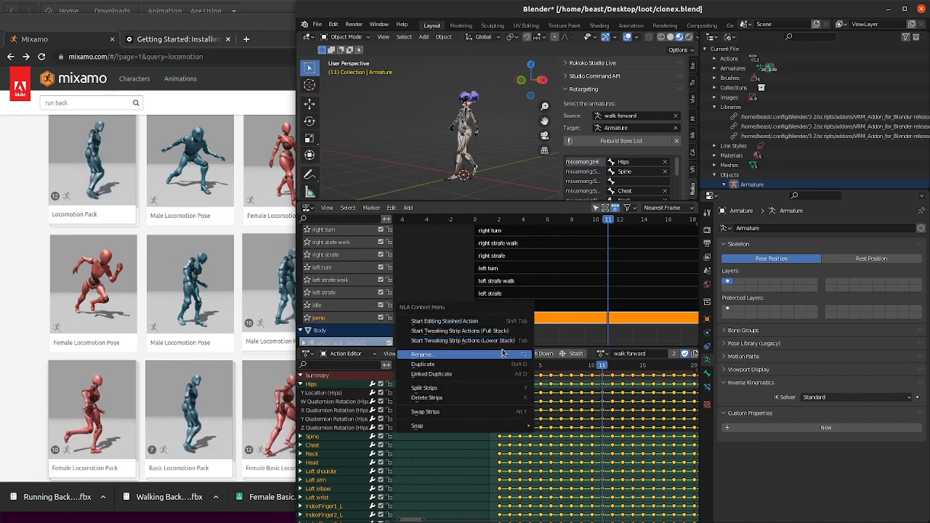
left_click(500, 354)
key("BackSpace")
key("BackSpace")
key("BackSpace")
key("BackSpace")
key("BackSpace")
key("BackSpace")
key("BackSpace")
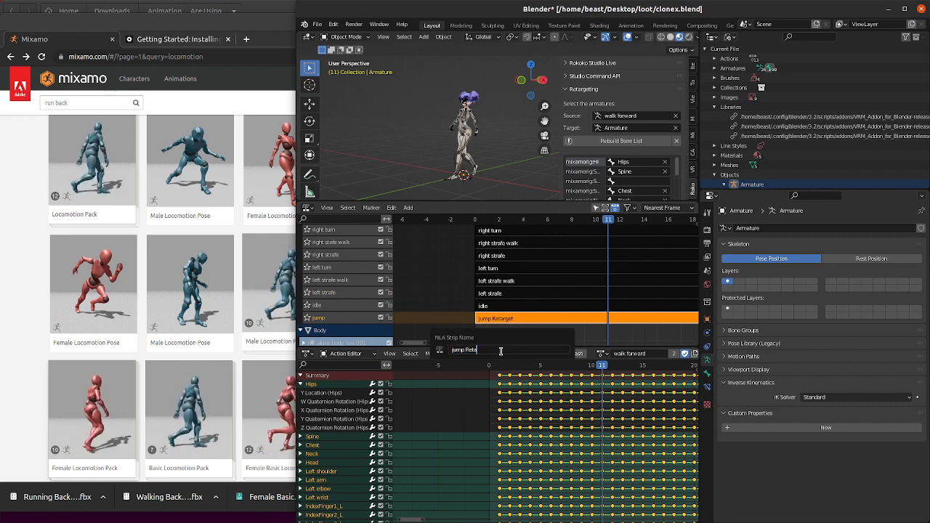
key("Return")
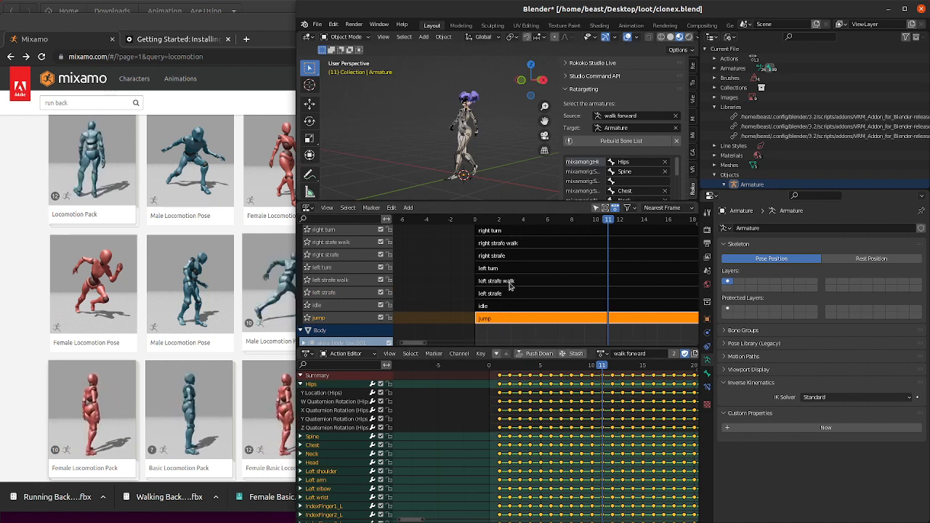
- Open the jump strip's stashed action to check its channels and starting keyframes, and leave it again
scroll(508, 285, "up", 1)
scroll(444, 292, "down", 1)
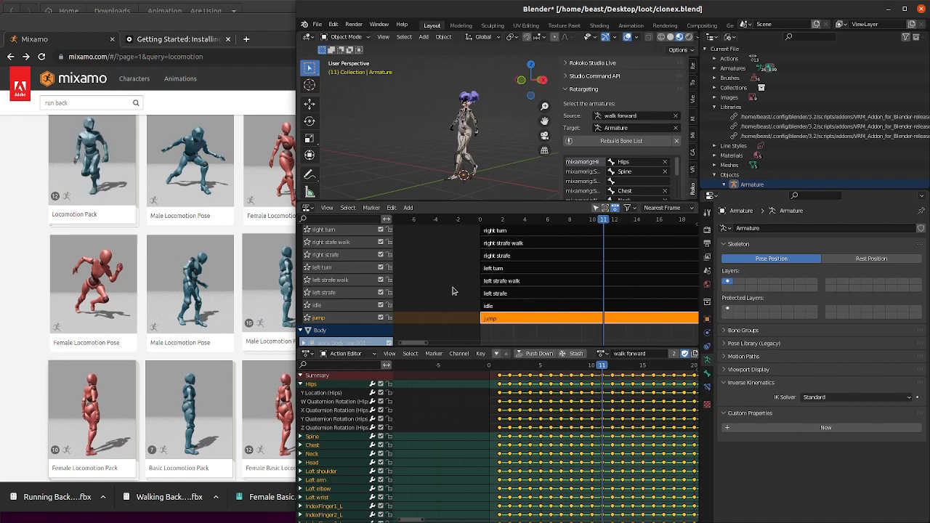
scroll(480, 289, "down", 5, "alt")
scroll(481, 295, "down", 4, "ctrl")
scroll(480, 295, "up", 3, "ctrl")
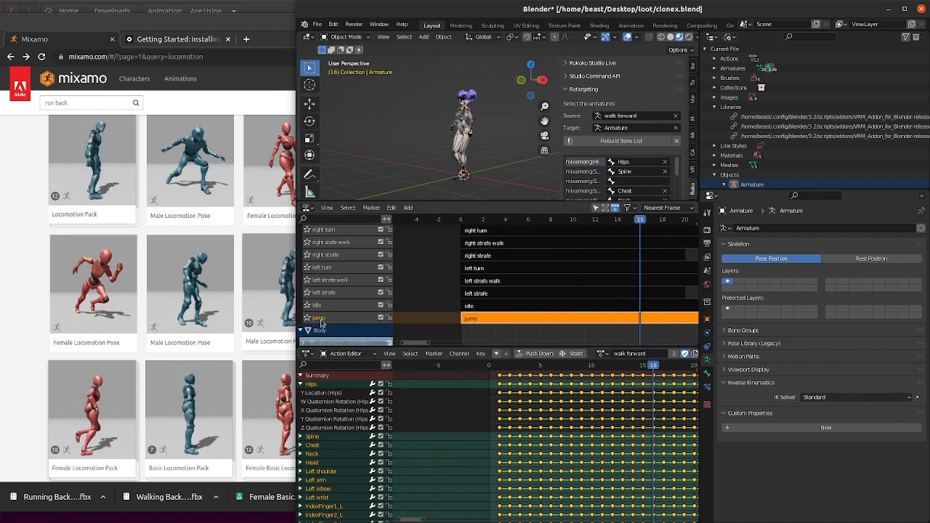
right_click(475, 321)
right_click(499, 320)
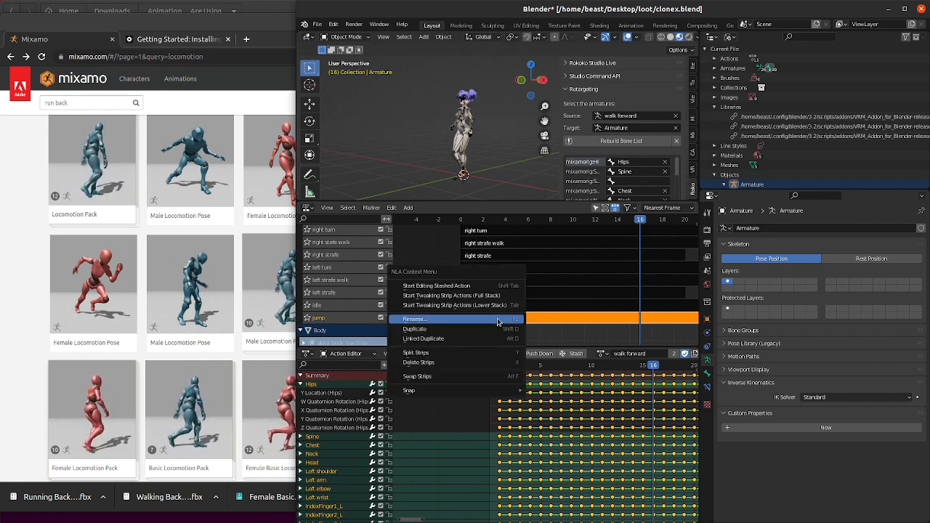
left_click(469, 287)
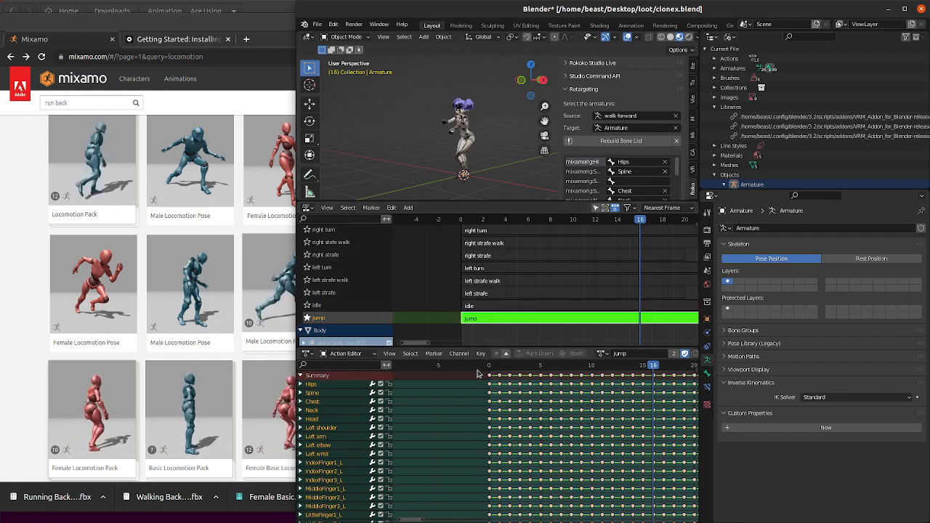
right_click(472, 319)
left_click(483, 311)
- Check the idle strip's stashed action in editing mode and stop editing it
left_click(485, 308)
right_click(485, 308)
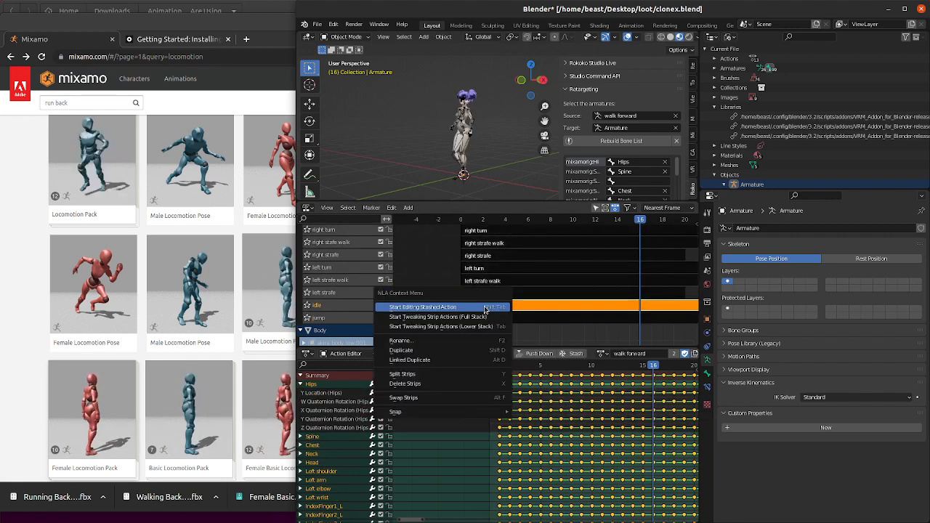
left_click(486, 307)
right_click(485, 309)
left_click(484, 308)
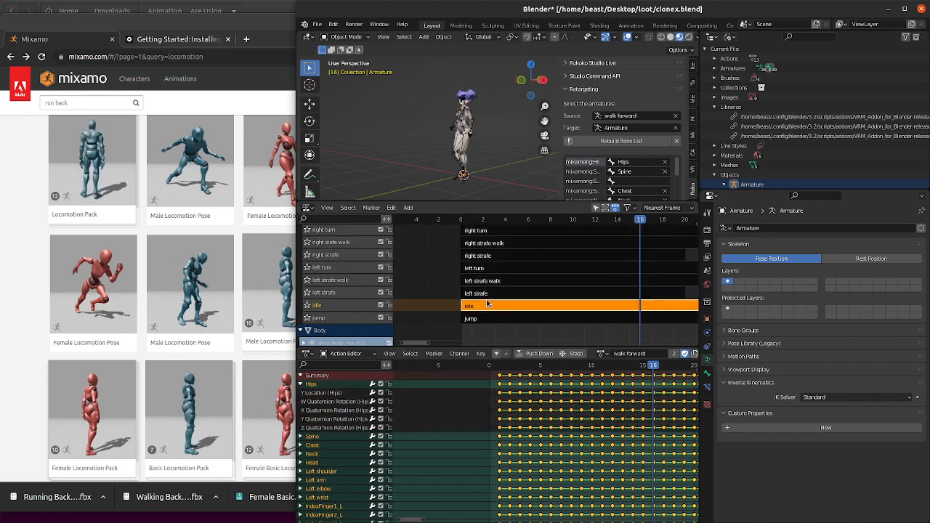
- Check the keyframes of the left strafe and left strafe walk stashed actions, entering and leaving editing for each
left_click(486, 294)
right_click(486, 294)
left_click(489, 295)
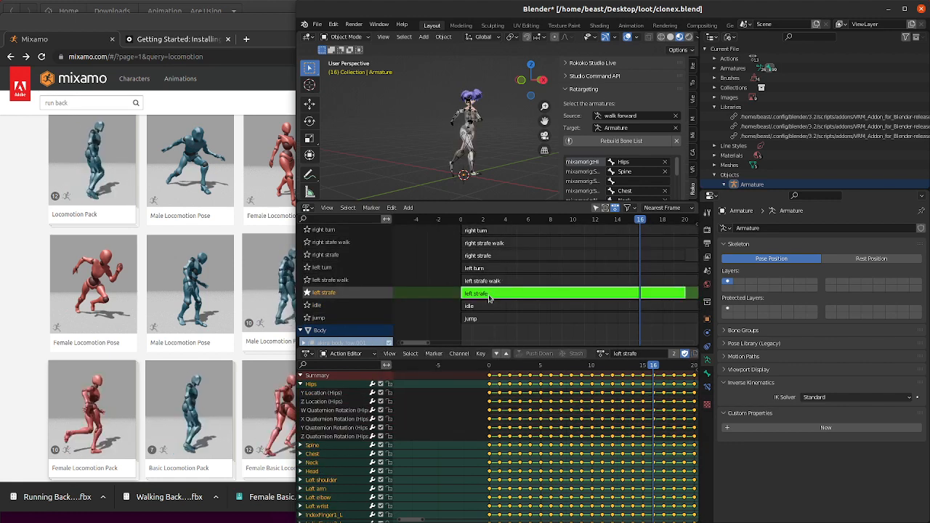
right_click(489, 295)
left_click(491, 295)
left_click(494, 281)
right_click(495, 282)
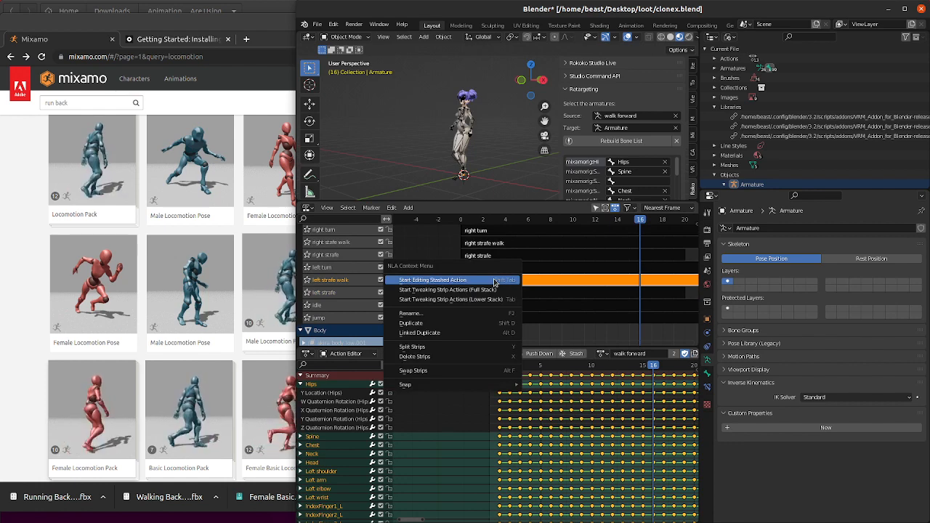
left_click(495, 281)
right_click(495, 281)
left_click(494, 281)
- Briefly open the left turn stashed action to check its keyframes and leave it
left_click(494, 270)
right_click(494, 271)
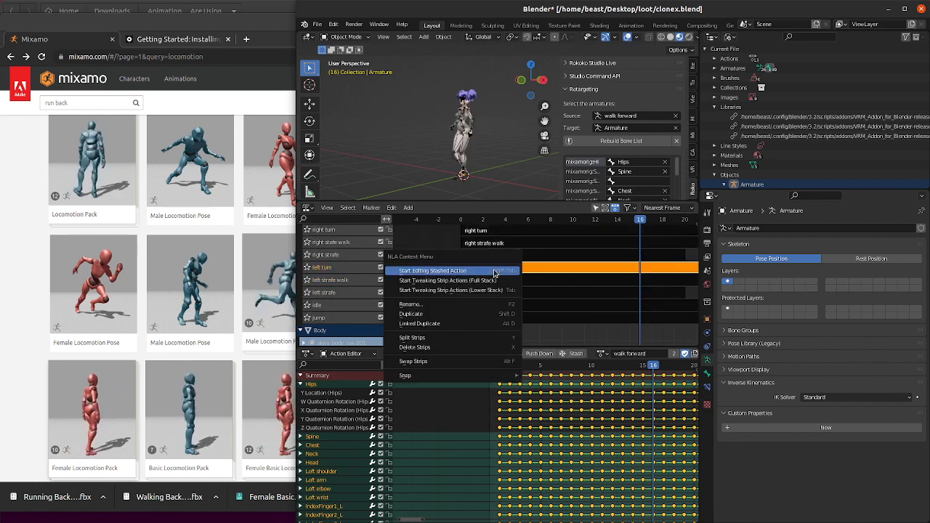
left_click(494, 270)
right_click(494, 271)
left_click(495, 269)
- Check the keyframes of the right strafe and right strafe walk stashed actions, leaving editing after each
left_click(495, 256)
right_click(495, 257)
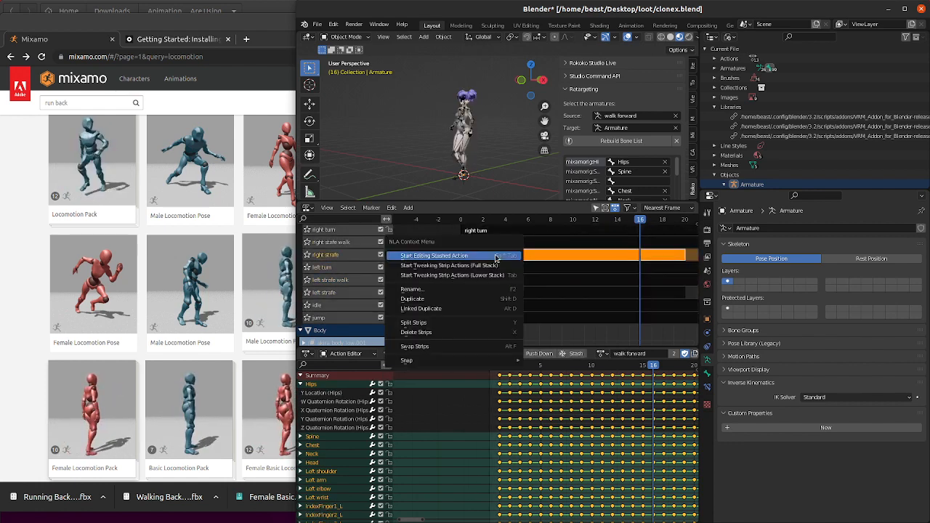
left_click(496, 257)
right_click(496, 257)
left_click(497, 257)
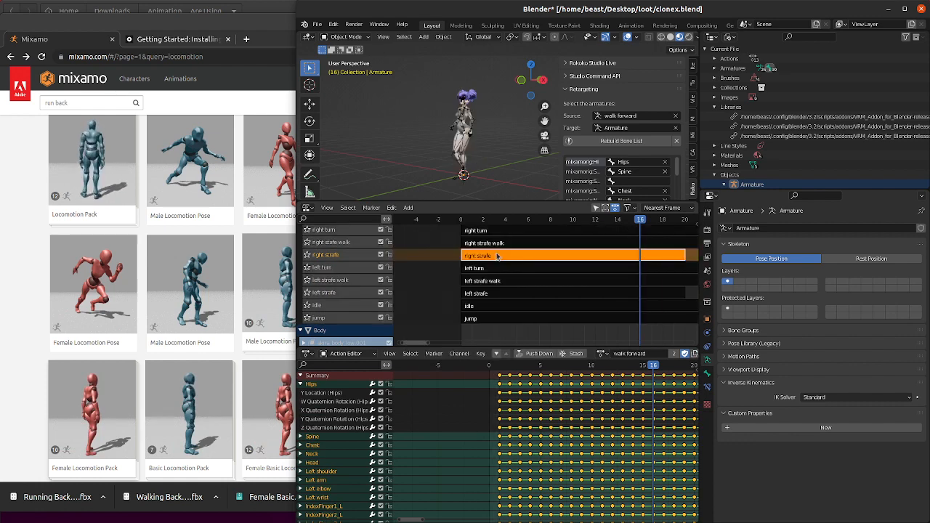
left_click(484, 242)
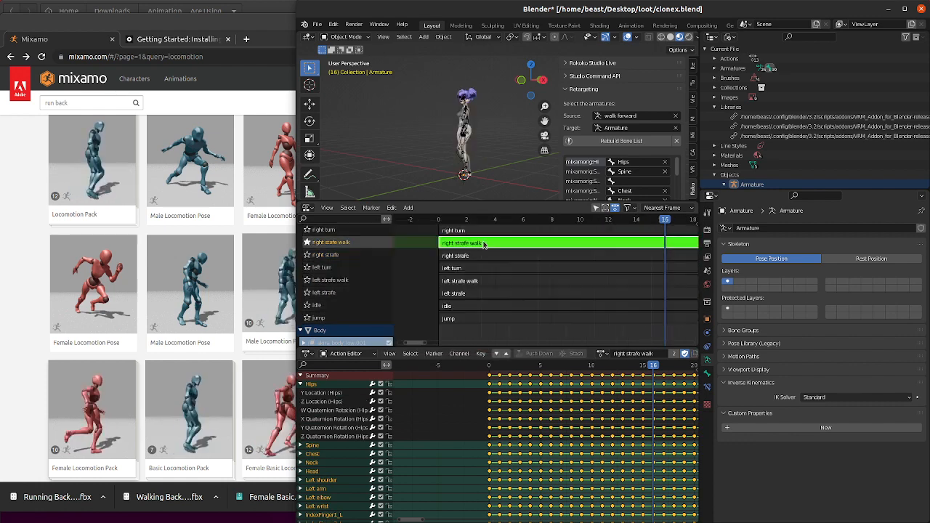
right_click(484, 242)
left_click(484, 243)
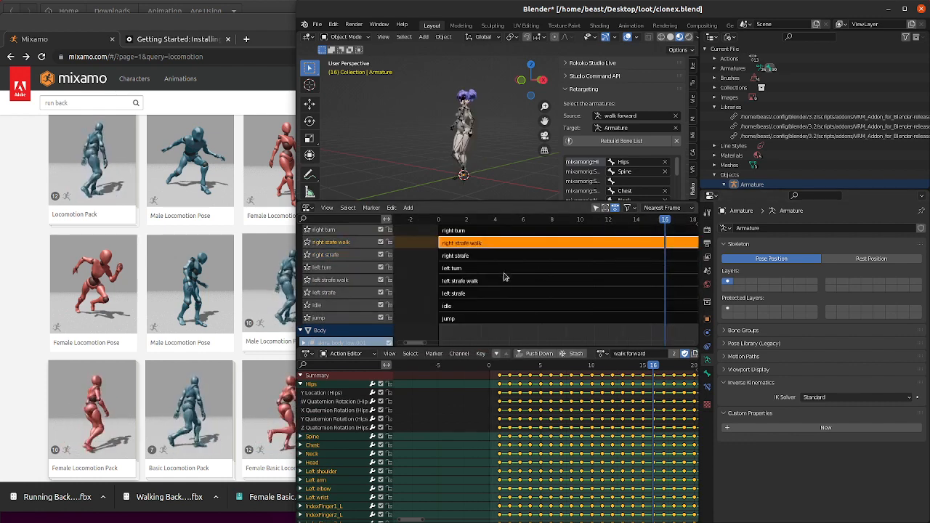
- Open the right turn stashed action to check its channels and keyframes, and stop editing it
scroll(558, 338, "down", 2)
scroll(528, 285, "down", 2, "ctrl")
scroll(487, 293, "up", 2, "alt")
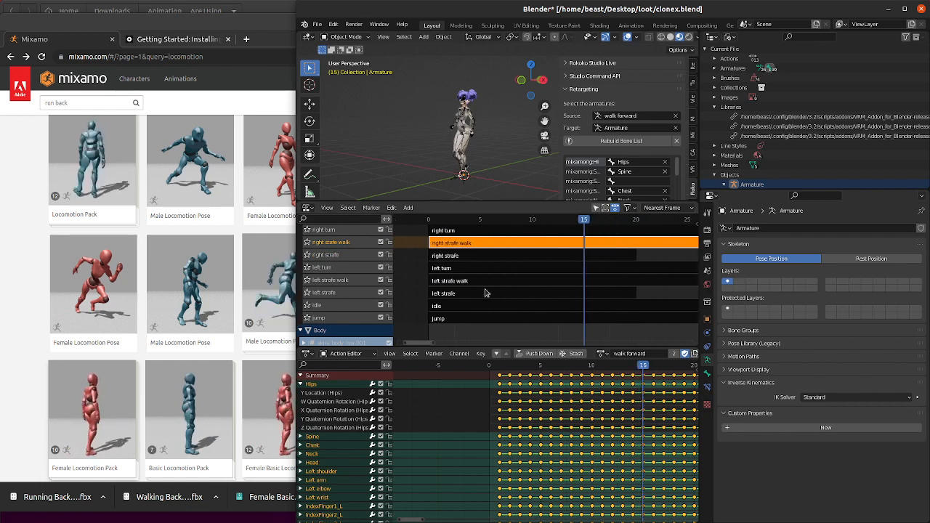
scroll(487, 293, "down", 3, "alt")
scroll(487, 292, "down", 3, "shift")
scroll(486, 292, "up", 5, "shift")
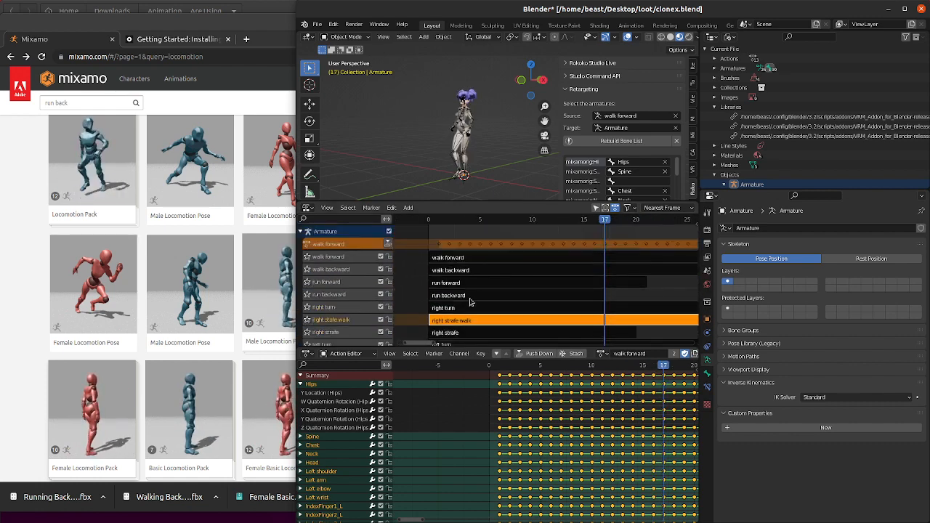
left_click(445, 309)
right_click(445, 310)
left_click(444, 309)
right_click(443, 308)
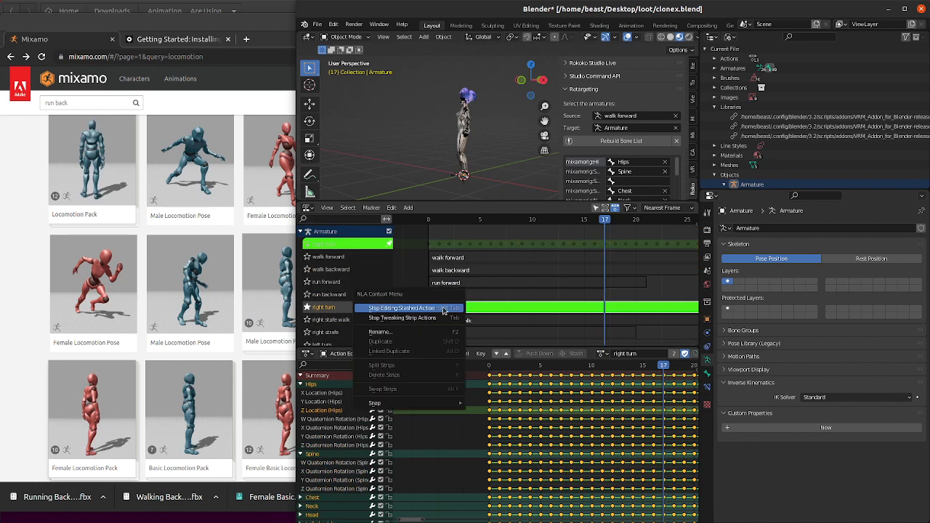
left_click(445, 308)
- Check the run backward stashed action's channels and keyframe range, and stop editing it
left_click(452, 299)
right_click(451, 298)
left_click(452, 292)
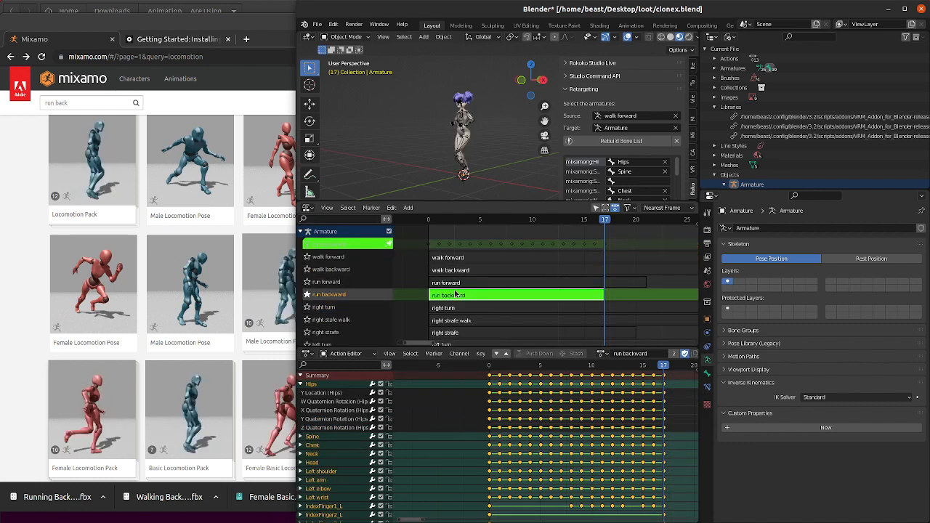
right_click(455, 293)
left_click(456, 292)
- Start editing the run forward stashed action to check its channels and keyframes
left_click(455, 283)
right_click(456, 283)
left_click(457, 289)
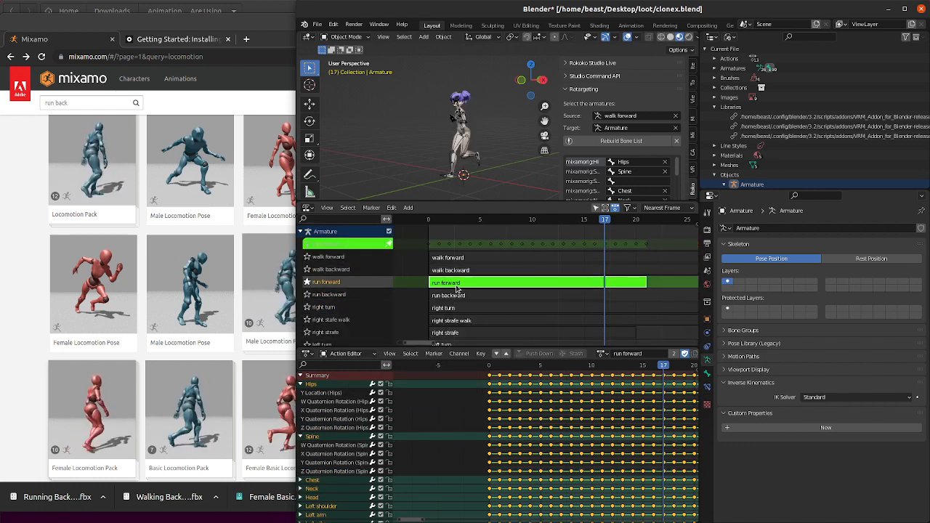
- Stop editing the run forward stashed action and check the walk backward stashed action in editing mode, leaving that mode again
right_click(457, 288)
left_click(457, 287)
left_click(456, 270)
right_click(456, 271)
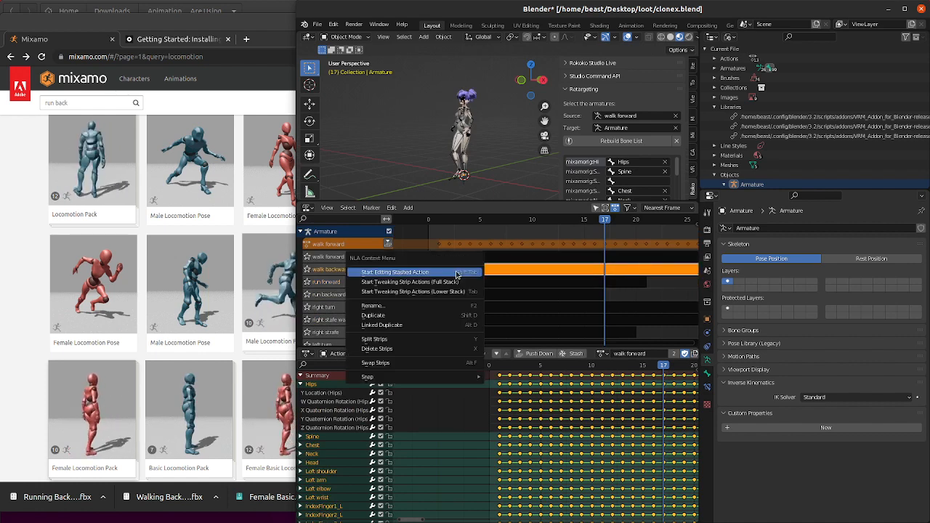
left_click(456, 272)
right_click(457, 272)
left_click(456, 271)
- Check the walk forward stashed action in editing mode and leave that mode again
left_click(456, 258)
right_click(456, 260)
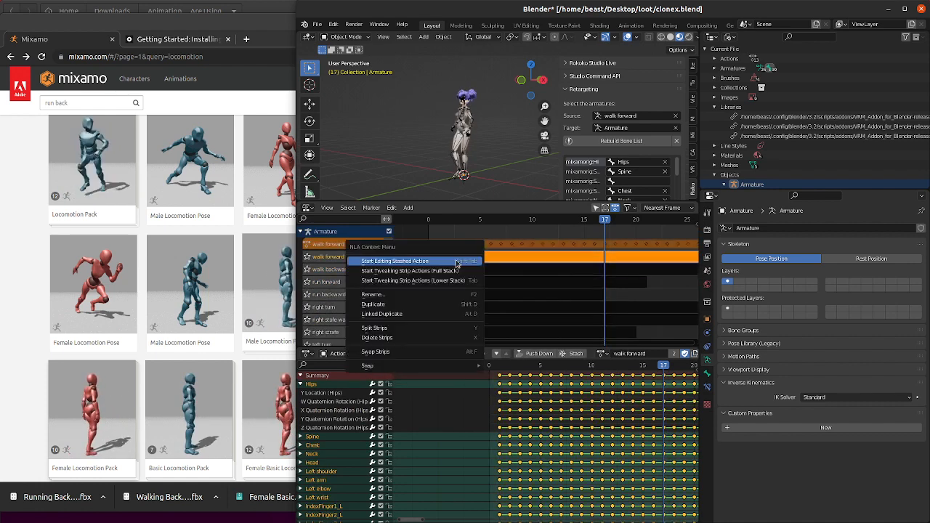
left_click(456, 261)
right_click(456, 259)
left_click(457, 261)
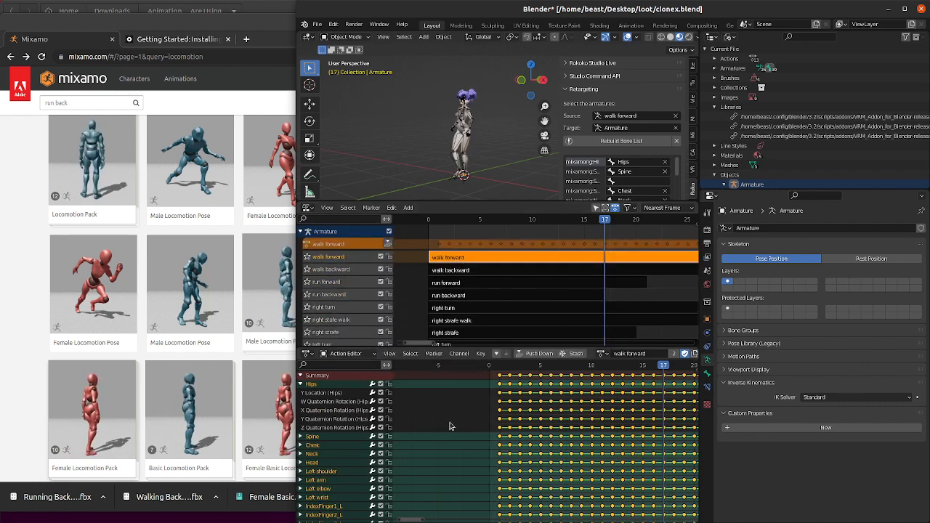
- Move all walk forward keyframes one frame earlier in the Action Editor so they start at frame 0
left_click(456, 420)
key("g")
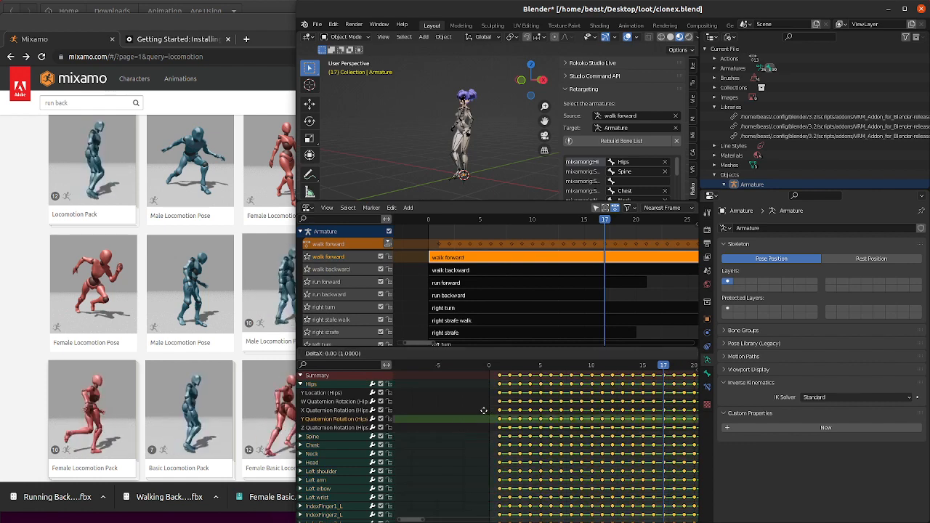
left_click(481, 412)
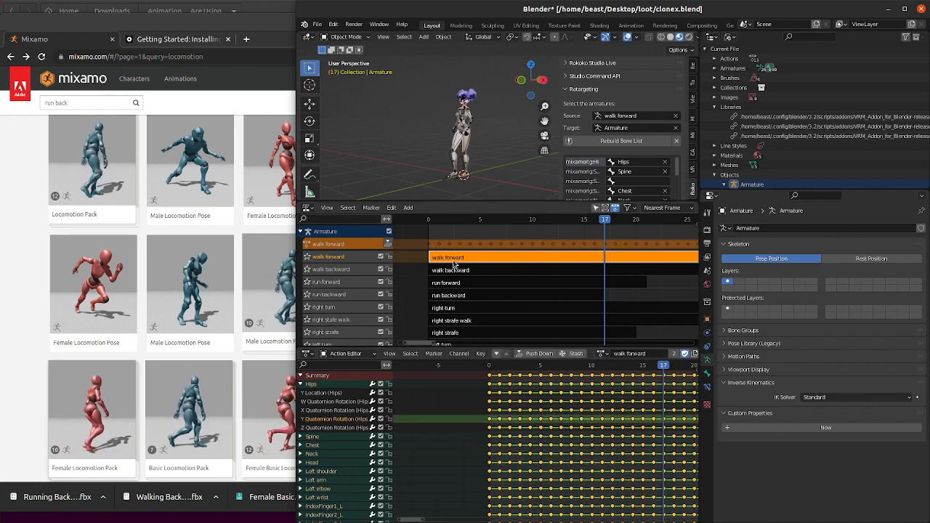
- Check the walk forward stashed action's keyframe alignment and shift its NLA strip one frame later to start at frame 0
right_click(453, 263)
left_click(453, 263)
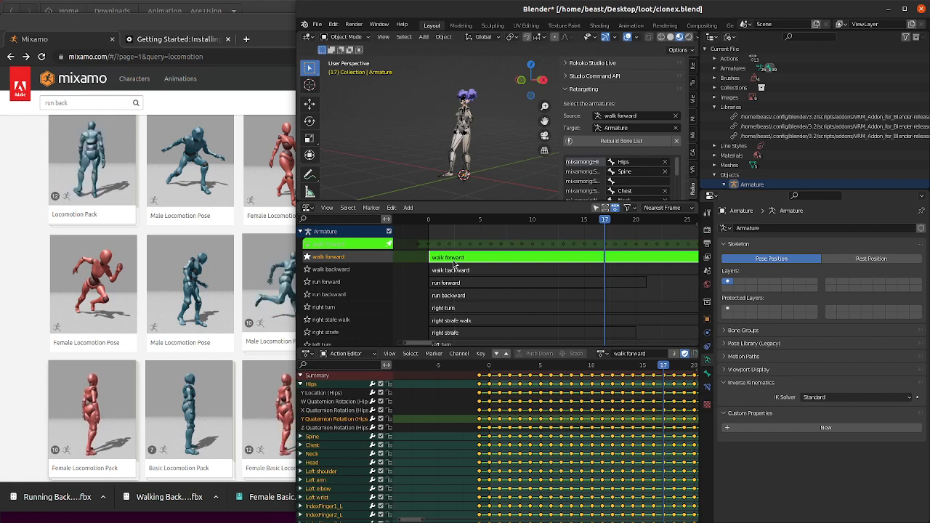
key("Tab")
left_click(441, 260)
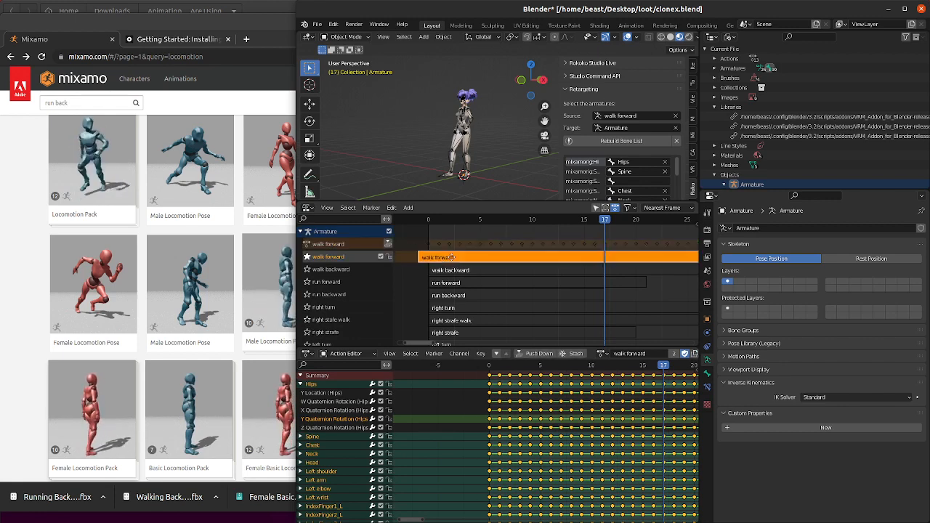
key("g")
left_click(456, 260)
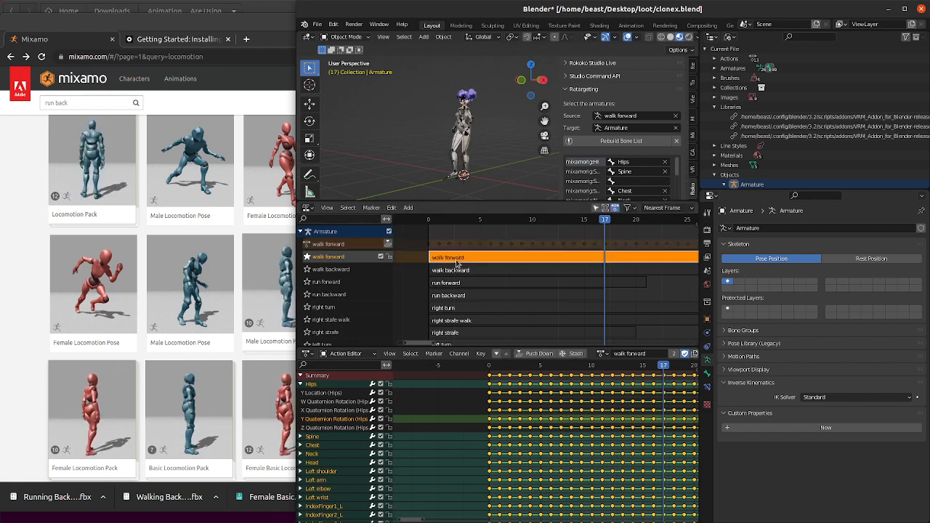
- Recheck the walk forward strip's alignment by entering and leaving stashed-action editing, and save the file
right_click(441, 260)
left_click(439, 259)
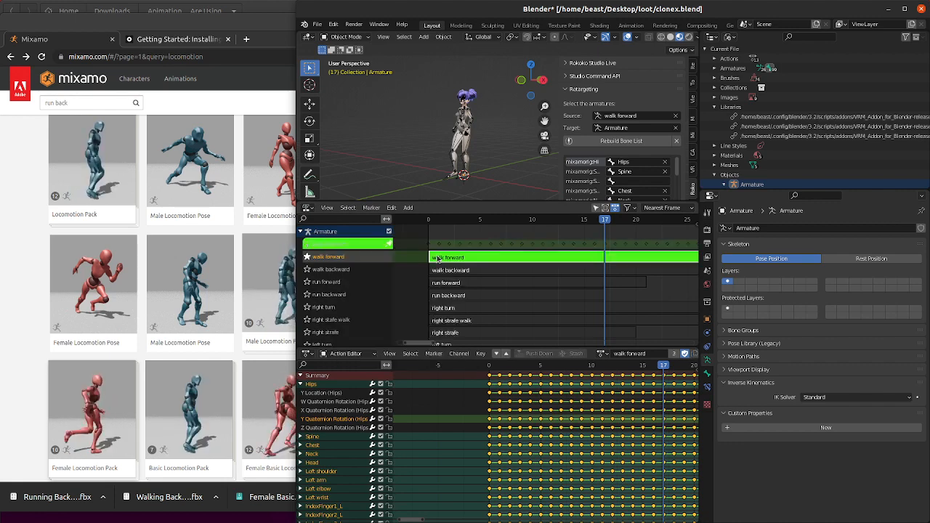
right_click(440, 259)
left_click(440, 258)
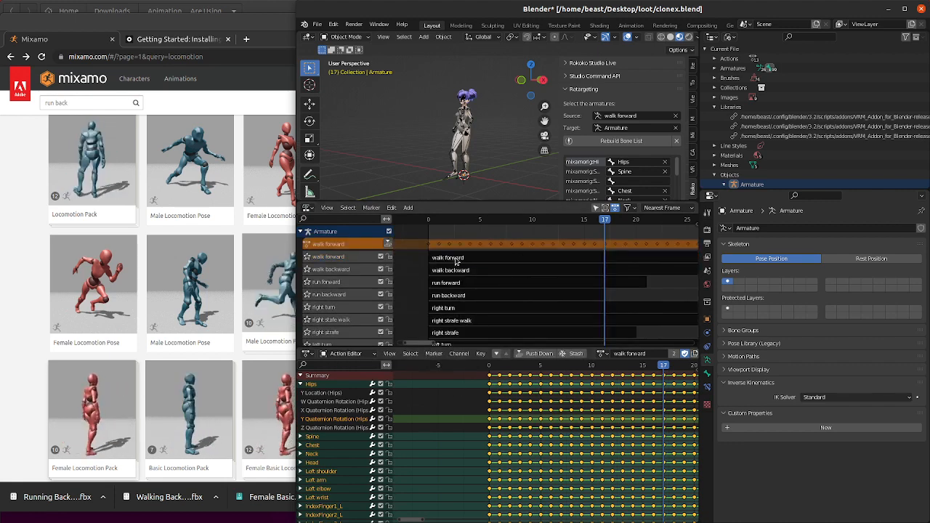
right_click(436, 259)
left_click(436, 259)
right_click(455, 261)
left_click(456, 259)
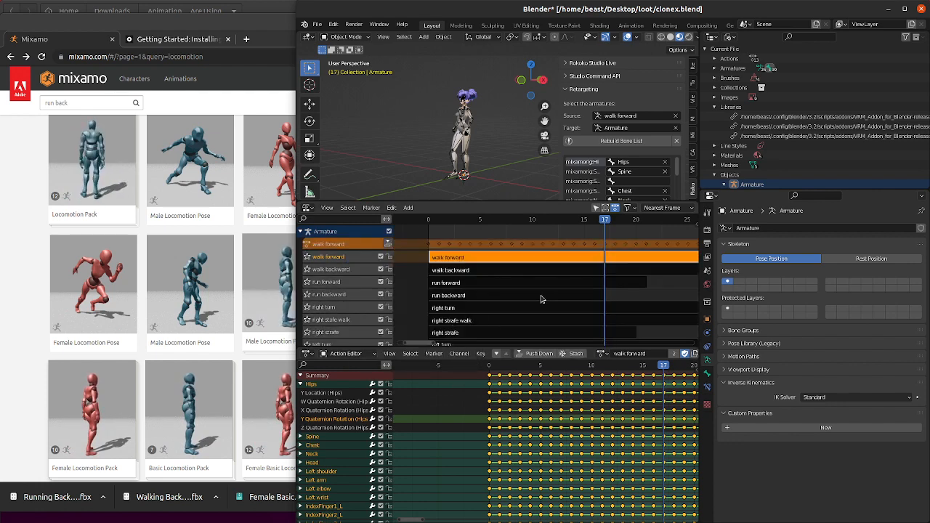
key("ctrl+s")
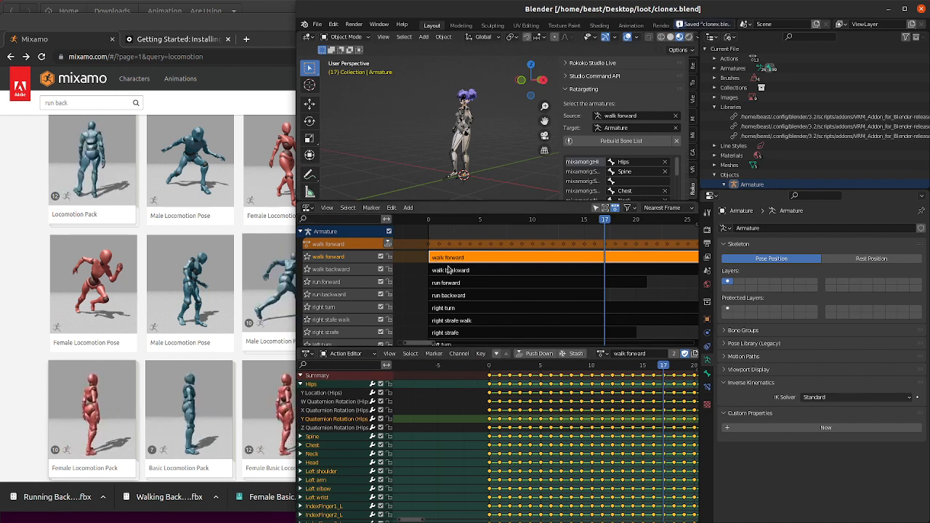
- Play back the walk forward animation and review the lengths of the NLA strips
left_click(458, 269)
left_click(459, 255)
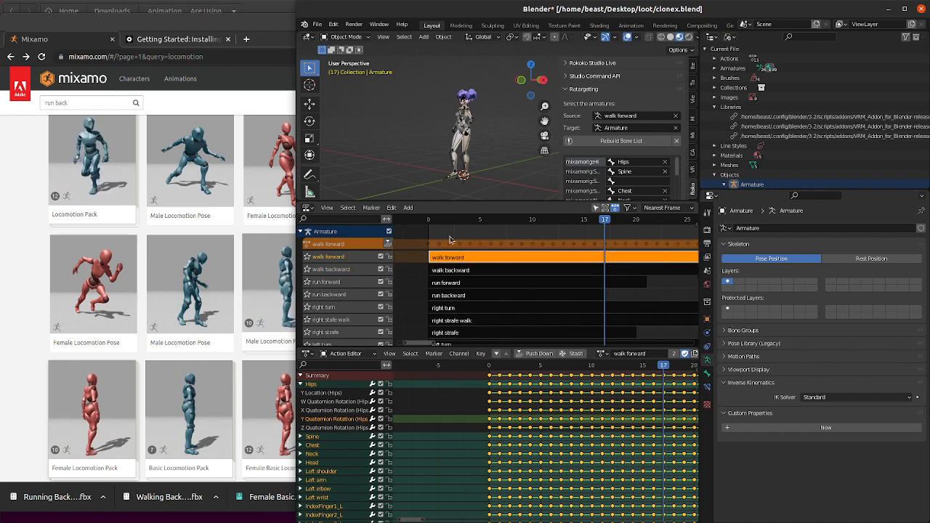
key("space")
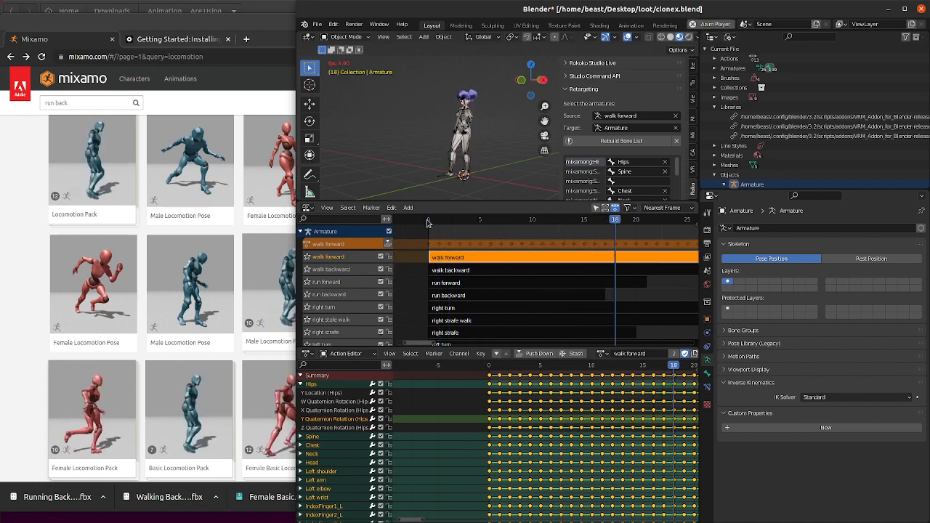
key("space")
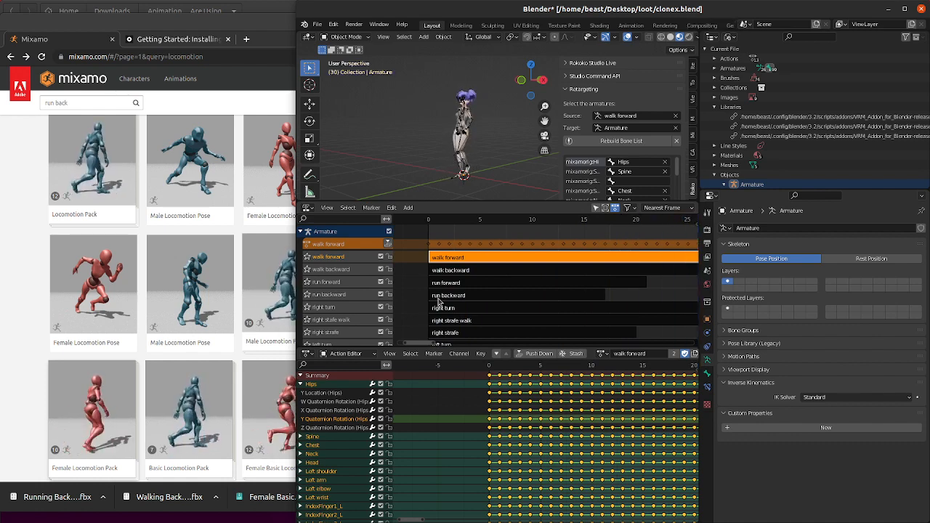
scroll(455, 293, "down", 3)
scroll(455, 292, "down", 2)
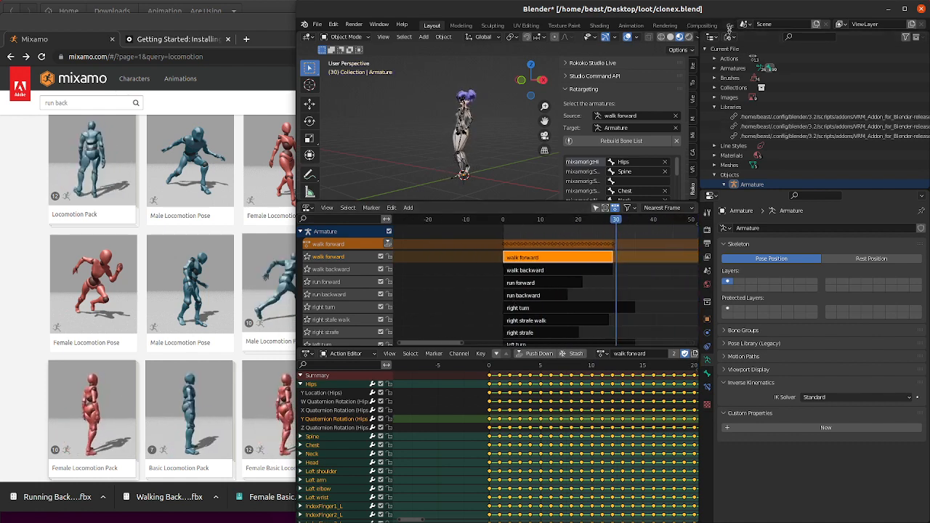
- Switch the Outliner's display mode to View Layer and review the tracks under the Armature's NLA Tracks
left_click(714, 38)
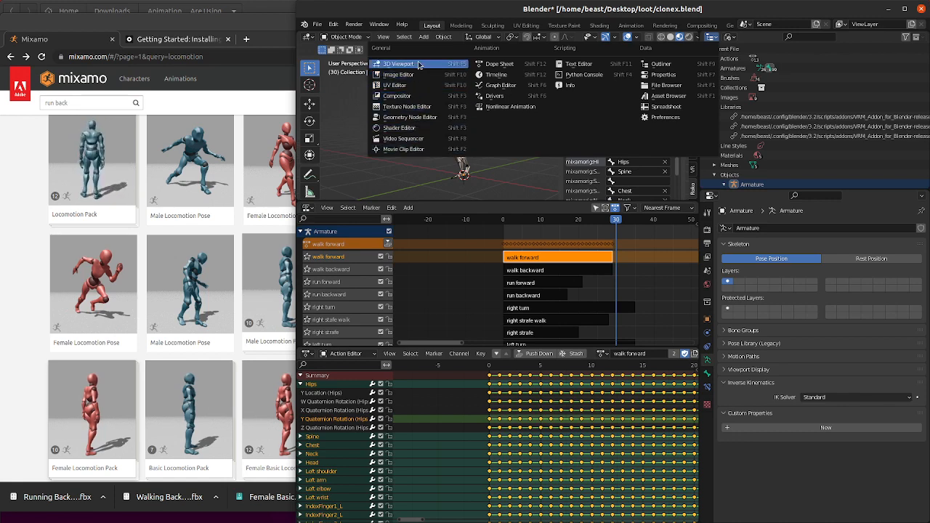
left_click(729, 37)
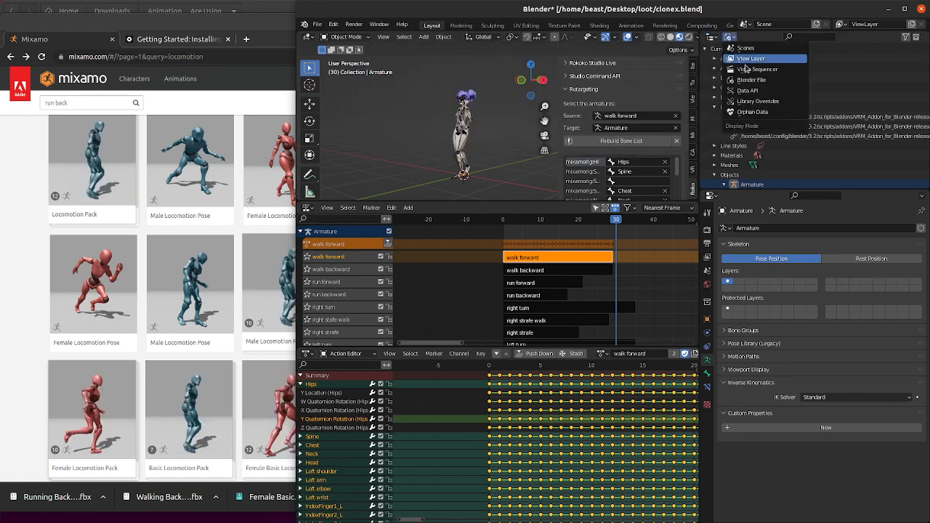
left_click(768, 58)
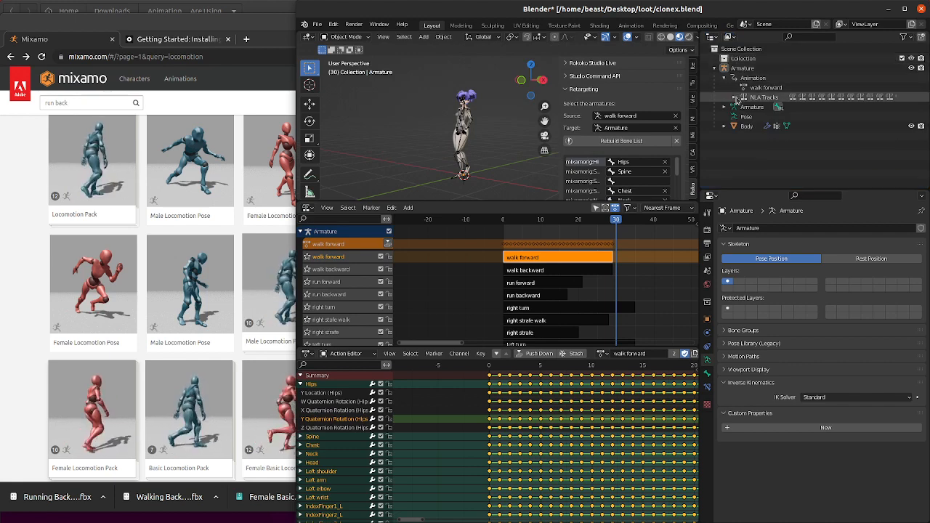
scroll(799, 102, "down", 2)
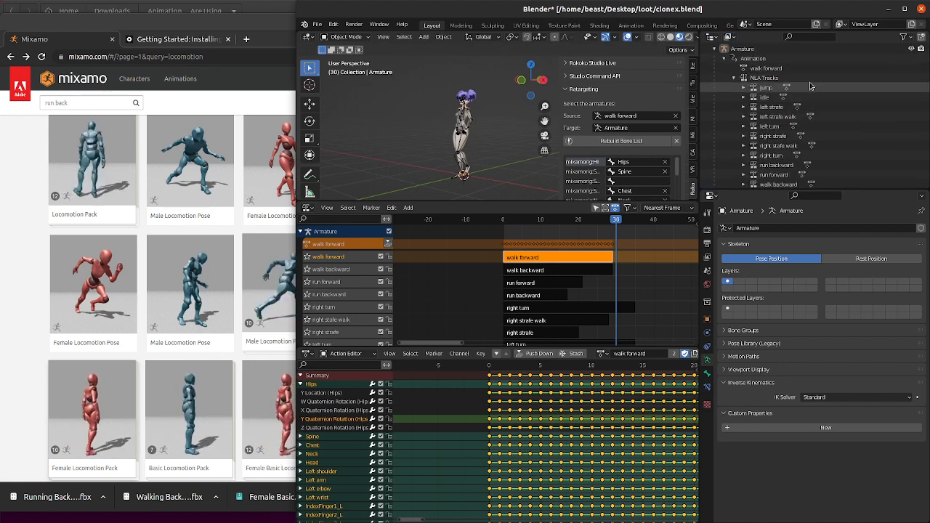
scroll(814, 123, "down", 2)
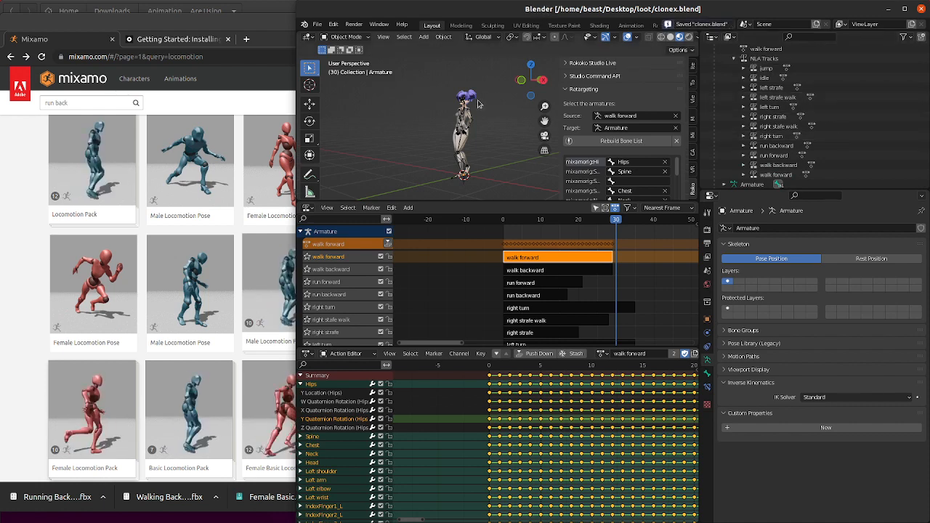
- Export the model at frame 0 as glTF Binary clonex.glb to the Desktop folder, with Hubs Components turned off
left_click(501, 221)
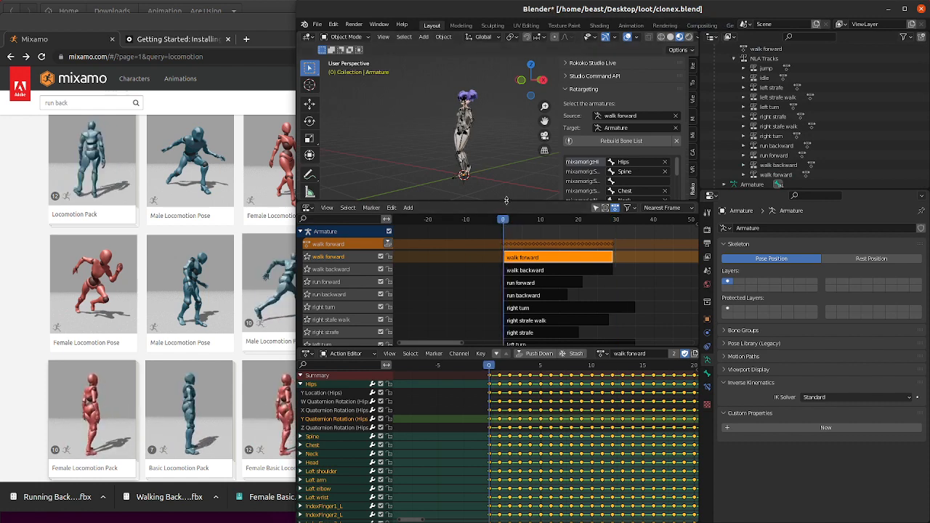
left_click_drag(507, 208, 521, 253)
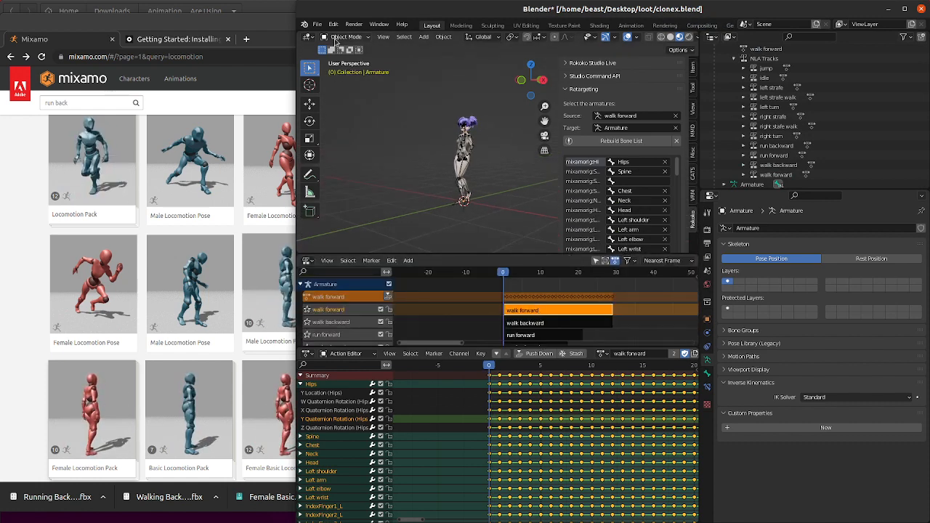
left_click(318, 25)
mouse_move(365, 166)
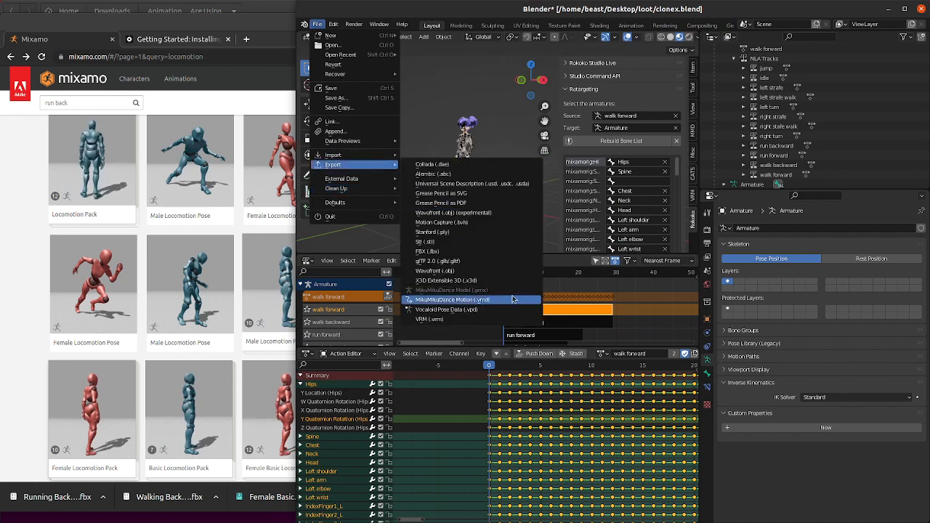
left_click(496, 264)
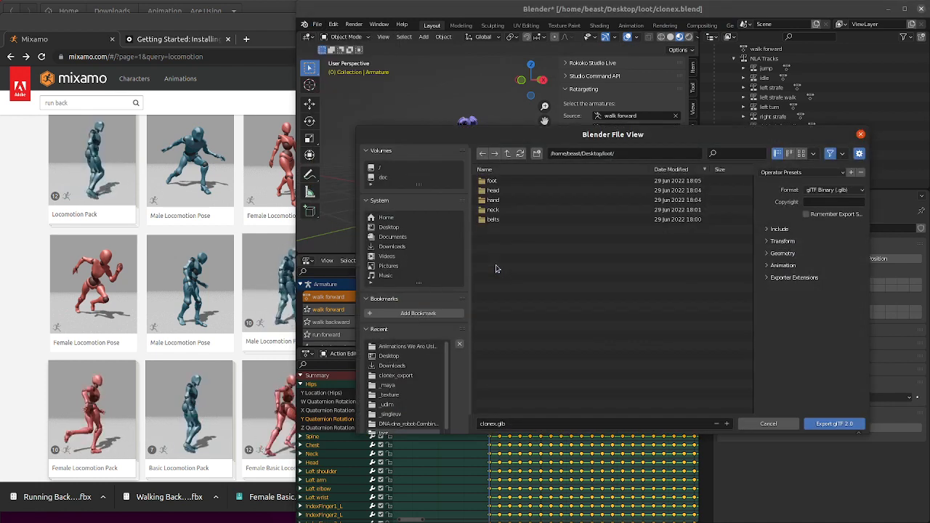
left_click(396, 228)
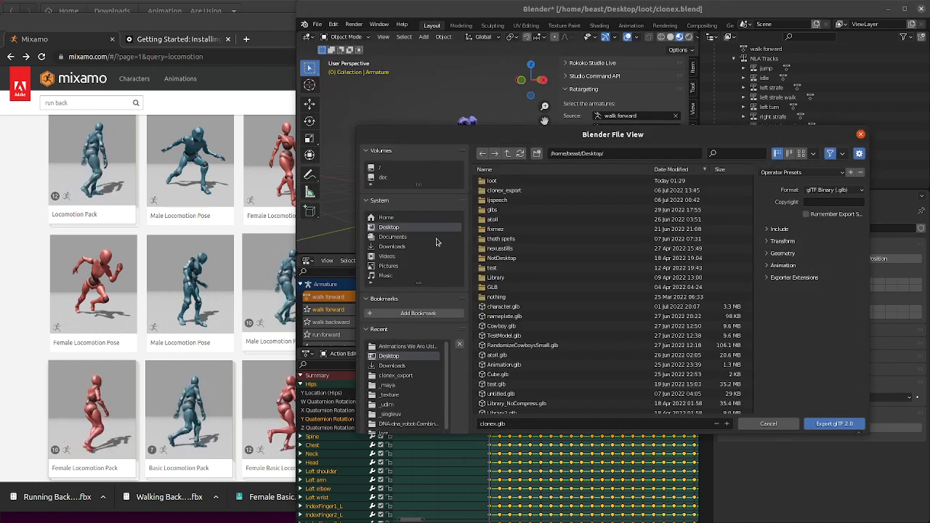
left_click(770, 290)
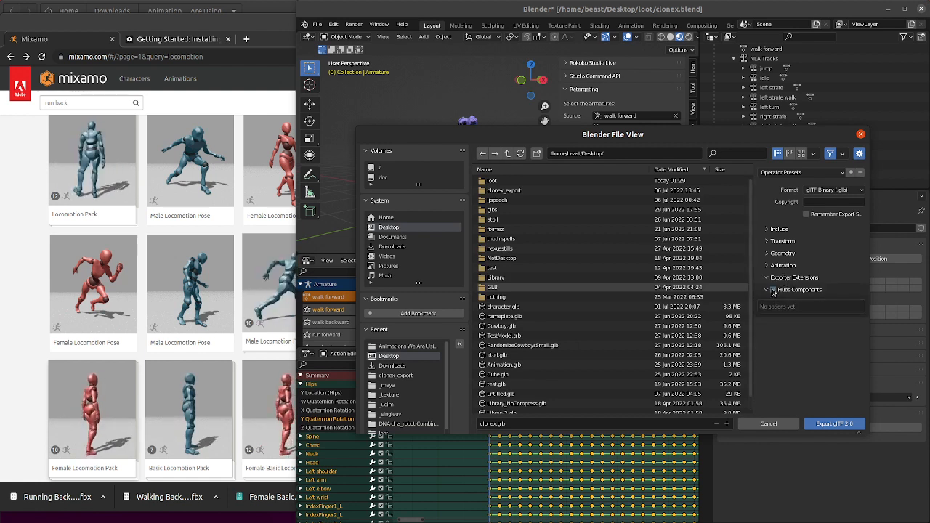
left_click(766, 266)
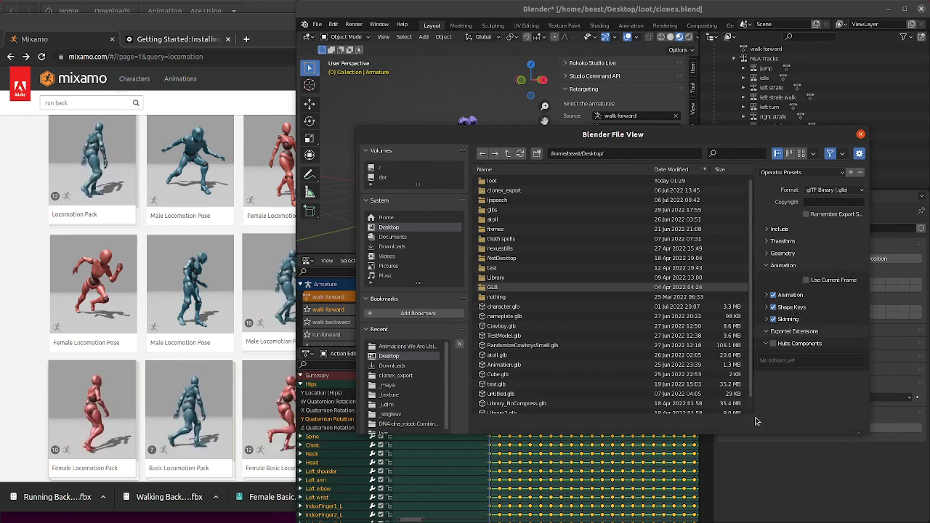
left_click(834, 424)
- Select the Body mesh in the Outliner and examine the character's head and face up close
scroll(814, 134, "down", 1)
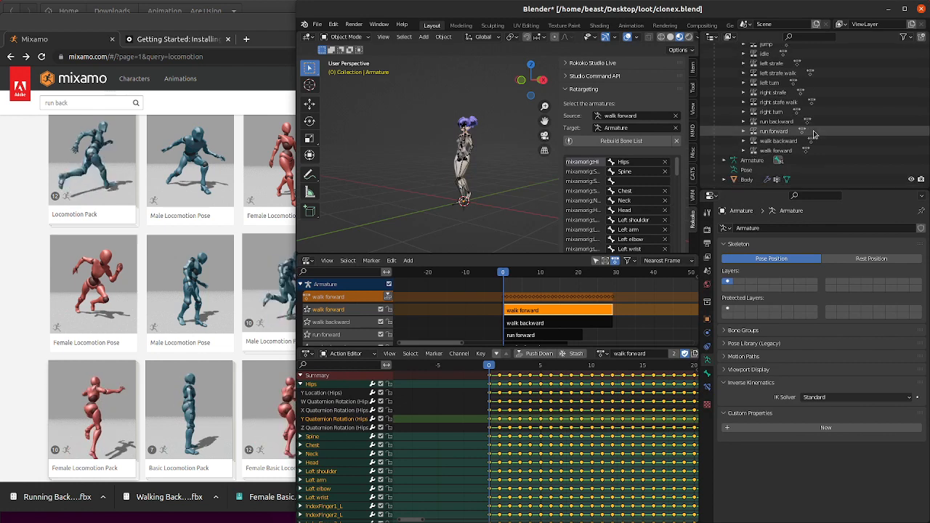
left_click(723, 179)
scroll(756, 167, "down", 2)
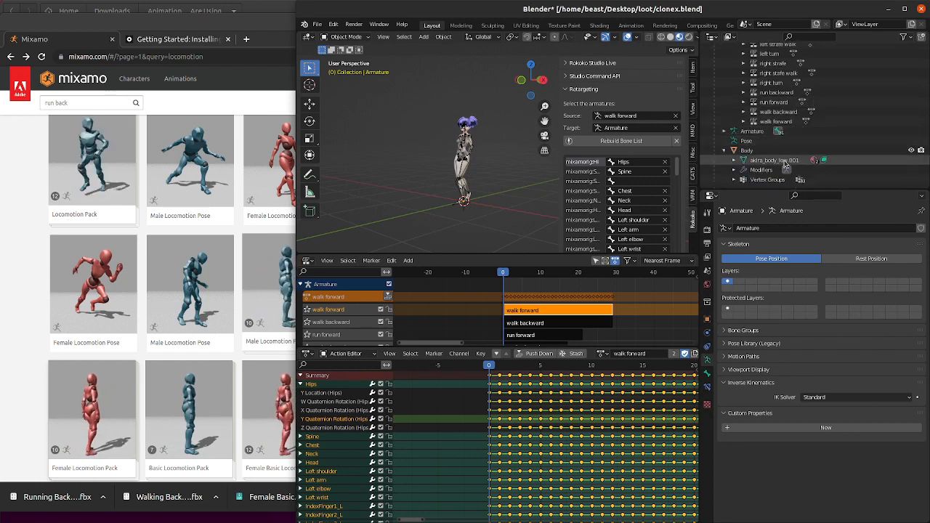
left_click(772, 159)
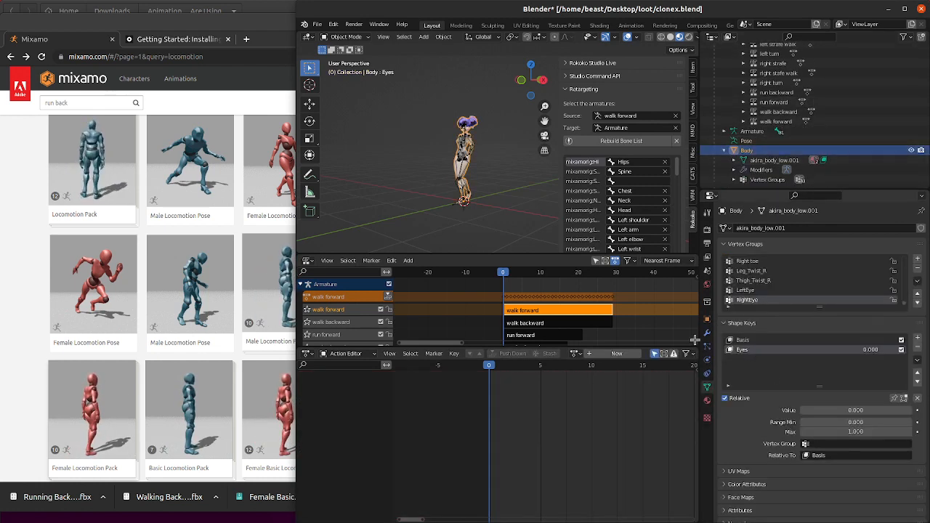
key("KP_Decimal")
middle_click_drag(386, 84, 421, 121, "shift")
scroll(420, 120, "up", 2)
scroll(421, 121, "up", 3)
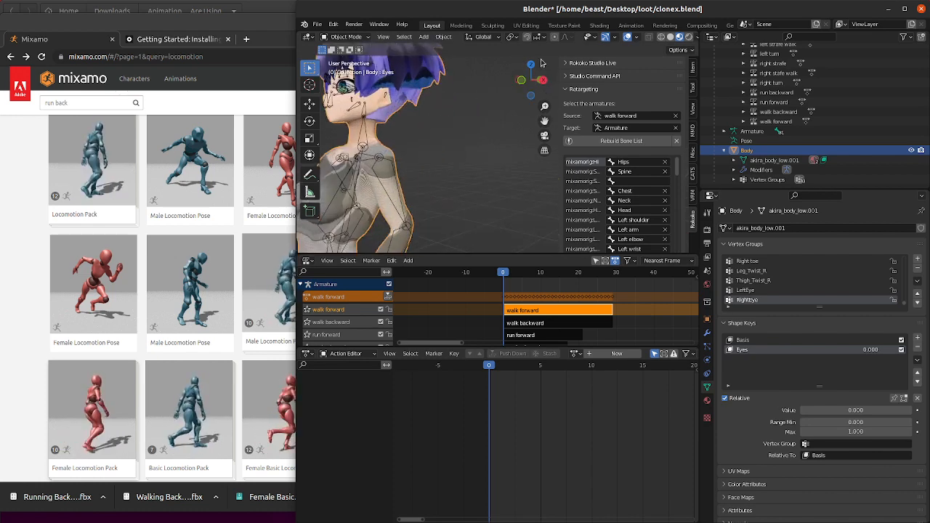
left_click_drag(533, 82, 685, 163)
scroll(429, 158, "up", 1)
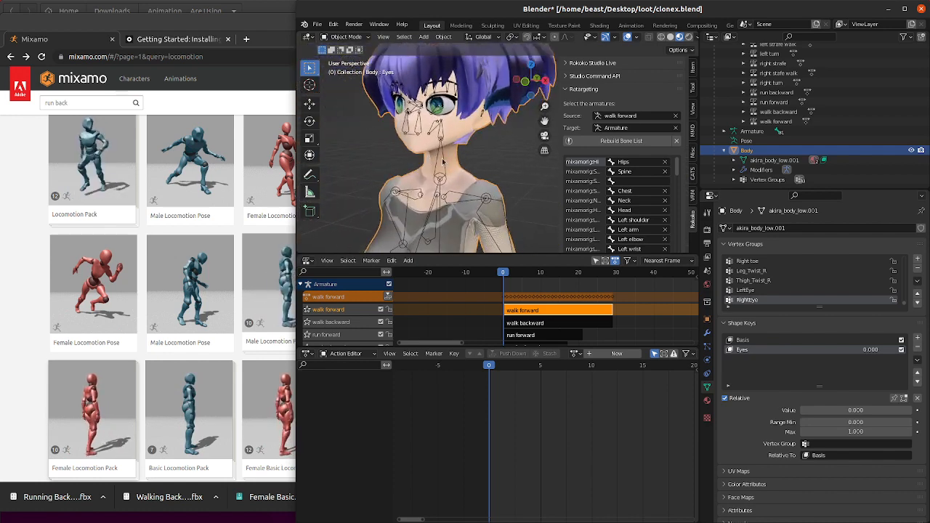
- Enter Edit Mode on the Body mesh, clear the selection and select only the linked face and neck geometry
key("Tab")
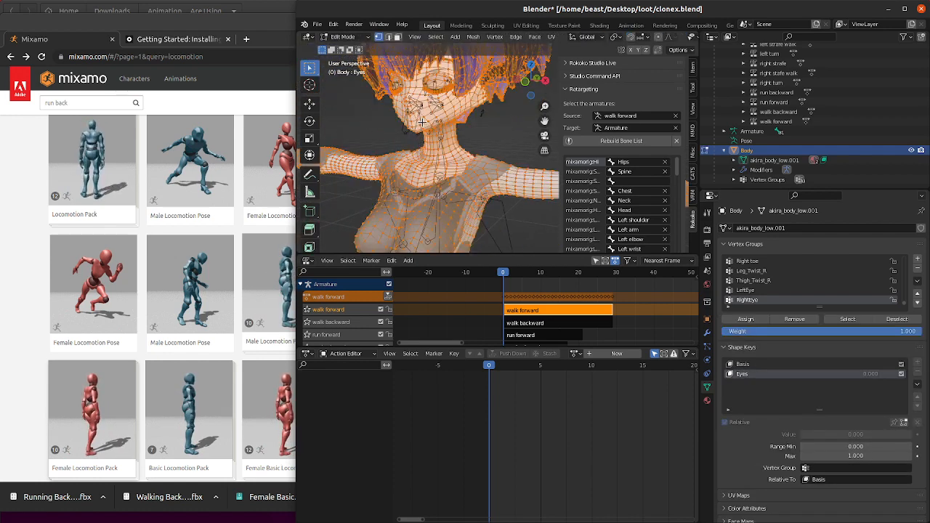
key("alt+a")
key("ctrl+l")
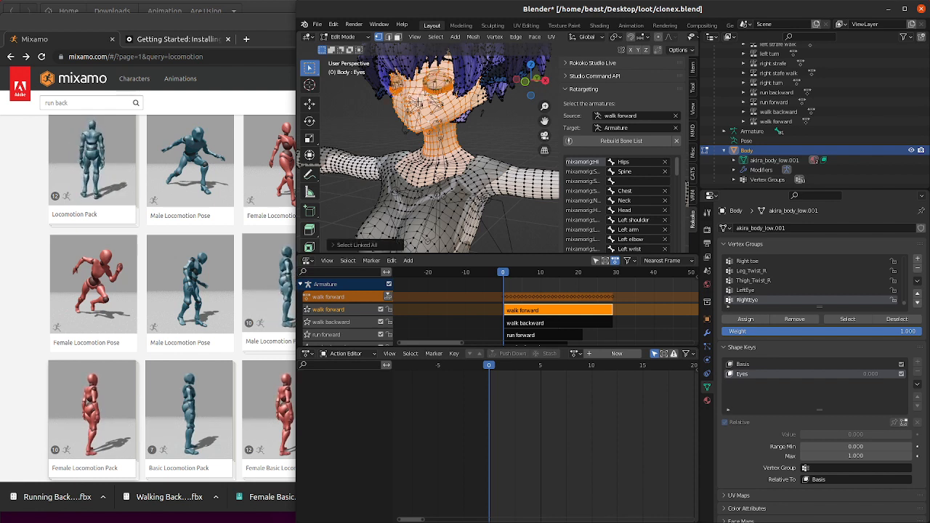
scroll(449, 79, "up", 1)
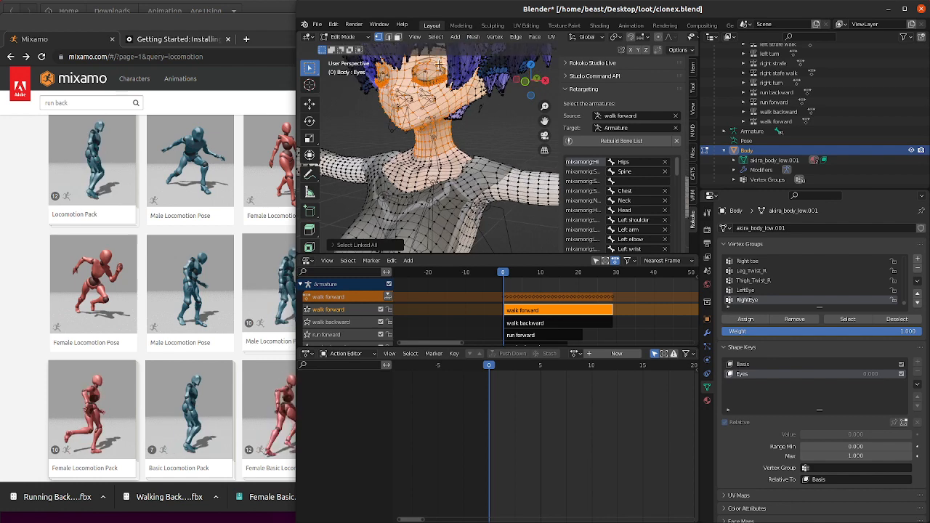
left_click_drag(545, 120, 573, 196)
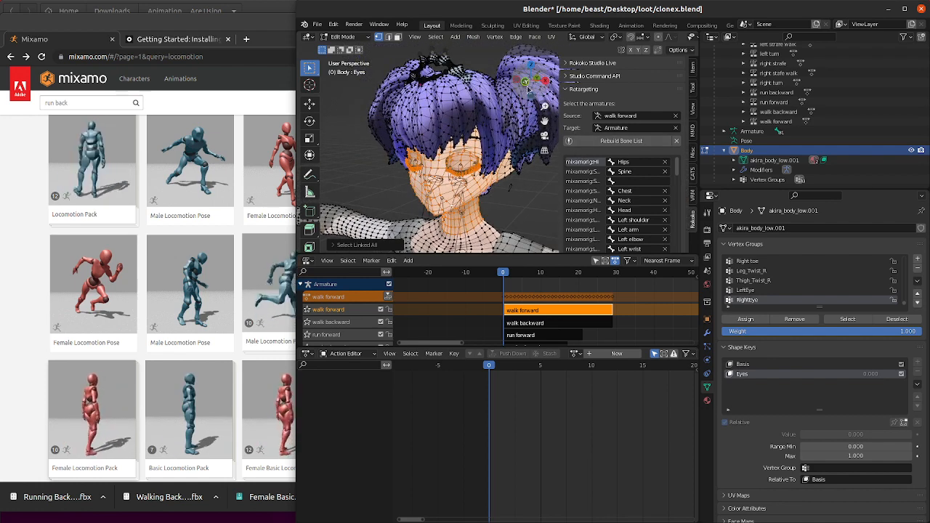
left_click_drag(532, 80, 539, 44)
scroll(482, 170, "up", 1)
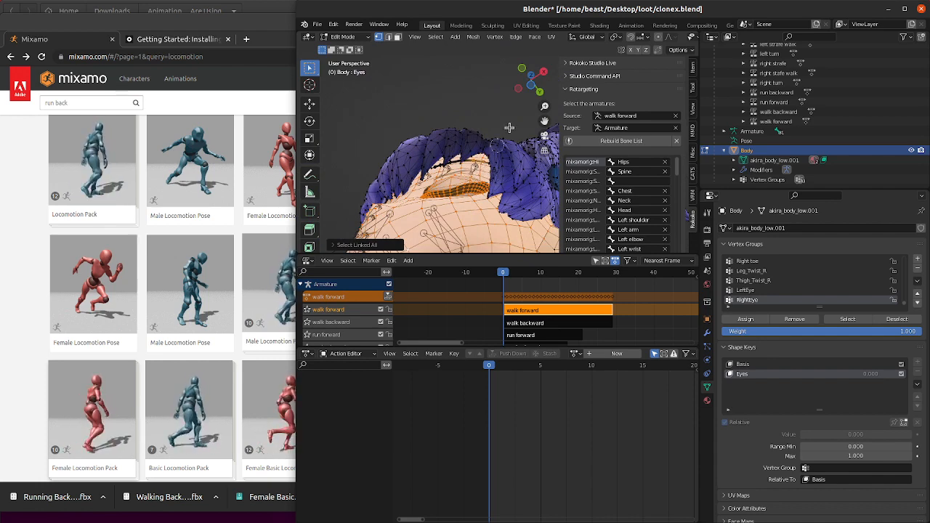
key("ctrl+z")
left_click_drag(521, 88, 672, 180)
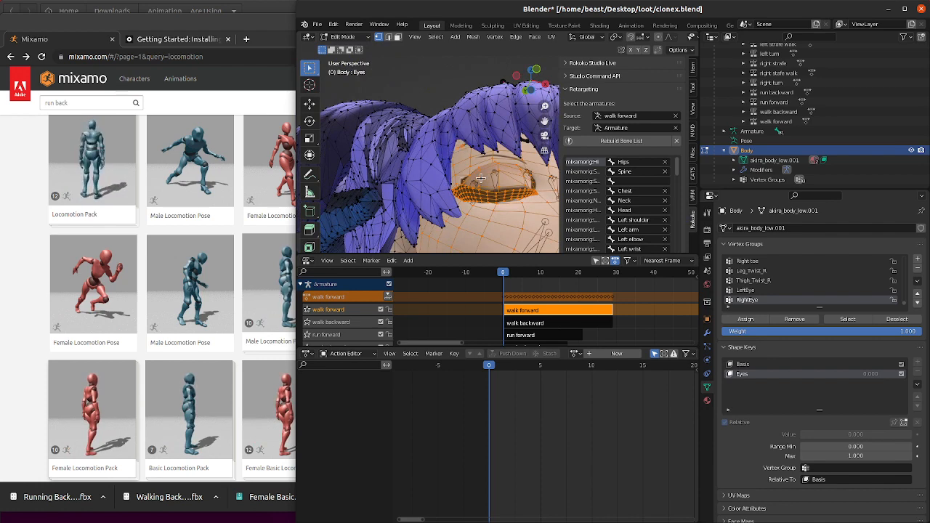
key("ctrl+l")
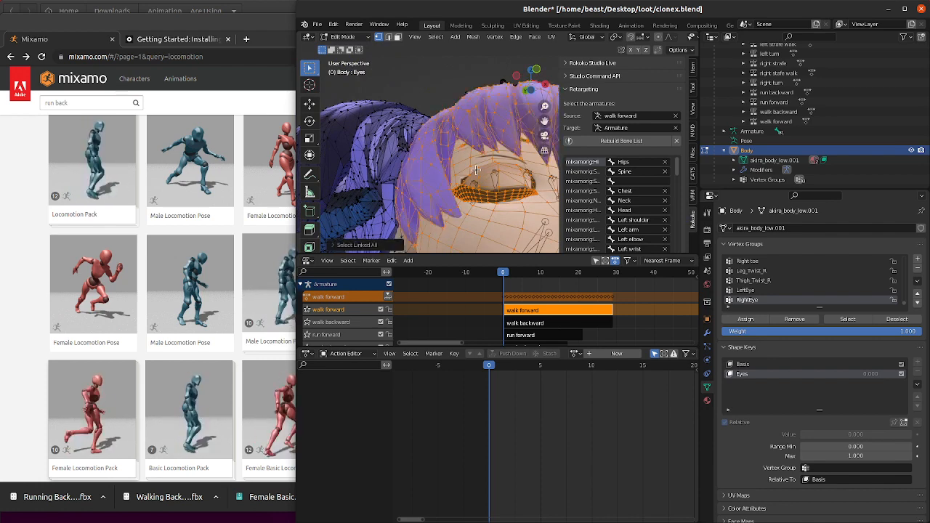
key("ctrl+z")
scroll(476, 170, "down", 4)
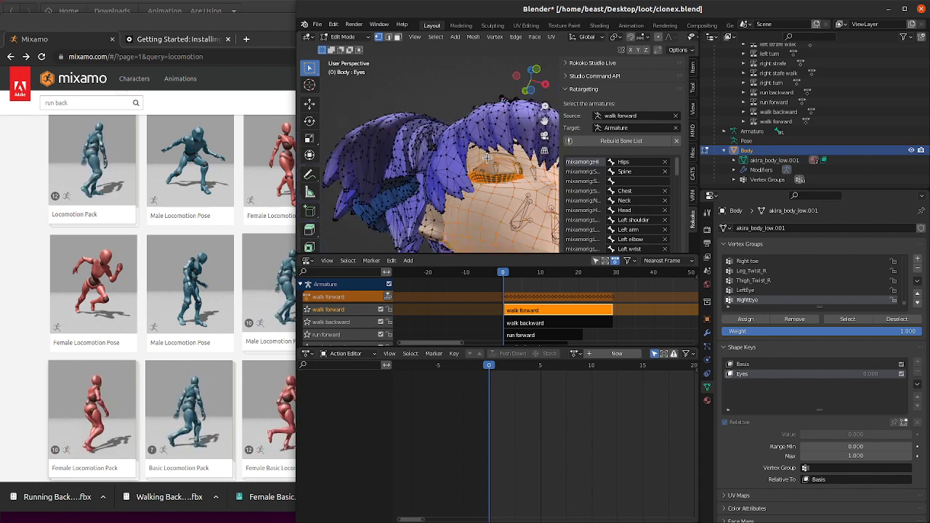
- Add the linked geometry at the forehead to the current face and neck selection
left_click_drag(533, 88, 537, 75)
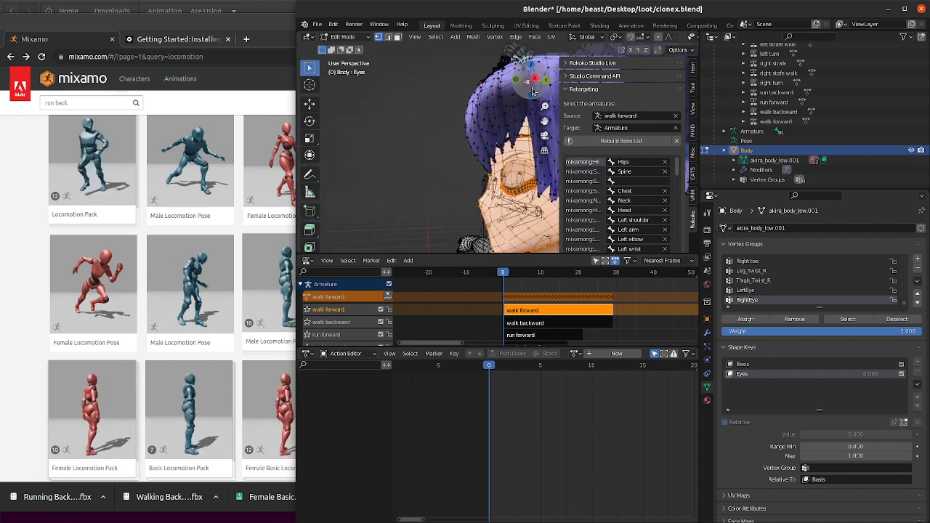
left_click(521, 135, "shift")
key("ctrl+l")
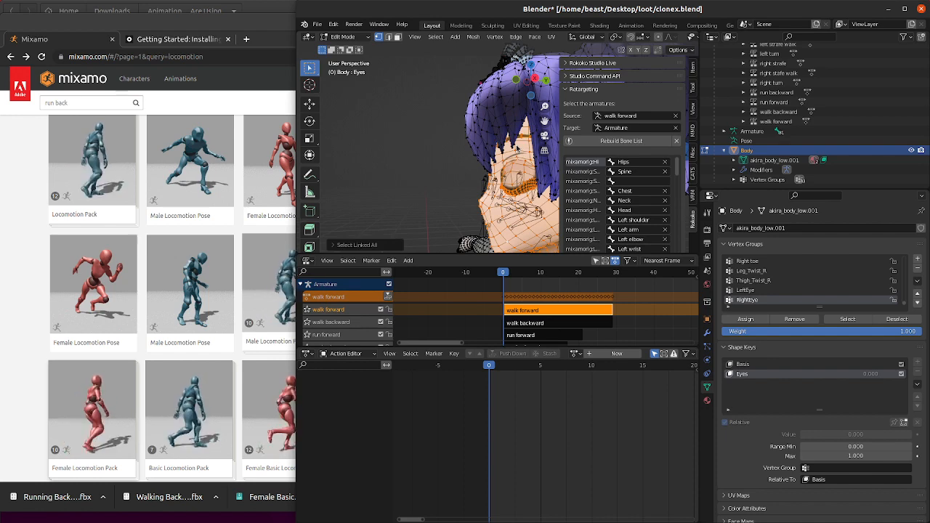
left_click_drag(526, 83, 632, 42)
scroll(458, 144, "up", 7)
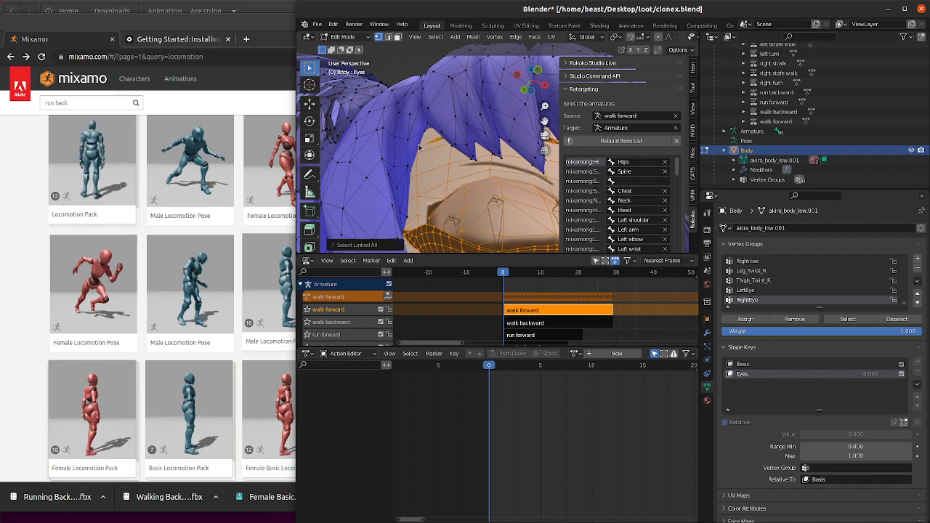
- Separate the selected face geometry from the Body mesh into its own object and return to Object Mode
scroll(419, 147, "down", 5)
key("p")
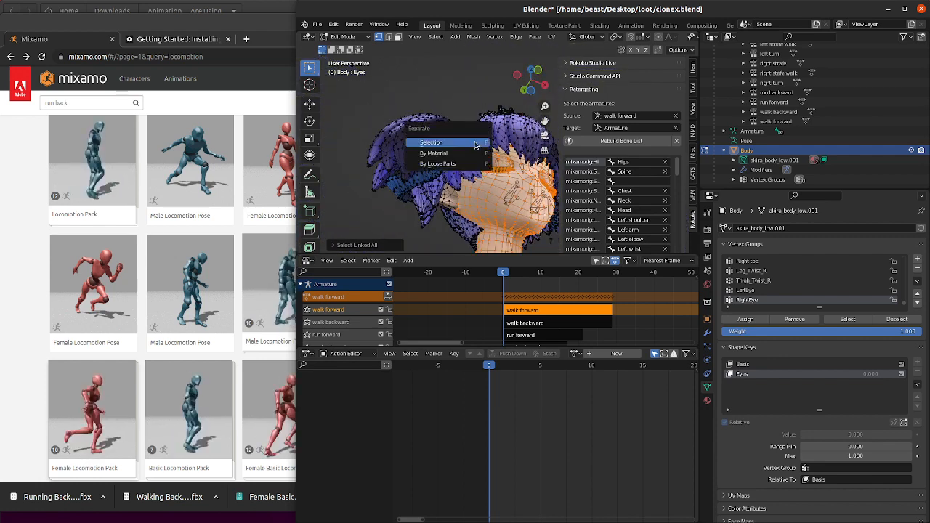
left_click(476, 150)
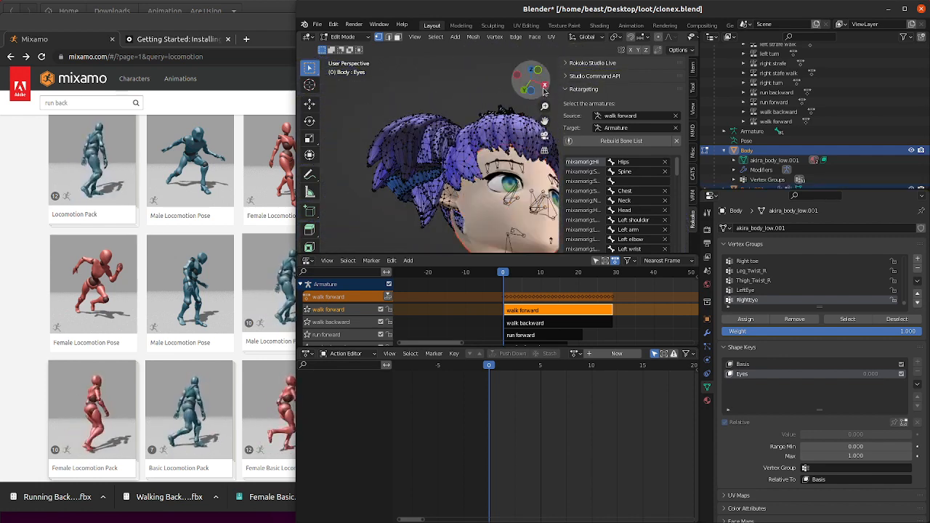
mouse_move(529, 83)
left_mouse_down()
mouse_move(544, 90)
mouse_move(536, 87)
left_mouse_up()
scroll(502, 117, "down", 3)
left_click(345, 37)
left_click(350, 48)
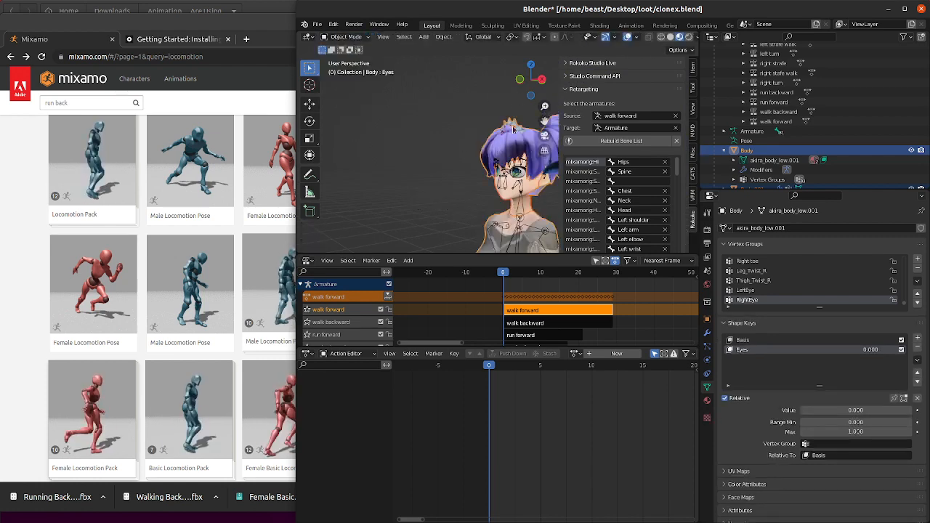
- Examine the Body object's transform, material and delta transform properties
scroll(446, 156, "down", 2)
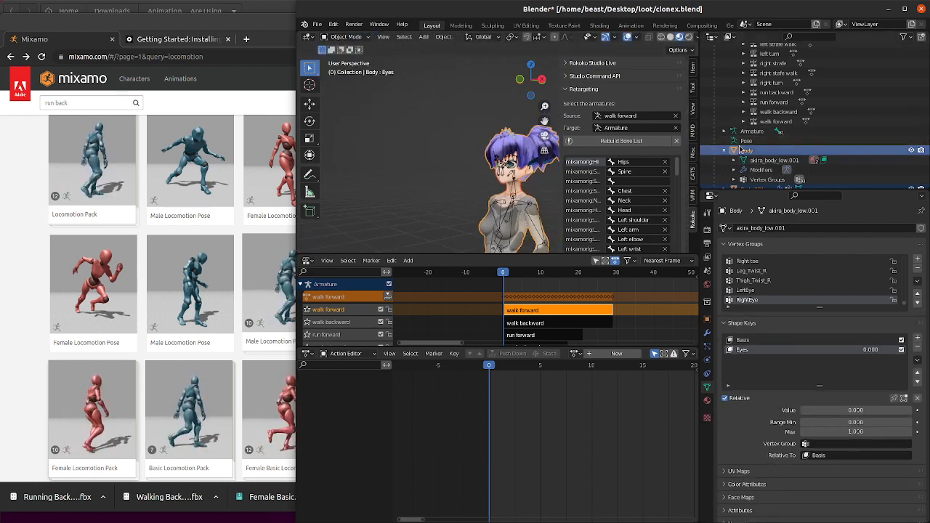
left_click(692, 68)
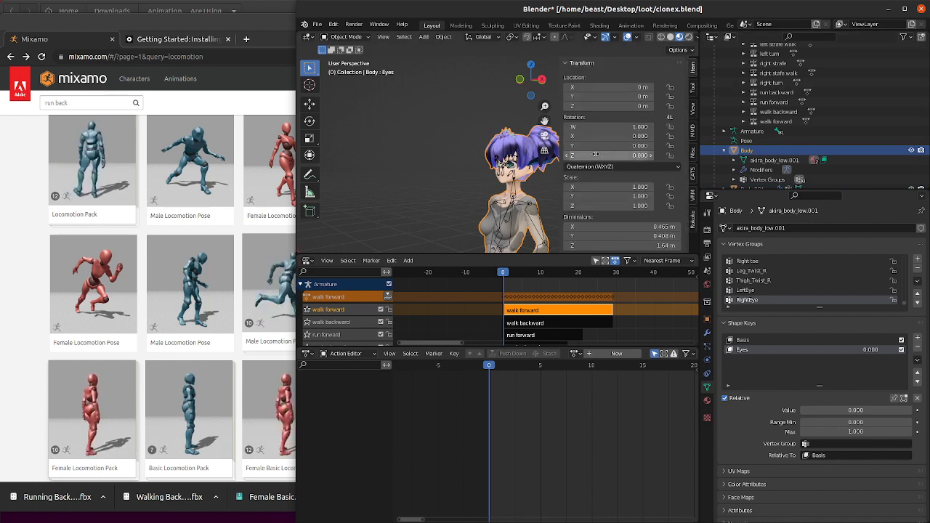
left_click(708, 321)
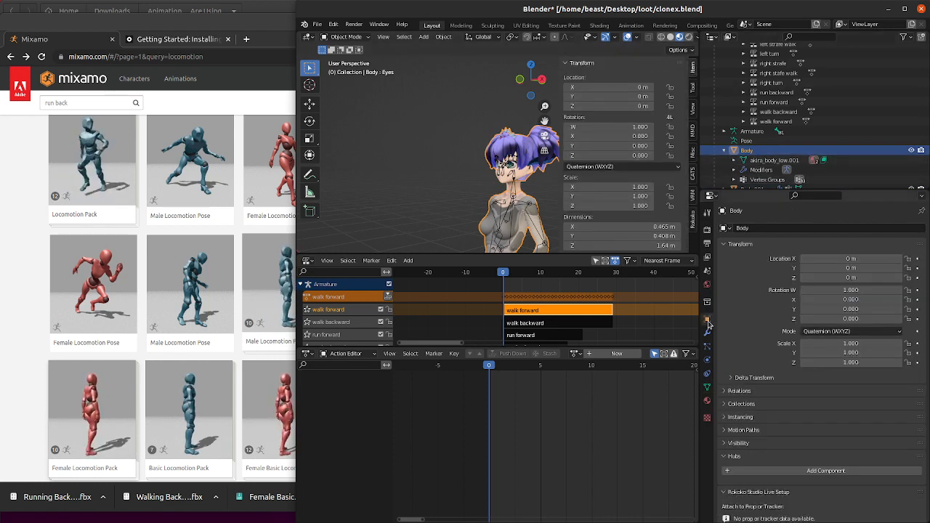
left_click(707, 401)
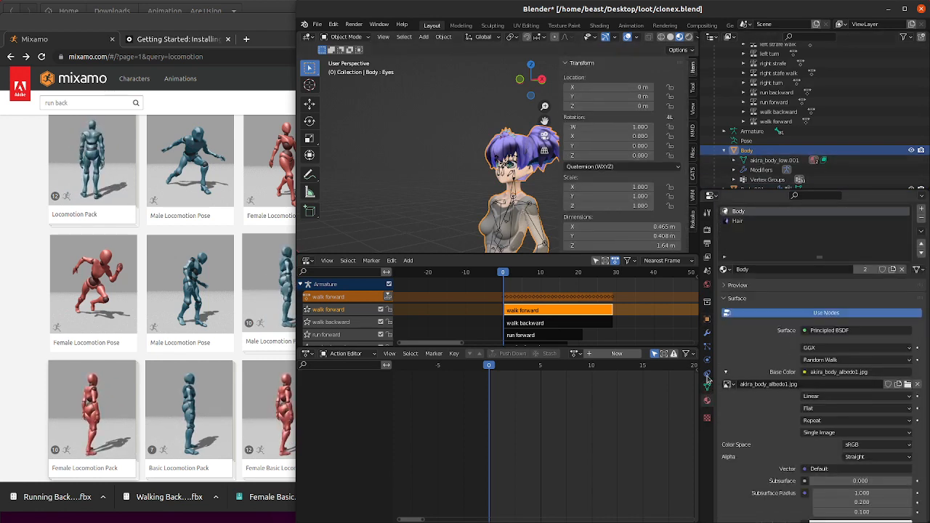
left_click(706, 317)
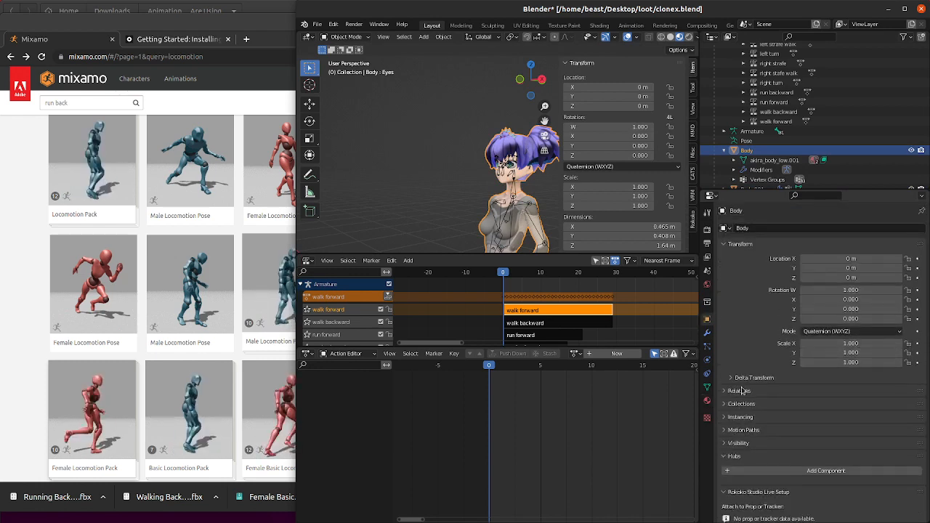
left_click(756, 378)
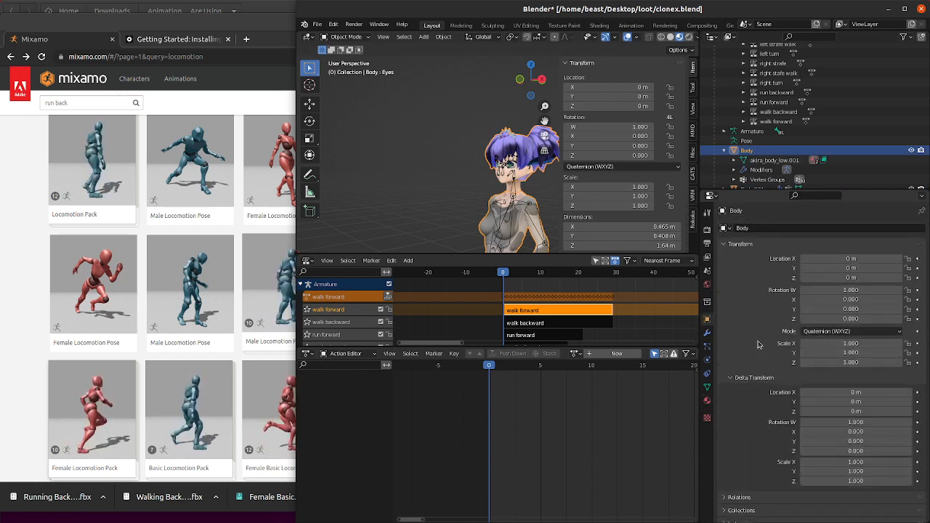
scroll(757, 174, "down", 1)
- Rename the separated Body.001 object as Face
left_click(754, 180)
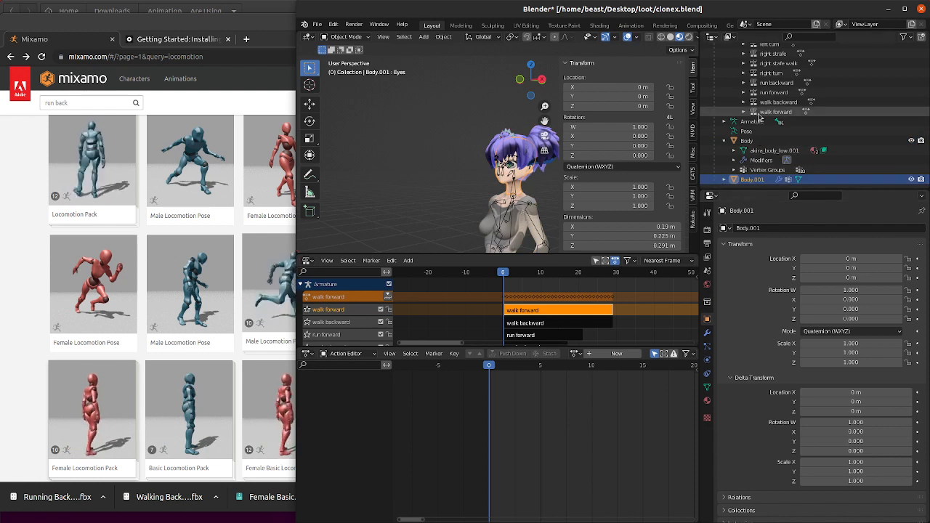
mouse_move(537, 84)
left_mouse_down()
mouse_move(625, 88)
mouse_move(537, 84)
left_mouse_up()
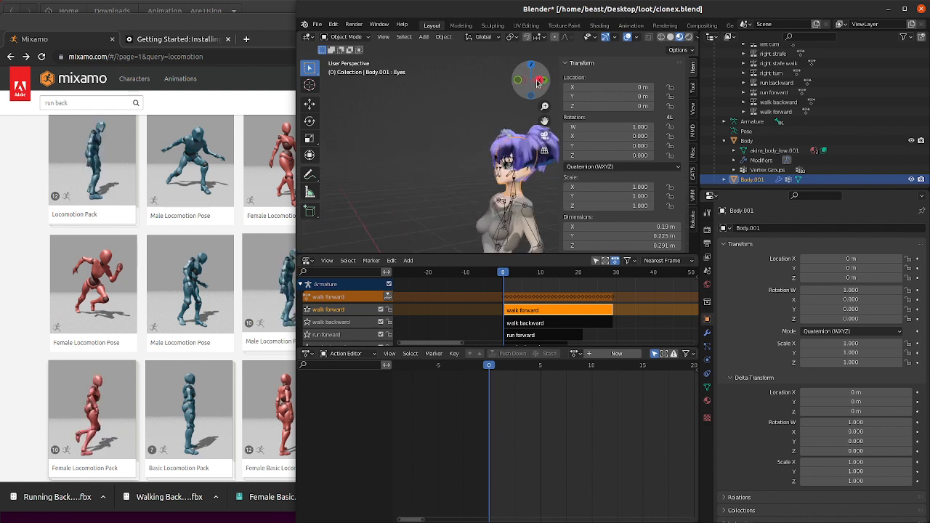
double_click(753, 179)
type("Face")
key("Return")
- Delete the Eyes and Basis shape keys from the Body mesh
left_click(747, 140)
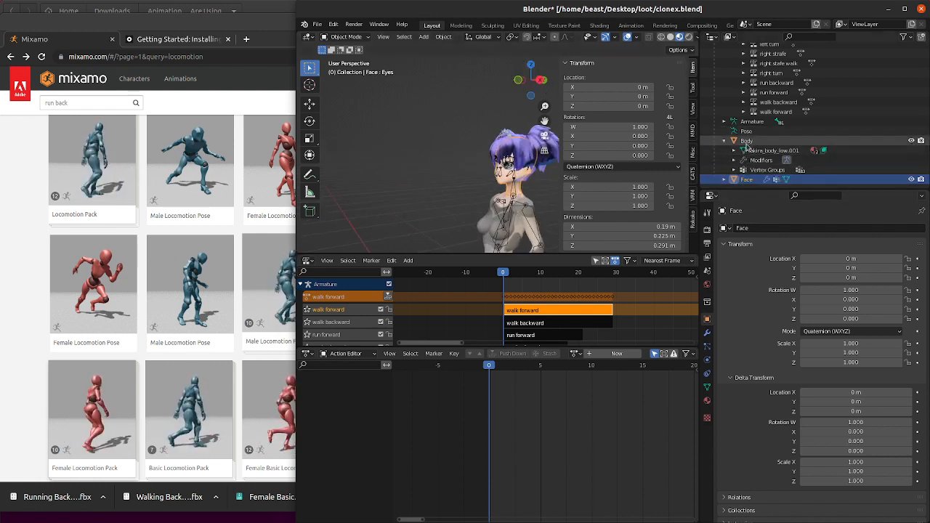
left_click(707, 387)
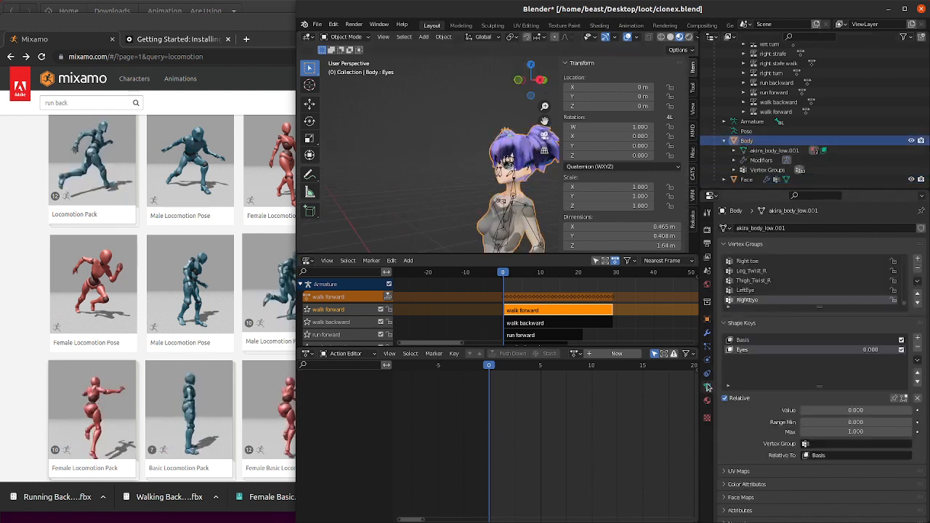
left_click(918, 350)
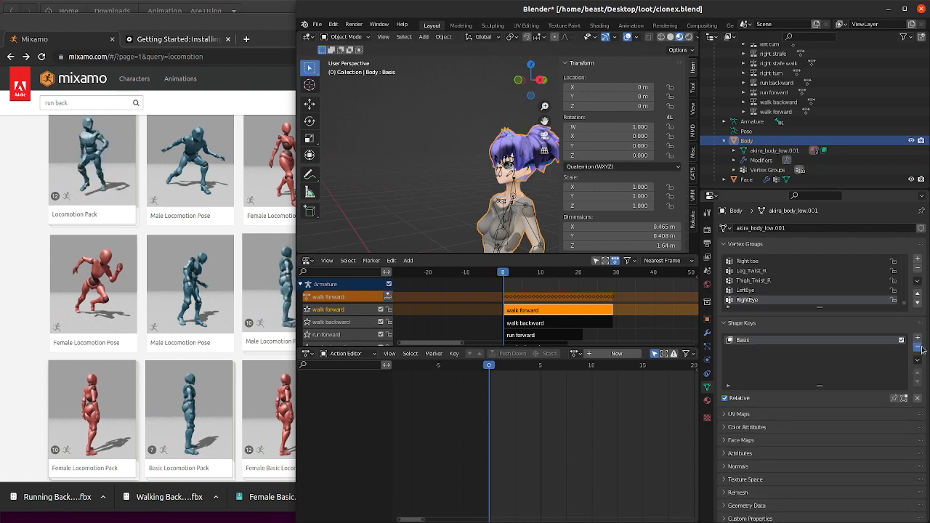
left_click(918, 347)
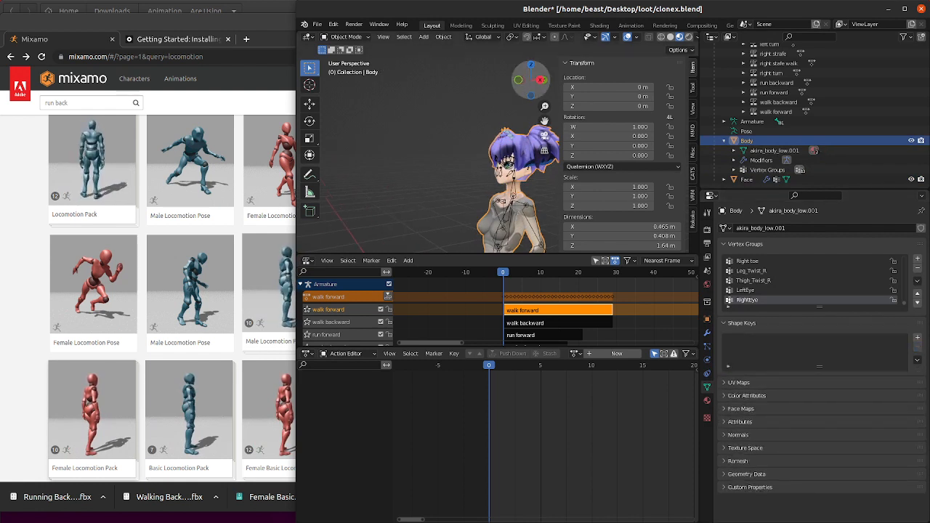
- Select the Face object, test its Eyes shape key by varying the value, and look over the whole character
left_click_drag(530, 80, 574, 80)
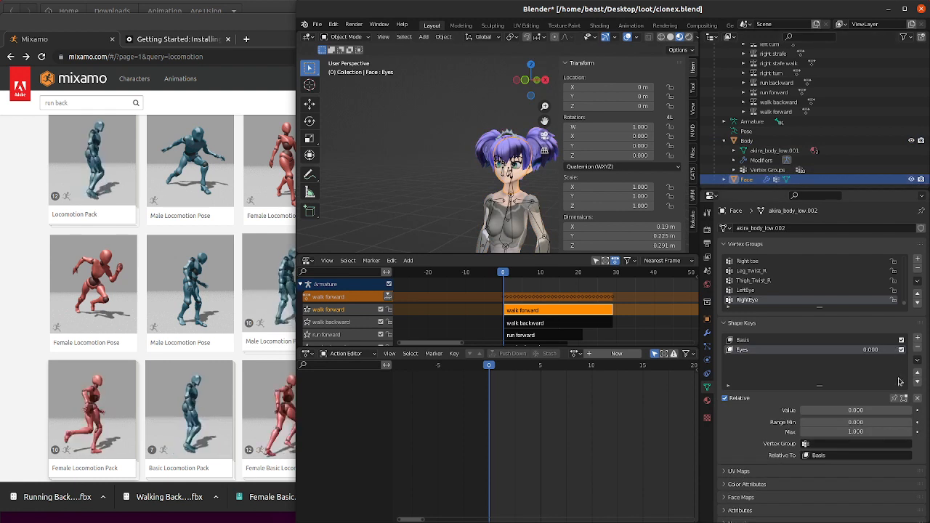
left_click_drag(845, 411, 795, 411)
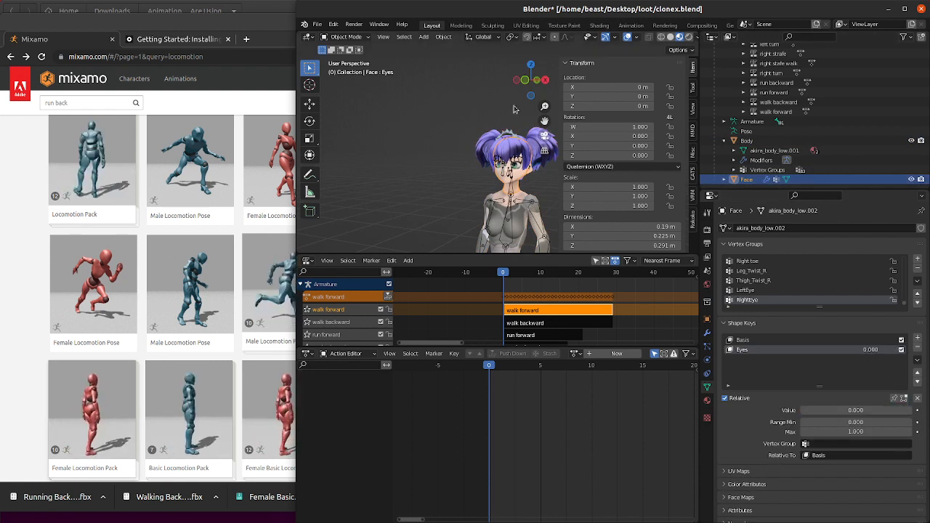
scroll(524, 91, "down", 3)
left_click_drag(545, 121, 495, 64)
left_click_drag(542, 91, 504, 82)
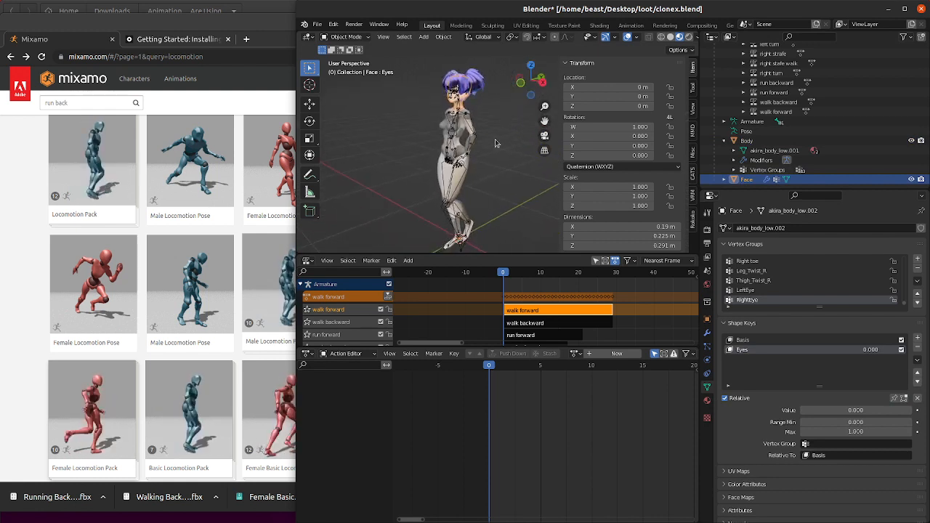
- Save the Blender file and collapse the Armature's Animation entry in the Outliner
scroll(501, 145, "down", 1)
scroll(878, 116, "up", 6)
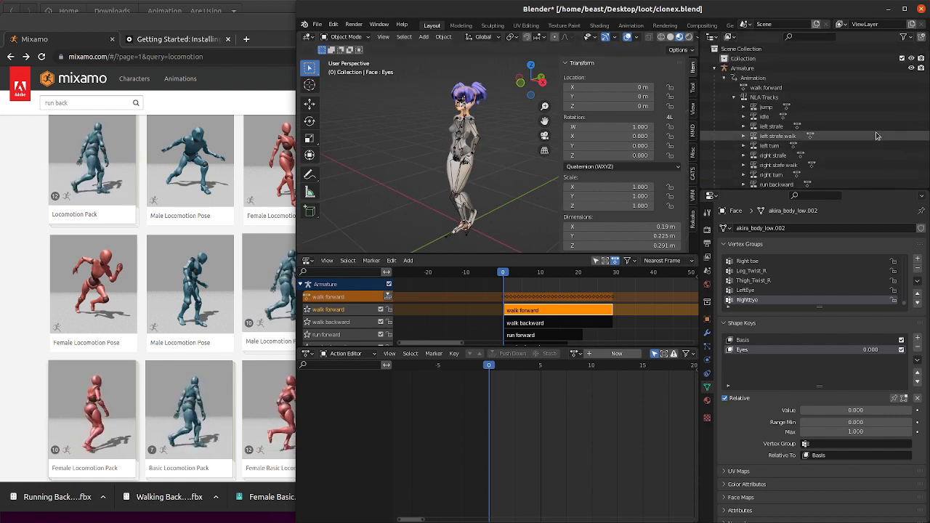
scroll(459, 128, "up", 1)
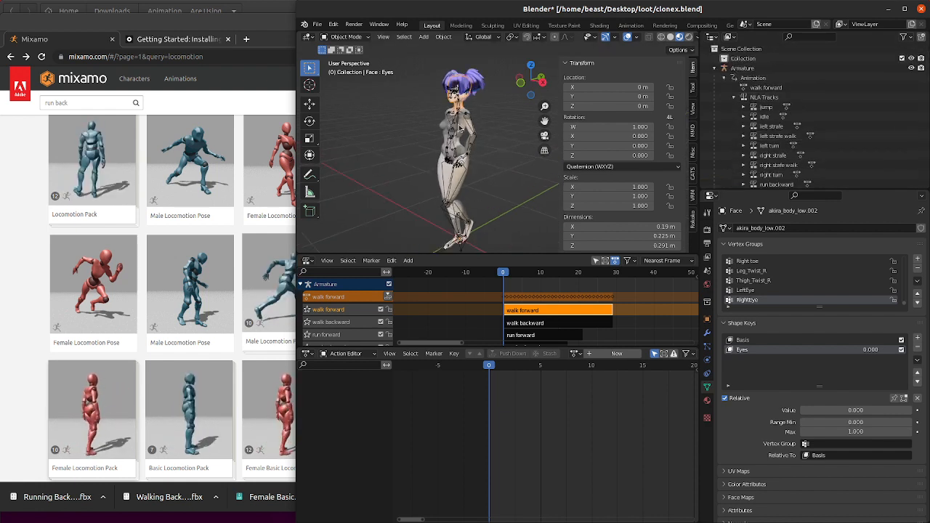
key("ctrl+s")
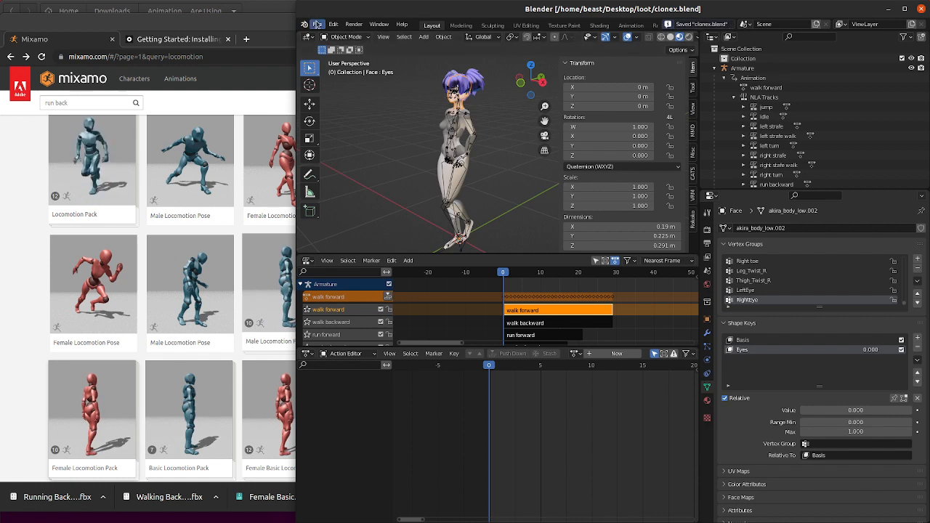
left_click(723, 78)
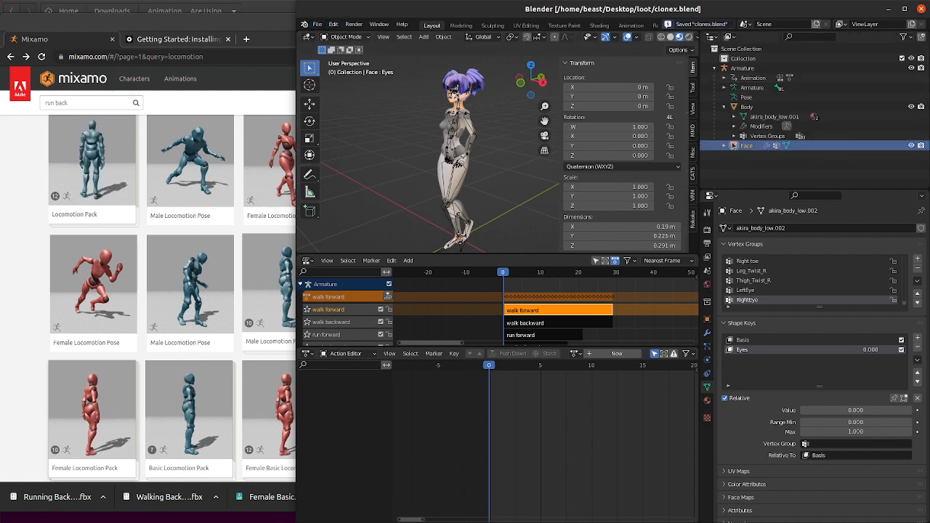
- Compare the shape key lists of the Body and Face meshes
left_click(747, 107)
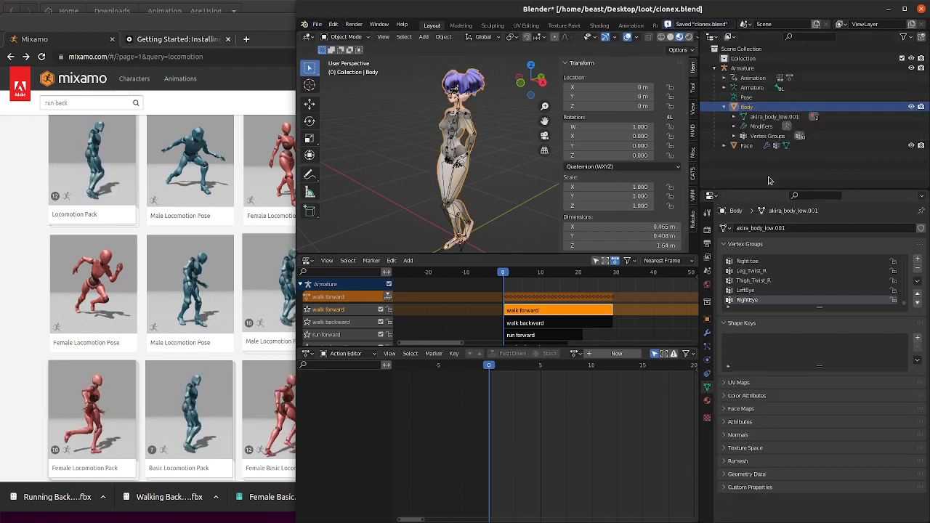
left_click(748, 154)
left_click(746, 146)
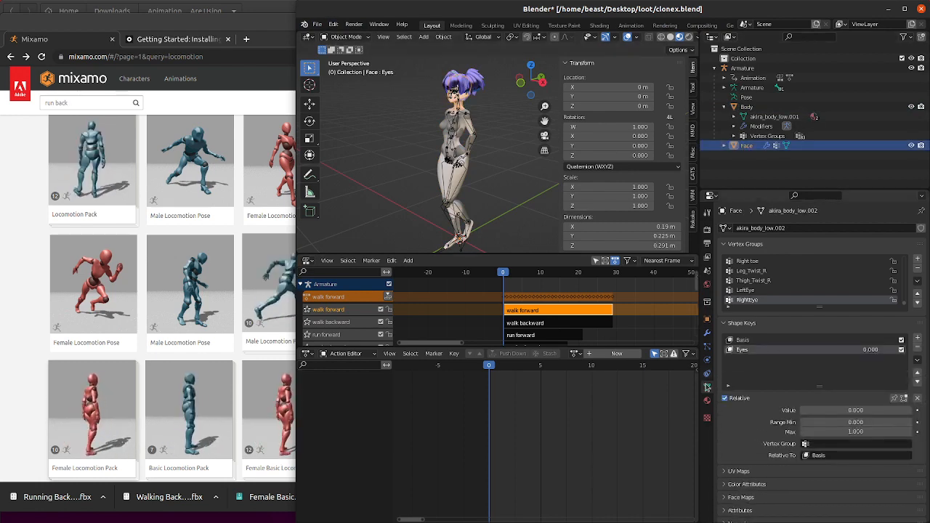
- Set the Armature's skeleton to Rest Position
left_click(742, 67)
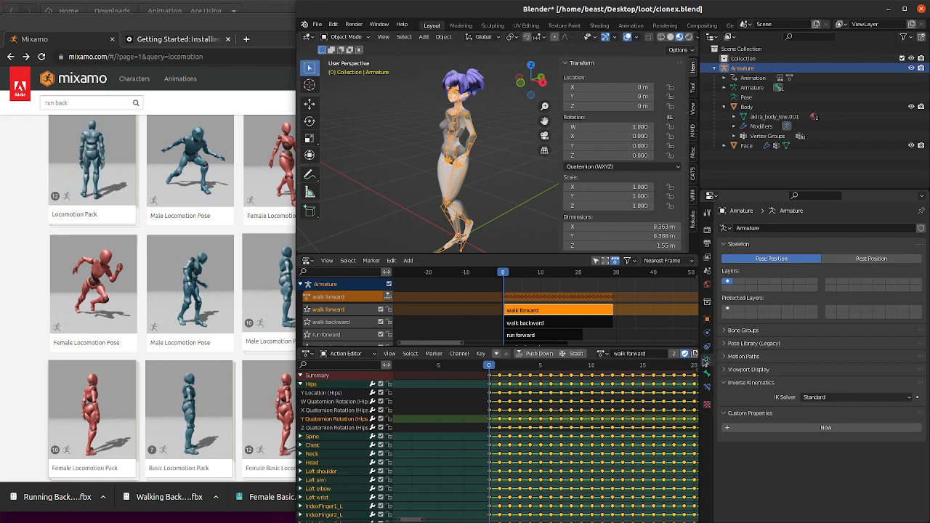
left_click(865, 259)
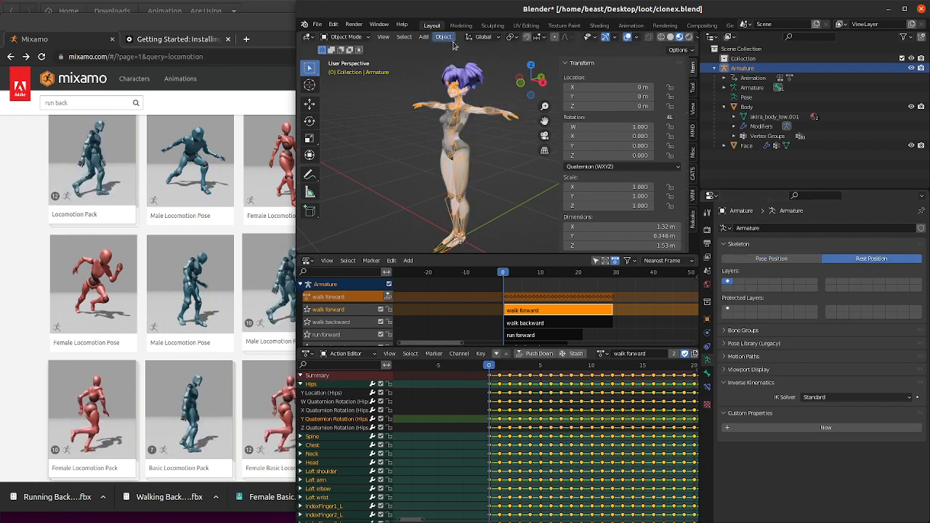
- Compare the Armature's Pose Position with its Rest Position, leave it in Rest Position, and save the Blender file
left_click(783, 259)
left_click(875, 260)
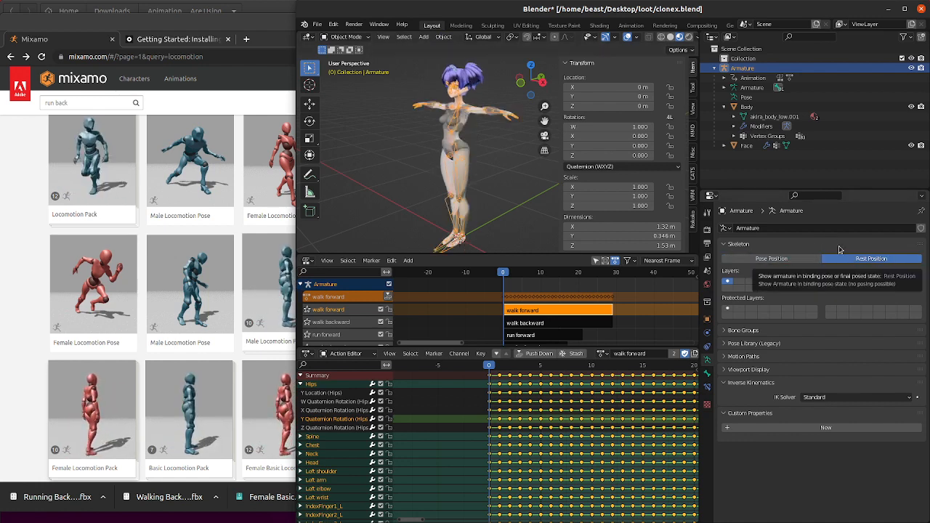
key("ctrl+s")
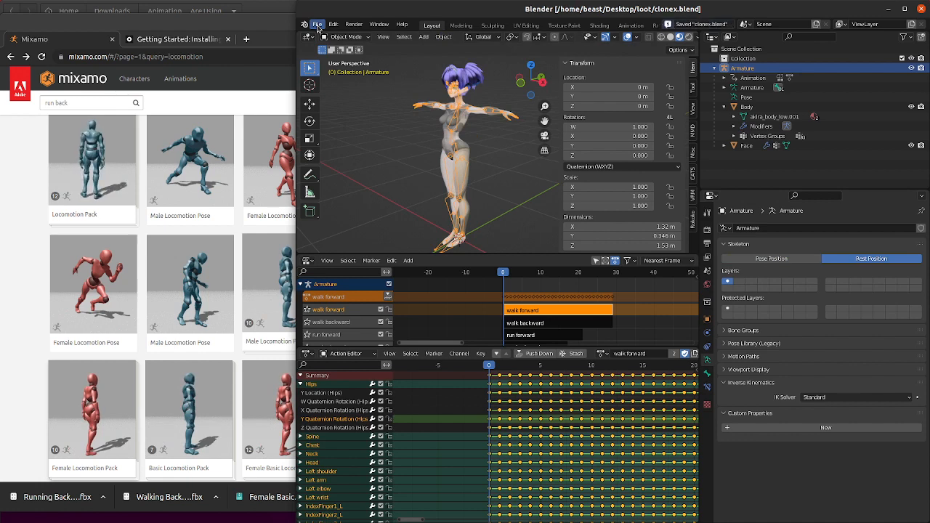
- Export the scene as a glTF Binary file named clonex.glb to the Desktop folder
left_click(318, 25)
mouse_move(350, 167)
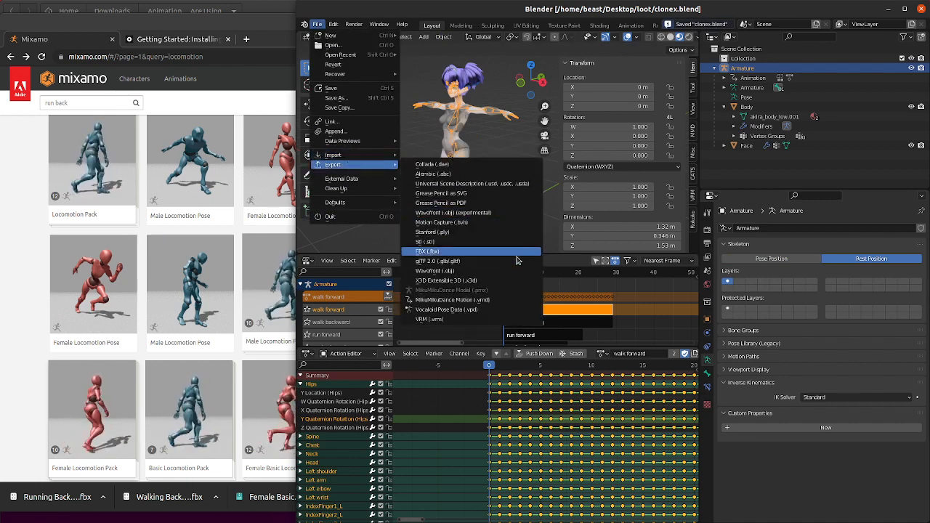
left_click(486, 262)
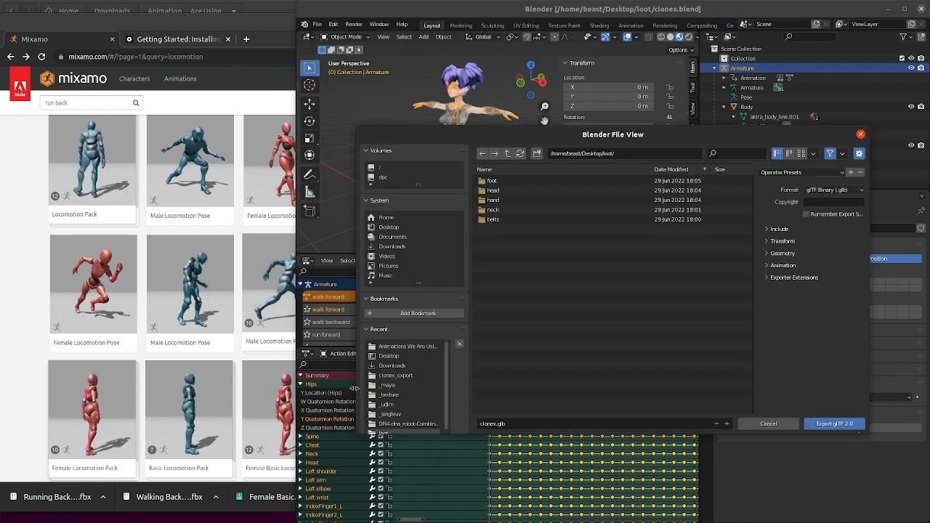
left_click(387, 227)
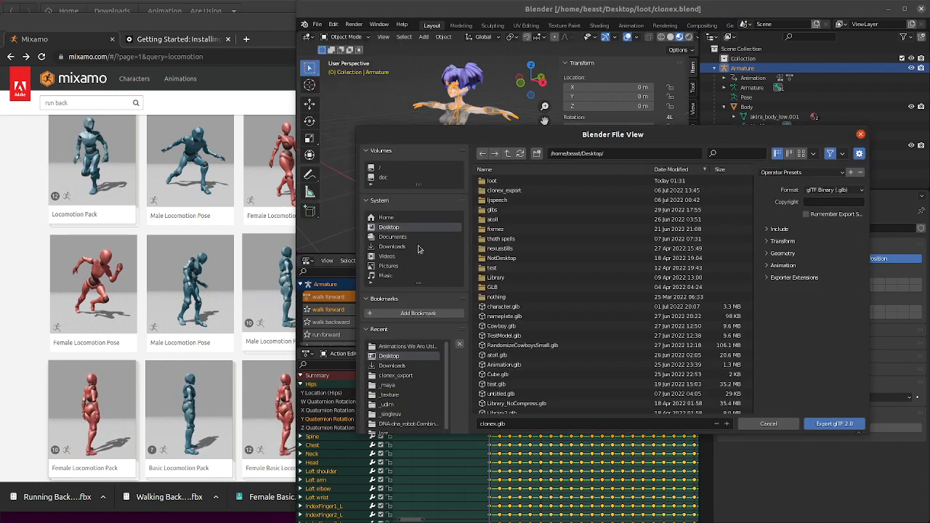
left_click(824, 425)
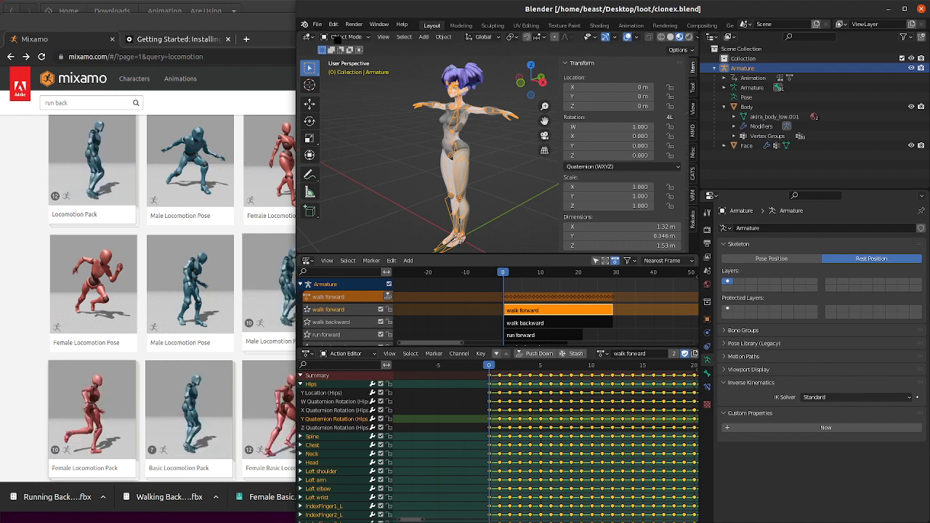
left_click(318, 24)
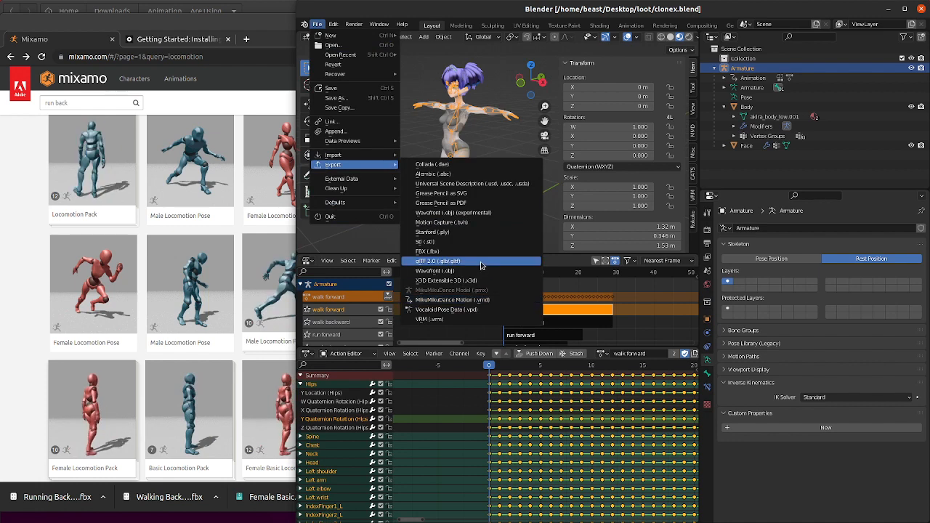
left_click(480, 261)
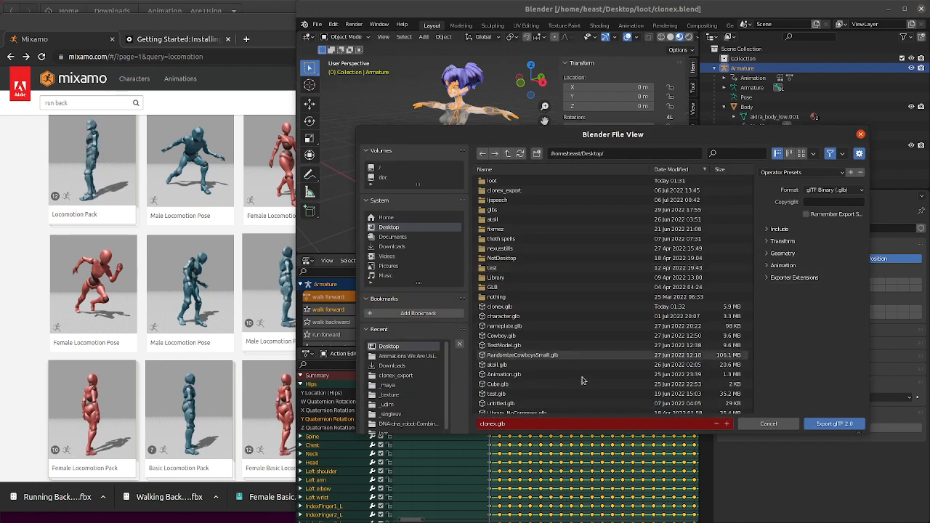
left_click(768, 424)
- Switch to Chromium, open gltf-viewer.donmccurdy.com in a new tab, and load clonex.glb from the Desktop
left_click(208, 29)
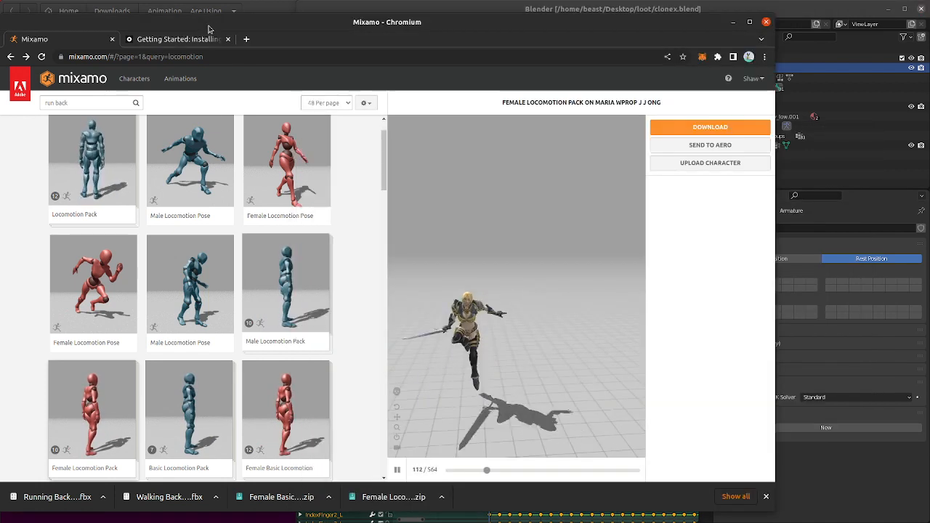
key("ctrl+t")
type("gltyf")
key("BackSpace")
key("BackSpace")
type("f-")
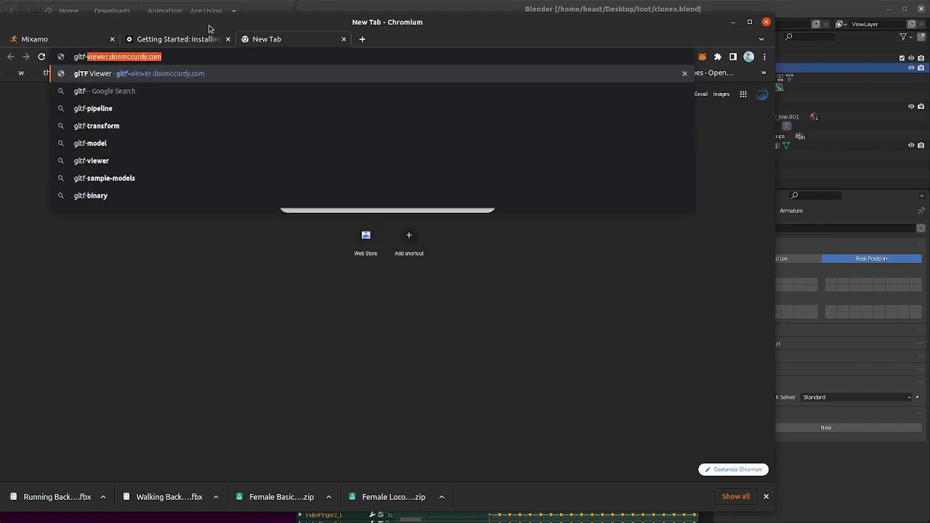
key("Return")
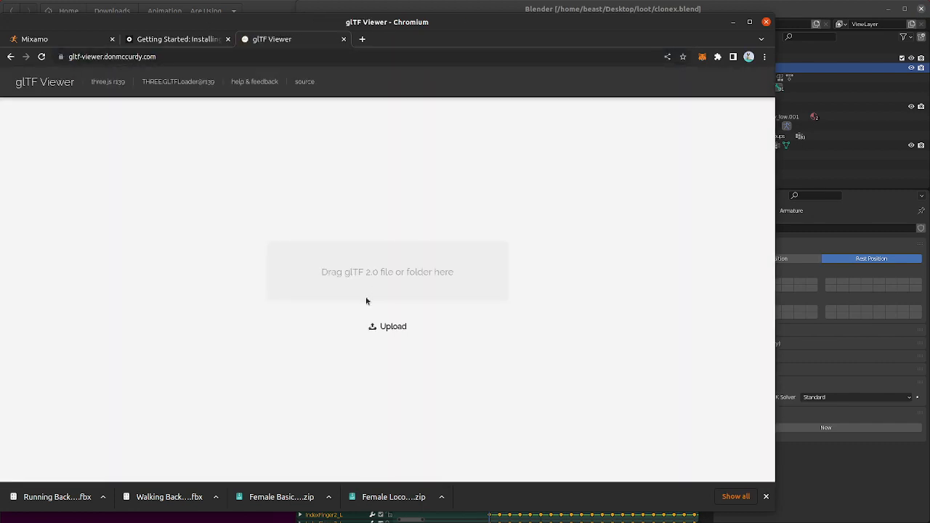
left_click(390, 326)
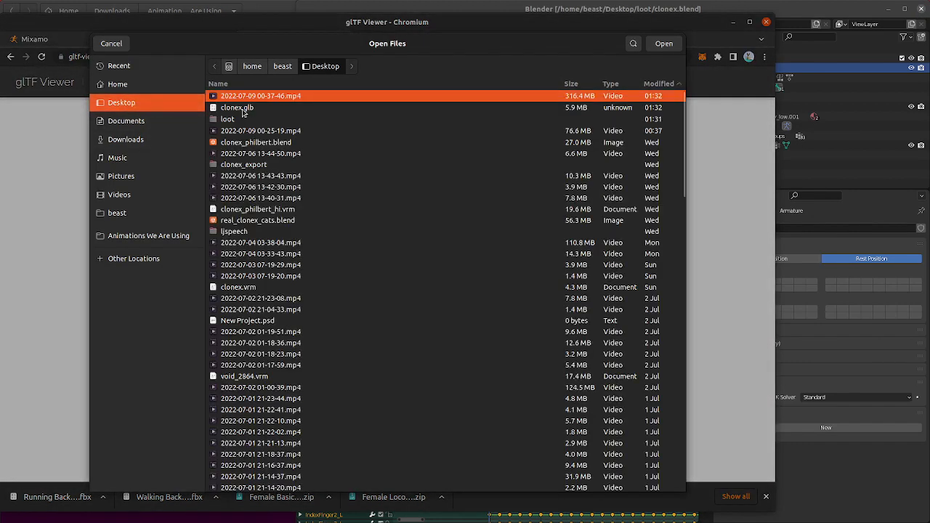
double_click(243, 109)
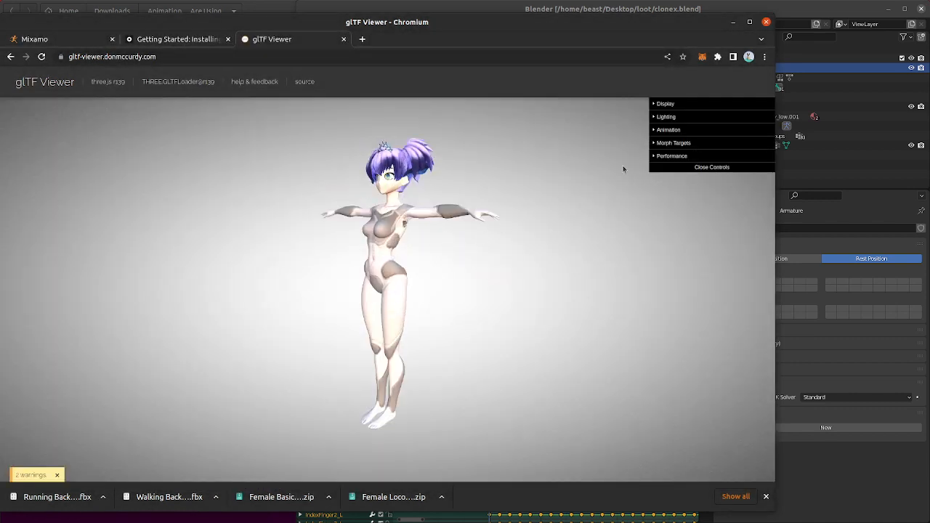
- Test the Face mesh's Eyes morph target by varying its value, returning it to 0
left_click(674, 144)
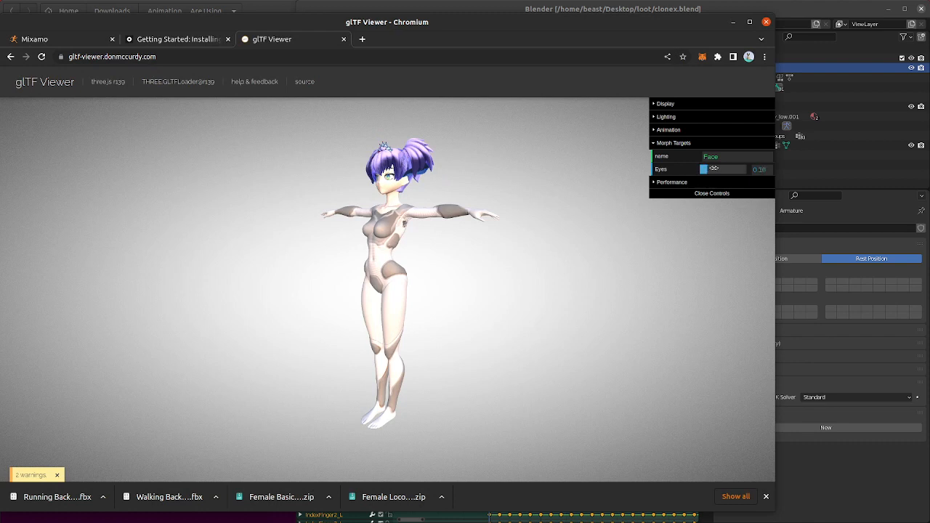
left_click_drag(714, 169, 674, 168)
left_click(656, 142)
- Check playback of the jump, left strafe and left strafe walk animations, and disable every clip including idle
left_click(667, 130)
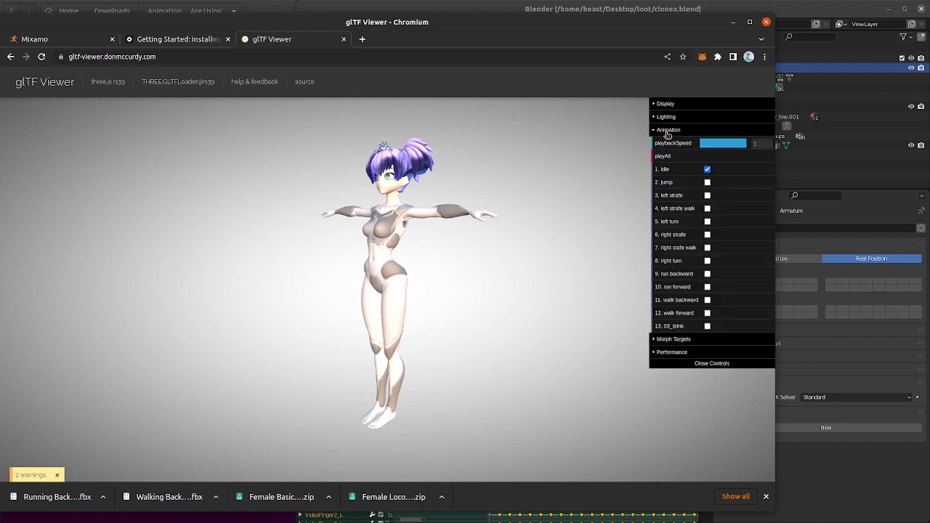
left_click(707, 182)
left_click_drag(514, 223, 532, 229)
left_click_drag(600, 220, 561, 227)
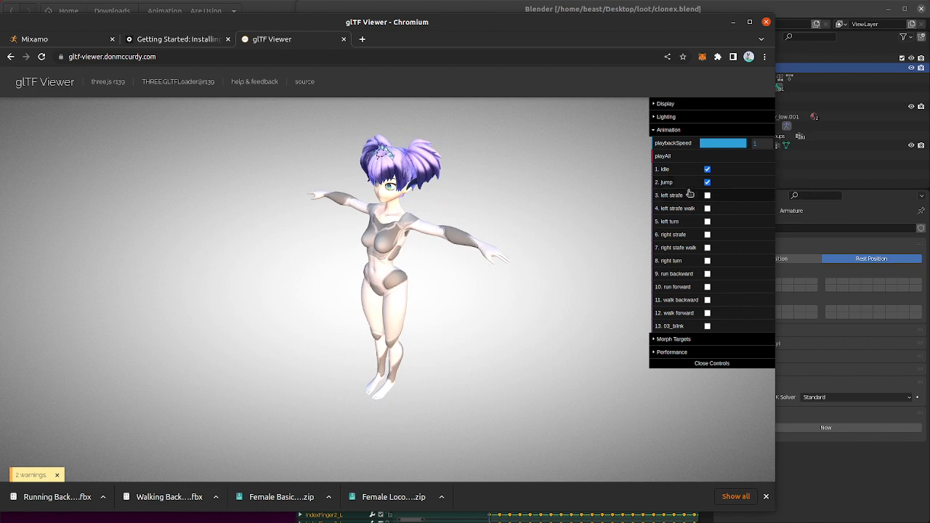
left_click_drag(526, 282, 511, 266)
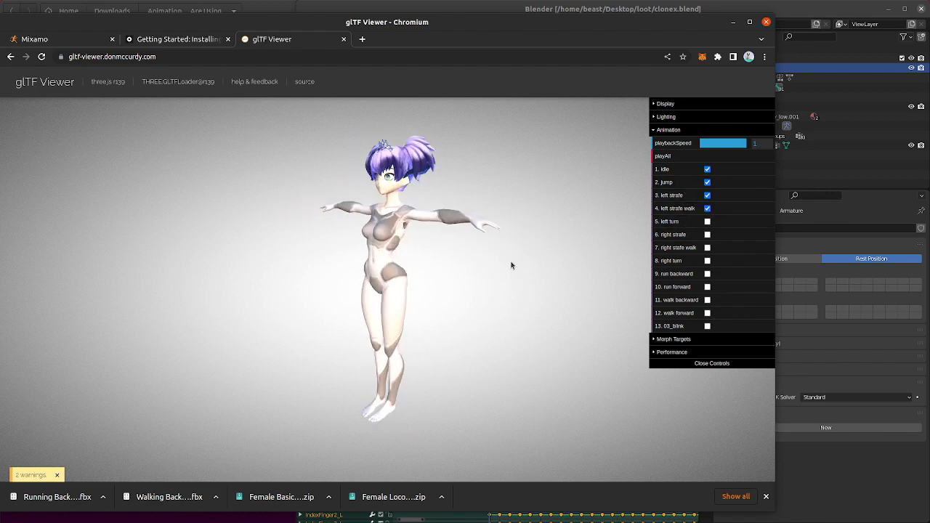
left_click(707, 208)
left_click(707, 195)
left_click(707, 183)
left_click(707, 170)
- Switch to Blender, set the Armature's skeleton to Pose Position, and save the file
key("alt+Tab")
left_click(497, 150)
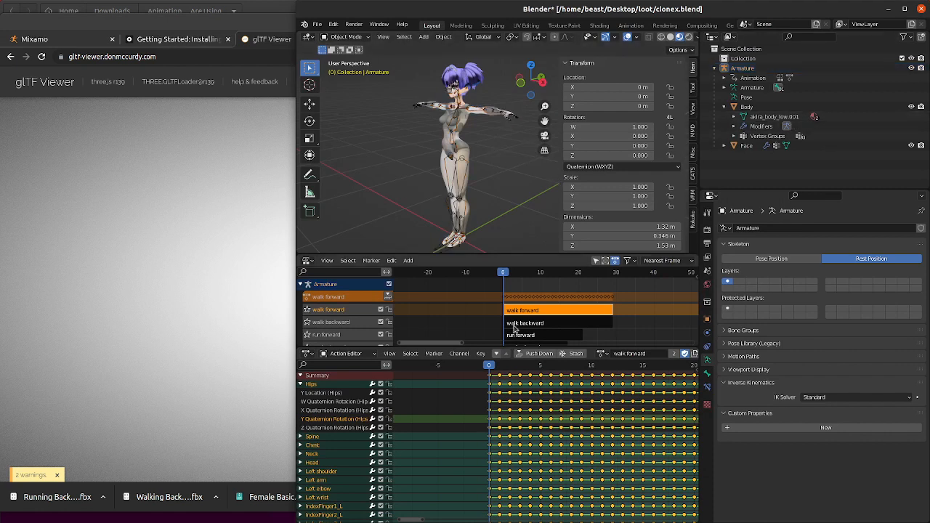
left_click_drag(547, 370, 490, 368)
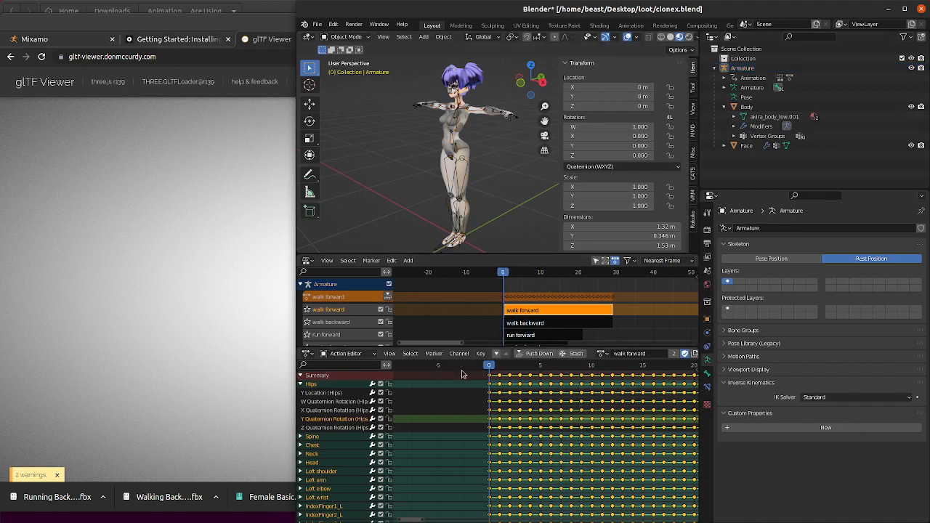
left_click(769, 259)
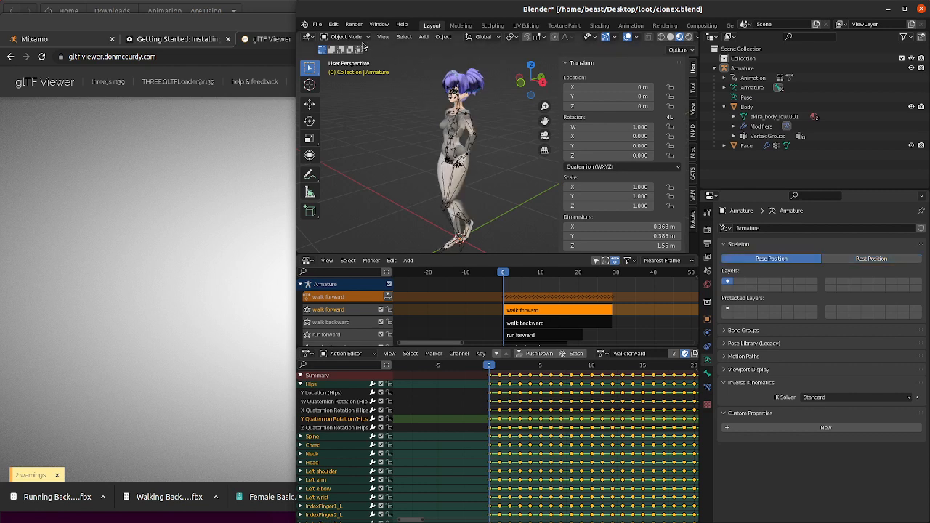
key("ctrl+s")
- Export the scene again as glTF Binary, overwriting clonex.glb on the Desktop
left_click(318, 24)
mouse_move(342, 164)
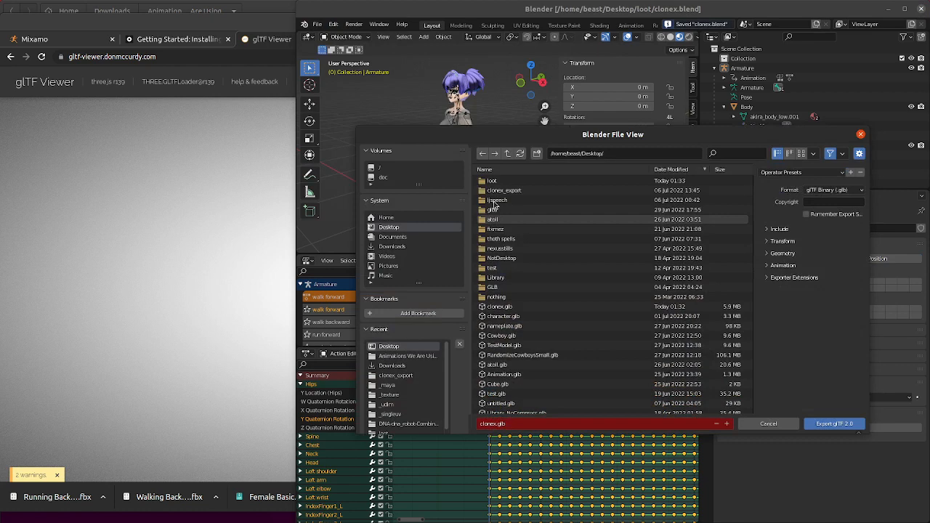
left_click(474, 263)
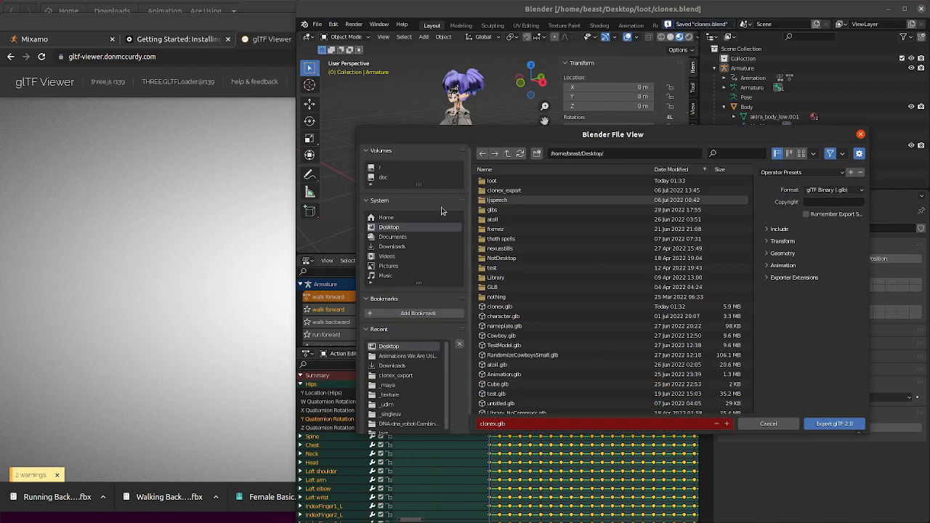
left_click(822, 423)
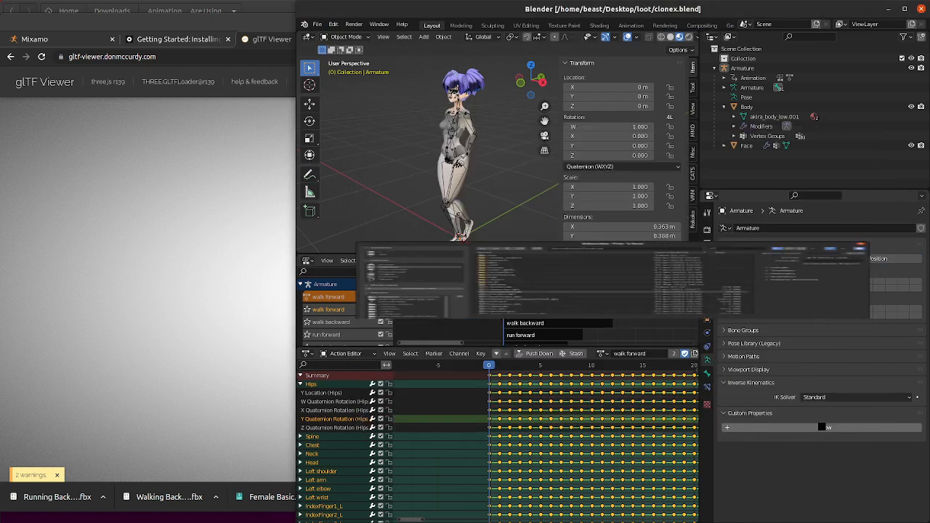
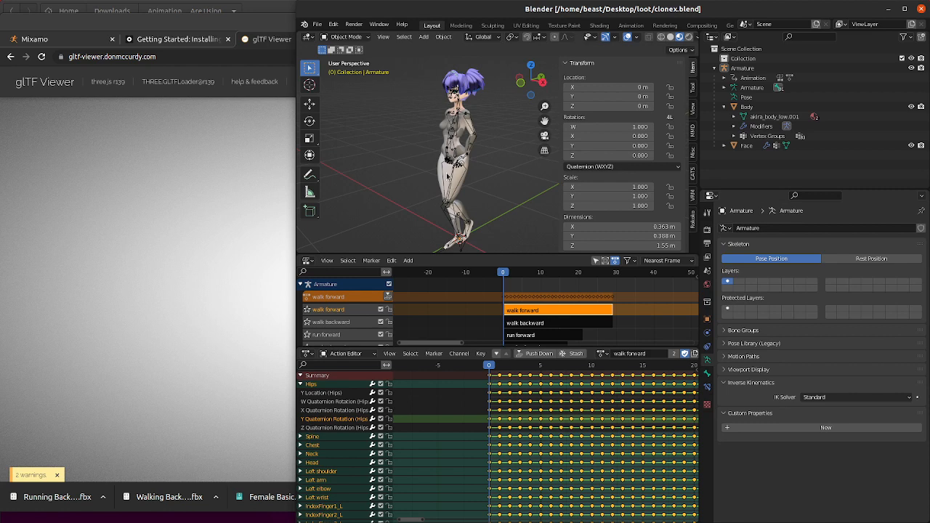
- Switch to Chromium, reload the glTF Viewer page, and load the newly exported clonex.glb from the Desktop
left_click(250, 150)
key("F5")
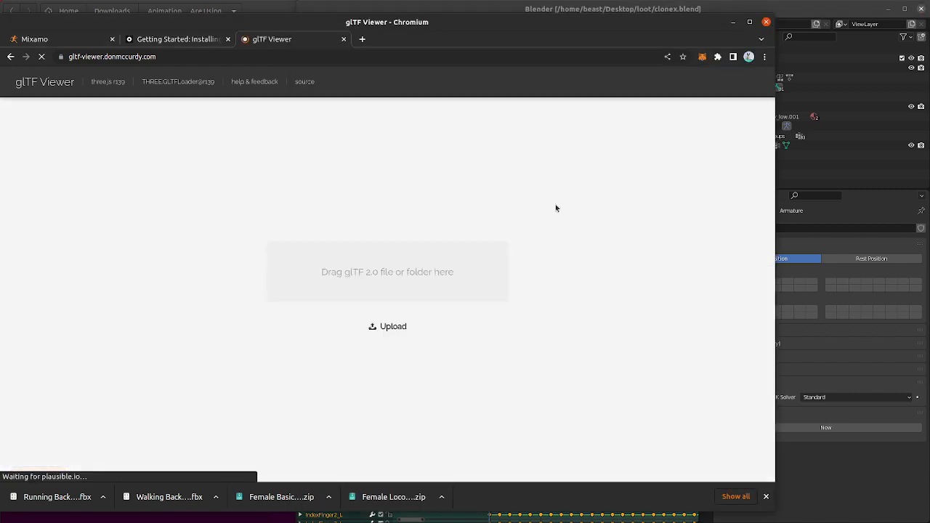
left_click(389, 328)
left_click(254, 112)
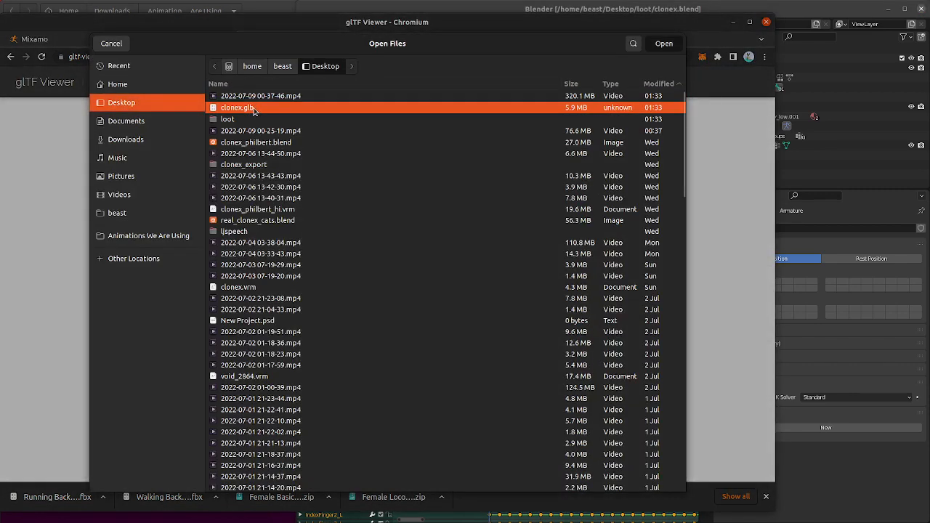
double_click(254, 111)
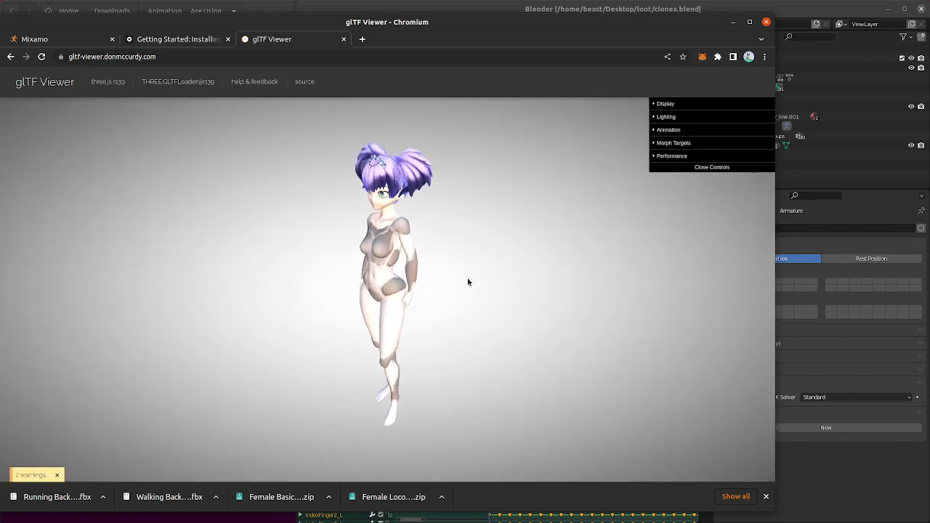
- Expand the viewer's performance, morph target and animation settings, and inspect the character with the idle animation off and on
left_click(667, 155)
left_click(681, 144)
left_click(677, 130)
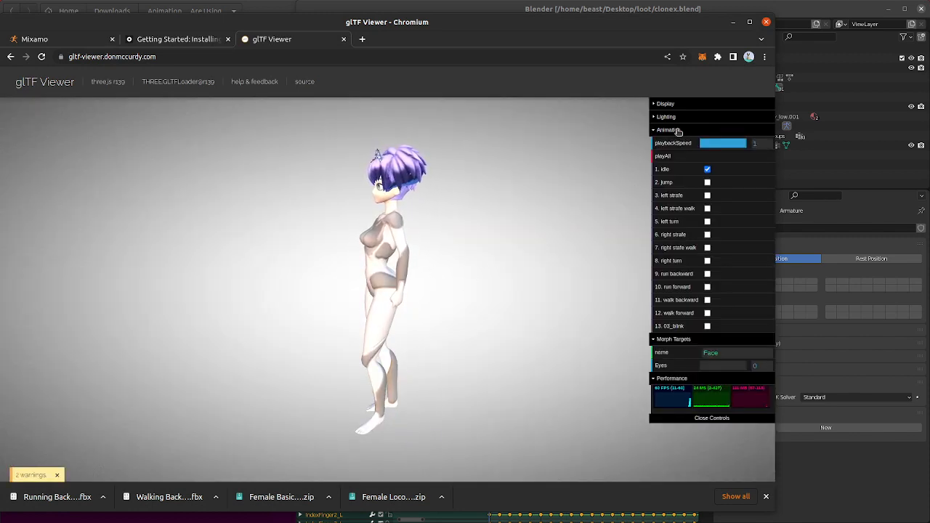
left_click(707, 168)
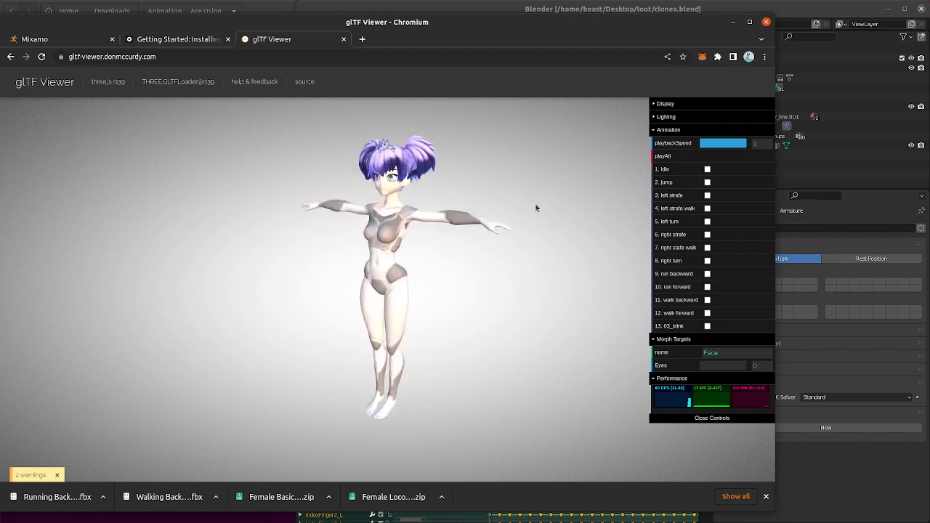
left_click_drag(496, 212, 487, 190)
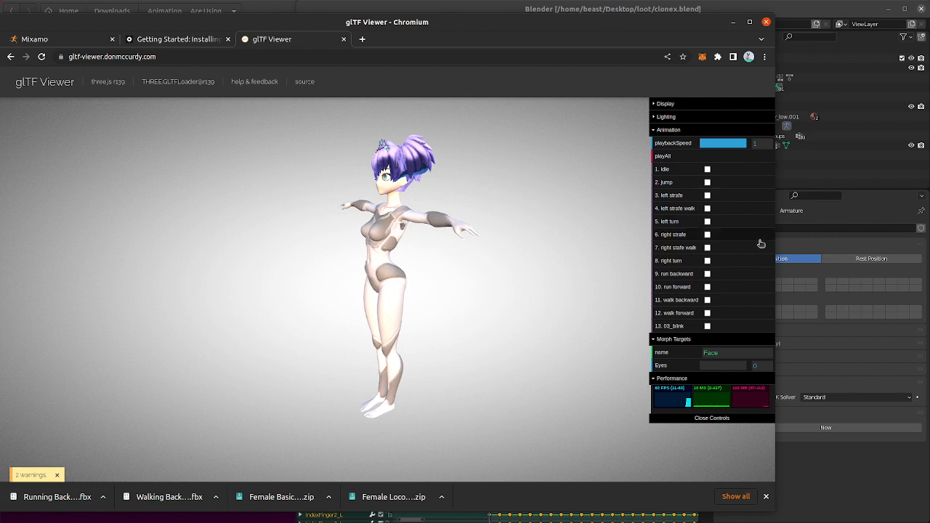
left_click(687, 172)
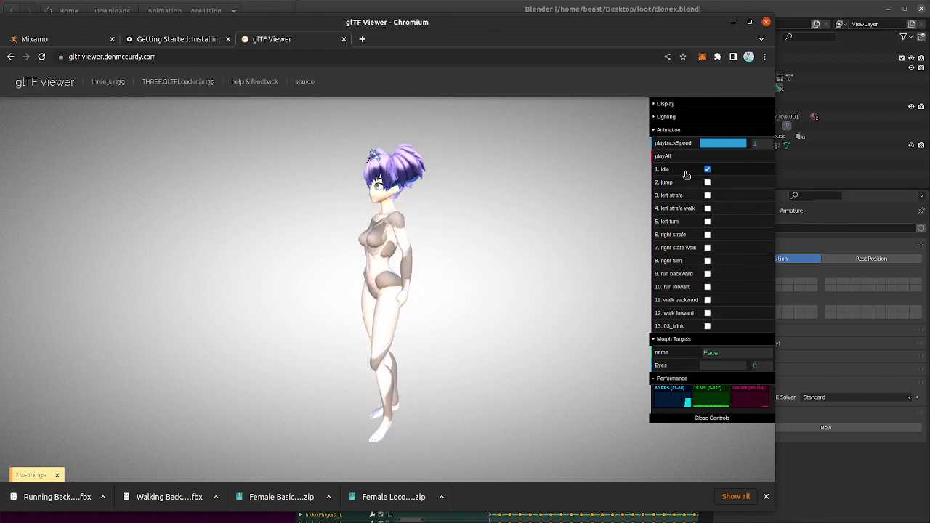
mouse_move(437, 234)
left_mouse_down()
mouse_move(330, 243)
mouse_move(438, 249)
left_mouse_up()
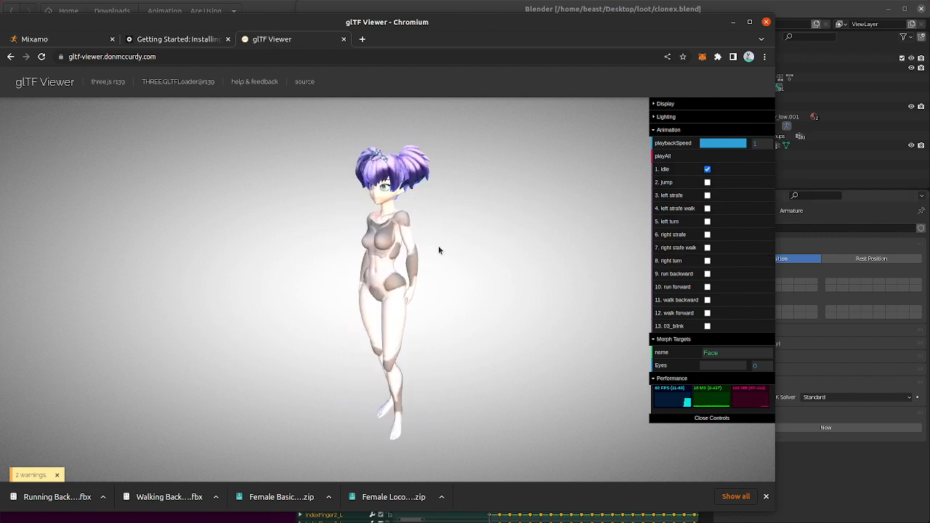
- Turn off idle and preview the jump, left strafe and left strafe walk animations one at a time
left_click(723, 171)
left_click(726, 183)
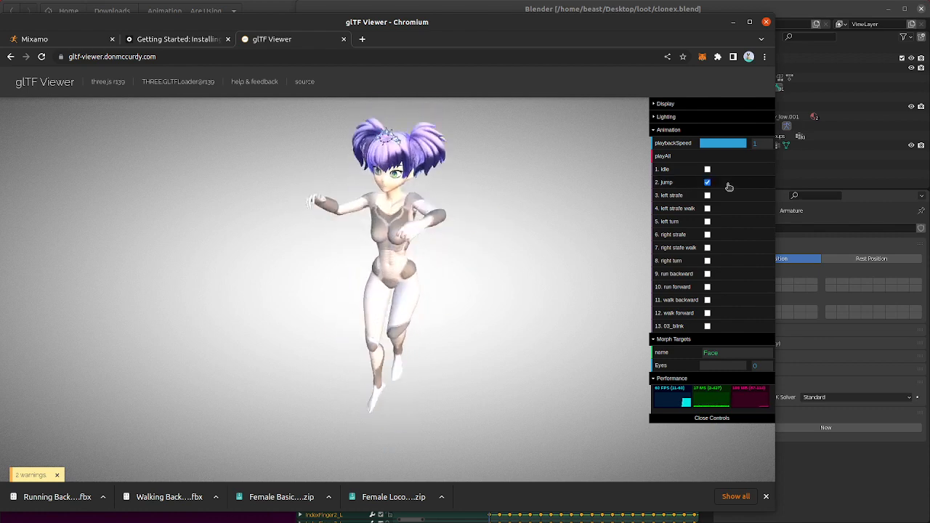
left_click(728, 186)
left_click(726, 196)
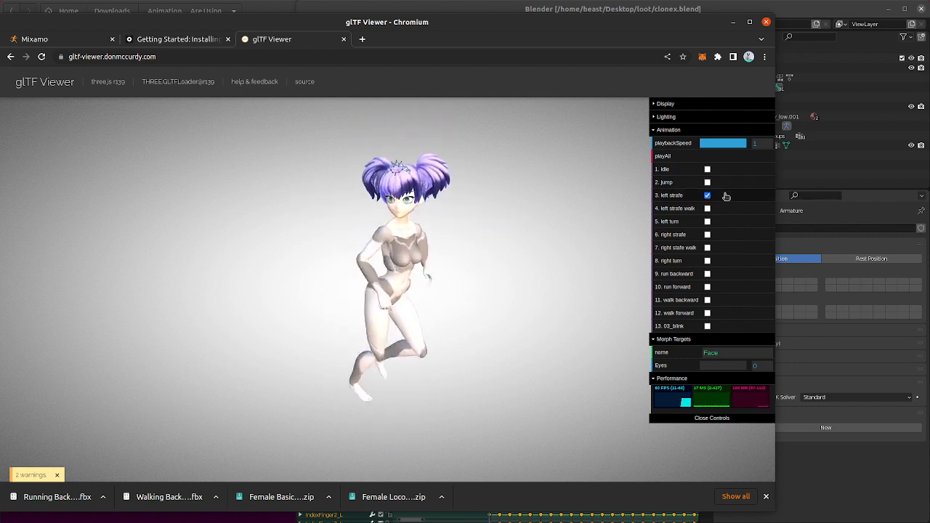
left_click(726, 196)
left_click(729, 208)
left_click(729, 208)
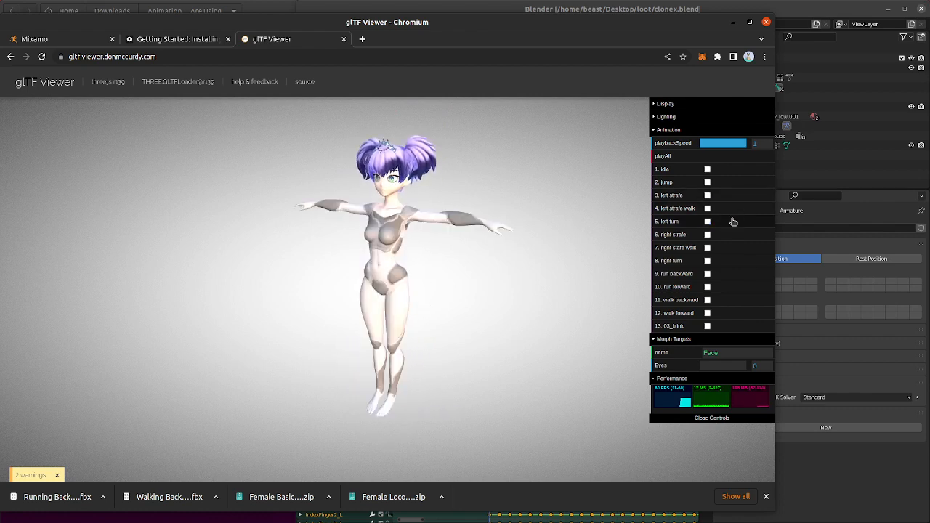
- Preview the left turn, right strafe and right strafe walk animations one at a time
left_click(733, 221)
left_click(733, 222)
left_click(733, 235)
left_click(732, 235)
left_click(732, 248)
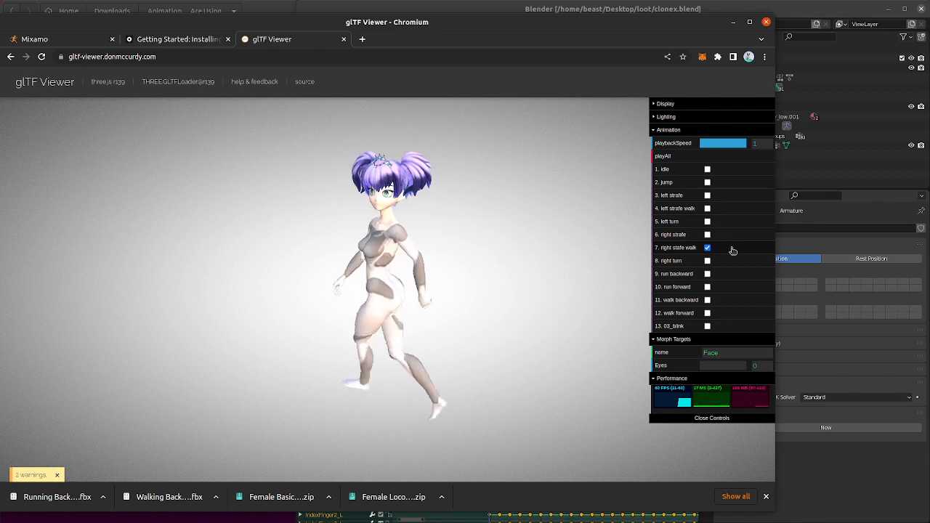
left_click(731, 248)
- Preview the right turn, run backward and run forward animations one at a time
left_click(735, 261)
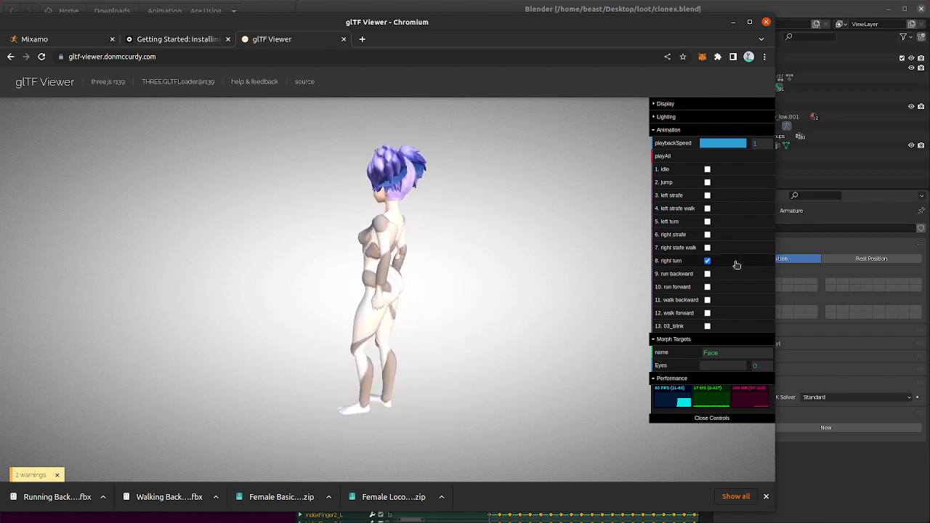
left_click(735, 261)
left_click(736, 274)
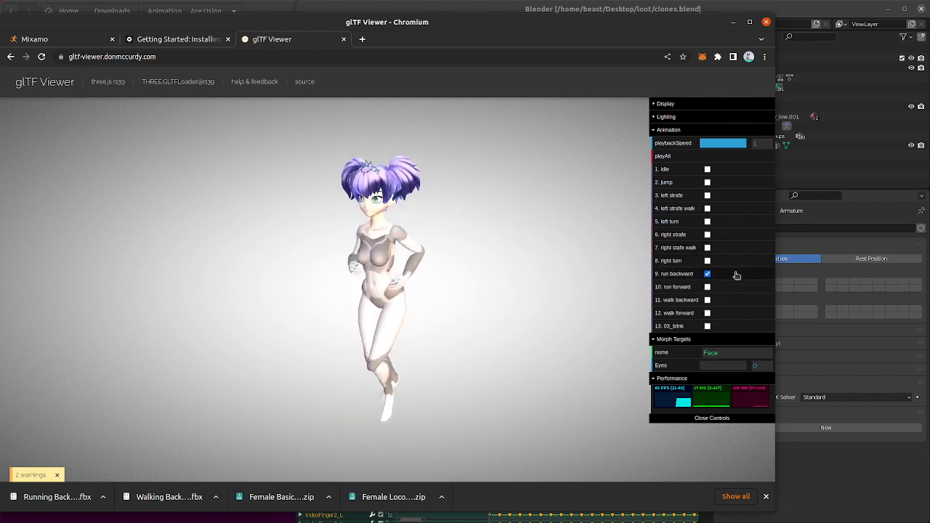
left_click(737, 275)
left_click(734, 288)
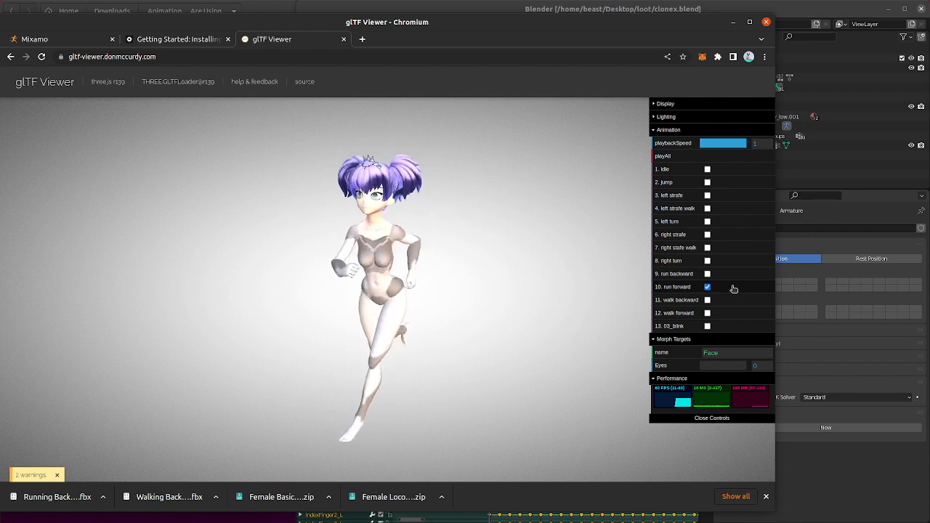
left_click(733, 291)
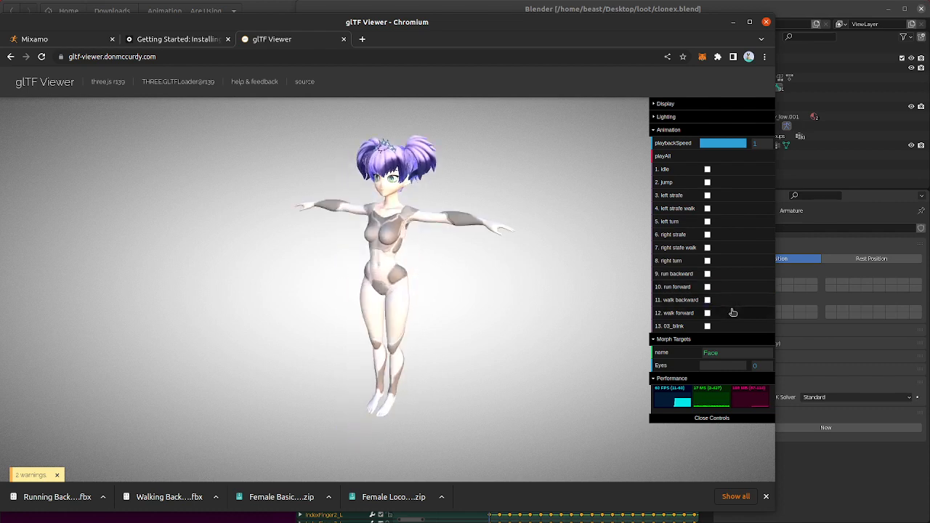
- Preview the walk forward animation, turn it off, and play the 03_blink animation
left_click(734, 312)
left_click(733, 313)
left_click(734, 327)
- Switch to Blender, show the Blender File data in the Outliner, and select the blink action in the expanded Actions list
left_click(807, 43)
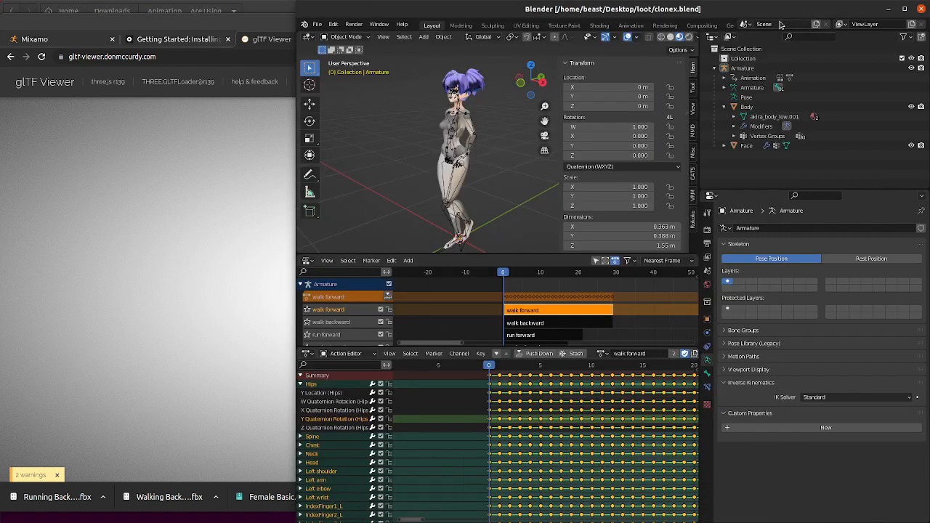
left_click(730, 37)
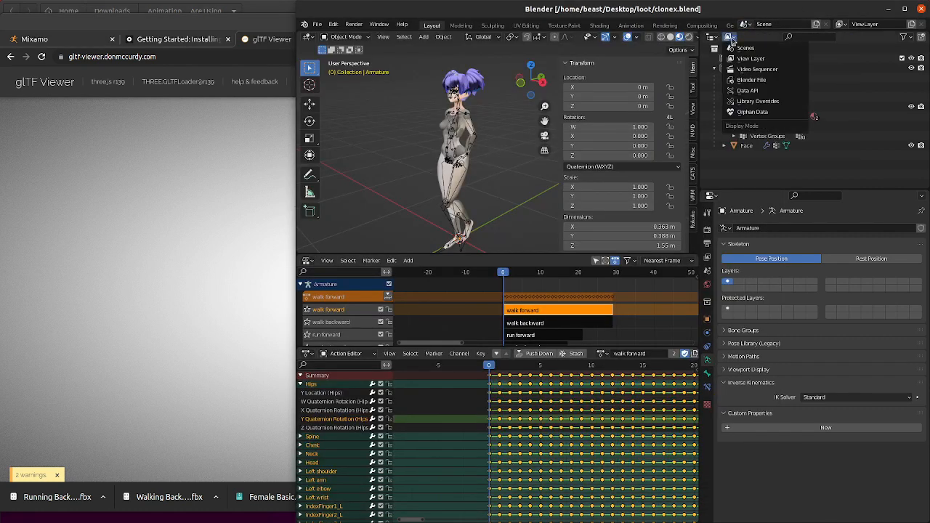
left_click(755, 80)
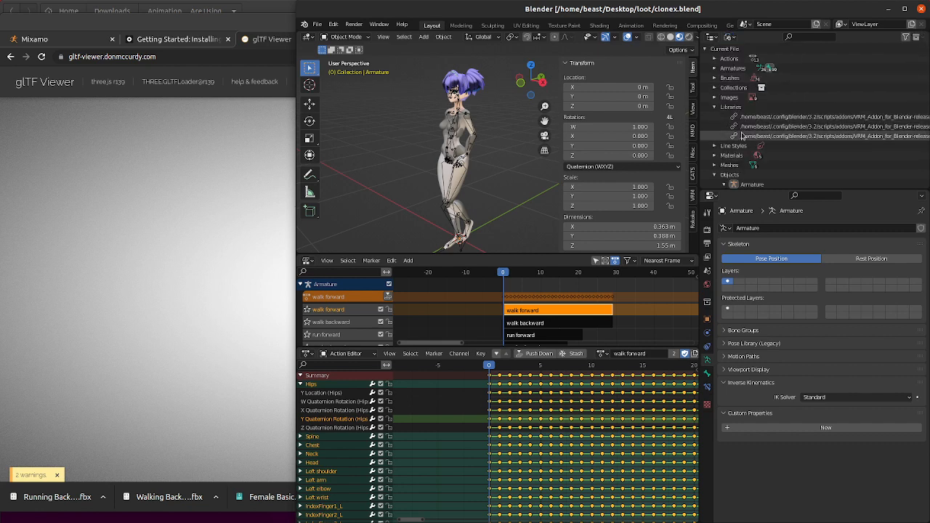
left_click(716, 59)
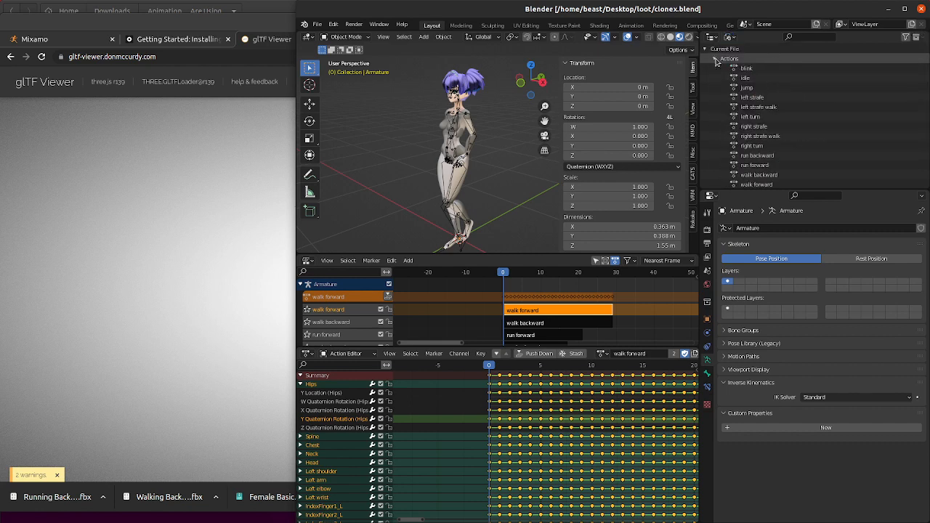
left_click(774, 69)
- Expand the Face object's shape key tracks in the NLA editor and select the 03_blink track's strip
scroll(361, 327, "down", 10)
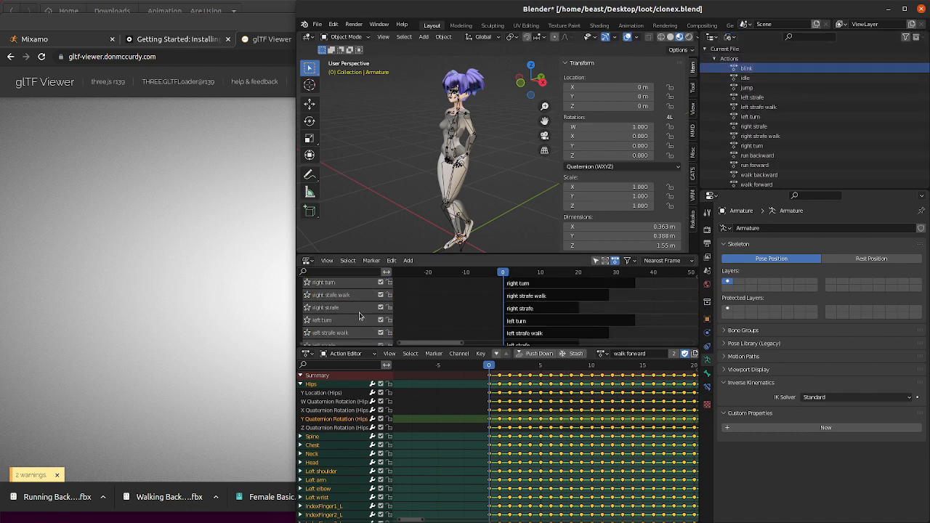
scroll(346, 321, "down", 2)
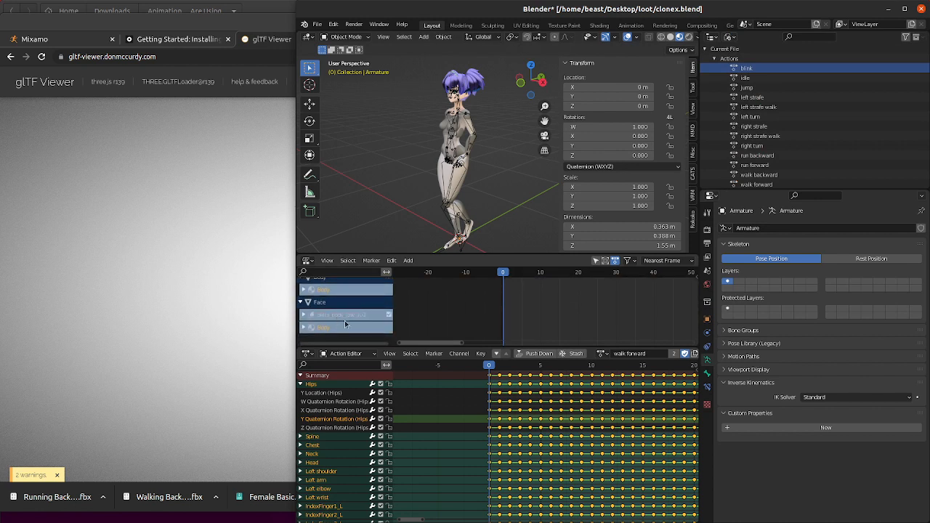
left_click(312, 317)
scroll(326, 324, "down", 1)
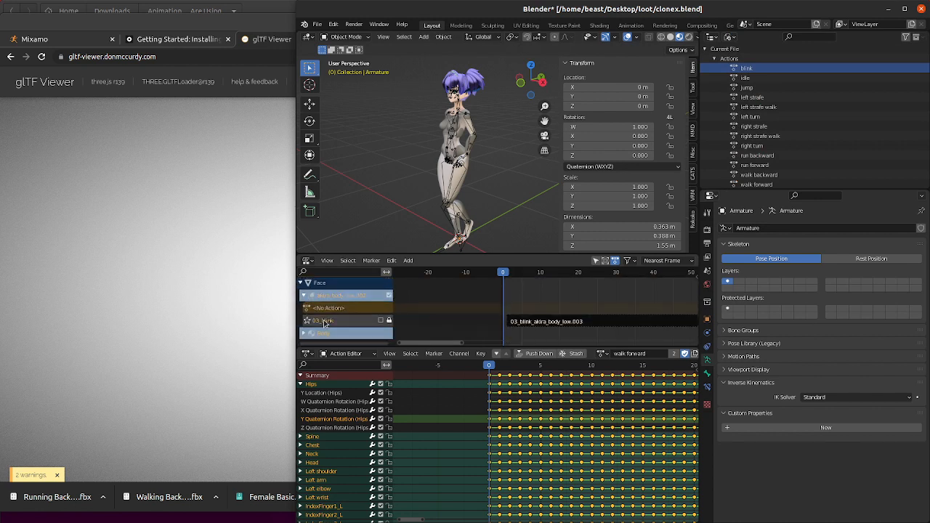
left_click(550, 320)
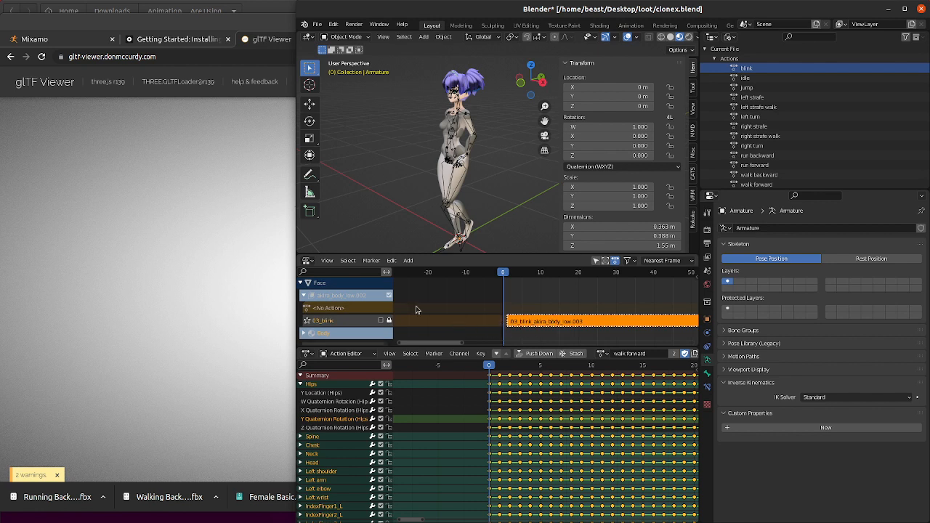
- Look through the Action Editor's list of available actions for the blink action
left_click(601, 353)
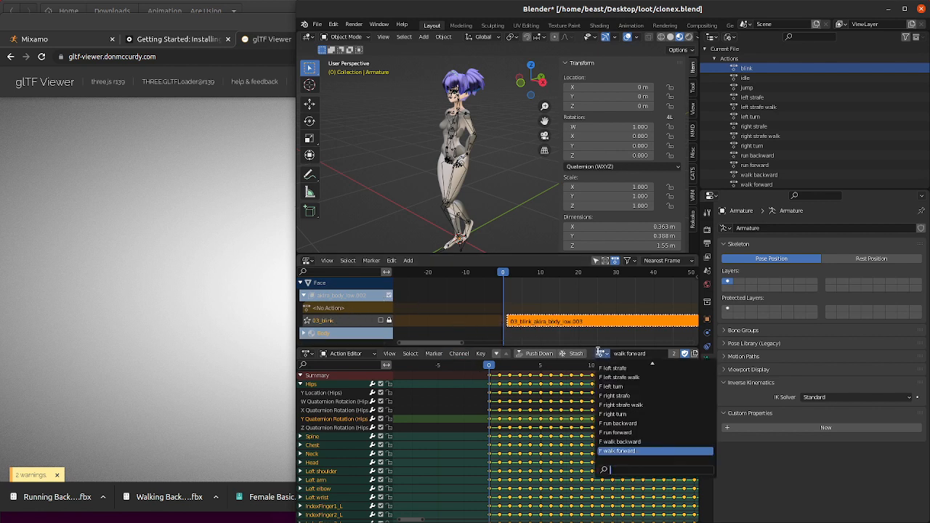
scroll(631, 378, "up", 2)
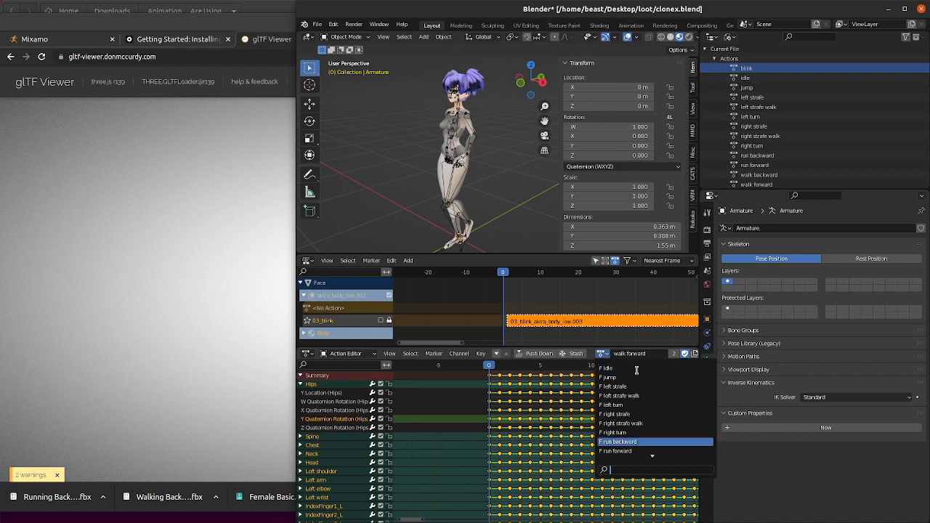
scroll(651, 407, "down", 2)
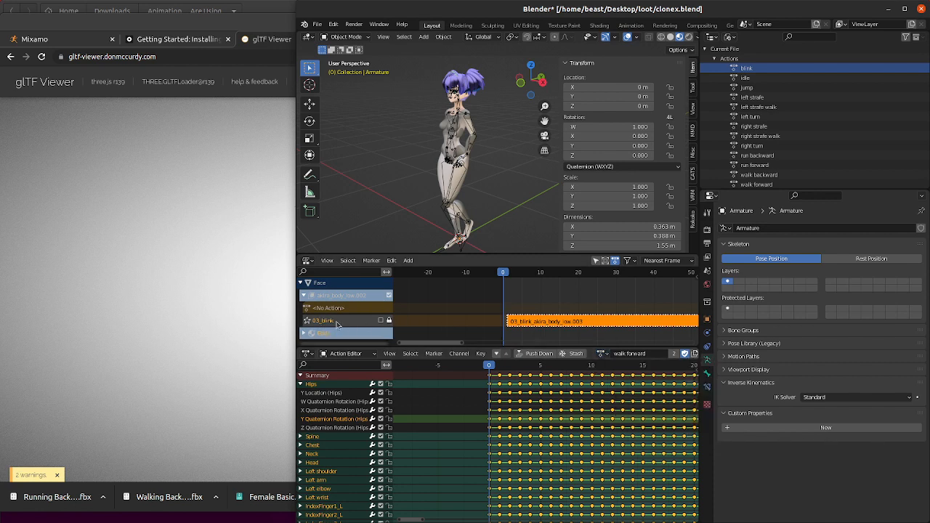
- Try tweaking the action of the Face's 03_blink strip, and leave tweak mode
right_click(529, 323)
left_click(529, 322)
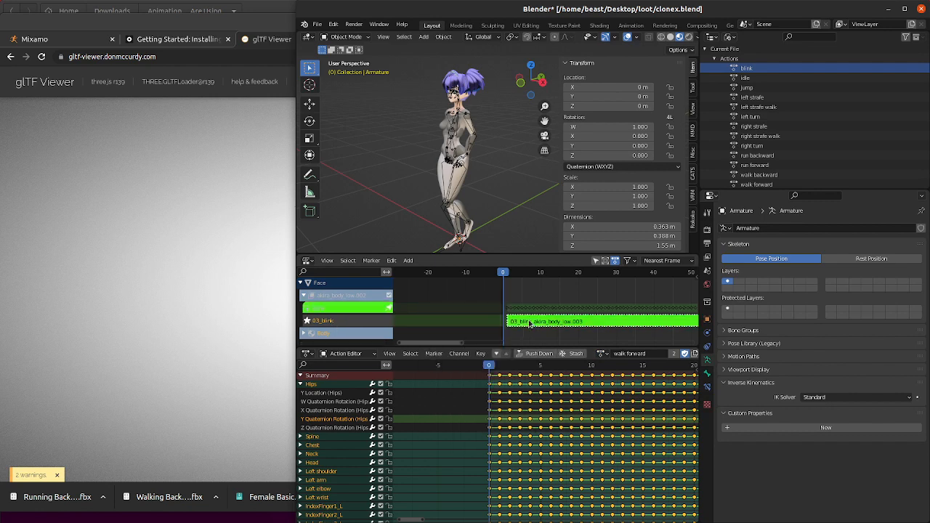
key("Tab")
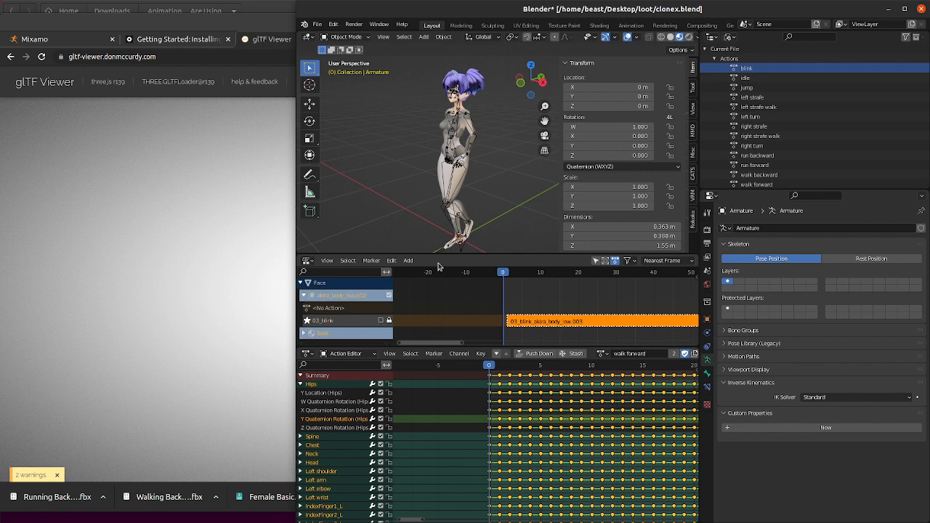
- Enlarge the NLA editor upward to show more tracks, and check the Action Editor's action list again
left_click_drag(445, 254, 448, 157)
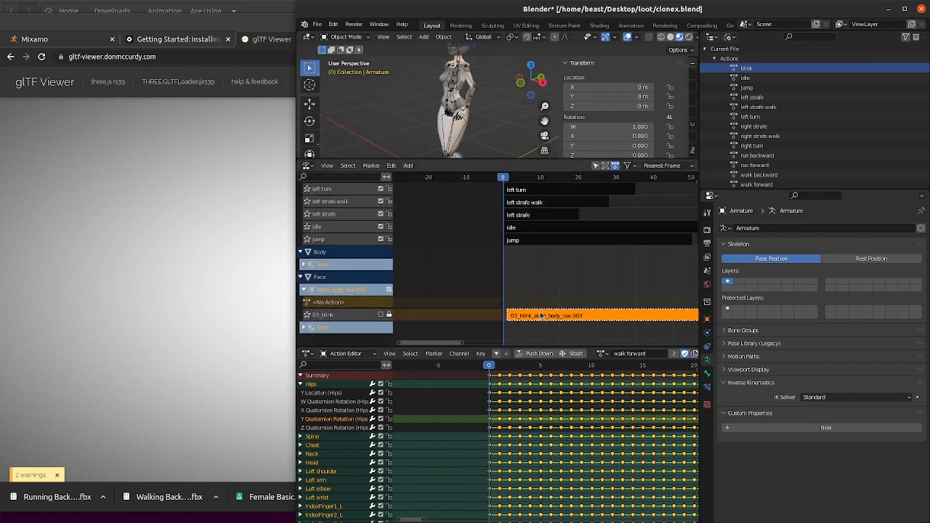
left_click(603, 354)
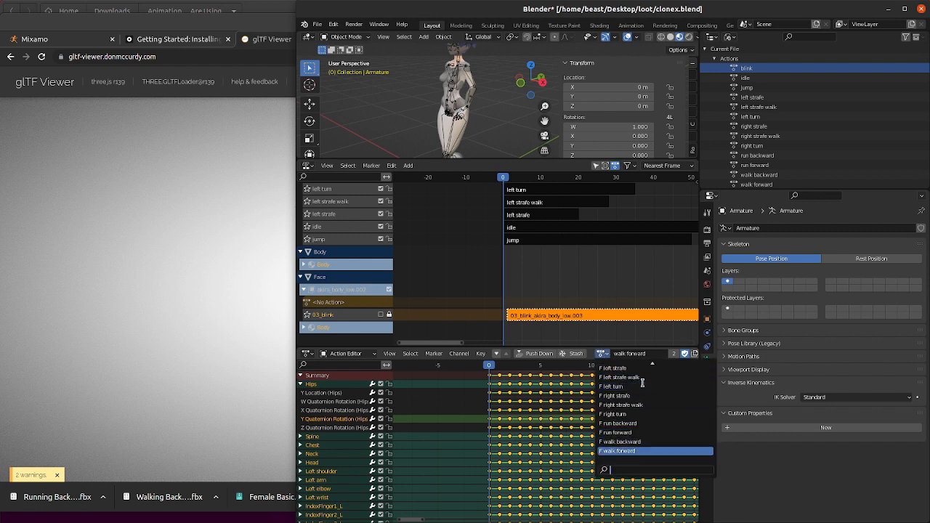
key("Escape")
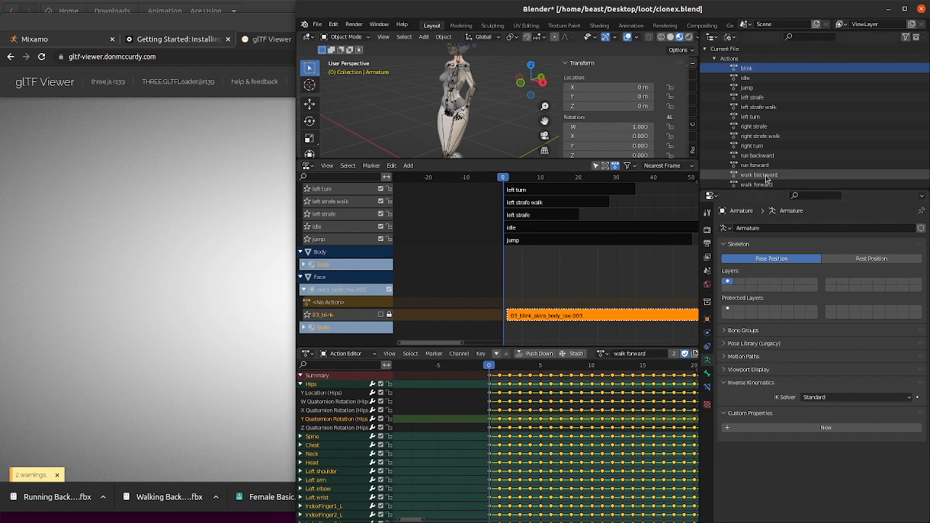
- Collapse the Actions list and return the Outliner to the View Layer display mode
left_click(714, 58)
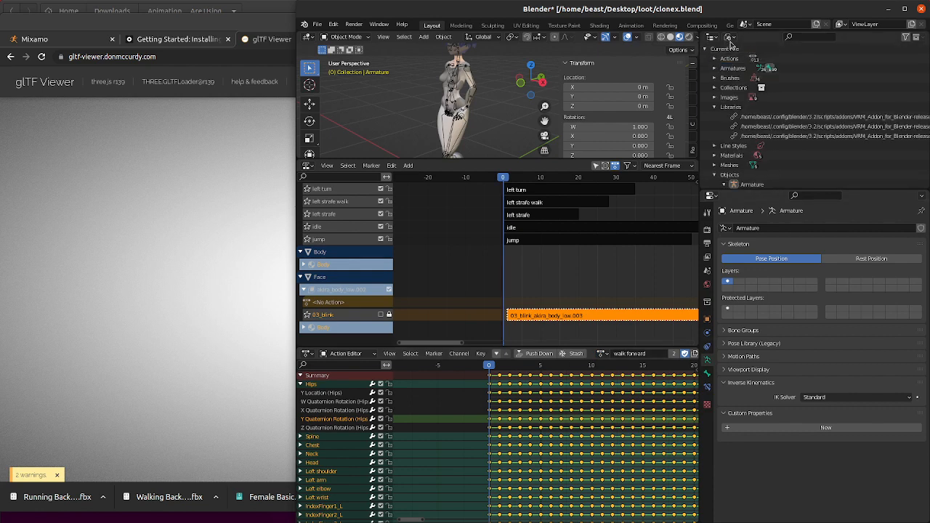
left_click(729, 36)
left_click(734, 49)
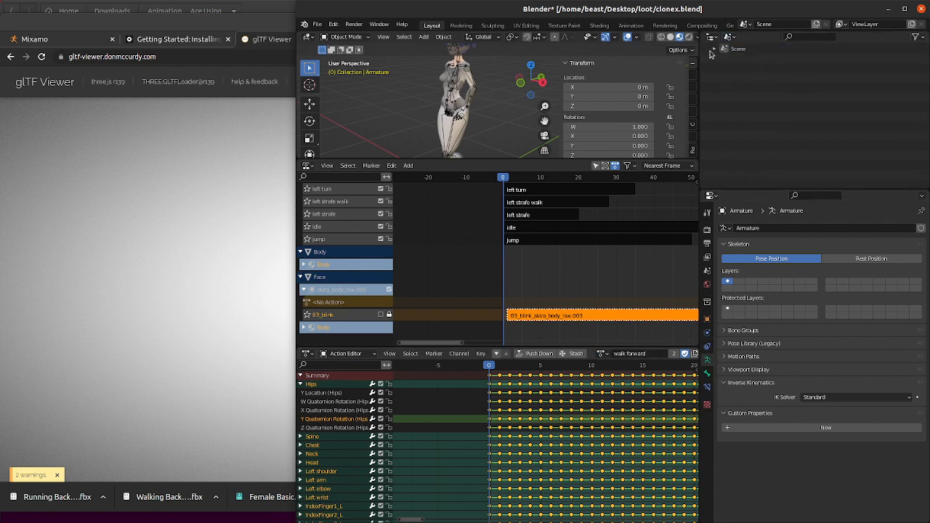
left_click(728, 36)
left_click(737, 60)
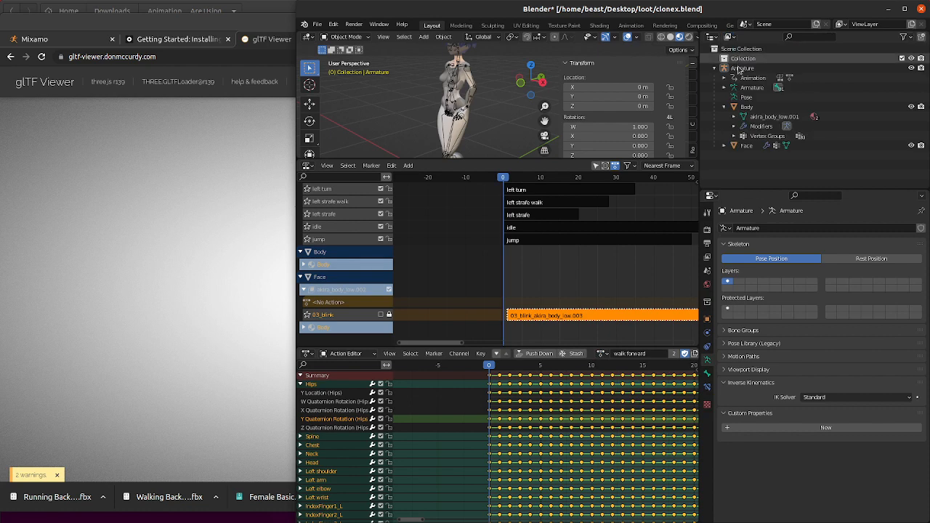
- Expand the armature's animation data in the Outliner and examine the actions available to it in the Action Editor
left_click(733, 117)
left_click(725, 78)
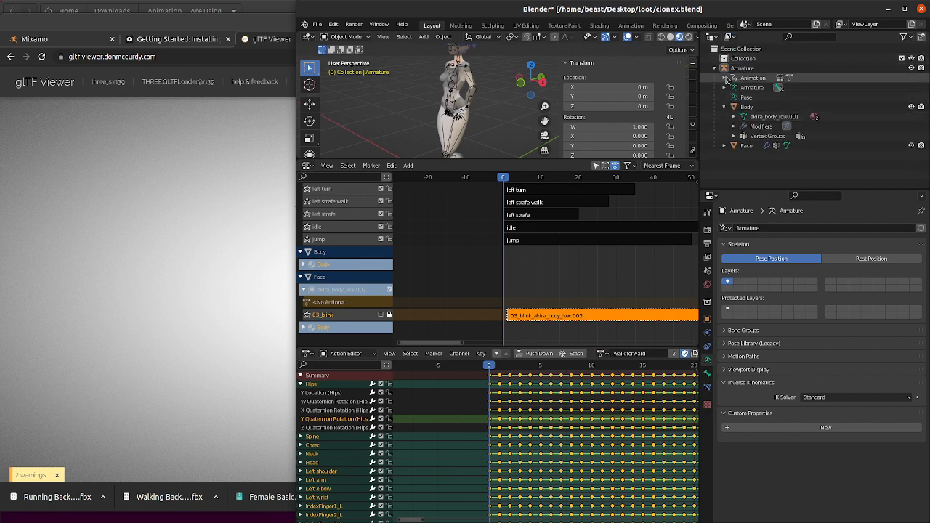
left_click(735, 97)
left_click(735, 97)
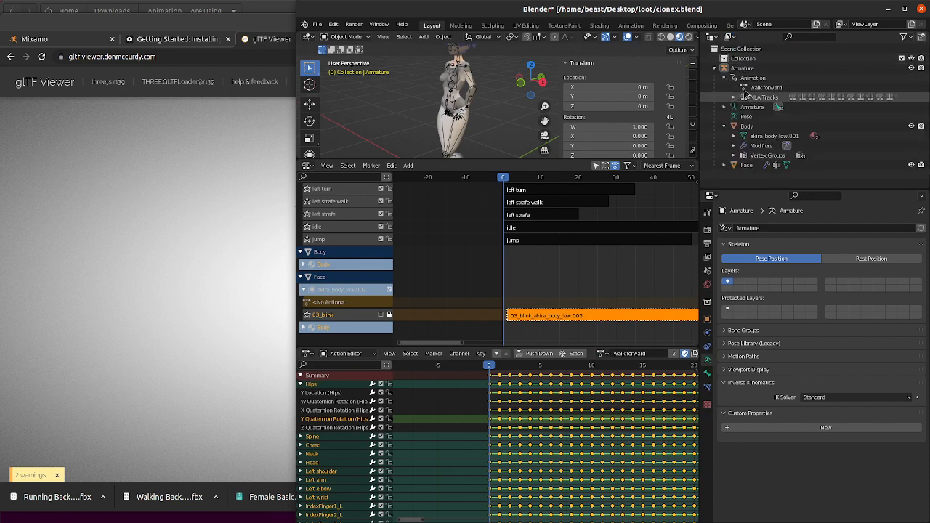
left_click(601, 354)
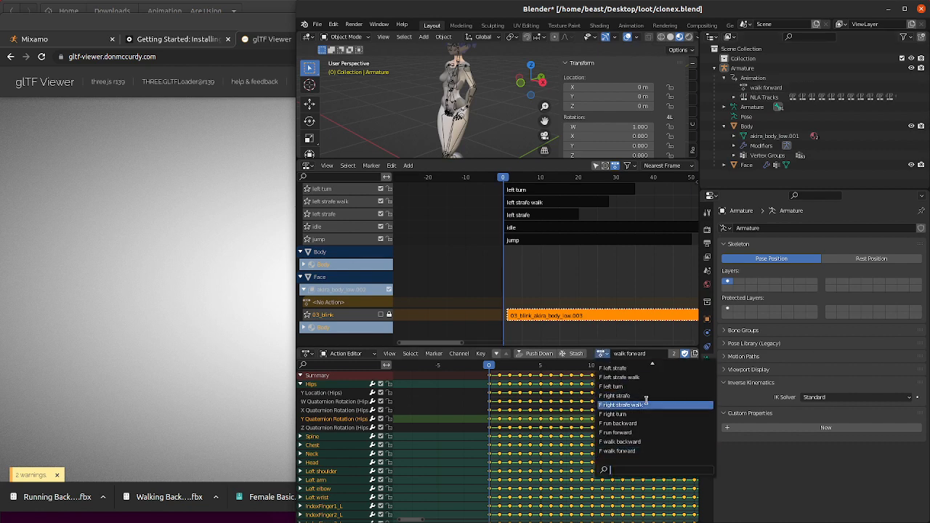
scroll(646, 400, "up", 7)
scroll(646, 404, "down", 11)
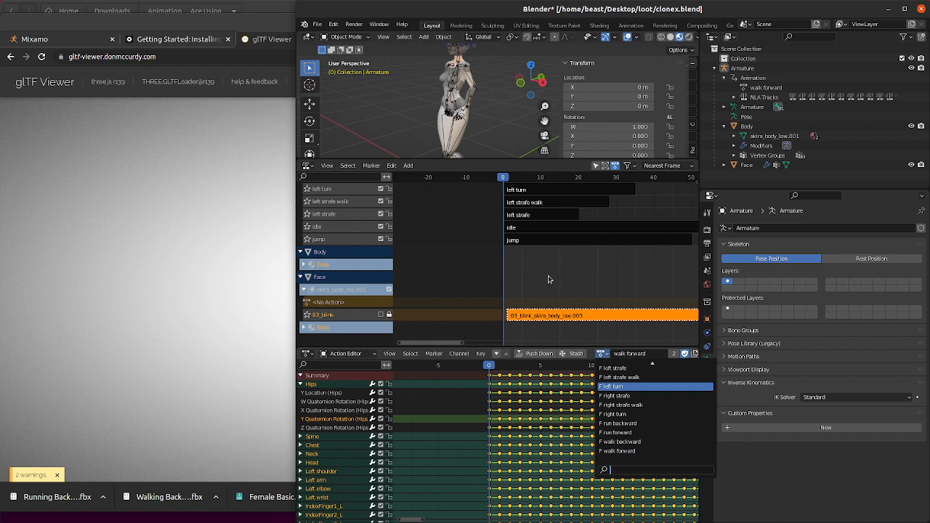
- Rename the Face's 03_blink_akira_body_low.003 strip to blink
right_click(554, 318)
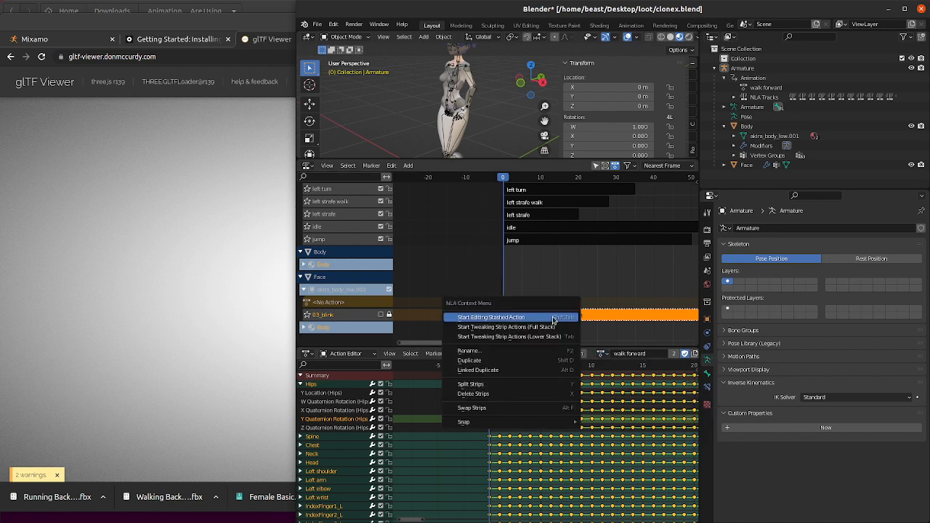
left_click(529, 351)
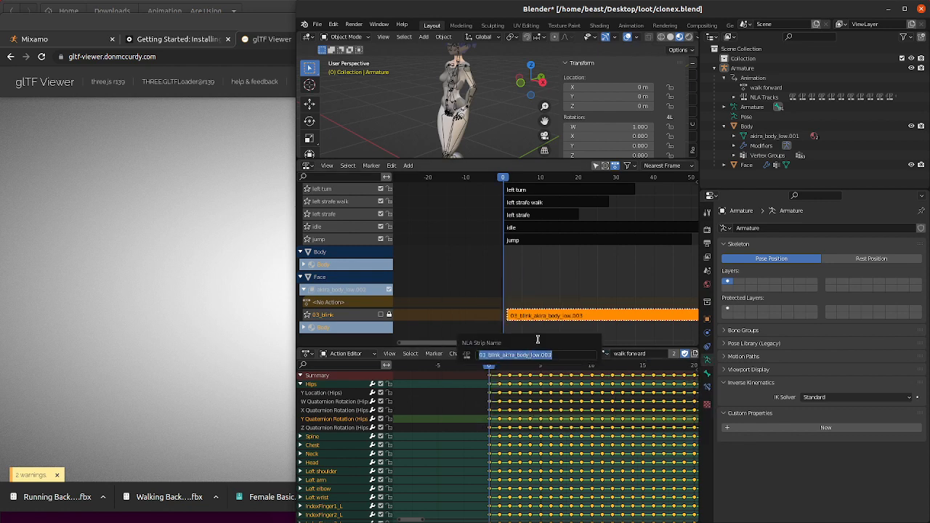
type("blink")
key("Return")
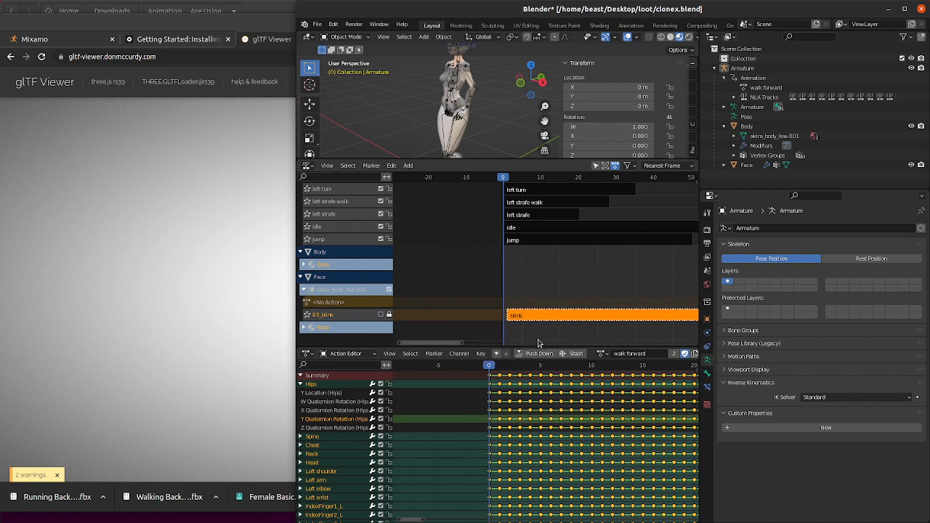
- Rename the Face's 03_blink NLA track to blink
double_click(323, 315)
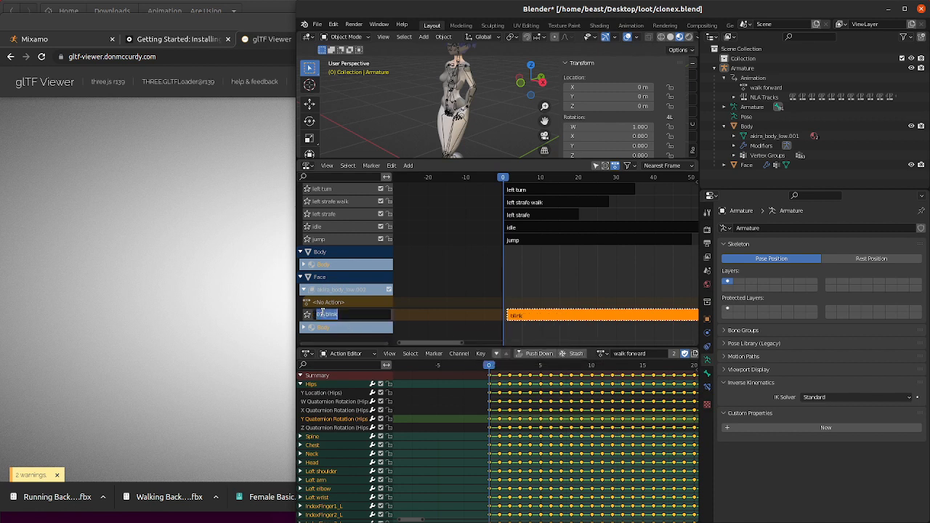
type("blink")
key("Return")
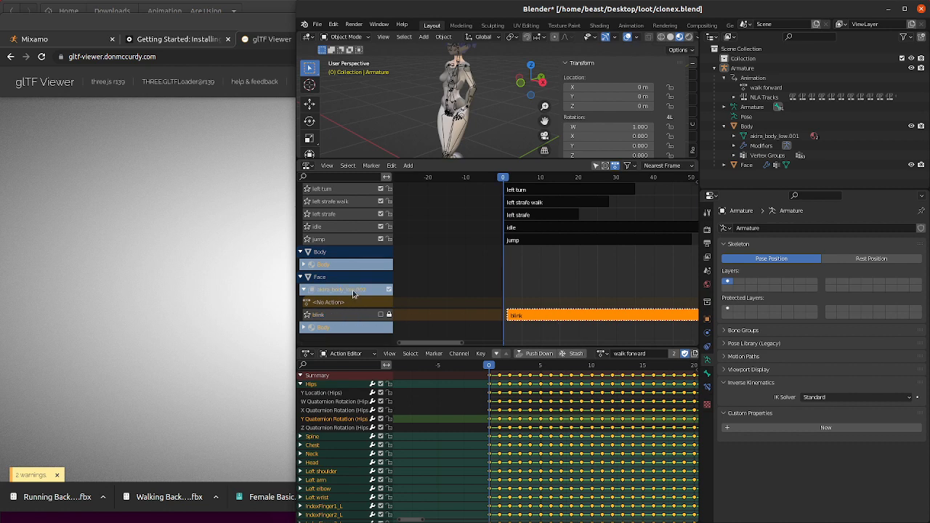
scroll(354, 297, "up", 1)
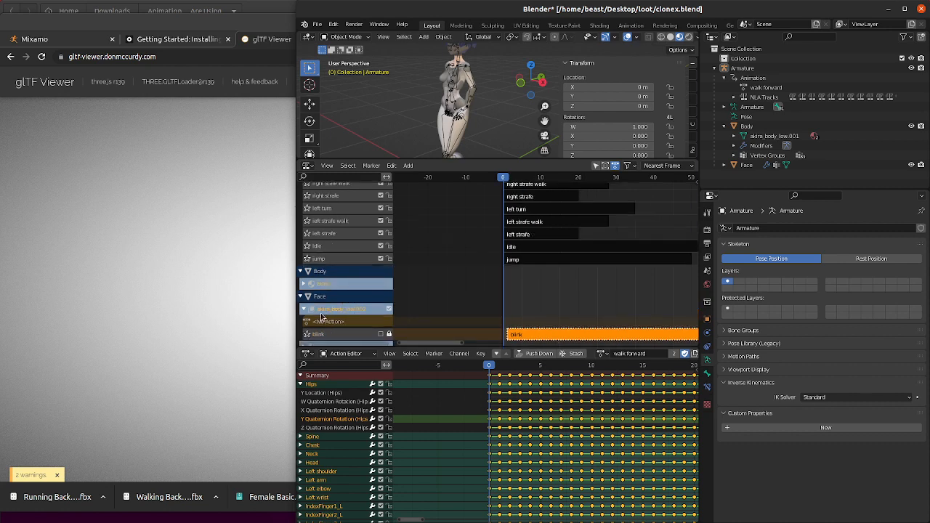
scroll(324, 314, "down", 1)
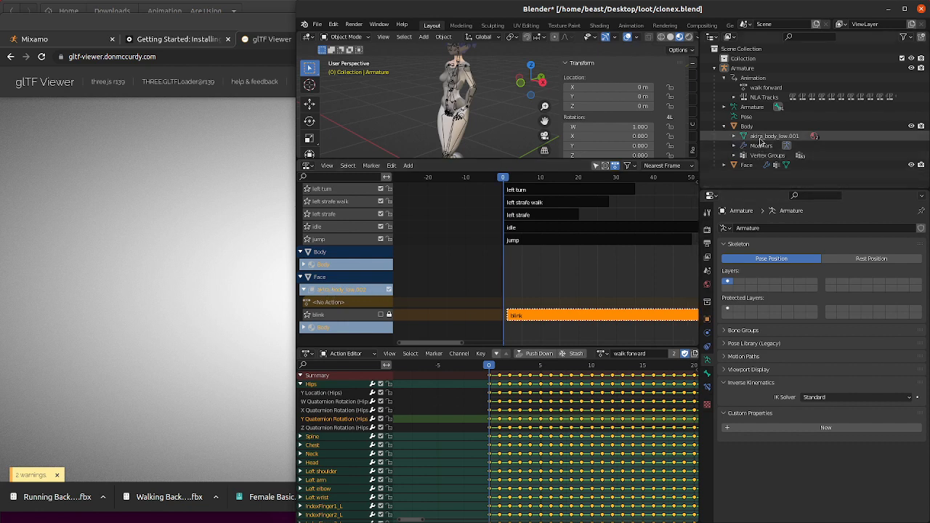
- Expand the Body and Face objects' mesh data in the Outliner and examine what it contains
left_click(760, 138)
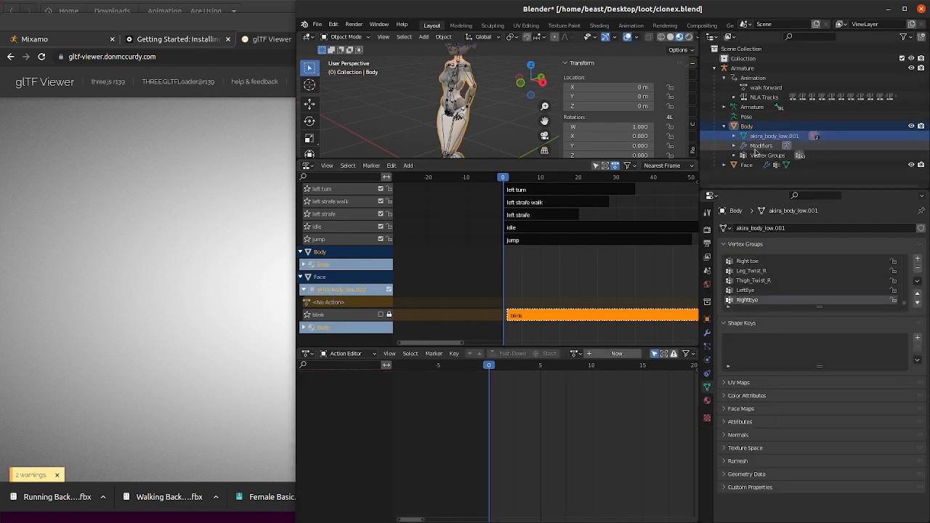
left_click(725, 165)
scroll(734, 169, "down", 1)
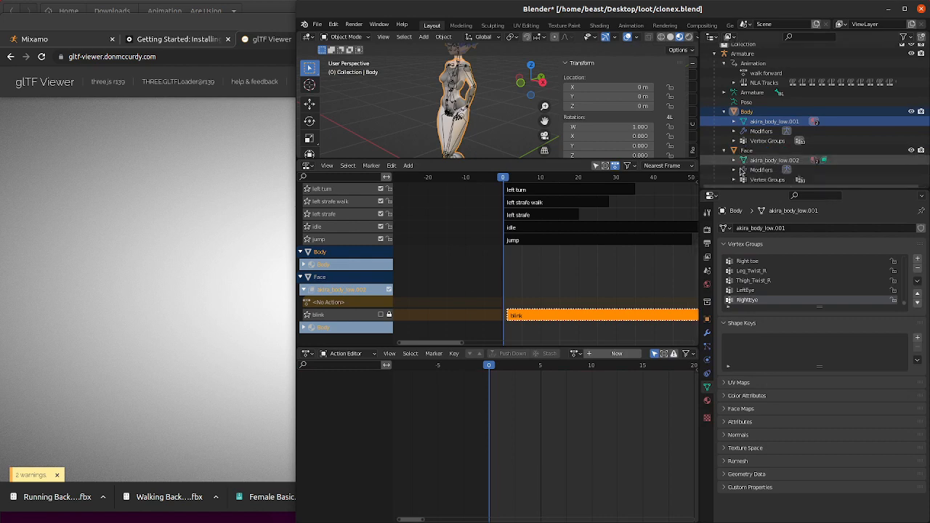
left_click(734, 160)
left_click(769, 160)
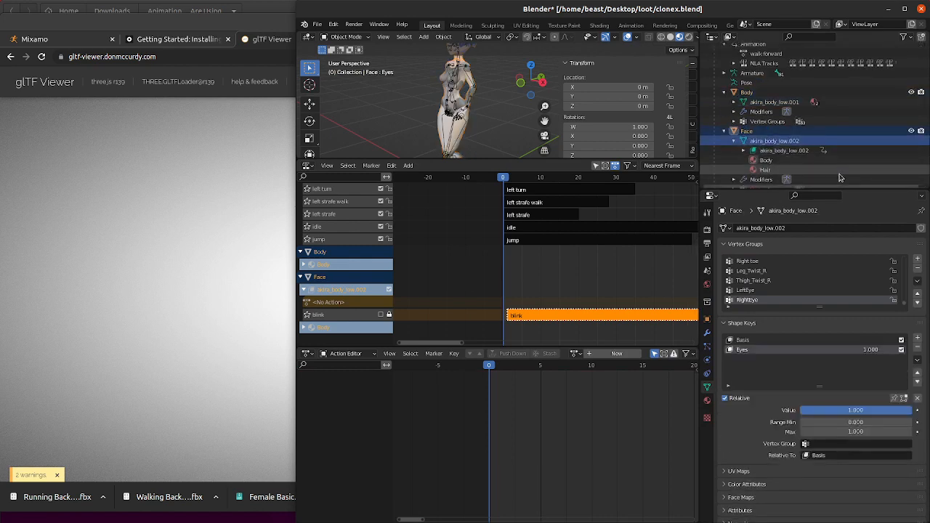
scroll(812, 150, "down", 3)
scroll(808, 149, "up", 2)
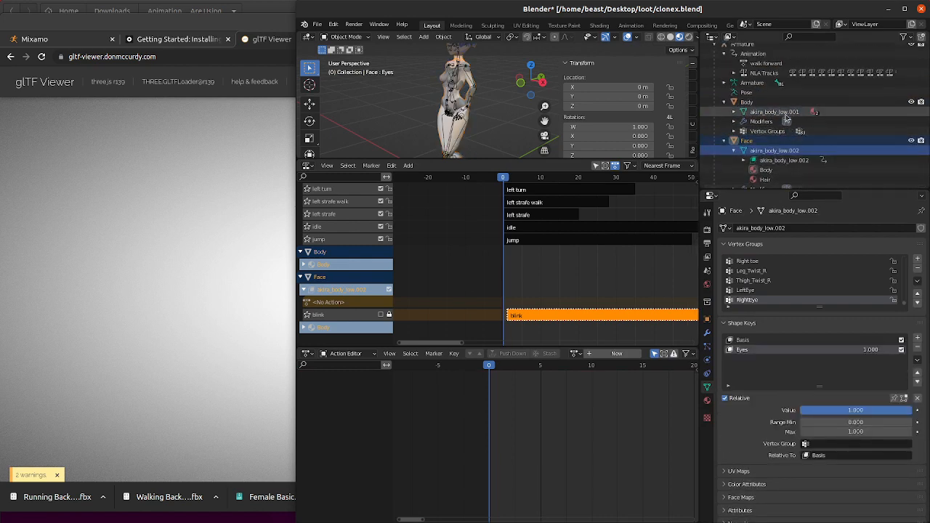
scroll(445, 95, "up", 2)
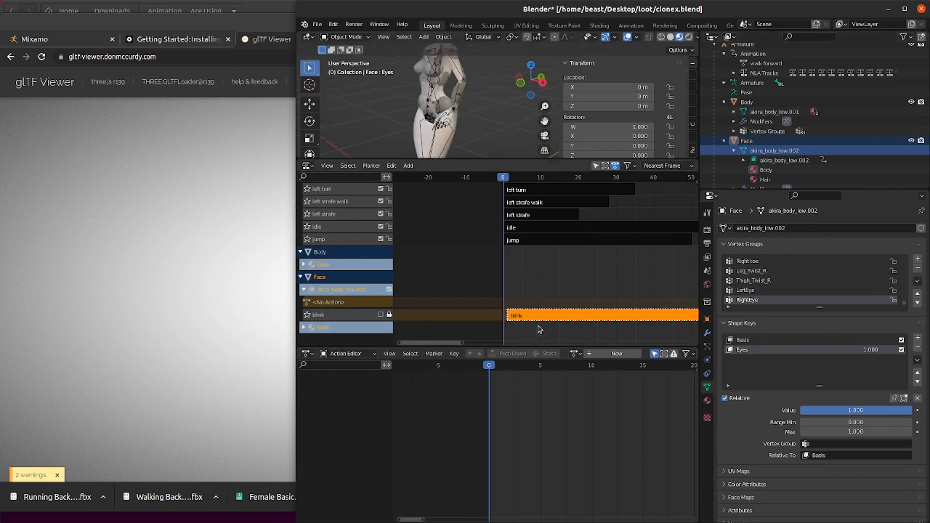
- Save the clonex.blend file
left_click(307, 166)
key("ctrl+s")
left_click(330, 312)
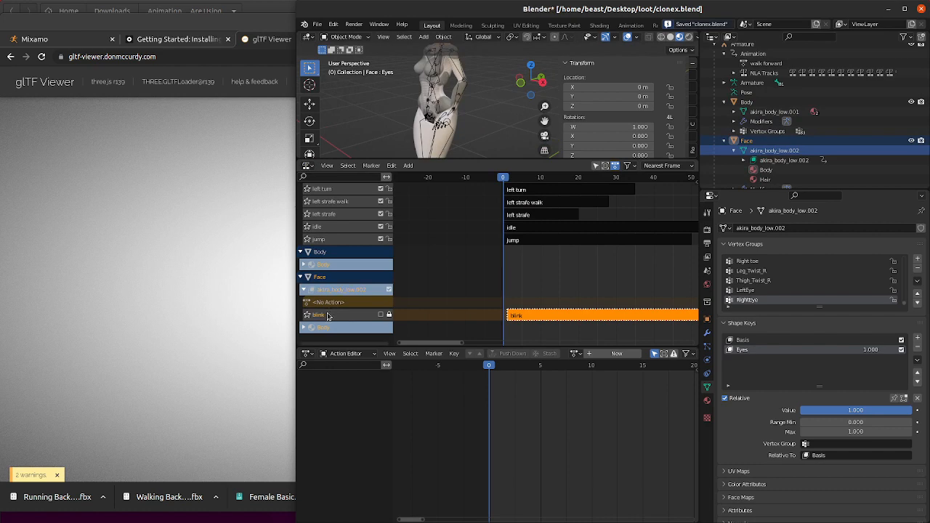
key("x")
key("ctrl+z")
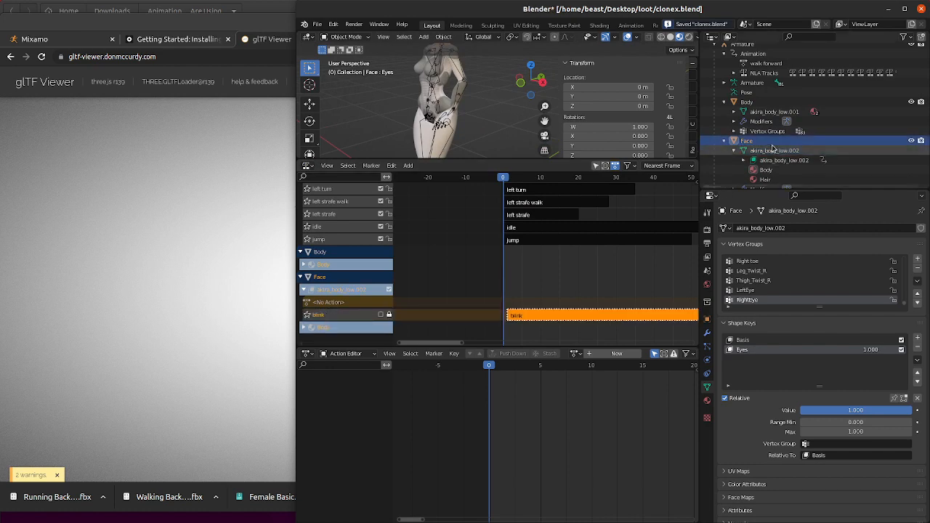
- Expand the Face's shape key animation data in the Outliner down to its blink strip and check the naming
left_click(742, 161)
scroll(742, 165, "down", 2)
left_click(753, 140)
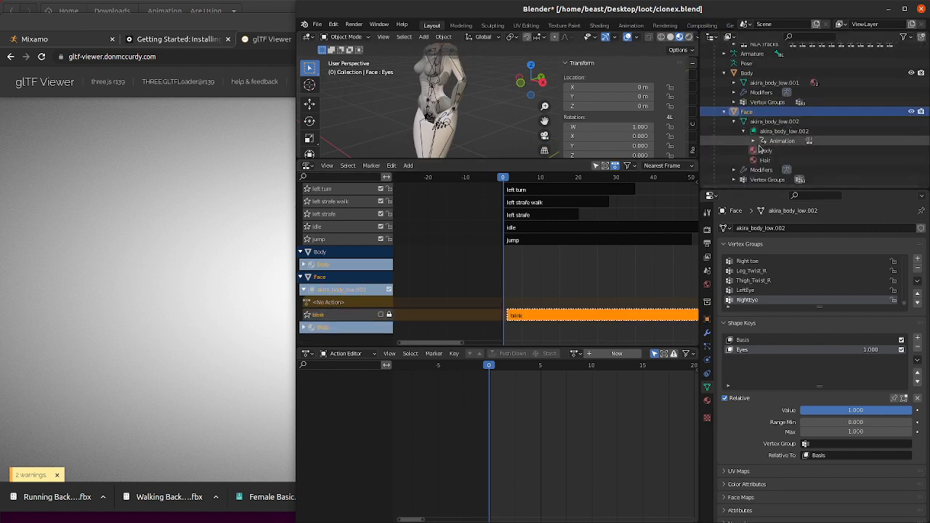
scroll(776, 147, "down", 1)
left_click(762, 140)
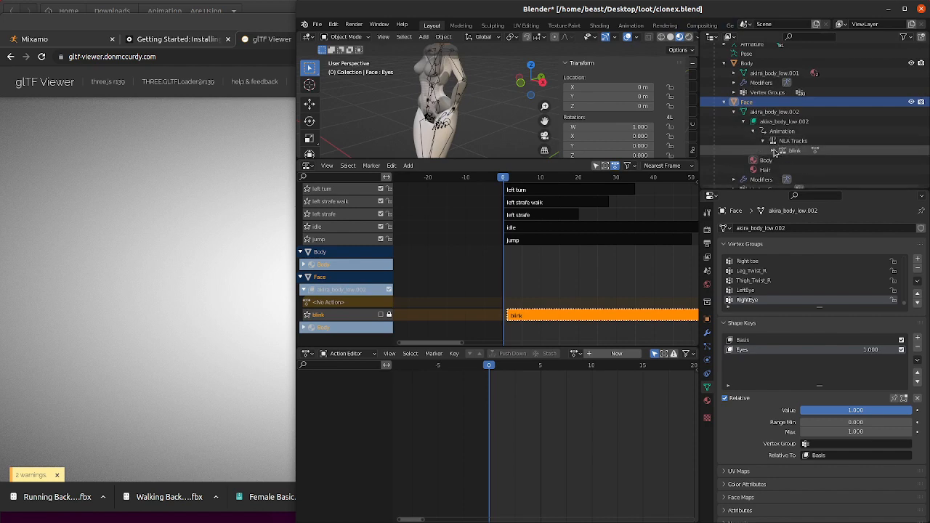
left_click(773, 150)
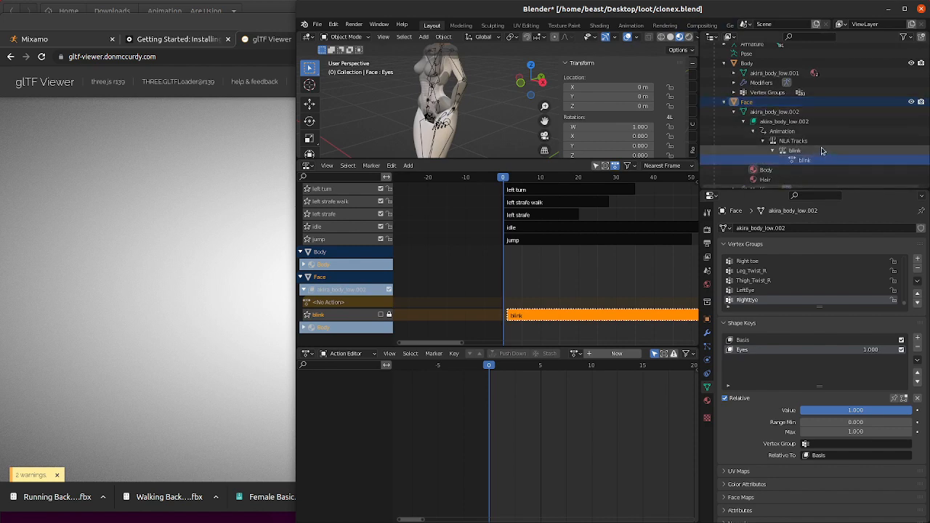
scroll(806, 161, "up", 2)
scroll(803, 159, "down", 2)
left_click(790, 160)
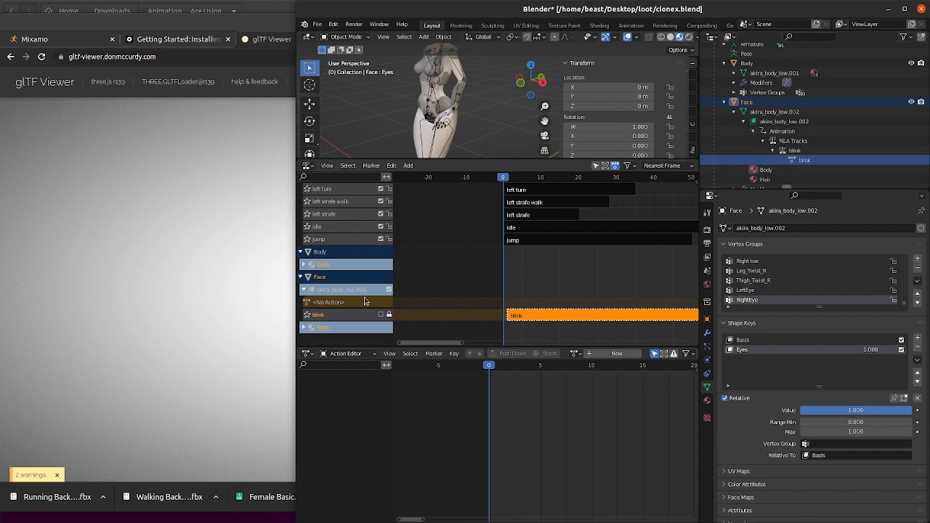
- Look over the armature's NLA tracks and the avatar, and save the blend file
scroll(364, 302, "up", 5)
scroll(465, 127, "down", 2)
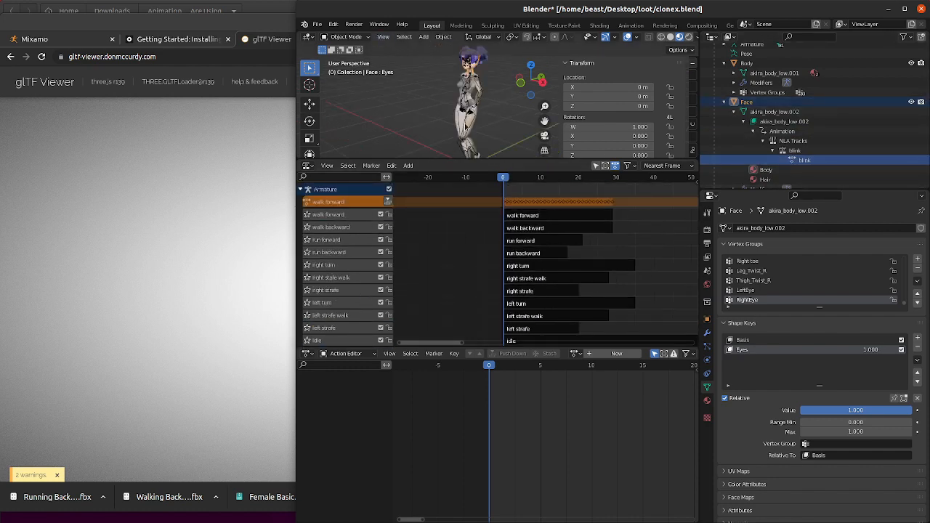
scroll(465, 127, "up", 1)
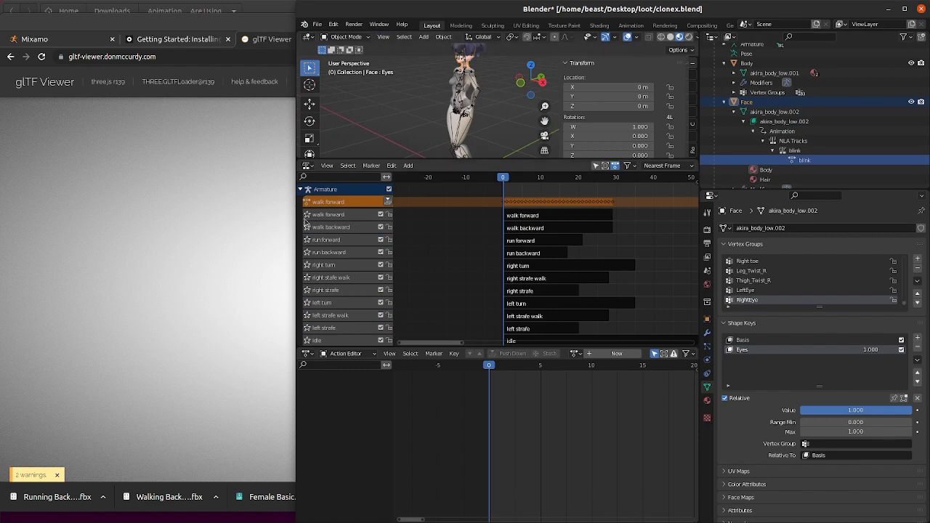
key("ctrl+s")
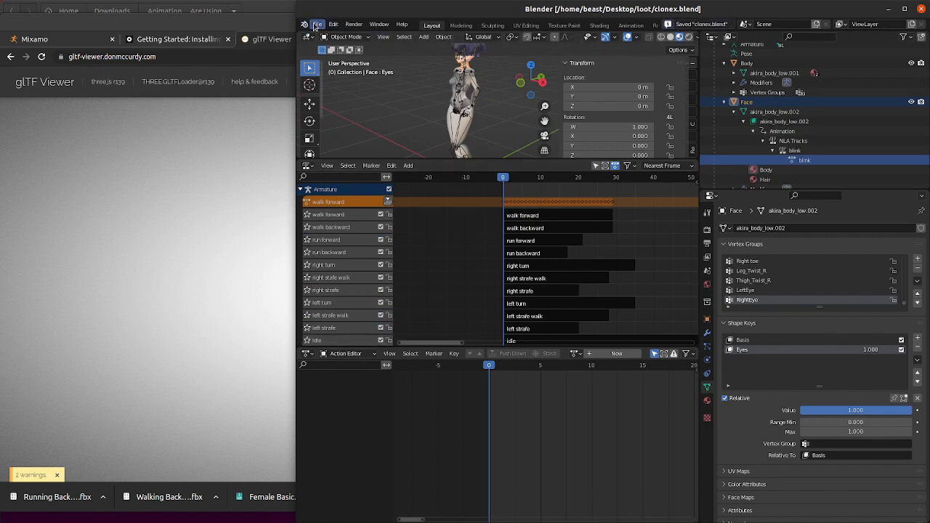
- Start a glTF 2.0 export and create a destination folder named animset_exports on the Desktop
left_click(316, 24)
mouse_move(343, 167)
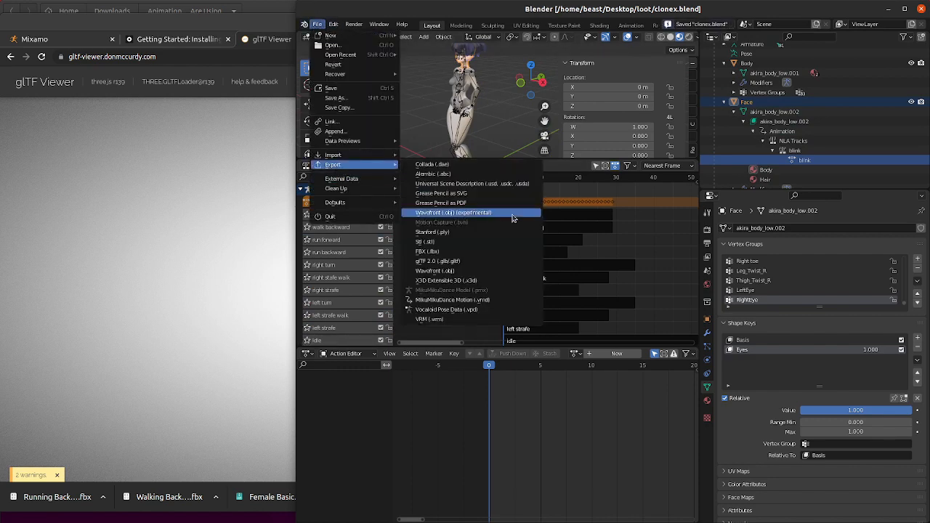
left_click(481, 261)
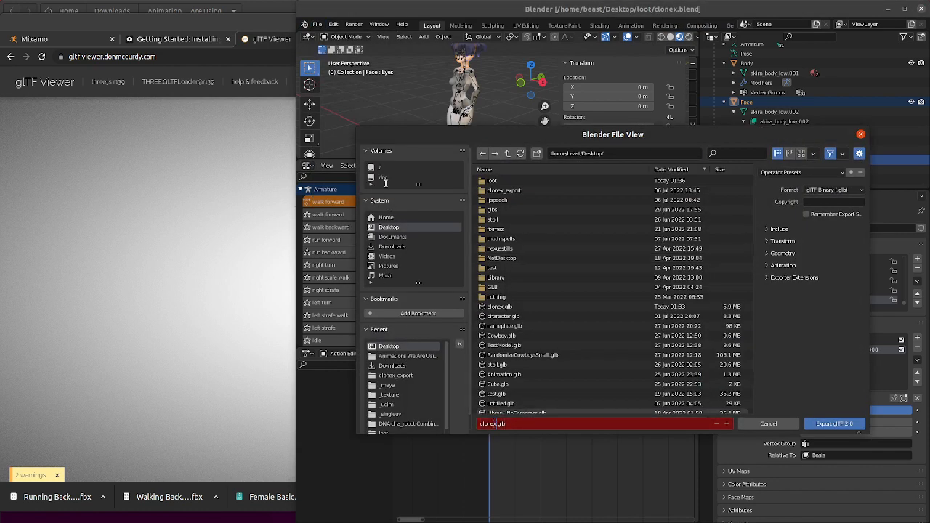
left_click(537, 153)
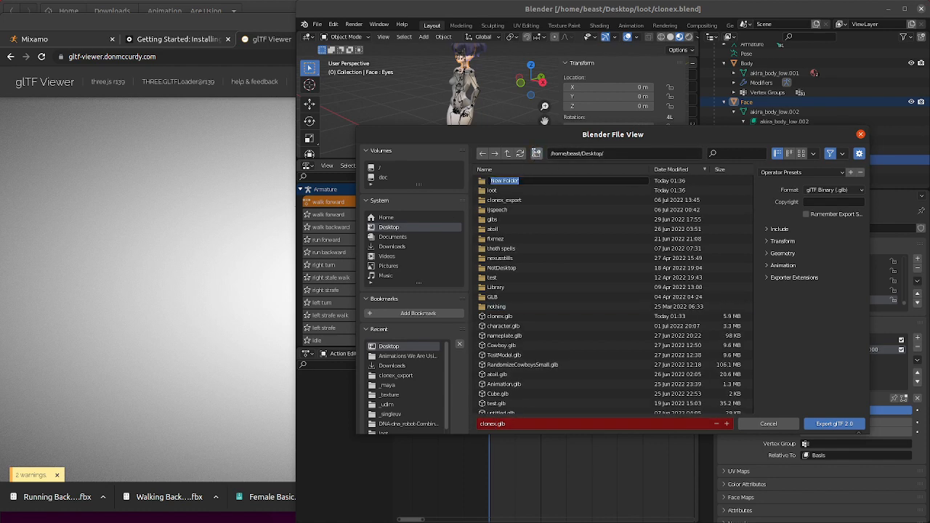
type("animset_exports")
key("Return")
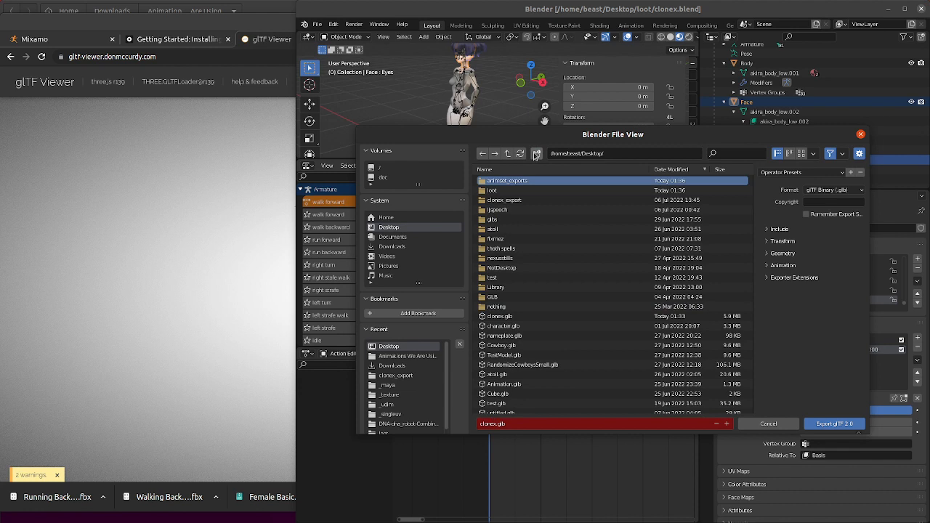
double_click(558, 181)
- Name the export file clonex_with_animset.glb
left_click(491, 423)
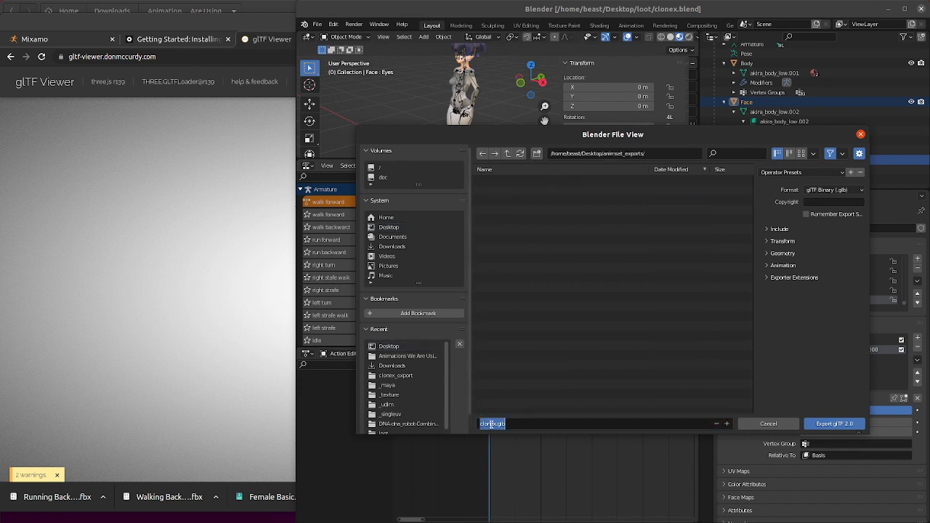
left_click(494, 424)
type("_with_animset")
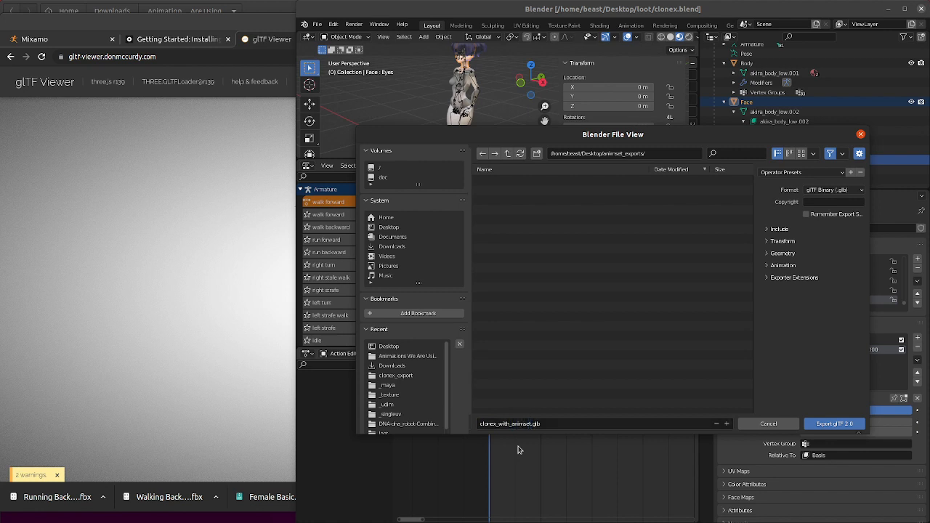
- Exclude vertex colors from the exported geometry while keeping UVs and normals included
left_click(767, 278)
left_click(766, 266)
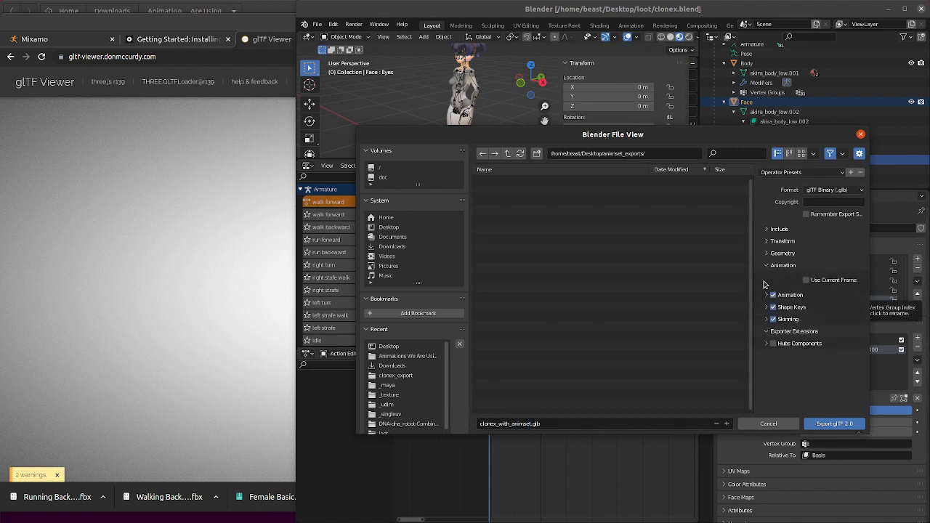
left_click(767, 253)
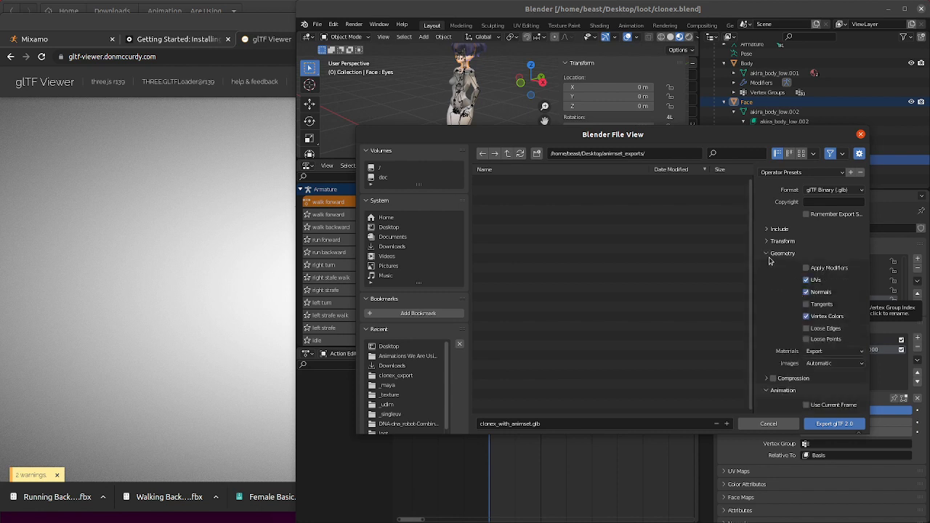
left_click(807, 292)
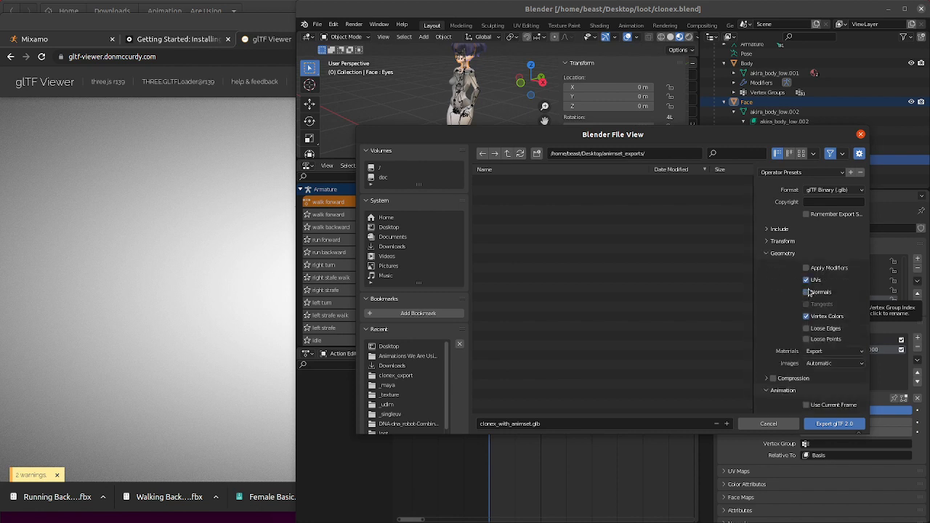
left_click(807, 293)
left_click(768, 378)
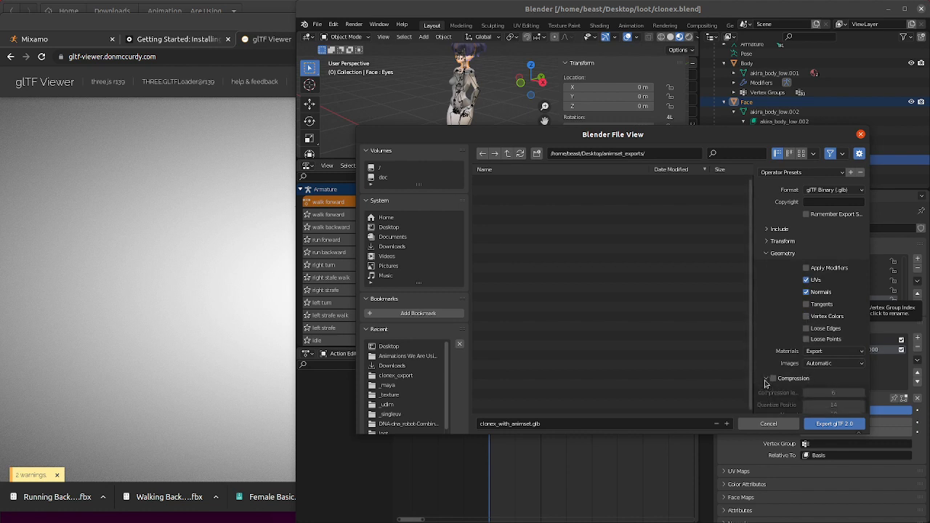
- Try the JPEG format for the exported images and set it back to Automatic
left_click(832, 352)
left_click(828, 363)
left_click(838, 363)
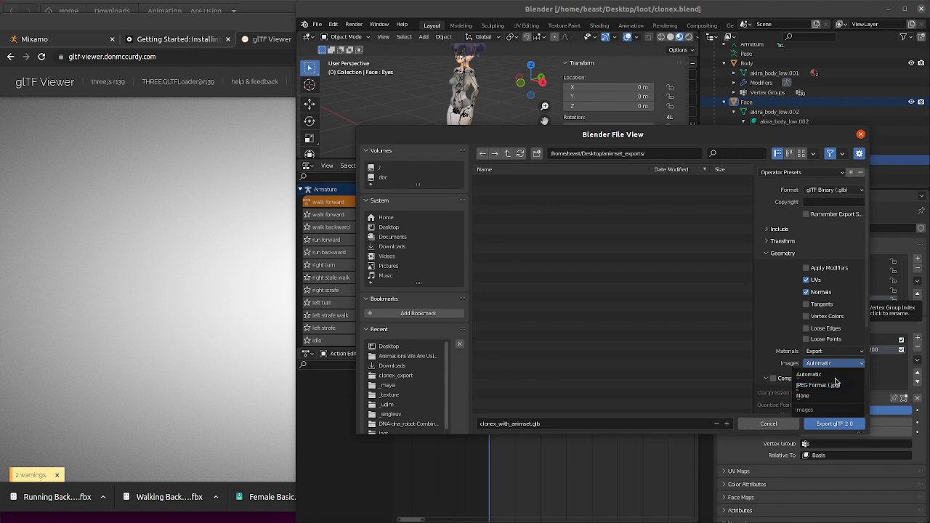
left_click(834, 364)
left_click(818, 386)
left_click(767, 230)
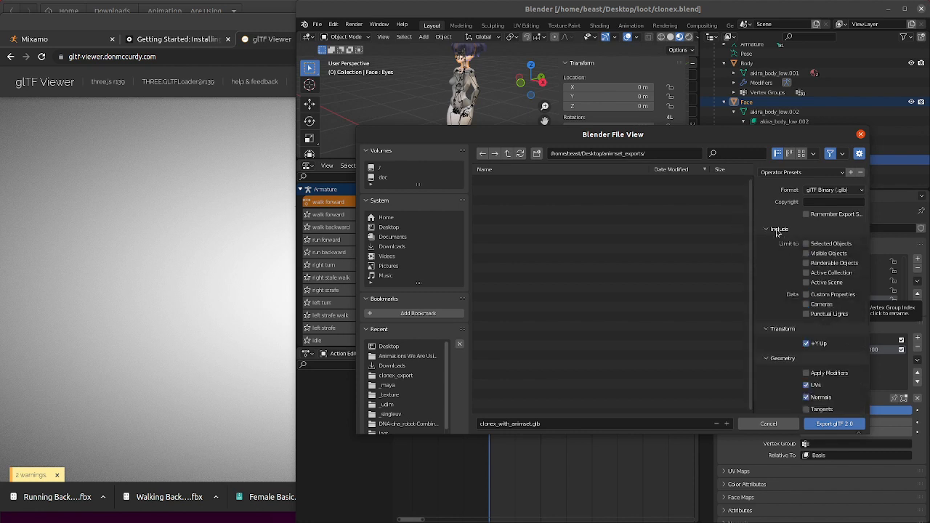
left_click(776, 230)
left_click(782, 241)
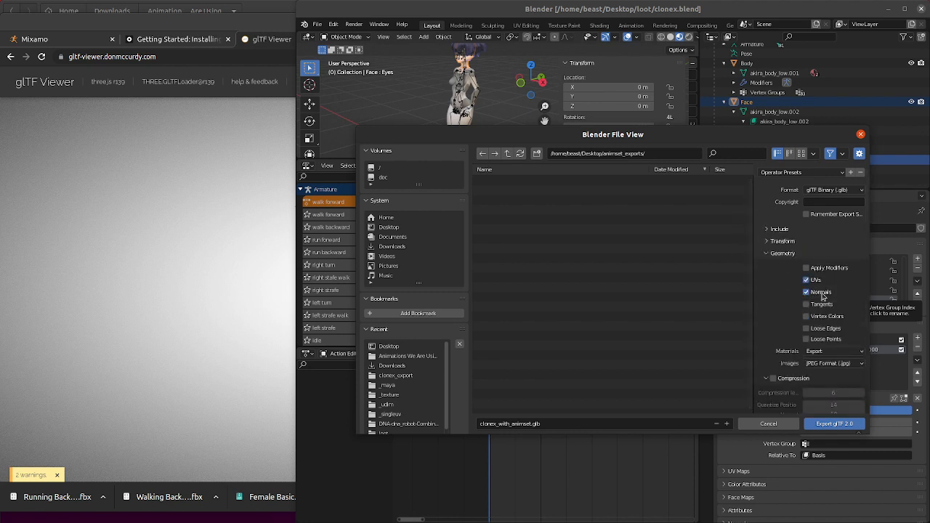
left_click(834, 363)
left_click(836, 375)
- Export the animated avatar as clonex_with_animset.glb
scroll(792, 349, "down", 5)
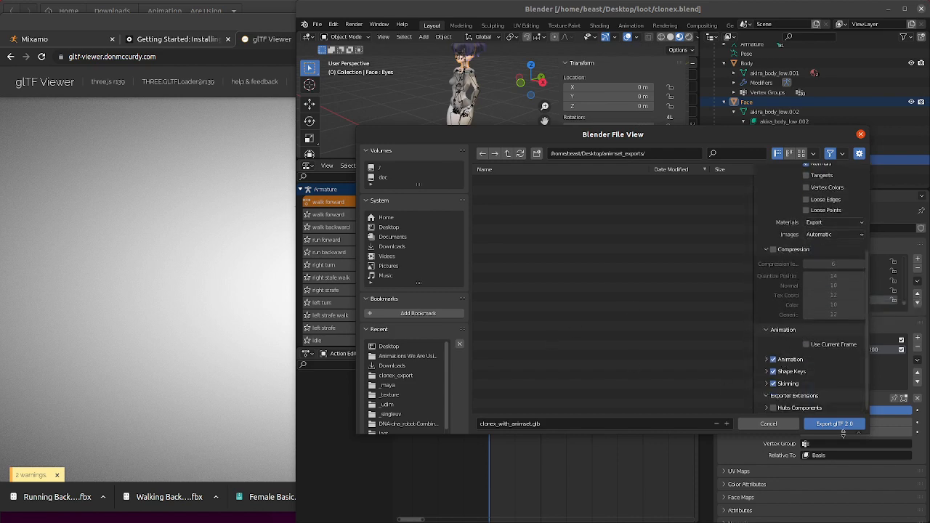
left_click(843, 423)
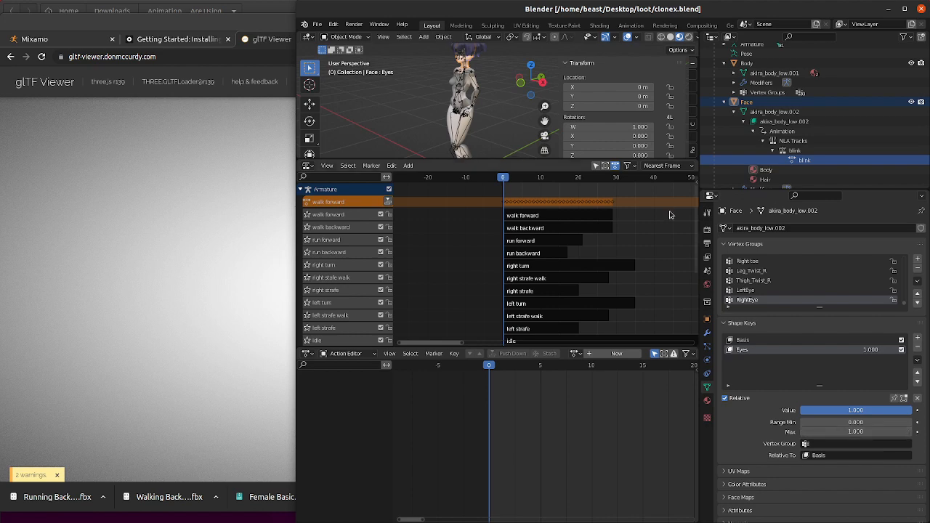
- Switch the armature from Pose Position to Rest Position
scroll(765, 66, "up", 4)
left_click(766, 67)
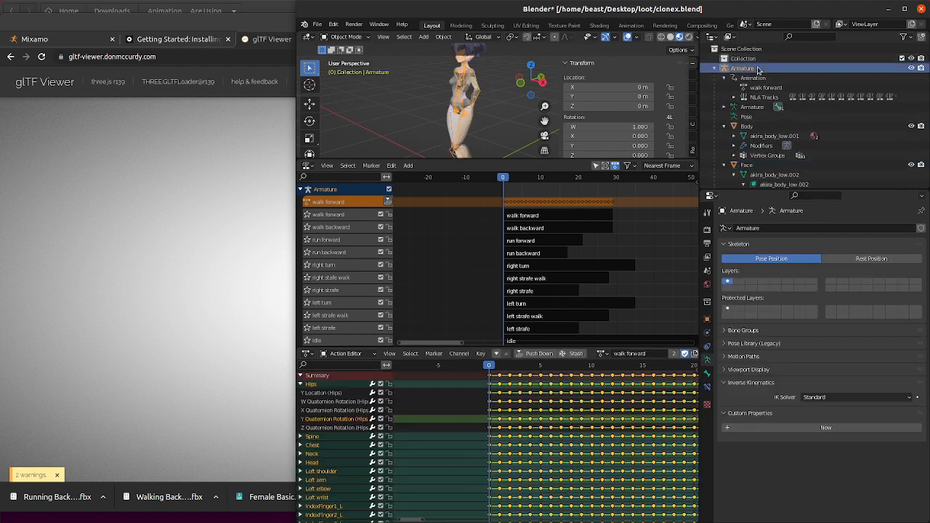
left_click(861, 258)
- Start another glTF 2.0 export into animset_exports and name the file clonex.glb
left_click(319, 24)
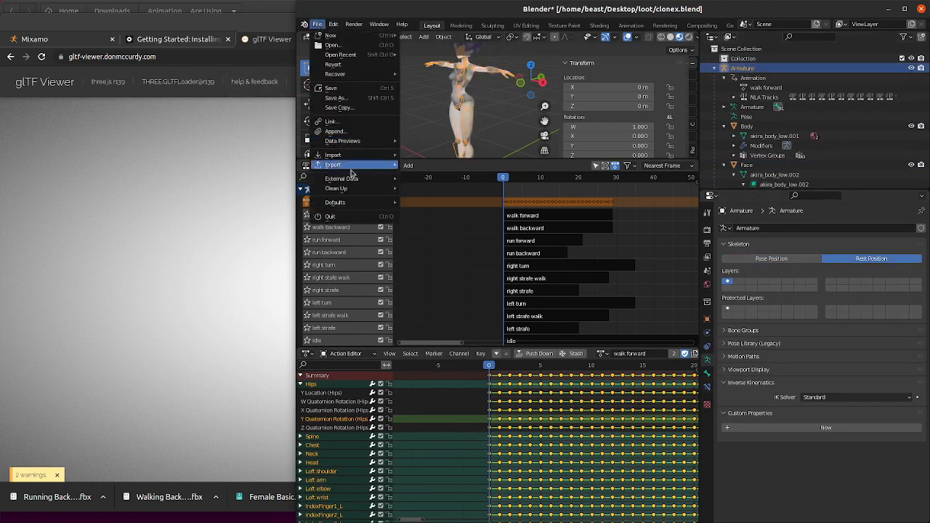
mouse_move(342, 165)
left_click(466, 262)
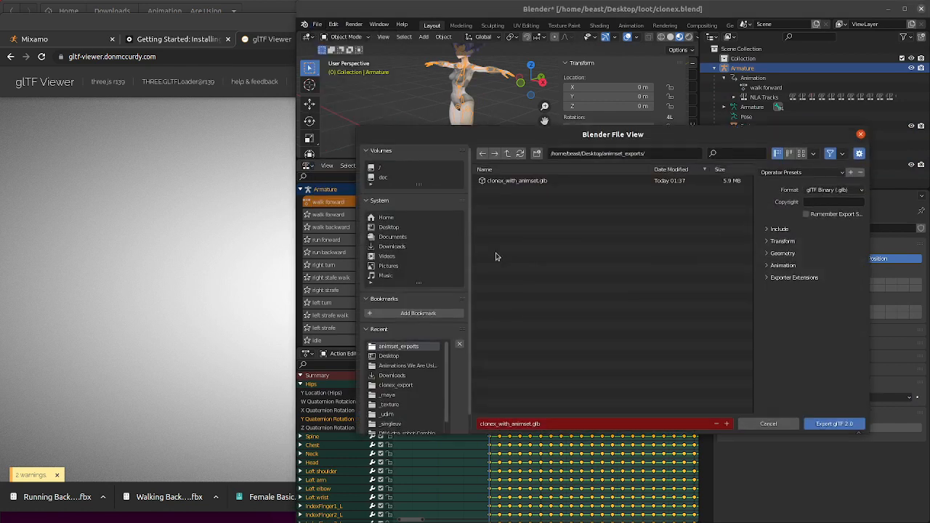
left_click(530, 424)
left_click(530, 423)
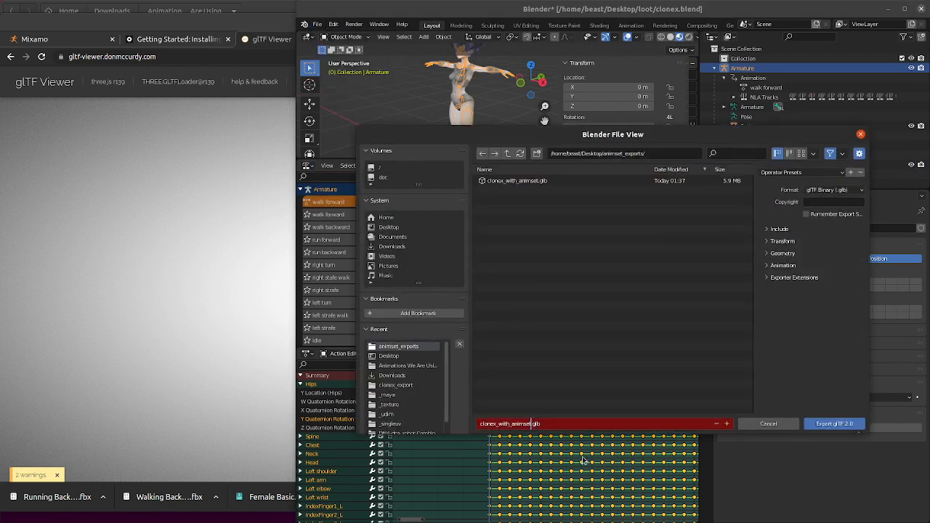
key("Delete")
key("Delete")
key("BackSpace")
key("BackSpace")
key("BackSpace")
key("BackSpace")
key("BackSpace")
key("BackSpace")
key("BackSpace")
key("BackSpace")
key("BackSpace")
key("BackSpace")
key("BackSpace")
type("x")
- Exclude animation from the clonex.glb export, leaving shape keys and skinning included
left_click(787, 266)
left_click(784, 266)
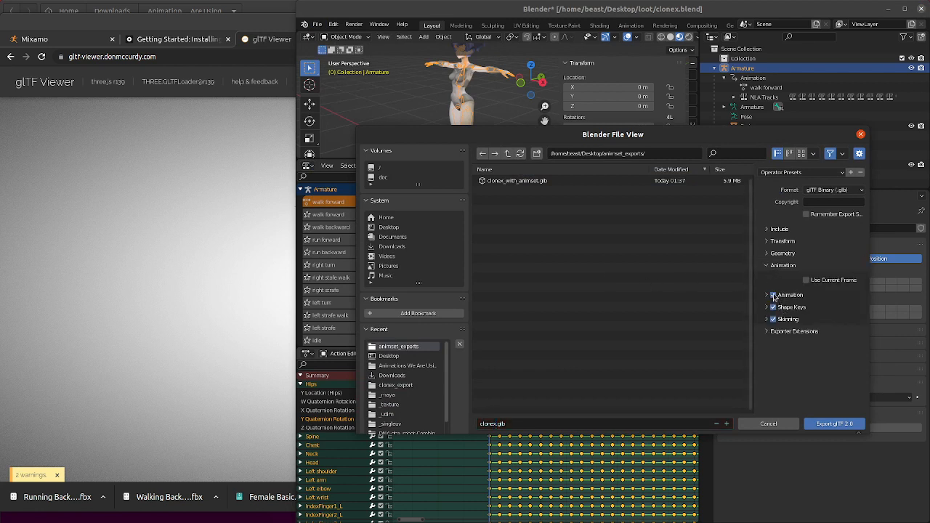
left_click(773, 295)
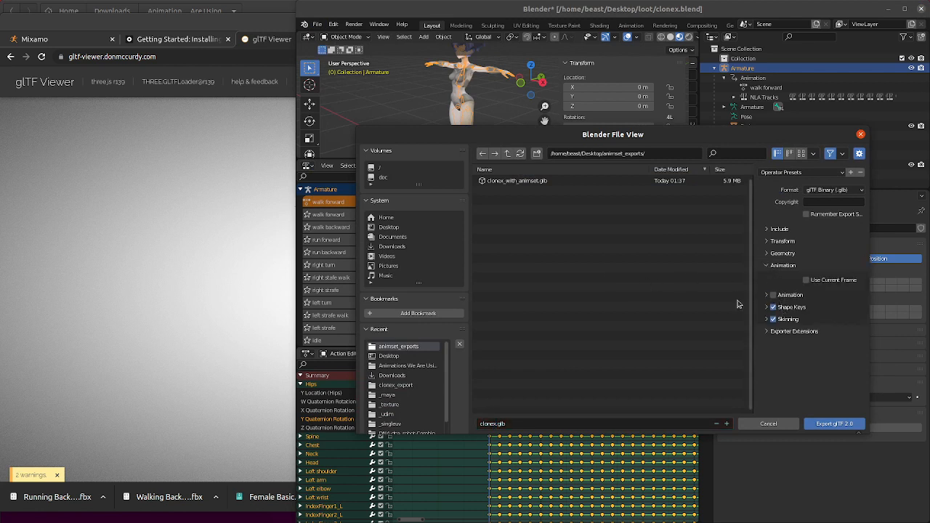
- Export the rest-pose avatar as clonex.glb, and enlarge the 3D viewport over the animation editors
left_click(835, 424)
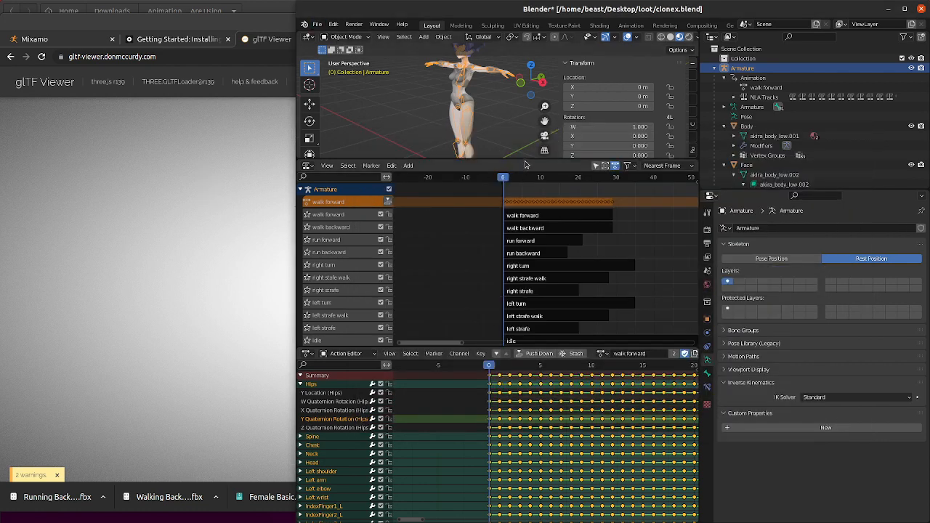
left_click_drag(528, 175, 524, 281)
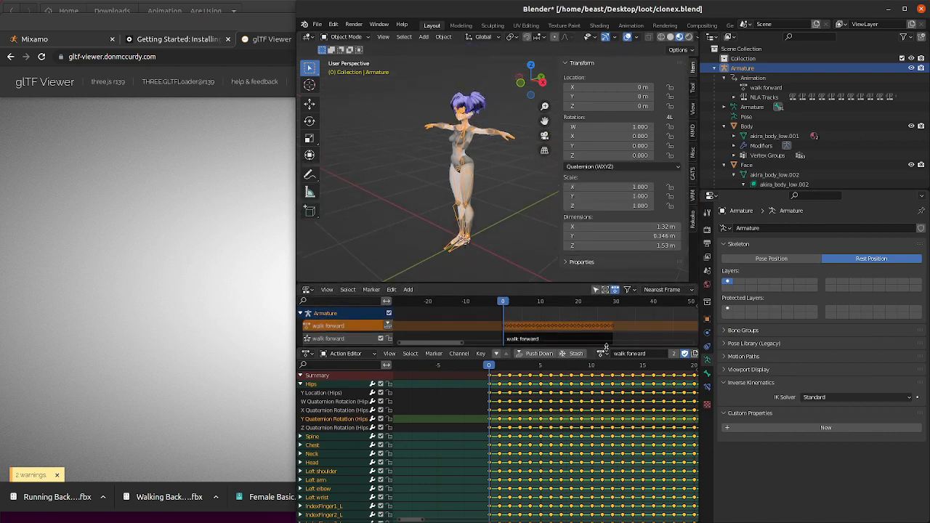
left_click_drag(601, 347, 601, 442)
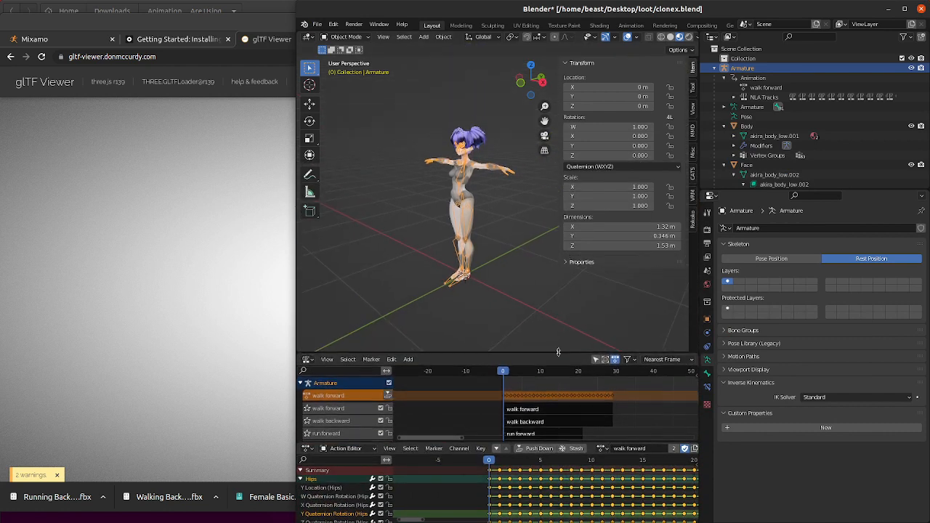
- Switch to Chromium, search the web for "blender vrm" and open the VRM_Addon_for_Blender GitHub repository
left_click(228, 276)
key("ctrl+t")
type("blender vrm")
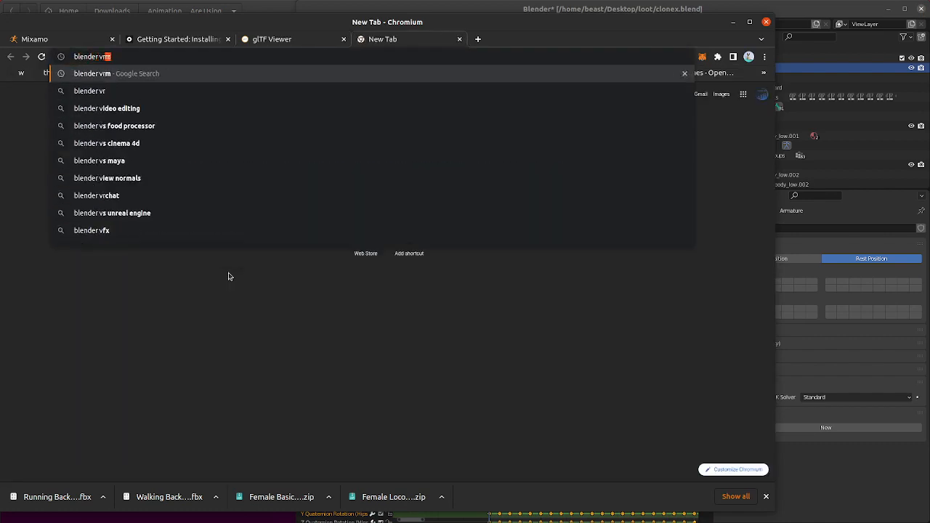
key("Return")
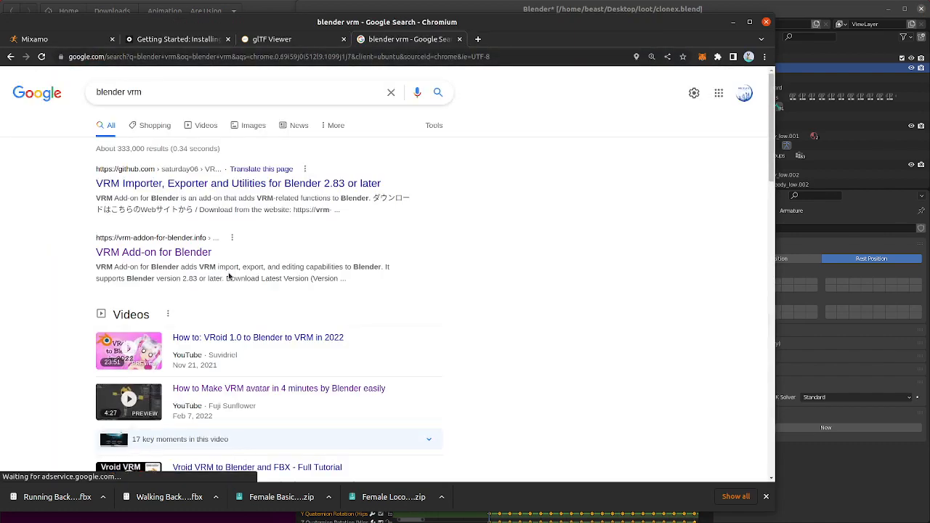
left_click(195, 186)
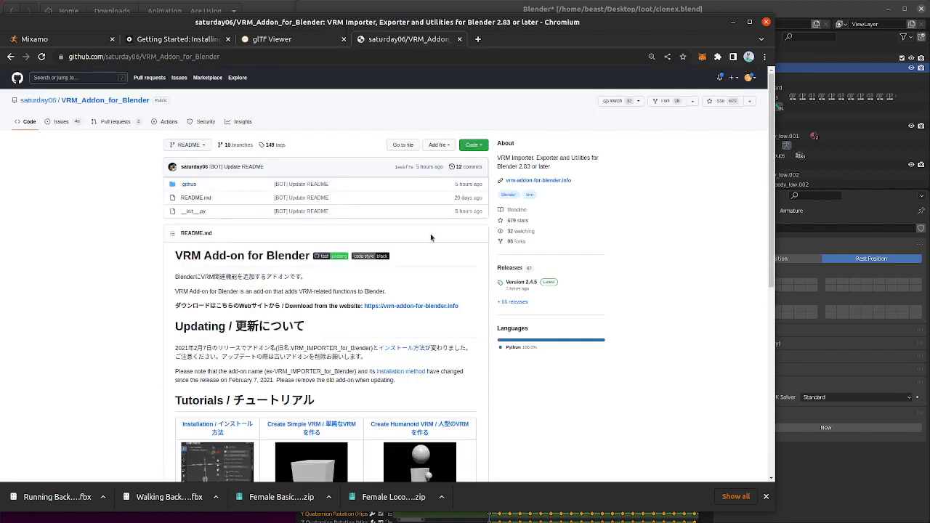
scroll(632, 275, "down", 4)
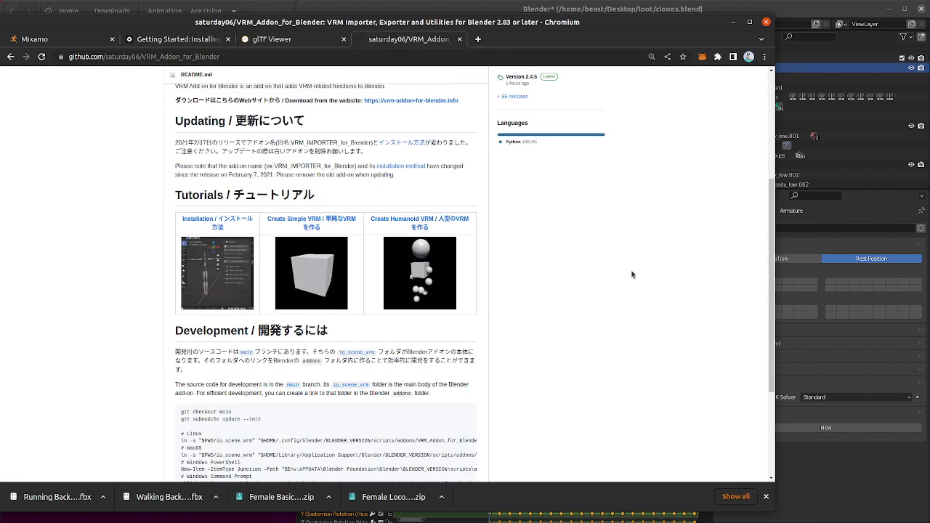
- View the add-on's Installation tutorial, and open the Create Simple VRM tutorial in a separate browser tab
left_click(234, 284)
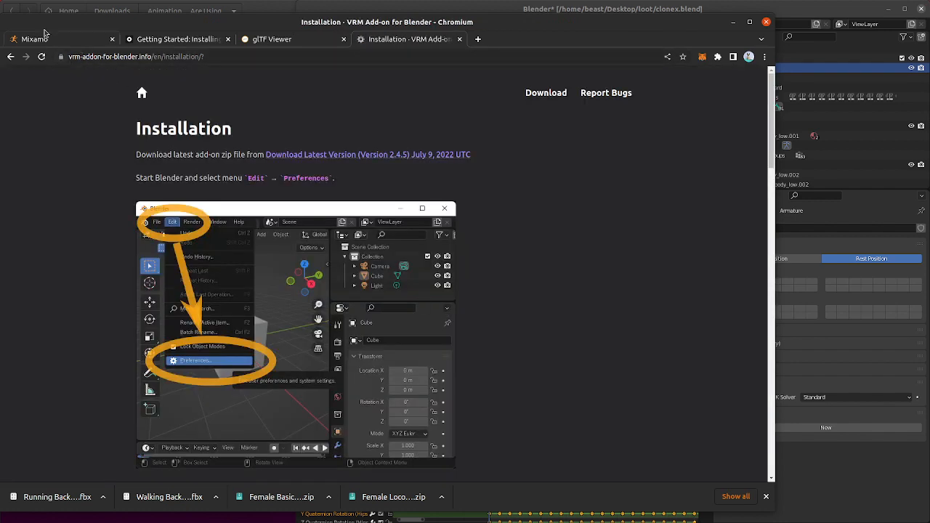
left_click(10, 56)
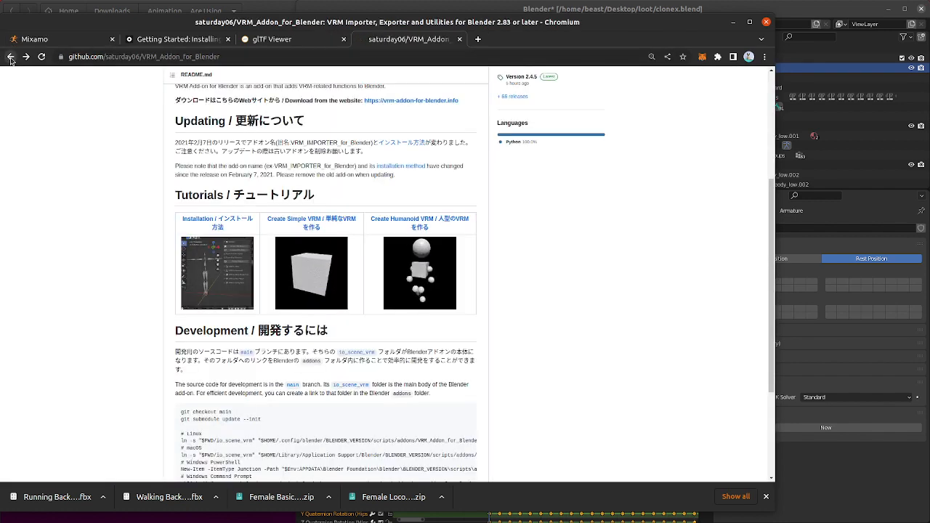
scroll(79, 240, "down", 3)
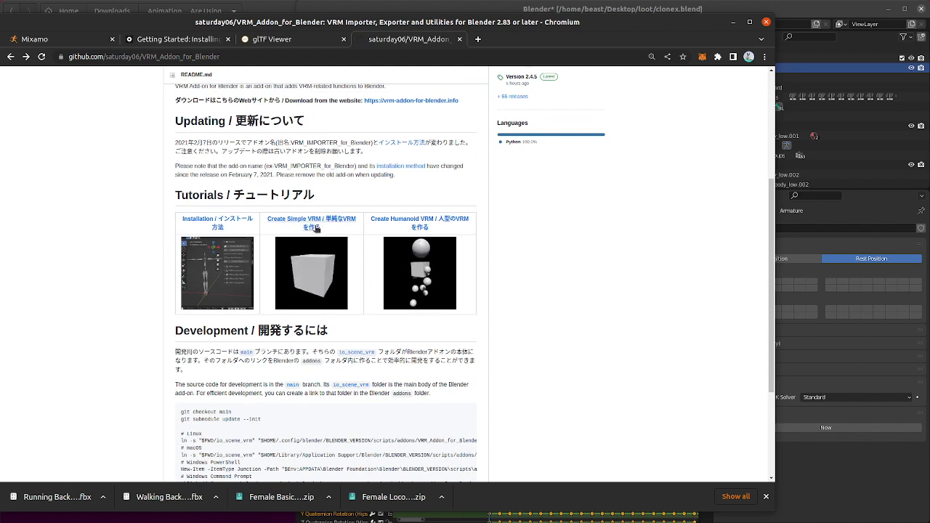
right_click(298, 222)
left_click(334, 231)
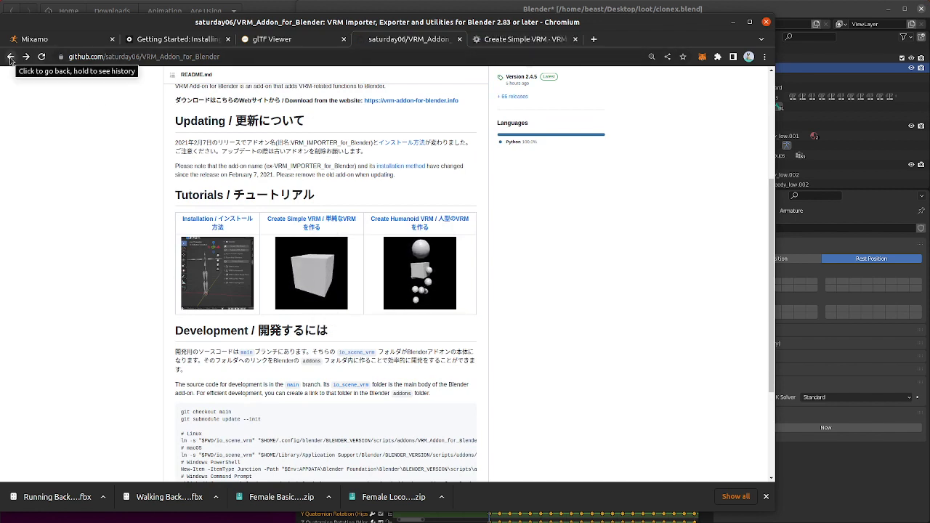
- Download the latest VRM Add-on for Blender zip from its website and return to the GitHub repository page
left_click(415, 100)
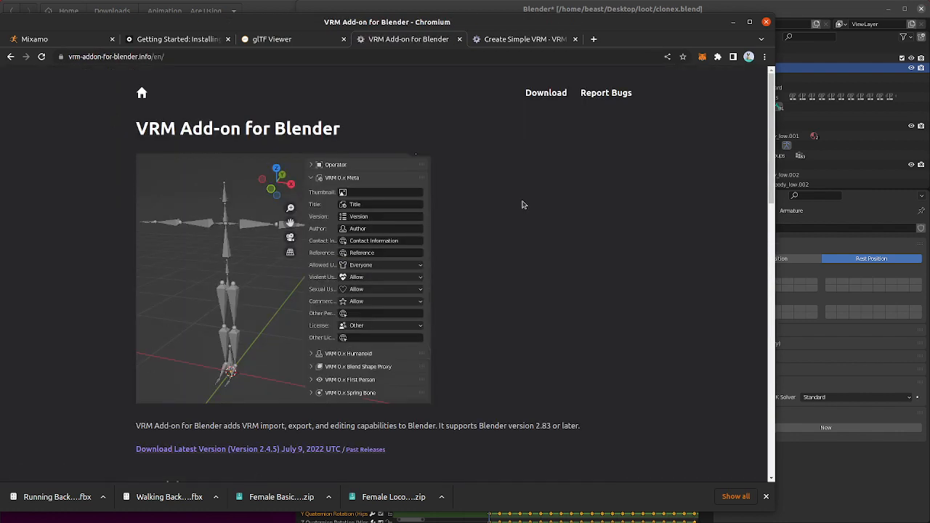
scroll(475, 216, "down", 2)
scroll(509, 236, "up", 2)
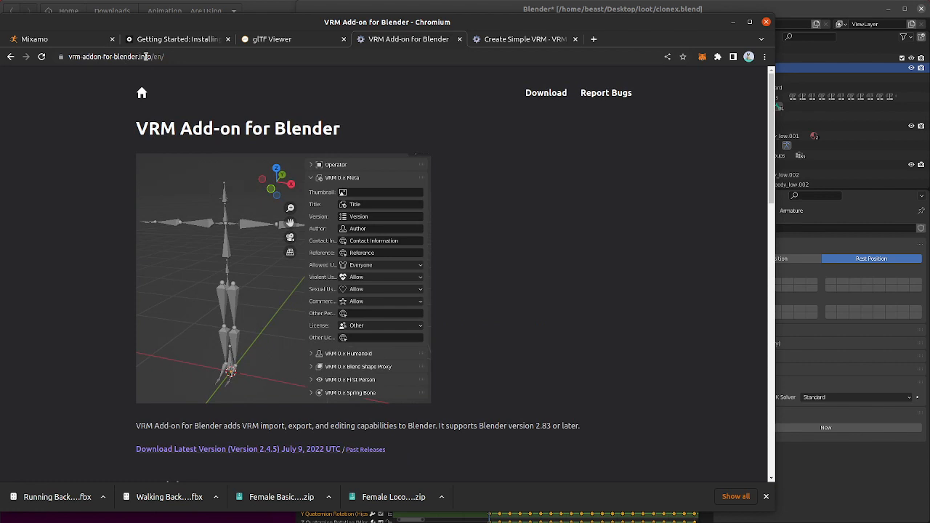
left_click(545, 93)
left_click(11, 56)
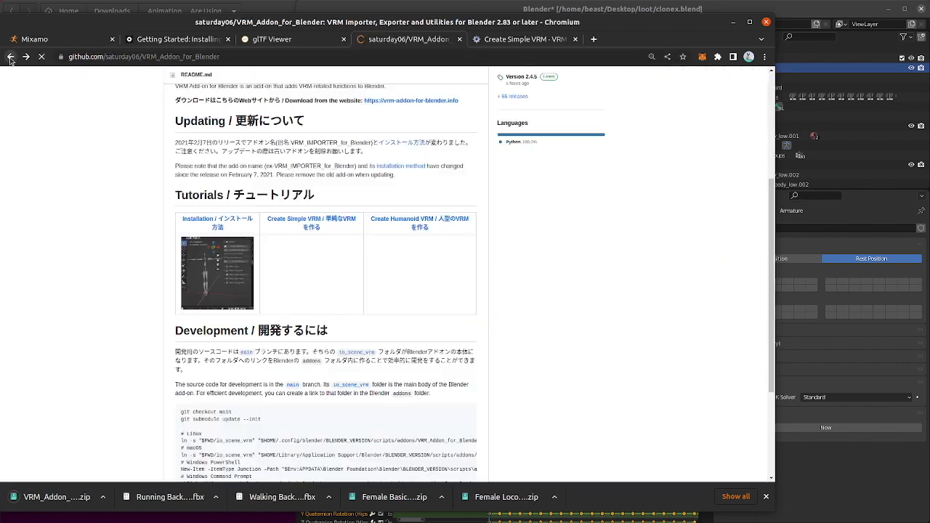
scroll(297, 192, "up", 5)
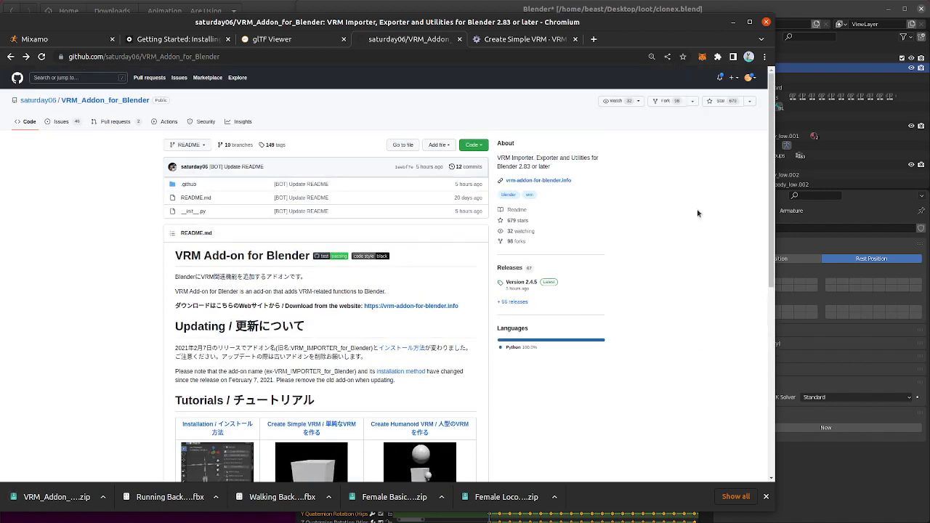
right_click(267, 315)
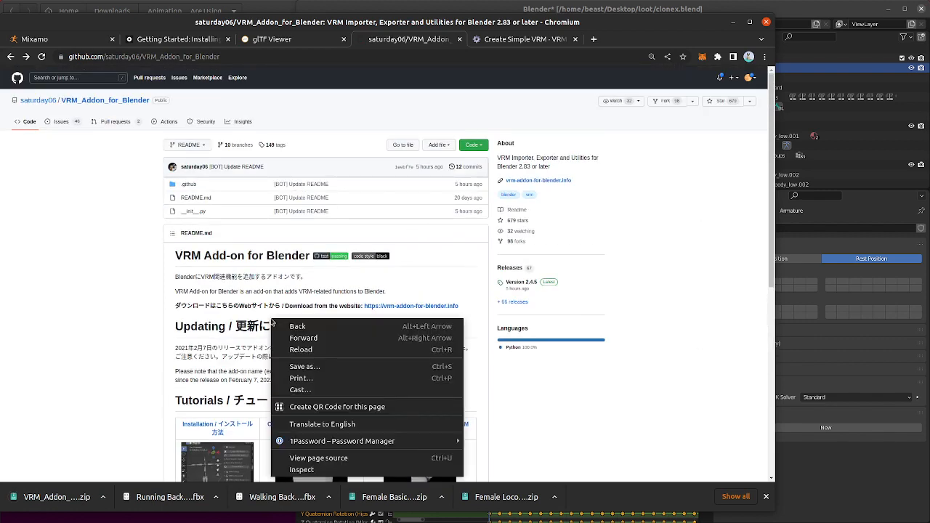
left_click(255, 327)
- Switch to Blender and run the VRM add-on's Validate VRM Model check on the avatar, dismissing its report
left_click(824, 82)
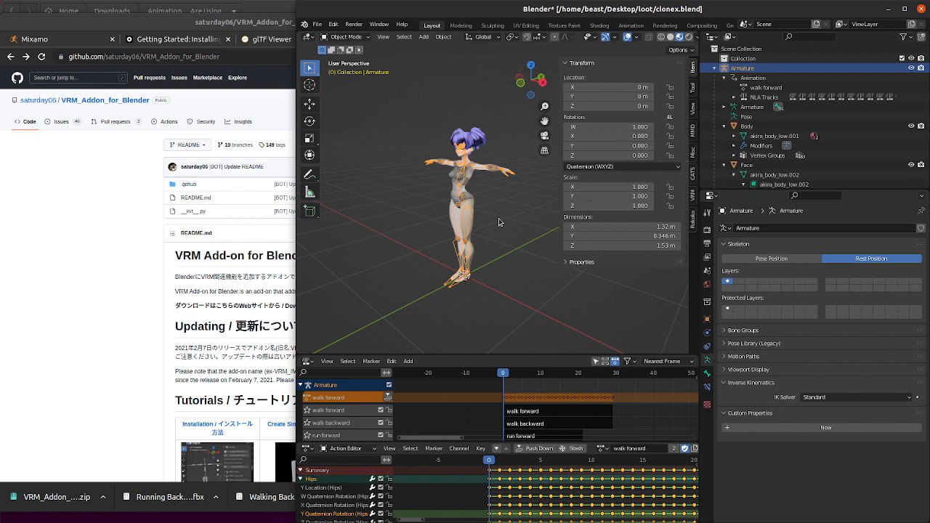
left_click(693, 198)
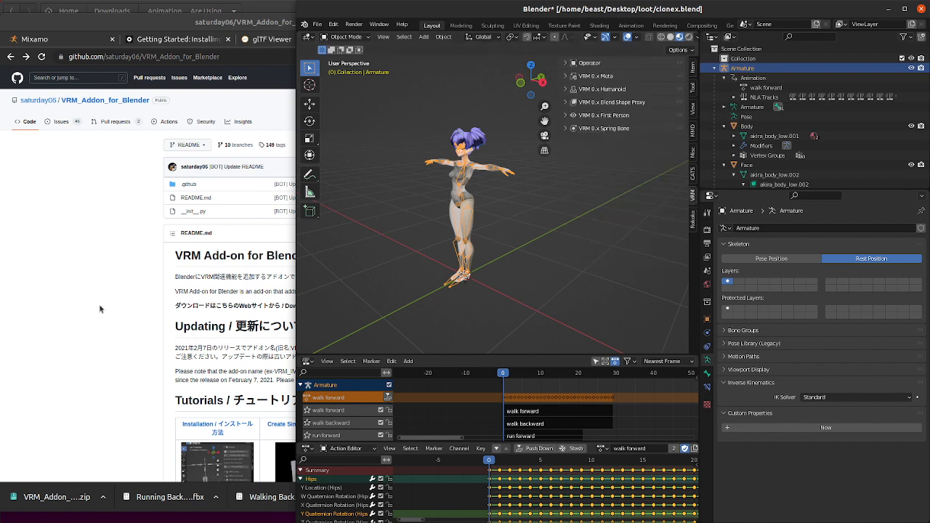
left_click(595, 64)
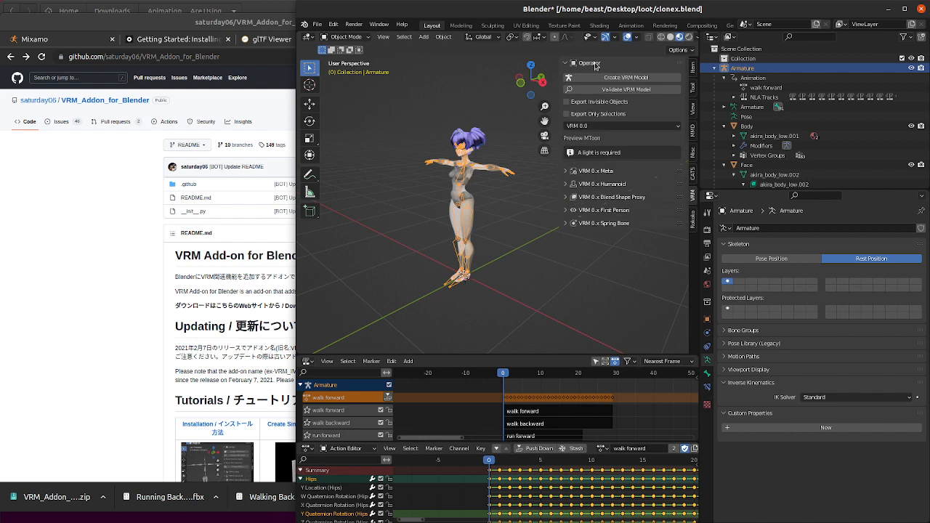
left_click(625, 93)
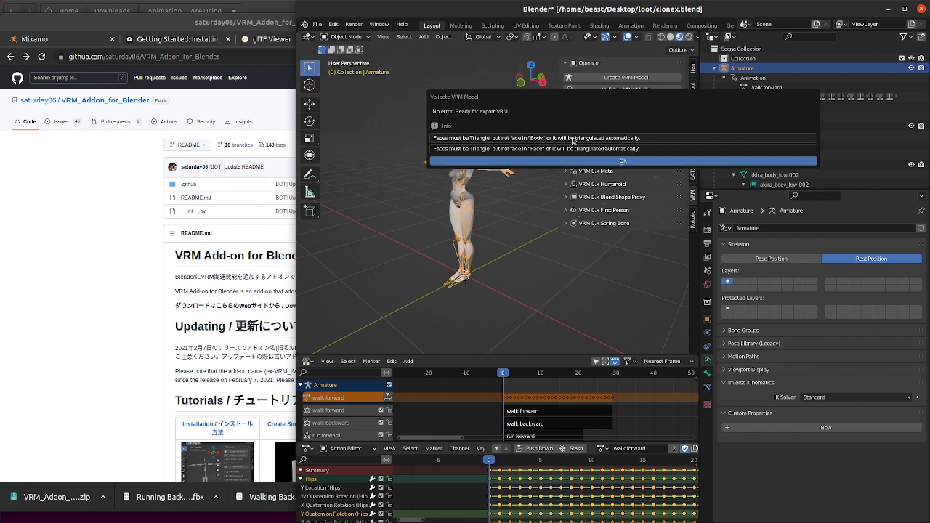
left_click(641, 161)
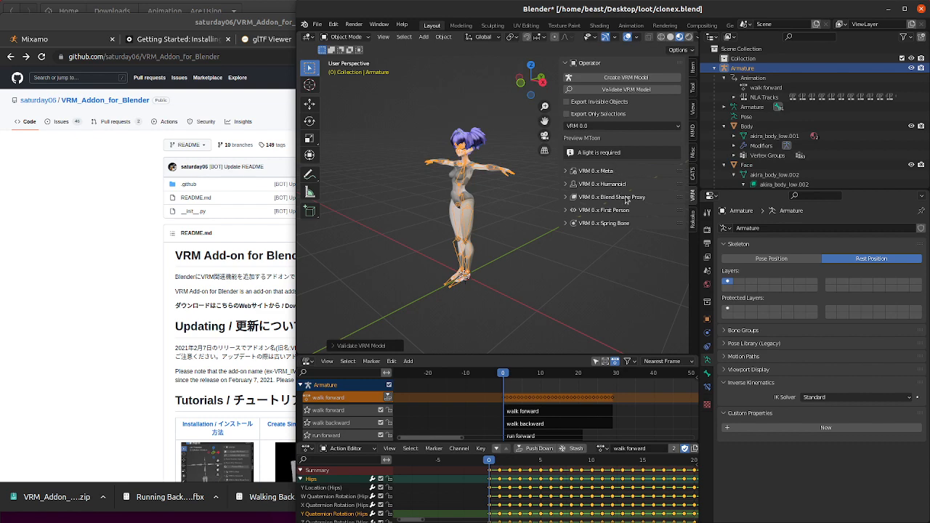
- Examine the VRM 0.x Humanoid settings, including the T-Pose pose library and the required and optional bone assignments
left_click(603, 172)
left_click(603, 172)
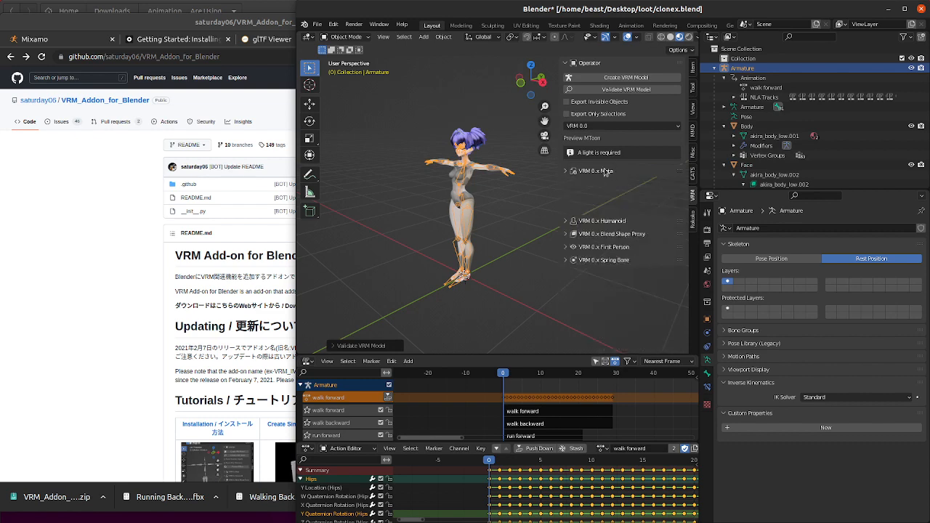
left_click(616, 184)
scroll(614, 185, "down", 2)
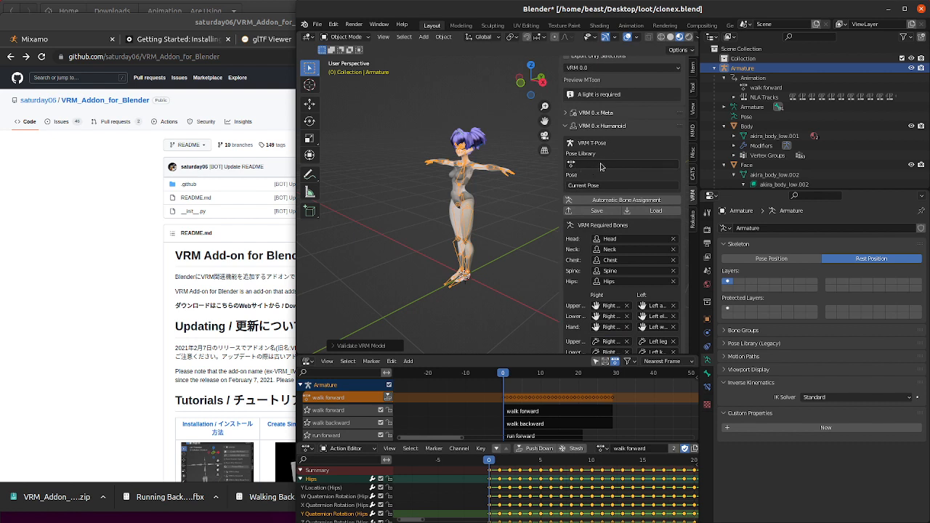
left_click(572, 165)
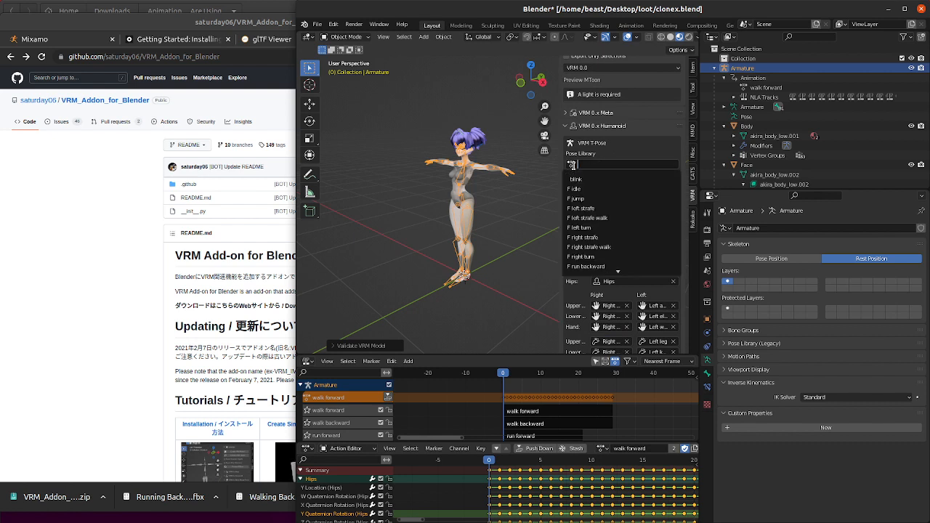
left_click(610, 145)
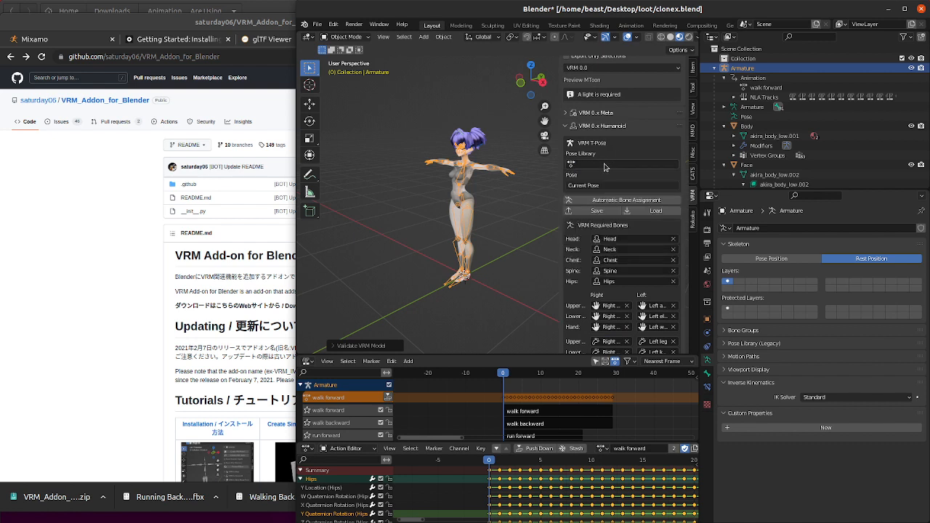
scroll(636, 147, "down", 2)
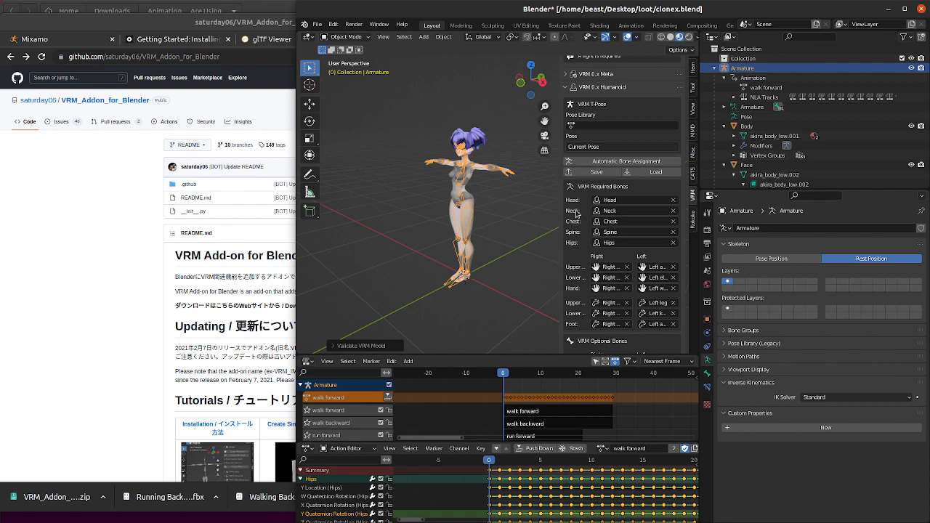
scroll(576, 212, "down", 4)
scroll(576, 214, "down", 1)
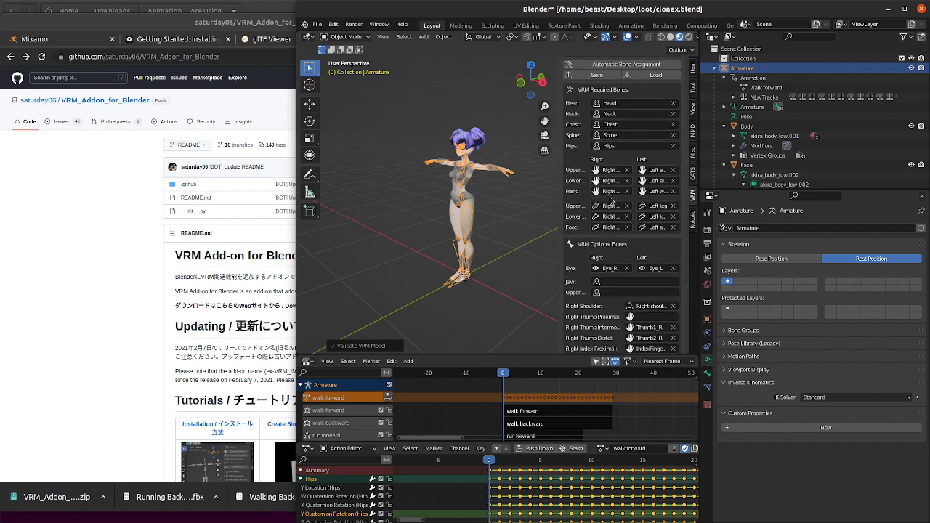
scroll(578, 224, "down", 3)
scroll(579, 224, "down", 1)
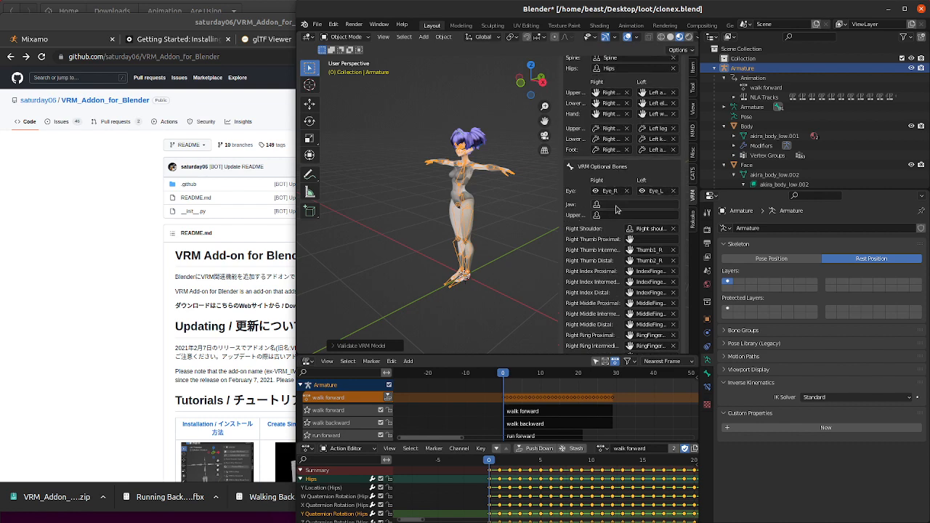
- Assign the Jawbone_X bone as the Jaw in the VRM optional bones
left_click(614, 204)
scroll(660, 252, "down", 7)
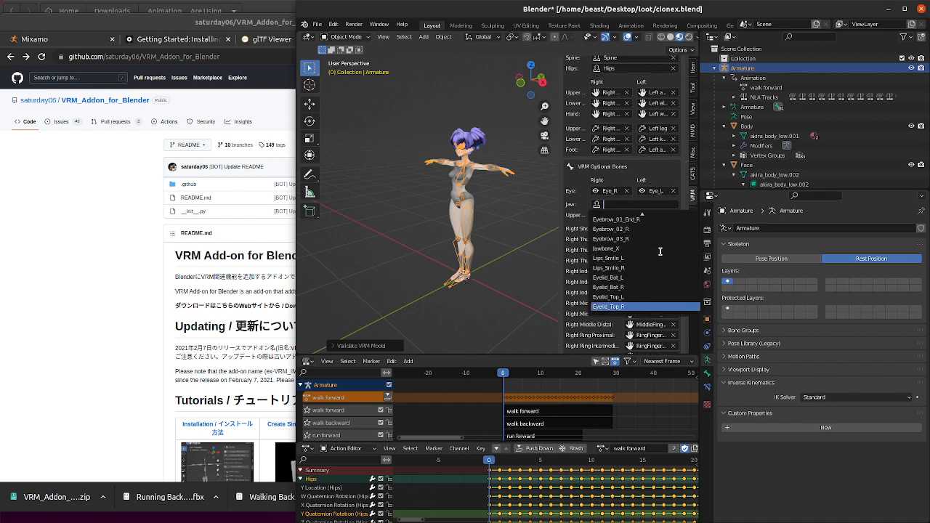
scroll(660, 251, "up", 10)
scroll(638, 295, "down", 10)
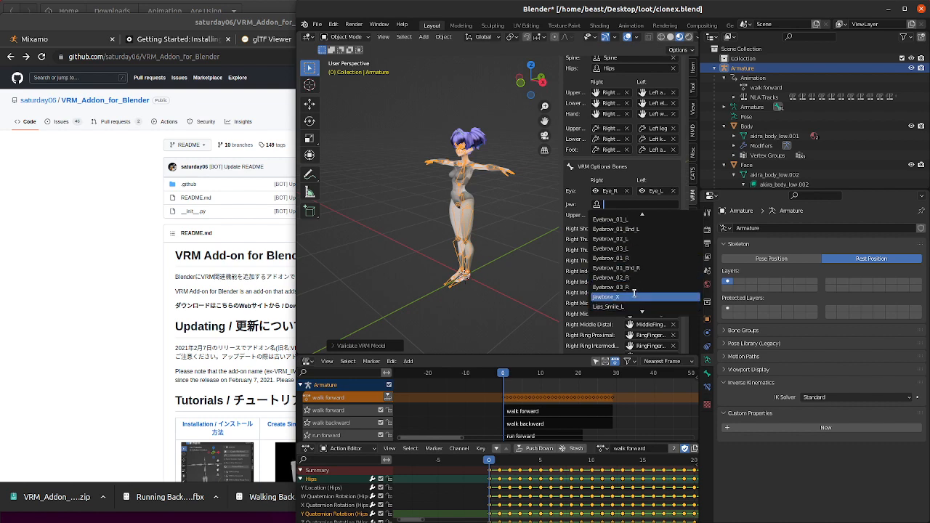
left_click(637, 297)
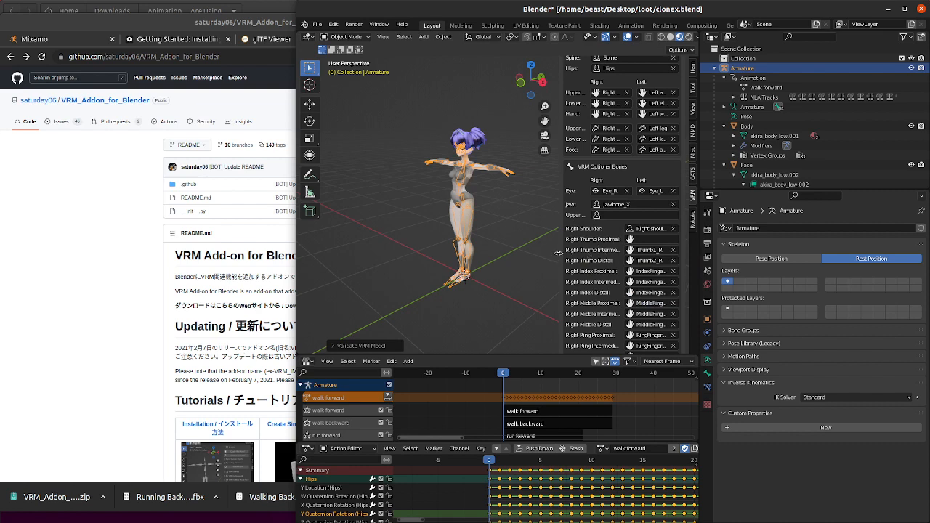
- Reassign the right thumb's proximal, intermediate and distal VRM bones to Thumb1_R, Thumb2_R and Thumb3_R
left_click_drag(559, 253, 463, 254)
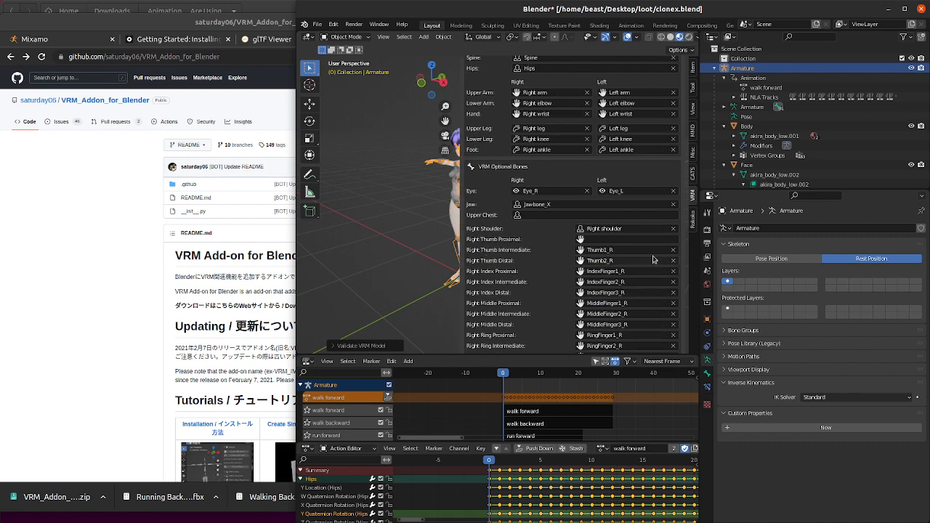
left_click(672, 252)
left_click(673, 261)
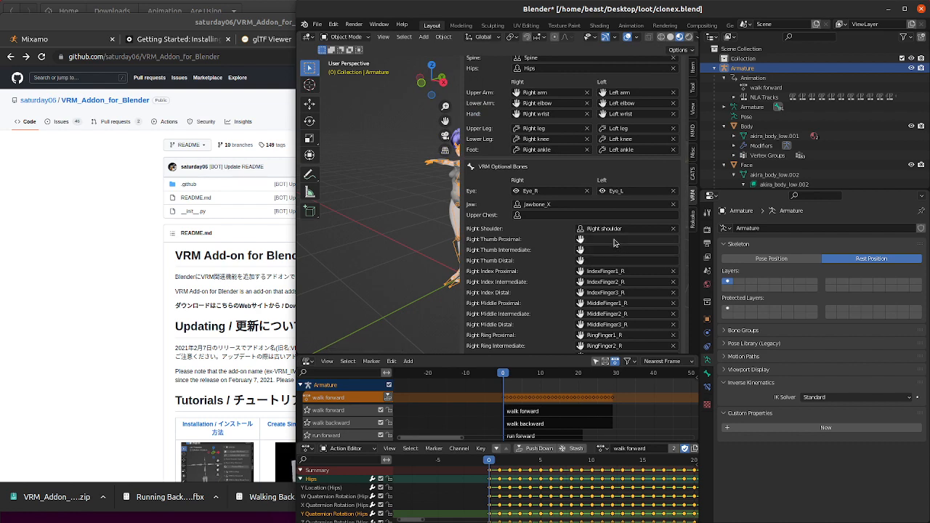
left_click(615, 241)
left_click(614, 254)
left_click(609, 252)
left_click(607, 264)
left_click(606, 260)
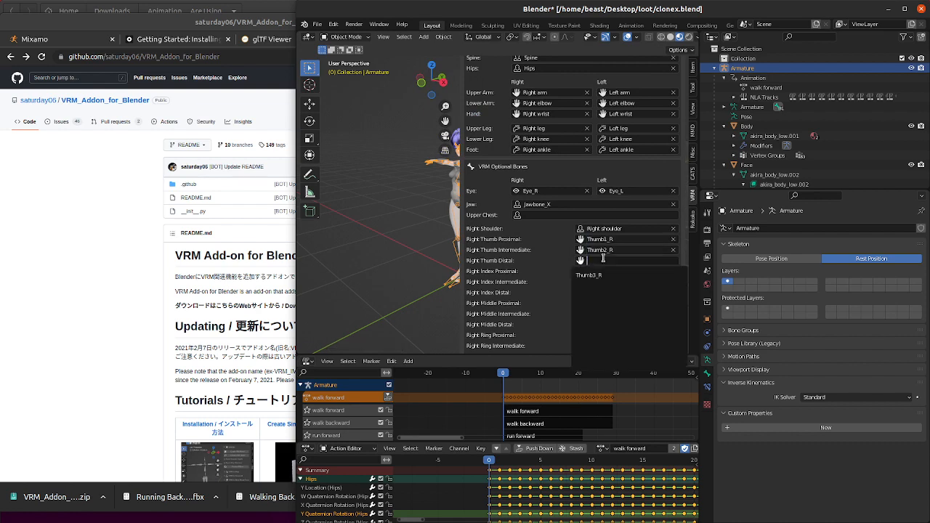
left_click(608, 274)
scroll(625, 272, "down", 5)
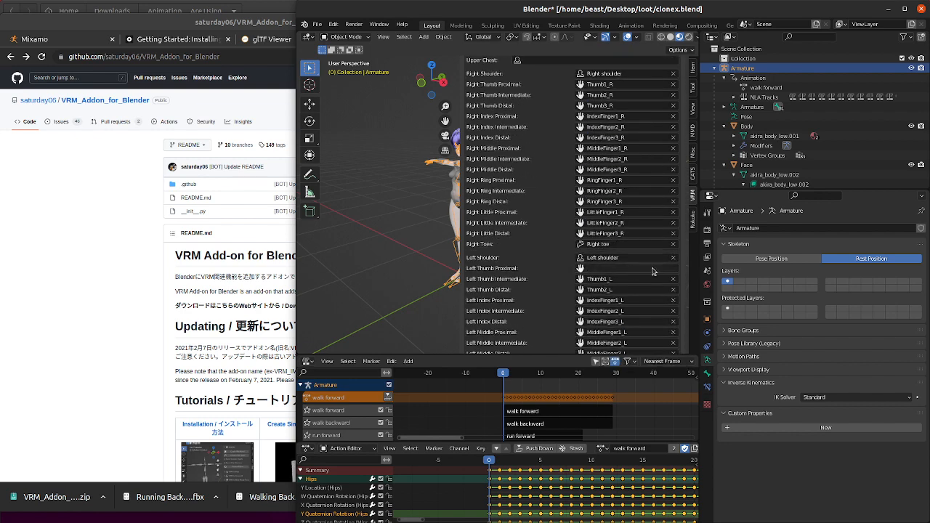
- Reassign the left thumb's proximal, intermediate and distal VRM bones to Thumb1_L, Thumb2_L and Thumb3_L
left_click(672, 279)
left_click(673, 289)
left_click(603, 268)
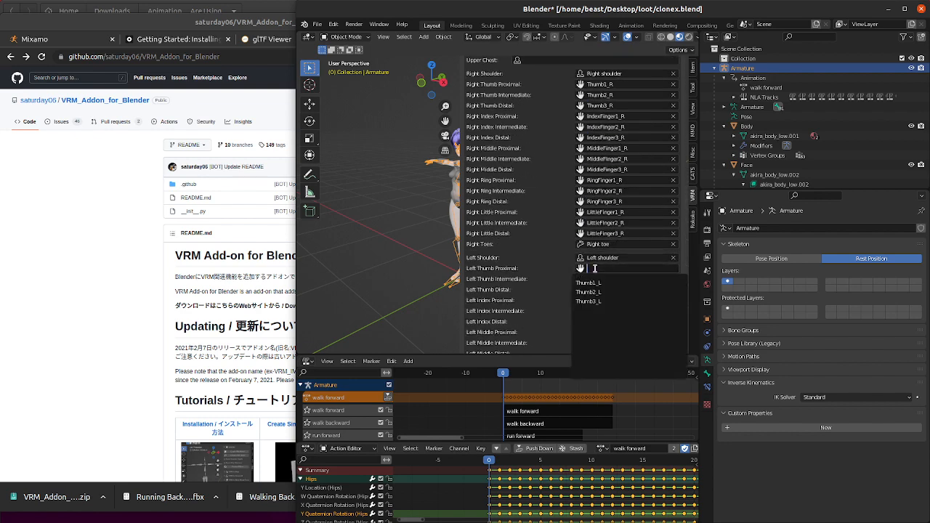
left_click(602, 282)
left_click(601, 282)
left_click(603, 293)
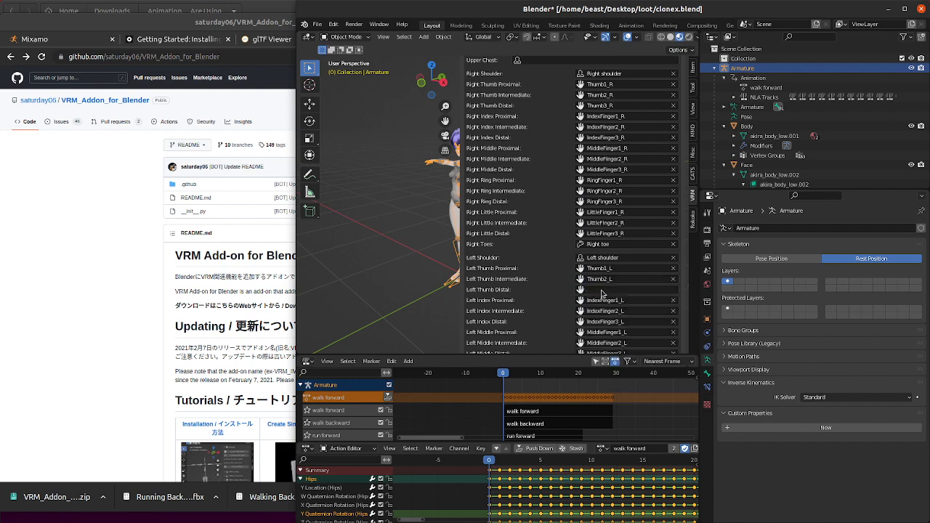
left_click(603, 289)
left_click(603, 304)
- Review the remaining VRM 0.x Humanoid assignments and settings, and narrow the sidebar to uncover the avatar
scroll(557, 262, "down", 5)
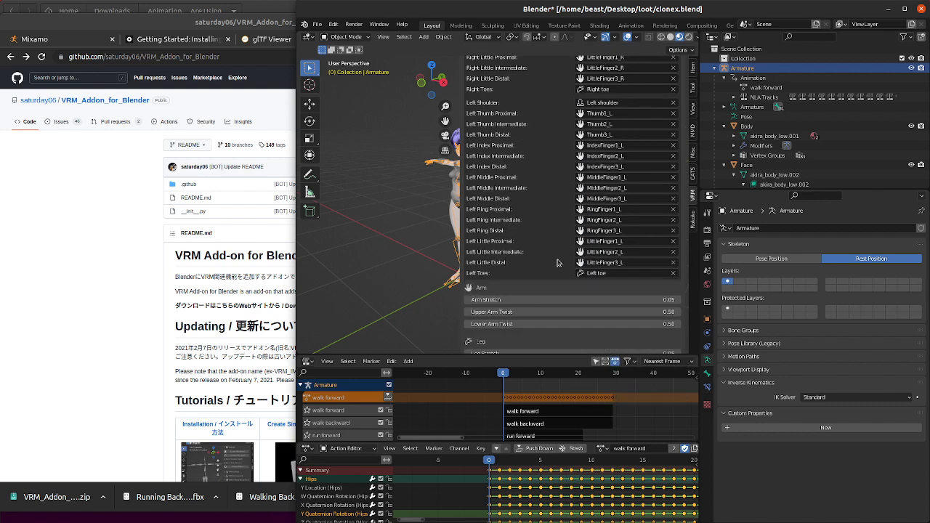
scroll(555, 262, "down", 4)
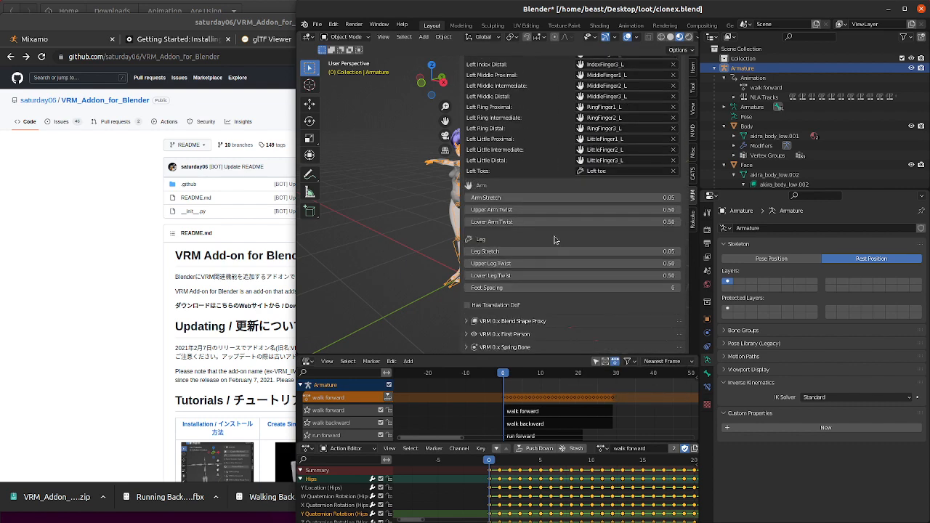
scroll(555, 240, "up", 20)
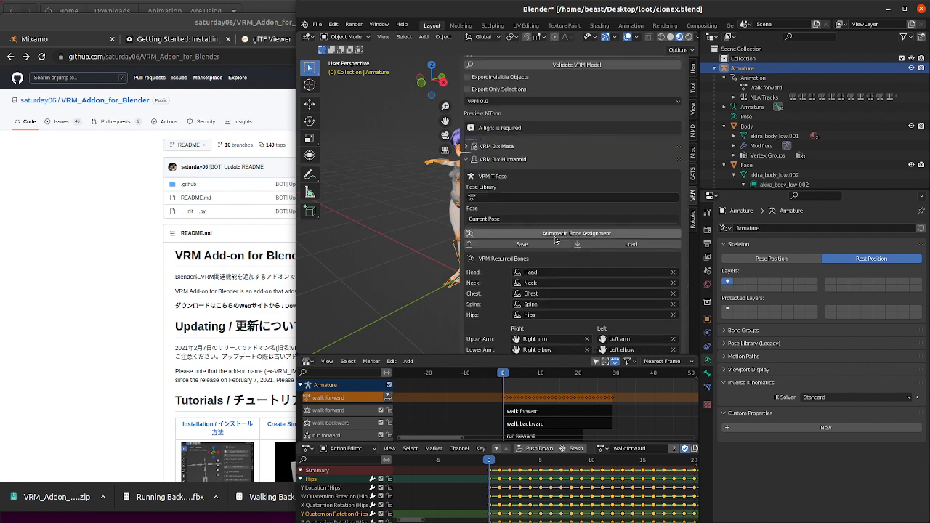
scroll(555, 240, "up", 1)
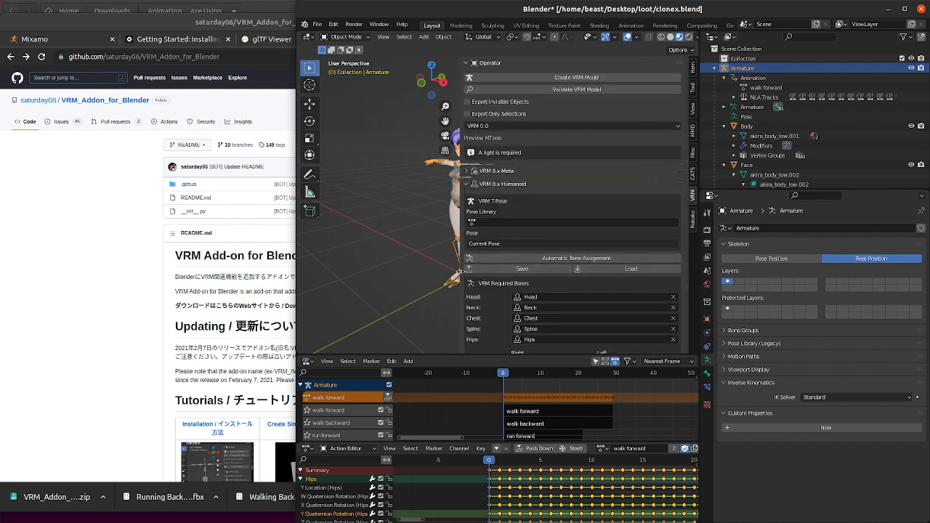
left_click_drag(460, 273, 561, 275)
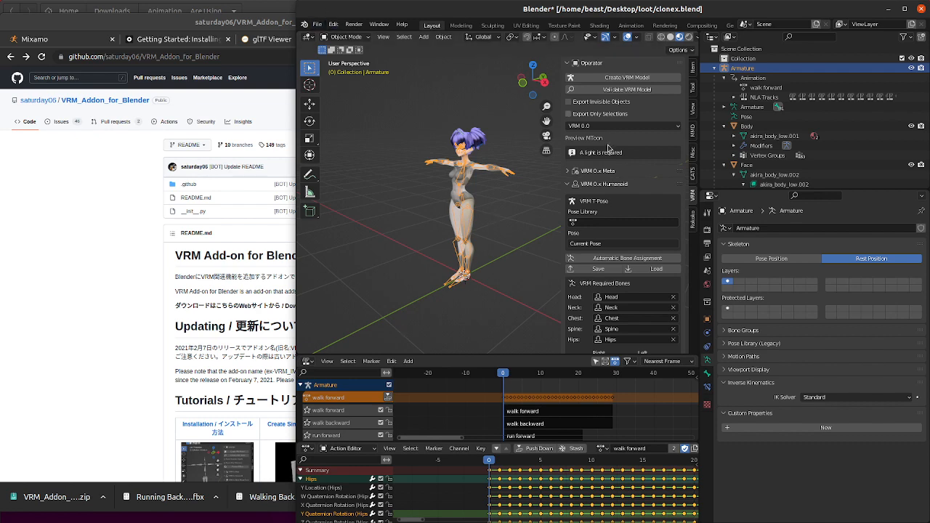
scroll(607, 287, "down", 5)
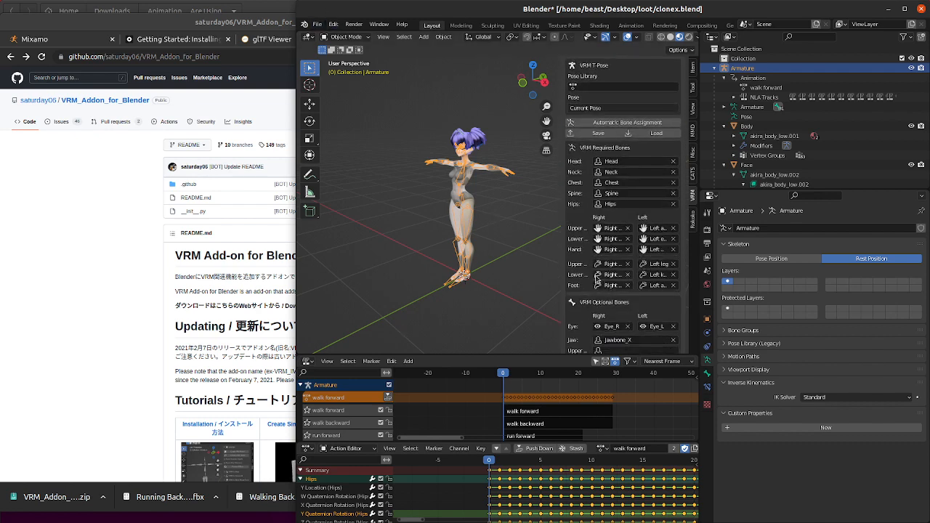
- Export the avatar in VRM format as clonex.vrm into the Desktop's animset_exports folder
left_click(318, 25)
mouse_move(364, 165)
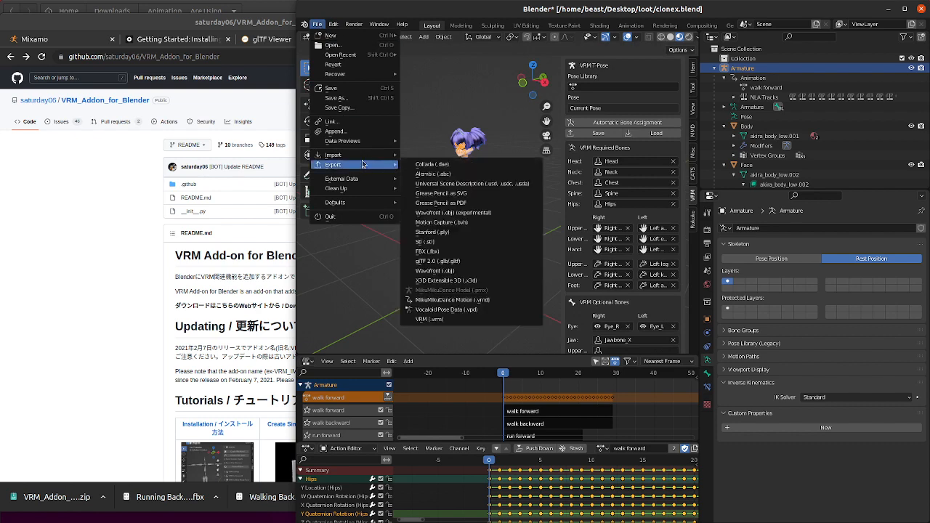
left_click(468, 320)
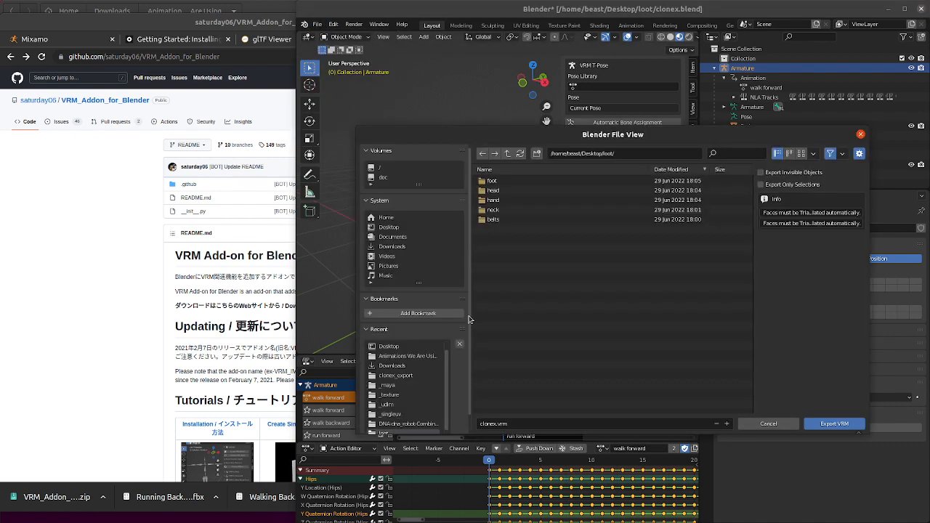
left_click(399, 228)
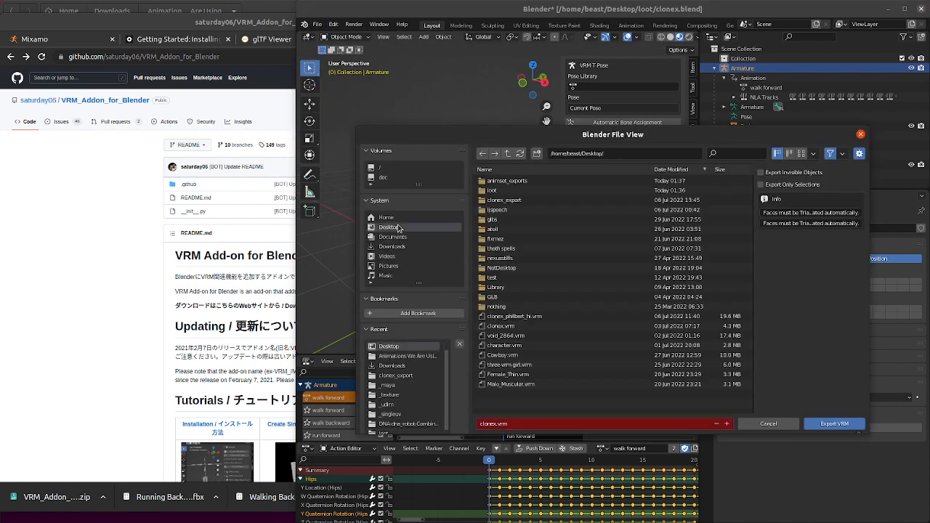
left_click(531, 185)
double_click(531, 185)
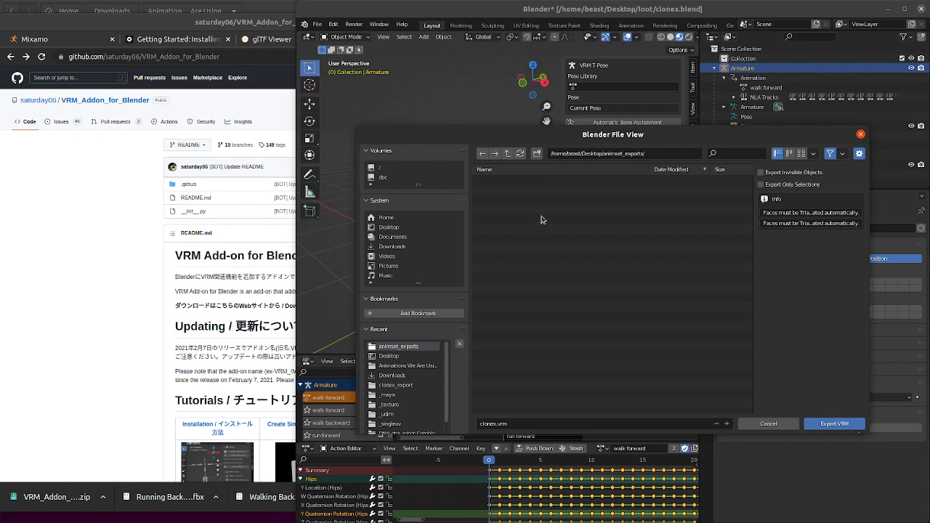
left_click(834, 424)
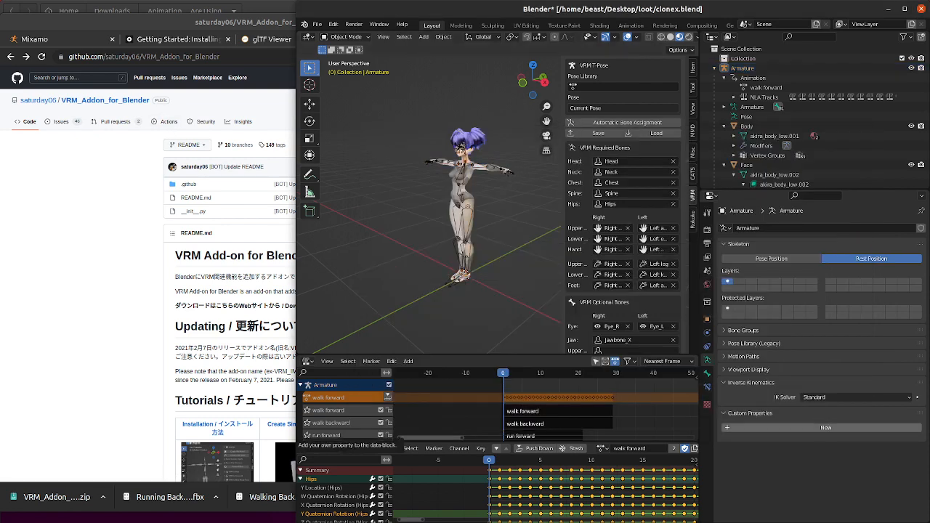
- Switch to the file manager, sort the Desktop by most recently modified, and open the animset_exports folder to check the exported files
key("super")
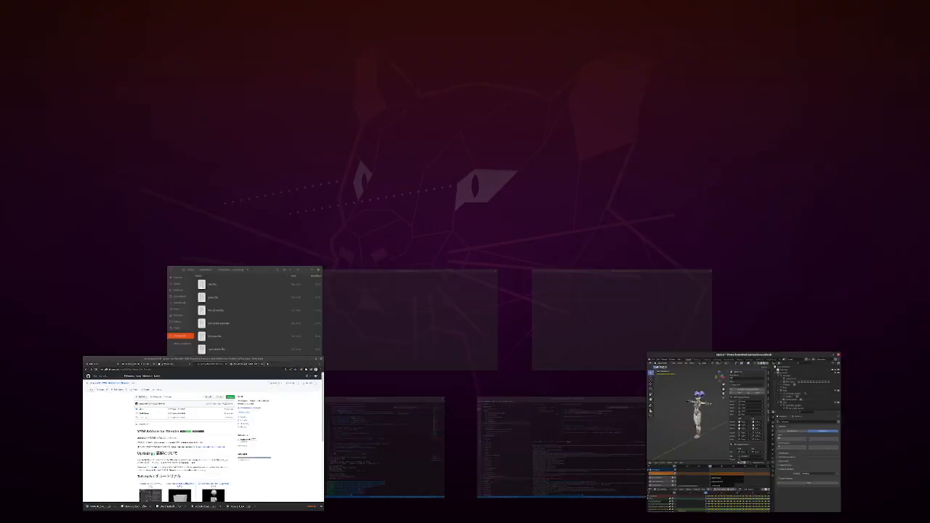
left_click(261, 314)
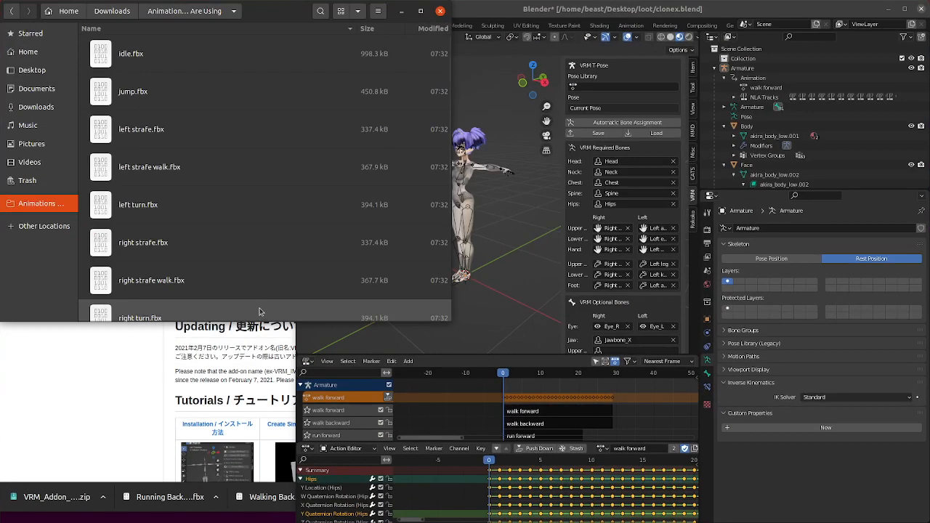
left_click(40, 75)
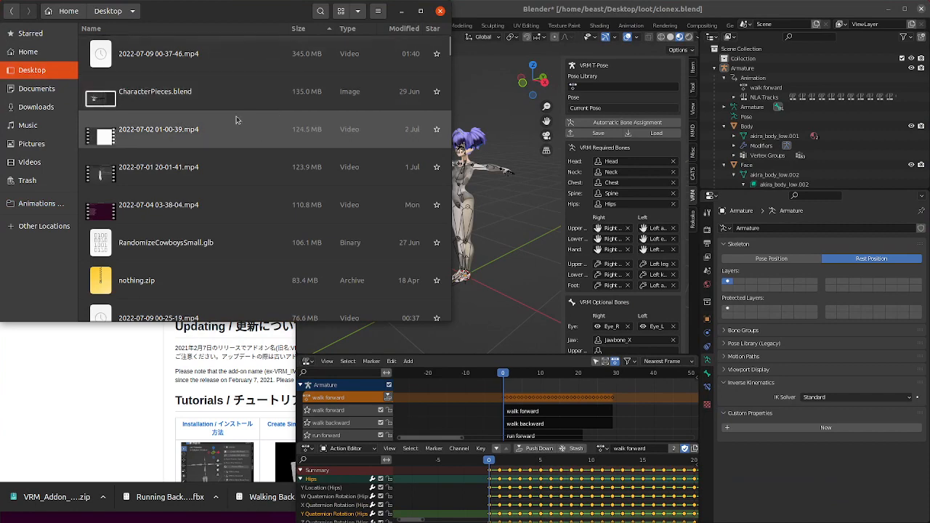
left_click(398, 29)
left_click(397, 29)
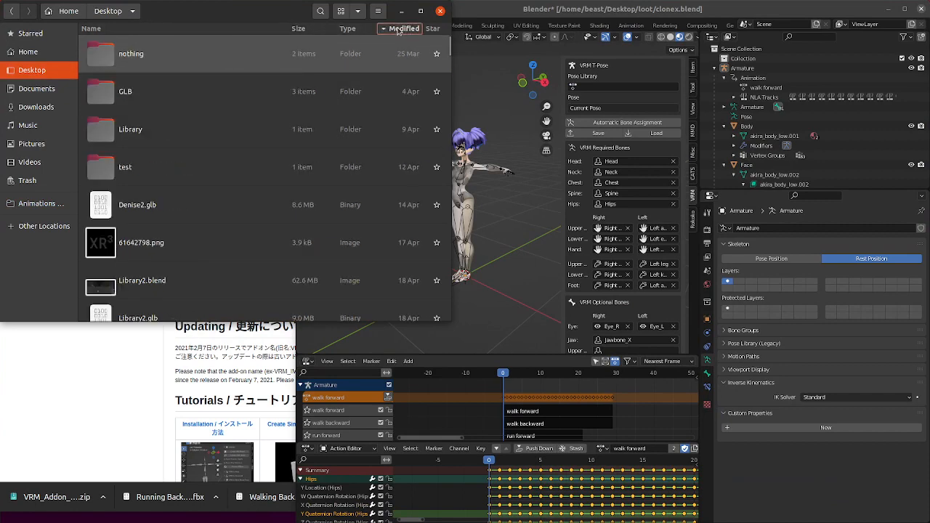
left_click(397, 29)
double_click(178, 95)
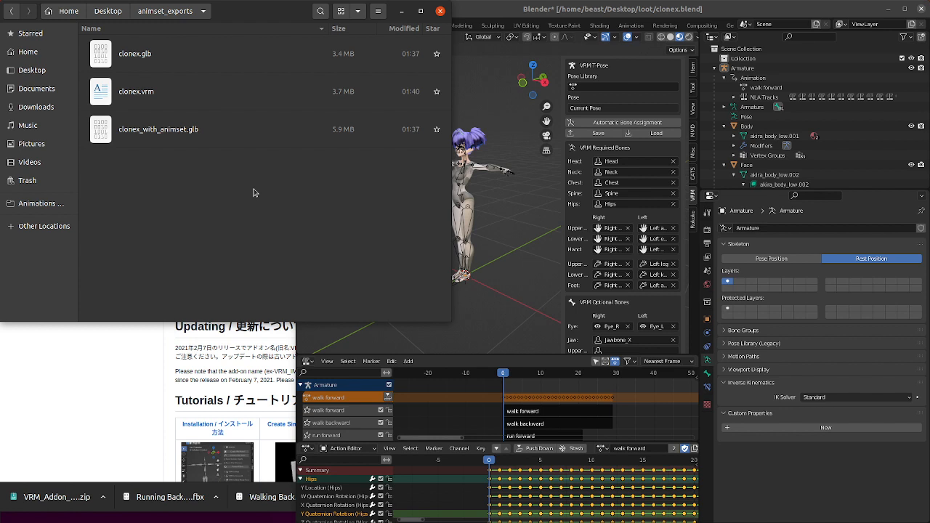
- Return to Blender and look through the available VRM T-Pose pose library actions without choosing one
left_click(560, 14)
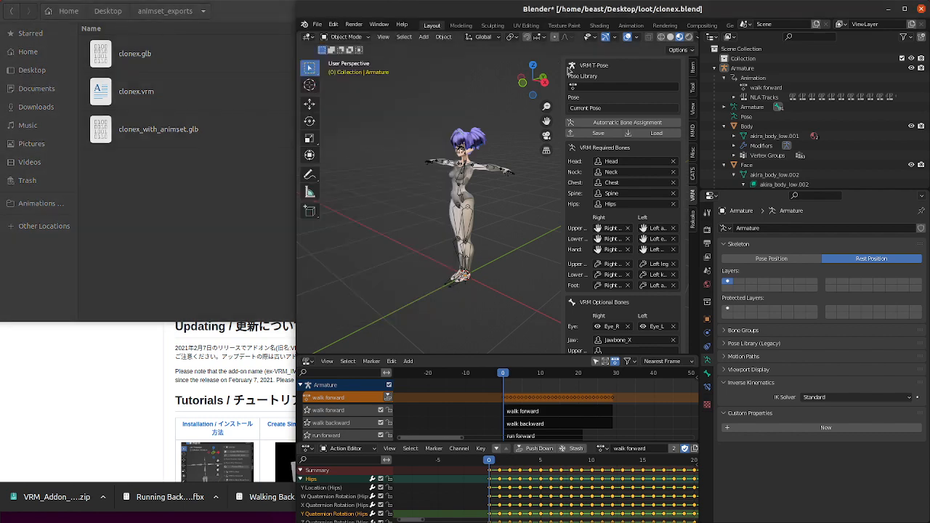
scroll(605, 84, "up", 5)
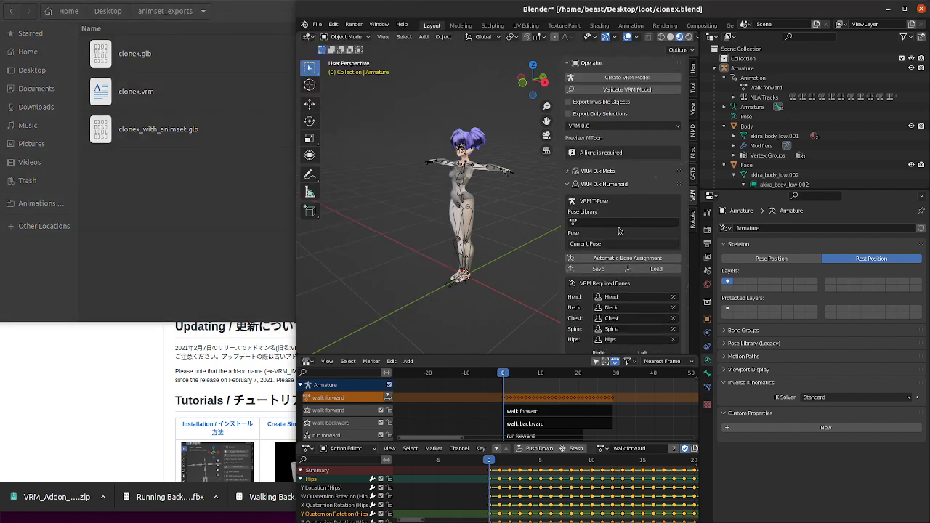
left_click(607, 223)
left_click(613, 211)
left_click(590, 223)
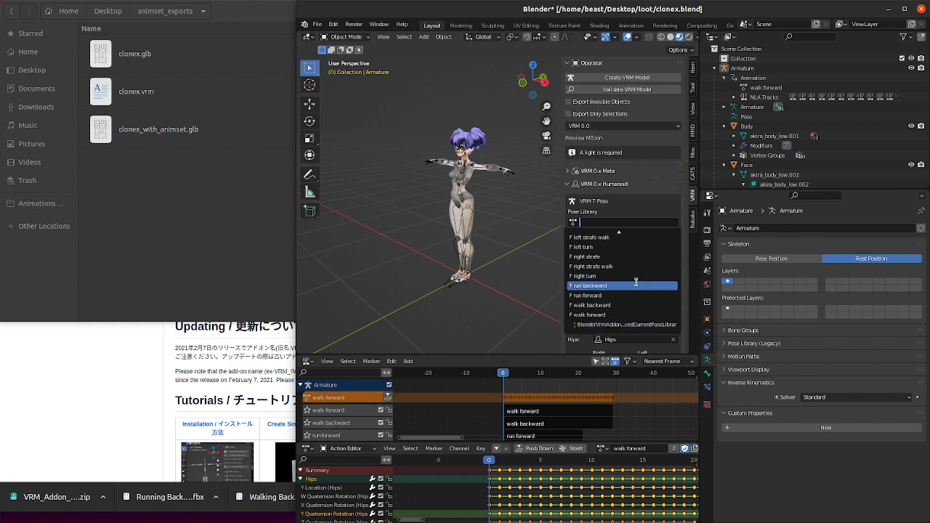
scroll(639, 280, "up", 3)
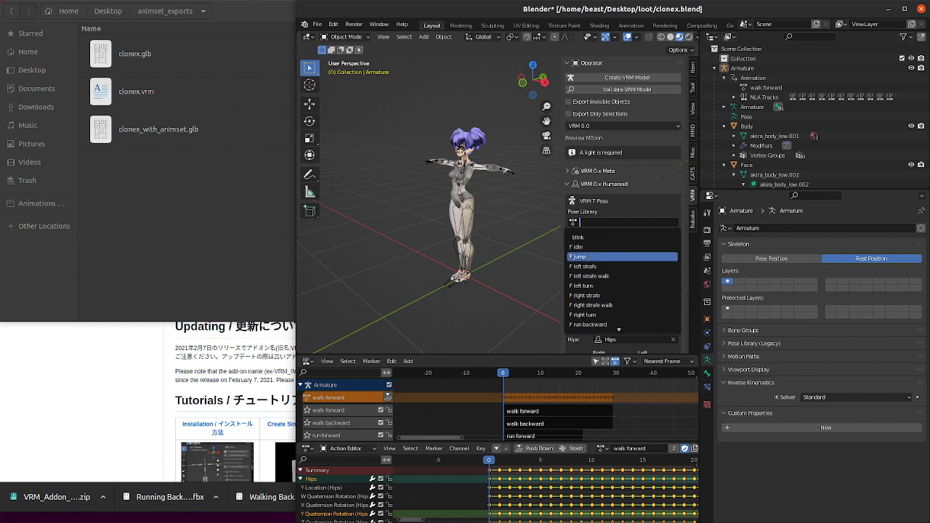
left_click(629, 200)
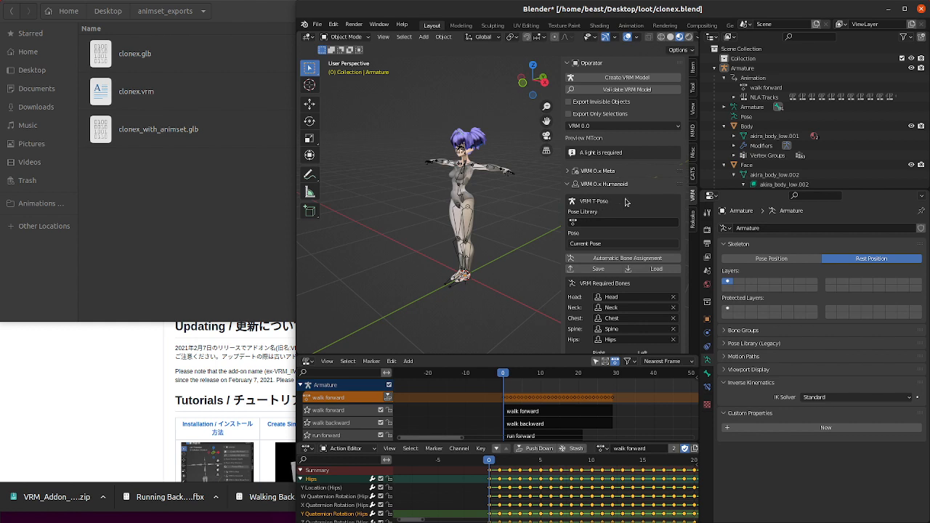
- Switch to the glTF Viewer in Chromium and load clonex_with_animset.glb from the Desktop's animset_exports folder
left_click(213, 232)
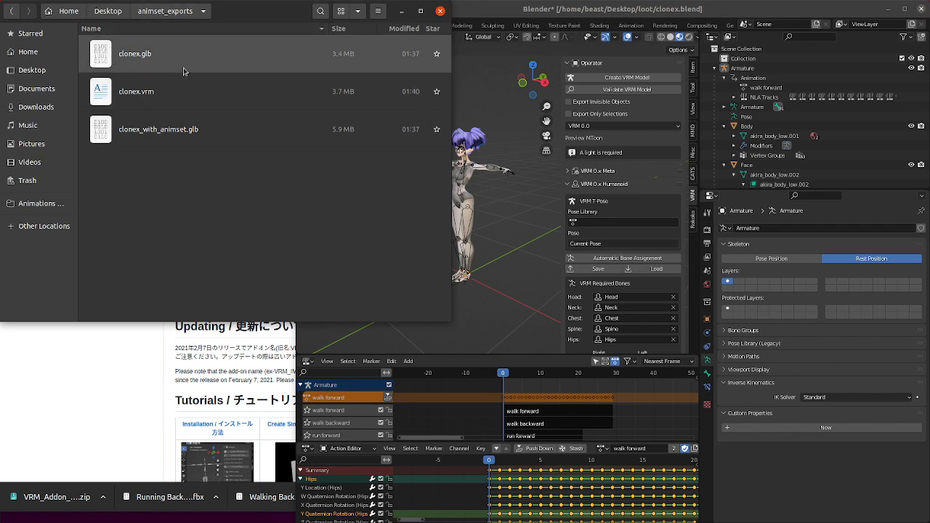
left_click(140, 392)
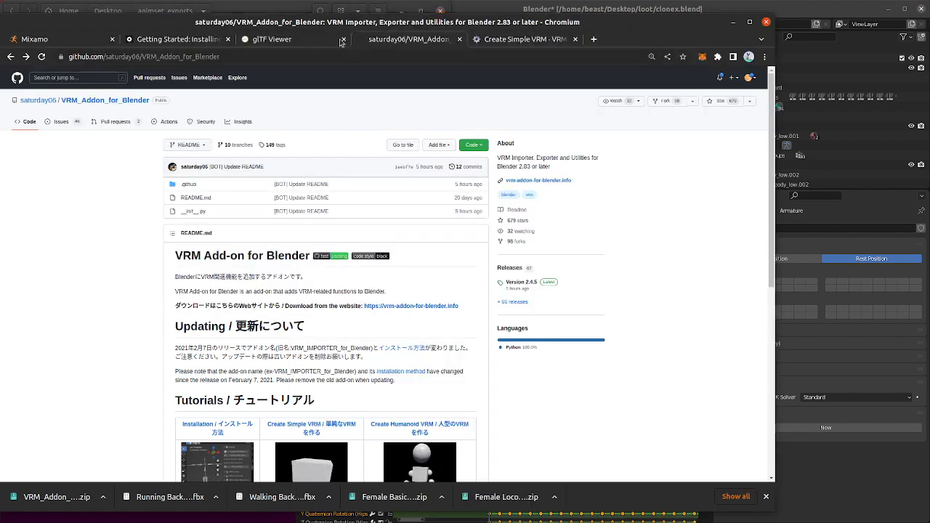
left_click(272, 38)
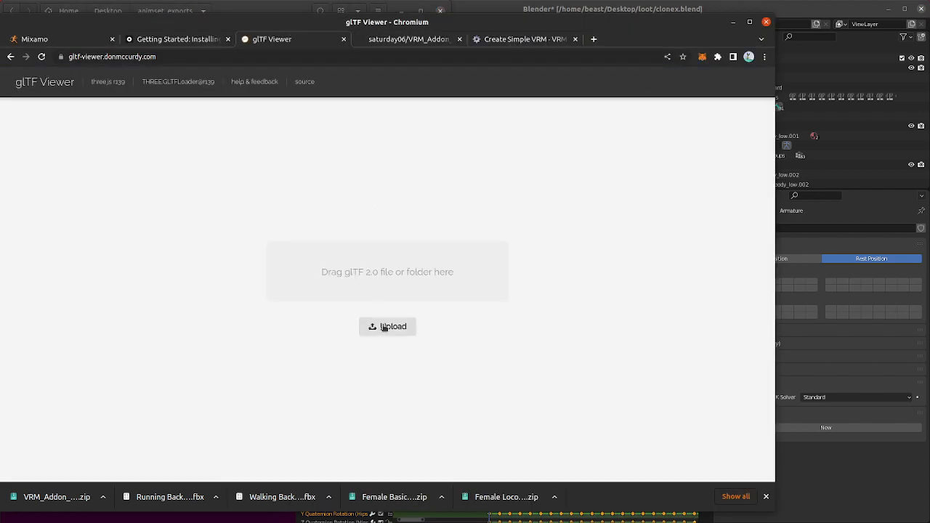
left_click(384, 327)
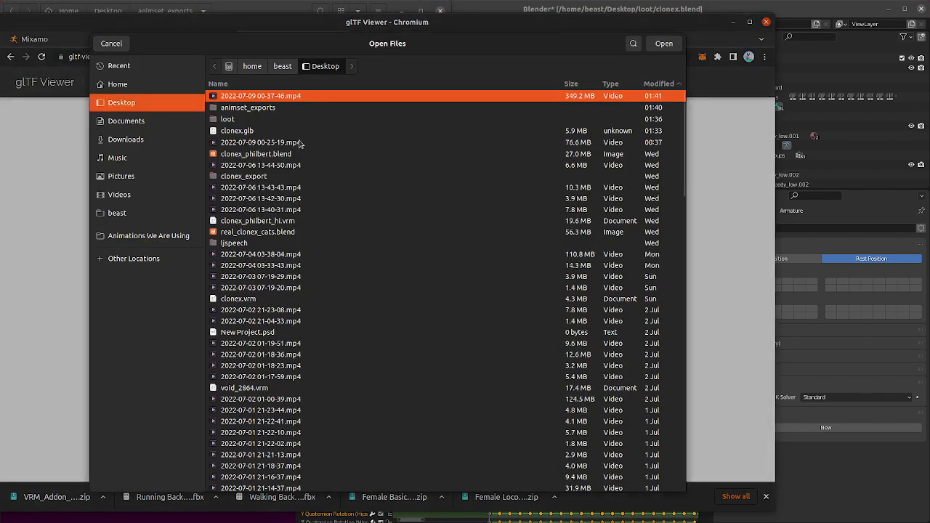
double_click(247, 109)
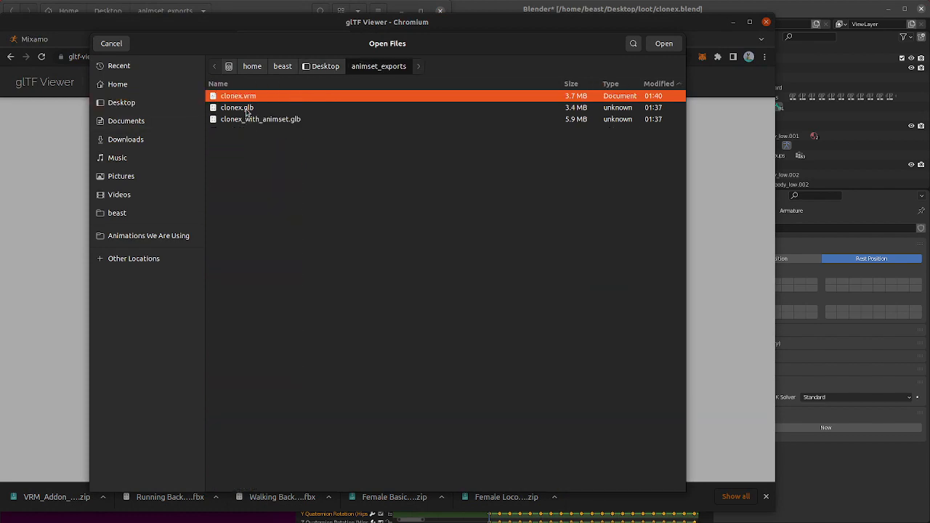
double_click(291, 120)
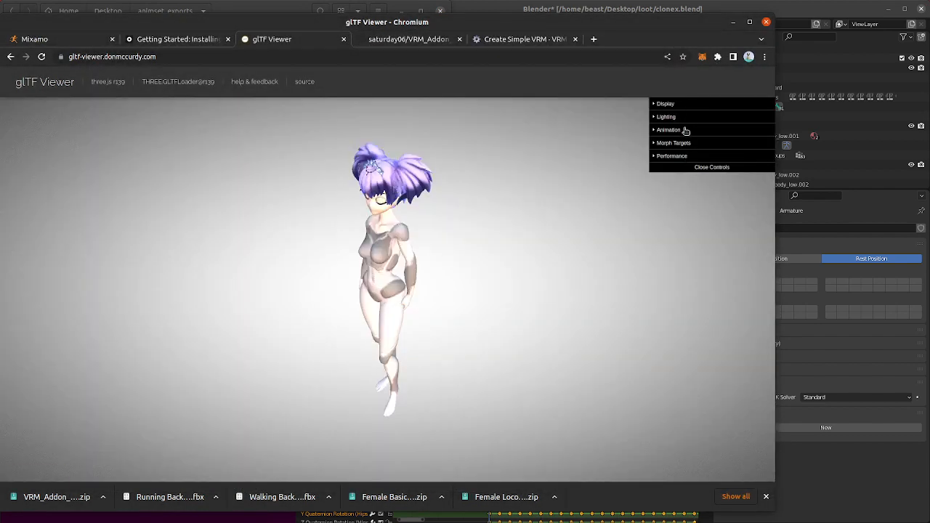
- Preview the blink animation combined with idle and jump in the glTF Viewer, ending with only blink enabled
left_click(684, 129)
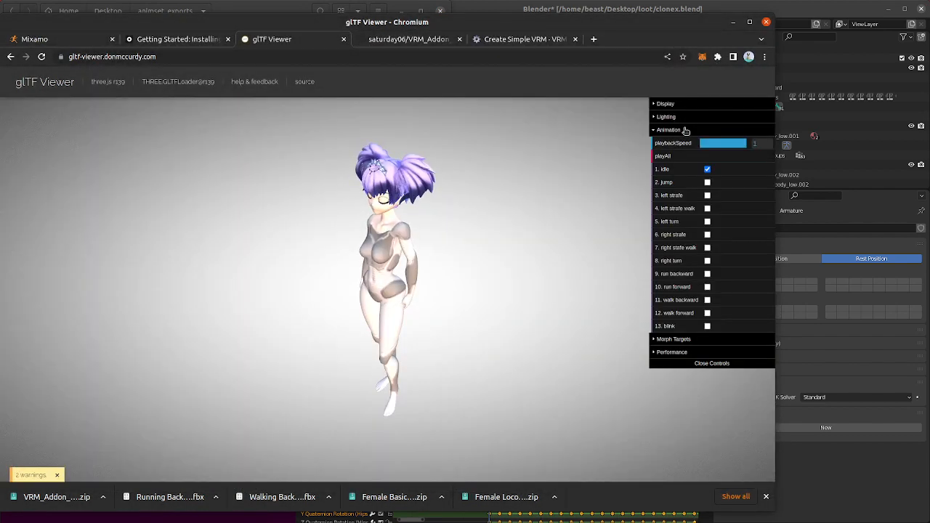
left_click(690, 327)
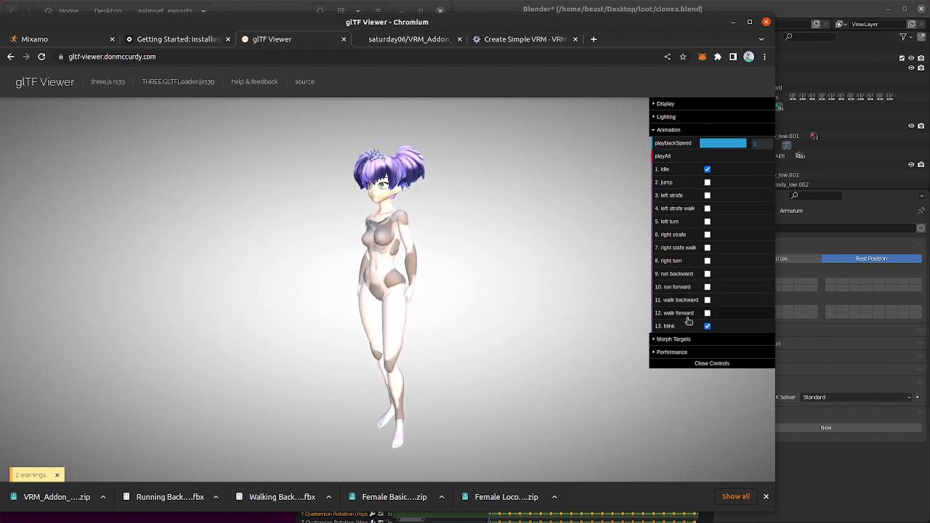
left_click(683, 183)
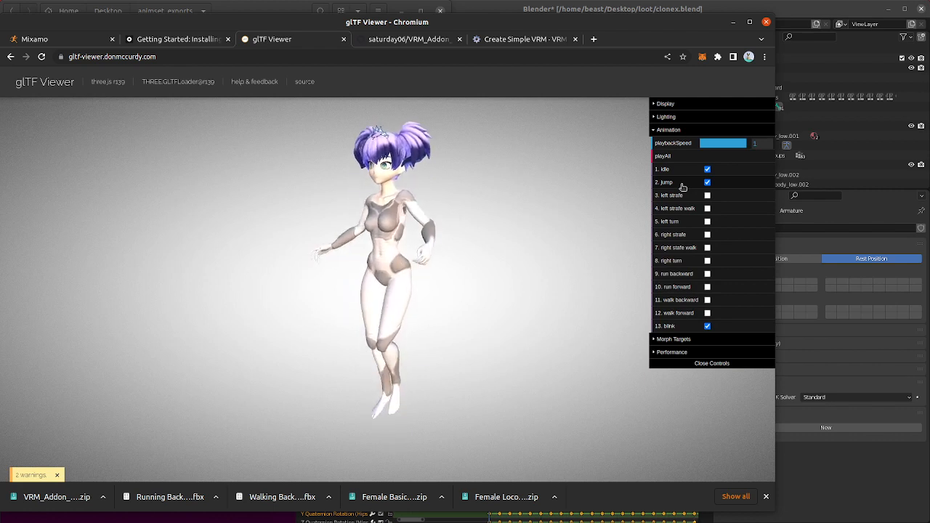
left_click(676, 329)
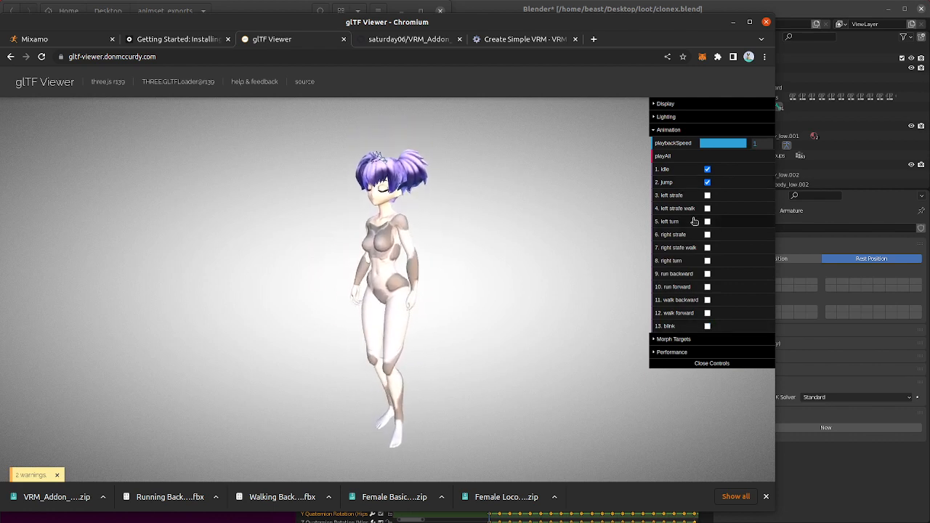
left_click(675, 170)
left_click(693, 324)
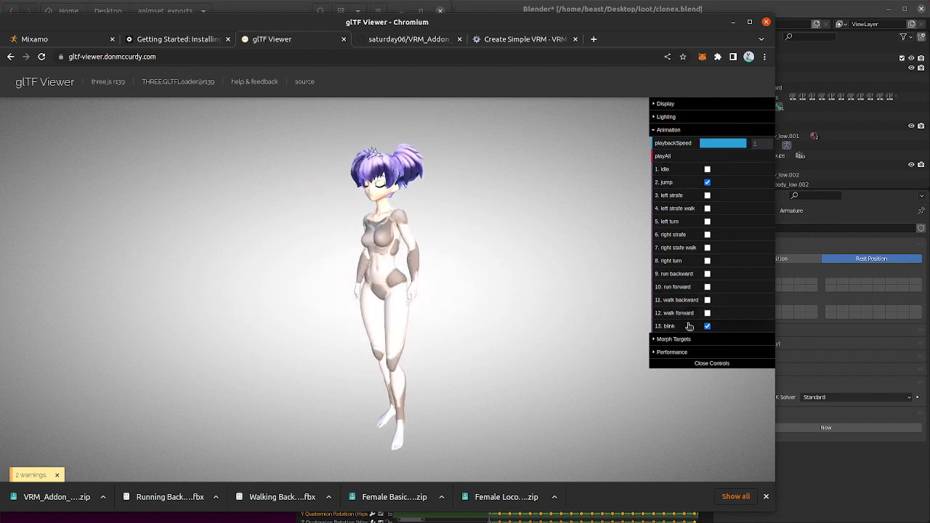
left_click(678, 184)
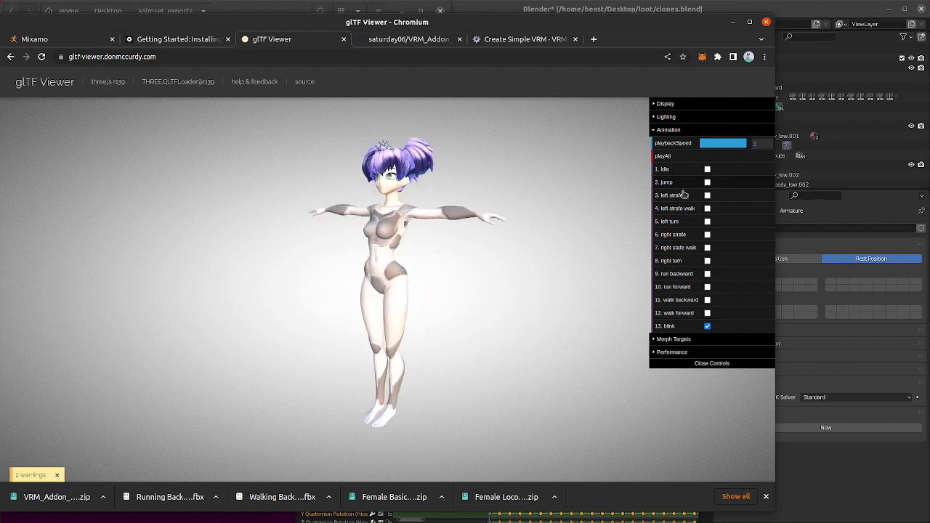
- Preview the jump and right turn animations in the glTF Viewer, ending with all animations disabled
left_click(682, 261)
left_click(682, 261)
left_click(682, 185)
left_click(686, 262)
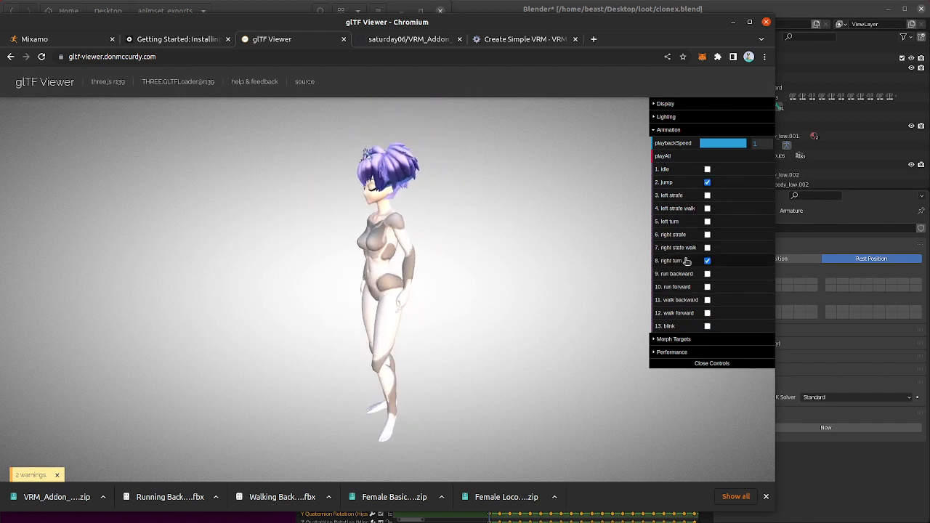
left_click(687, 262)
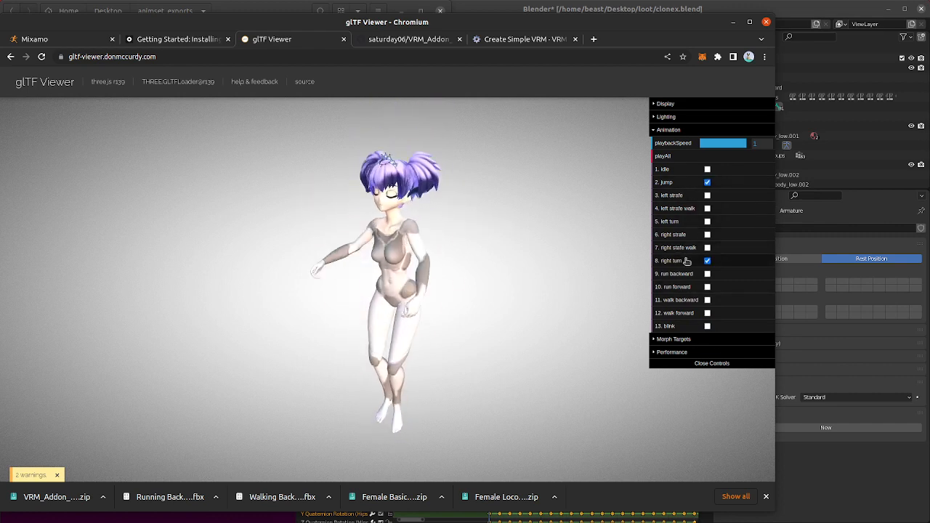
left_click(683, 188)
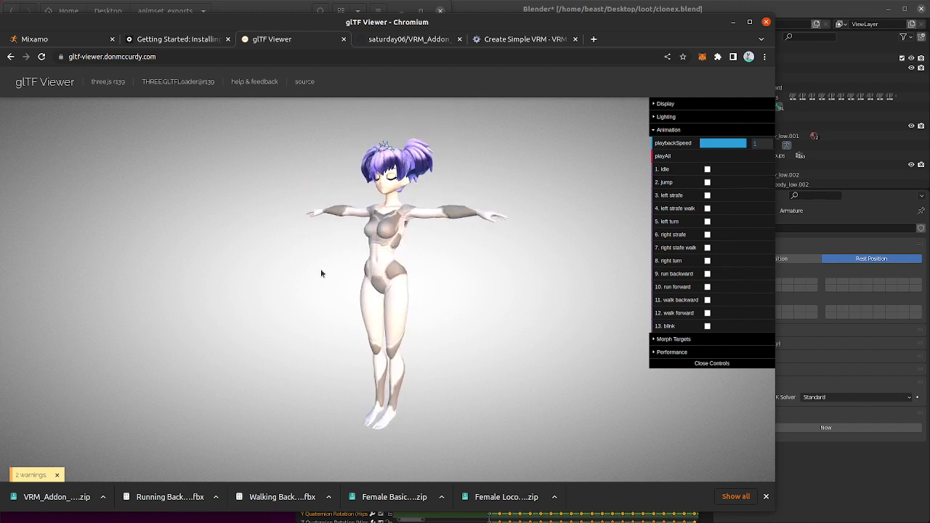
- Inspect the model's morph target, performance, lighting and display settings, and show its skeleton
left_click(658, 339)
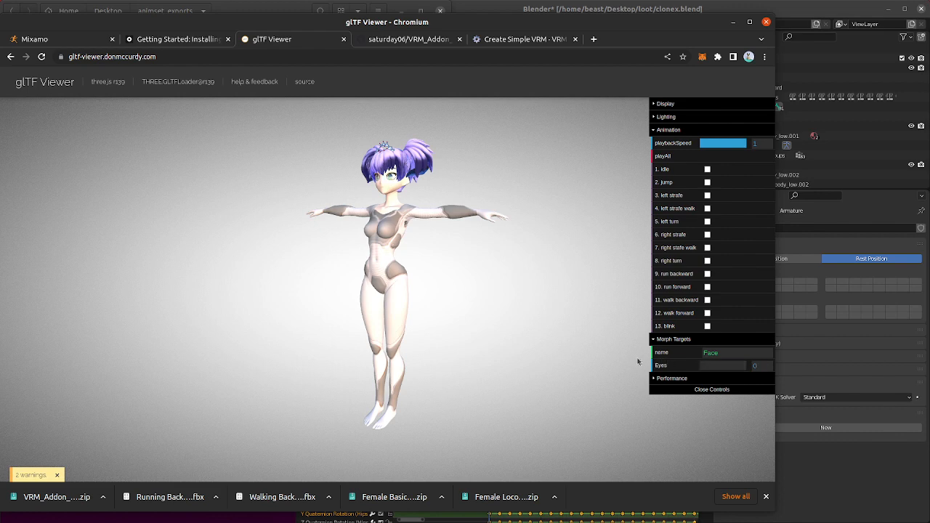
left_click(663, 379)
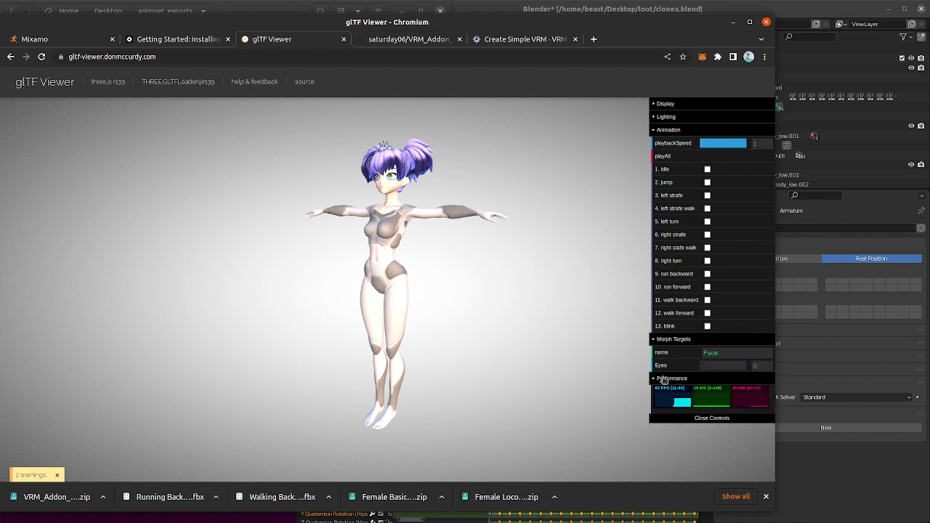
left_click(663, 379)
left_click(680, 118)
left_click(674, 106)
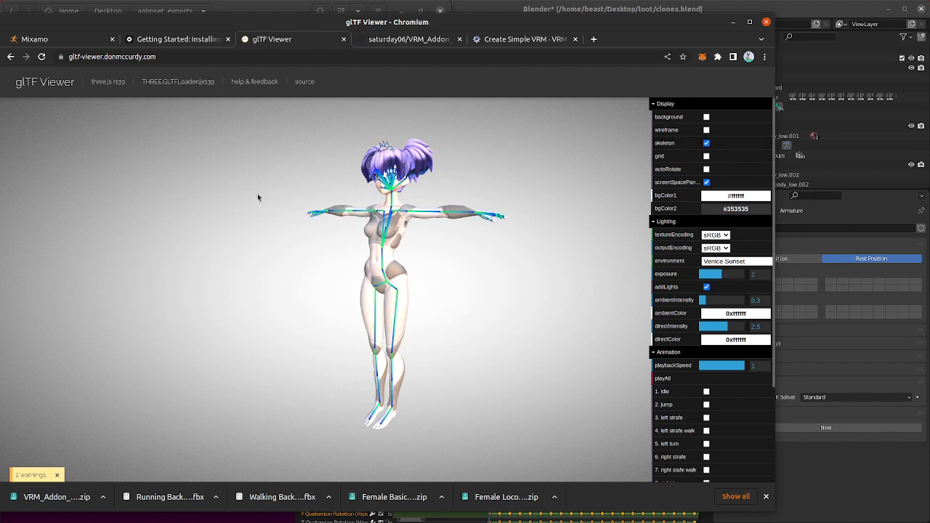
- Reload the glTF Viewer, load clonex.glb from the animset_exports folder, and check the Face's Eyes morph target
key("ctrl+r")
left_click(384, 324)
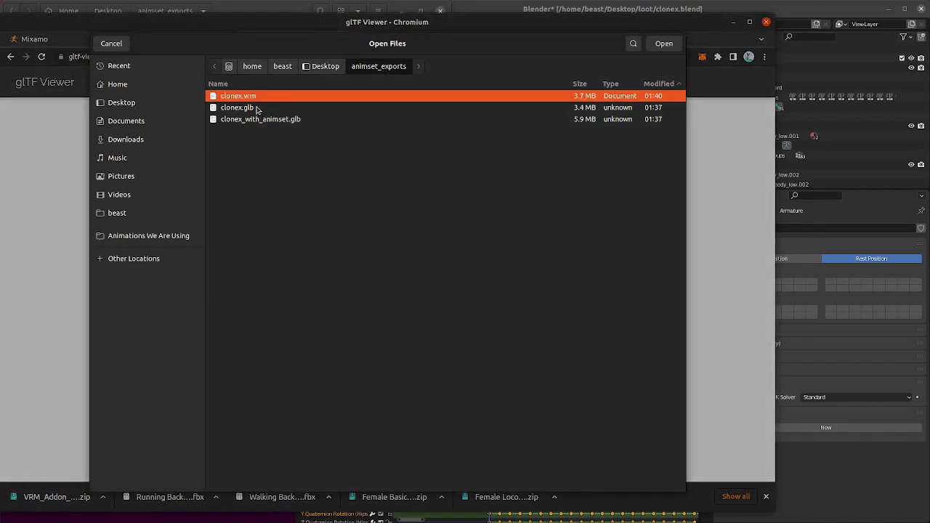
double_click(255, 107)
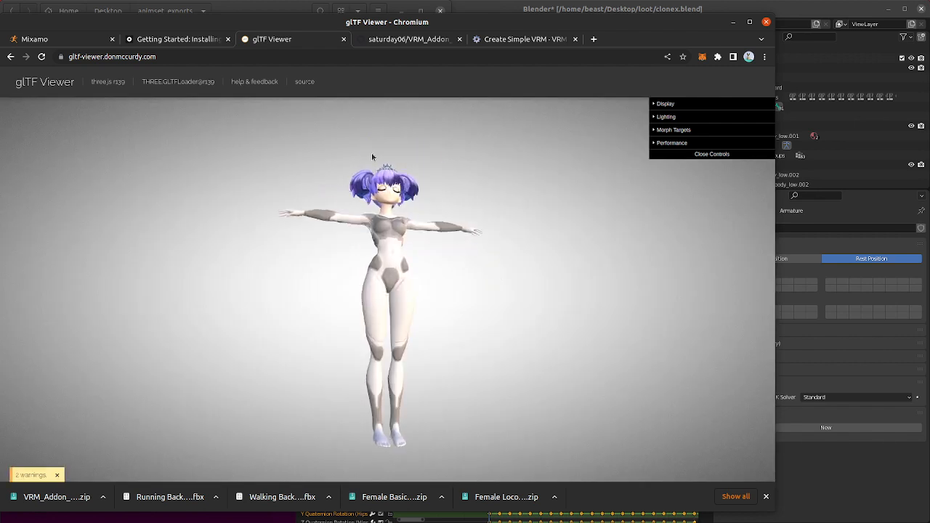
left_click(679, 131)
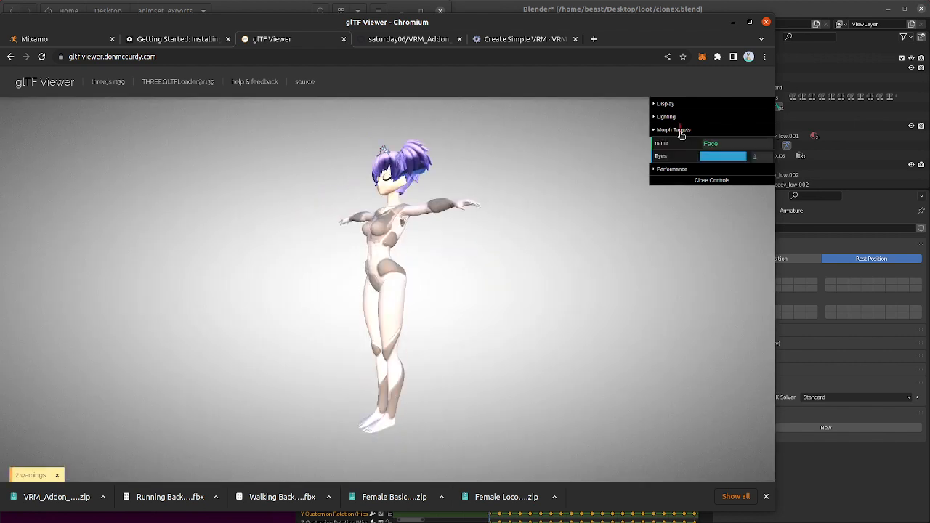
left_click(679, 130)
left_click(679, 132)
- Switch to Blender, select the Face mesh to check its Eyes shape key, and hide the viewport overlays
left_click(774, 13)
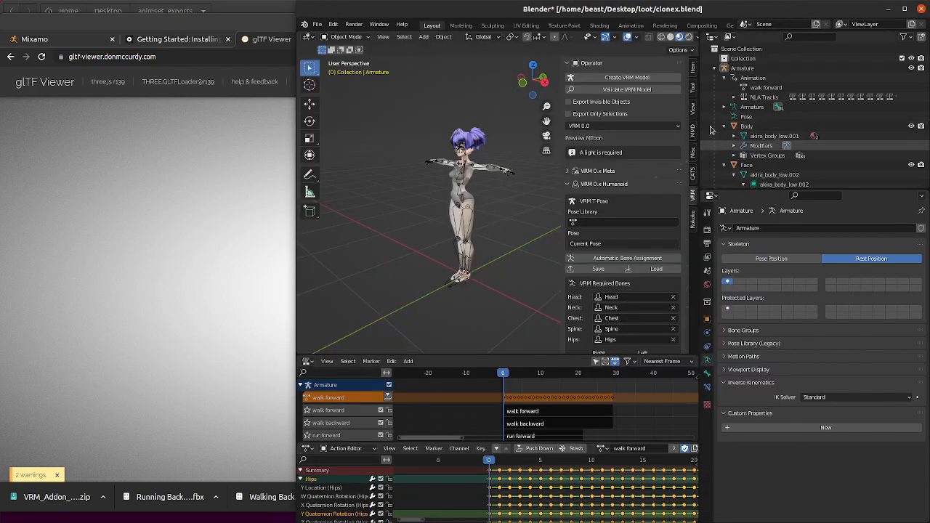
left_click(743, 67)
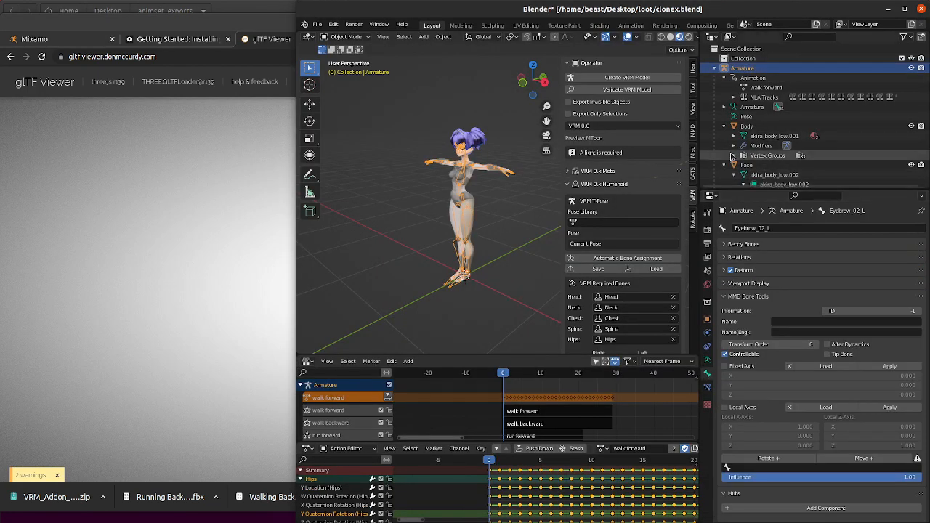
left_click(754, 167)
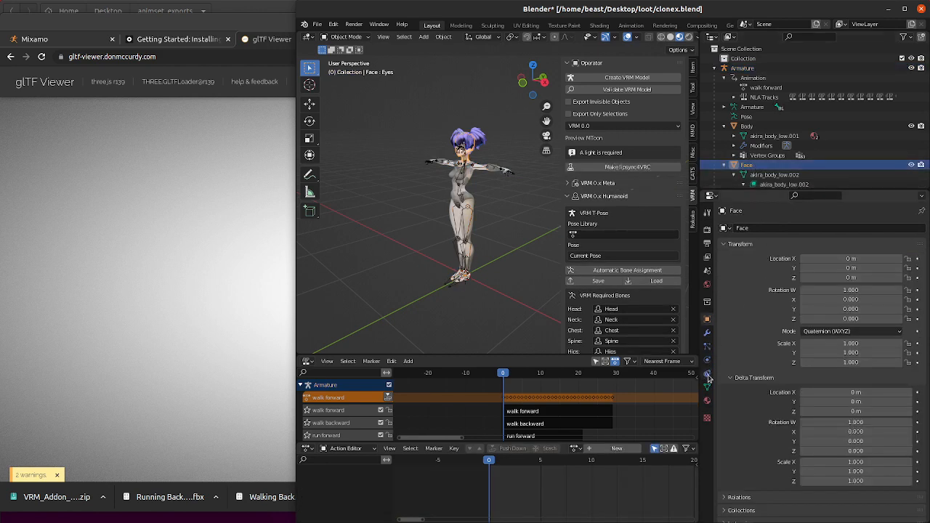
left_click(708, 386)
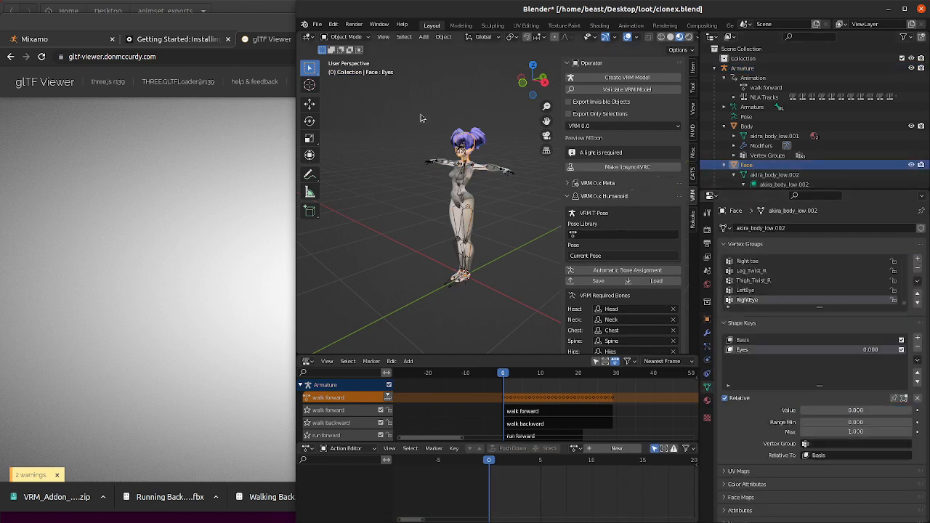
scroll(478, 100, "up", 5)
left_click(639, 40)
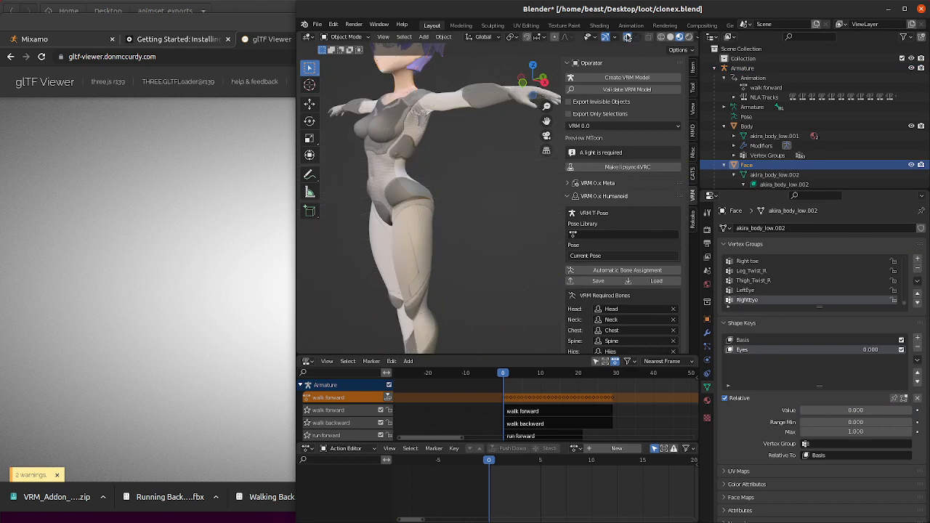
scroll(440, 148, "down", 4)
- Export the avatar again as glTF Binary, overwriting clonex.glb in the animset_exports folder
left_click(317, 24)
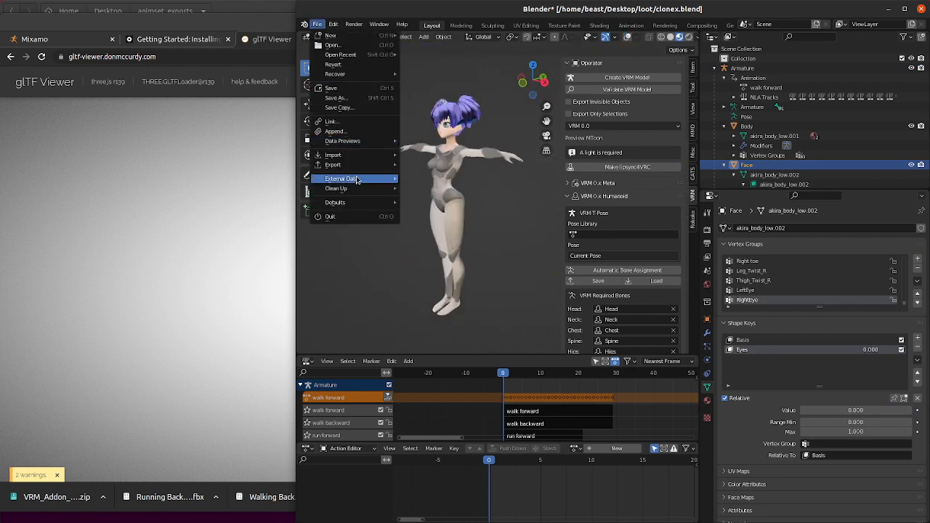
mouse_move(341, 165)
left_click(467, 260)
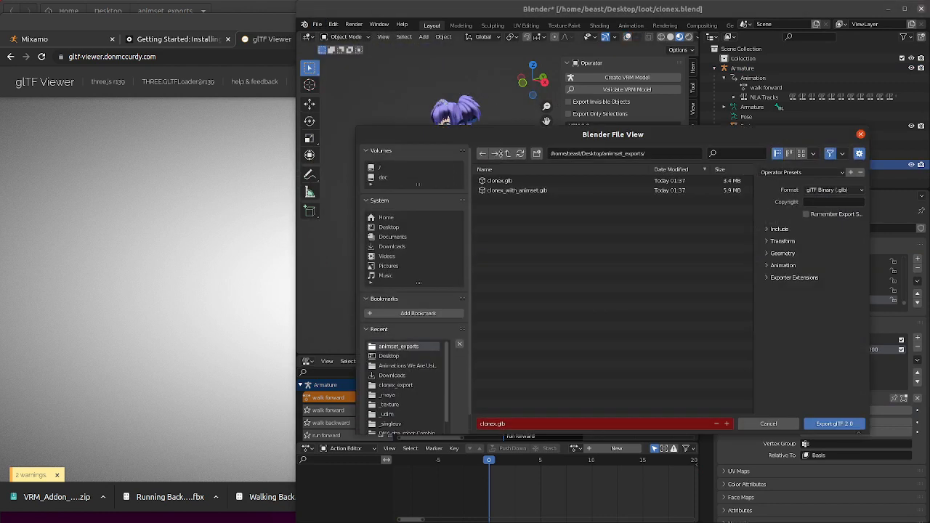
double_click(508, 181)
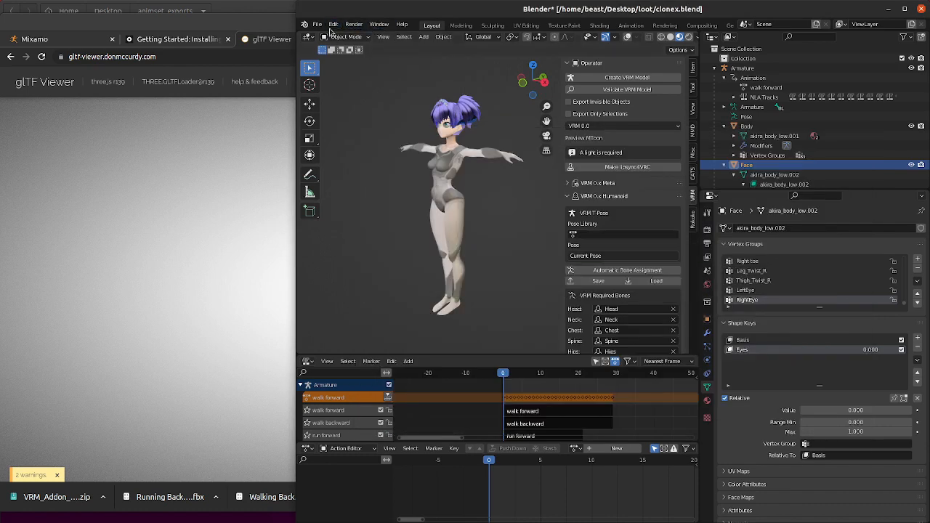
- Export the avatar again as VRM, overwriting clonex.vrm in the animset_exports folder
left_click(319, 25)
mouse_move(342, 165)
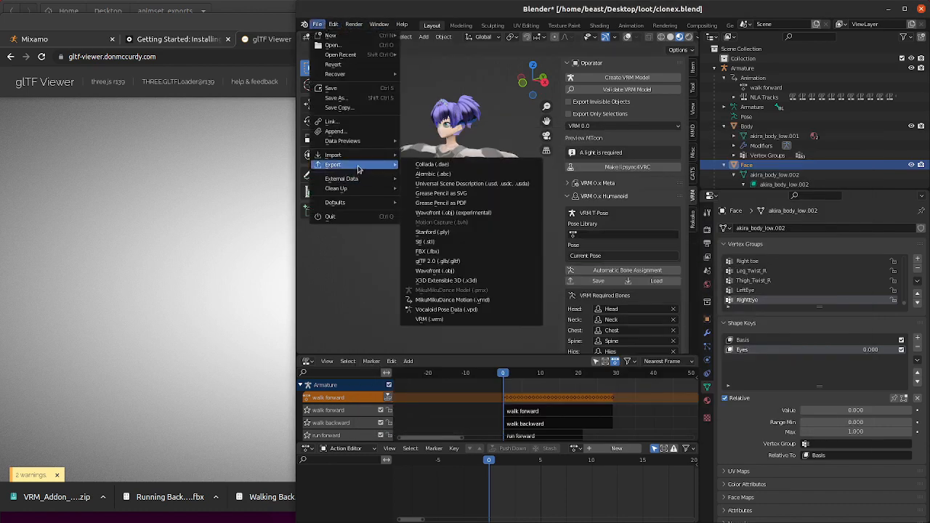
left_click(471, 314)
left_click(836, 424)
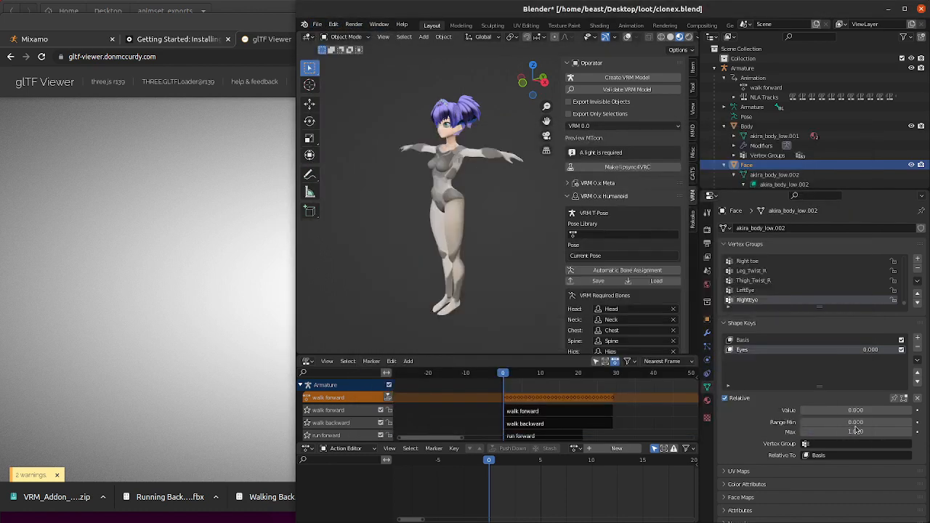
- Switch to the glTF Viewer in Chromium, reload it, load the re-exported clonex.glb, and inspect the avatar's eyes
left_click(211, 146)
key("ctrl+r")
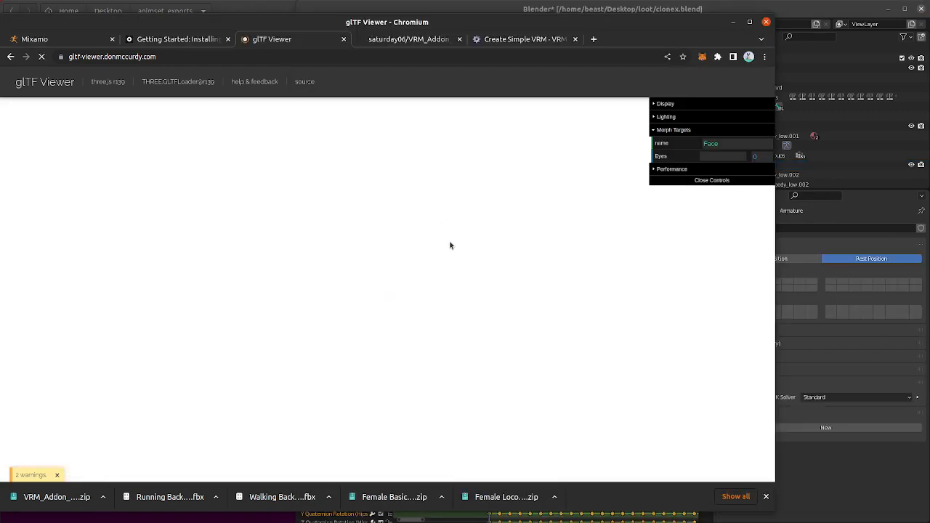
left_click(389, 327)
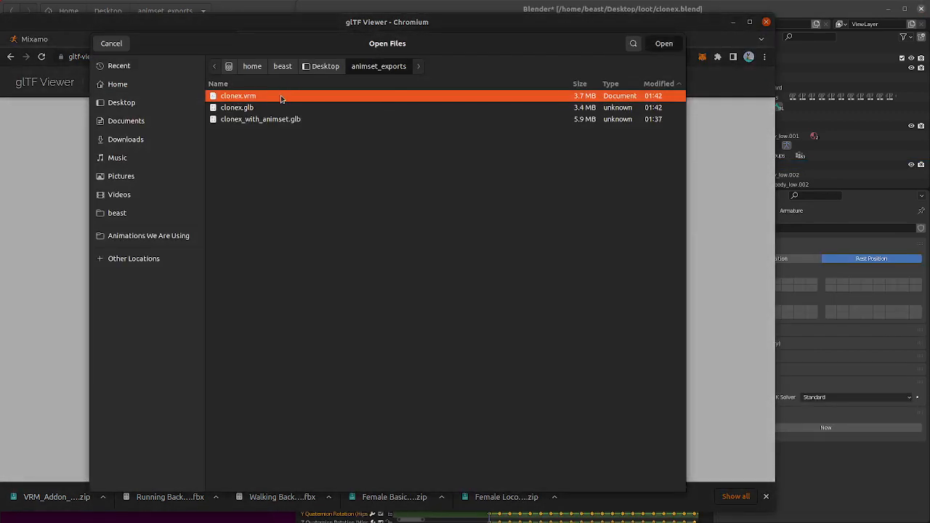
double_click(281, 99)
left_click(472, 116)
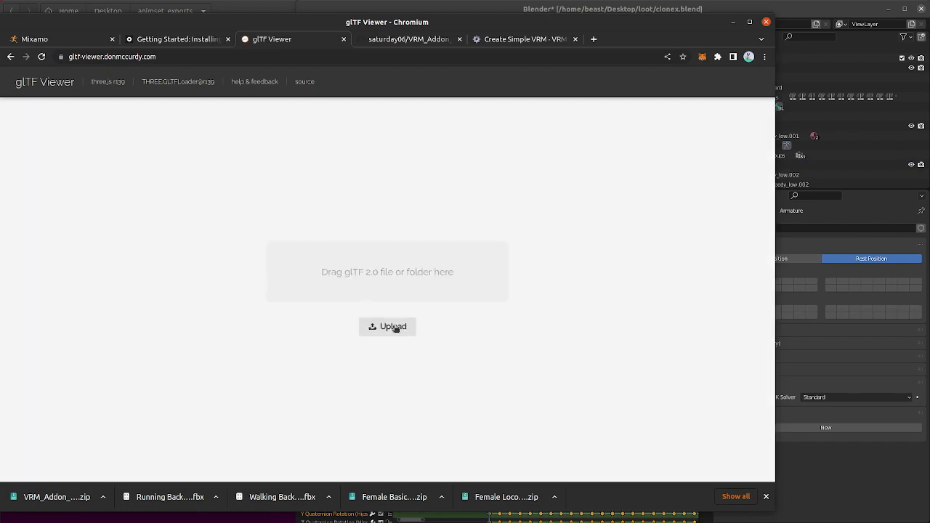
left_click(394, 326)
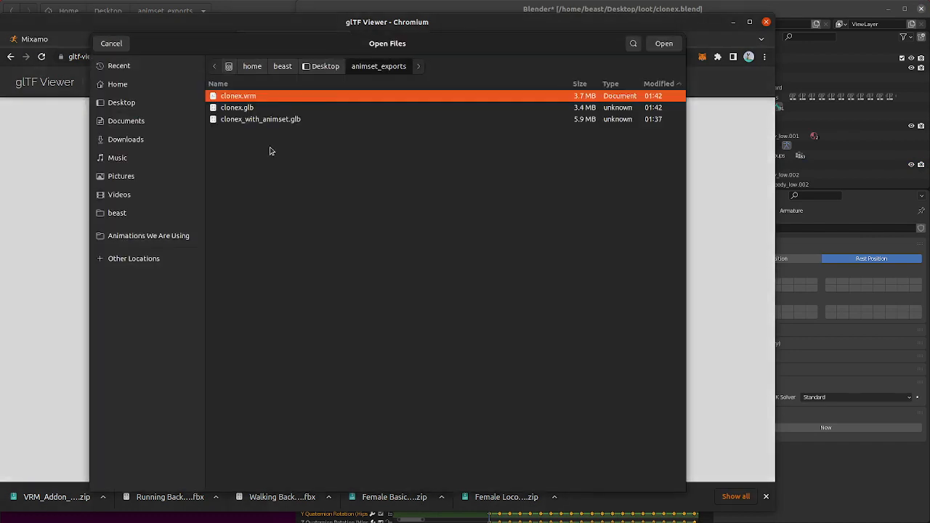
double_click(247, 108)
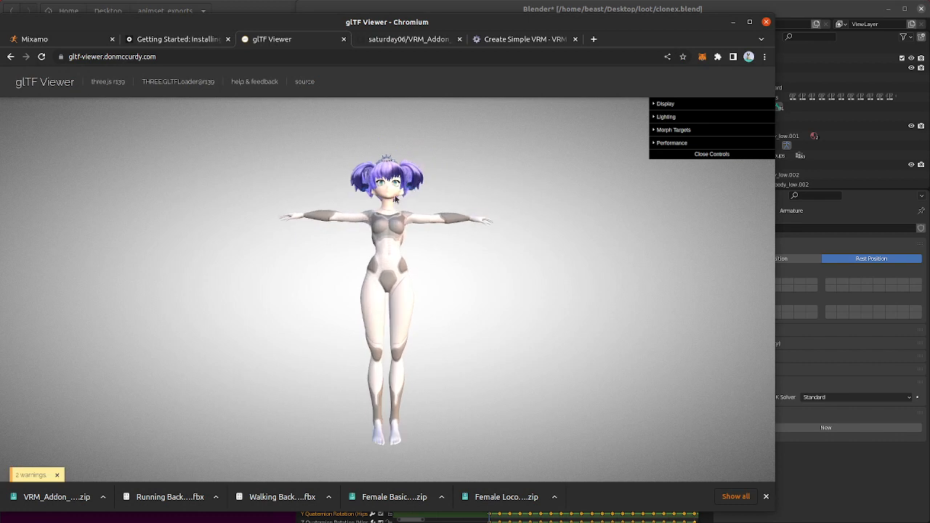
left_click_drag(345, 242, 389, 211)
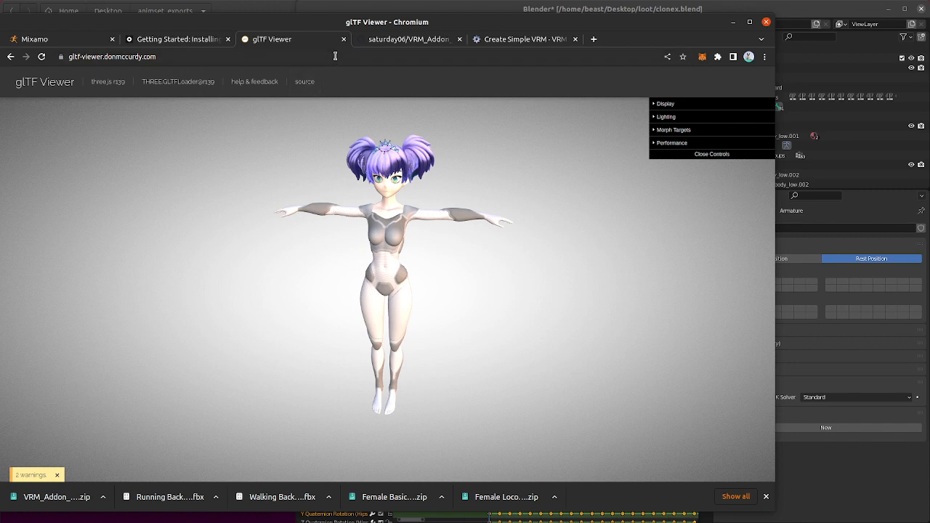
- Open the VRM Viewer site at vrm-viewer-48655.web.app in a new browser tab
key("ctrl+t")
type("vrm")
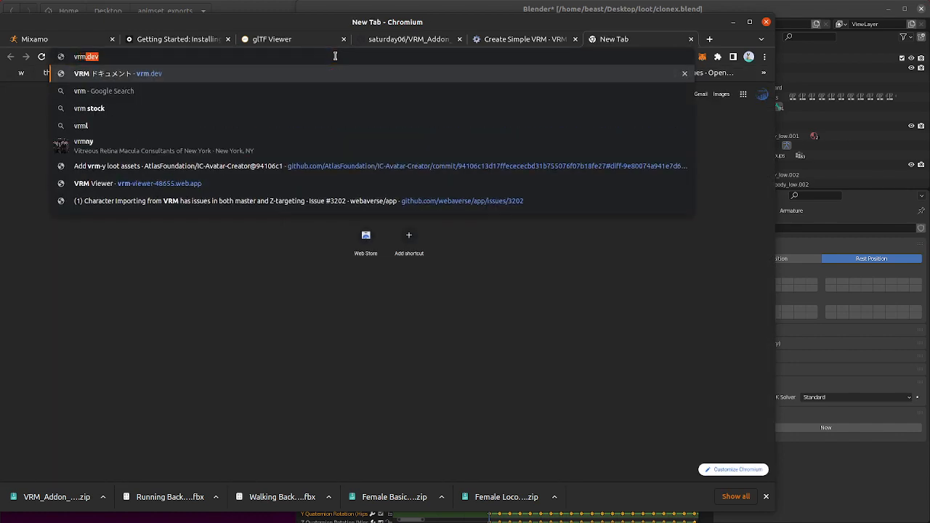
key("Down")
key("Down")
key("Down")
key("Down")
key("Down")
key("Down")
key("Return")
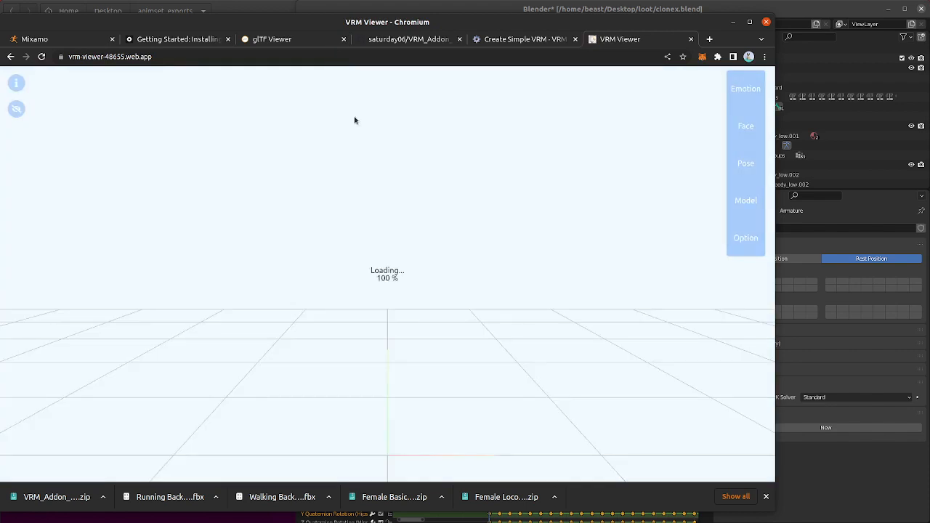
- Load clonex.vrm from the animset_exports folder into the VRM Viewer and look around the avatar
left_click(741, 238)
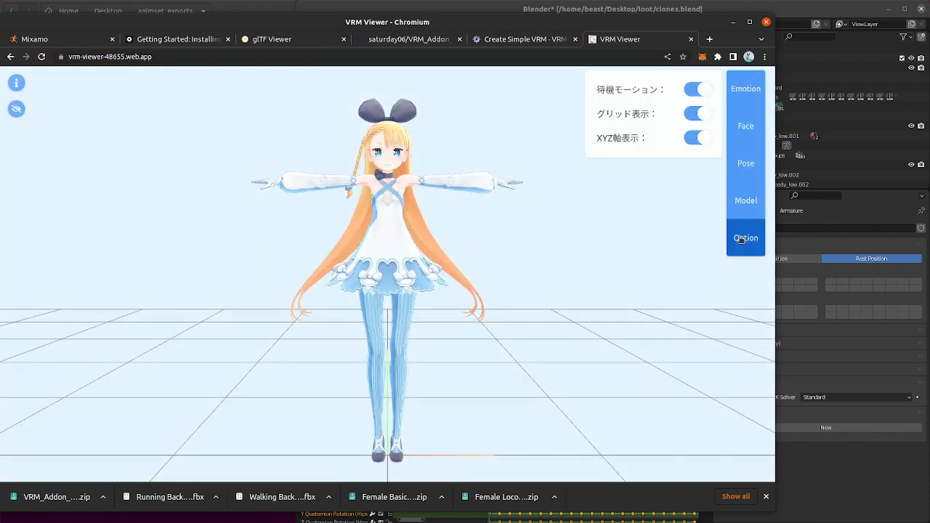
left_click(748, 207)
left_click(646, 91)
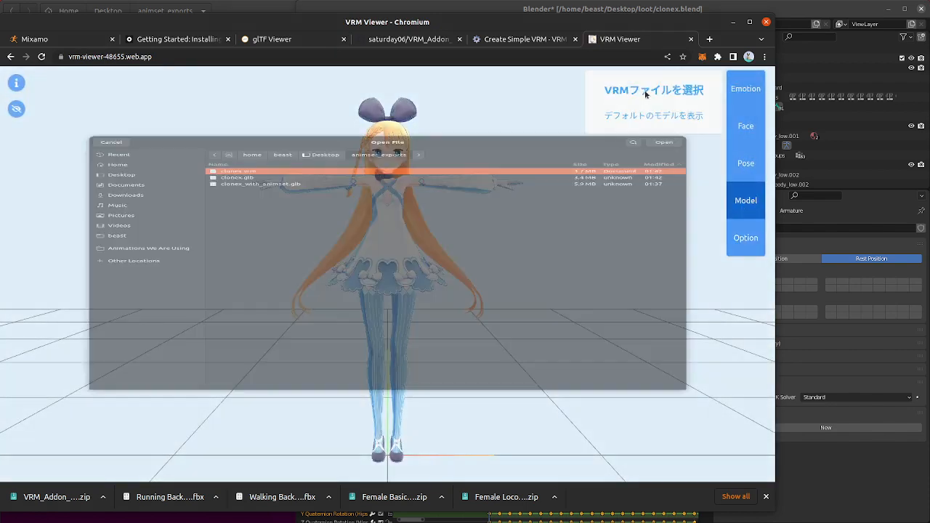
left_click(265, 122)
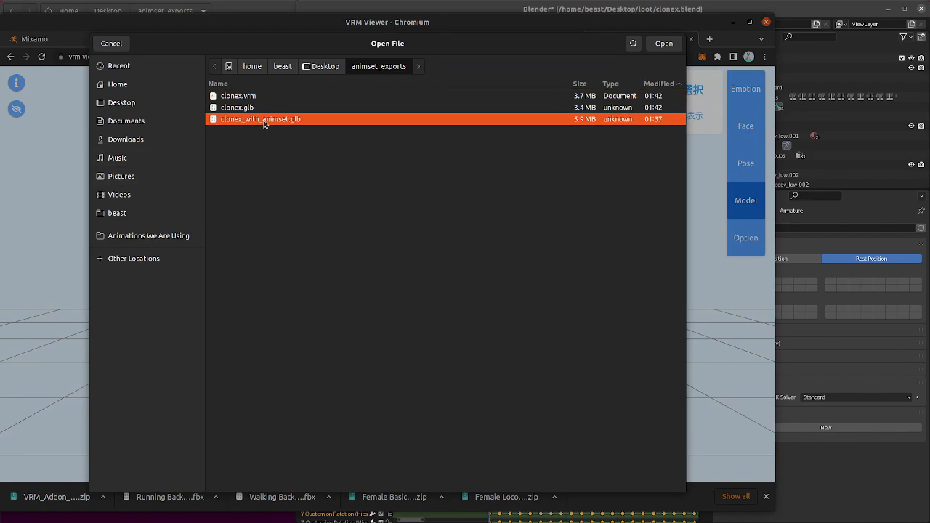
double_click(255, 99)
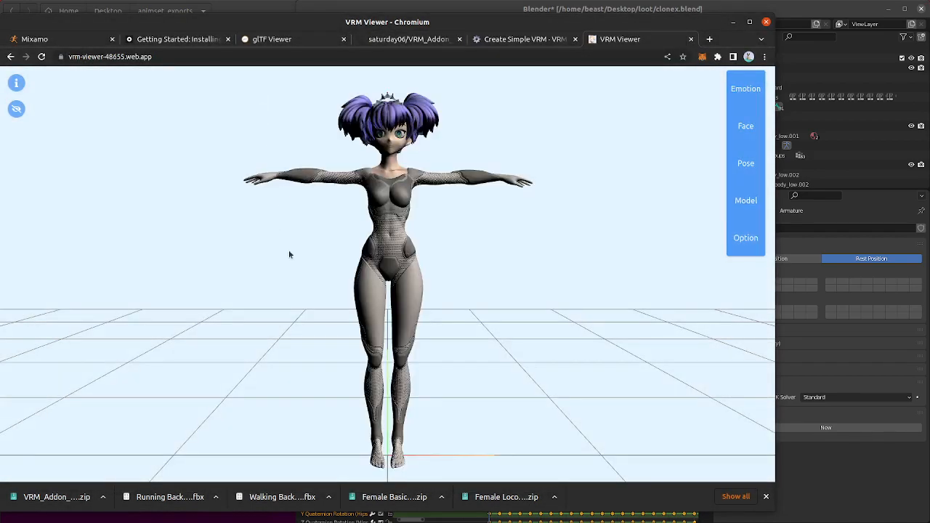
left_click_drag(454, 255, 281, 259)
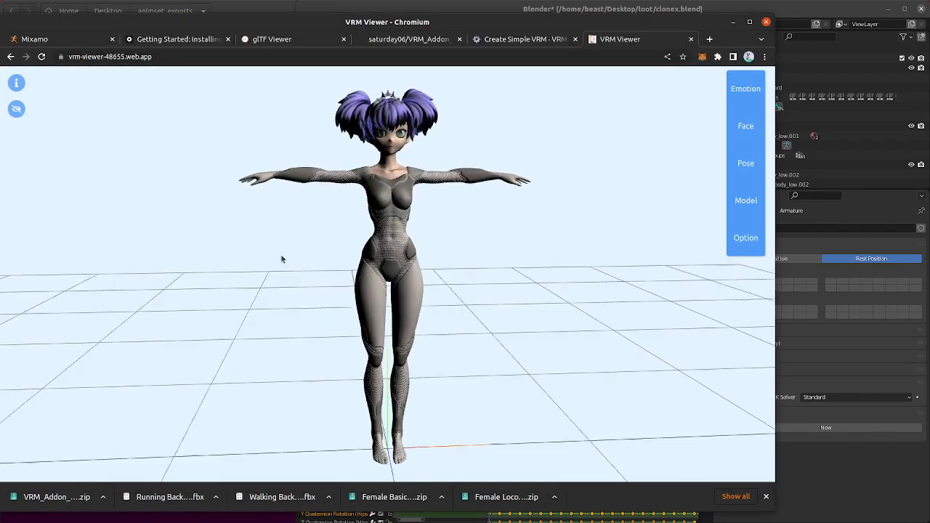
- Preview the Aスタンス, モデル立ち and ダブルピース poses on the avatar, and select the VRM Viewer's web address
left_click(752, 175)
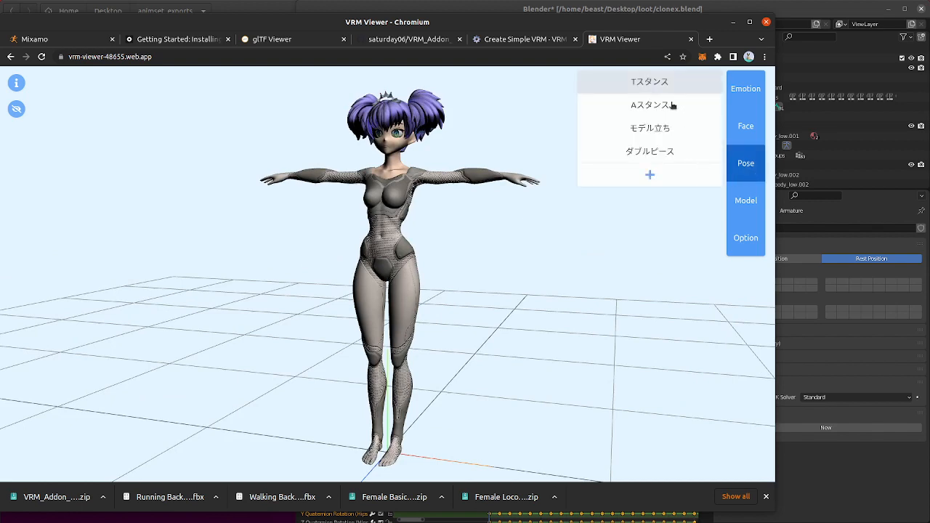
left_click(673, 105)
left_click(674, 127)
left_click_drag(625, 280, 575, 284)
left_click(663, 151)
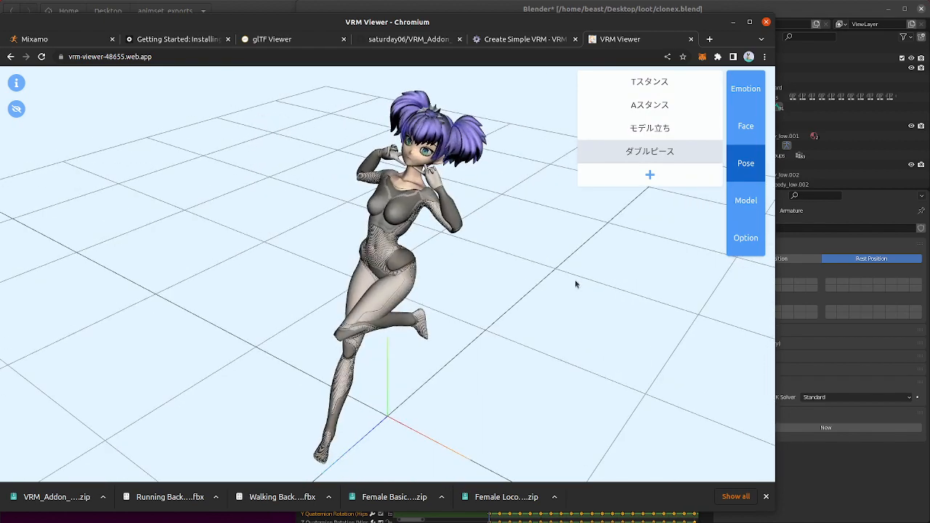
left_click(346, 57)
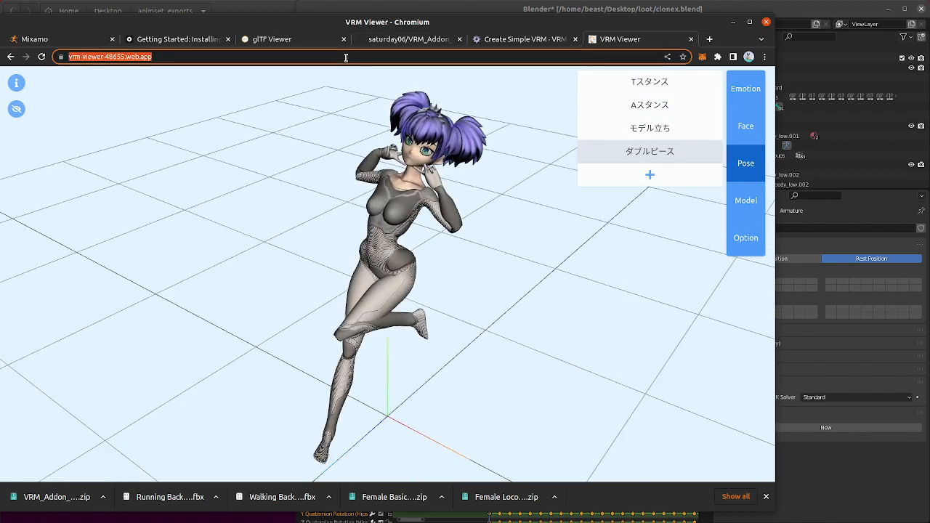
- Open the Webaverse app at app.webaverse.com in place of the VRM Viewer page
type("weba")
key("BackSpace")
key("BackSpace")
key("BackSpace")
key("BackSpace")
key("BackSpace")
type("app")
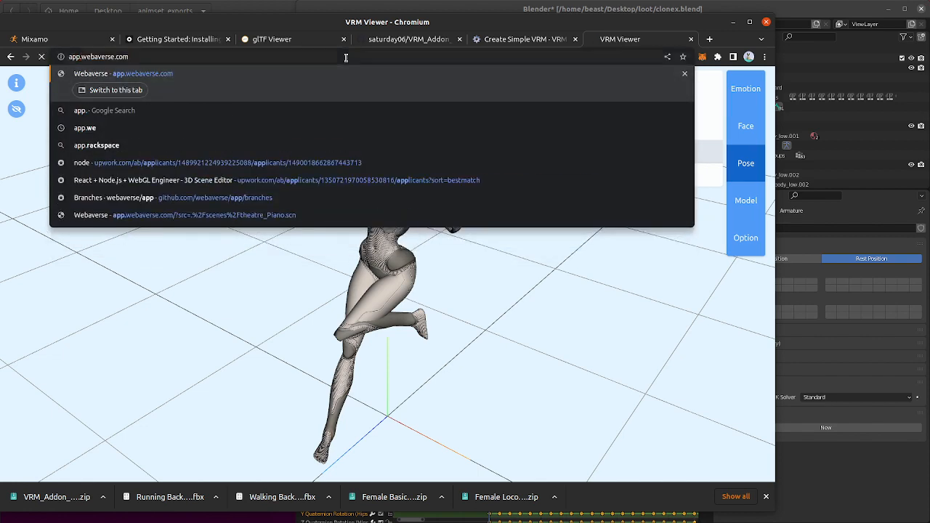
key("Return")
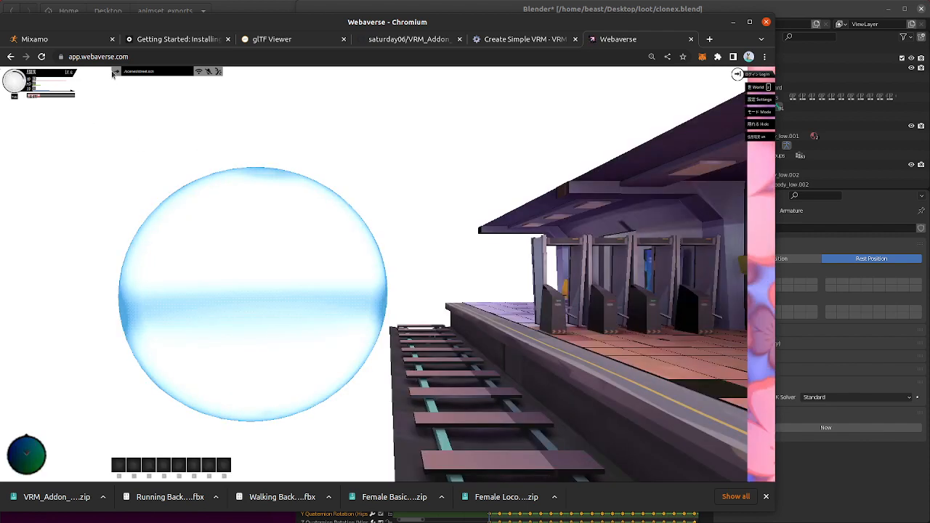
- Load the ./scenes/shadows.scn scene in Webaverse and enter the world
left_click(114, 72)
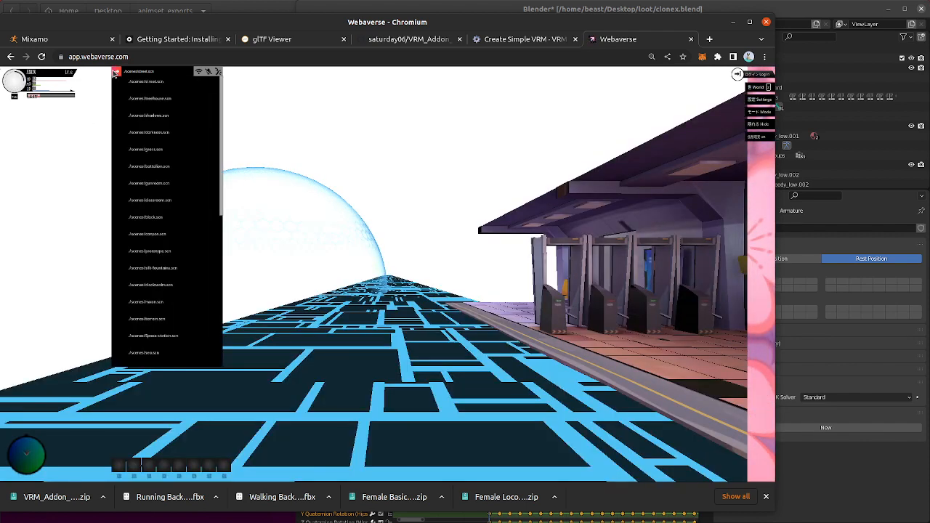
left_click(174, 116)
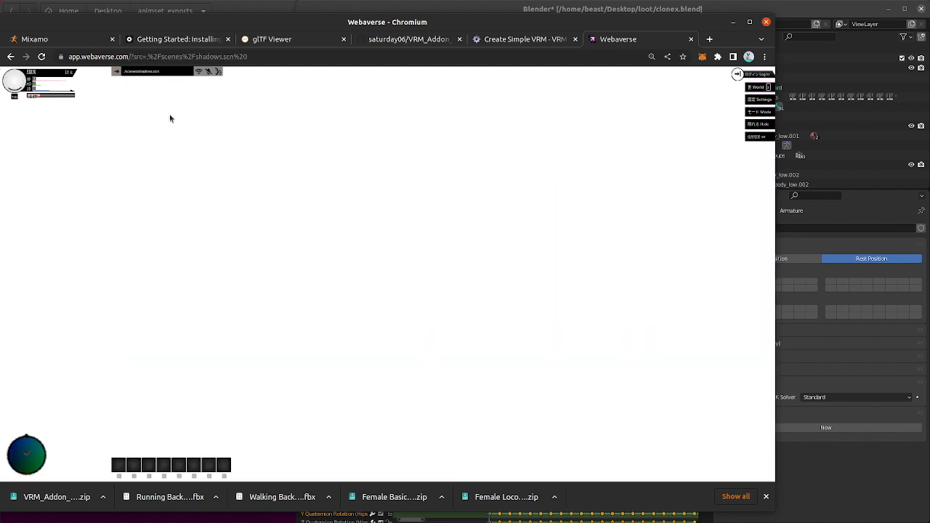
left_click(353, 241)
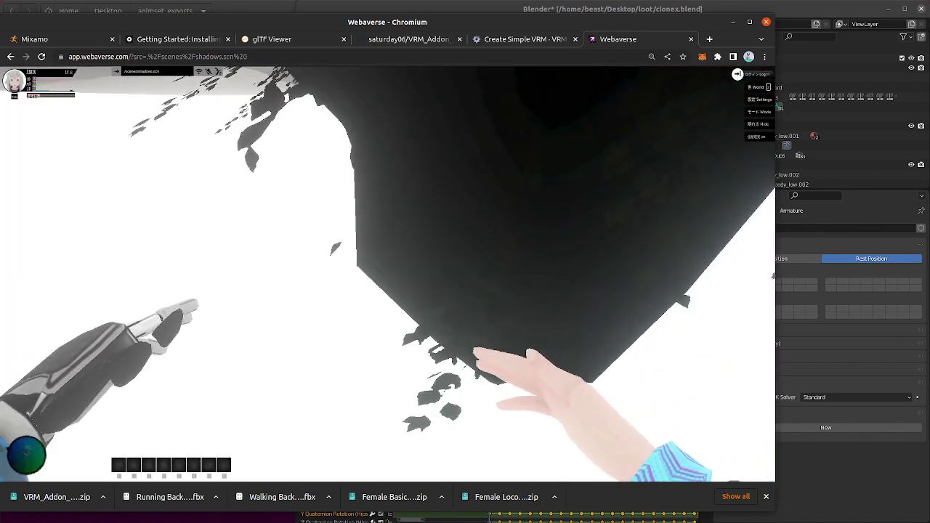
- Zoom out to a third-person view and walk the default character past the white fox to an open spot on the hill
scroll(387, 274, "down", 5)
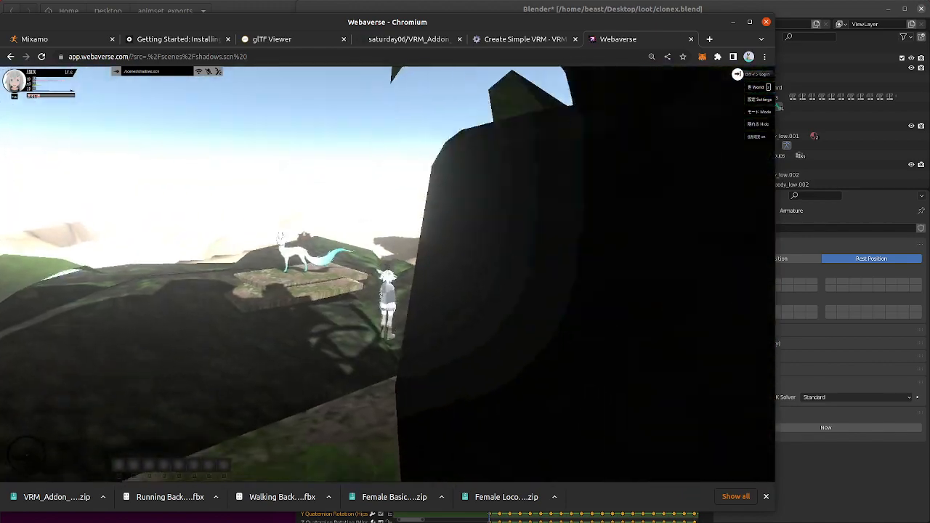
key("w")
scroll(387, 274, "up", 5)
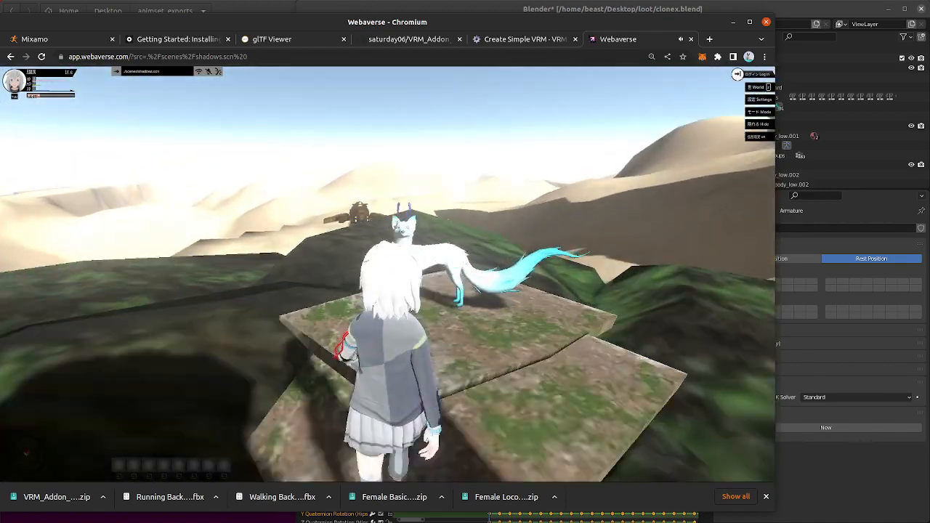
scroll(387, 274, "down", 6)
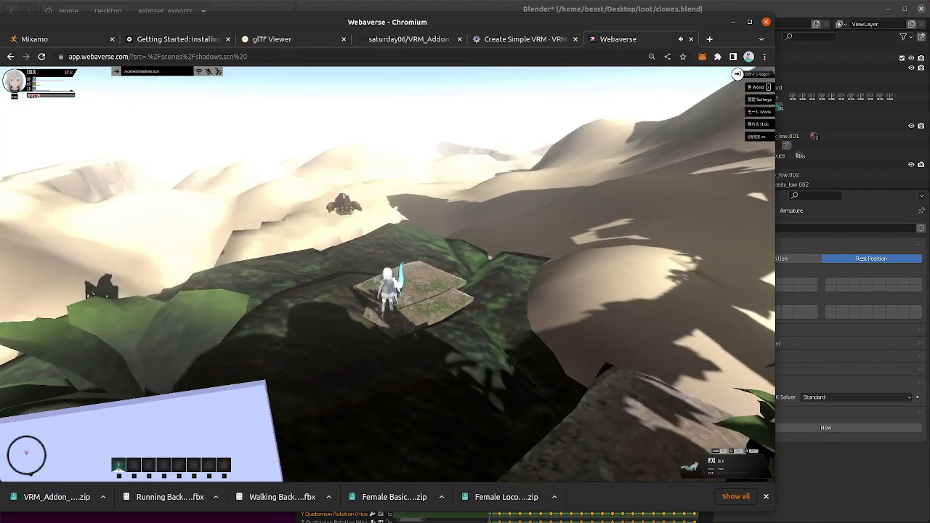
key("w")
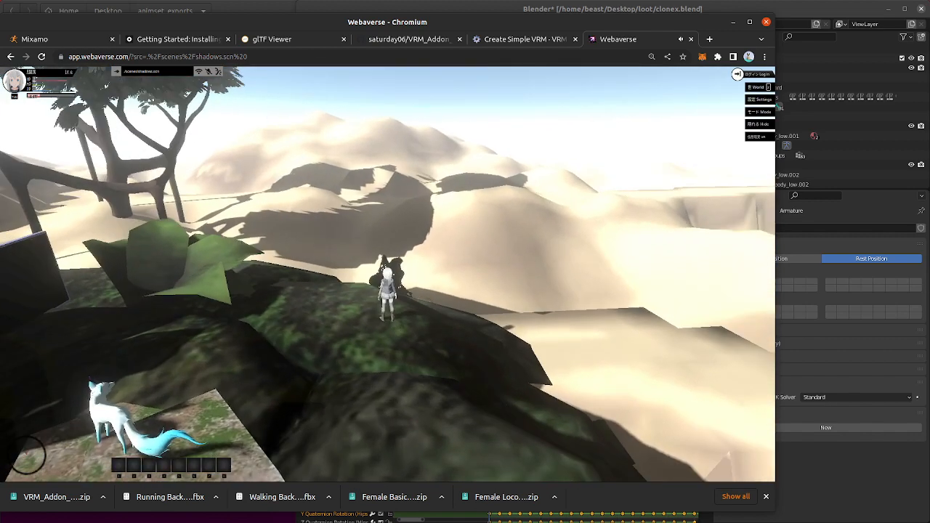
- Upload clonex.vrm from the animset_exports folder into Webaverse and drop it into the world
key("alt+Tab")
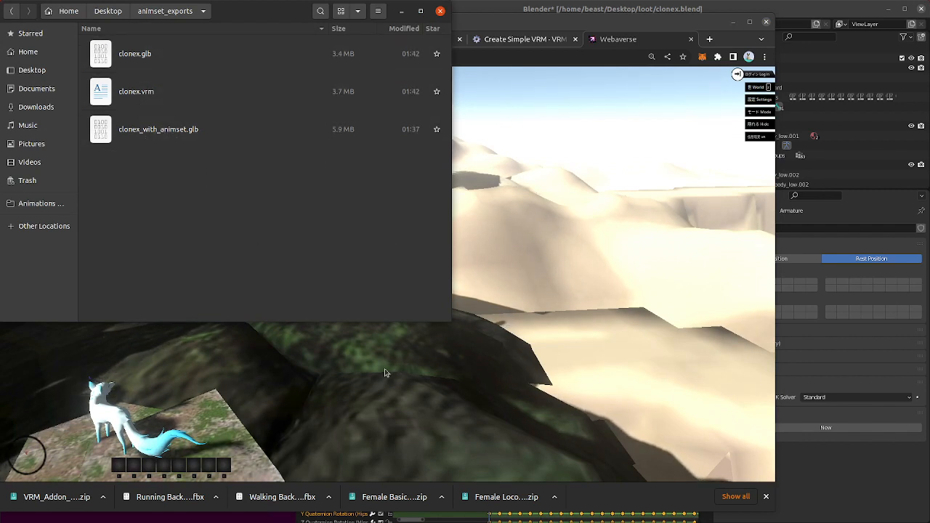
left_click_drag(138, 93, 498, 138)
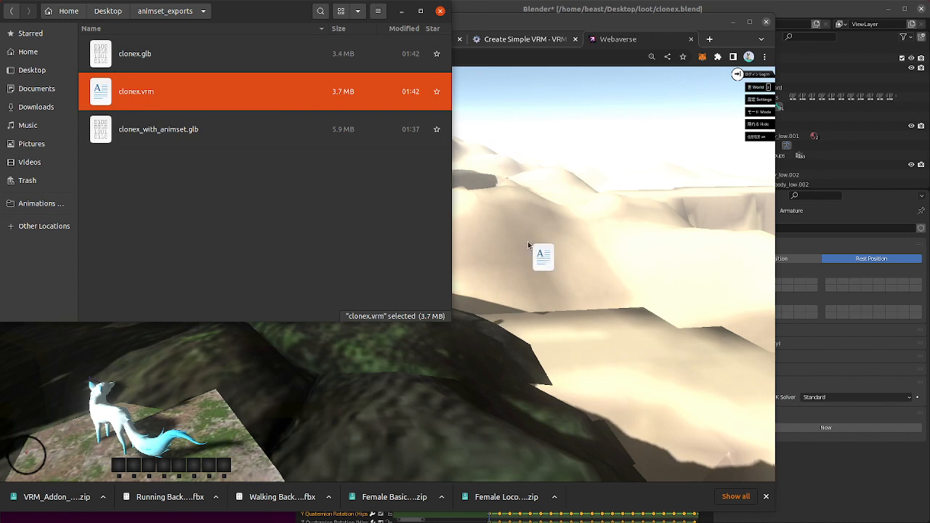
left_click_drag(529, 245, 528, 244)
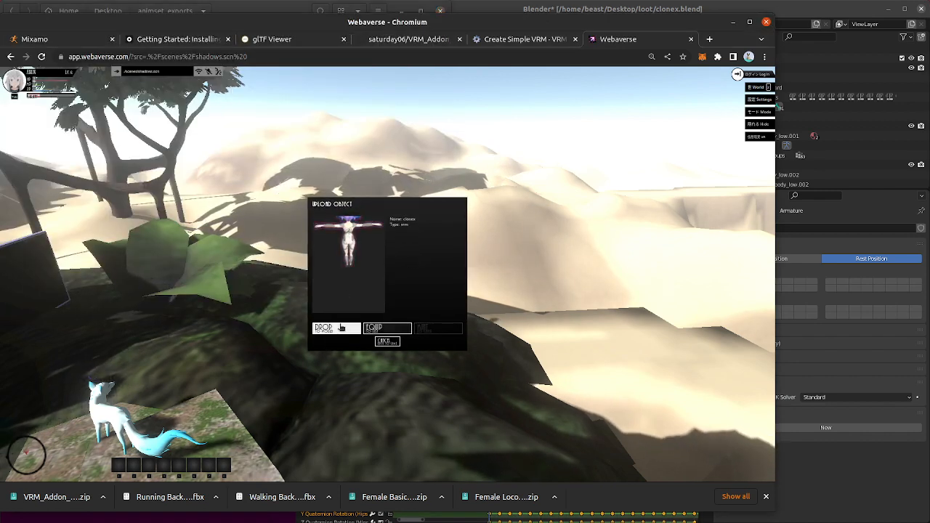
left_click(340, 329)
left_click(366, 265)
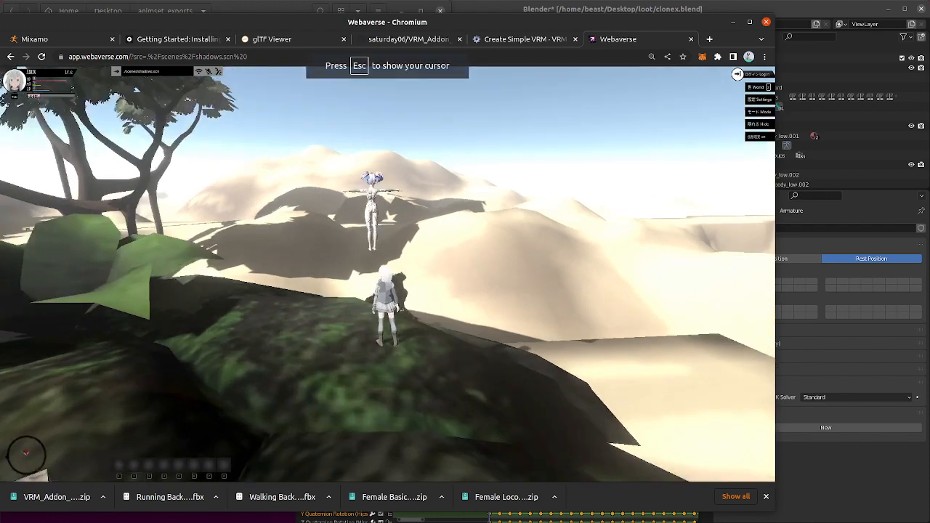
- Walk up to the dropped clonex avatar and wear it as the player character
key("w")
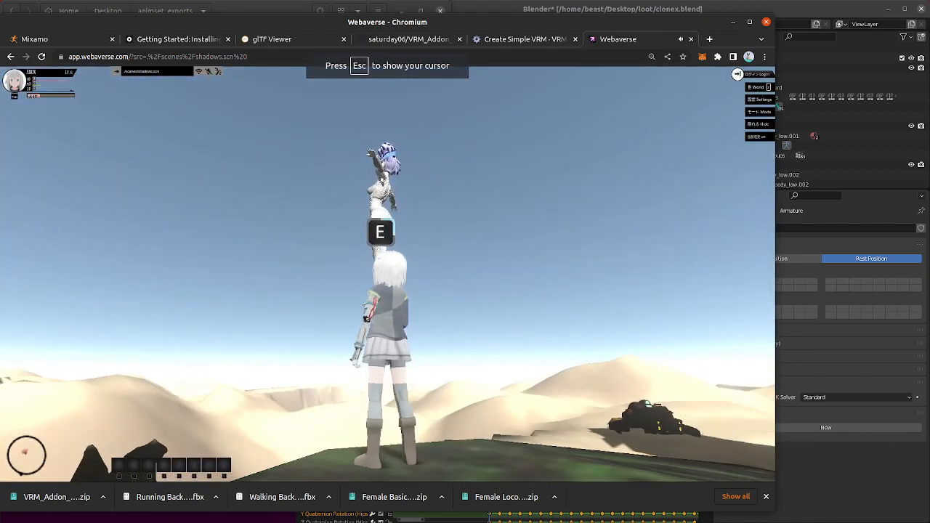
key("e")
key("w")
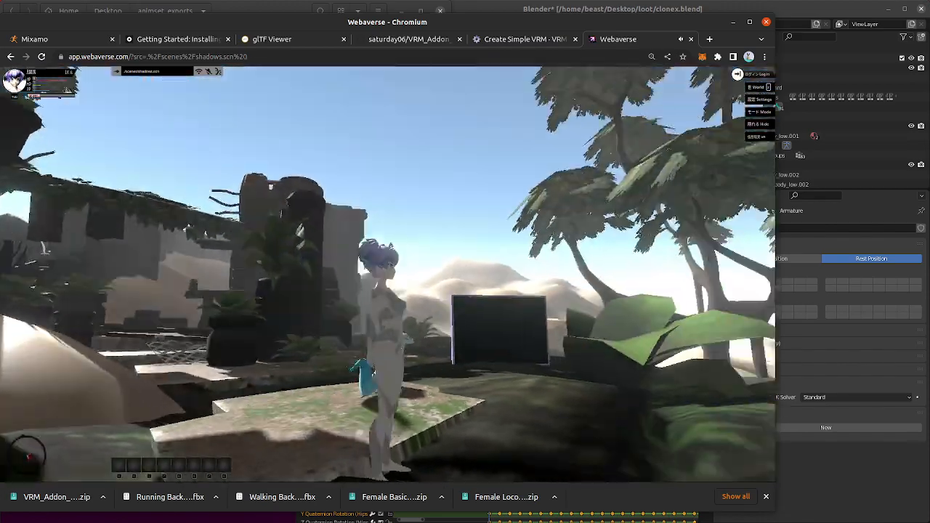
- Run the clonex avatar forward, backward and sideways around the stone slabs to check its movement animations
key("w")
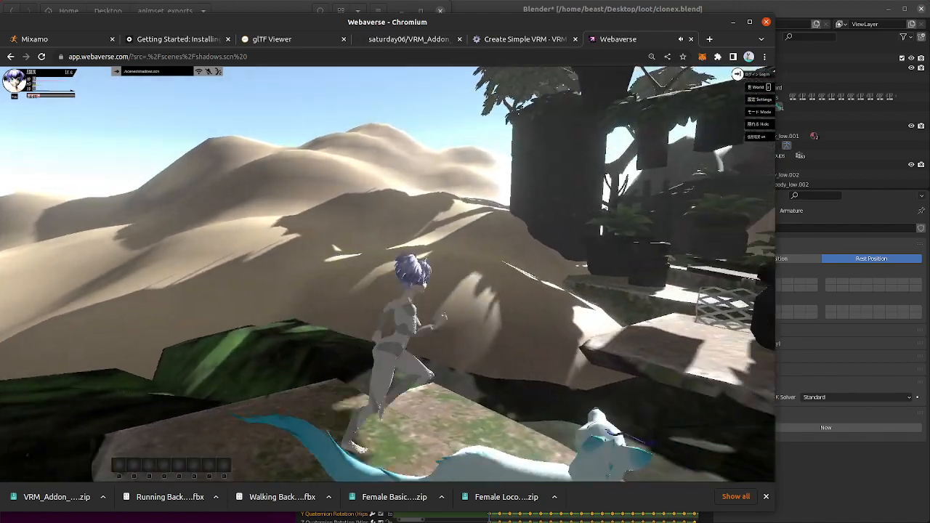
key("a")
key("d")
key("w")
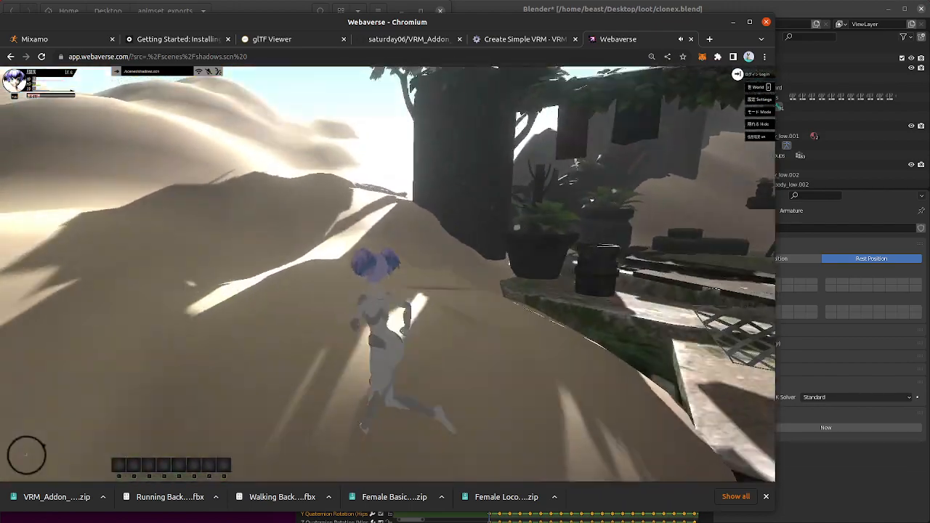
key("a")
key("s")
key("d")
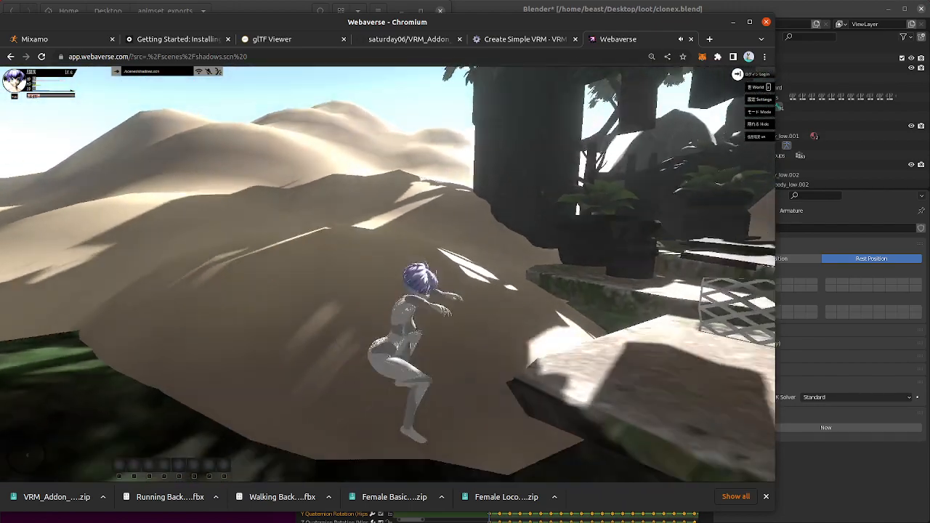
key("s")
key("d")
key("a")
- Make the clonex avatar jump twice and run in different directions to check its jump and run animations
key("space")
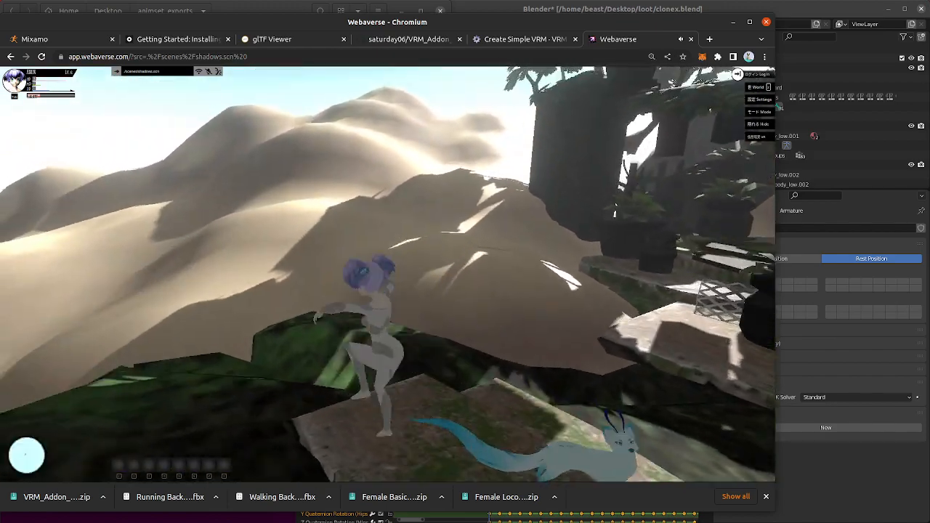
key("space")
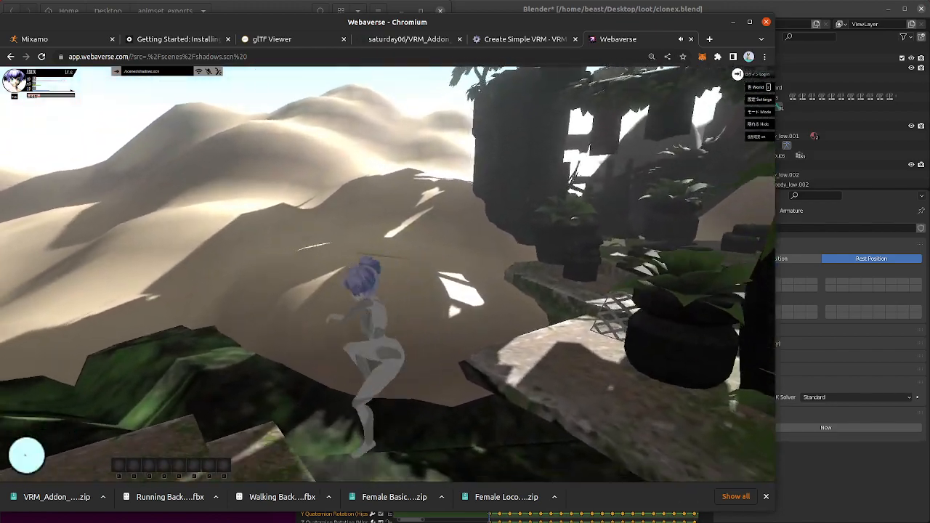
key("a")
key("s")
key("a")
key("d")
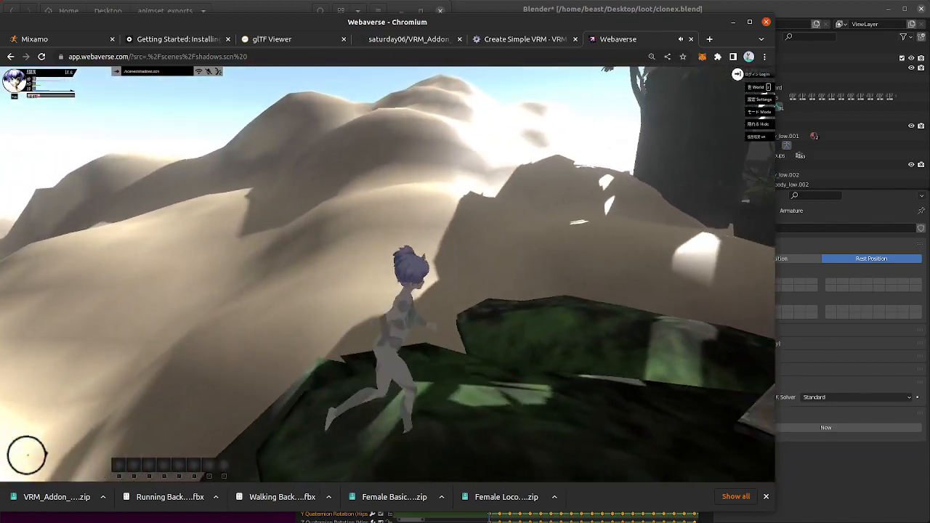
key("s")
key("d")
key("w")
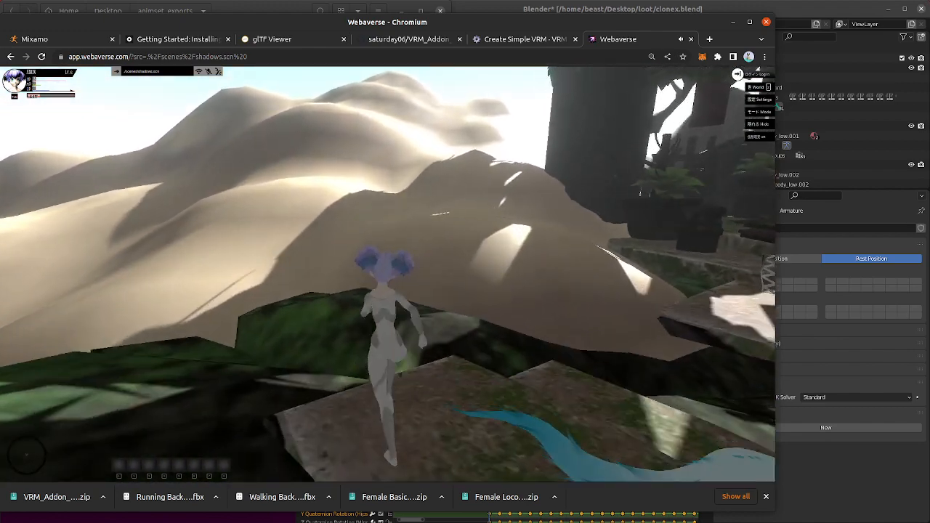